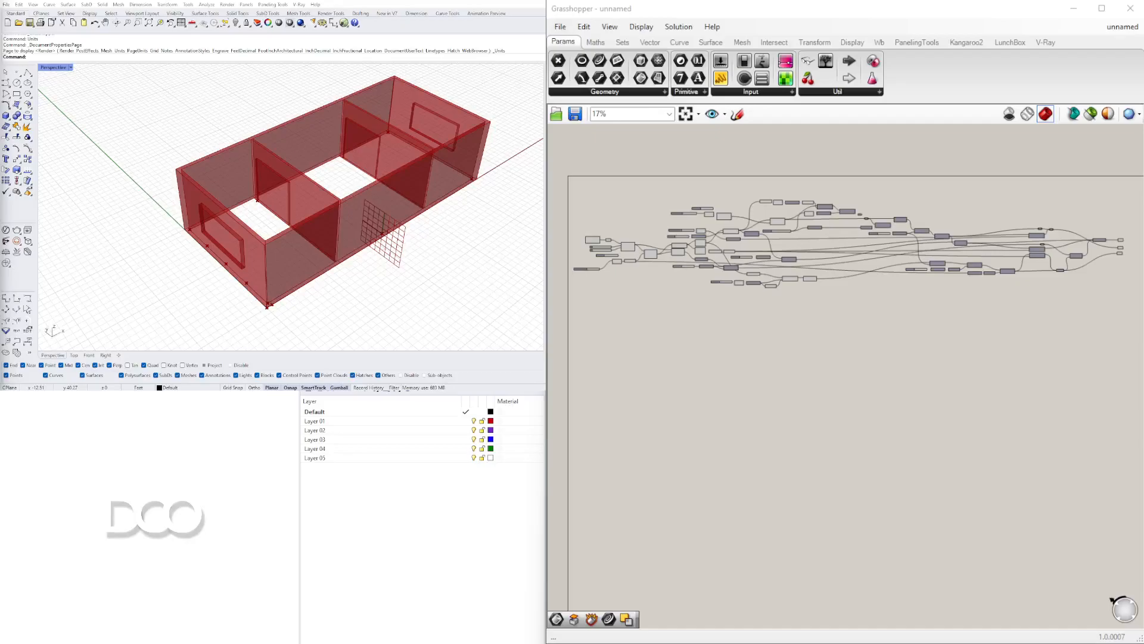
right_click_drag(268, 236, 291, 236)
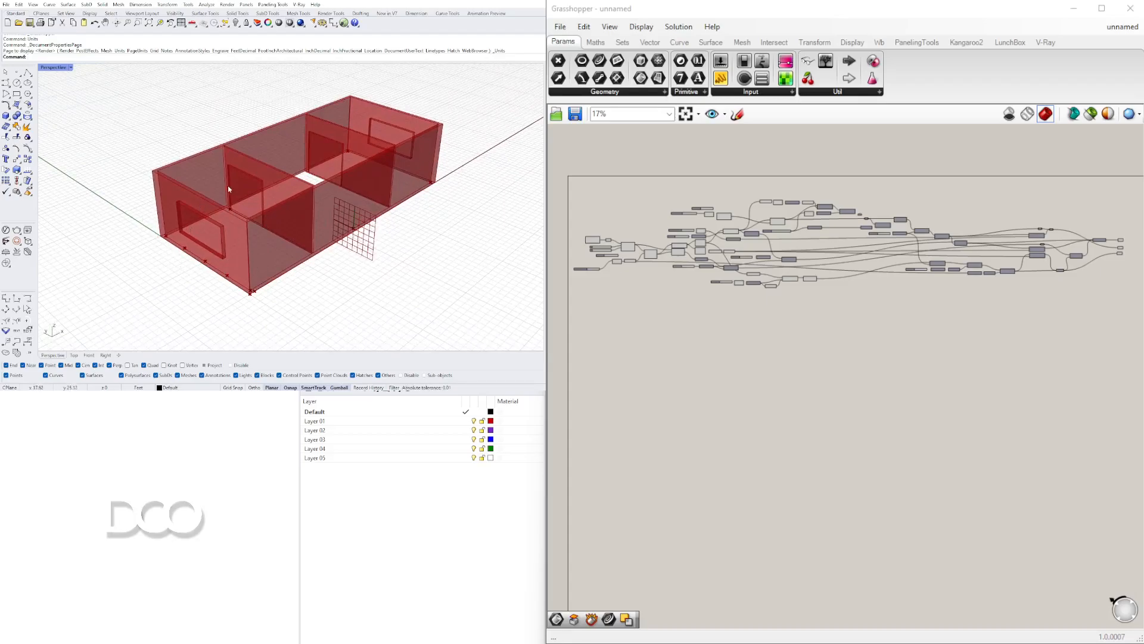
right_click_drag(411, 224, 361, 246)
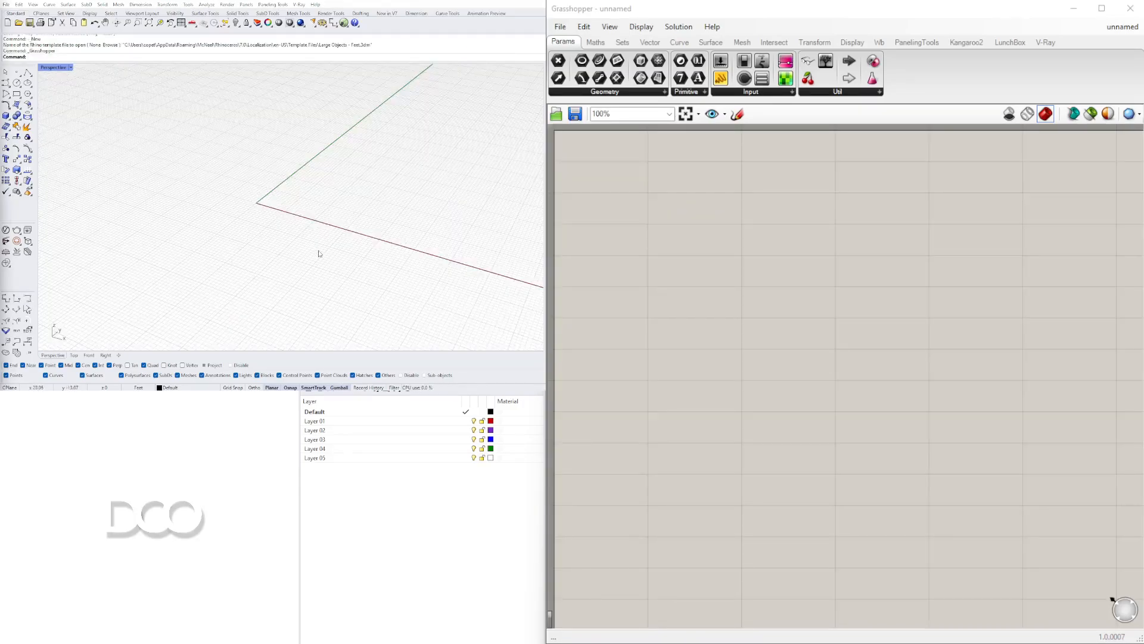
- Check that the Rhino document's model units are set to feet
right_click_drag(319, 253, 277, 214)
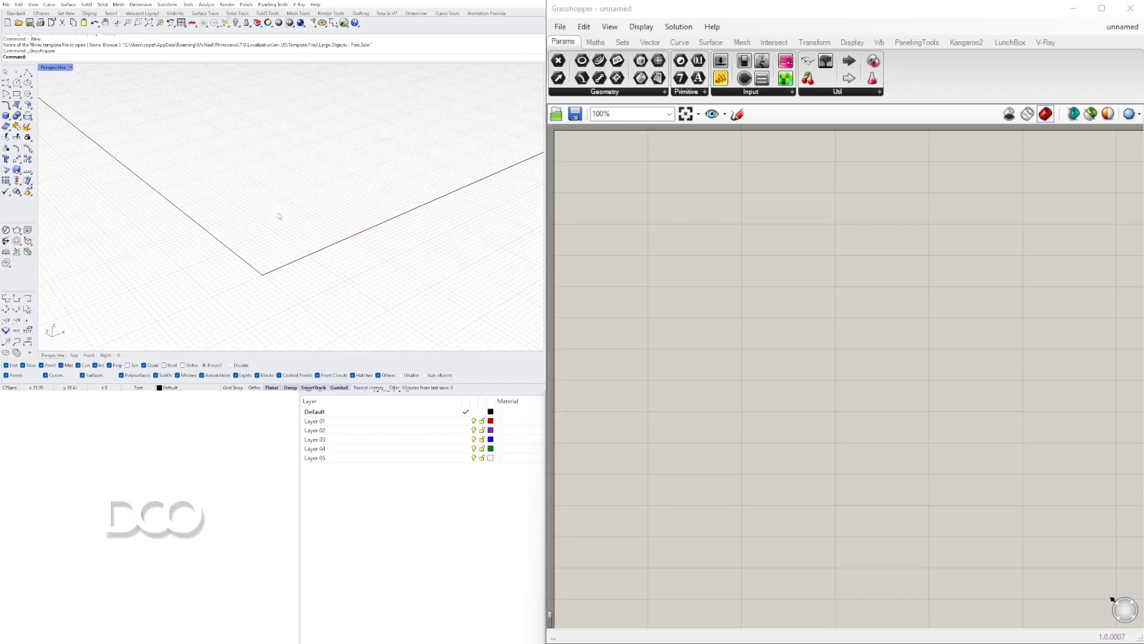
key("Return")
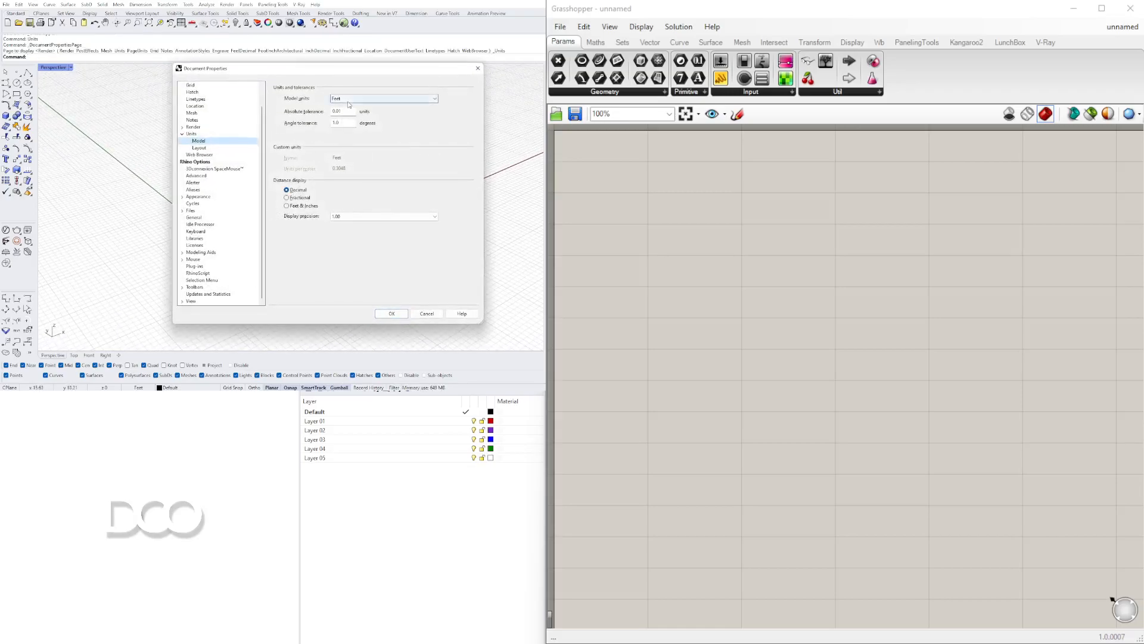
left_click(392, 314)
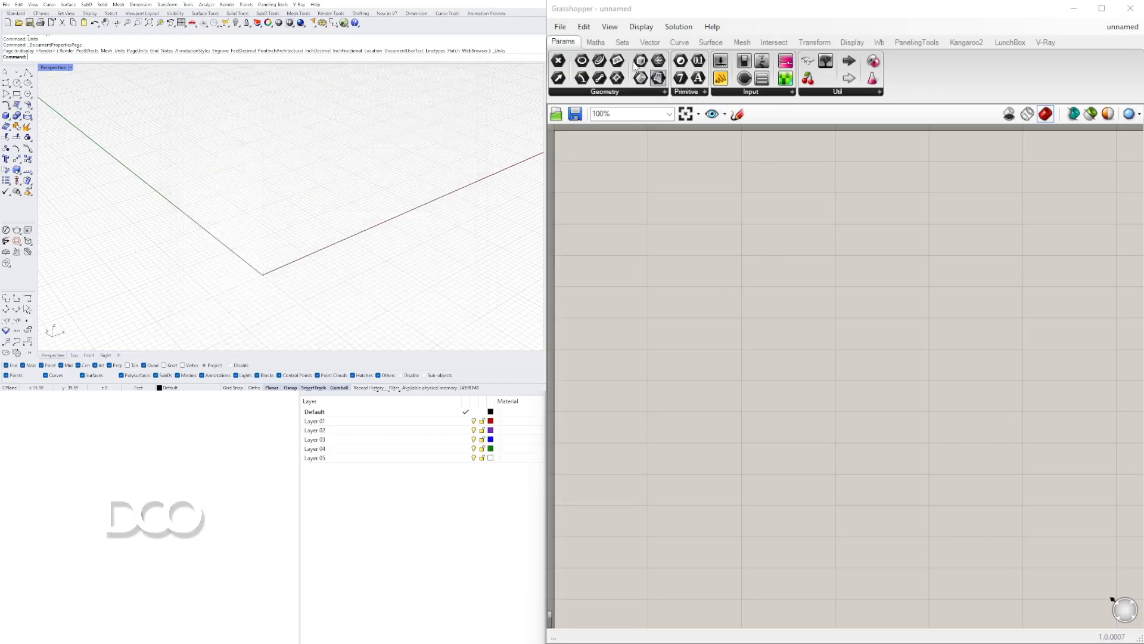
- Place a Rectangle component on the Grasshopper canvas and shift it to the right to leave room for its inputs
double_click(704, 244)
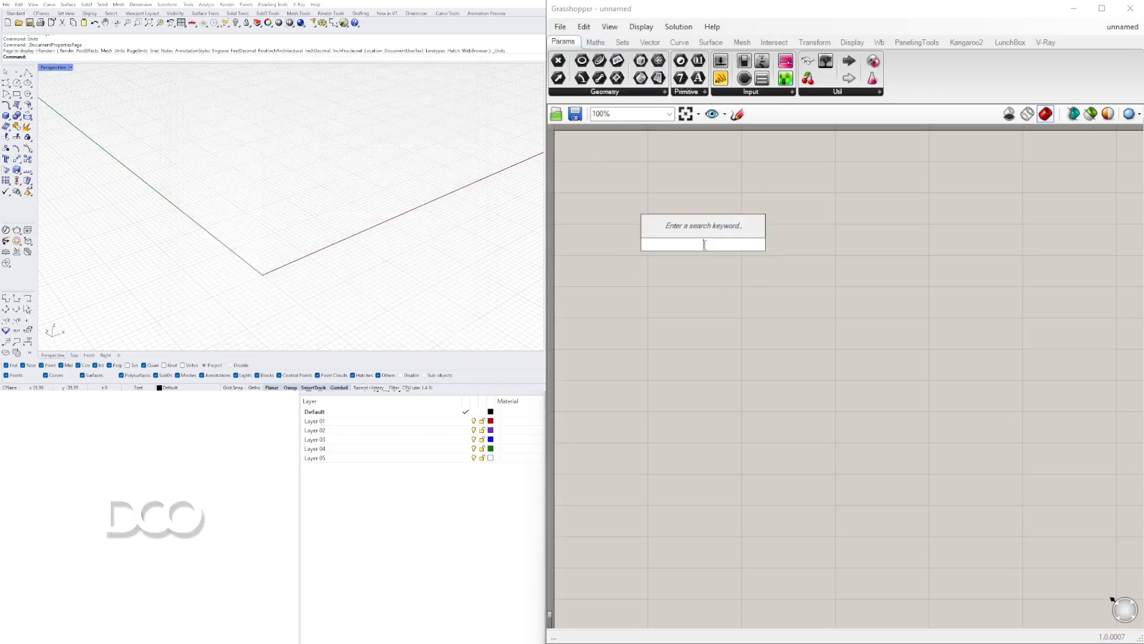
type("rec")
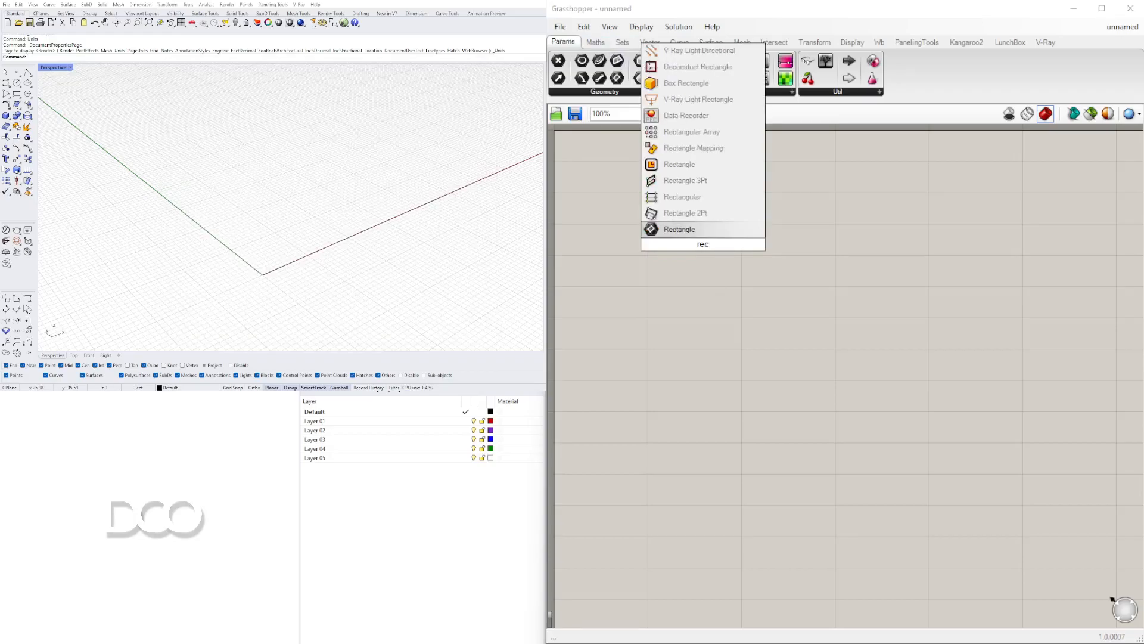
left_click(675, 167)
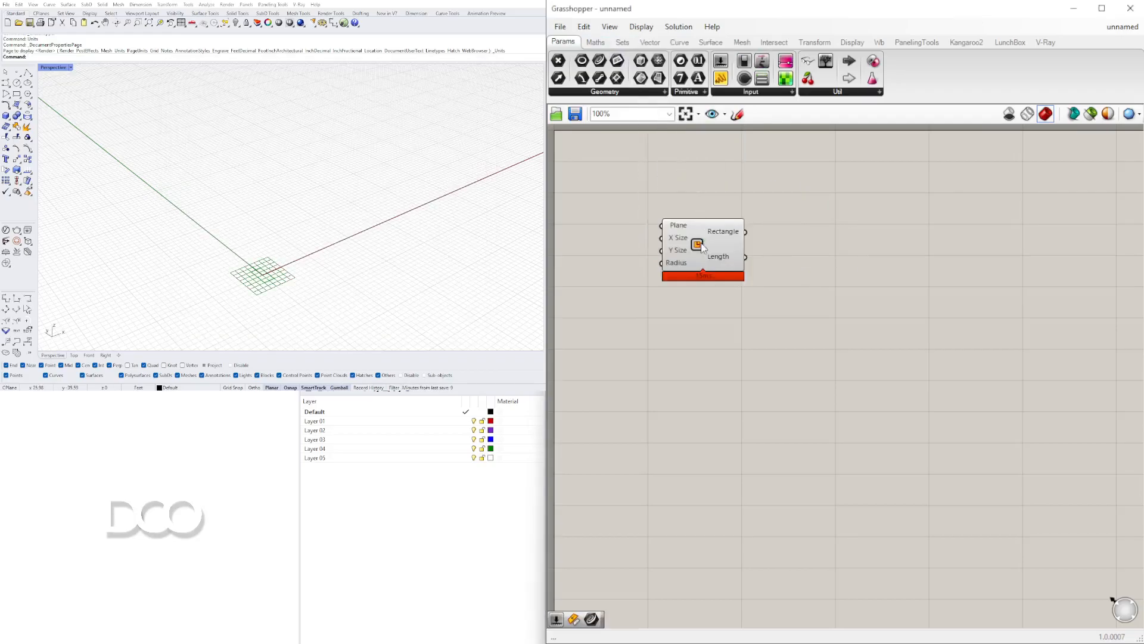
left_click_drag(689, 265, 918, 286)
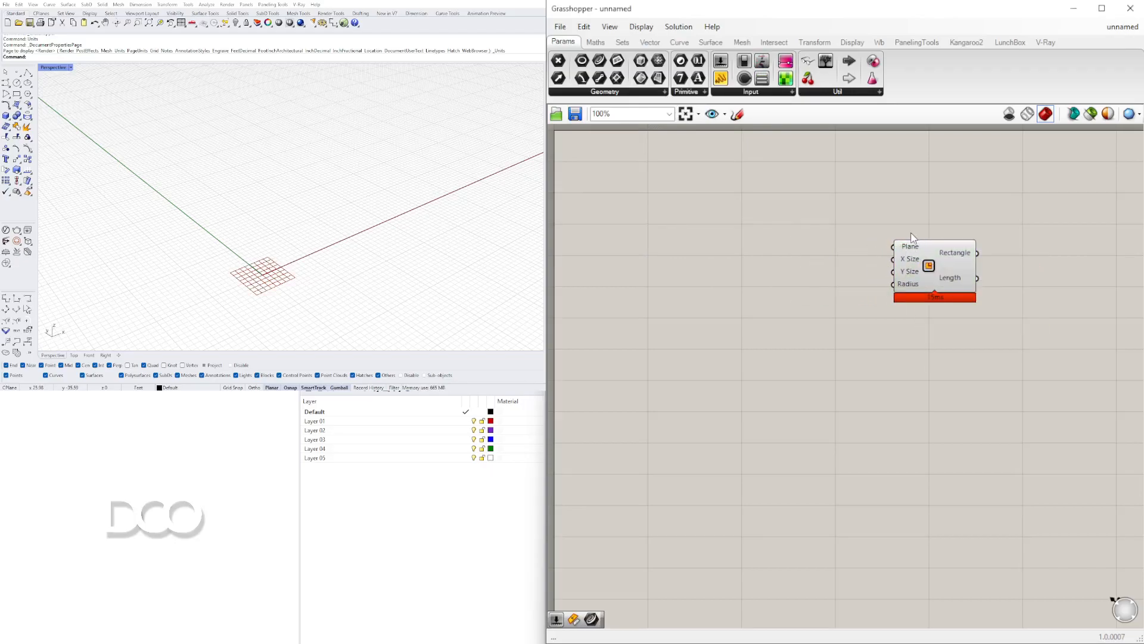
scroll(262, 266, "down", 3)
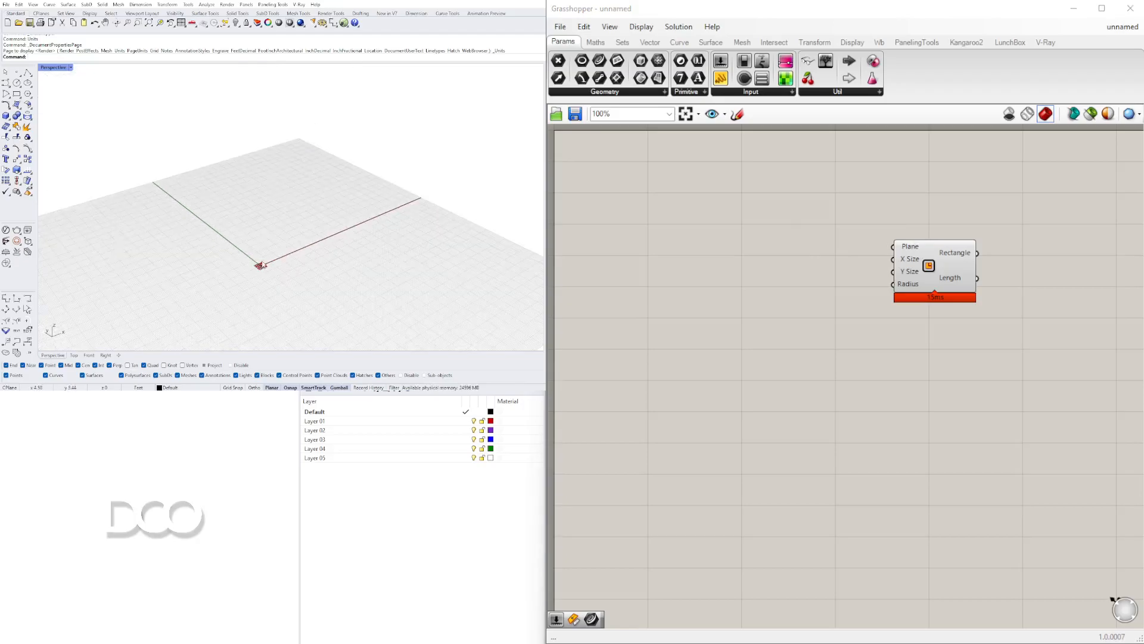
- Place a Construct Point component on the canvas ahead of the Rectangle component
double_click(756, 239)
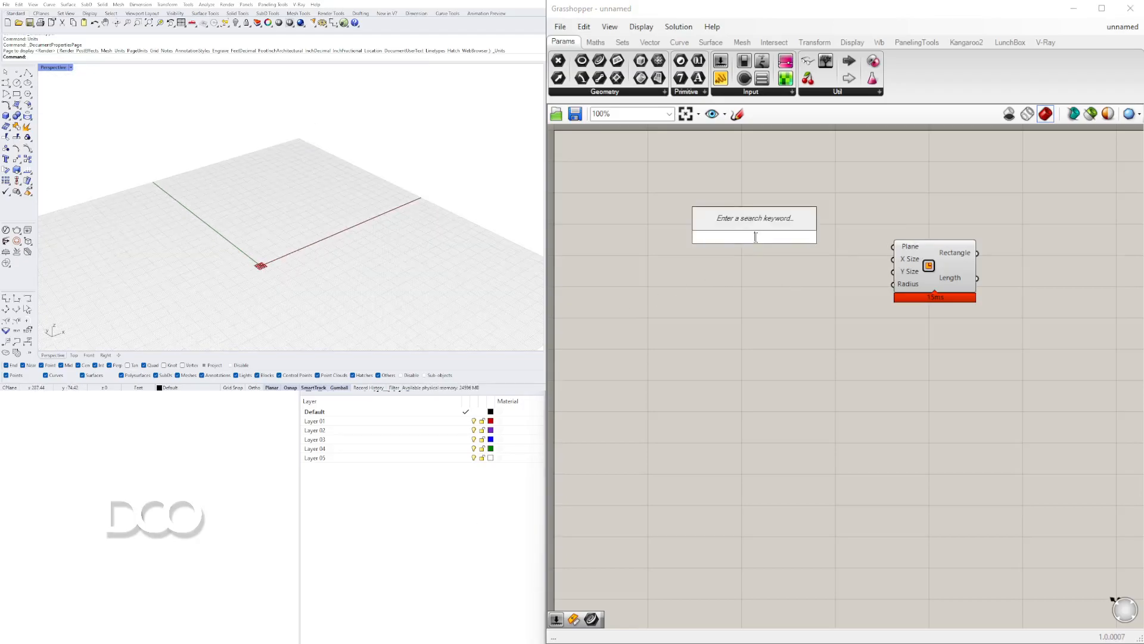
type("const")
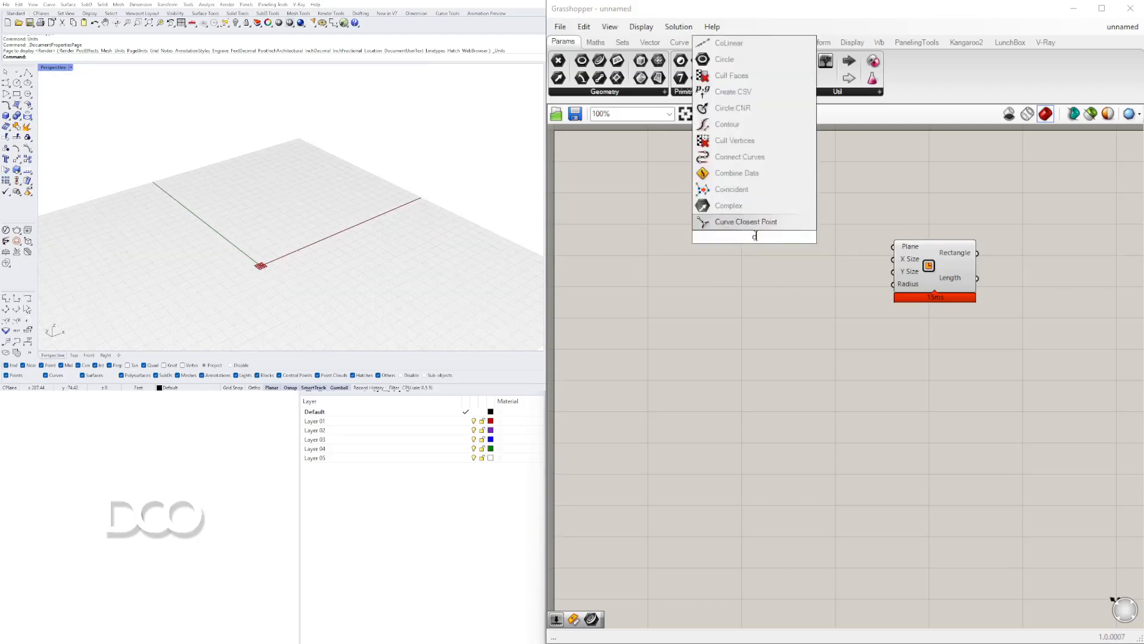
left_click(739, 173)
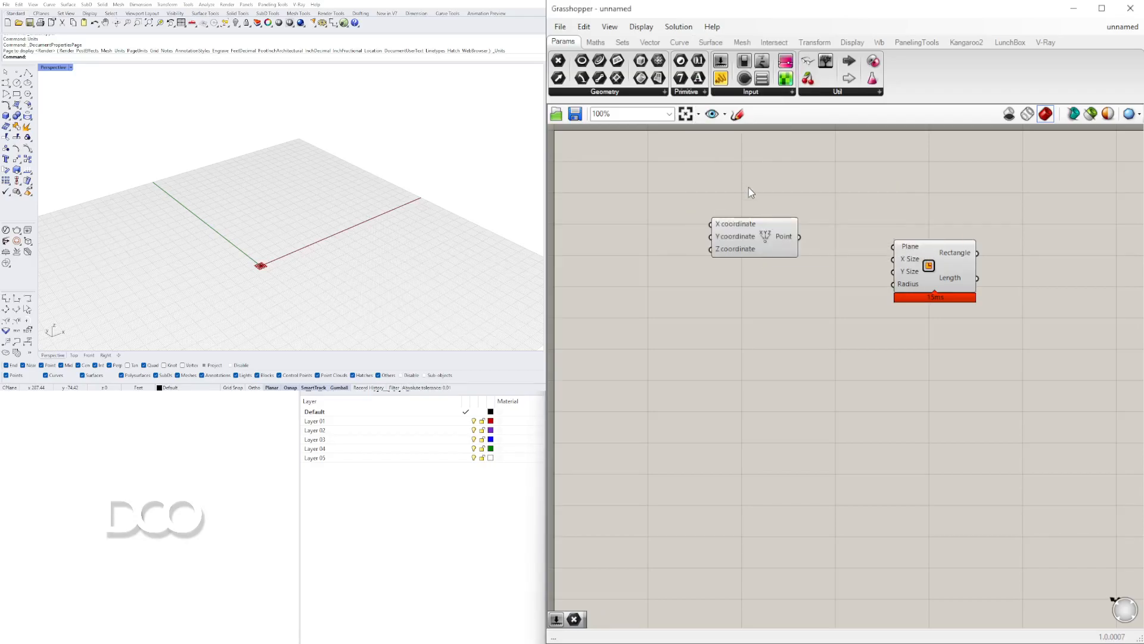
left_click_drag(750, 233, 702, 223)
- Add a Point parameter and wire the Construct Point output through it into the Rectangle's Plane input
double_click(780, 232)
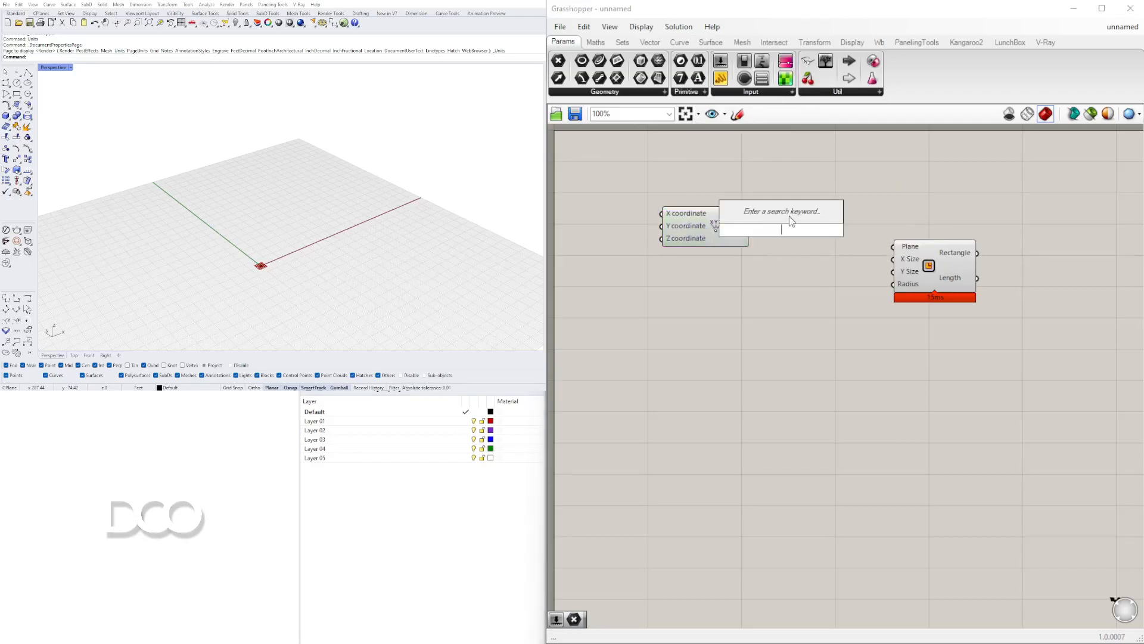
type("point")
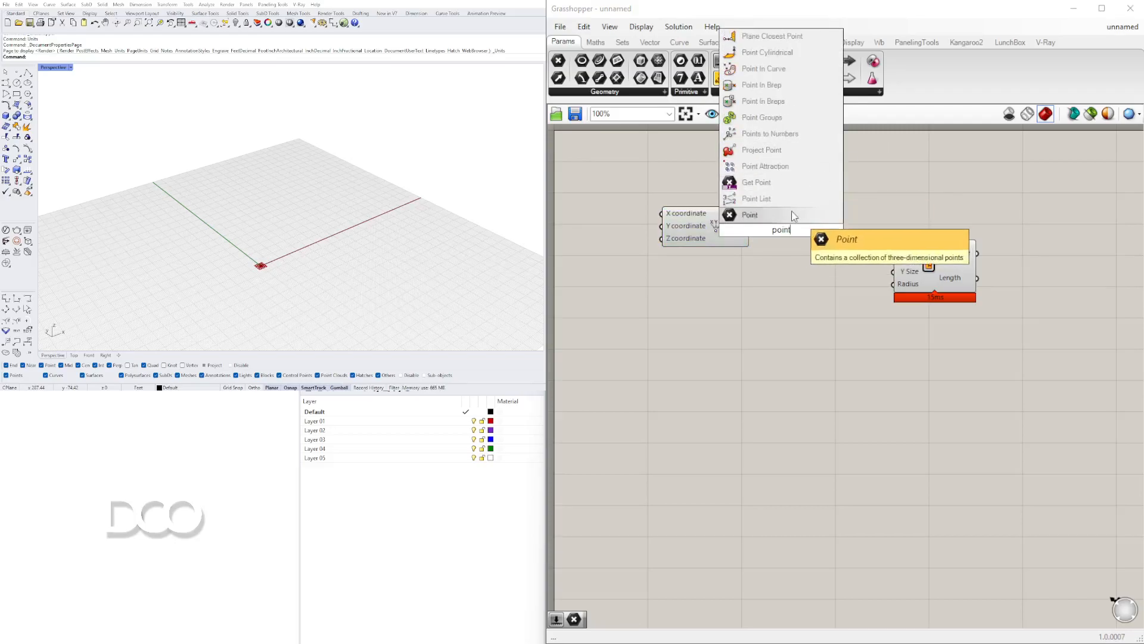
left_click(794, 215)
left_click_drag(780, 230, 908, 256)
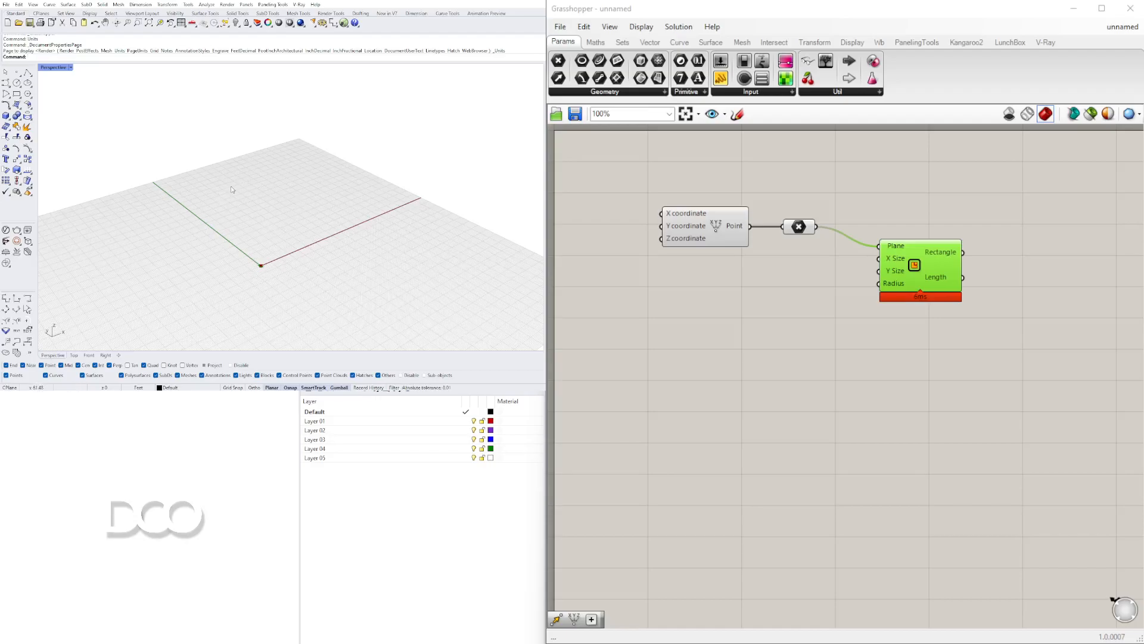
left_click_drag(905, 268, 887, 273)
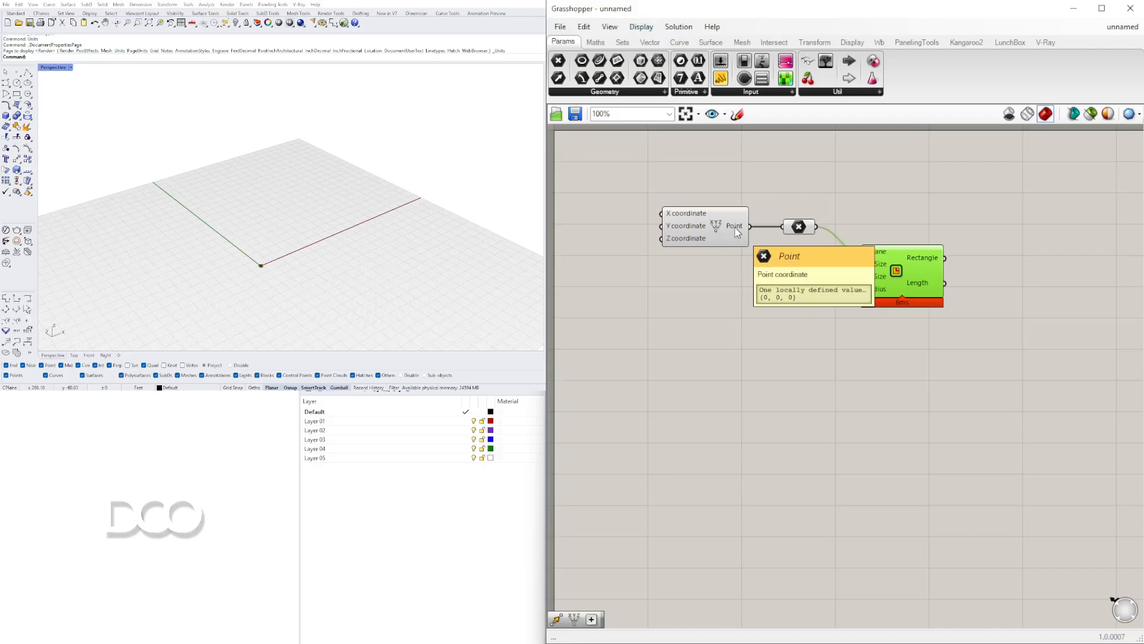
- Check the Draw Full Names option in the canvas display settings
left_click(879, 348)
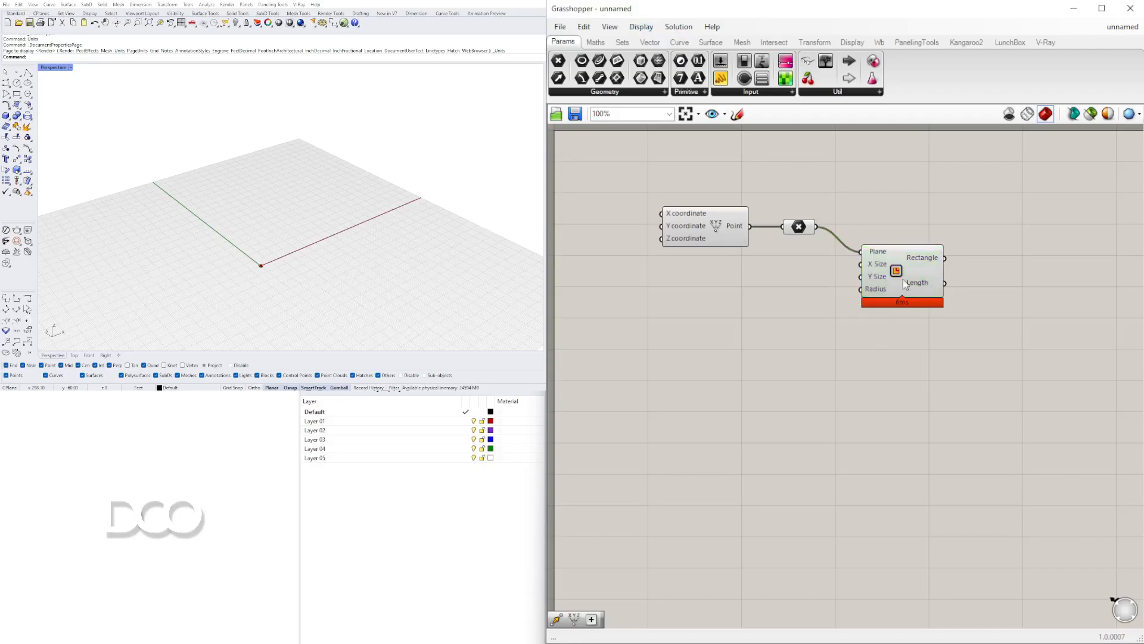
left_click(639, 27)
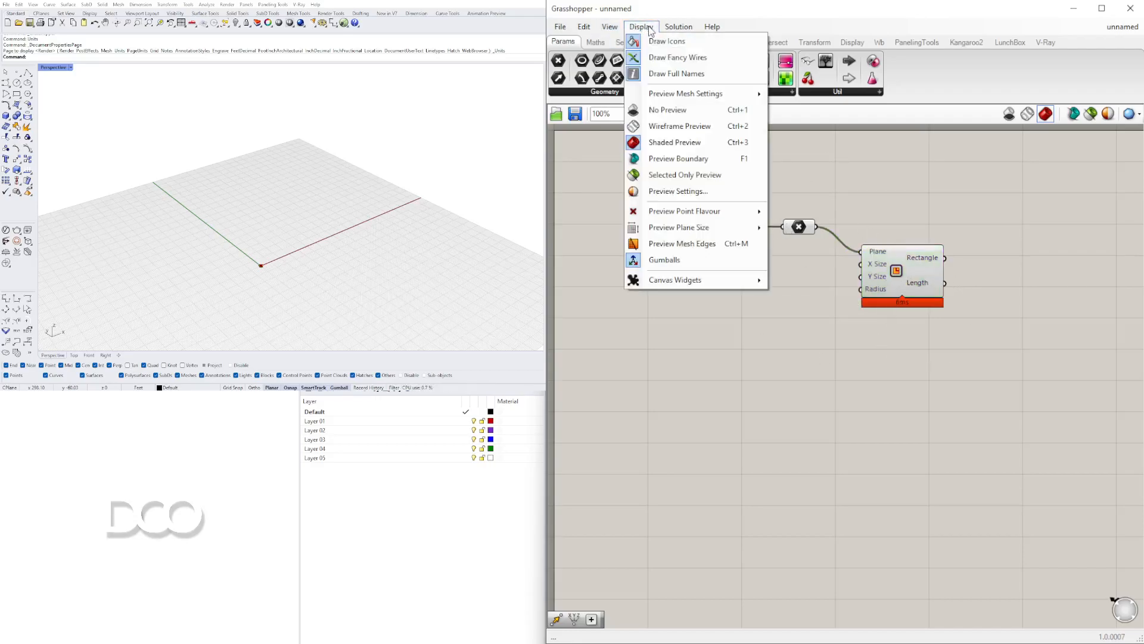
left_click(662, 78)
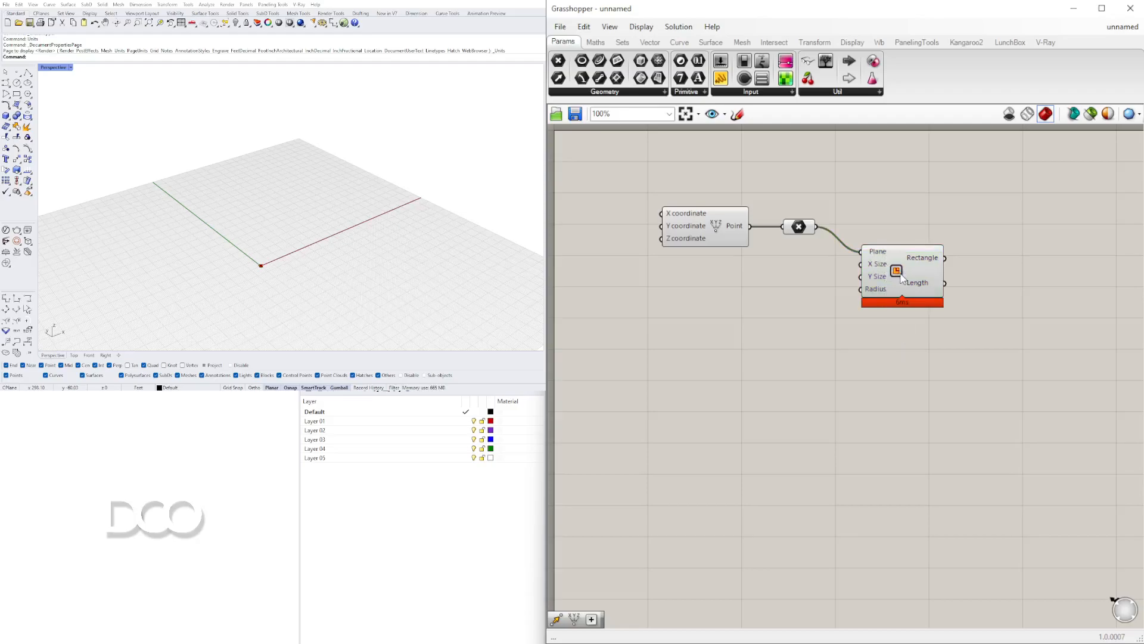
- Create two number sliders with a value of 20 and connect them to the Rectangle's X Size and Y Size inputs
left_click_drag(901, 277, 913, 277)
double_click(725, 294)
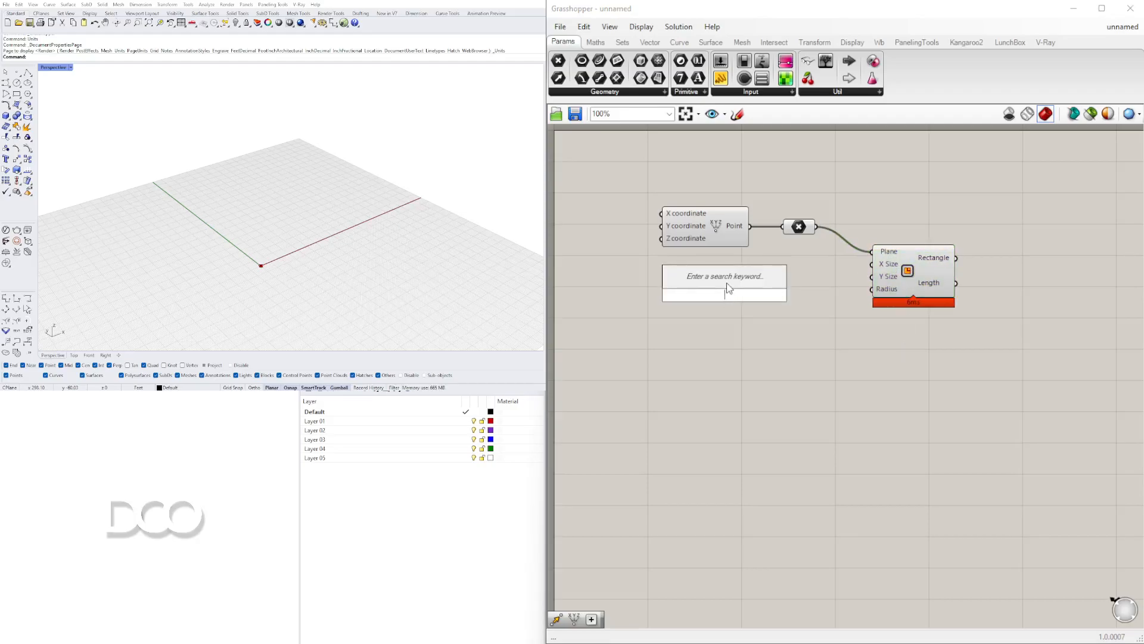
type("20")
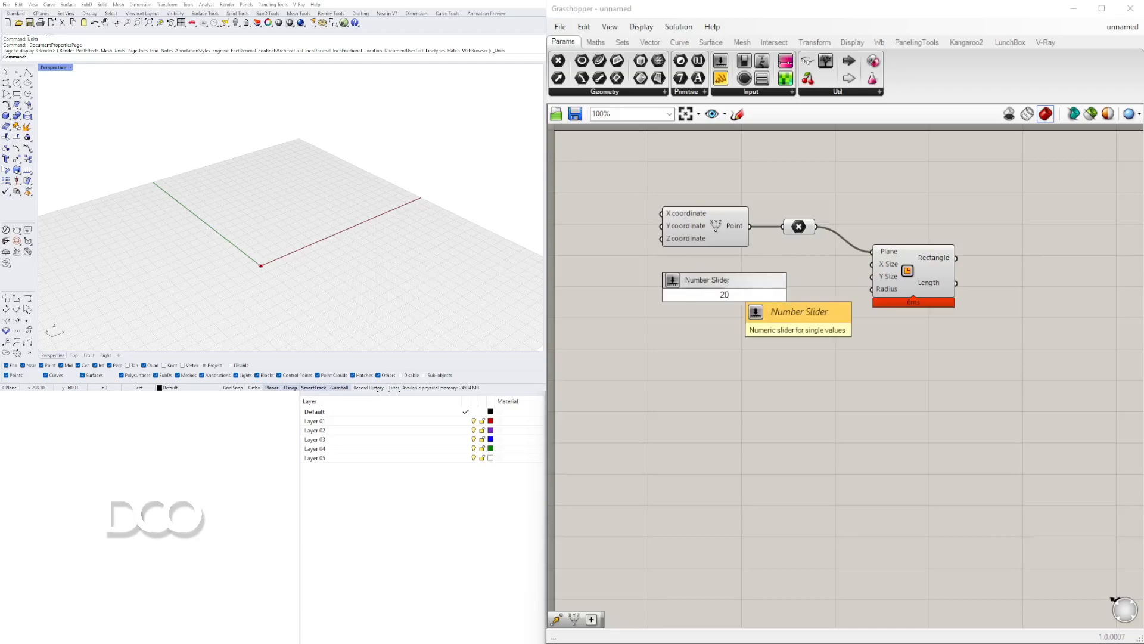
key("Return")
mouse_move(701, 299)
left_mouse_down()
mouse_move(713, 281)
mouse_move(714, 302)
left_mouse_up()
scroll(802, 282, "up", 3)
left_click_drag(797, 277, 912, 256)
left_click_drag(797, 311, 911, 276)
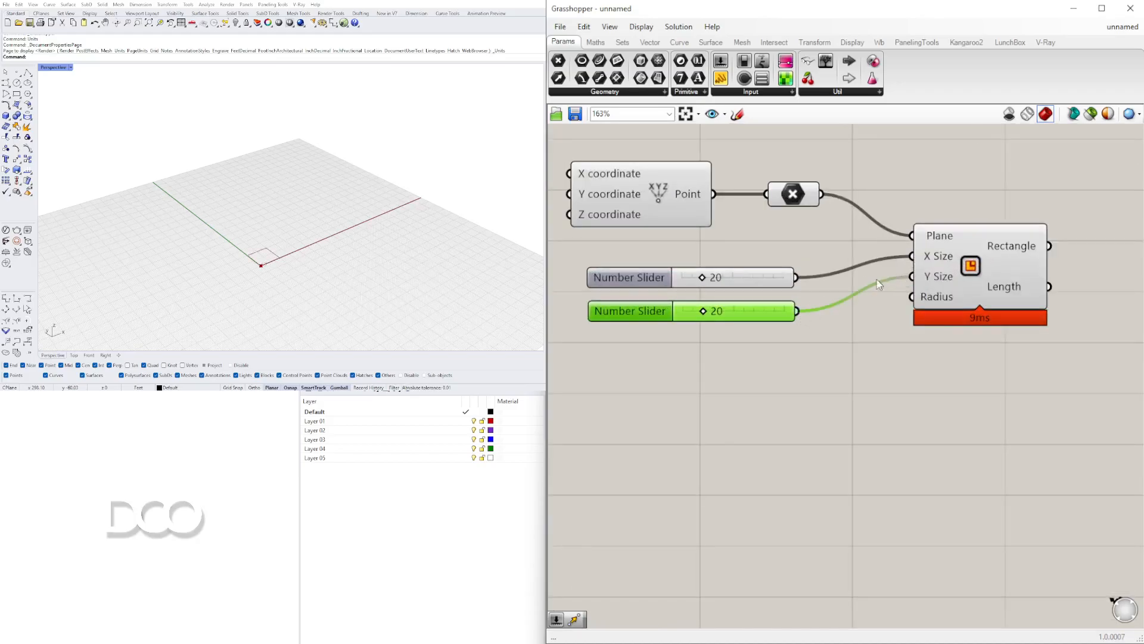
- Set the X Size slider to 31 and the Y Size slider to 24, and move both slightly closer to the Rectangle component
scroll(715, 284, "up", 4)
left_click_drag(690, 272, 728, 272)
mouse_move(691, 335)
left_mouse_down()
mouse_move(728, 335)
mouse_move(696, 337)
left_mouse_up()
left_click_drag(732, 280, 718, 281)
scroll(898, 345, "down", 5)
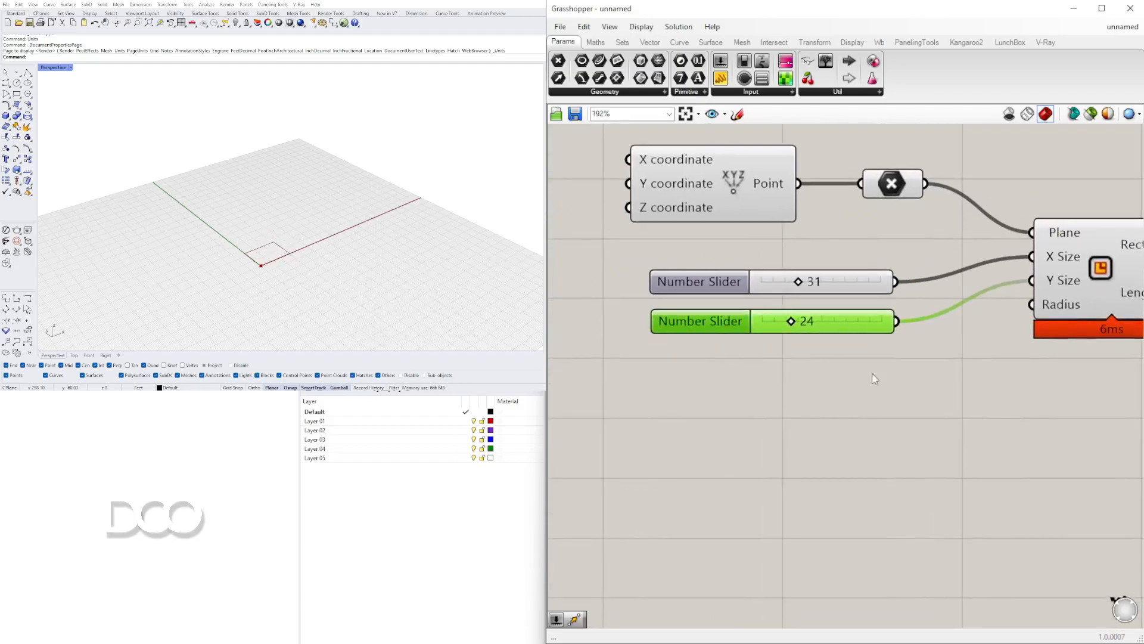
left_click_drag(846, 406, 774, 311)
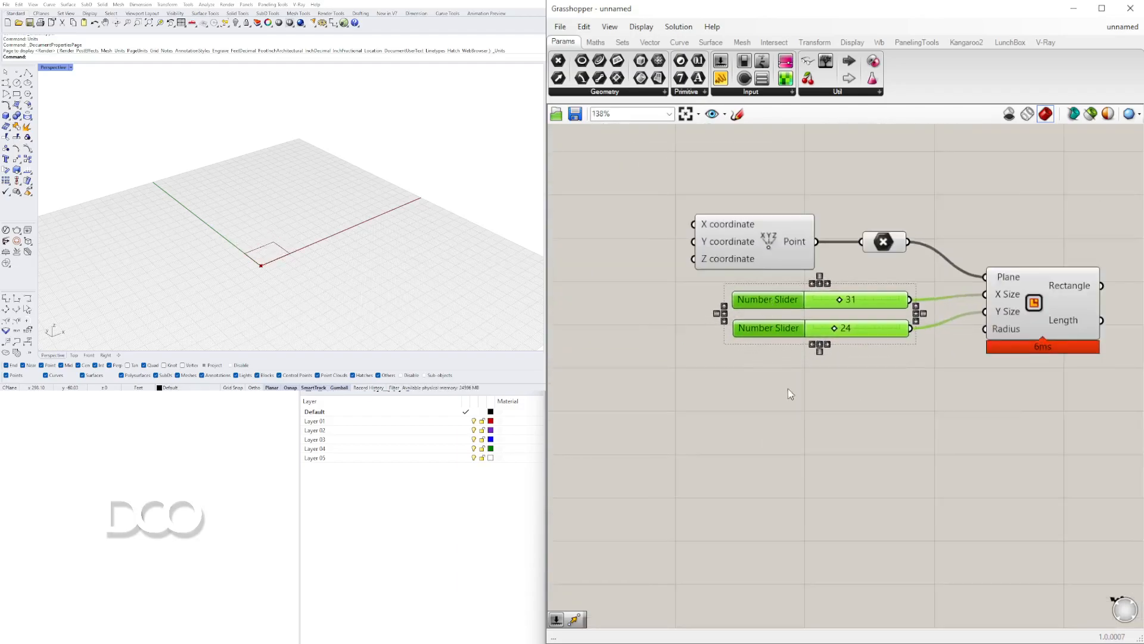
left_click(785, 385)
- Rename the X Size slider to X and the Y Size slider to Y, keeping the two aligned
scroll(744, 290, "up", 2)
right_click(760, 314)
left_click(762, 304)
right_click(762, 304)
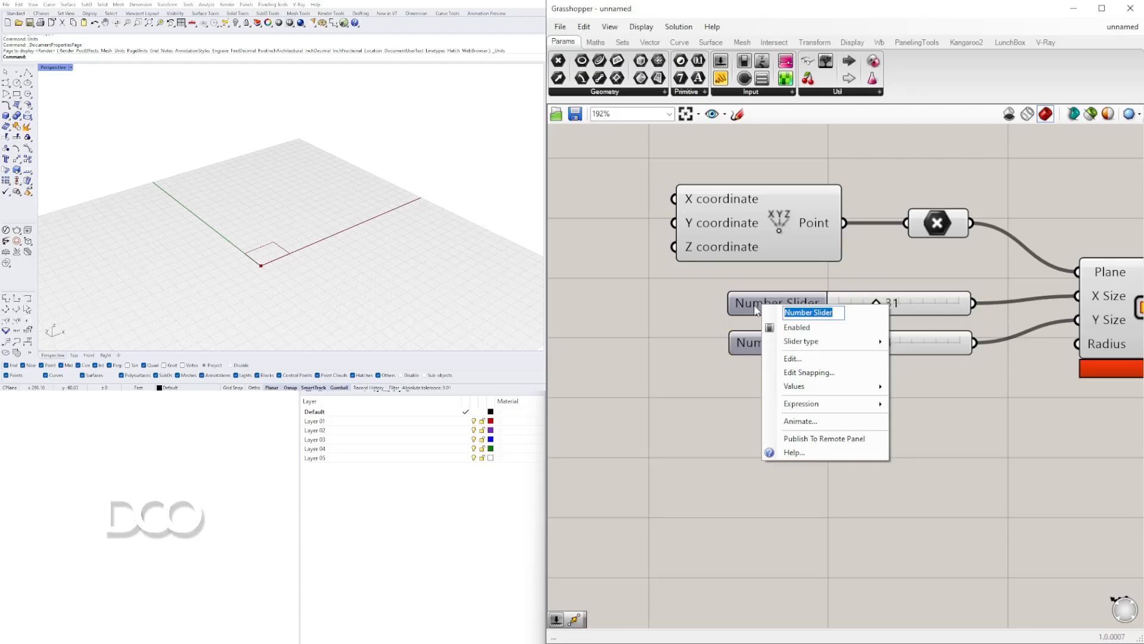
type("x")
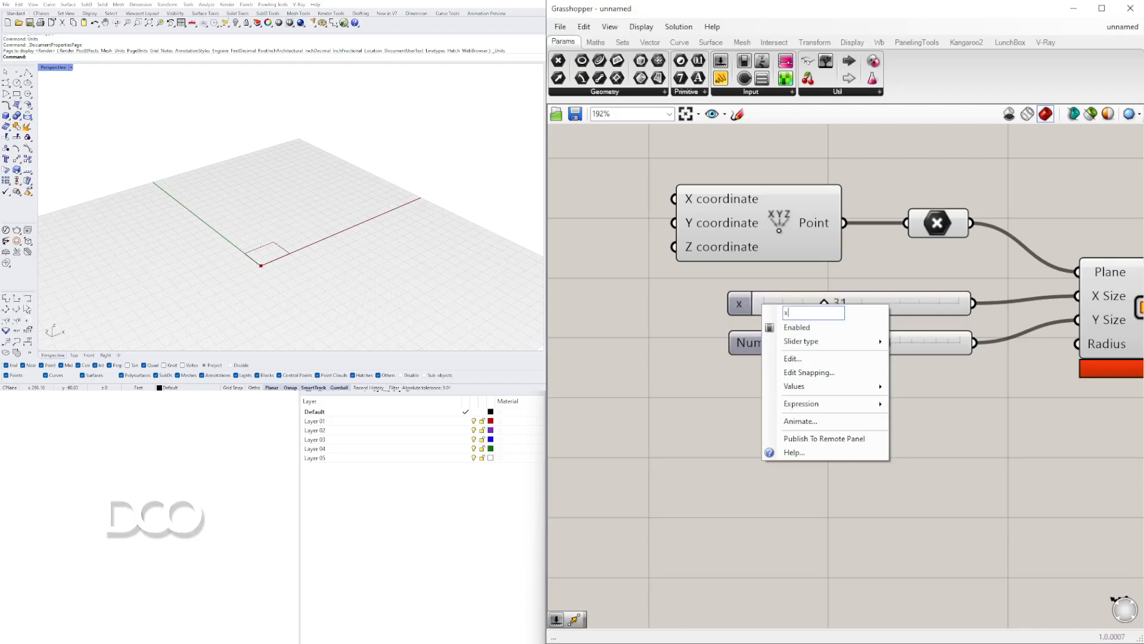
type(" Size")
type("X")
key("Return")
right_click(762, 351)
key("ctrl+a")
type("Y")
key("Return")
scroll(807, 377, "down", 1)
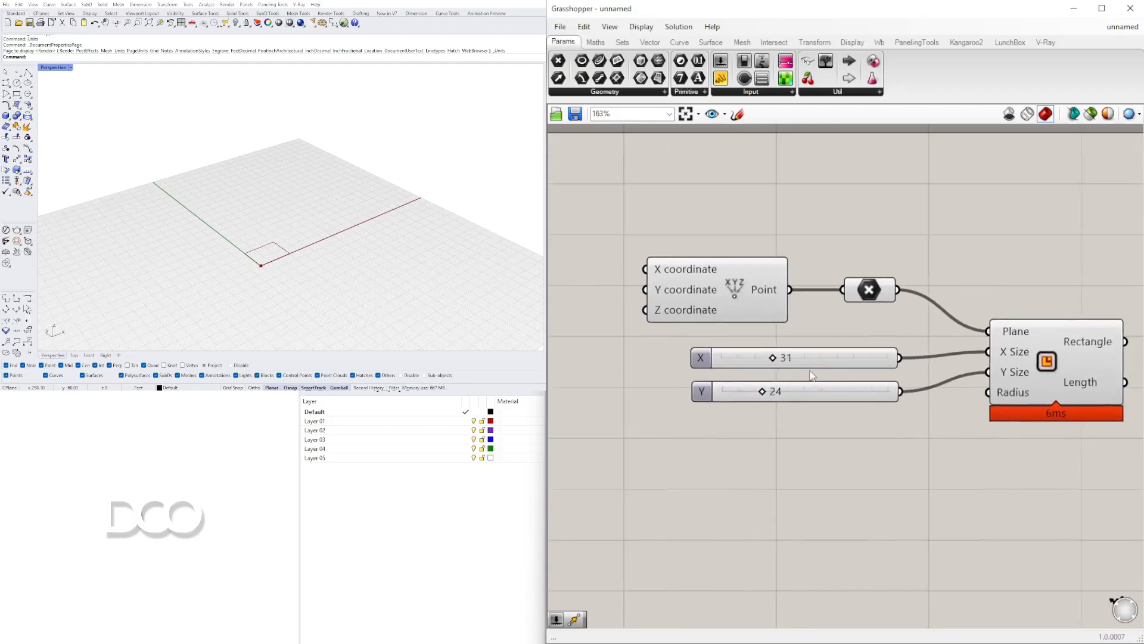
left_click_drag(702, 395, 703, 392)
- Add an Offset Curve component beside the Rectangle component and connect the Rectangle output to its Curve input
right_click_drag(777, 435, 673, 420)
left_click(410, 202)
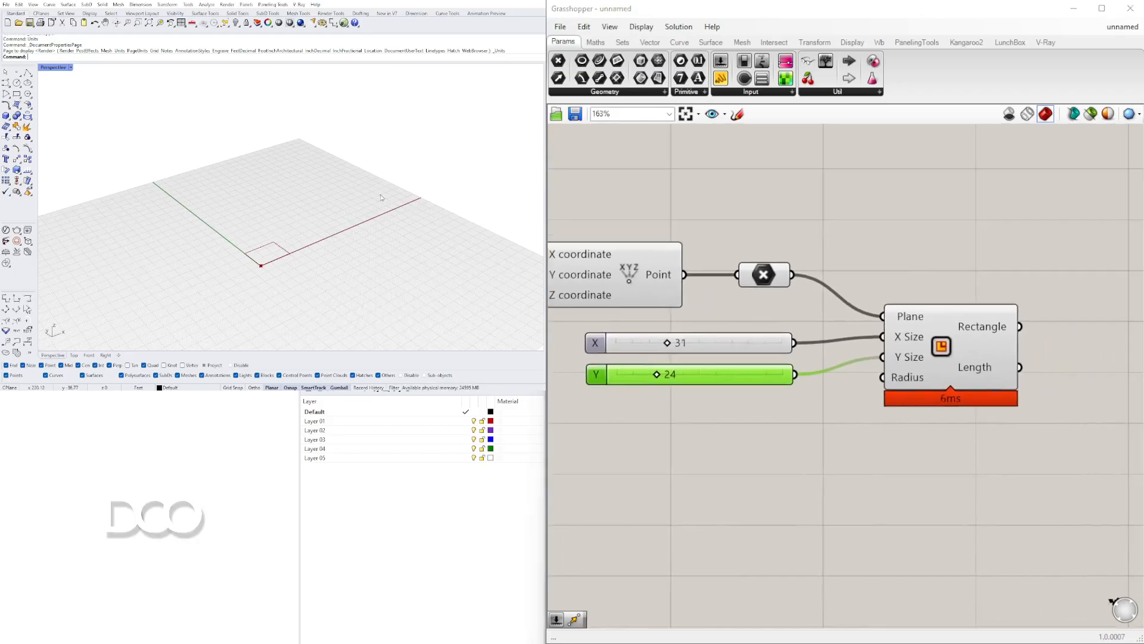
scroll(265, 258, "up", 8)
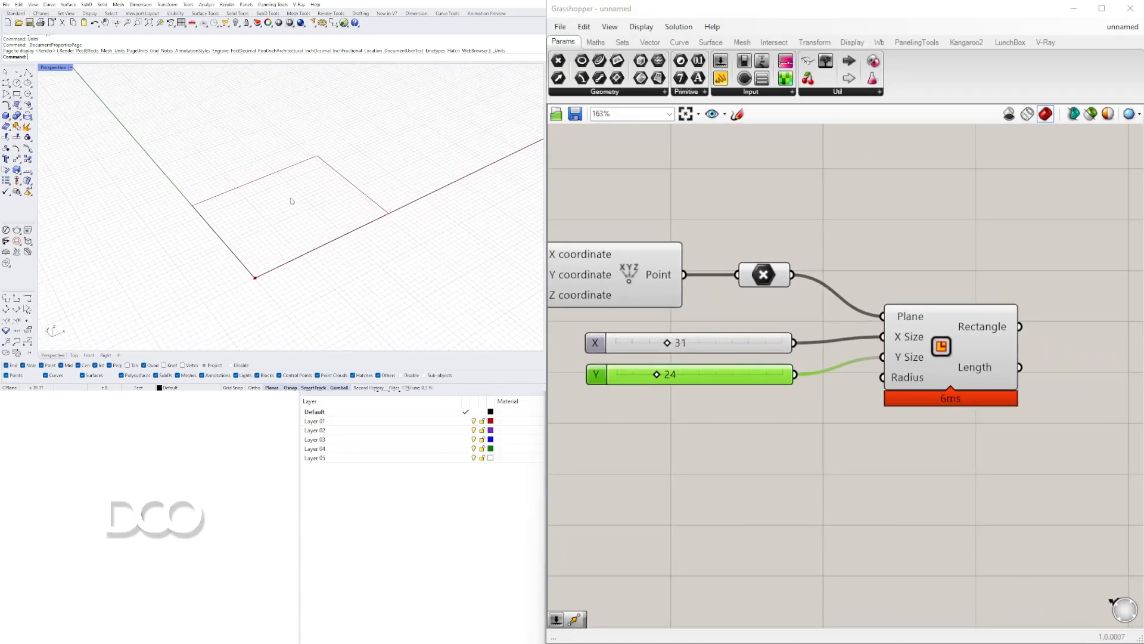
right_click_drag(996, 328, 843, 358)
scroll(832, 366, "down", 3)
left_click(821, 368)
double_click(915, 377)
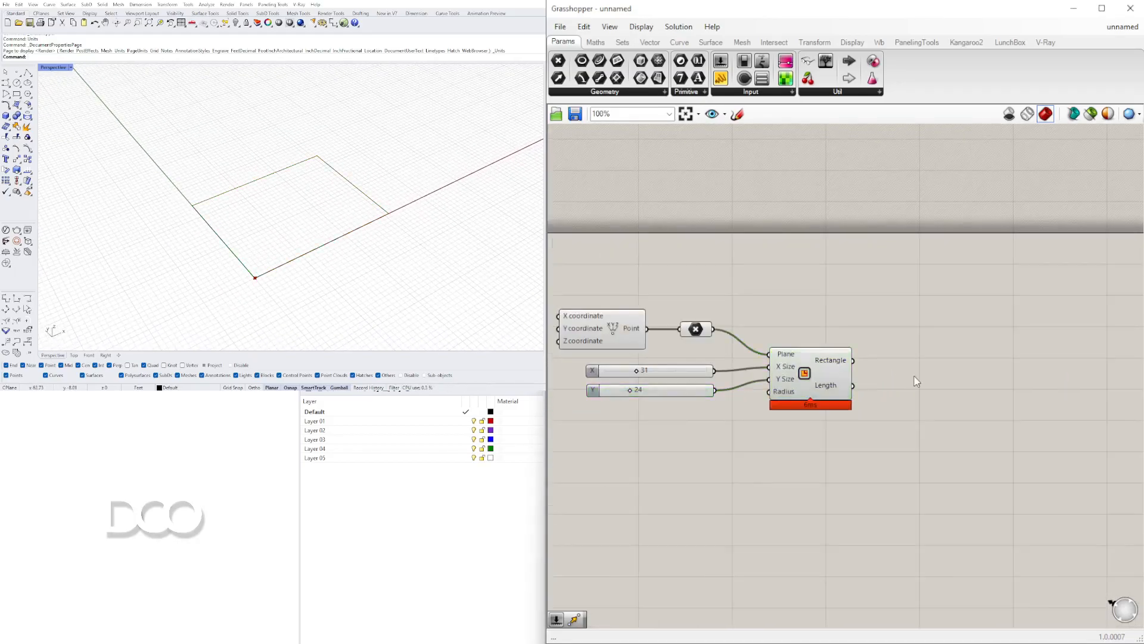
type("offset")
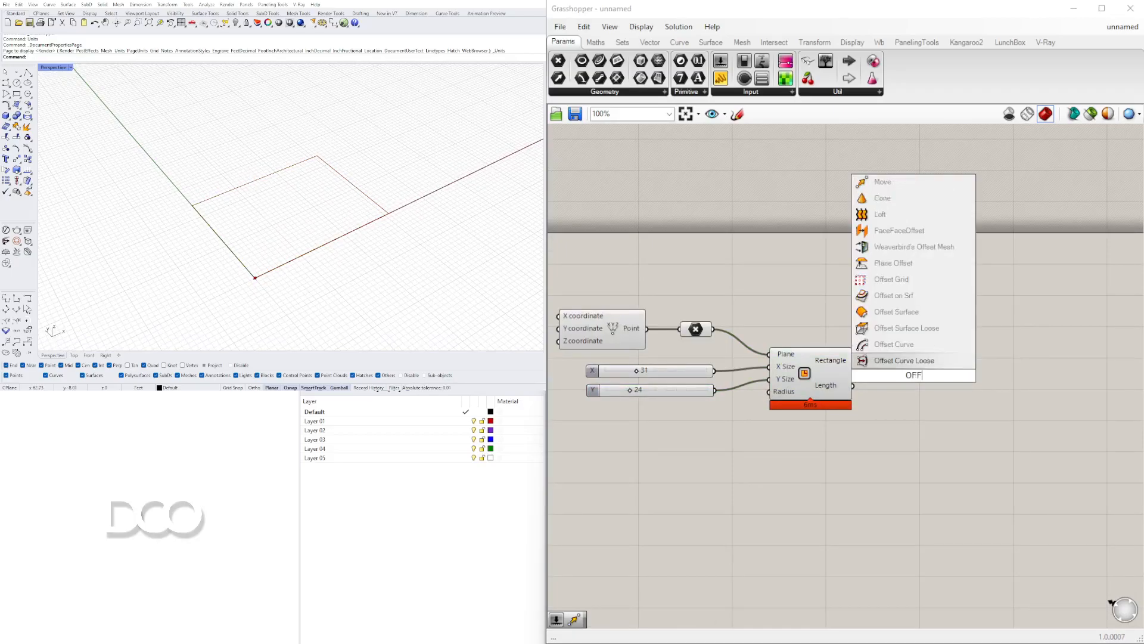
left_click(897, 359)
scroll(898, 354, "up", 2)
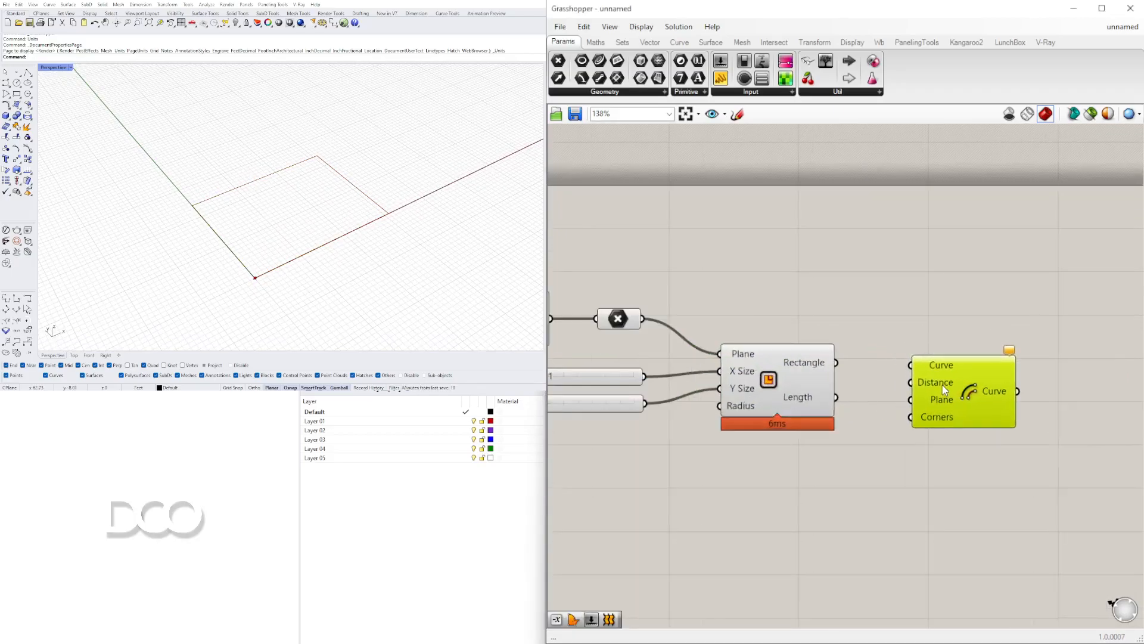
left_click(801, 379)
left_click_drag(837, 364, 1000, 405)
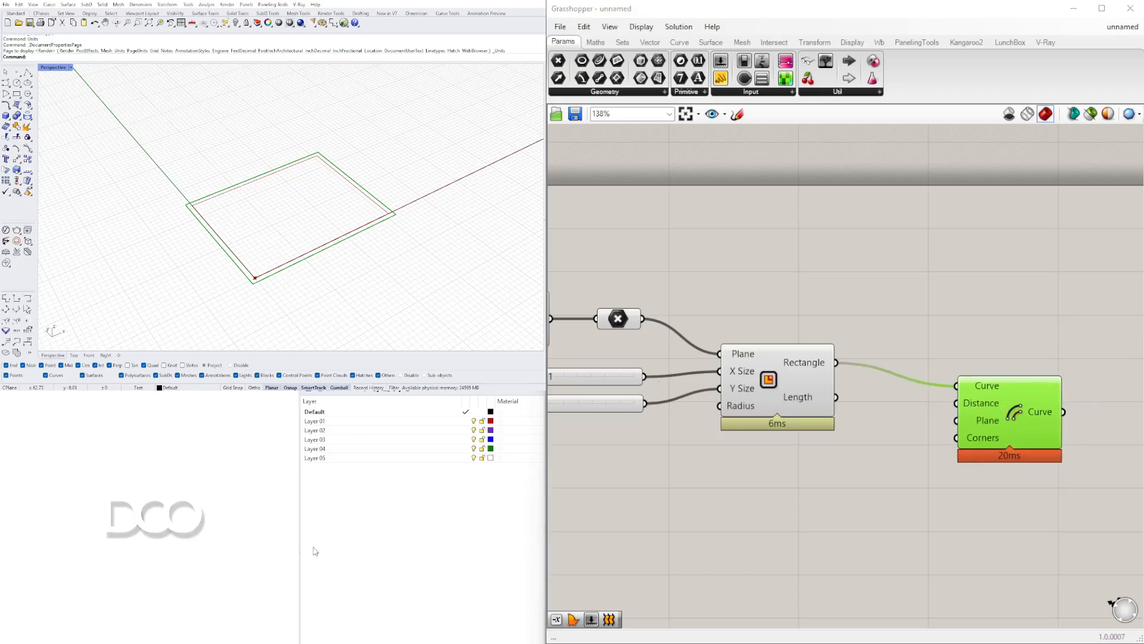
- Place a Negative component below the Rectangle component, ahead of Offset Curve
double_click(832, 465)
type("NEG")
key("Return")
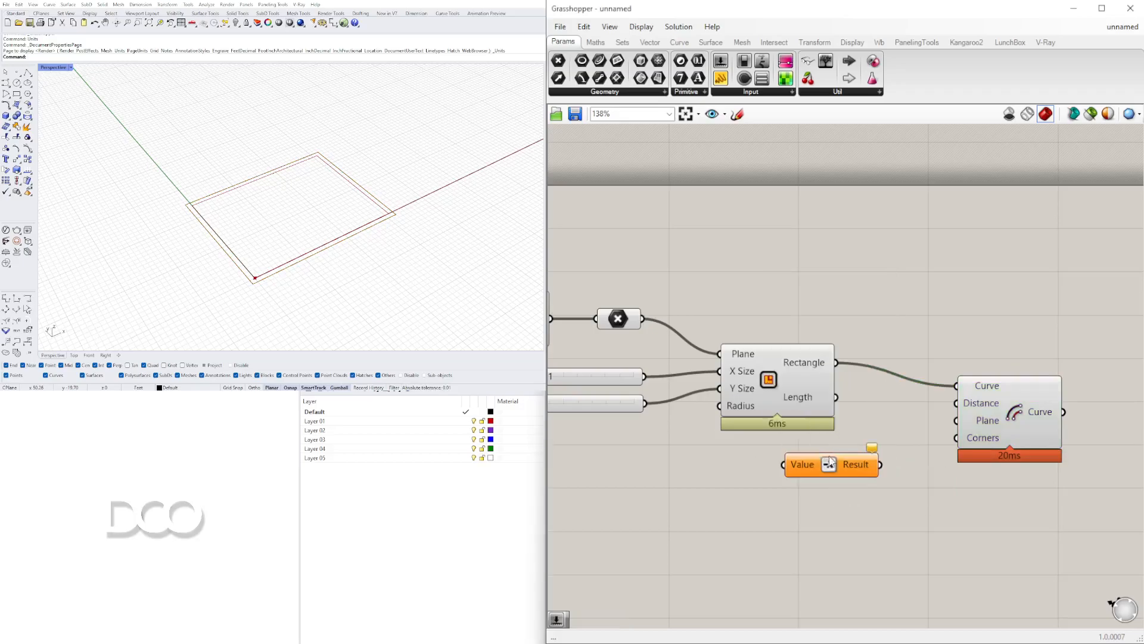
- Space the Negative and Offset Curve components farther from the Rectangle component, keeping Negative ahead of Offset Curve
left_click_drag(999, 441, 1013, 480)
left_click_drag(869, 468, 876, 468)
left_click_drag(1000, 471, 1014, 479)
right_click_drag(721, 472, 790, 440)
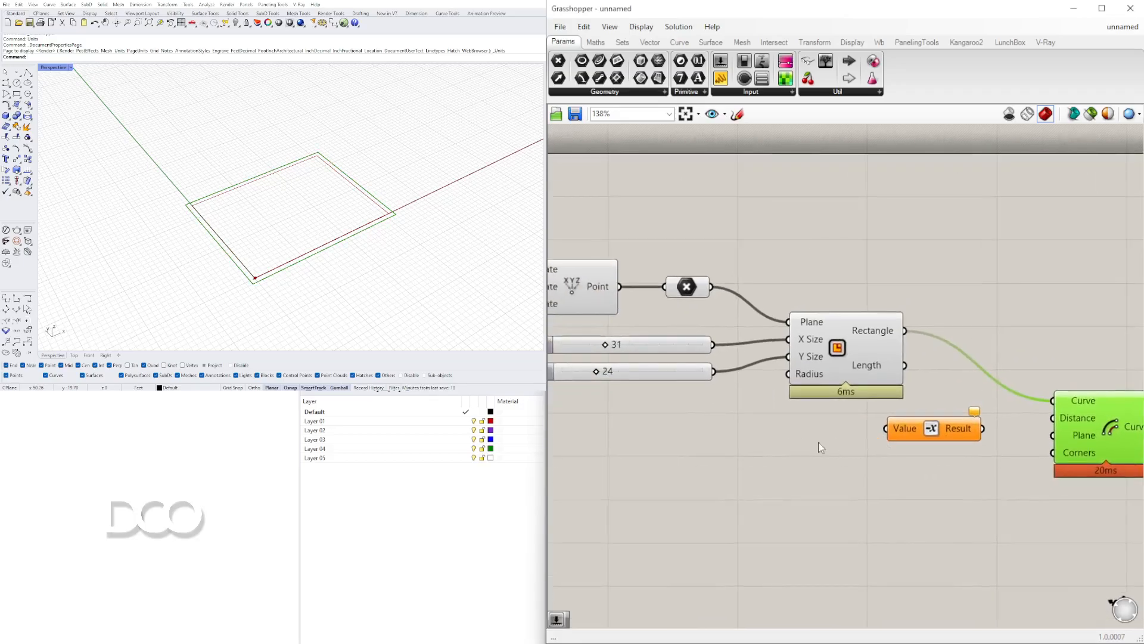
- Add a Number Slider with value 1.50 and wire it through the Negative component into Offset Curve's Distance input
double_click(781, 440)
left_click(805, 466)
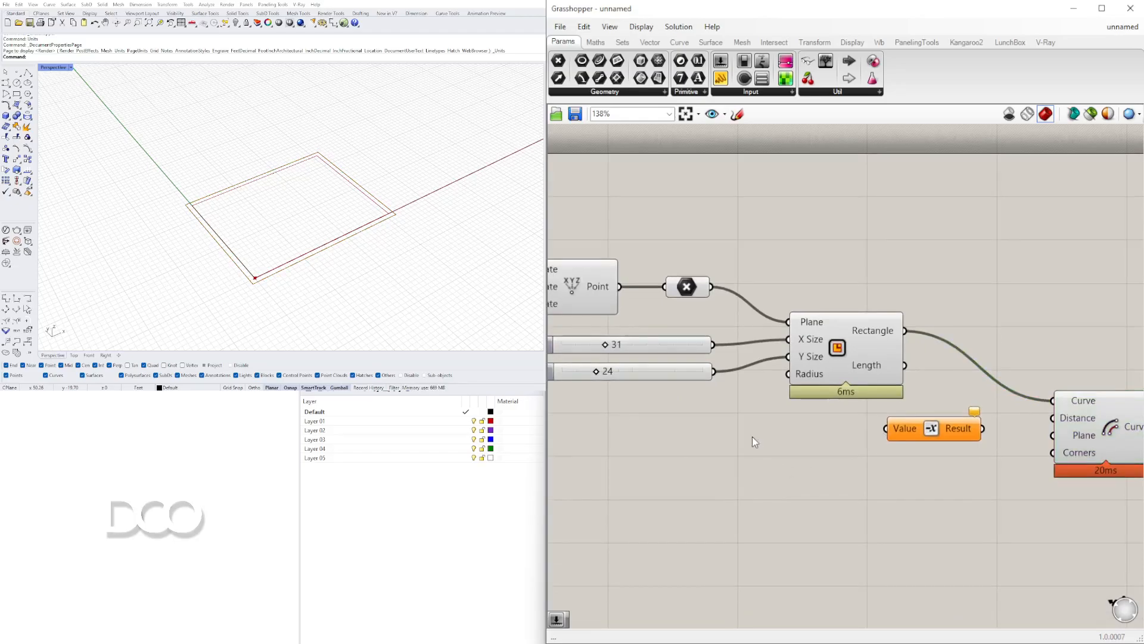
double_click(752, 436)
type("1.50")
key("Return")
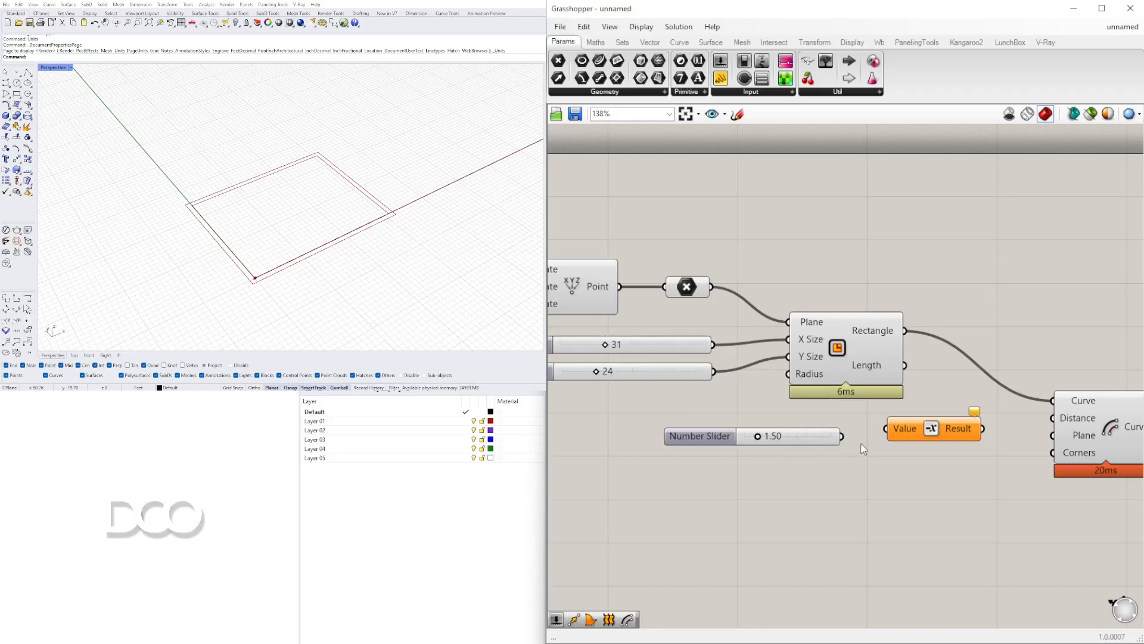
left_click_drag(841, 435, 885, 428)
left_click_drag(977, 432, 1026, 440)
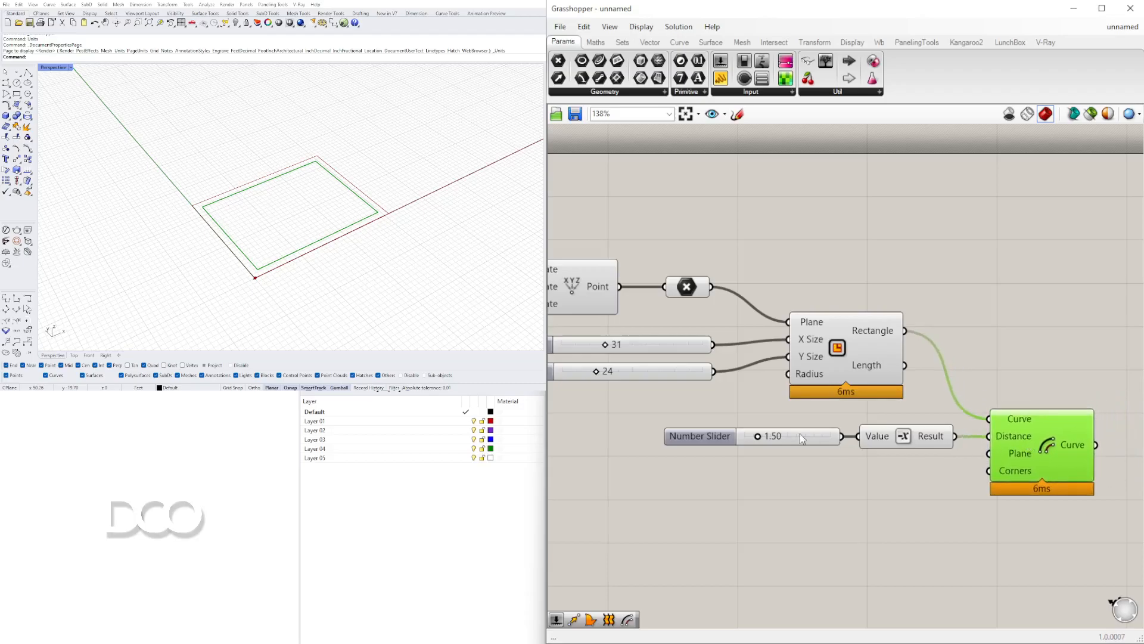
- Adjust the offset distance slider to 1.67
scroll(765, 426, "up", 5)
mouse_move(742, 458)
left_mouse_down()
mouse_move(706, 455)
mouse_move(721, 456)
left_mouse_up()
scroll(731, 462, "down", 2)
scroll(730, 447, "down", 3)
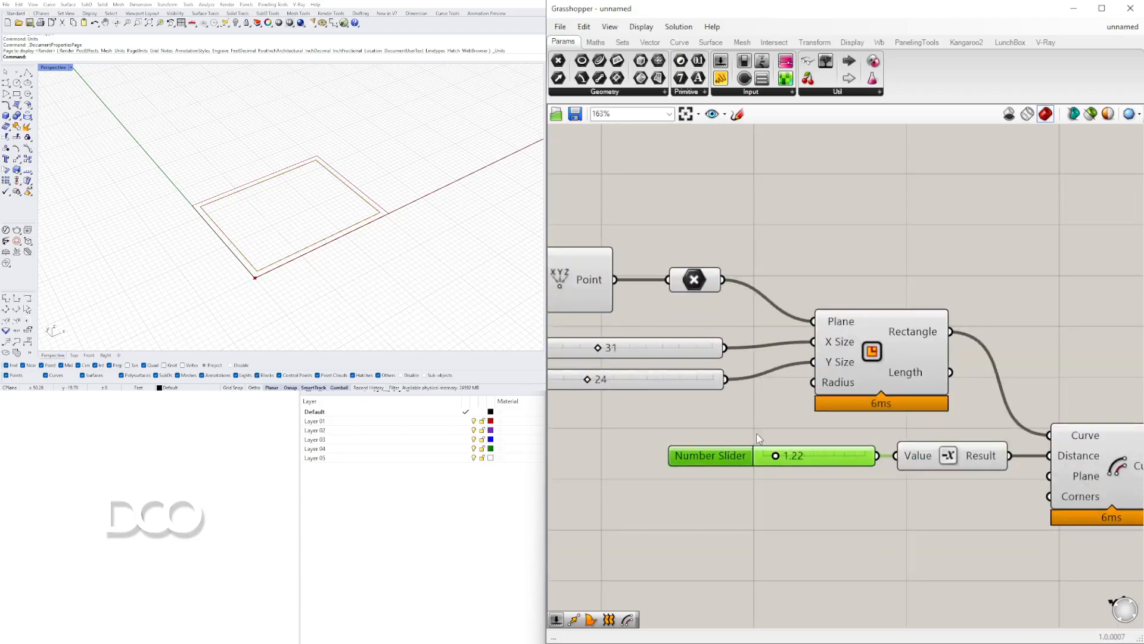
scroll(780, 457, "up", 4)
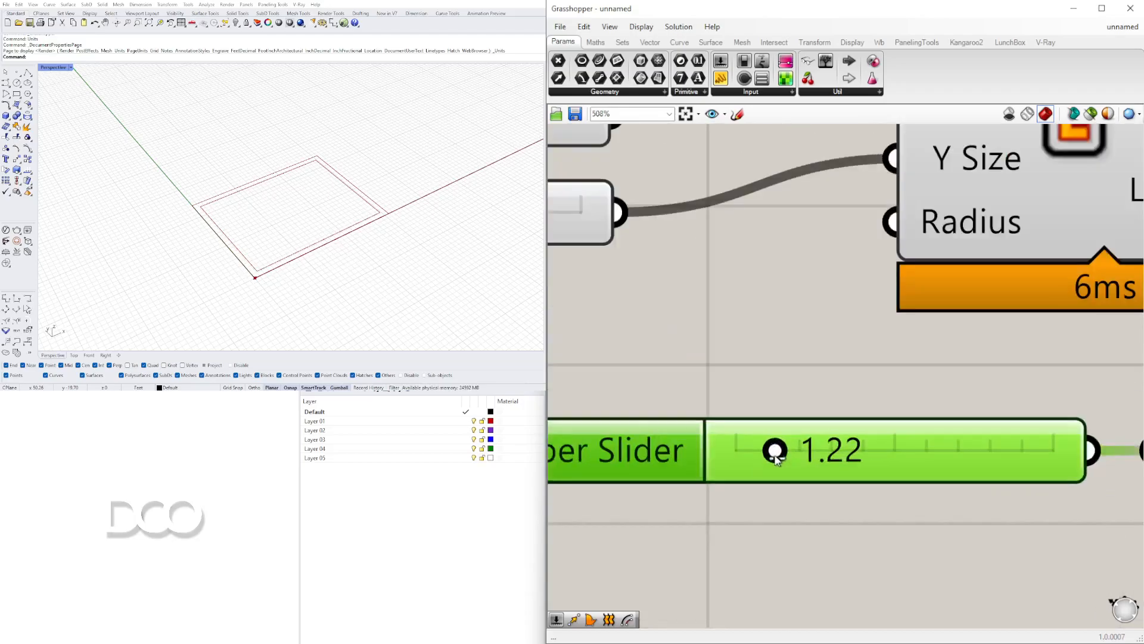
scroll(805, 456, "down", 3)
mouse_move(817, 455)
left_mouse_down()
mouse_move(778, 450)
mouse_move(898, 469)
mouse_move(792, 464)
mouse_move(1067, 462)
mouse_move(794, 460)
mouse_move(830, 462)
left_mouse_up()
scroll(824, 451, "up", 5)
scroll(834, 459, "down", 5)
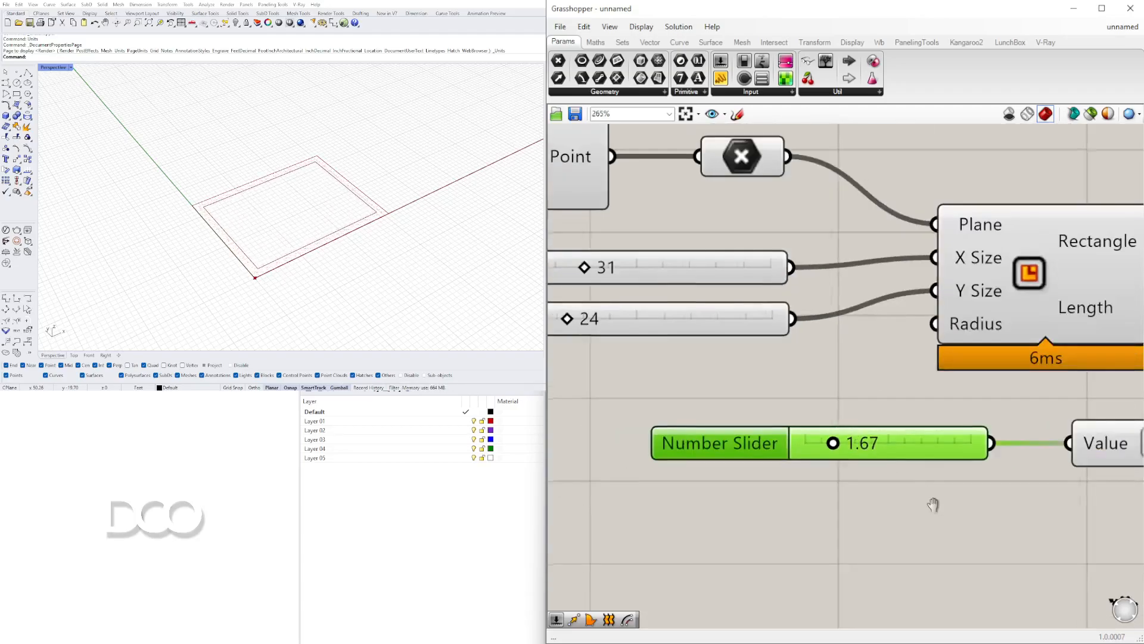
scroll(834, 456, "up", 1)
scroll(786, 449, "down", 2)
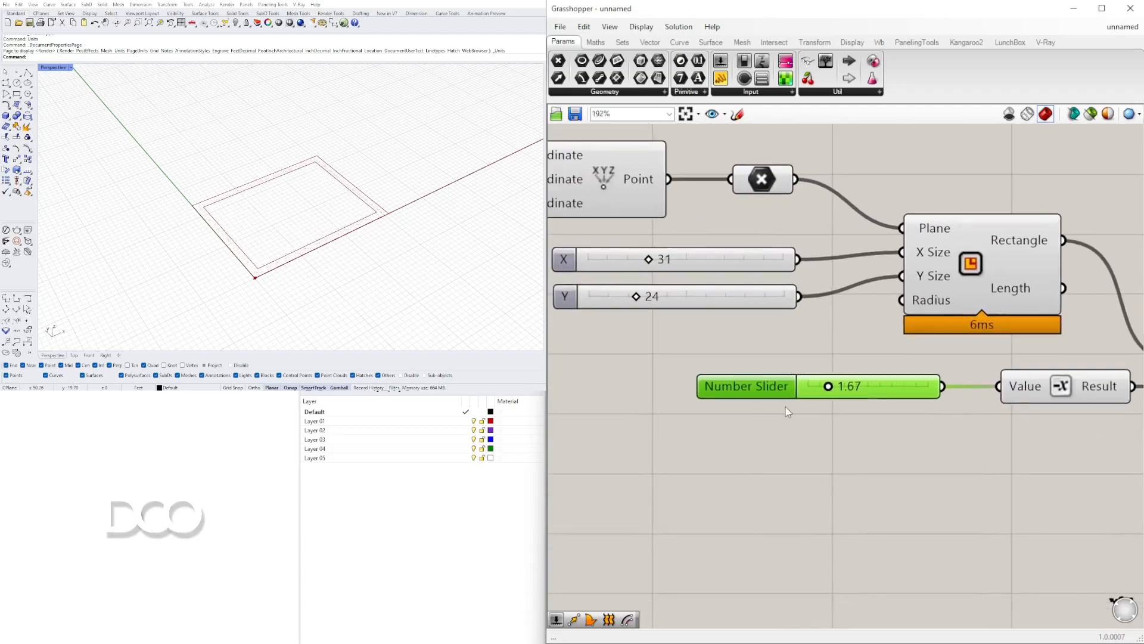
- Insert a Division component that divides by 12 between the offset distance slider and the Negative component
left_click_drag(769, 388, 588, 417)
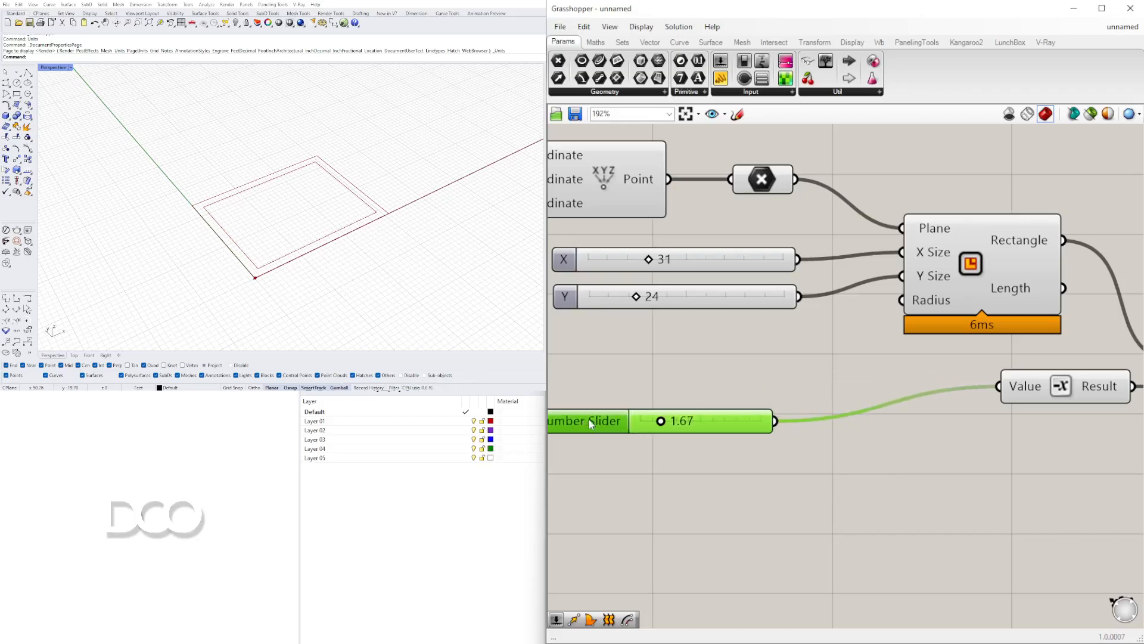
scroll(798, 382, "down", 2)
right_click_drag(744, 397, 770, 438)
double_click(877, 435)
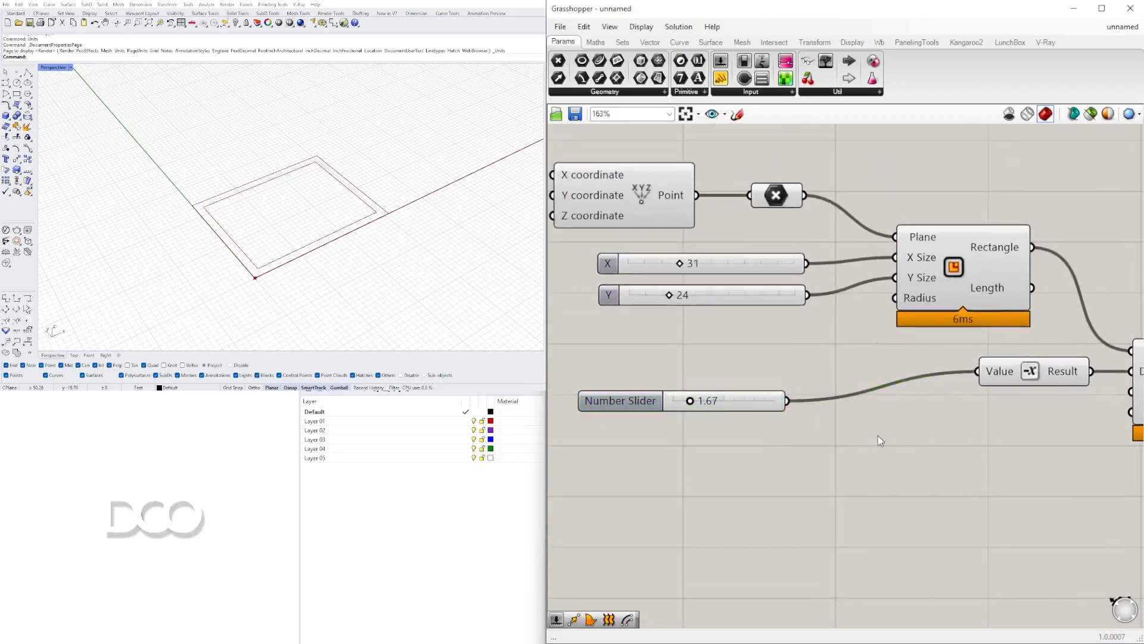
type("/1")
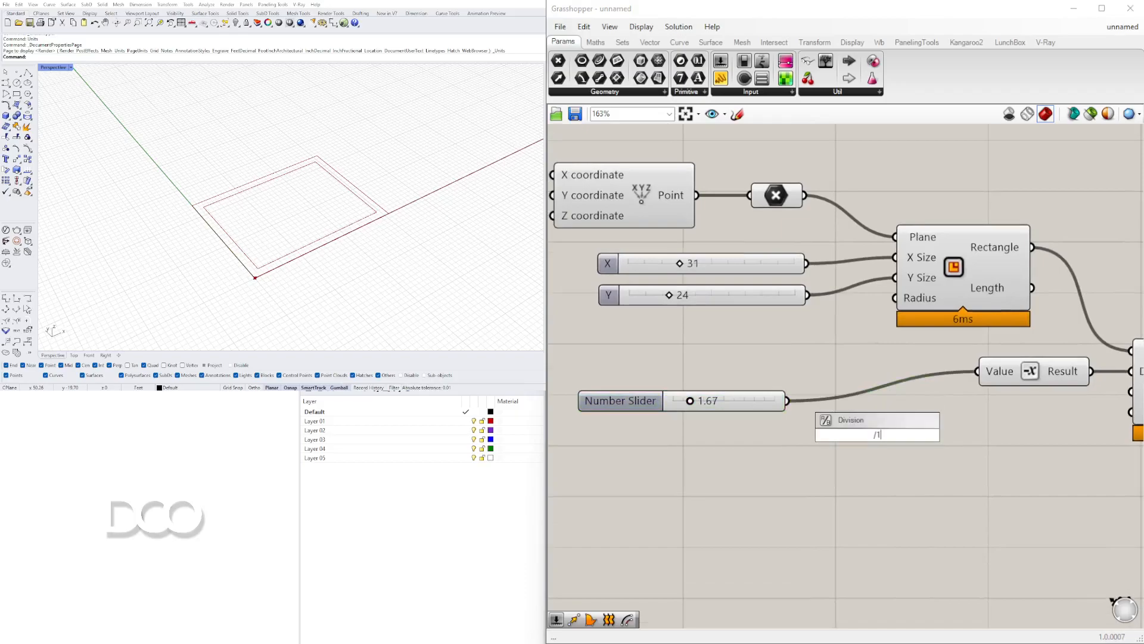
key("Return")
left_click_drag(788, 401, 831, 424)
left_click_drag(924, 435, 978, 371)
- Reposition the Division and Negative components so they line up between the slider and Offset Curve
left_click_drag(875, 433, 865, 410)
left_click_drag(917, 513, 733, 403)
left_click_drag(879, 420, 929, 387)
scroll(933, 381, "up", 3)
left_click(952, 372)
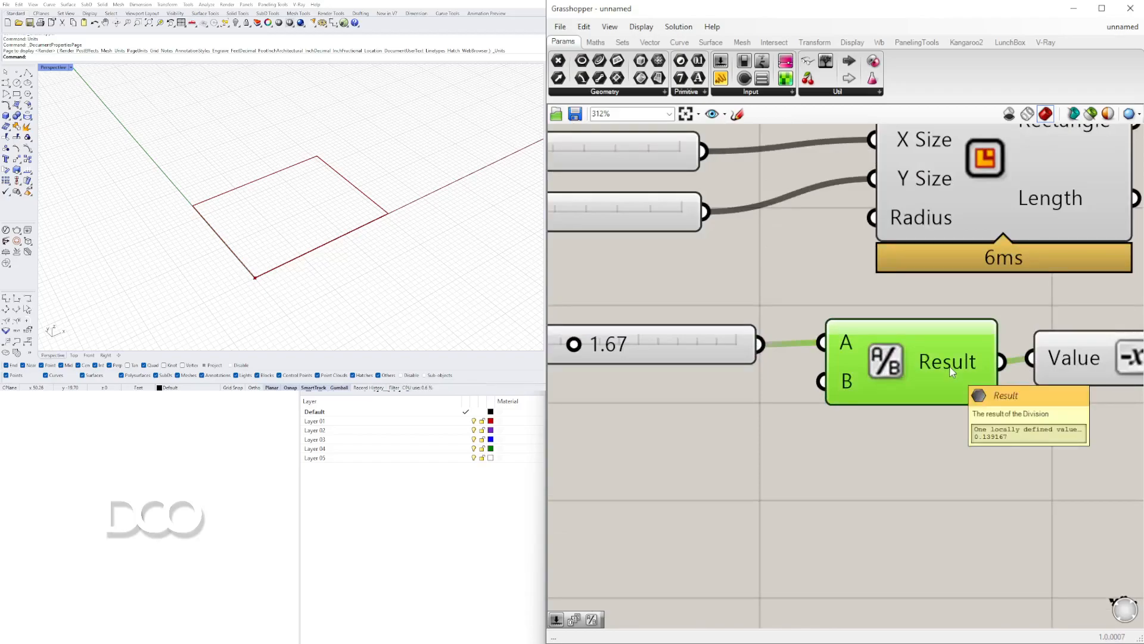
- Set the slider feeding the Division component to 3.5
scroll(952, 372, "down", 2)
right_click_drag(826, 384, 976, 419)
scroll(825, 395, "up", 4)
scroll(853, 373, "down", 3)
left_click(866, 375)
double_click(865, 374)
type("3.5")
key("Return")
scroll(896, 470, "down", 3)
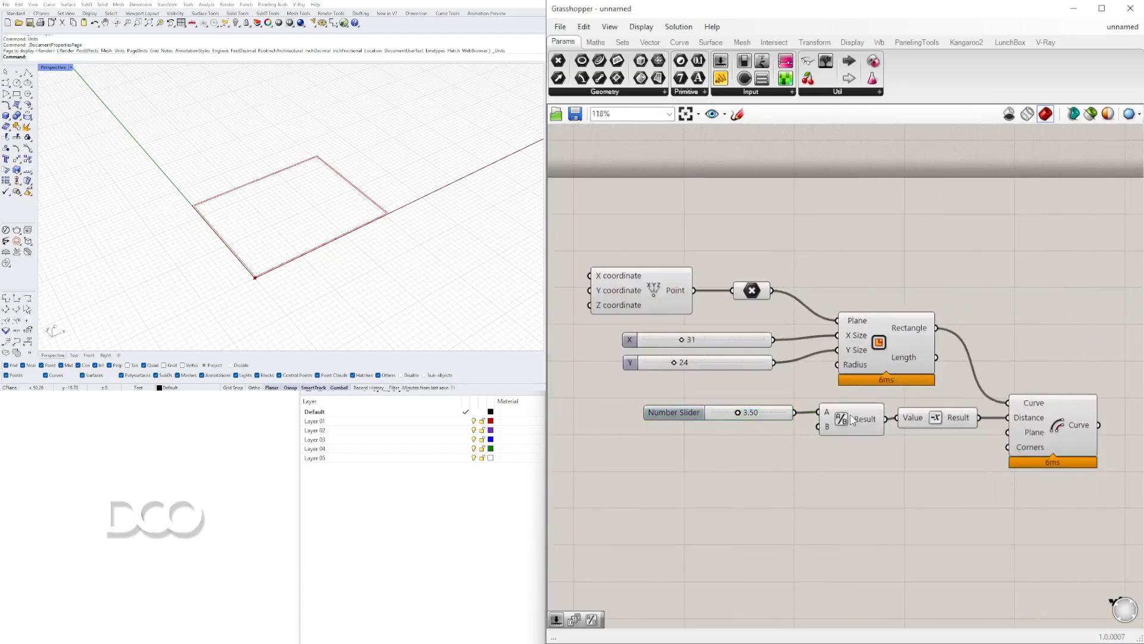
- Check the Division component's result and tidy the positions of the Division and Negative components
scroll(843, 424, "up", 2)
mouse_move(884, 423)
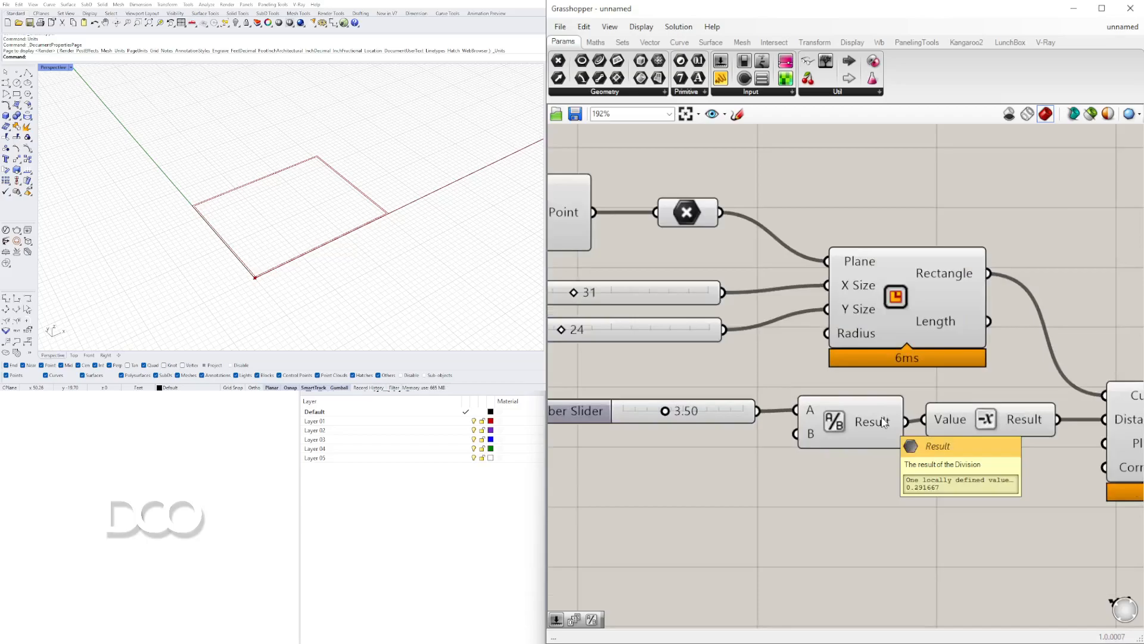
left_click_drag(884, 422, 875, 423)
mouse_move(870, 425)
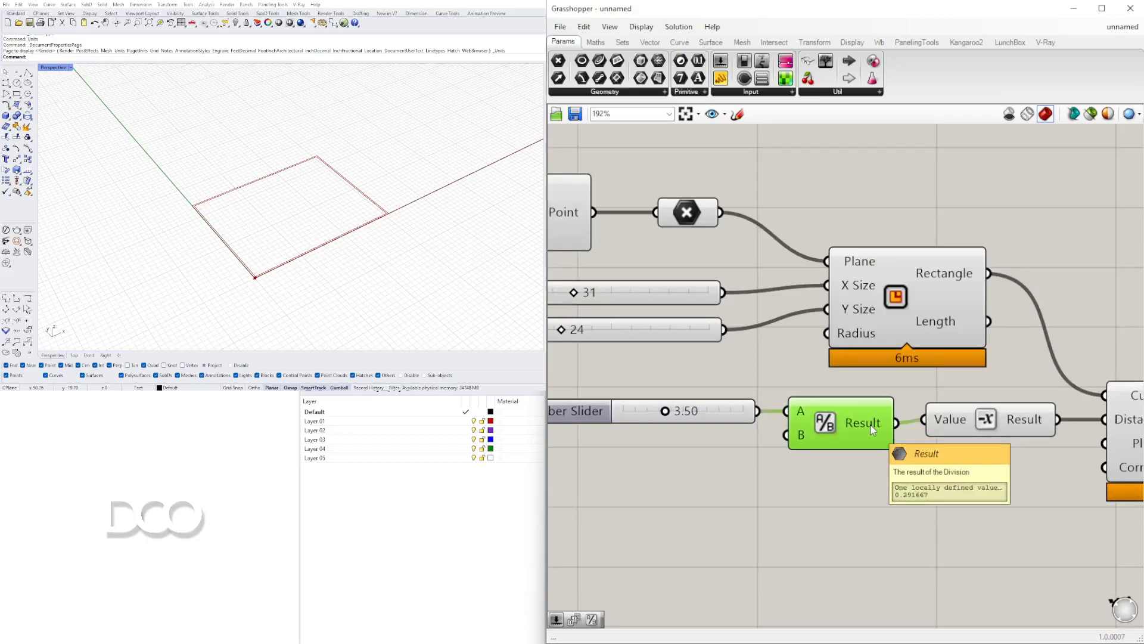
scroll(870, 425, "down", 1)
scroll(927, 425, "up", 2)
left_click_drag(941, 421, 932, 426)
scroll(932, 426, "down", 4)
left_click_drag(964, 473, 741, 413)
left_click_drag(865, 425, 857, 438)
left_click(864, 460)
- Rename the slider feeding the Division component to WALL DEPTH
scroll(684, 430, "up", 4)
right_click(686, 427)
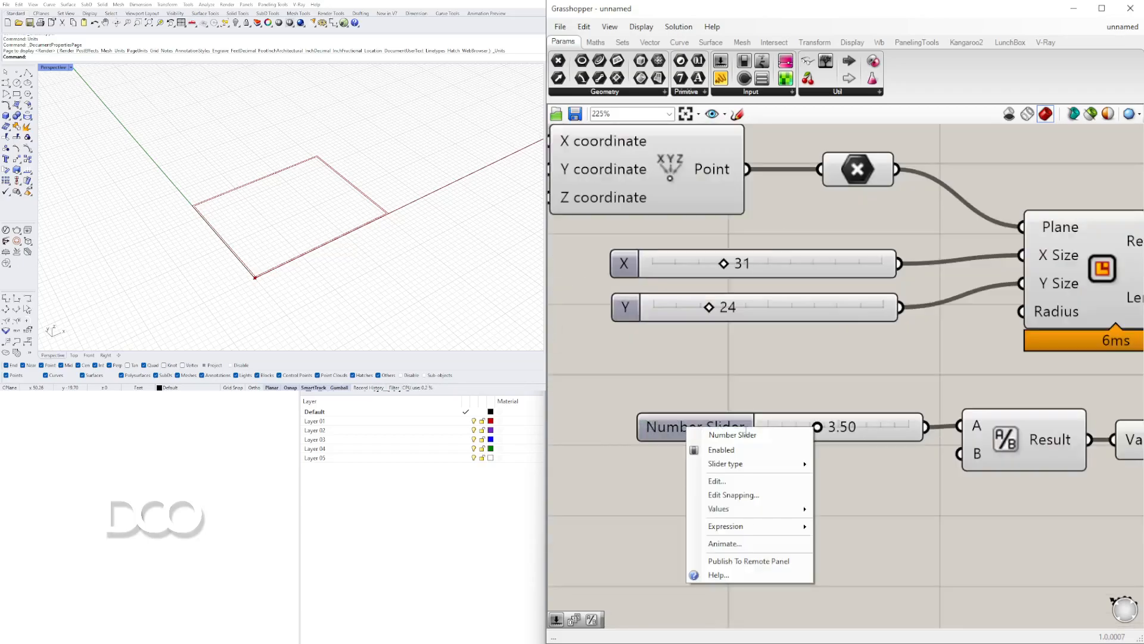
left_click_drag(766, 436, 678, 436)
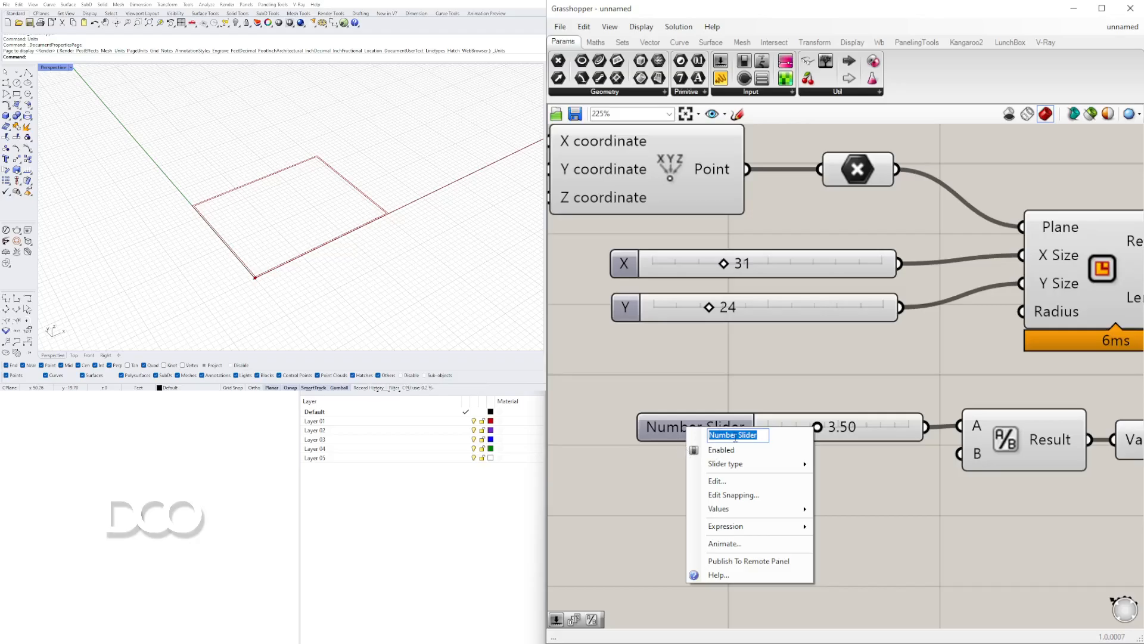
type("INCH")
key("BackSpace")
key("BackSpace")
key("BackSpace")
key("BackSpace")
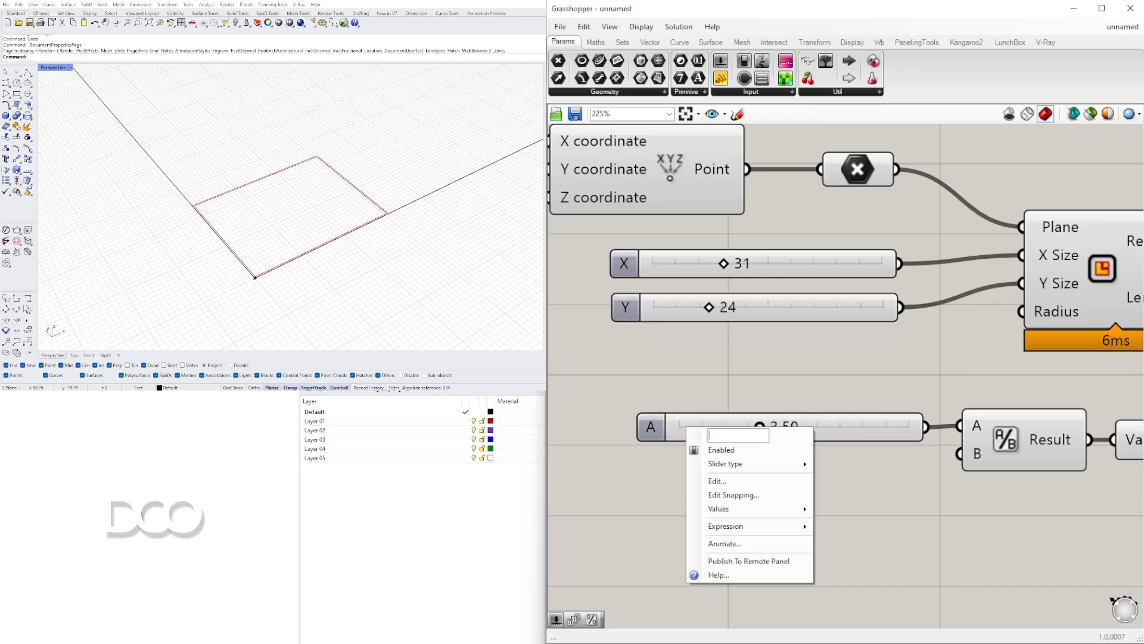
type("WALL DEPTH")
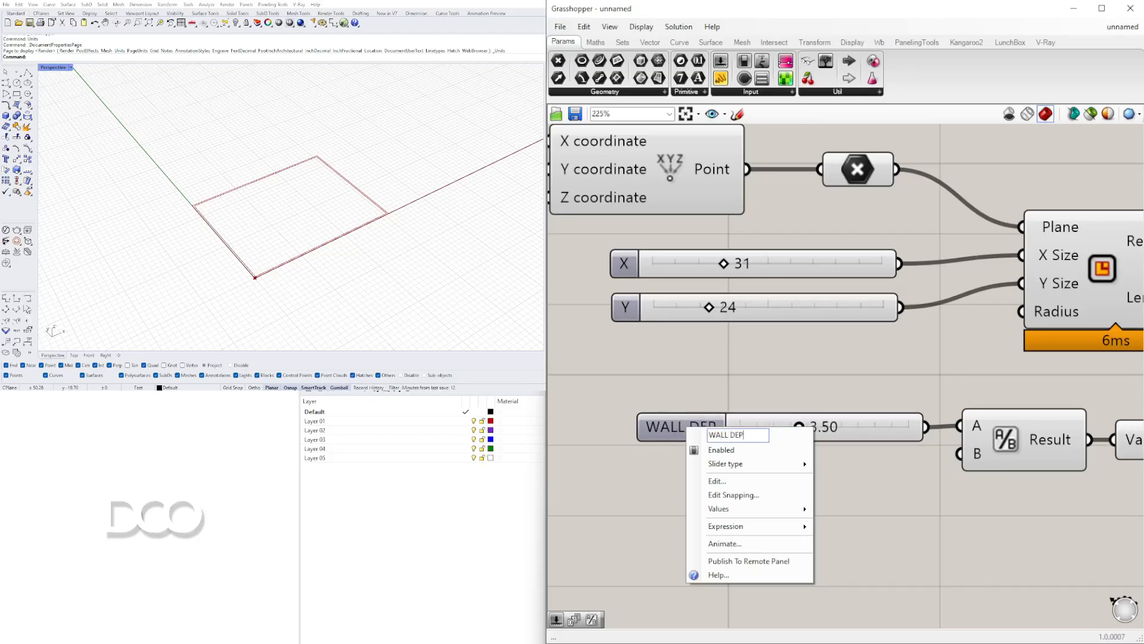
key("Return")
- Extend the wall depth slider's name to WALL DEPTH (INCHES)
scroll(715, 417, "up", 3)
right_click(716, 426)
type("(INCHES")
key("Return")
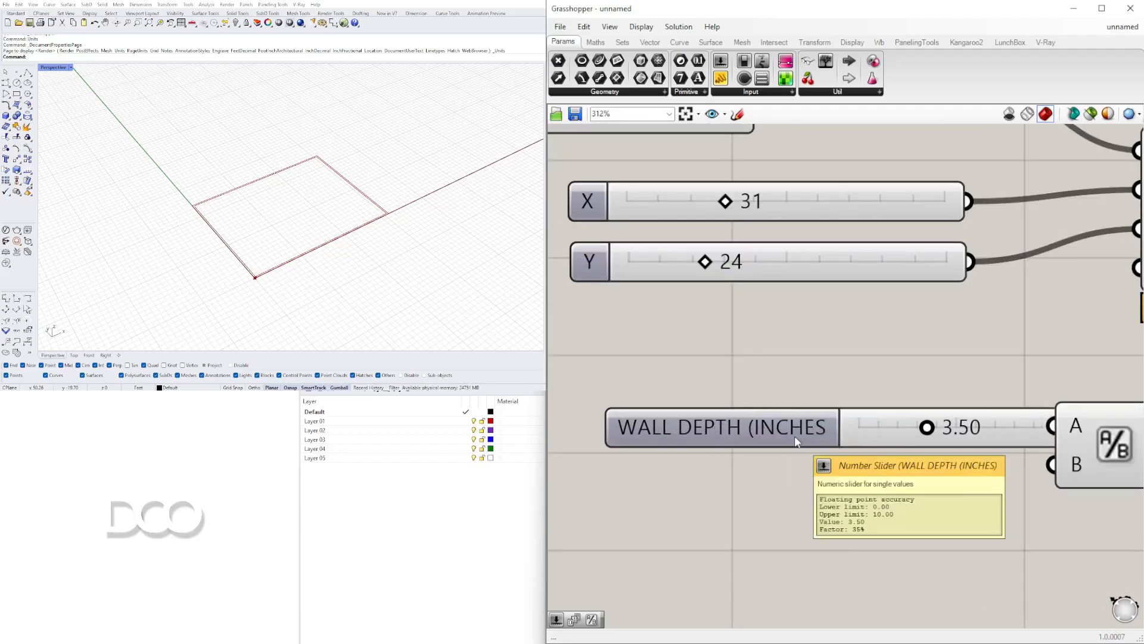
right_click(795, 435)
left_click_drag(854, 445, 918, 448)
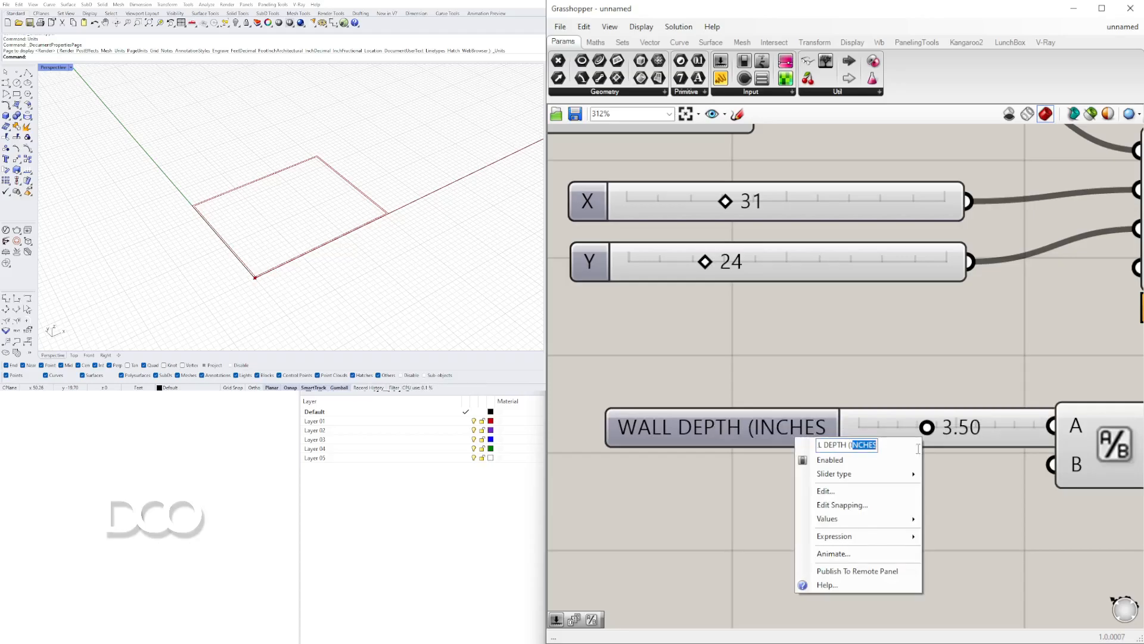
left_click(876, 445)
type(")")
left_click(811, 358)
- Move the WALL DEPTH (INCHES) slider clear of the Division component and shift the wall depth components farther from Offset Curve
scroll(768, 413, "down", 2)
left_click_drag(788, 423, 741, 421)
scroll(770, 433, "down", 2)
right_click_drag(859, 496, 795, 443)
left_click_drag(985, 488, 700, 365)
left_click_drag(836, 383, 792, 417)
left_click(756, 438)
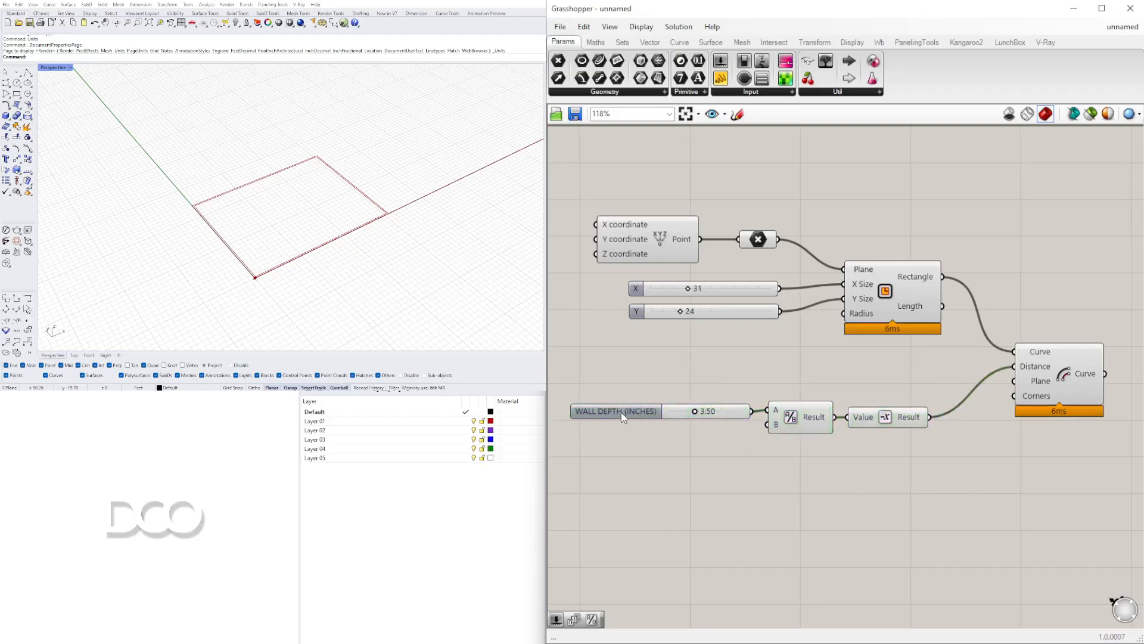
- Add another Number Slider just above the Division component
double_click(837, 390)
type("slider")
key("Return")
scroll(791, 397, "up", 2)
left_click(803, 377)
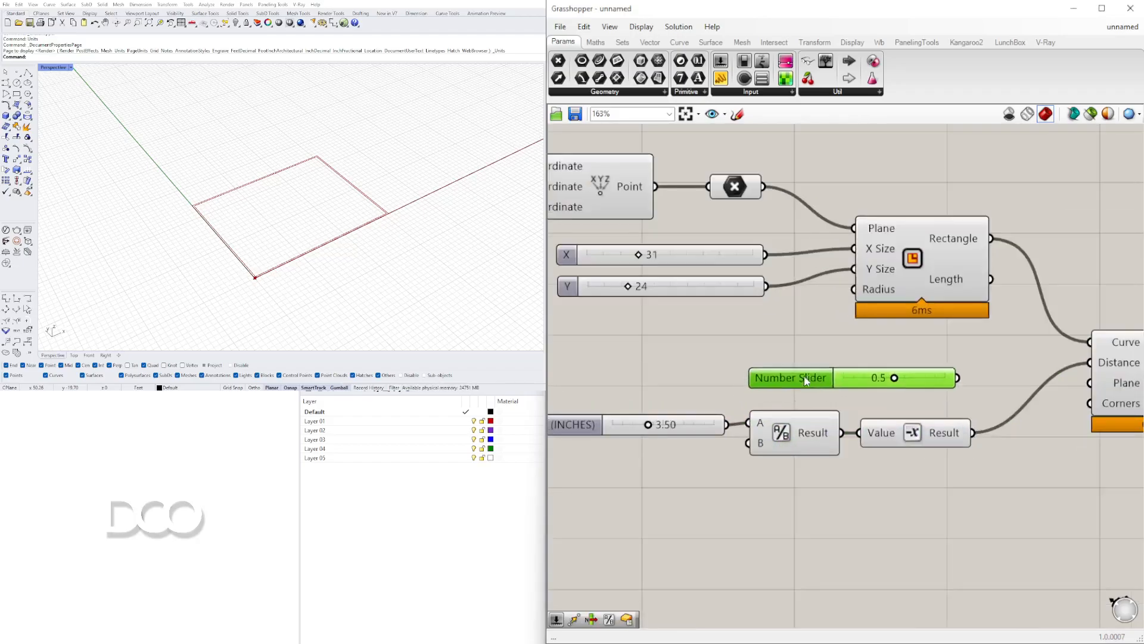
- Rename the new slider above the Division component to WALL DEPTH
right_click(803, 379)
left_click(859, 388)
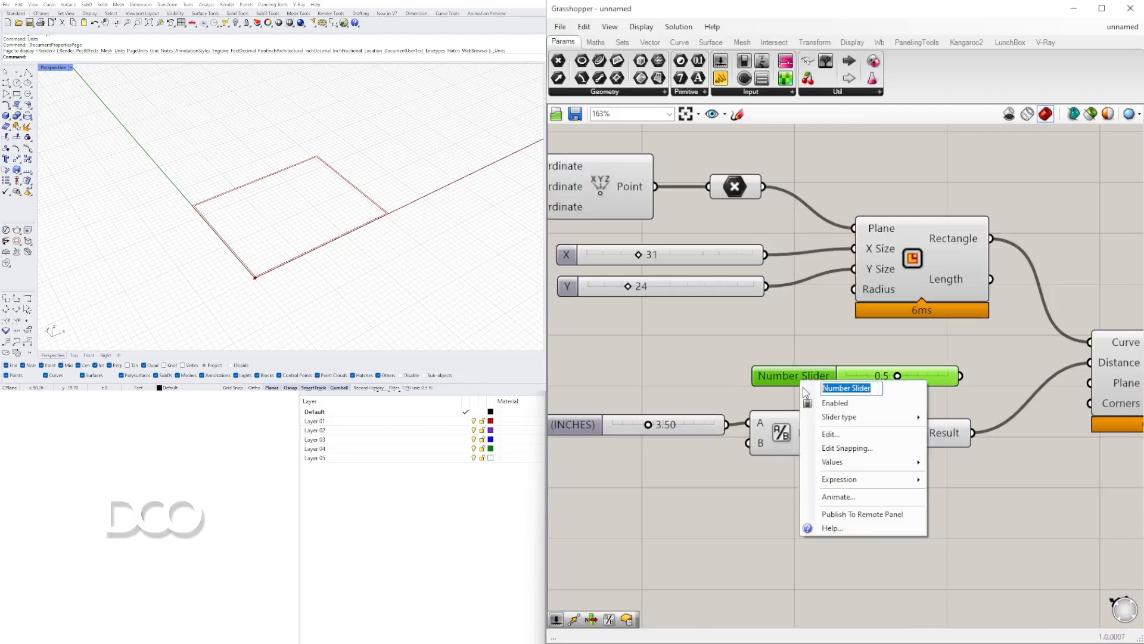
type("WALL DEPTH IN")
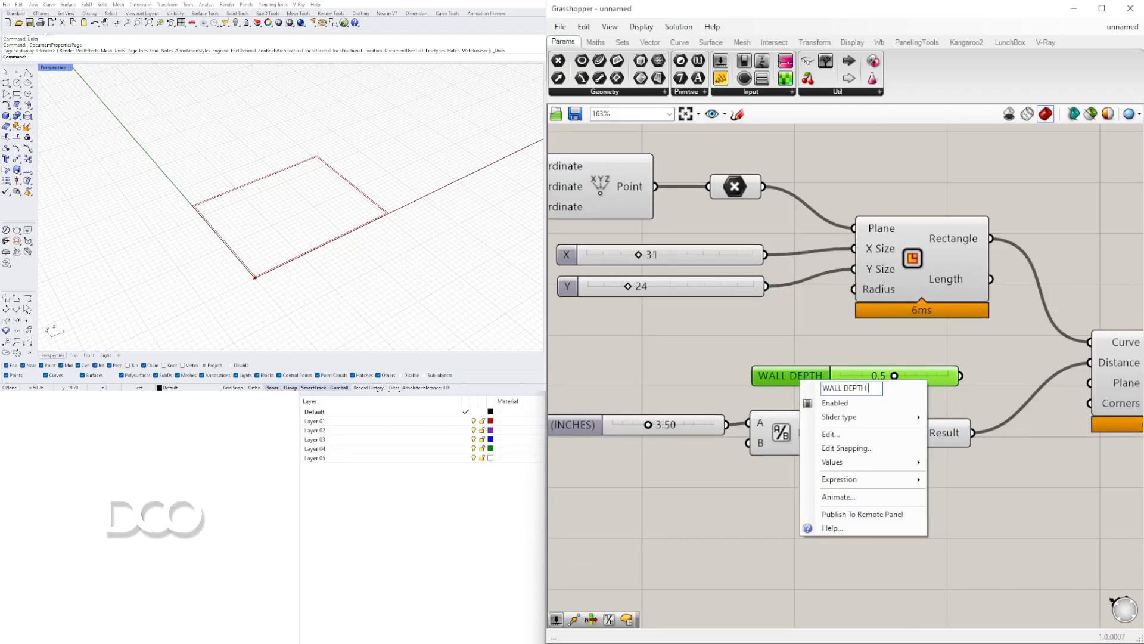
key("BackSpace")
key("BackSpace")
key("BackSpace")
left_click(819, 345)
left_click(806, 373)
right_click_drag(769, 379, 839, 348)
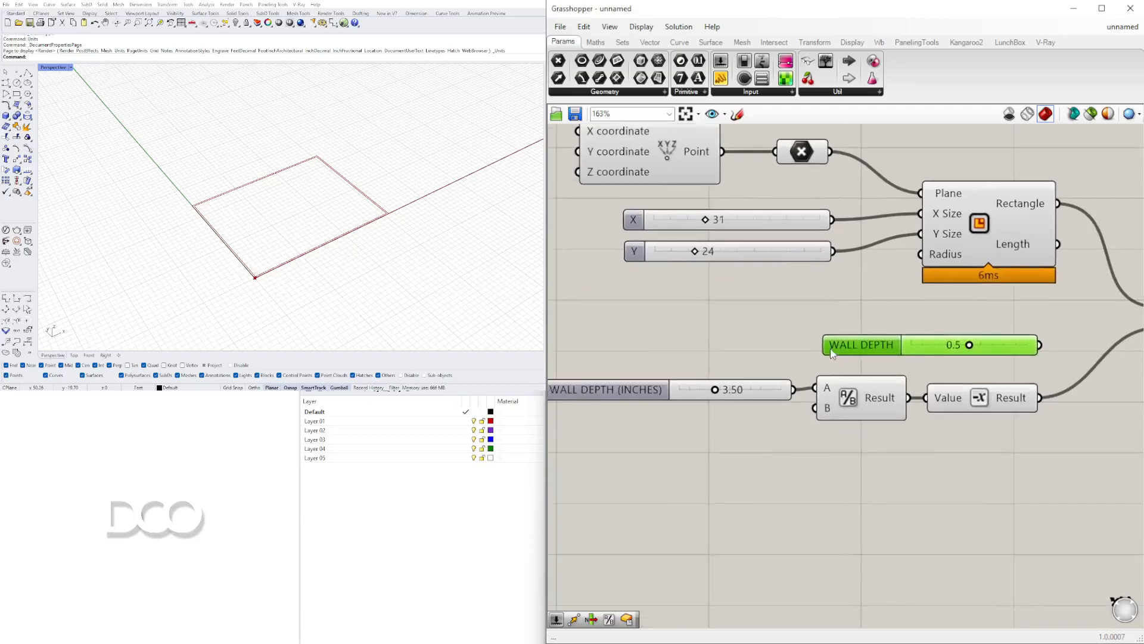
- Try wiring the WALL DEPTH slider directly into Offset Curve's Distance input, and reconnect the Negative result there instead
left_click(656, 383)
scroll(894, 439, "down", 2)
right_click_drag(960, 430, 875, 427)
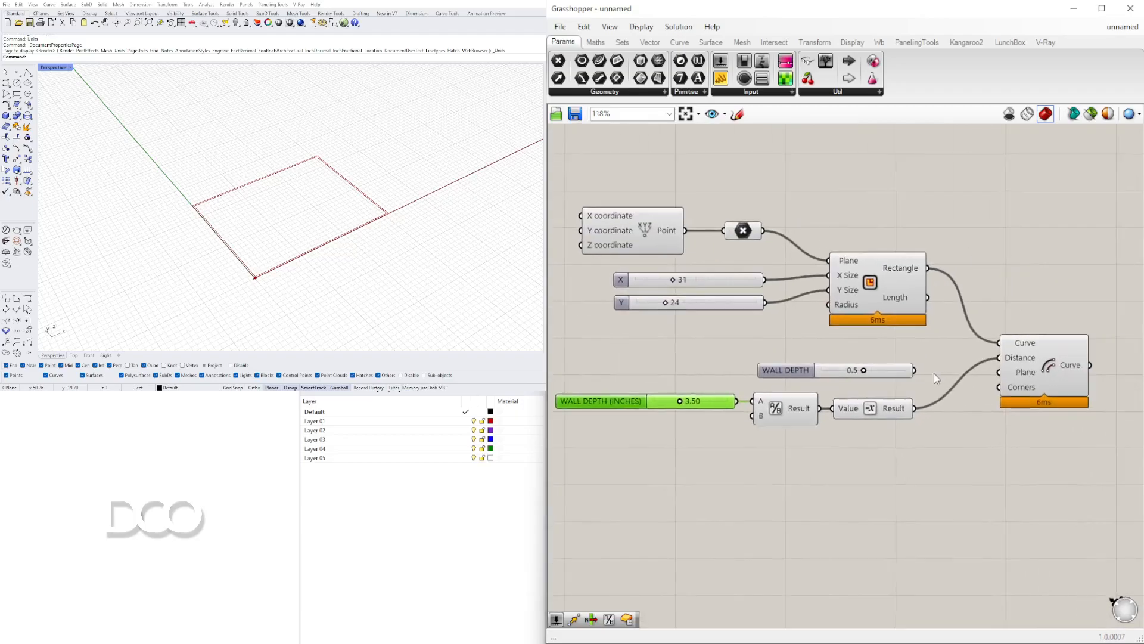
left_click_drag(918, 371, 999, 358)
right_click_drag(905, 396, 958, 401)
left_click_drag(967, 413, 1052, 362)
- Make room for the WALL DEPTH slider and connect it to the Negative component's Value input, replacing the Division result
left_click_drag(816, 375, 713, 379)
left_click_drag(901, 413, 920, 391)
scroll(854, 382, "up", 3)
left_click_drag(860, 366, 924, 396)
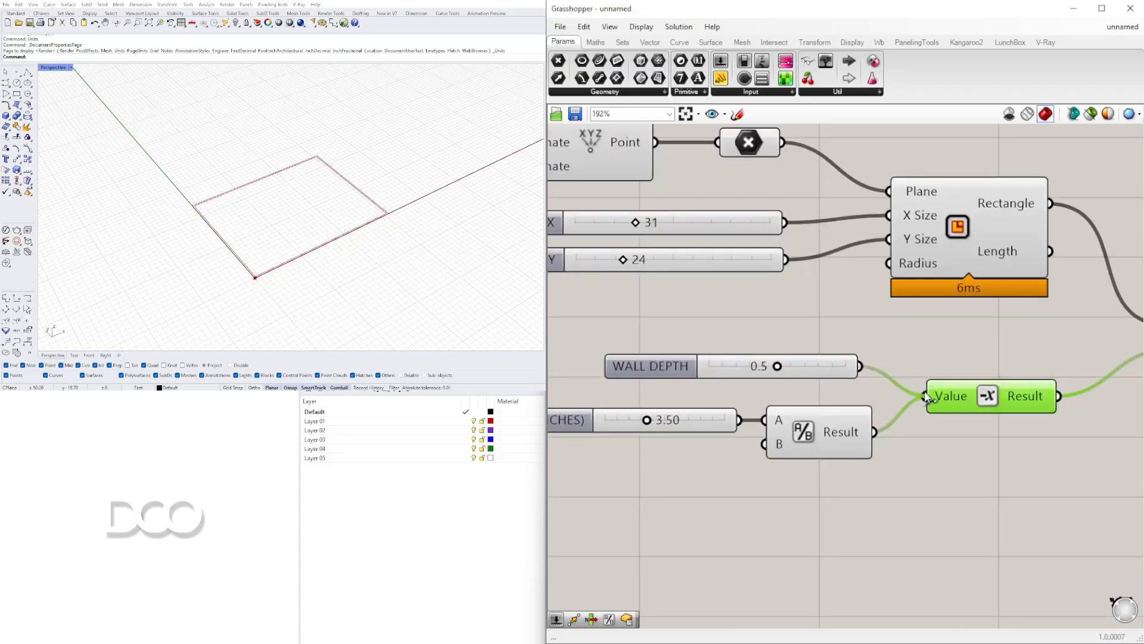
scroll(769, 369, "up", 3)
scroll(775, 373, "down", 3)
left_click(837, 374)
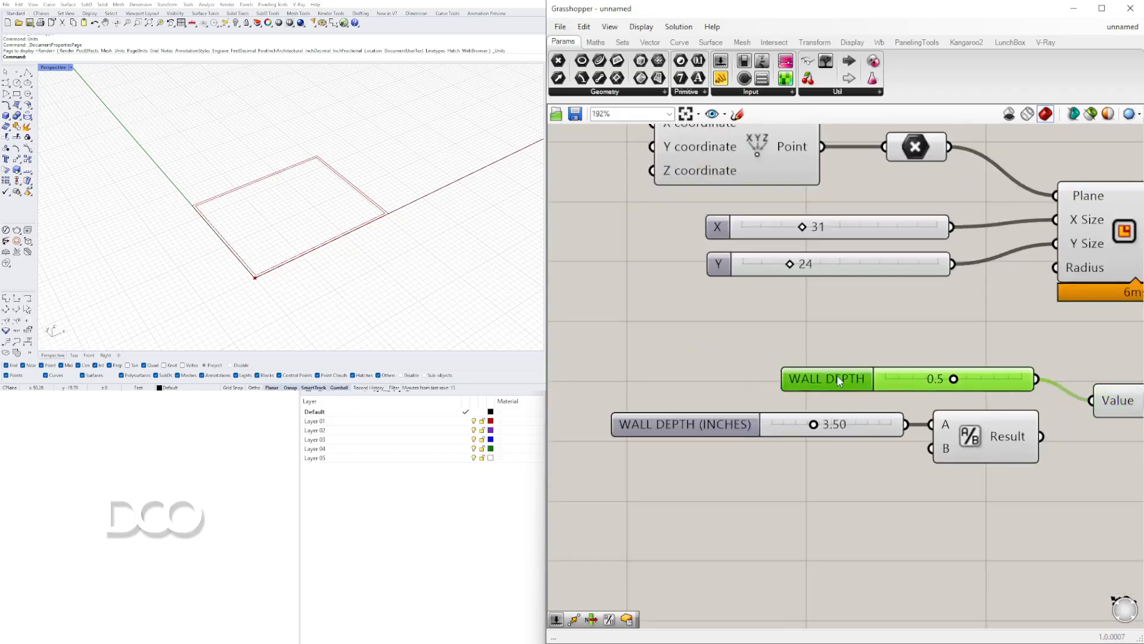
- Set the WALL DEPTH slider to 0.6
scroll(917, 380, "up", 2)
mouse_move(975, 391)
left_mouse_down()
mouse_move(937, 391)
mouse_move(994, 391)
left_mouse_up()
scroll(994, 391, "down", 3)
scroll(908, 389, "down", 2)
scroll(908, 389, "up", 1)
mouse_move(665, 401)
right_mouse_down()
mouse_move(740, 368)
mouse_move(681, 391)
right_mouse_up()
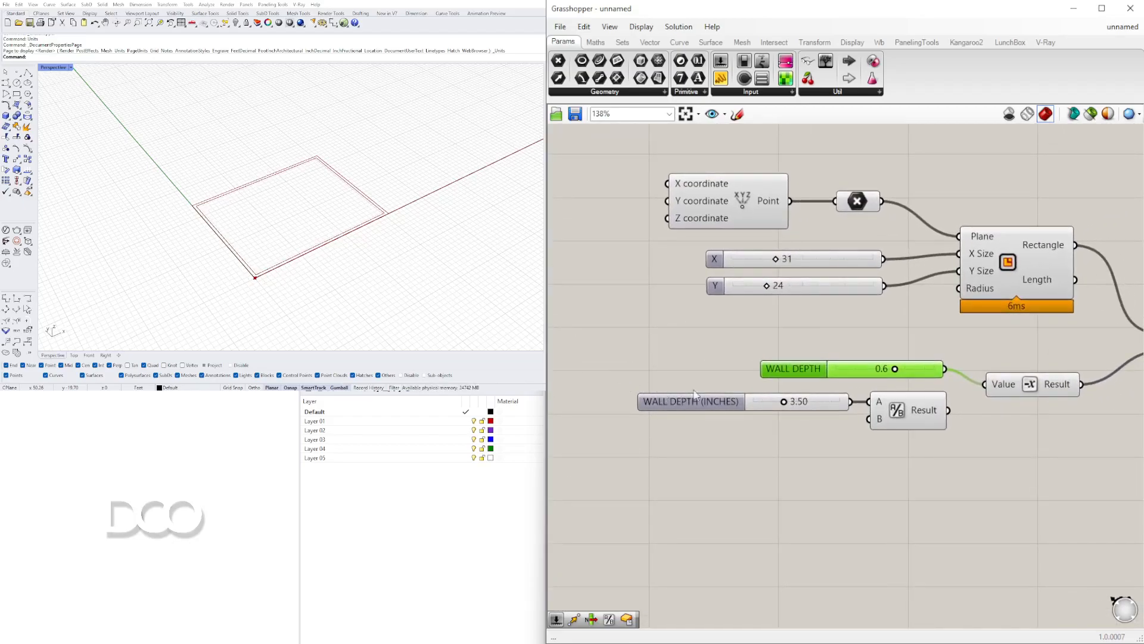
scroll(885, 434, "down", 2)
scroll(876, 421, "up", 1)
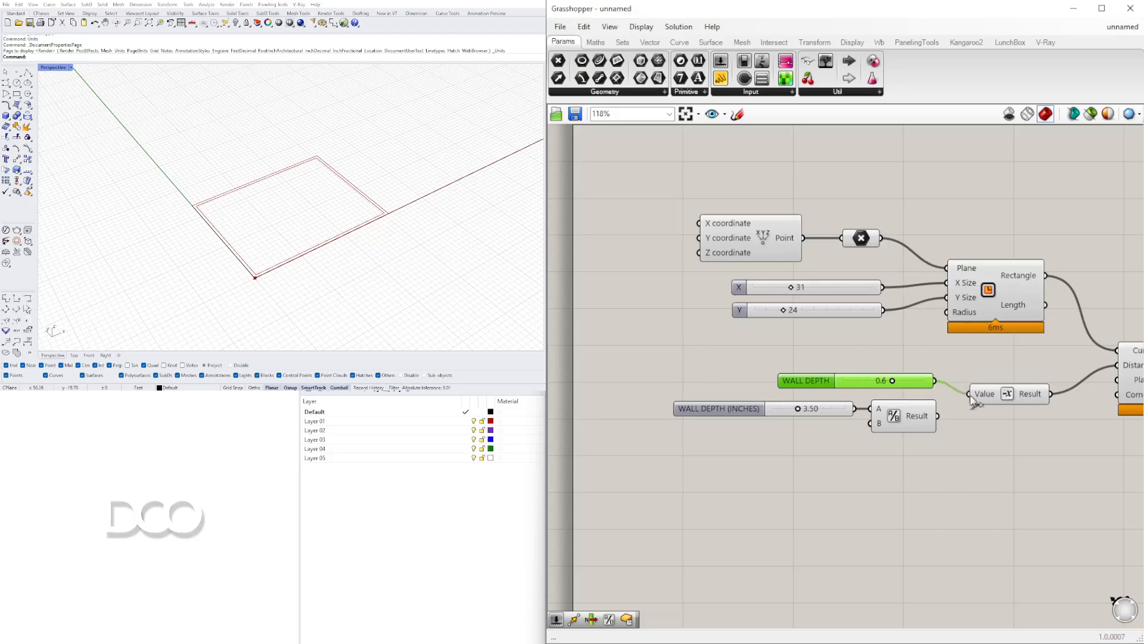
- Move the WALL DEPTH (INCHES) slider and its Division component slightly lower, away from the WALL DEPTH slider
right_click_drag(973, 396, 822, 399)
left_click_drag(779, 474, 648, 415)
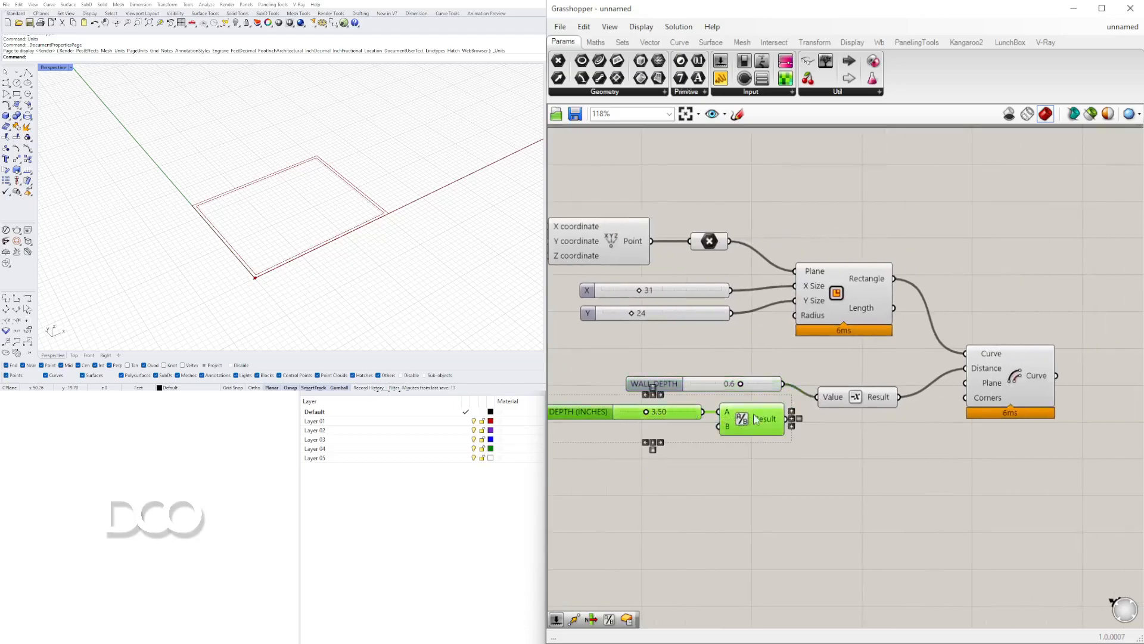
left_click_drag(743, 419, 743, 433)
left_click(846, 450)
right_click_drag(941, 438, 904, 441)
- Highlight the Offset Curve and Rectangle components in turn and examine their two outlines in the Rhino viewport
left_click(979, 379)
right_click_drag(950, 309, 843, 308)
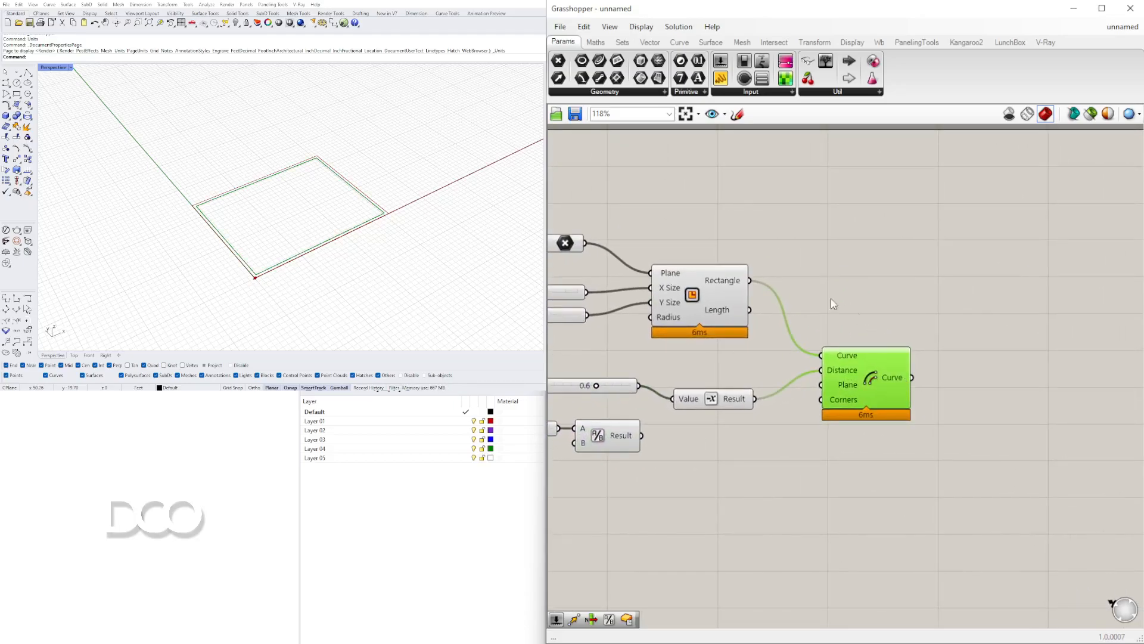
left_click(722, 296)
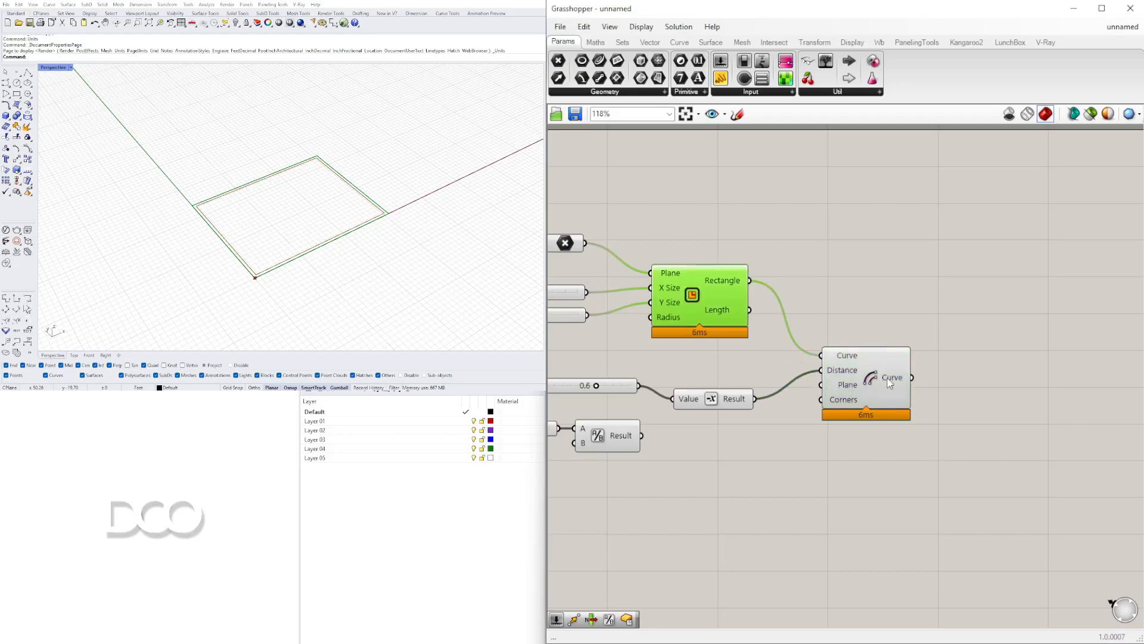
right_click_drag(888, 383, 864, 410)
scroll(383, 203, "up", 4)
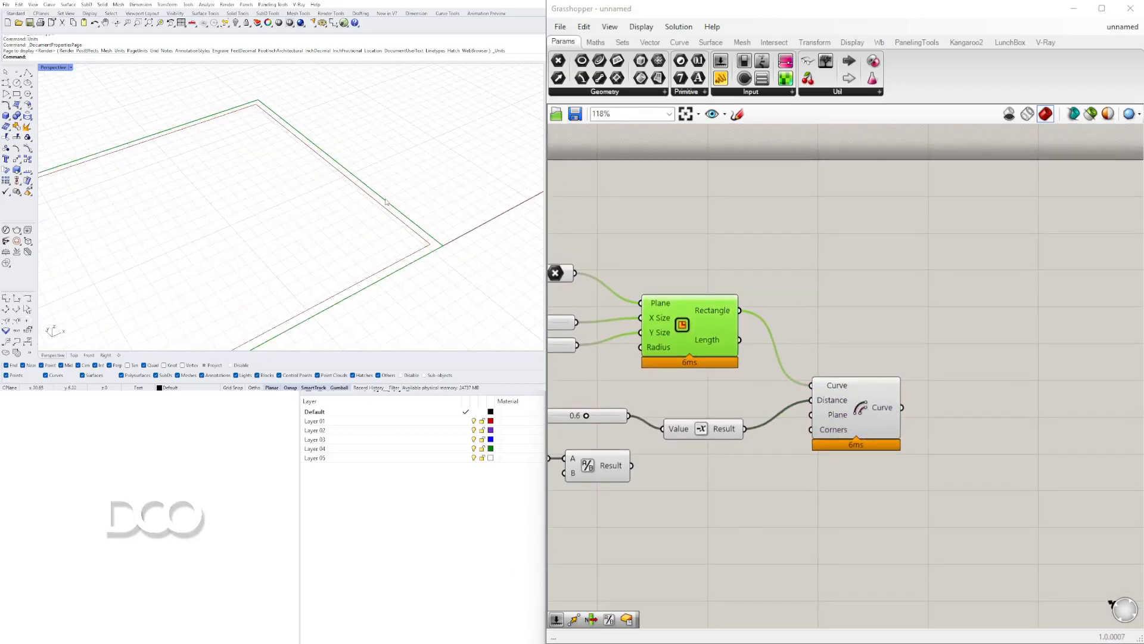
left_click(907, 291)
double_click(907, 292)
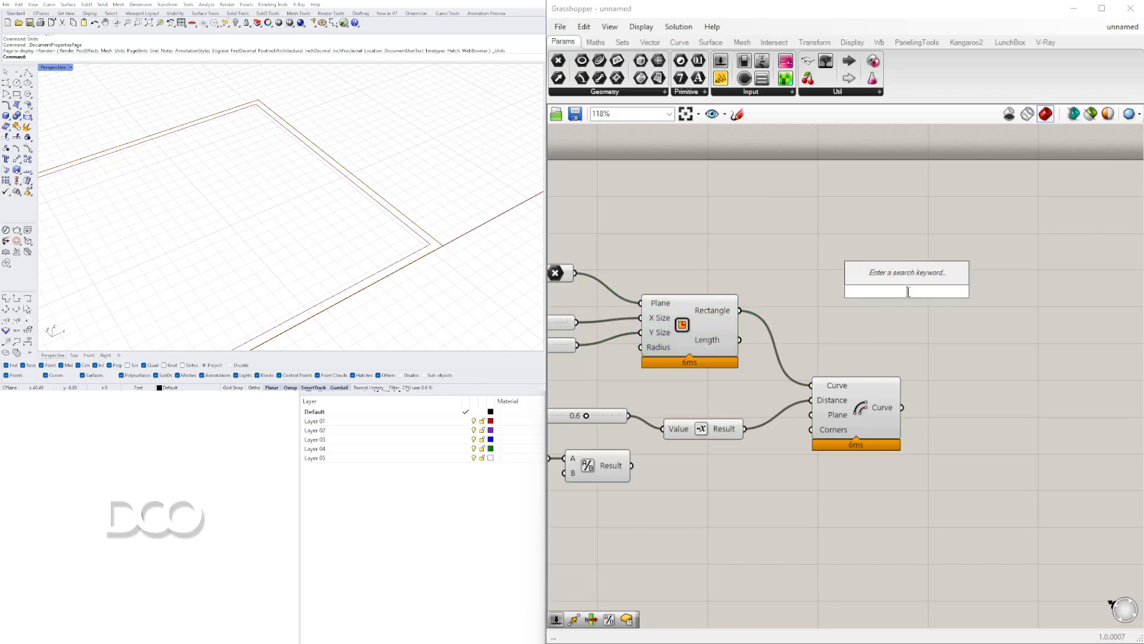
type("bound")
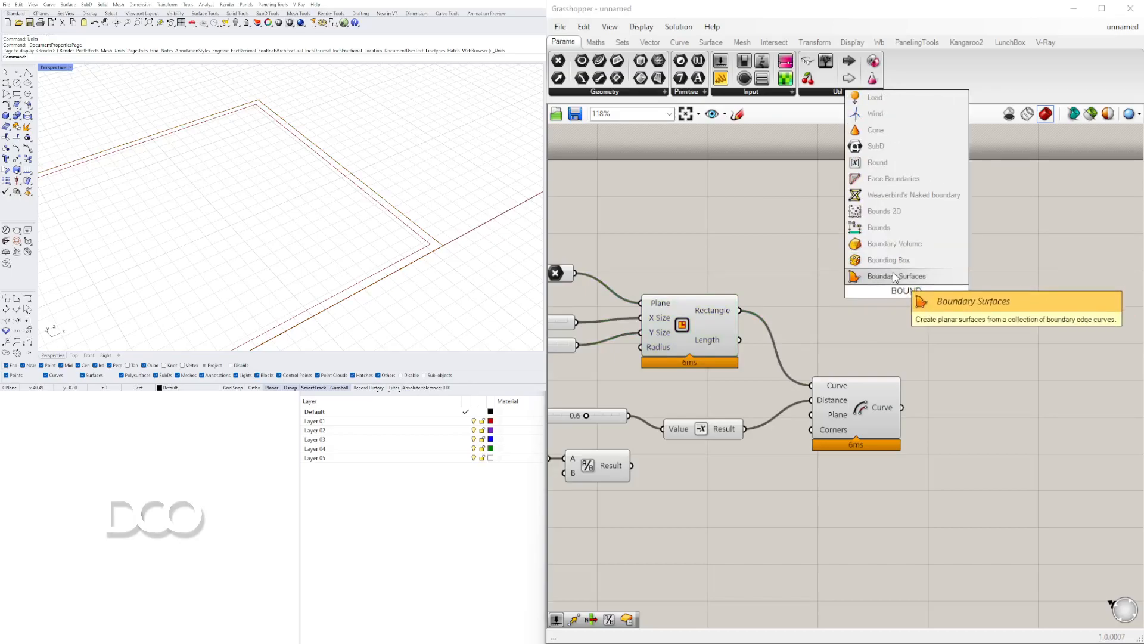
key("Escape")
left_click(683, 302)
scroll(694, 308, "down", 2)
scroll(823, 377, "up", 1)
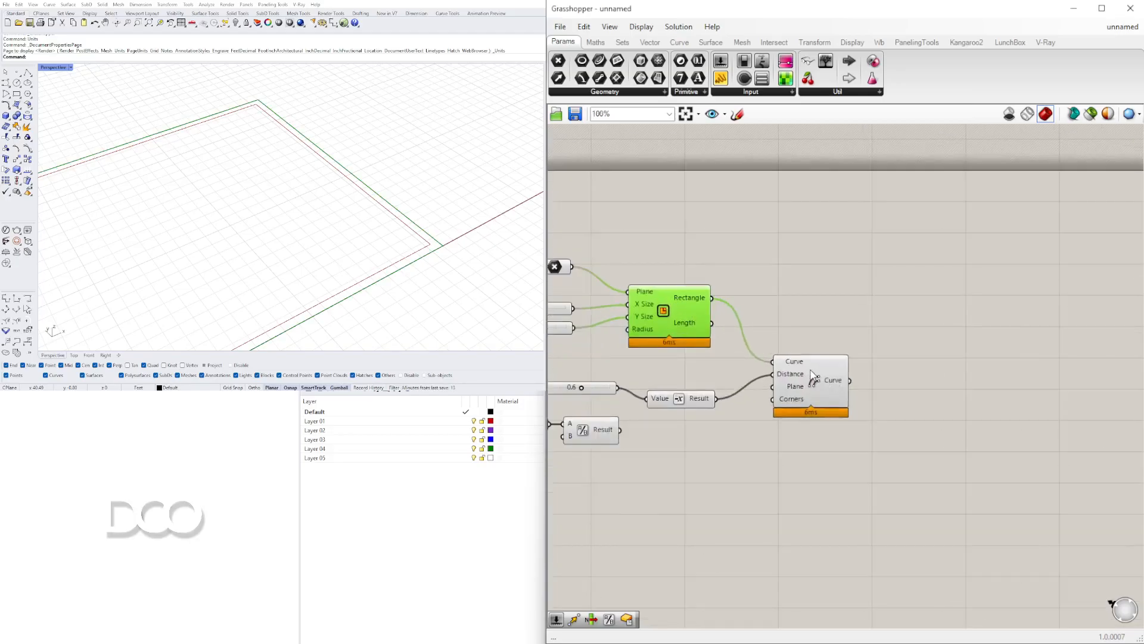
- Align the Negative component with the WALL DEPTH slider and add a Region Difference component beyond the Offset Curve
left_click_drag(671, 406, 671, 395)
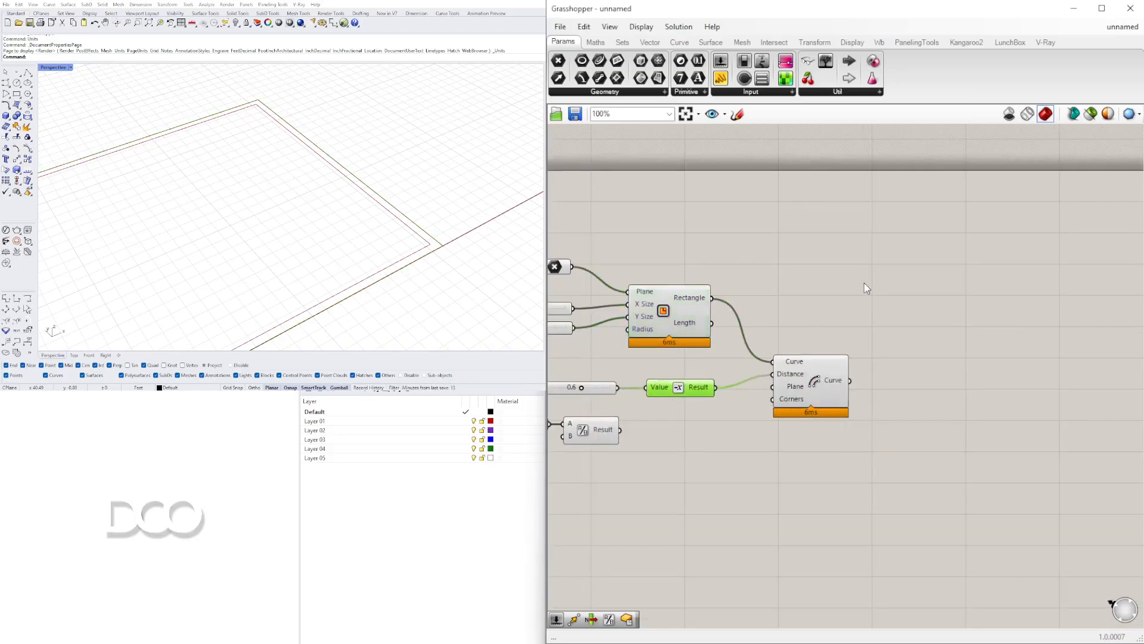
double_click(866, 282)
type("REG")
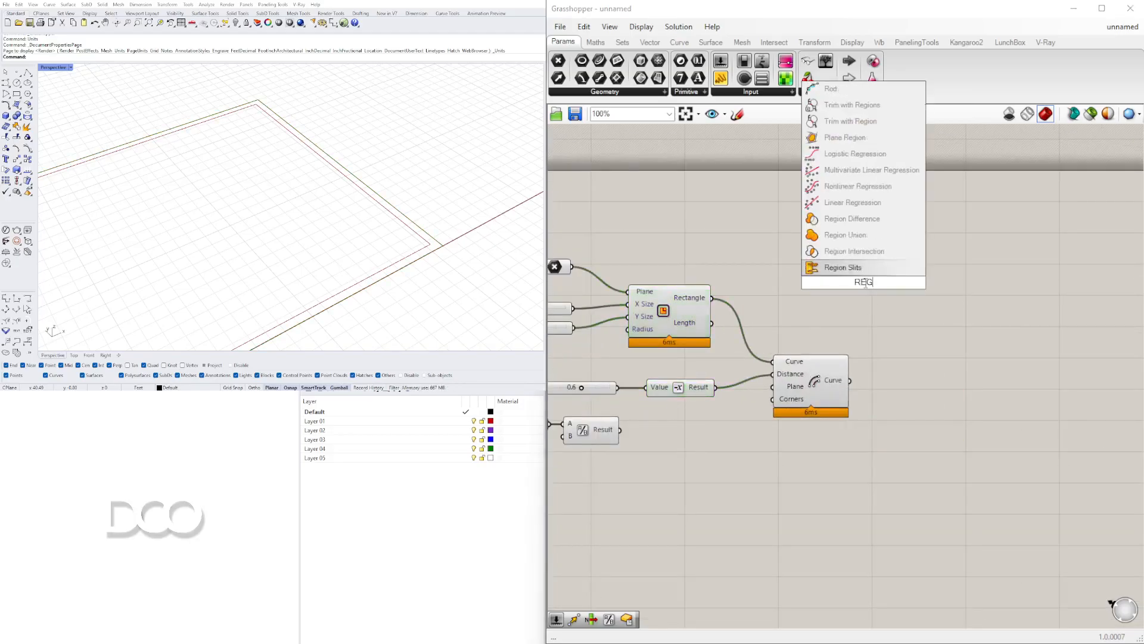
left_click(832, 225)
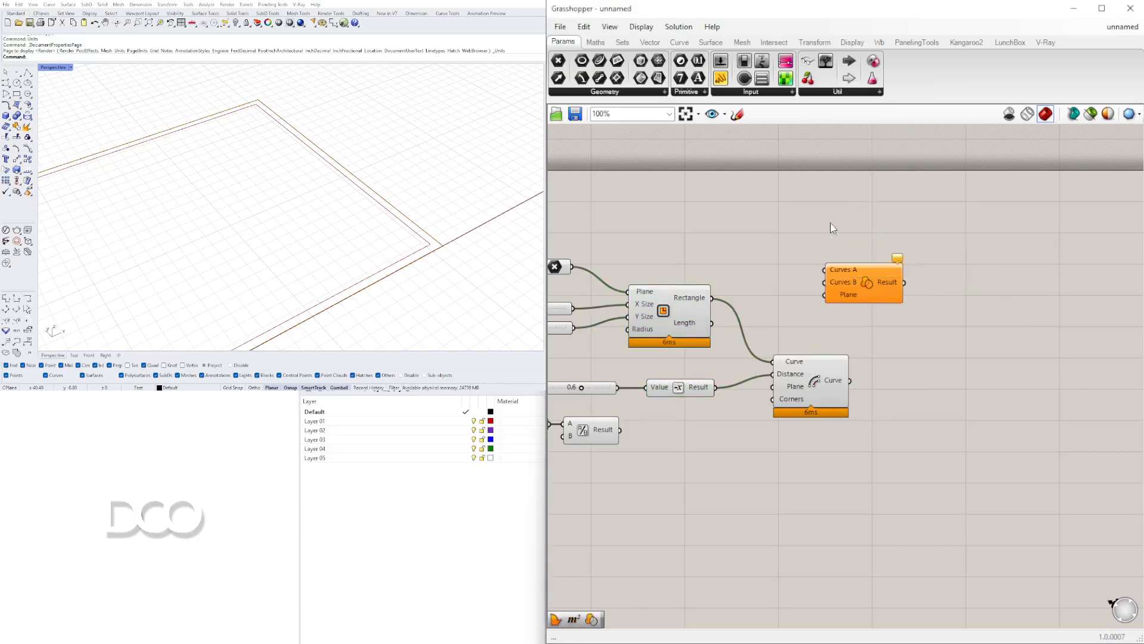
left_click_drag(835, 292, 916, 297)
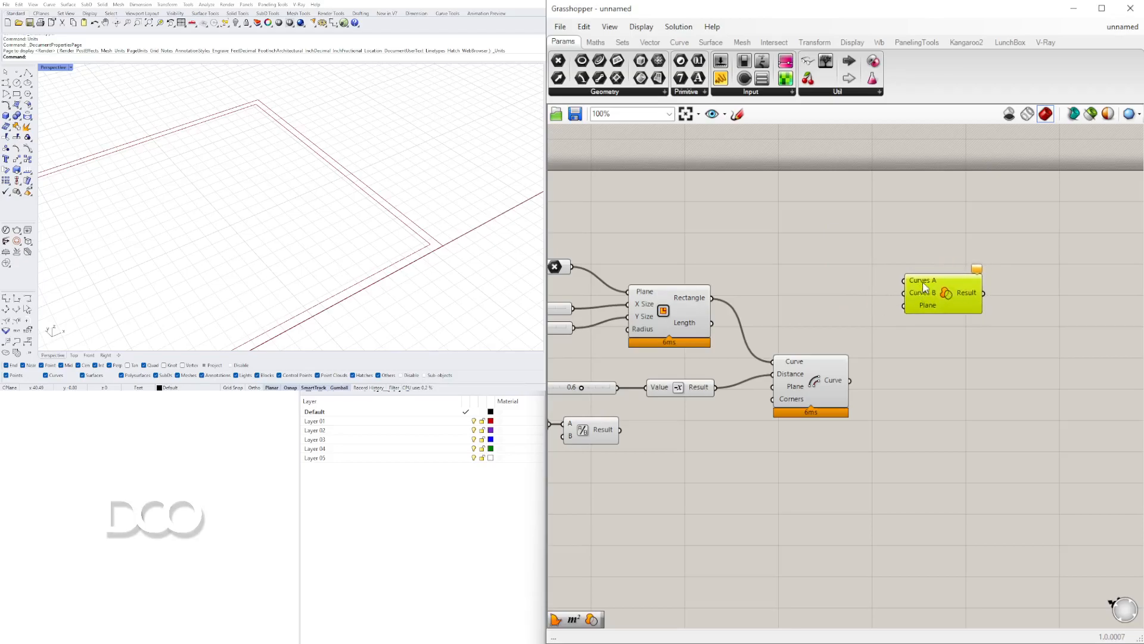
- Connect the Rectangle output to Curves A of the Region Difference and the Offset Curve output to Curves B
left_click_drag(686, 317, 904, 280)
left_click_drag(923, 313, 942, 322)
left_click(830, 381)
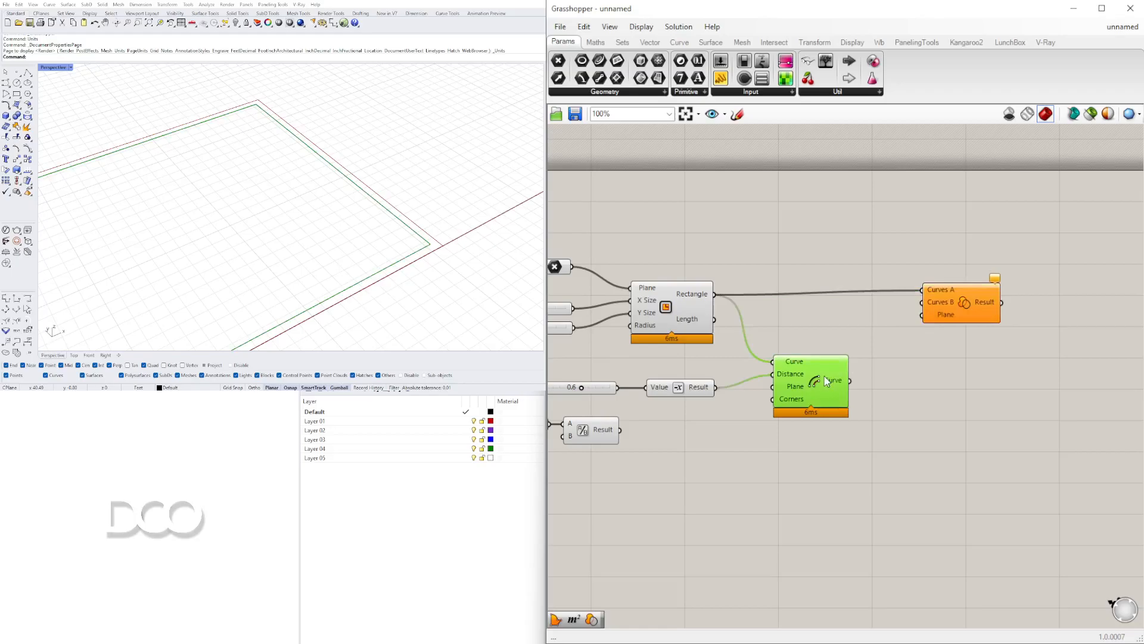
left_click_drag(850, 380, 917, 308)
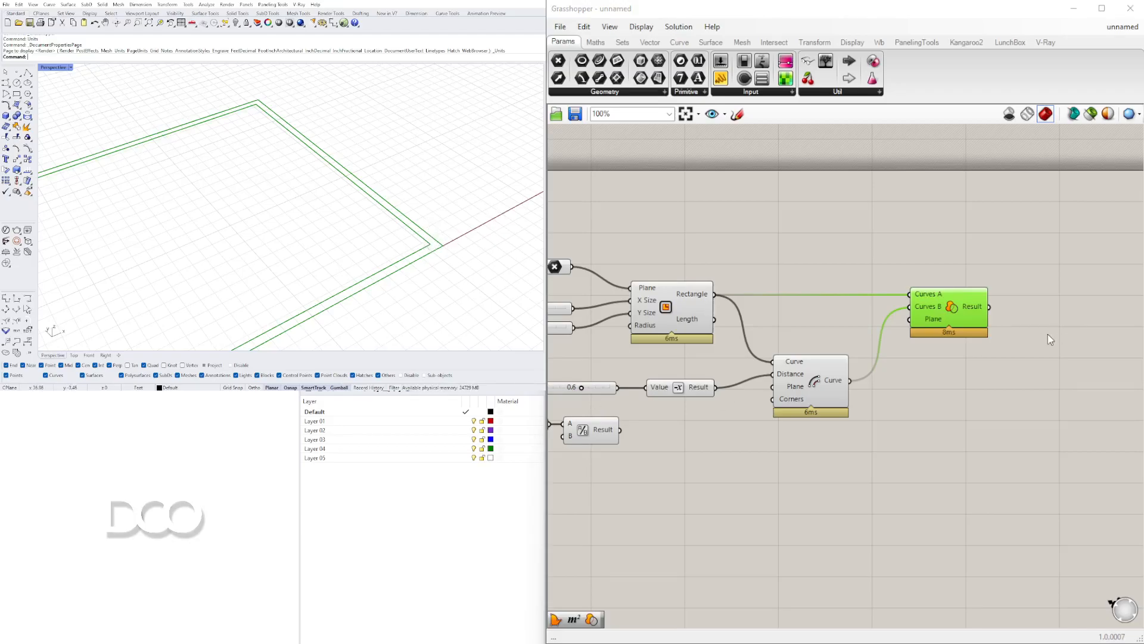
- Add a Boundary Surfaces component, feed its Edges from the Region Difference Result, and space the two components apart
right_click_drag(1050, 335, 926, 315)
right_click_drag(834, 325, 914, 296)
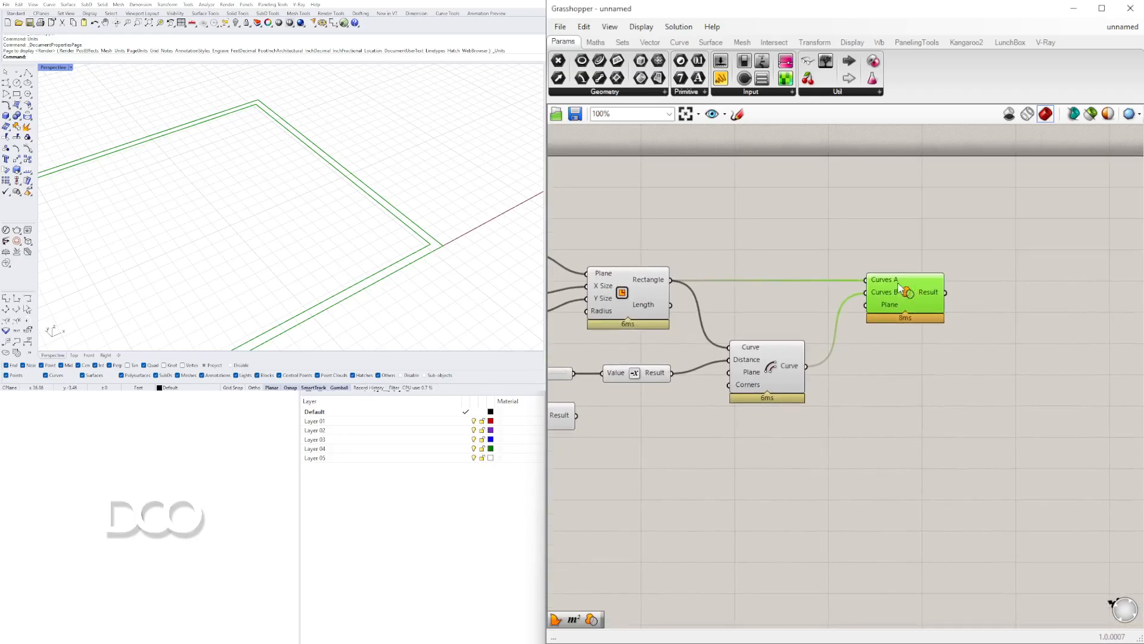
double_click(973, 283)
type("BOUND")
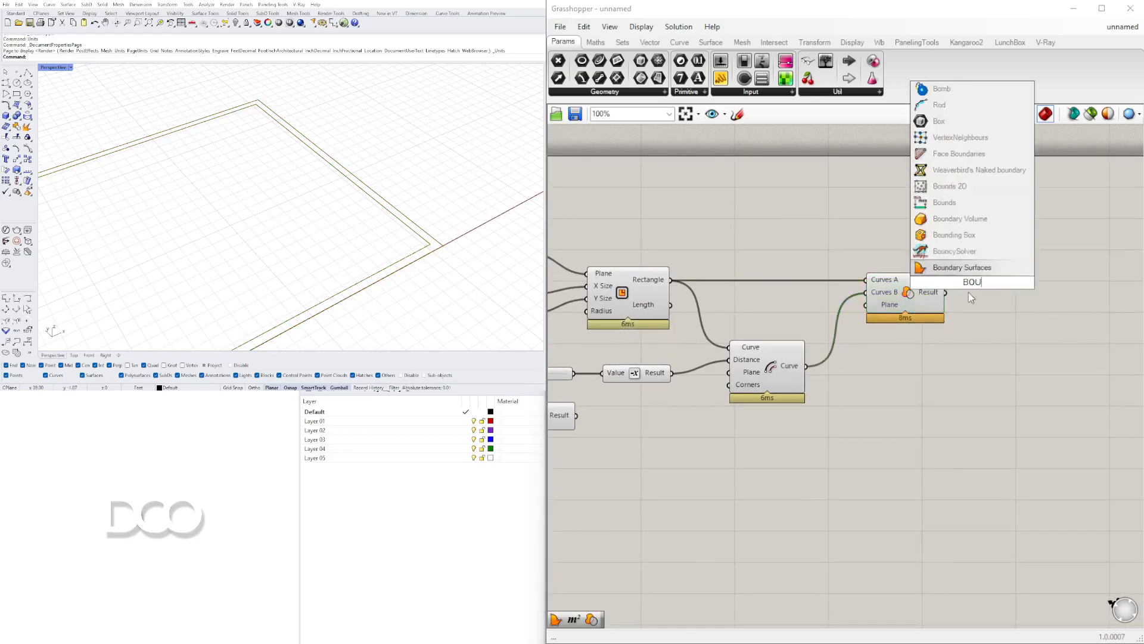
key("Return")
left_click_drag(946, 292, 1016, 304)
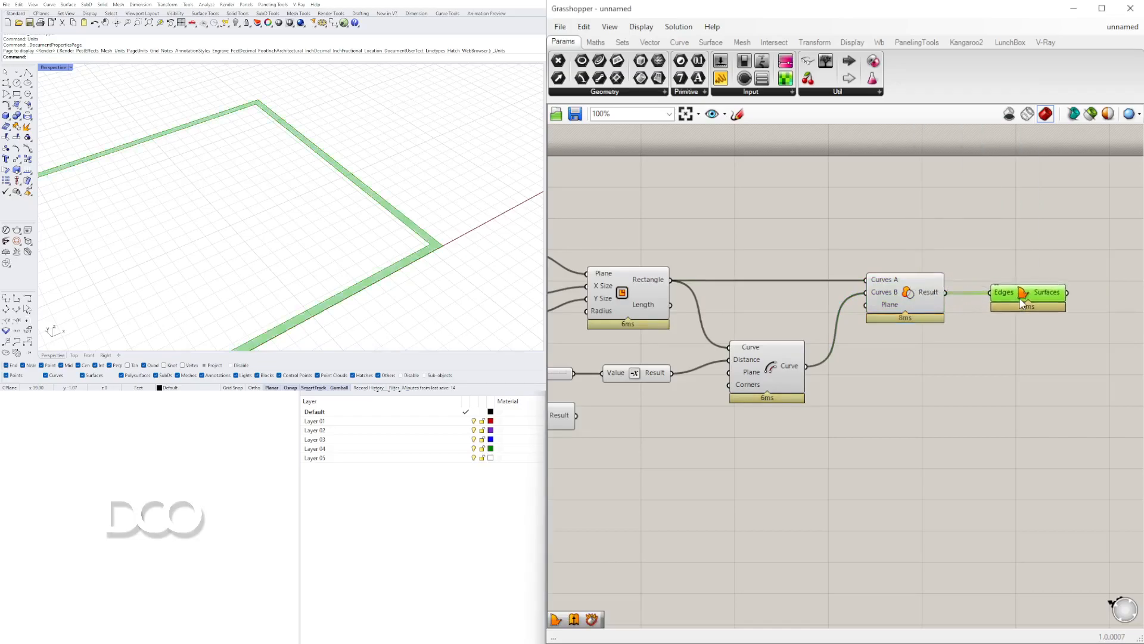
scroll(435, 253, "down", 1)
left_click_drag(903, 296, 888, 296)
left_click_drag(1038, 297, 1074, 283)
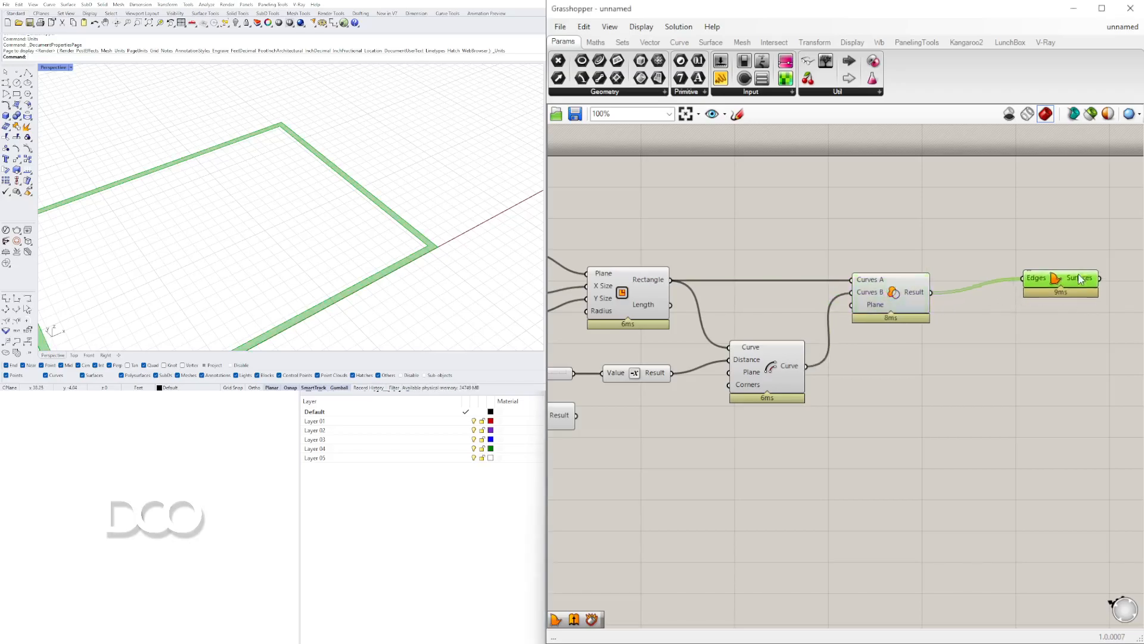
- Examine the wall footprint in the Rhino viewport, highlighting the Region Difference, Offset Curve and Rectangle components in turn
scroll(316, 229, "down", 2)
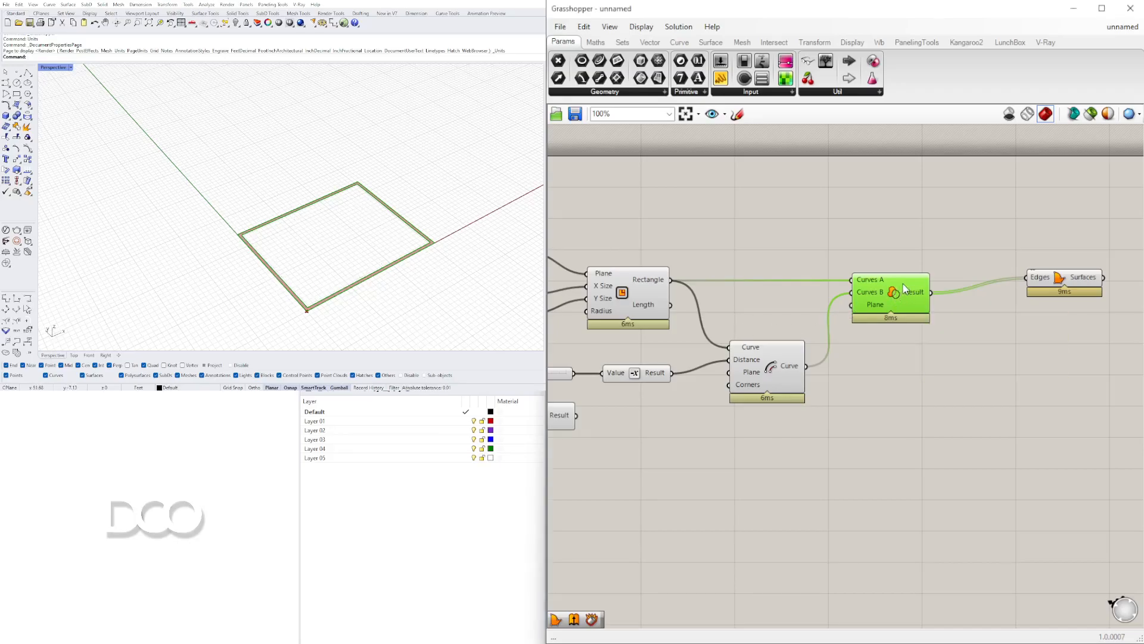
right_click_drag(322, 254, 339, 275)
scroll(338, 275, "up", 3)
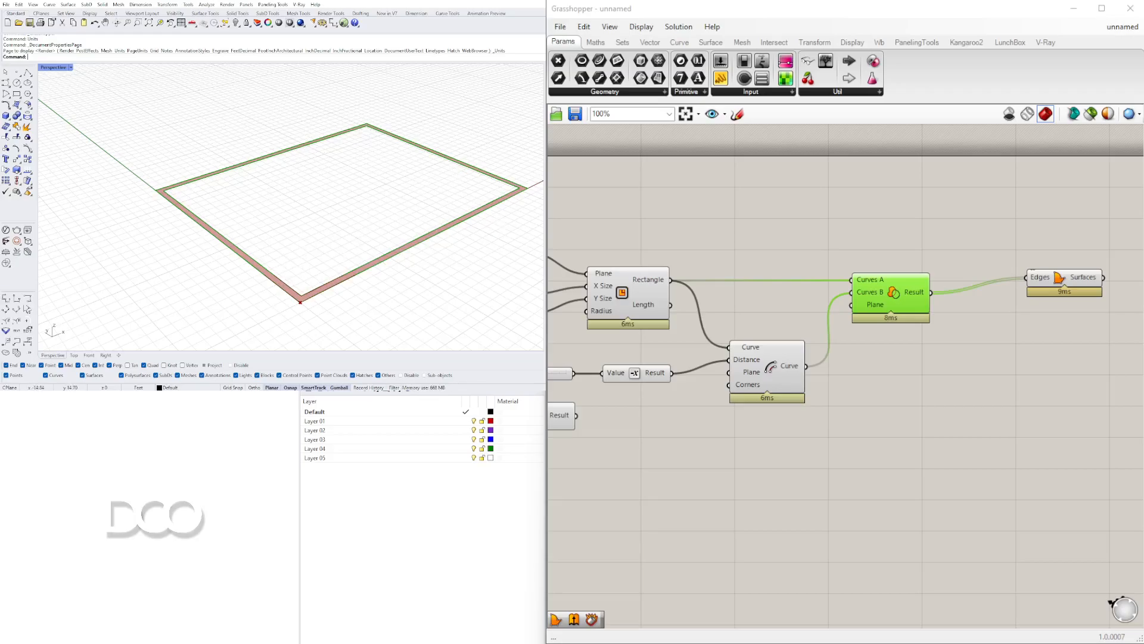
left_click_drag(1042, 277, 1013, 257)
right_click_drag(1016, 316, 963, 300)
left_click(829, 303)
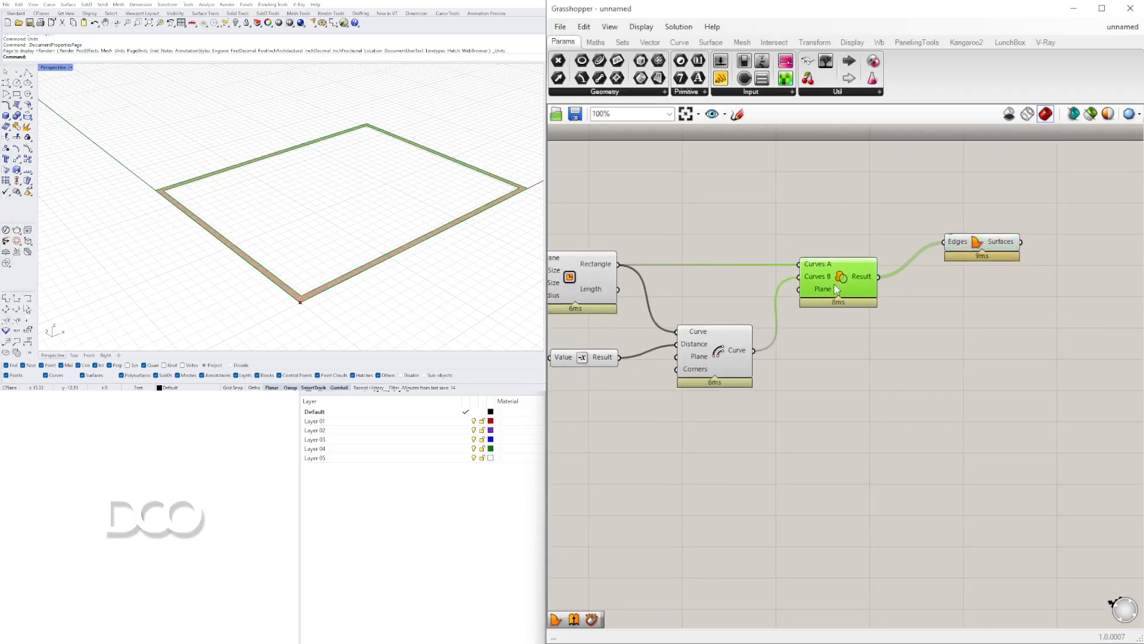
left_click(714, 351)
right_click_drag(480, 206, 477, 222)
right_click_drag(688, 300, 706, 363)
left_click(610, 334)
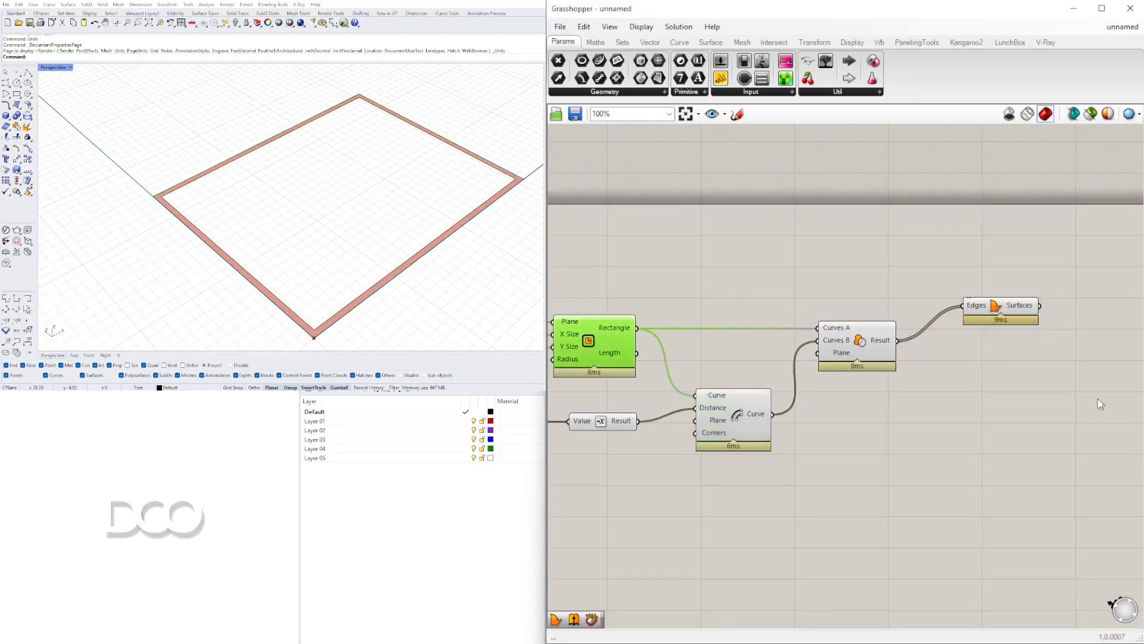
- Move the Region Difference and Boundary Surfaces components lower on the canvas, level with the Offset Curve, and closer together
left_click_drag(1091, 399, 850, 298)
left_click_drag(844, 356, 838, 403)
left_click(942, 444)
left_click_drag(995, 366, 949, 399)
- Add an Explode component above the Offset Curve and connect the Rectangle output to its Curve input
right_click_drag(650, 355, 682, 343)
left_click(642, 334)
double_click(839, 287)
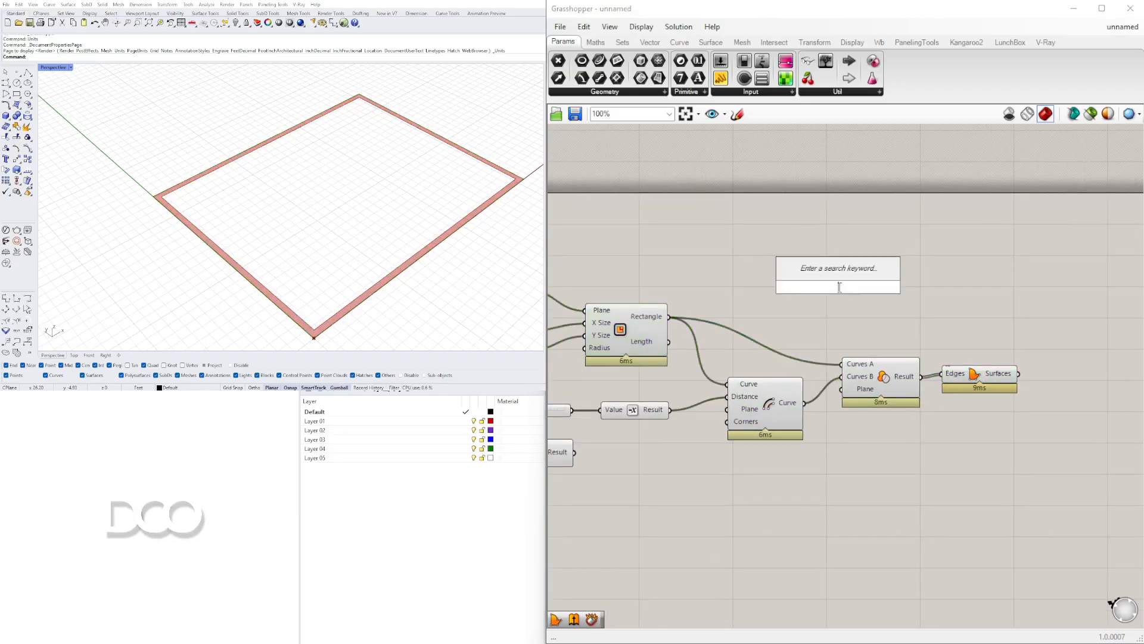
type("EXPL")
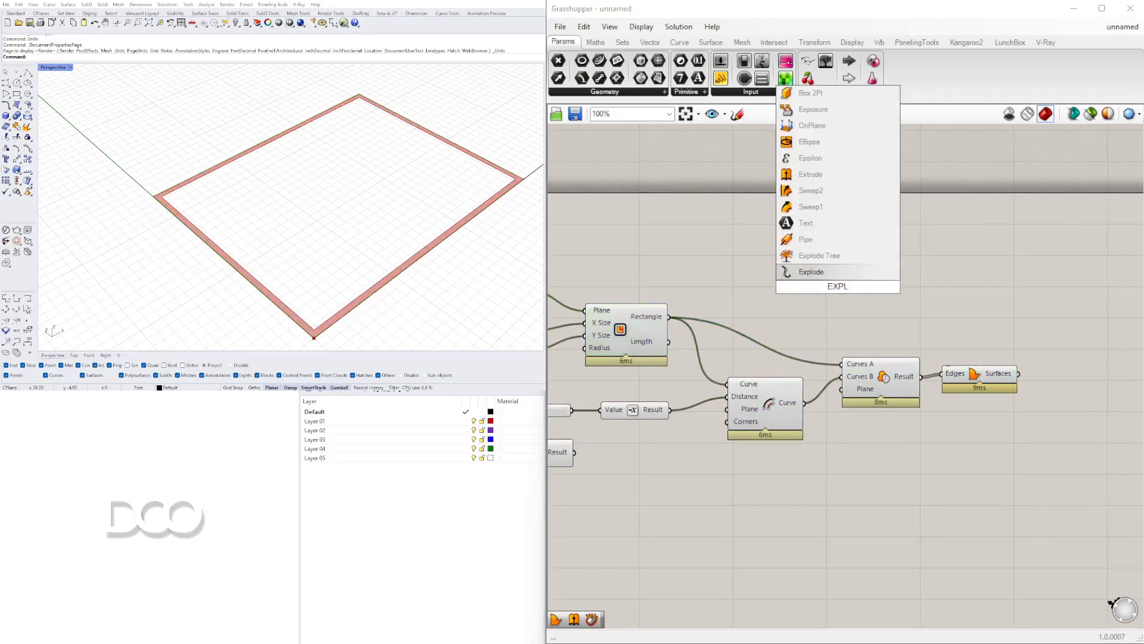
left_click_drag(842, 281, 781, 282)
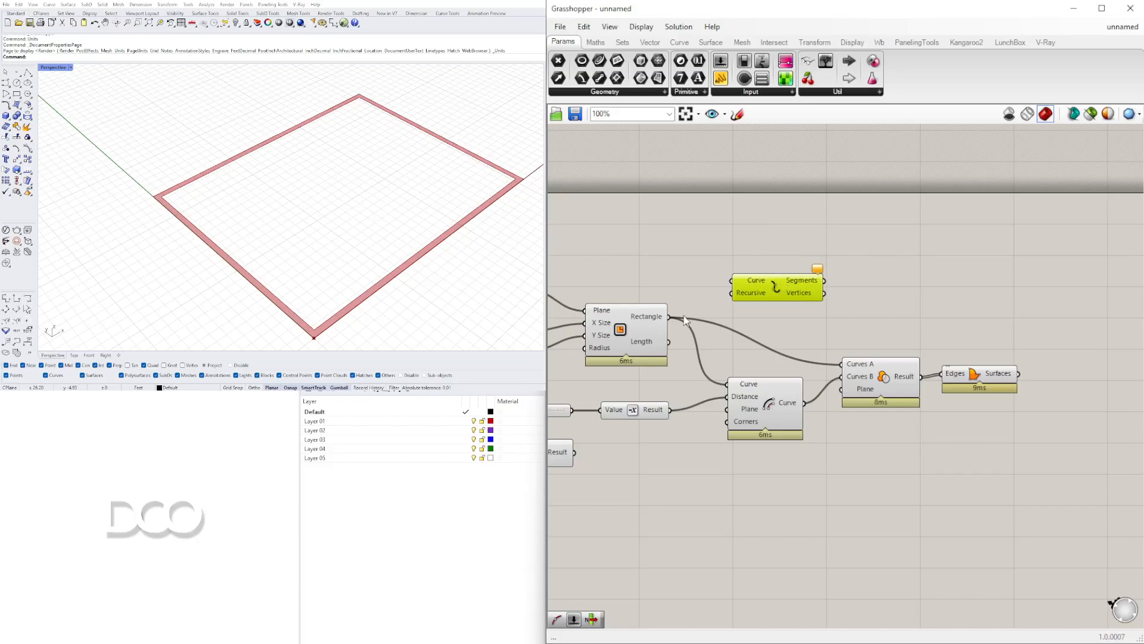
left_click(643, 324)
left_click_drag(670, 316, 822, 264)
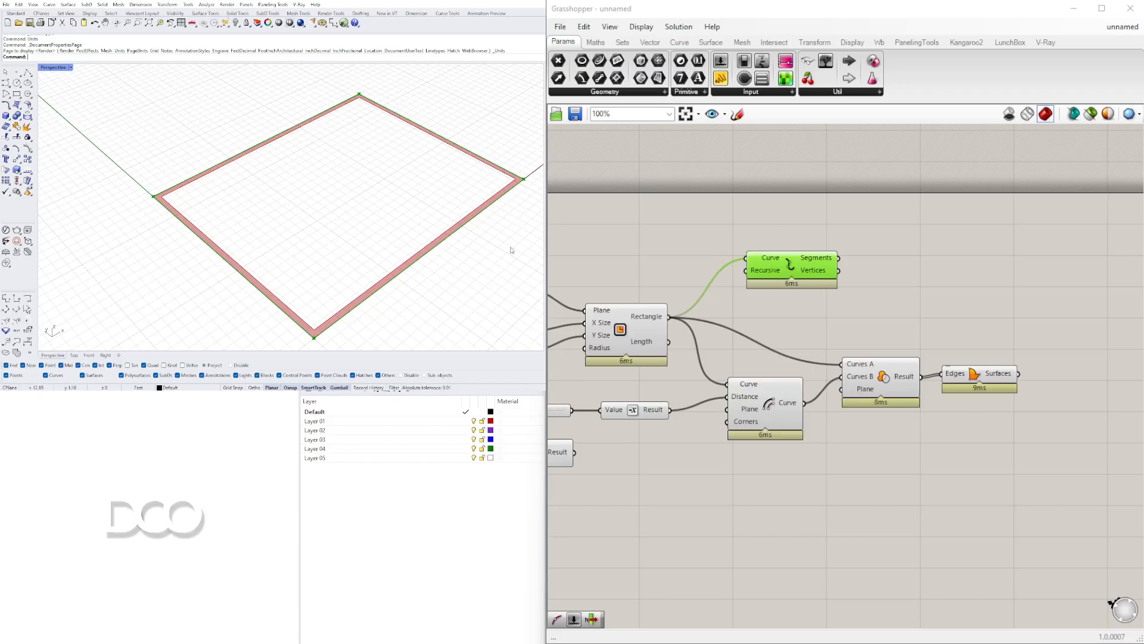
left_click_drag(799, 263, 792, 265)
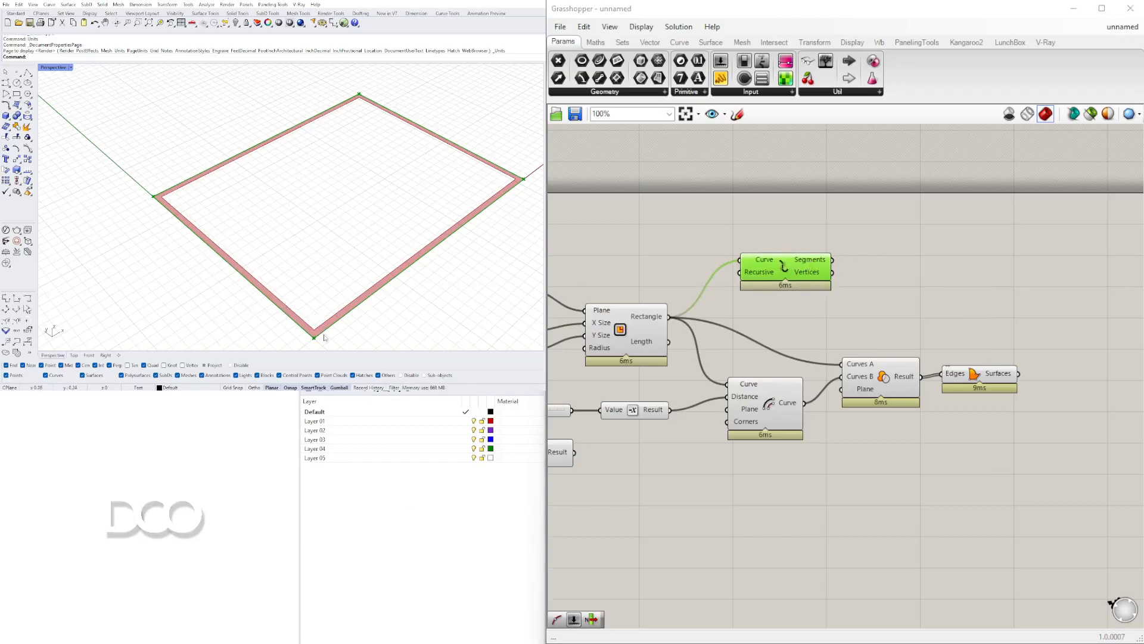
- Feed the Explode component's Curve input from the Offset Curve instead of the Rectangle, and place it just above the Region Difference
right_click_drag(871, 266, 790, 294)
left_click_drag(714, 282, 826, 308)
left_click_drag(723, 430, 770, 313)
left_click_drag(985, 497, 794, 314)
left_click_drag(802, 319, 844, 381)
left_click(850, 312)
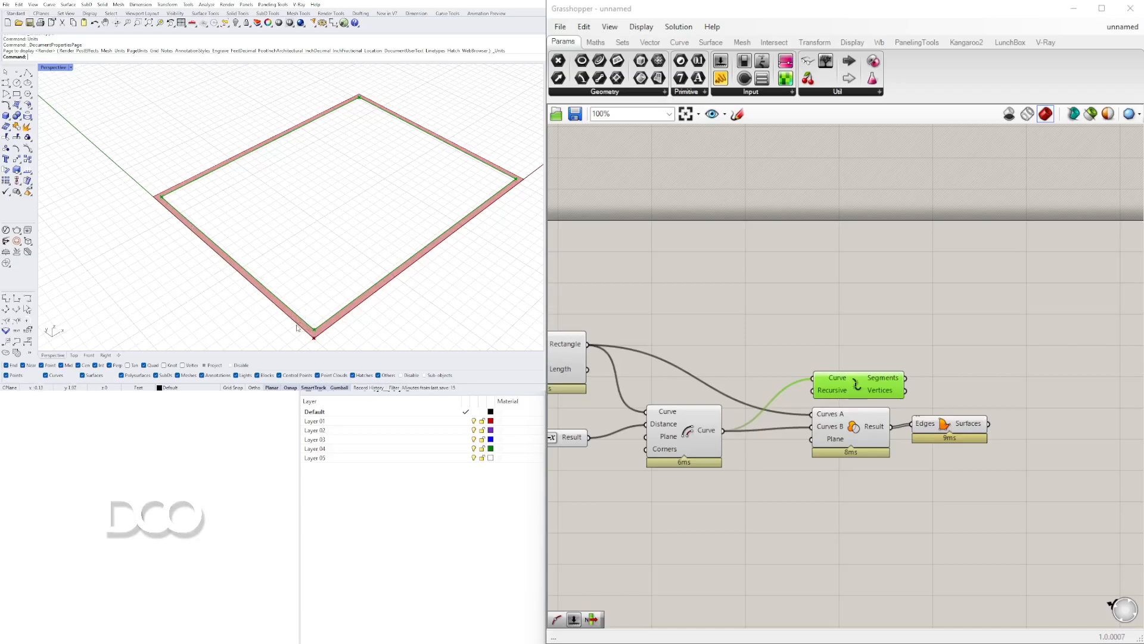
left_click_drag(839, 389, 840, 375)
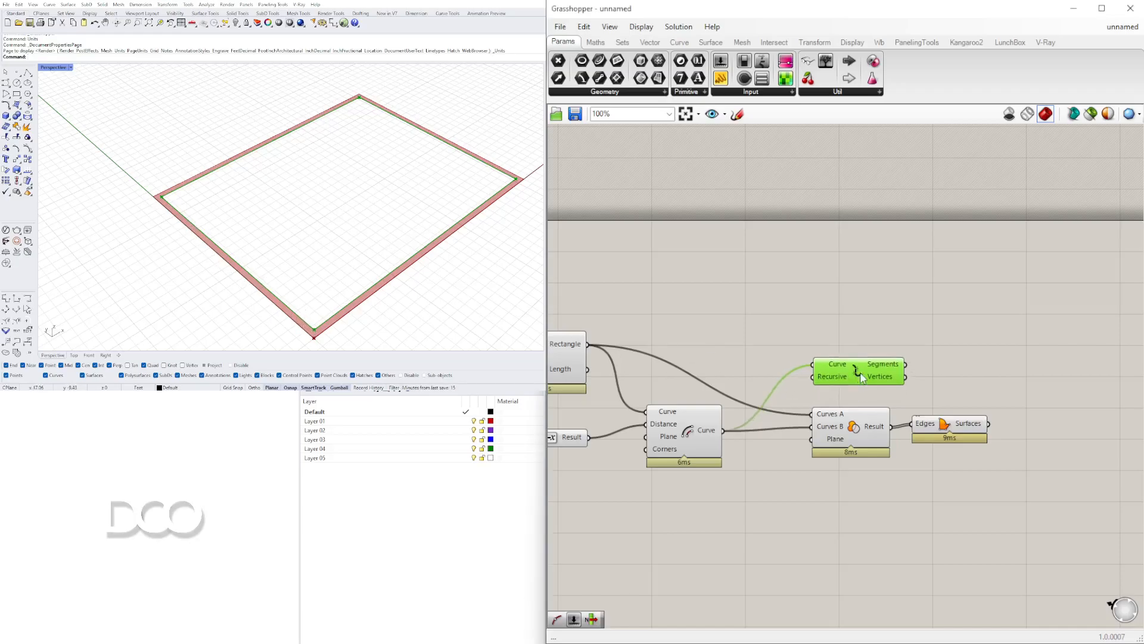
- Add a List Item component and connect the Explode component's Segments output to its List input
right_click_drag(869, 368, 822, 345)
double_click(953, 298)
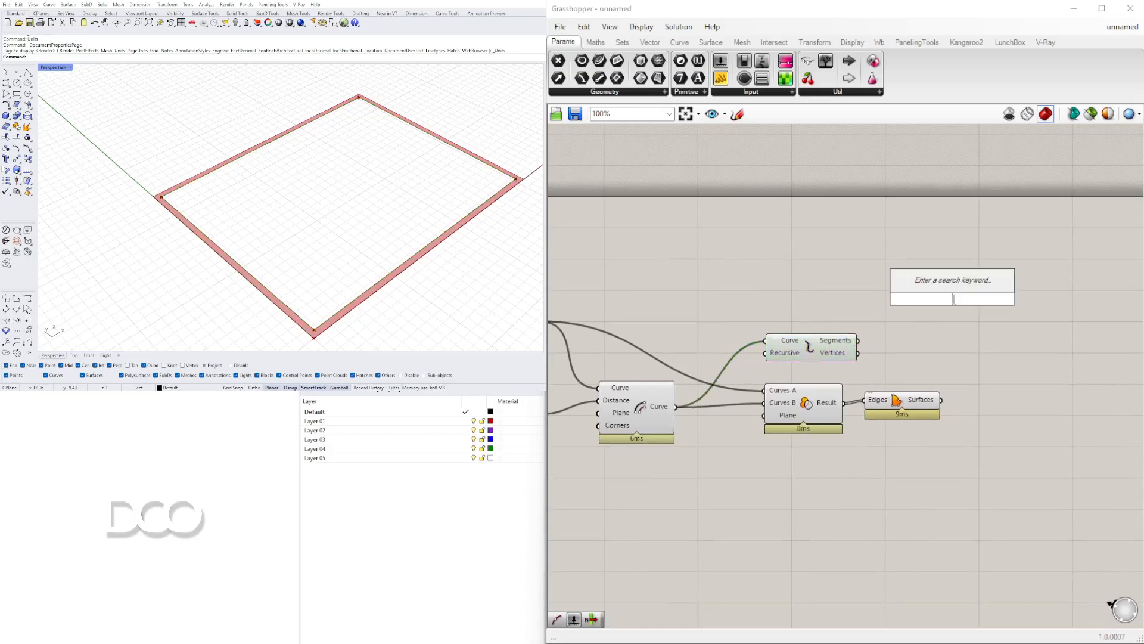
type("ITEM")
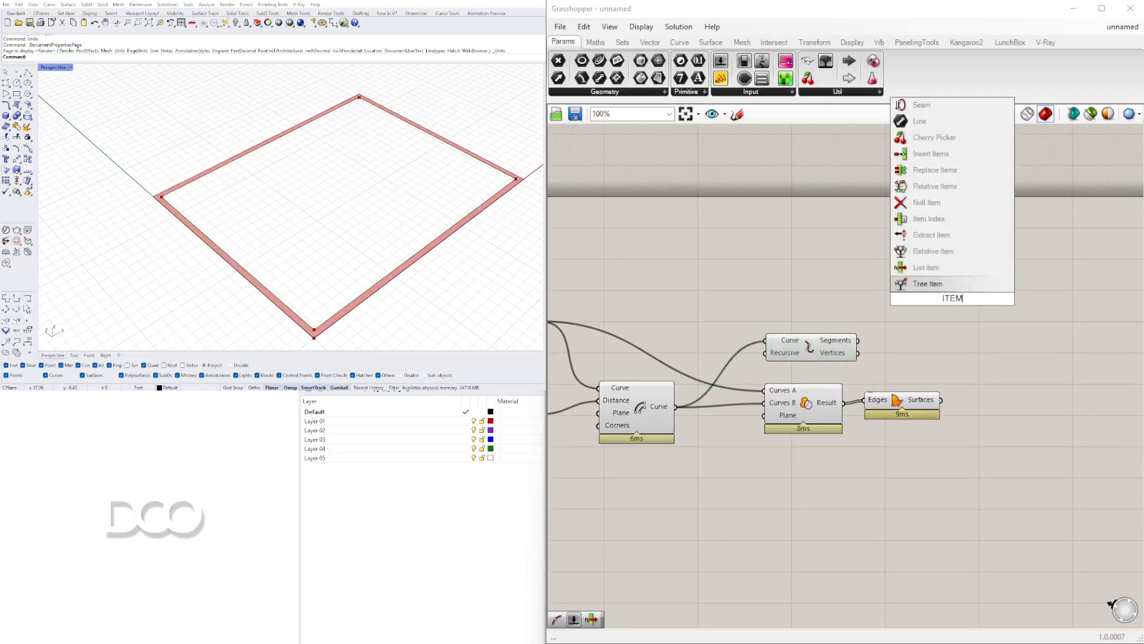
left_click(946, 266)
left_click_drag(858, 340, 945, 309)
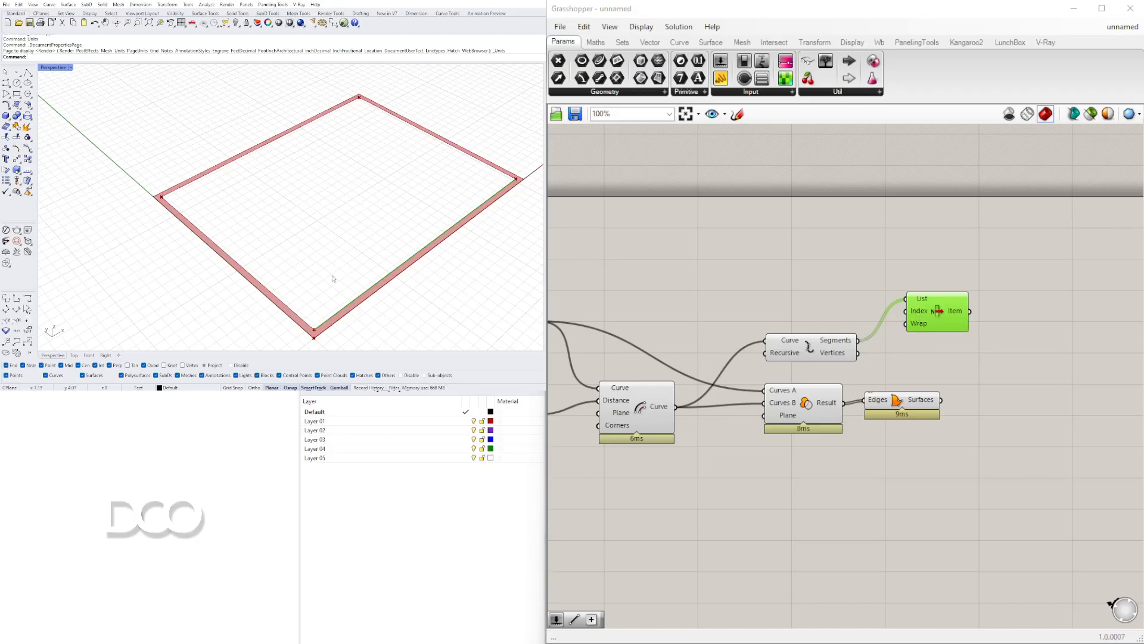
- Create a number slider with value 3, connect it to the List Item's Index, and check which wall segment is picked
double_click(791, 291)
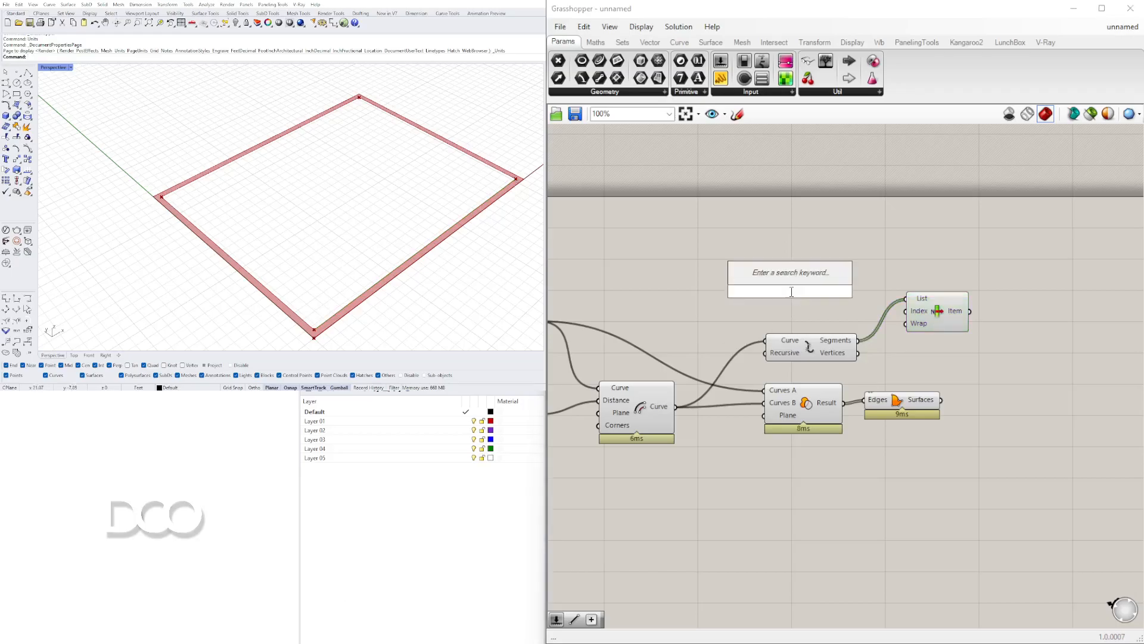
type("3")
key("Return")
scroll(848, 300, "up", 3)
left_click_drag(858, 292, 952, 327)
left_click(967, 323)
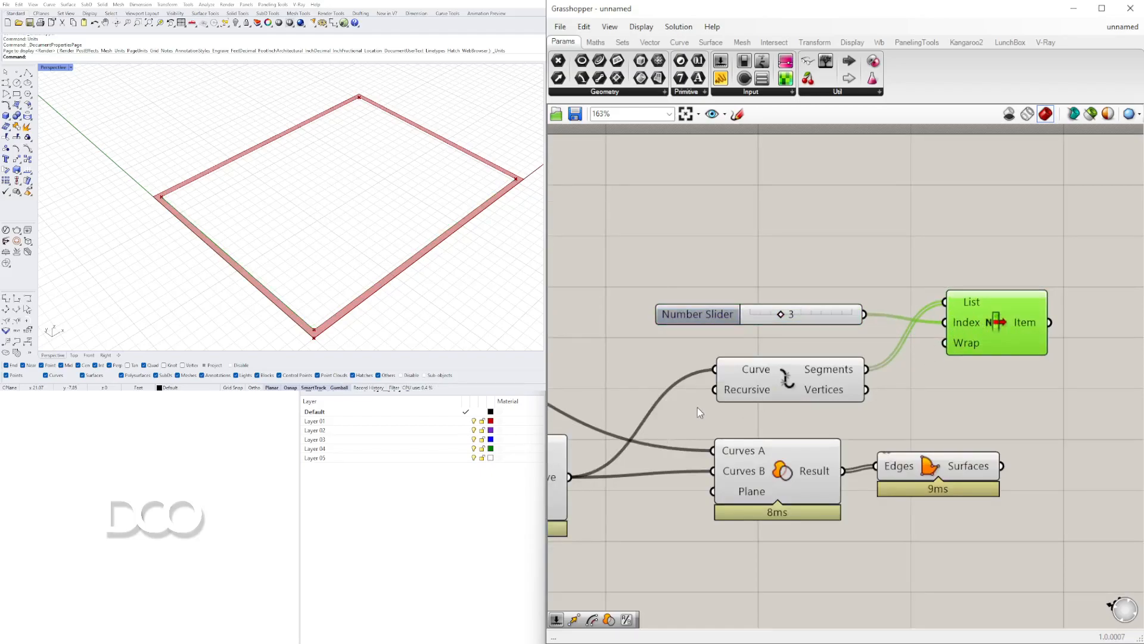
mouse_move(833, 376)
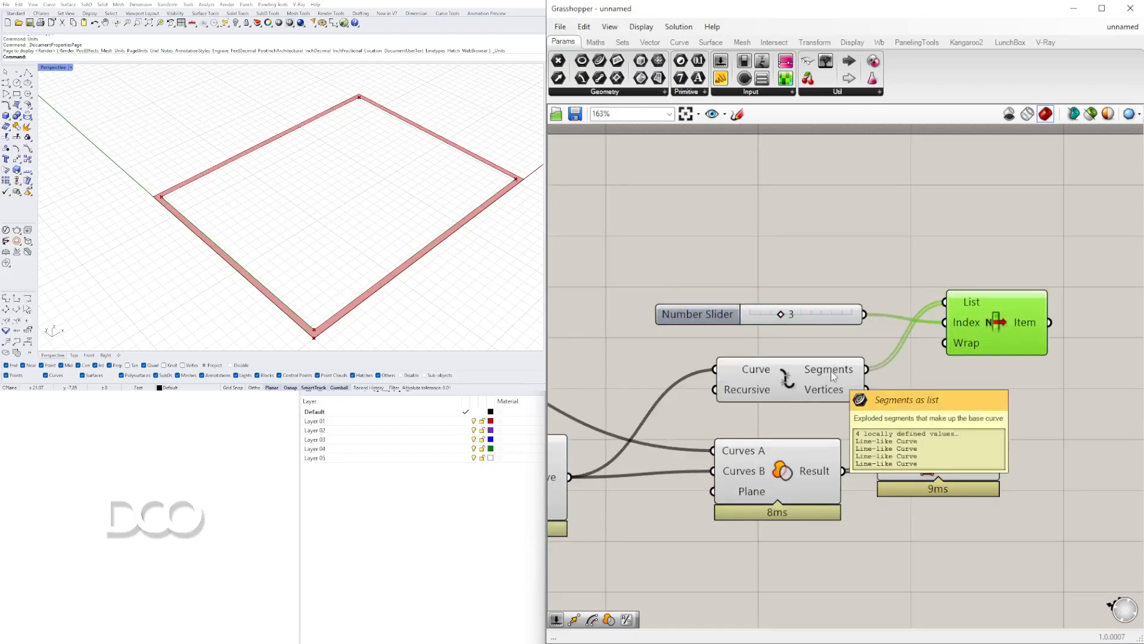
mouse_move(781, 314)
left_mouse_down()
mouse_move(755, 334)
mouse_move(783, 332)
left_mouse_up()
left_click(237, 240)
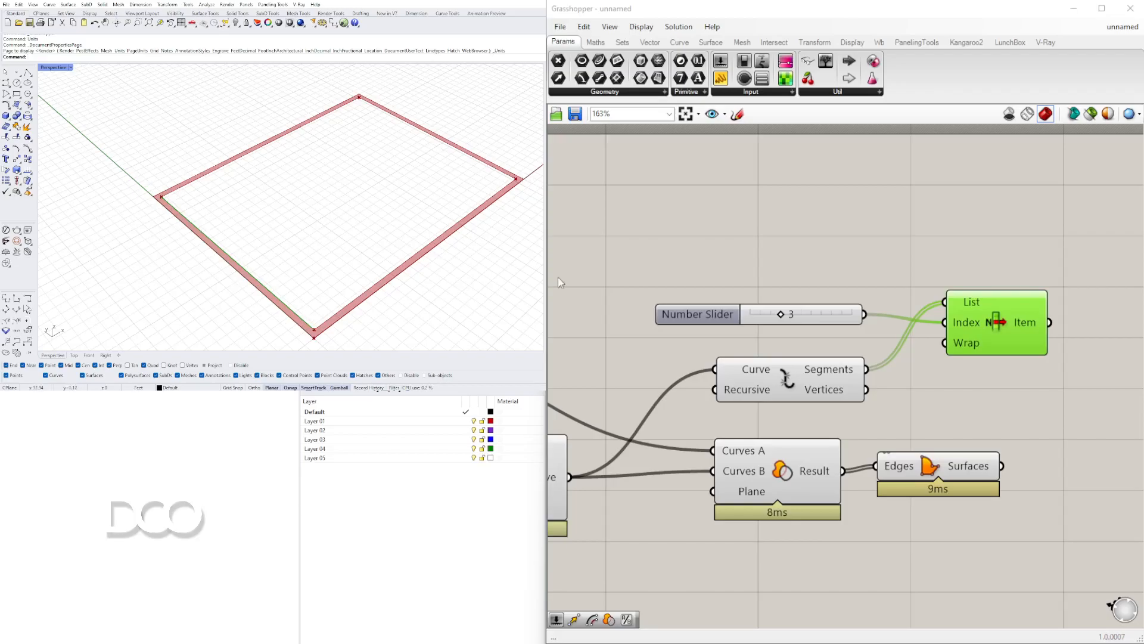
- Add a Move component and connect the List Item's Item output to its Geometry input
scroll(693, 477, "down", 2)
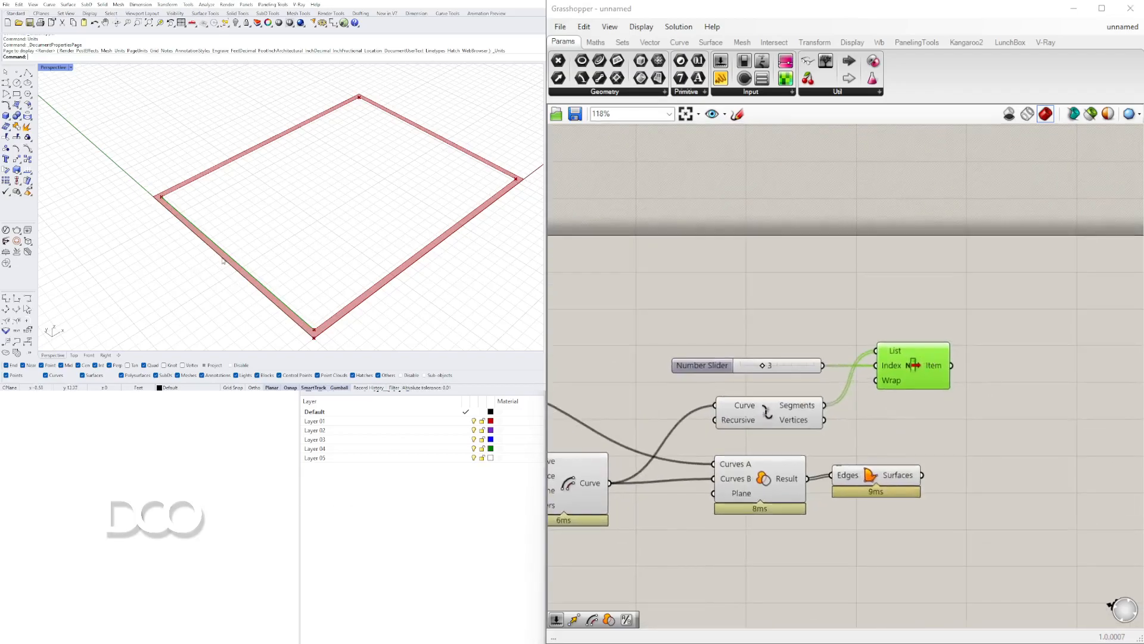
scroll(229, 259, "down", 2)
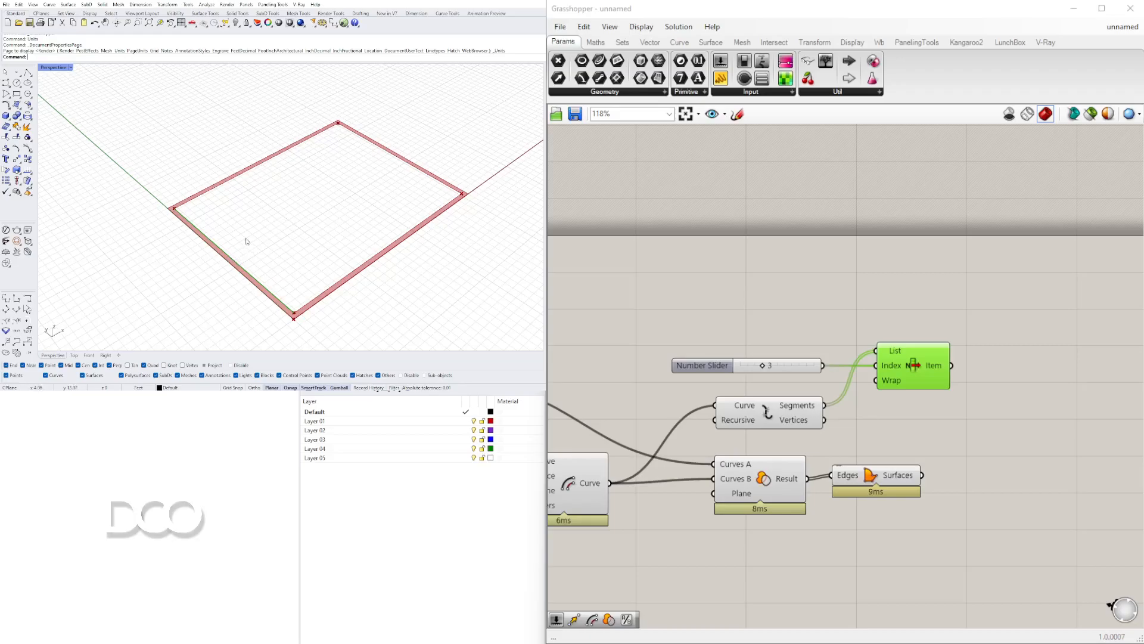
double_click(907, 370)
type("MOVE")
left_click(902, 356)
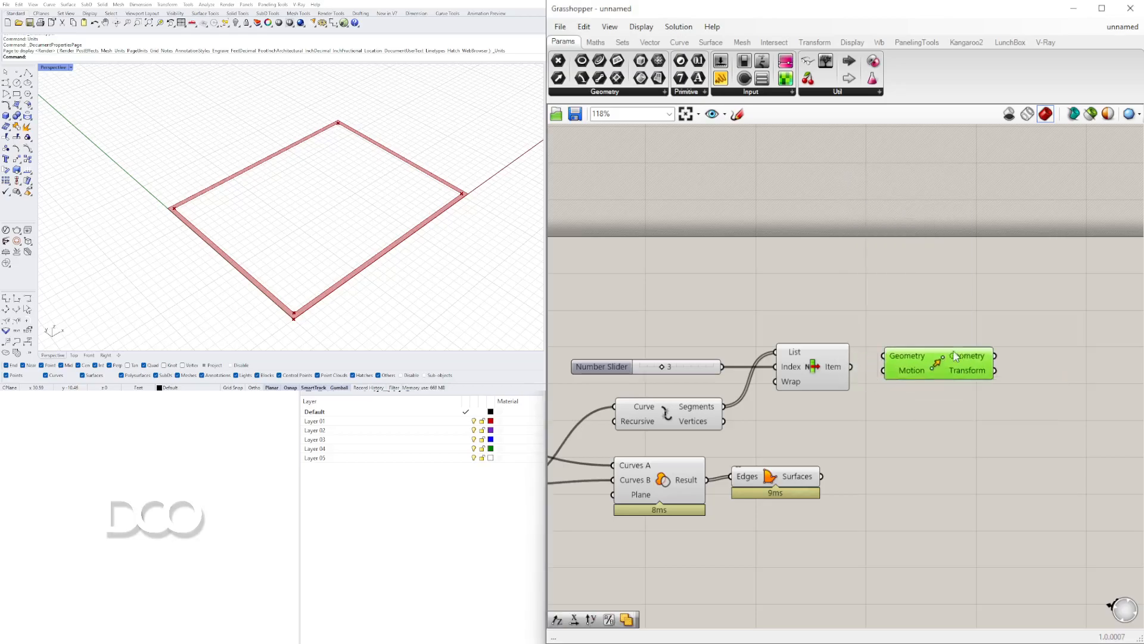
left_click(813, 368)
left_click_drag(851, 367, 1036, 314)
left_click(882, 390)
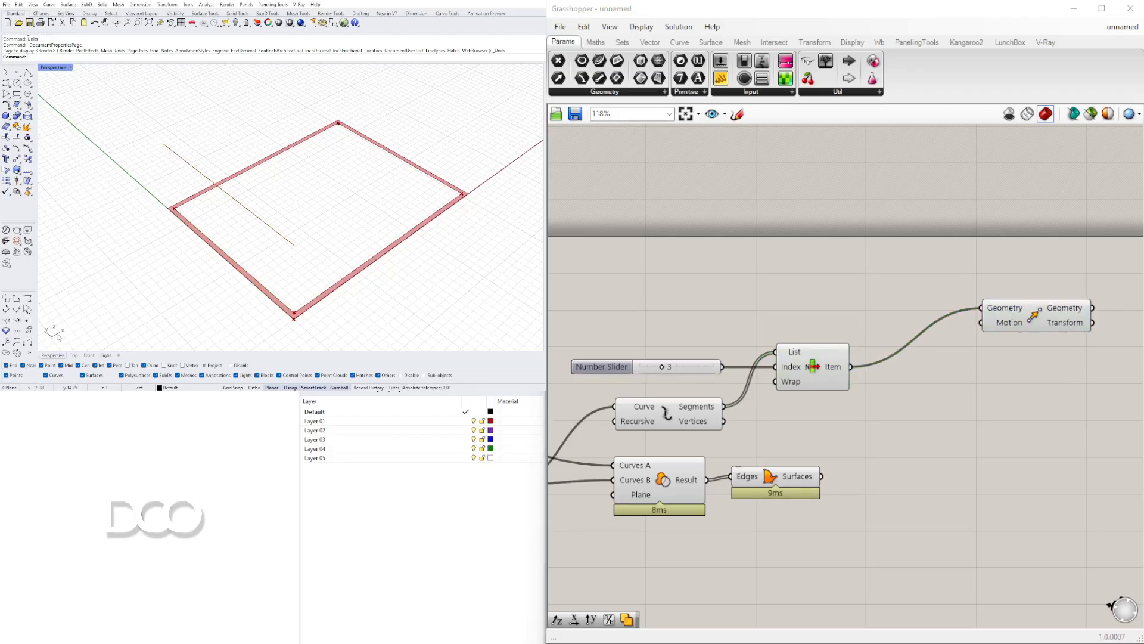
- Add a Unit X component above the List Item and connect its Unit vector output to the Move component's Motion input
double_click(814, 307)
type("x")
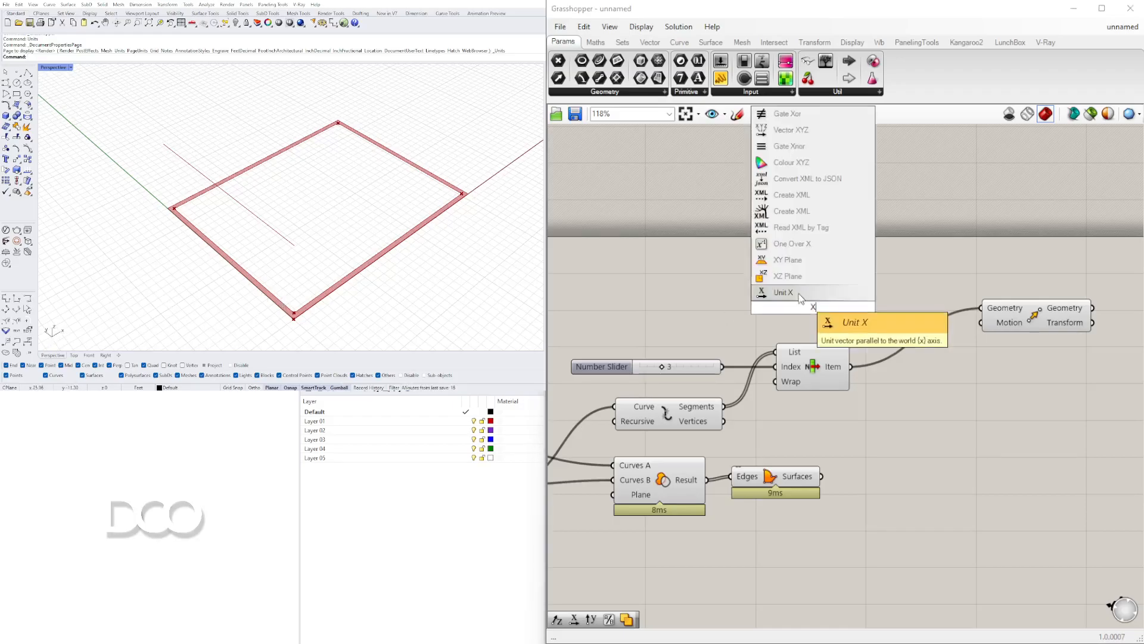
left_click(801, 295)
left_click_drag(822, 309, 980, 322)
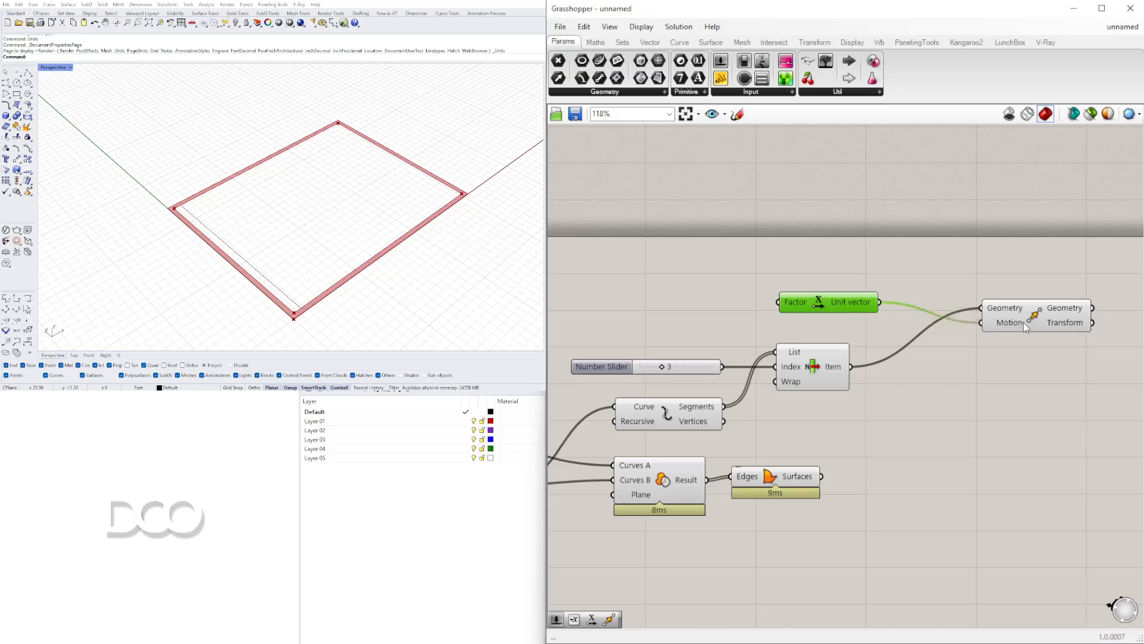
- Create a number slider with value 15, connect it to the Unit X Factor, and lower the slider to 12
left_click(682, 319)
double_click(653, 306)
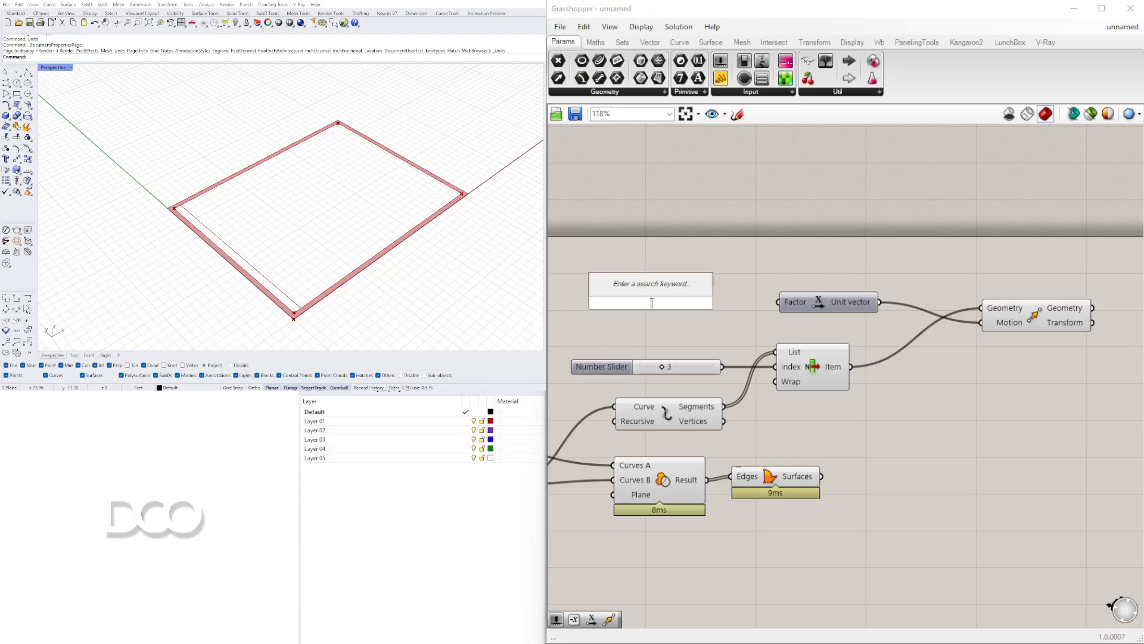
type("15")
key("Return")
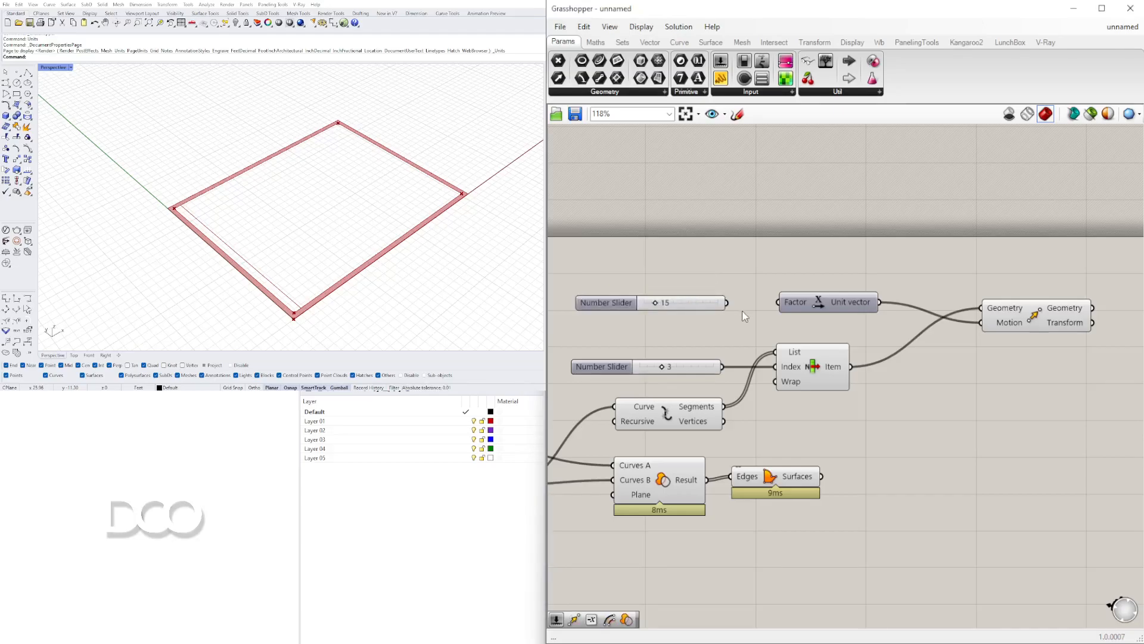
left_click_drag(727, 303, 778, 302)
left_click_drag(706, 302, 680, 301)
scroll(690, 303, "up", 4)
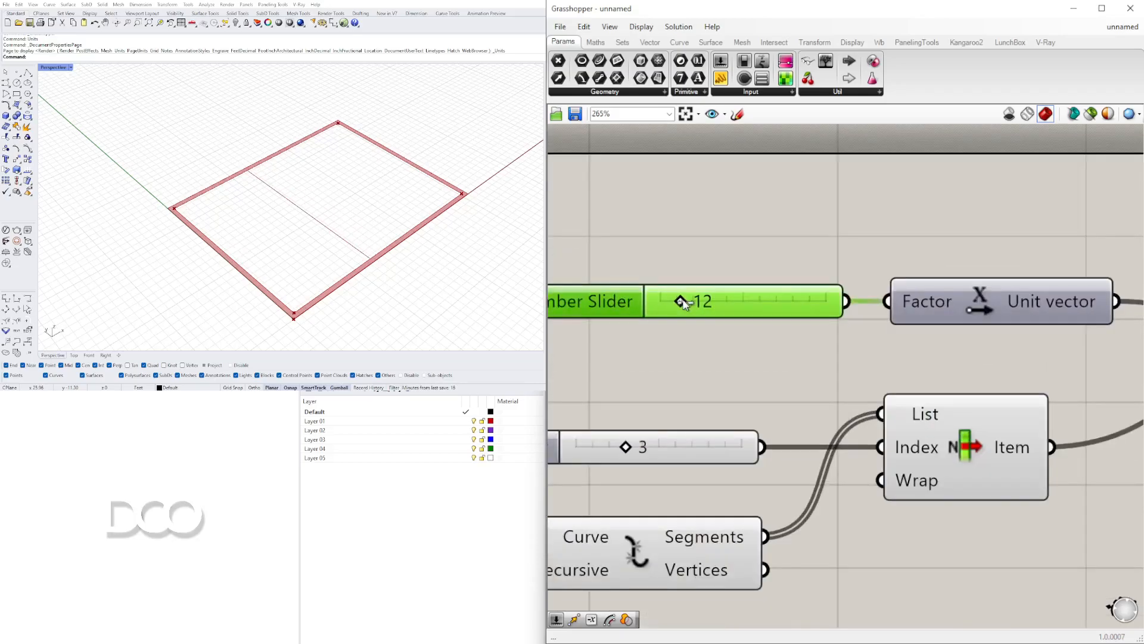
- Set the rectangle's X slider to 47
scroll(331, 184, "down", 2)
scroll(757, 295, "down", 6)
right_click_drag(757, 298, 1007, 317)
right_click_drag(604, 380, 765, 381)
scroll(764, 385, "up", 3)
left_click_drag(705, 389, 732, 388)
scroll(854, 261, "down", 2)
- Set the number slider feeding the Unit X Factor to 13
right_click_drag(1036, 275, 776, 338)
right_click_drag(459, 206, 408, 222)
right_click_drag(973, 307, 719, 327)
scroll(779, 345, "up", 8)
mouse_move(792, 331)
left_mouse_down()
mouse_move(805, 337)
mouse_move(795, 333)
left_mouse_up()
scroll(685, 404, "down", 8)
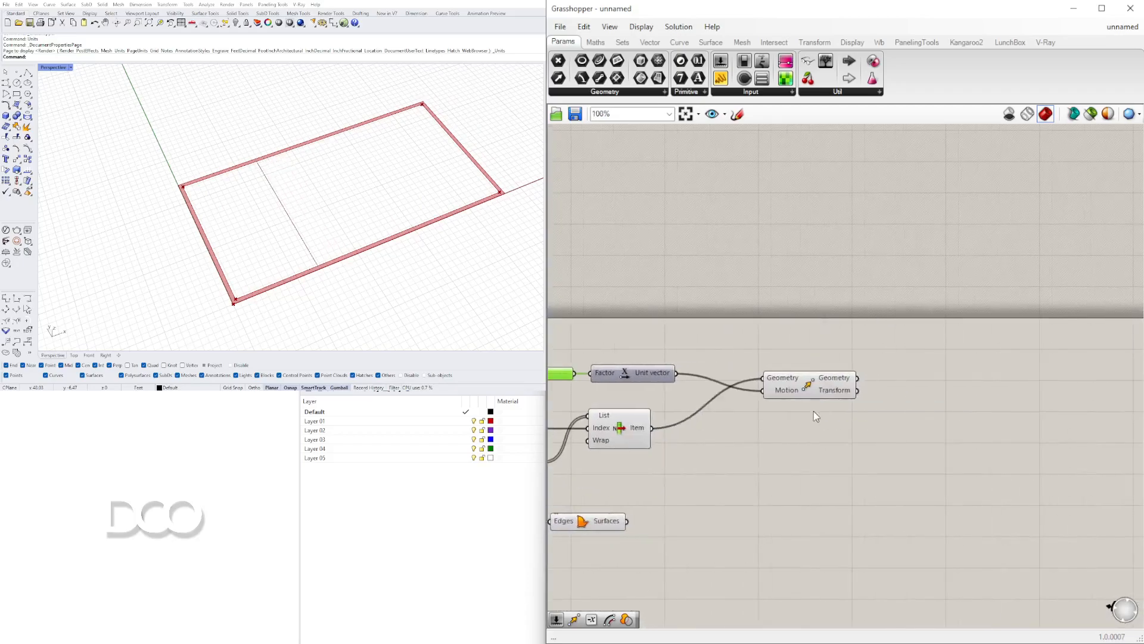
- Tidy the layout so the Unit X sits directly above the List Item and the Move component is close beside it
left_click_drag(772, 392, 732, 440)
right_click_drag(657, 407, 831, 382)
scroll(829, 380, "up", 2)
left_click_drag(826, 379, 659, 347)
left_click_drag(805, 347, 768, 372)
right_click_drag(923, 370, 815, 350)
left_click(842, 406)
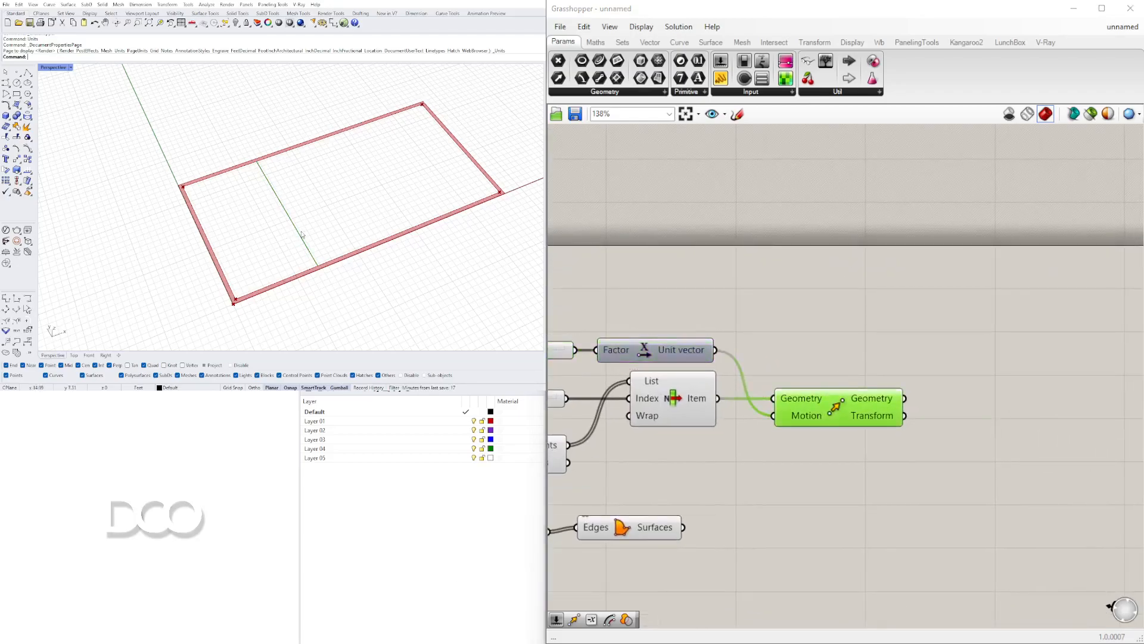
- Add an Extrude component and connect the Move component's Geometry output to its Base input
double_click(907, 378)
type("EXT")
left_click(880, 330)
left_click_drag(953, 366, 981, 355)
left_click_drag(905, 398, 1034, 364)
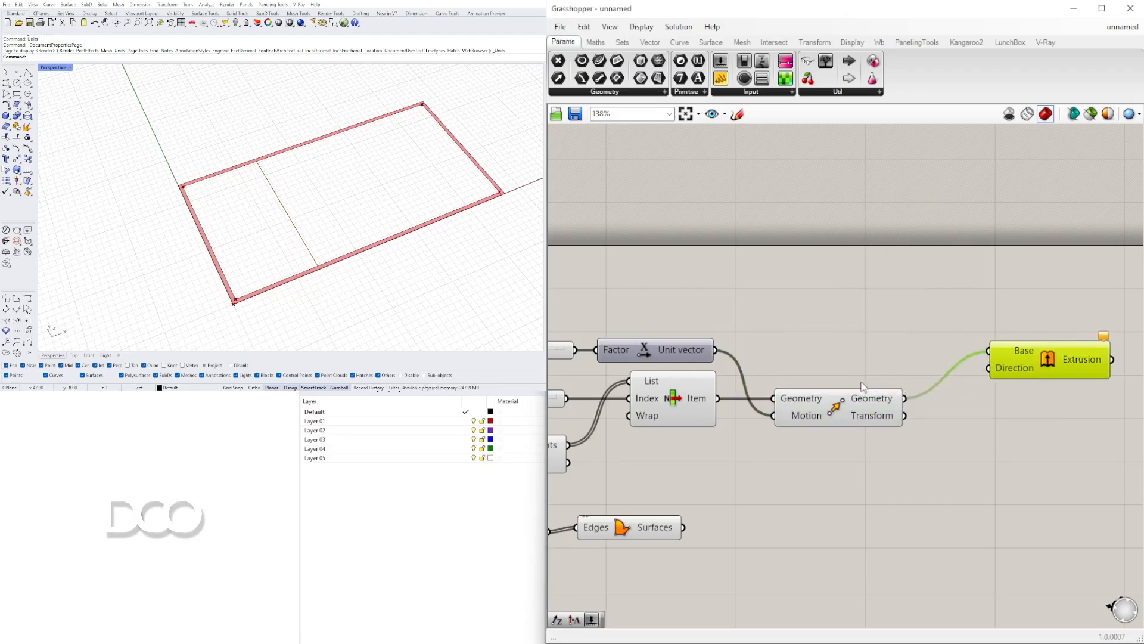
- Add a second Unit X component below the Move and connect its Unit vector output to the Extrude's Direction input
double_click(863, 368)
type("X")
left_click(853, 354)
left_click_drag(857, 365, 847, 441)
left_click_drag(1021, 375, 987, 446)
left_click_drag(907, 447, 975, 429)
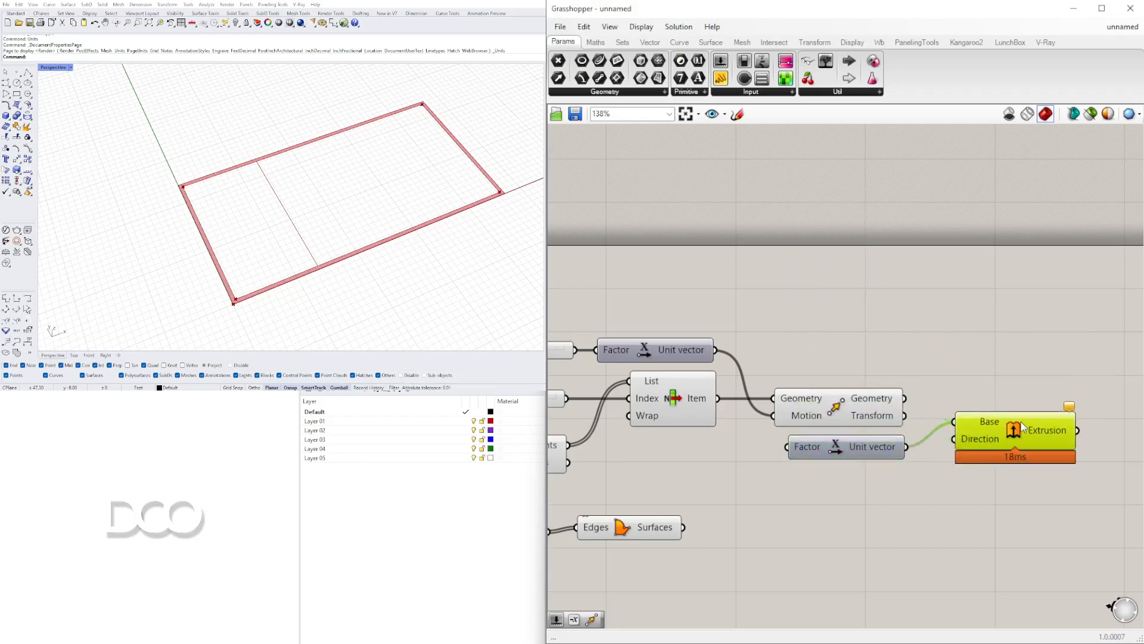
left_click(923, 492)
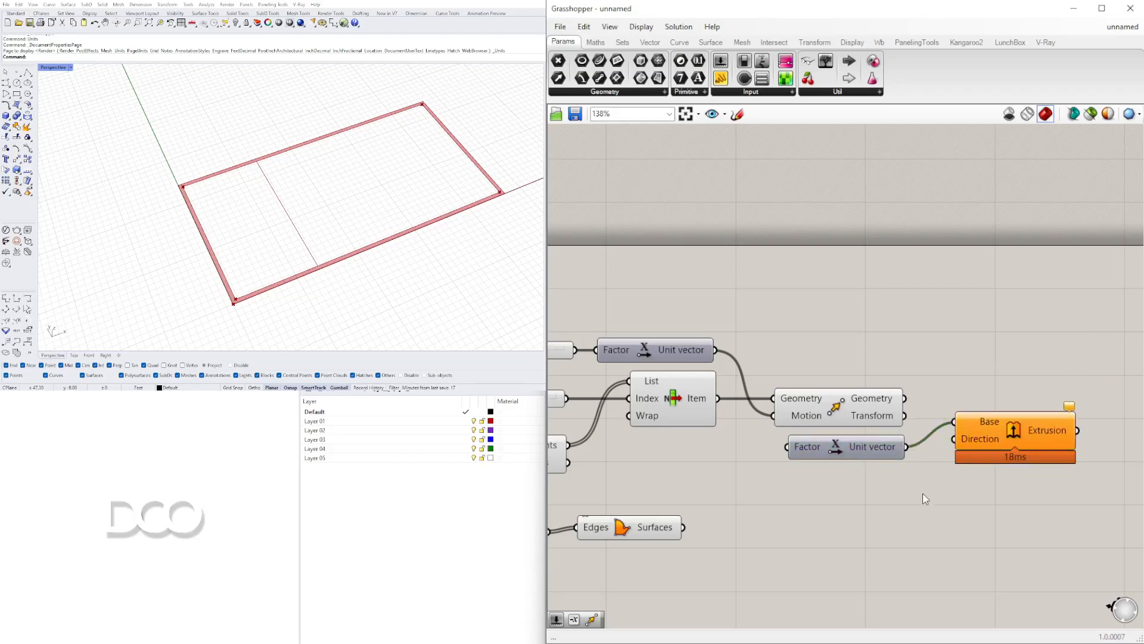
key("ctrl+z")
left_click_drag(907, 446, 1012, 417)
- Feed the Offset Curve's Distance from the WALL DEPTH (INCHES) Division result through the Negative component, replacing the plain WALL DEPTH slider
right_click_drag(714, 454, 1009, 393)
scroll(918, 427, "down", 2)
scroll(892, 396, "down", 1)
right_click_drag(825, 435, 1067, 429)
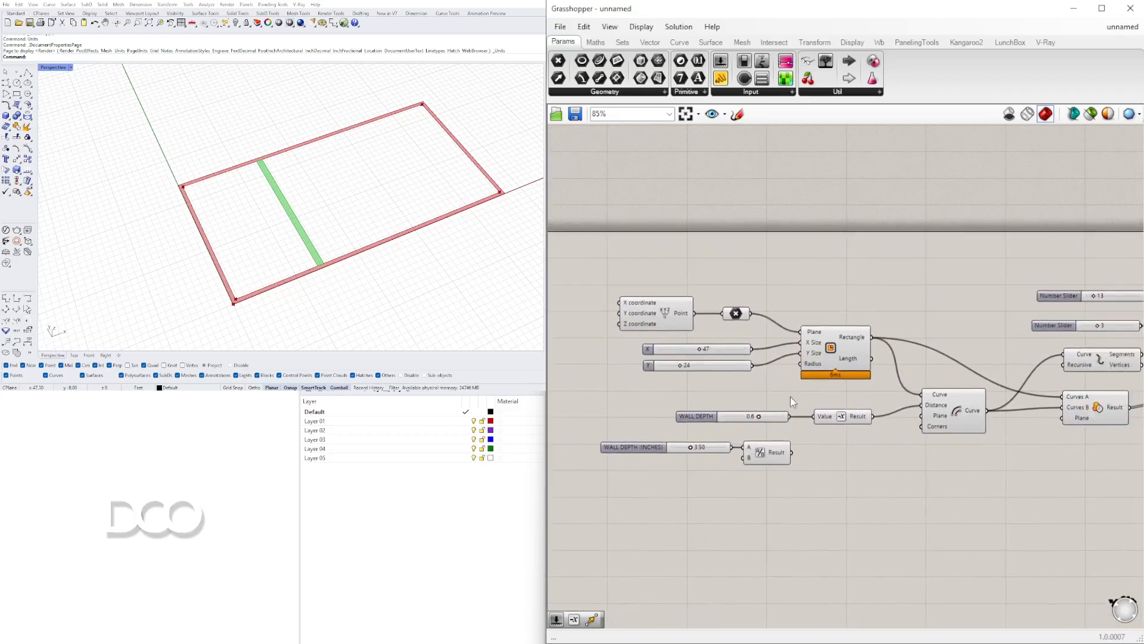
left_click_drag(806, 483, 650, 446)
left_click_drag(764, 460, 961, 381)
left_click(881, 445)
scroll(875, 440, "up", 4)
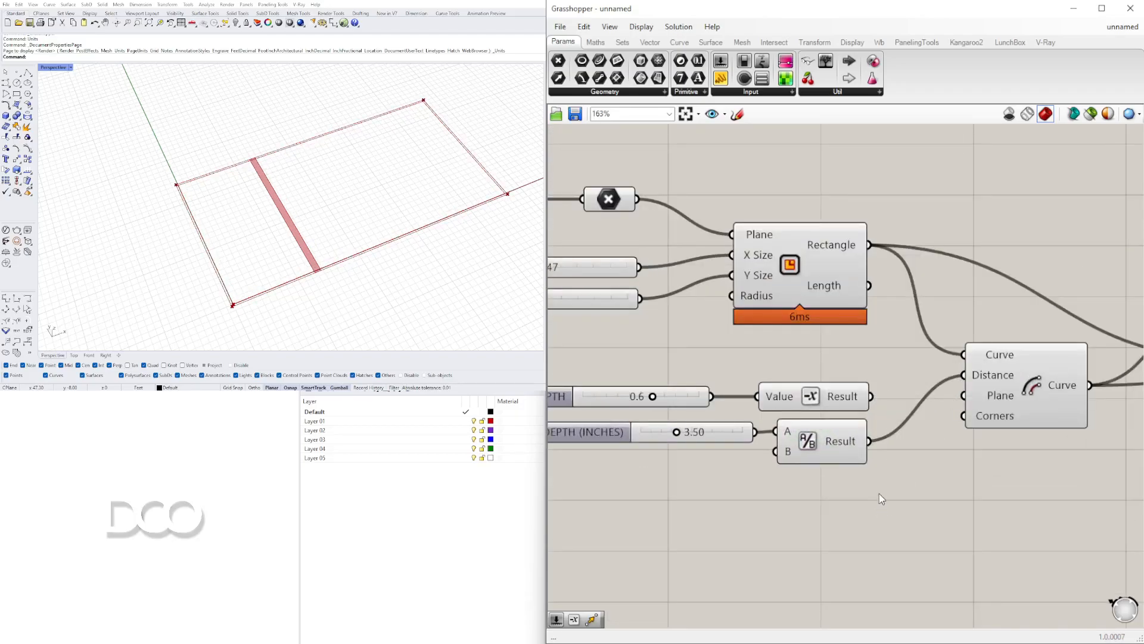
left_click_drag(858, 478, 677, 424)
left_click_drag(835, 449, 961, 376)
- Duplicate the WALL DEPTH (INCHES) slider with its Division component and bring the copy near the number sliders
right_click_drag(684, 523, 807, 515)
left_click_drag(807, 515, 651, 436)
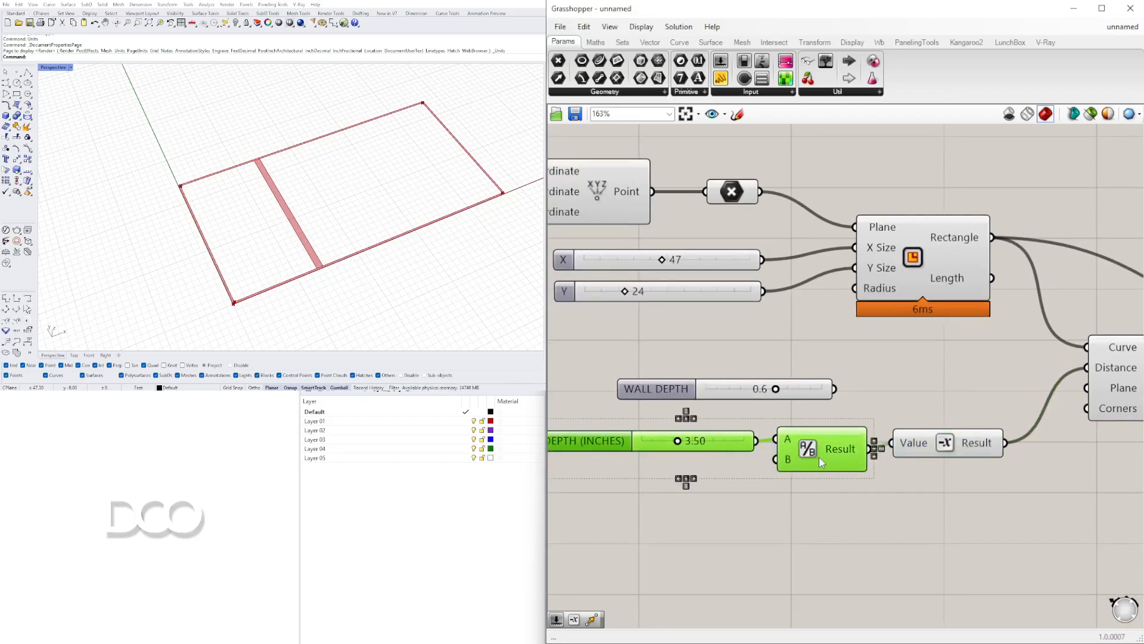
scroll(840, 462, "down", 5)
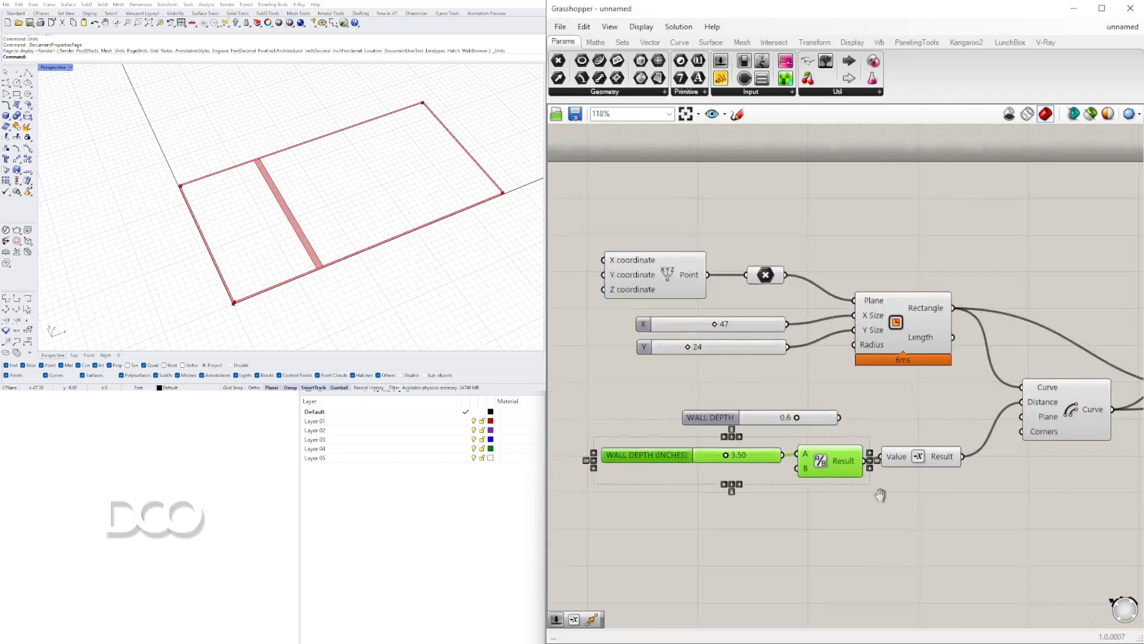
left_click_drag(643, 430, 743, 314)
scroll(920, 325, "up", 3)
scroll(743, 314, "up", 3)
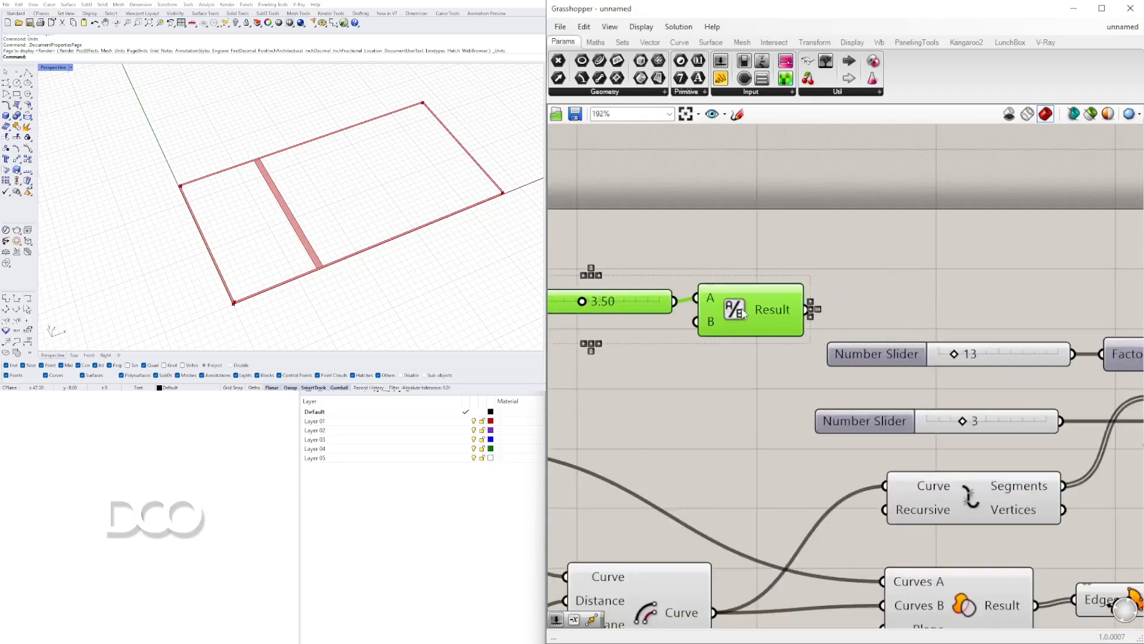
left_click(865, 296)
right_click_drag(867, 295, 947, 273)
right_click_drag(892, 298, 1075, 286)
scroll(1025, 286, "down", 1)
right_click_drag(982, 283, 721, 306)
left_click_drag(801, 301, 1052, 339)
scroll(853, 313, "down", 4)
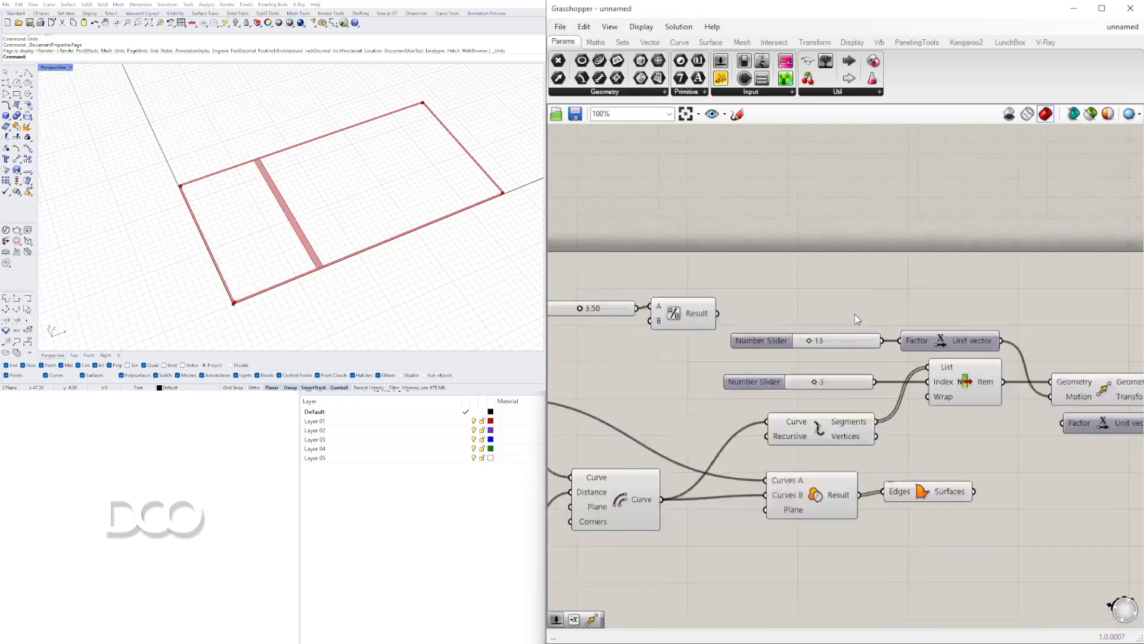
- Move the duplicated slider and Division below the Region Difference and connect the Division result to the second Unit X's Factor
left_click_drag(741, 327, 624, 285)
left_click_drag(734, 305, 937, 521)
right_click_drag(937, 521, 804, 430)
right_click_drag(899, 410, 812, 409)
left_click(993, 306)
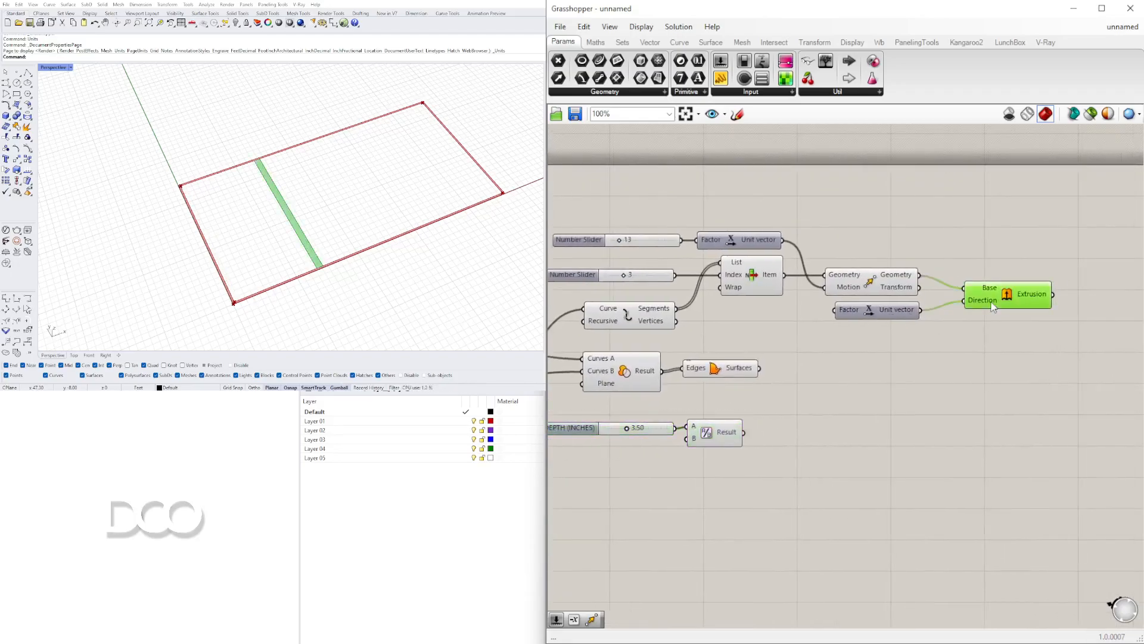
left_click_drag(744, 433, 834, 309)
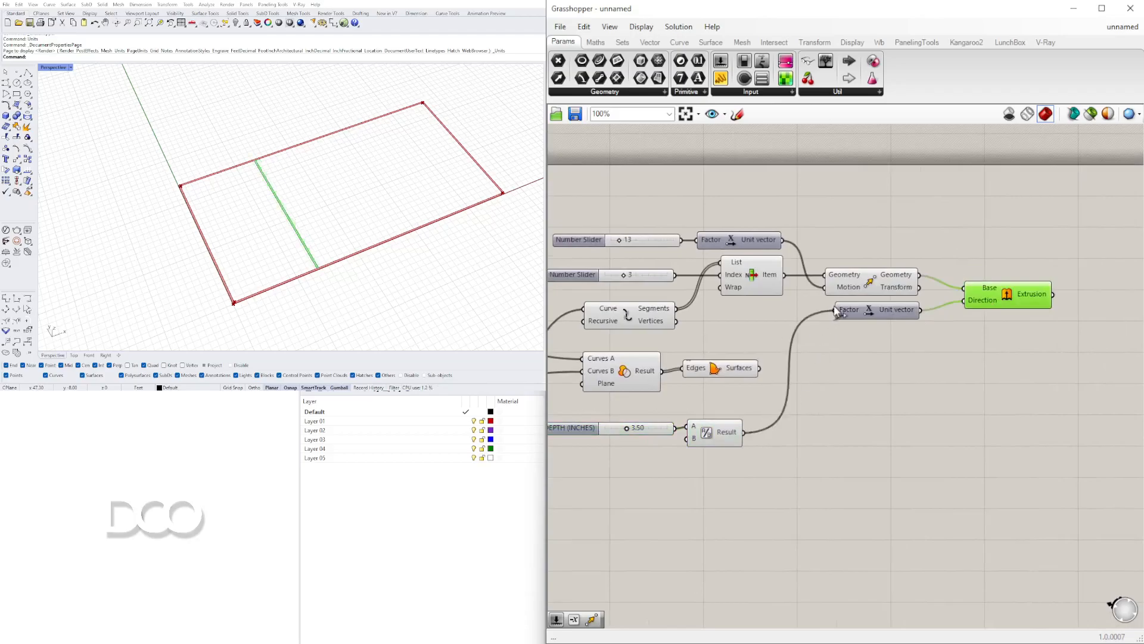
- Move the duplicated WALL DEPTH (INCHES) slider and Division above the slider with value 13
mouse_move(787, 427)
right_mouse_down()
mouse_move(860, 418)
mouse_move(886, 431)
right_mouse_up()
left_click(934, 402)
right_click_drag(943, 470, 927, 470)
left_click_drag(860, 482, 676, 431)
left_click_drag(828, 447, 865, 222)
right_click_drag(953, 241, 882, 266)
left_click_drag(1093, 391, 966, 316)
left_click(940, 290)
- Rename the number slider with value 13 to ROOM SIZE
scroll(792, 291, "up", 3)
left_click(767, 309)
right_click(768, 308)
left_click_drag(836, 316, 776, 316)
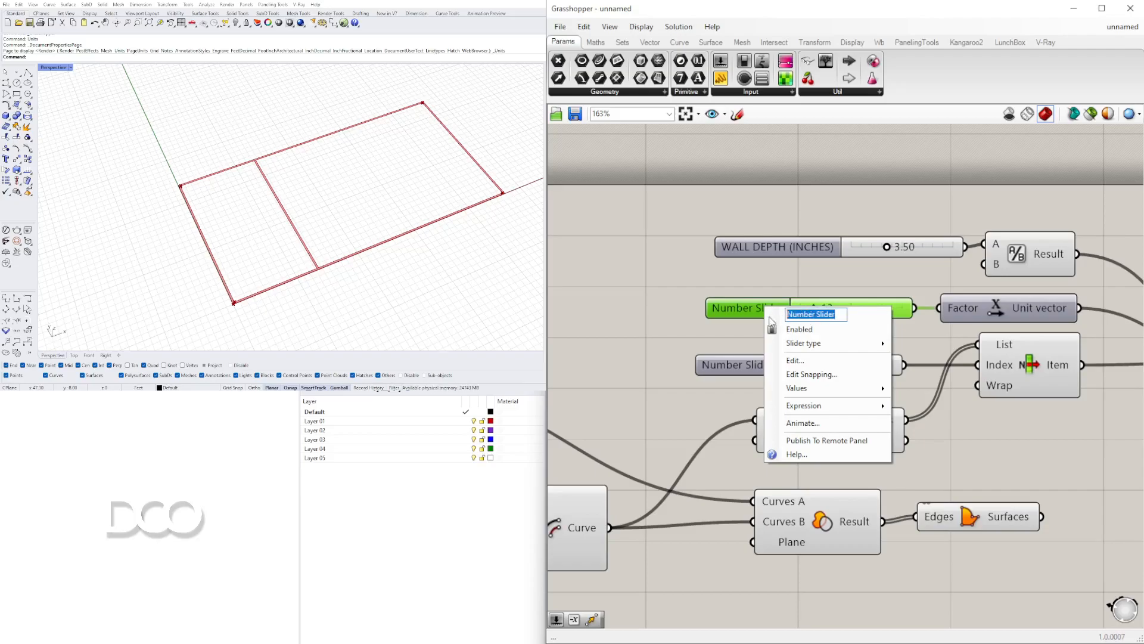
type("ROOM SIZ")
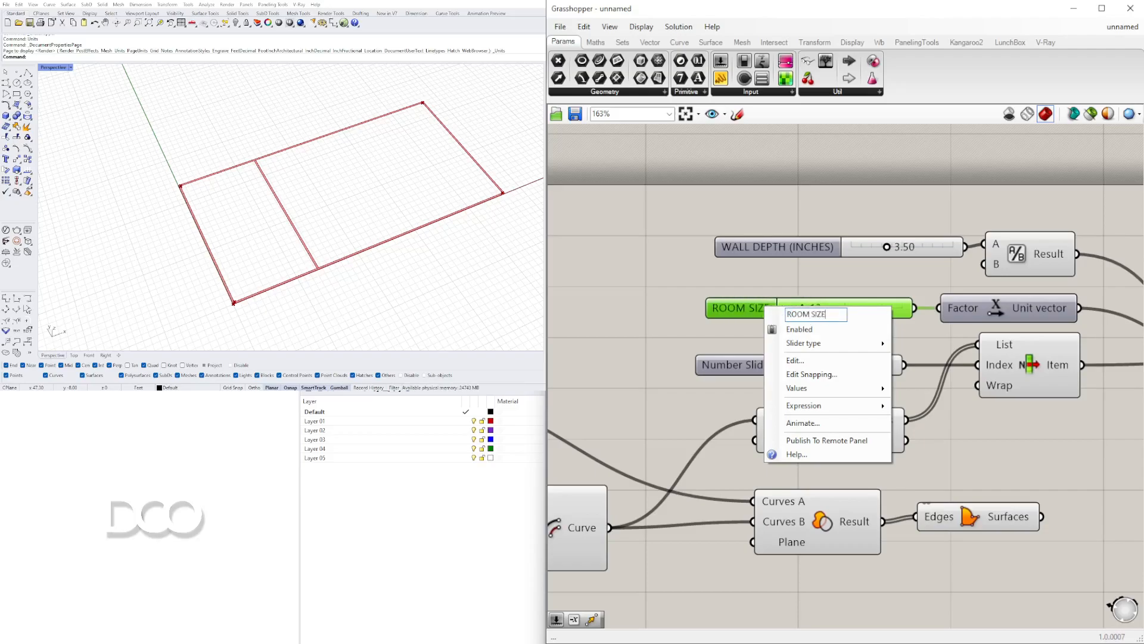
type("E")
key("Return")
- Rename the slider feeding the List Item's Index to WALL #
scroll(756, 321, "down", 2)
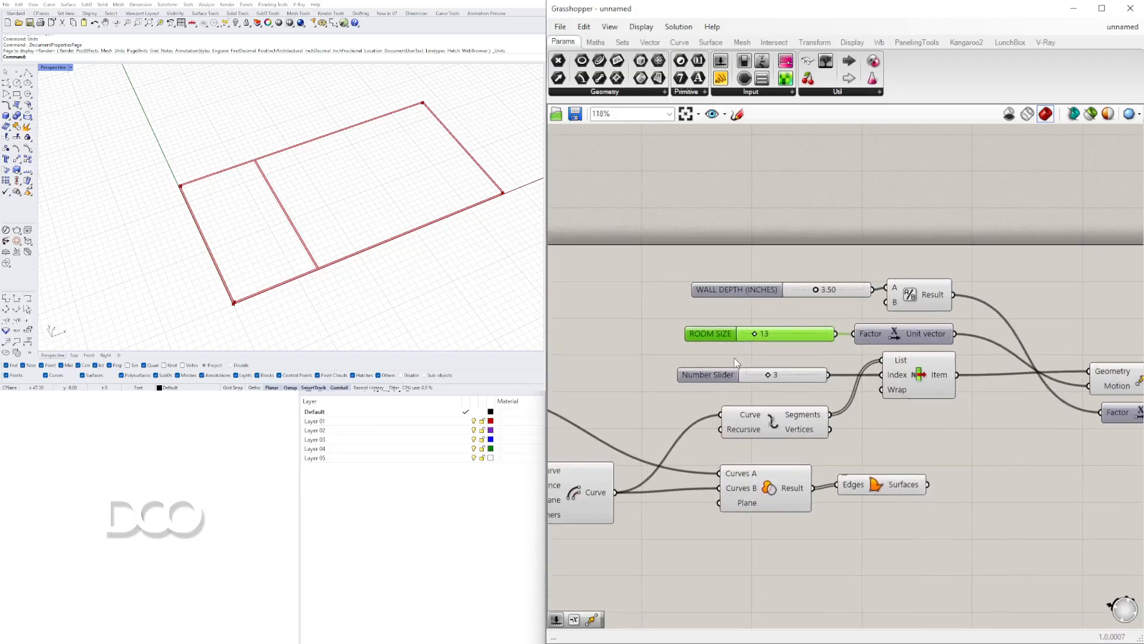
right_click(720, 375)
key("Escape")
right_click(724, 377)
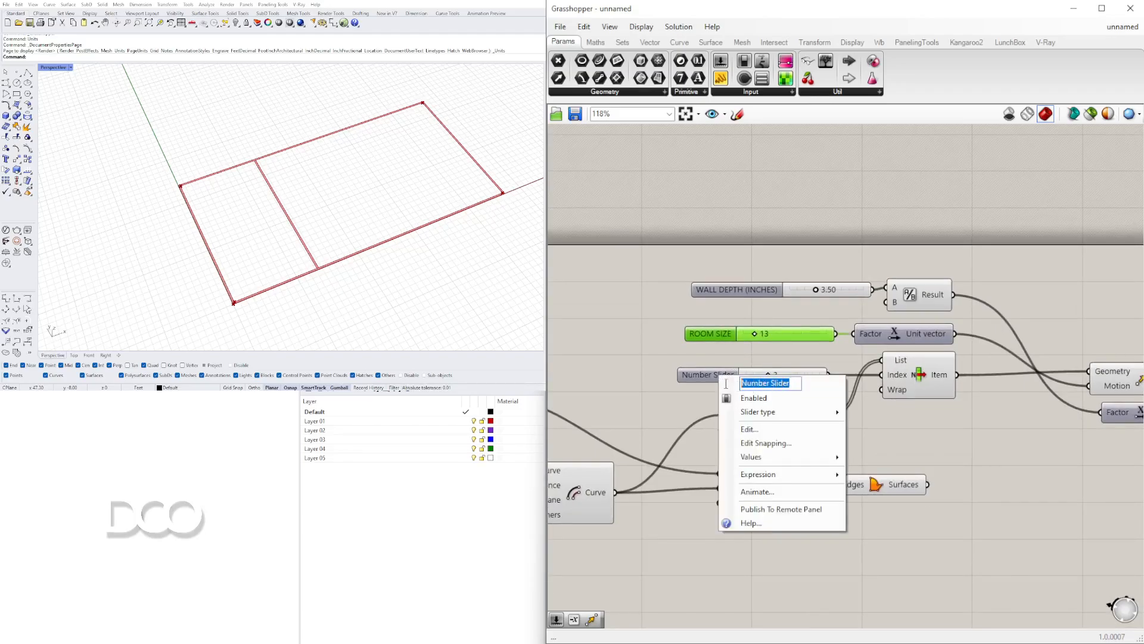
type("WALL")
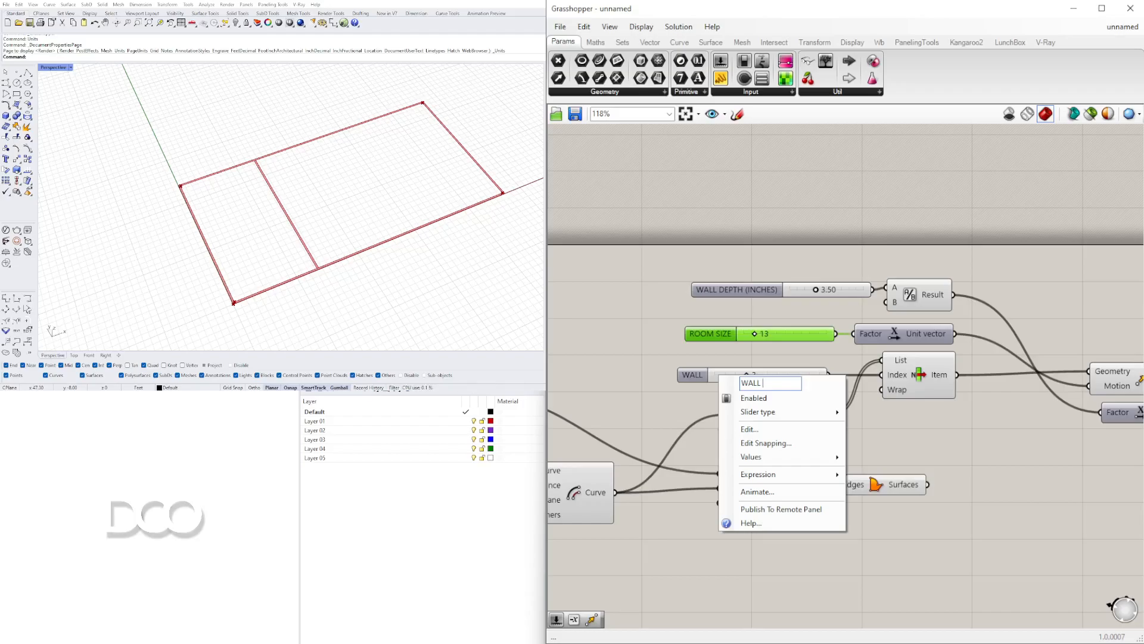
type("#")
key("Return")
- Examine which wall segment the WALL # slider and List Item pick, and how ROOM SIZE places the partition wall
scroll(734, 341, "up", 6)
mouse_move(734, 340)
left_mouse_down()
mouse_move(672, 344)
mouse_move(734, 345)
left_mouse_up()
left_click(274, 173)
scroll(915, 331, "down", 5)
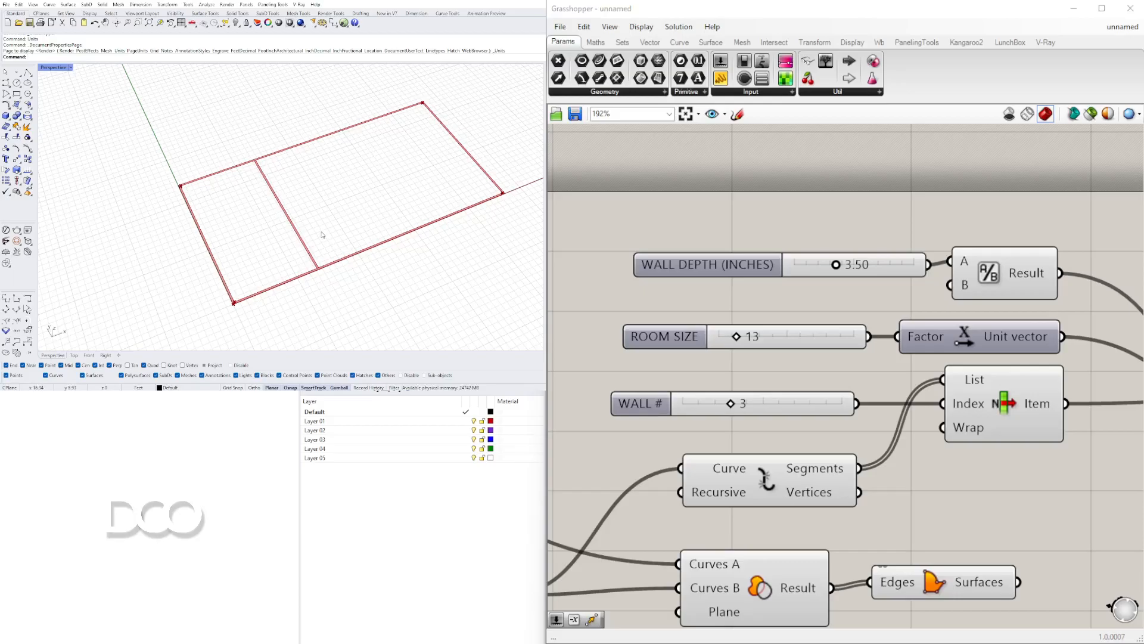
scroll(838, 428, "down", 4)
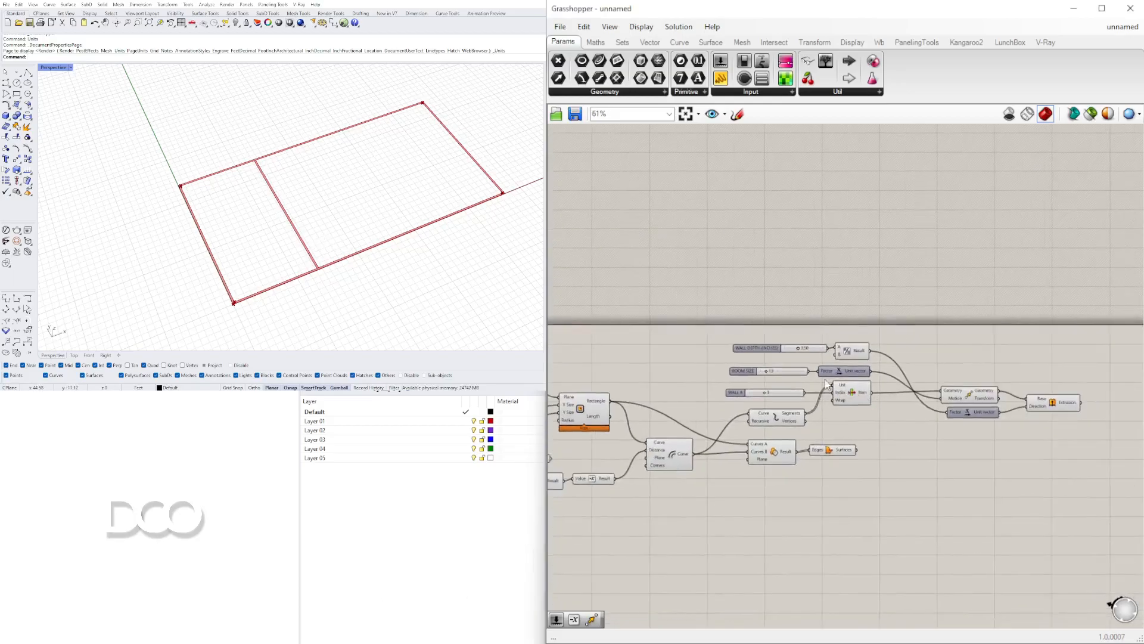
scroll(855, 369, "up", 3)
left_click(856, 368)
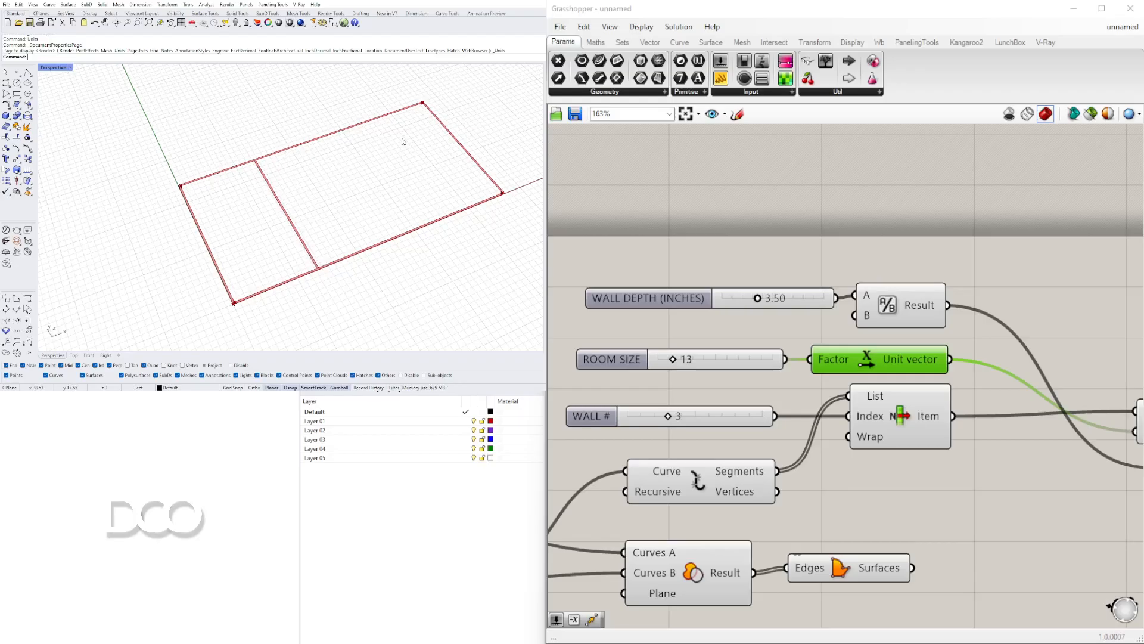
scroll(252, 168, "down", 2)
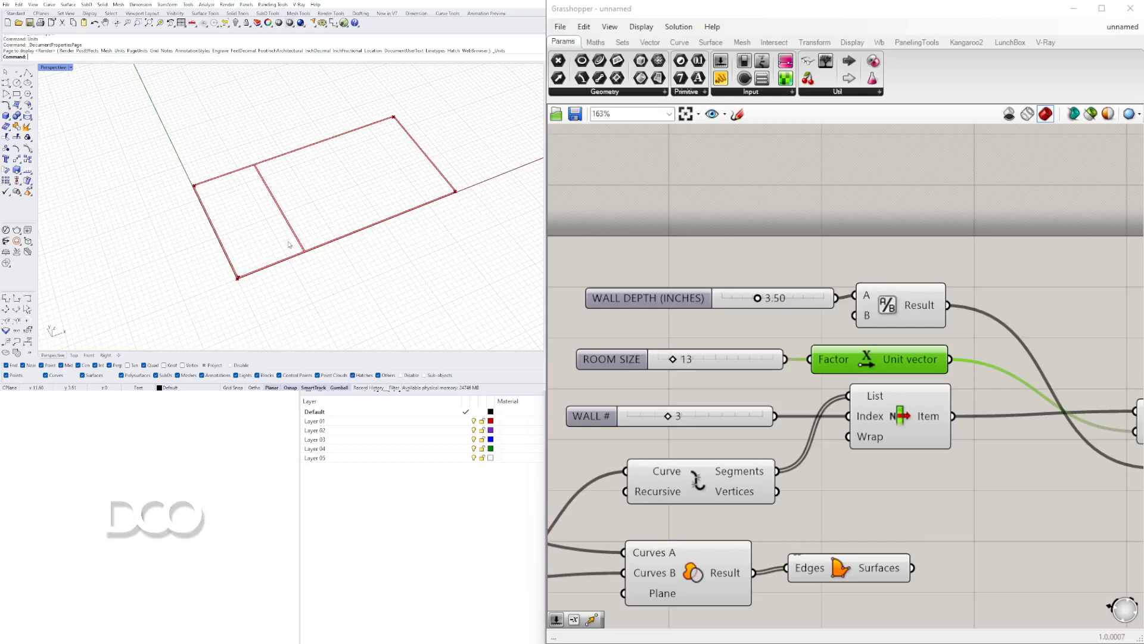
right_click_drag(898, 424, 906, 394)
left_click(906, 394)
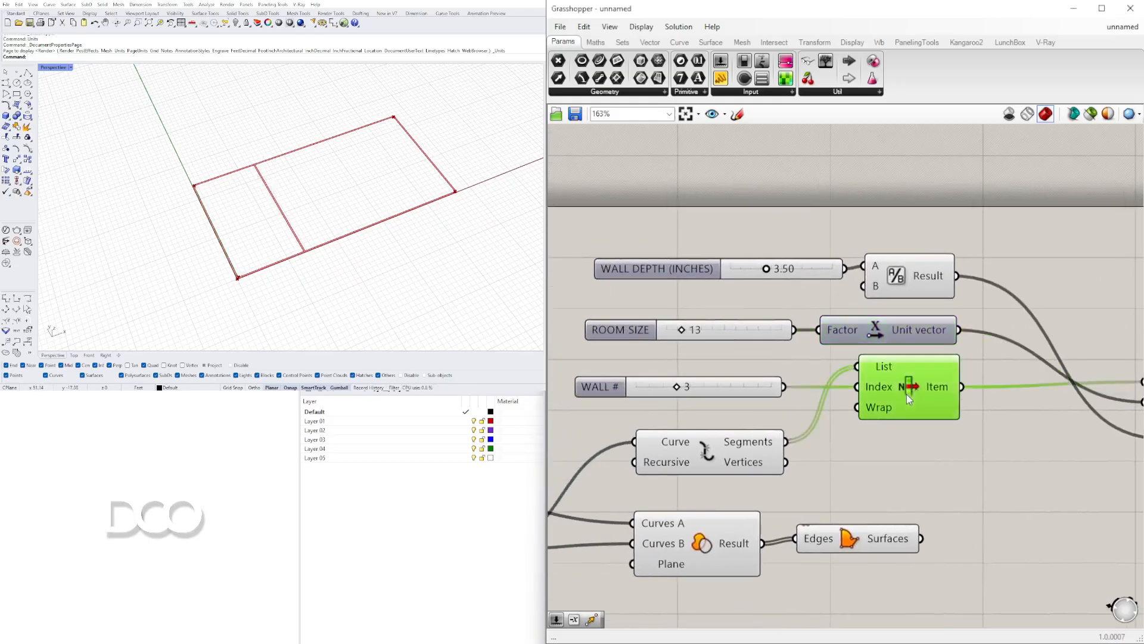
left_click_drag(731, 395, 749, 396)
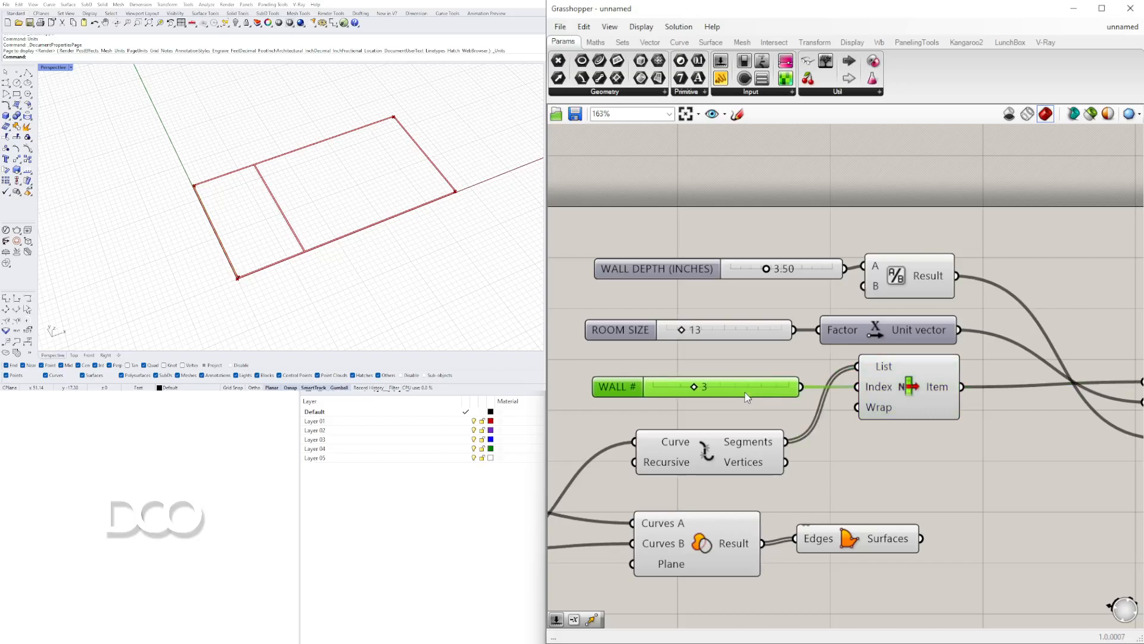
left_click(886, 398)
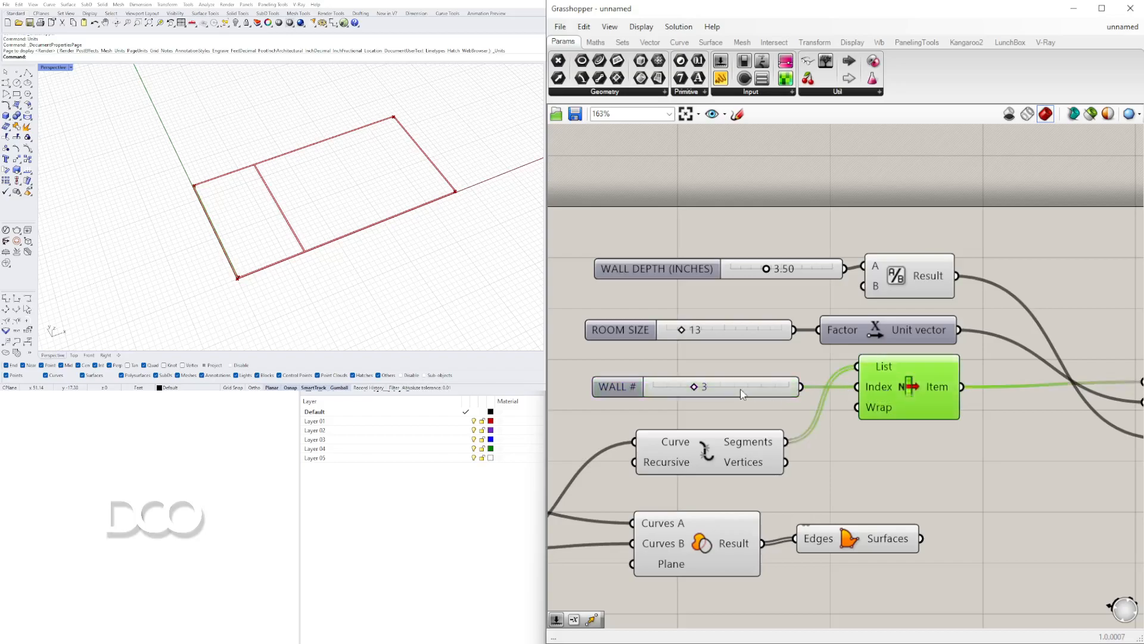
- Delete the WALL # slider and store its wall index directly as a fixed integer in the List Item's Index input
left_click(761, 395)
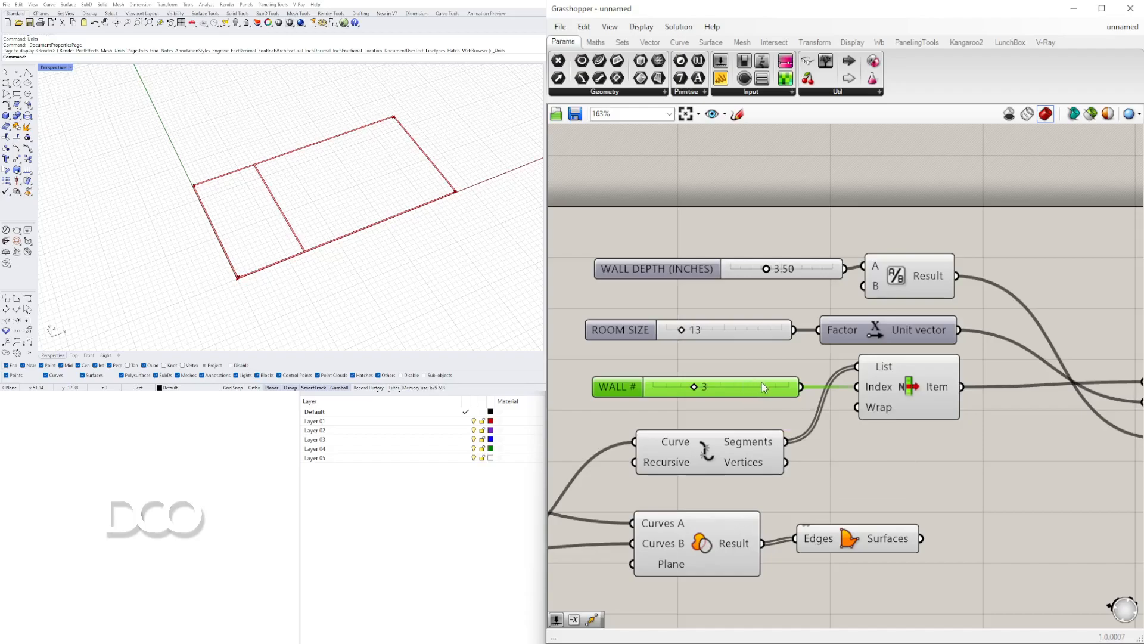
key("Delete")
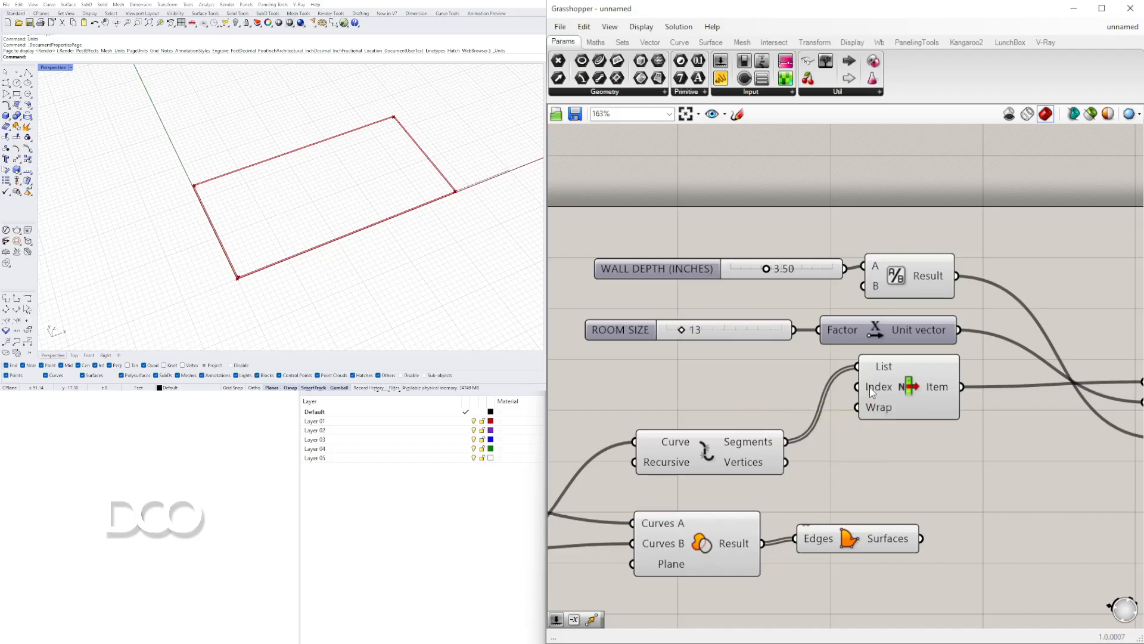
right_click(873, 388)
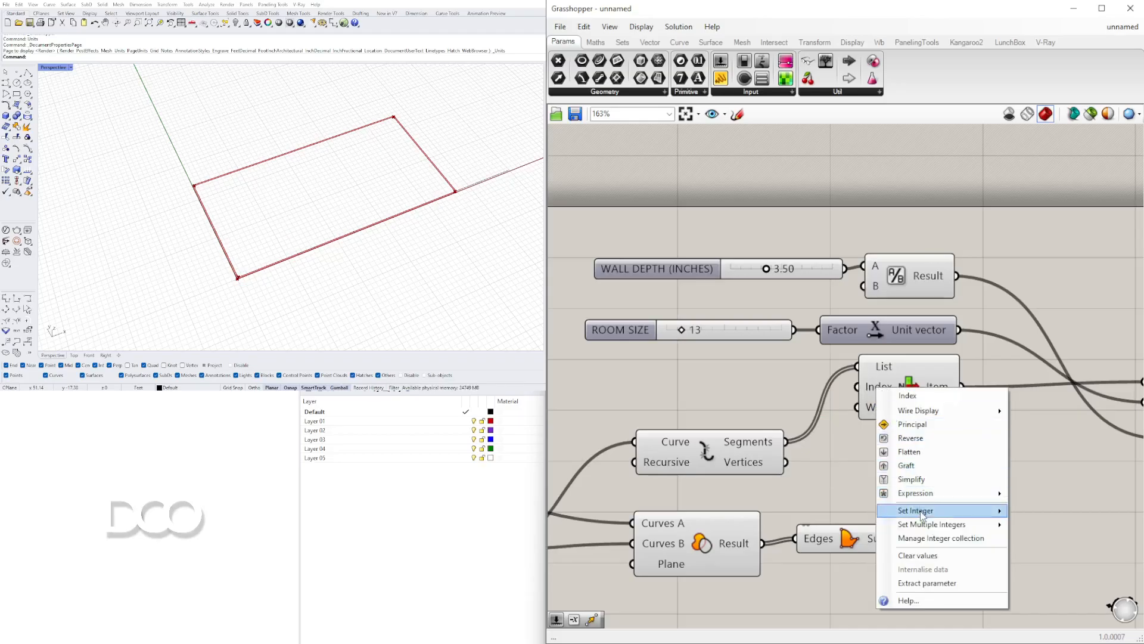
mouse_move(983, 511)
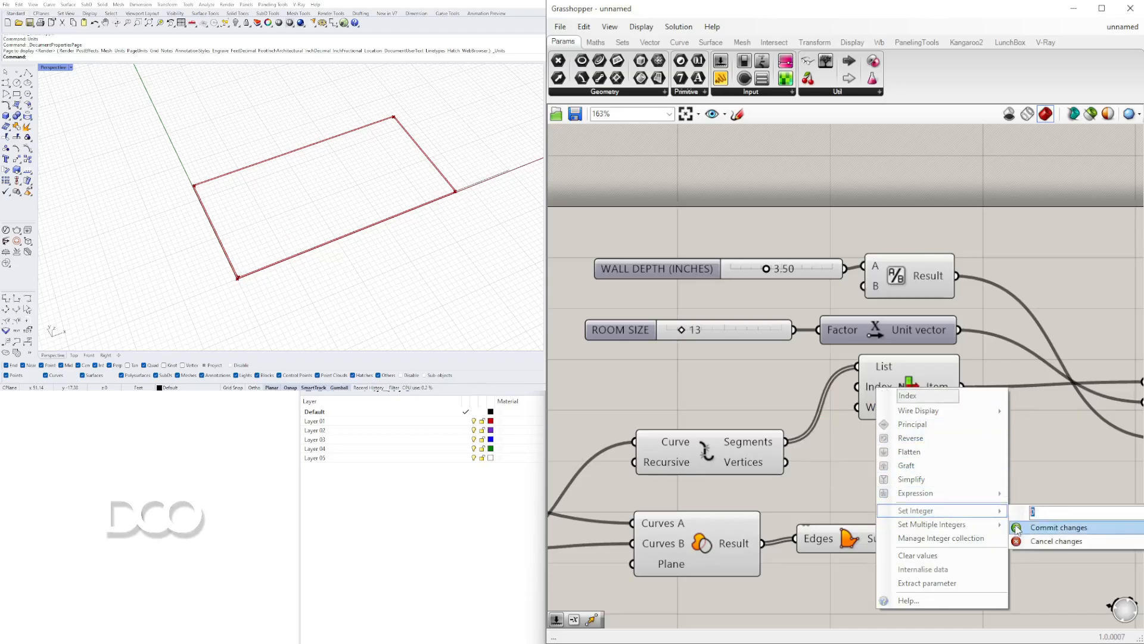
left_click(1037, 528)
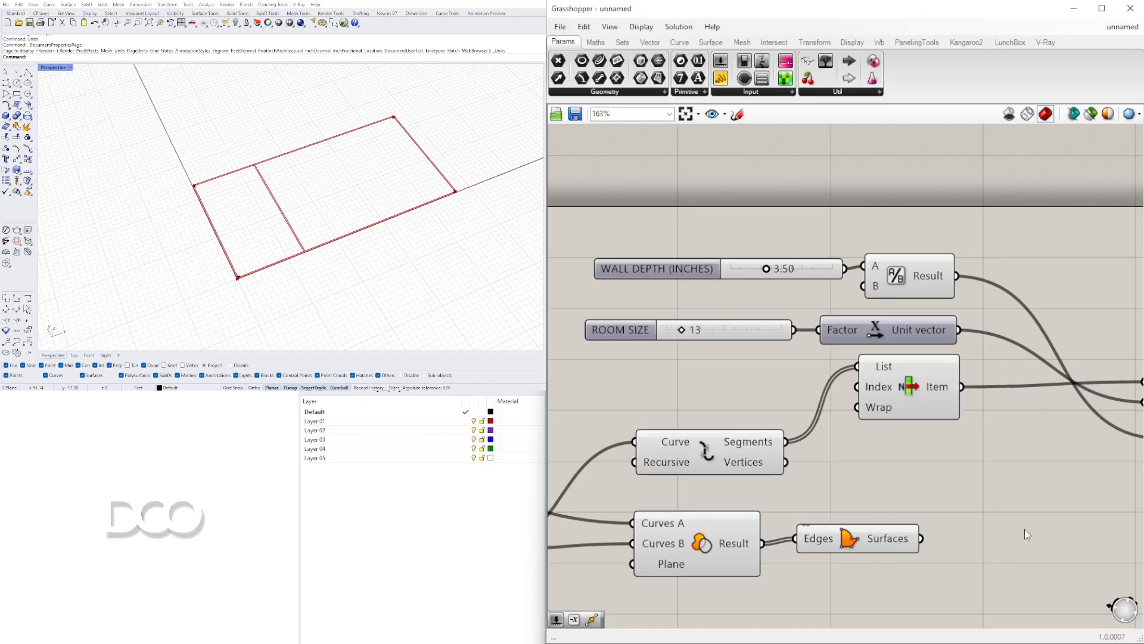
- Resize the rectangle with its X and Y sliders, trying 35 by 30 and settling on X 34 and Y 23
scroll(321, 233, "up", 3)
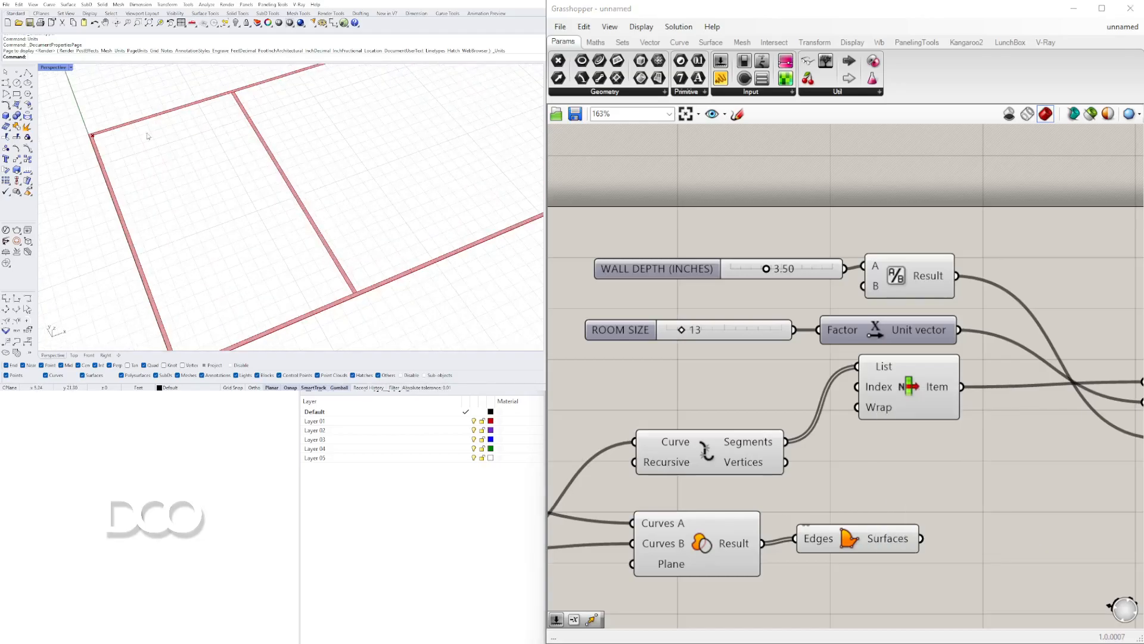
scroll(817, 277, "down", 3)
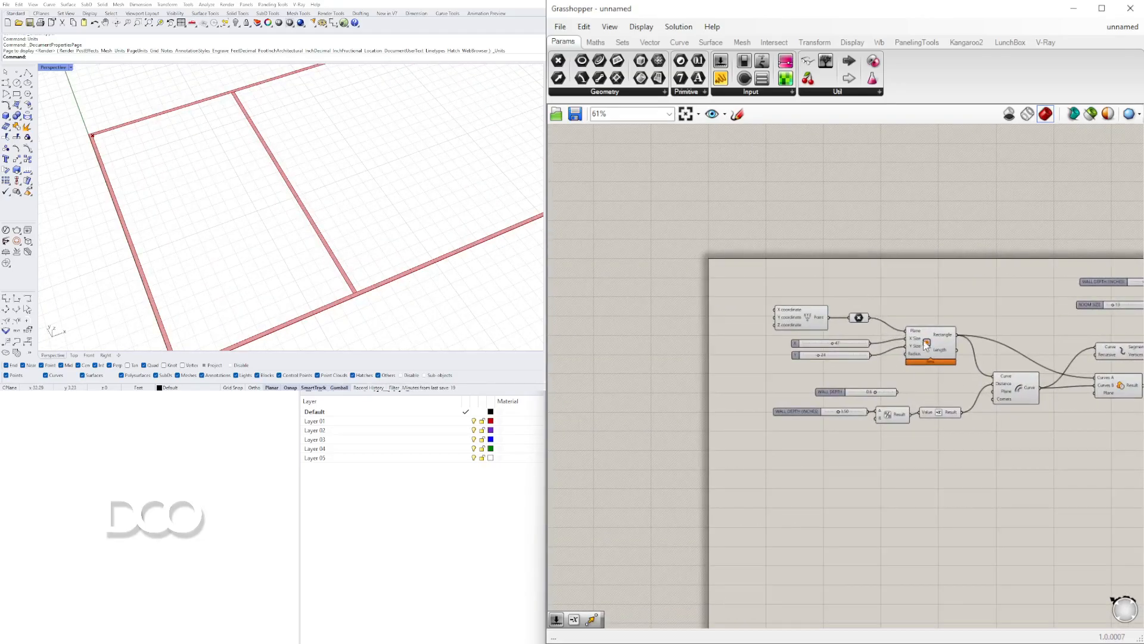
scroll(806, 347, "up", 5)
left_click_drag(805, 347, 772, 347)
left_click_drag(745, 398, 763, 399)
scroll(308, 245, "down", 5)
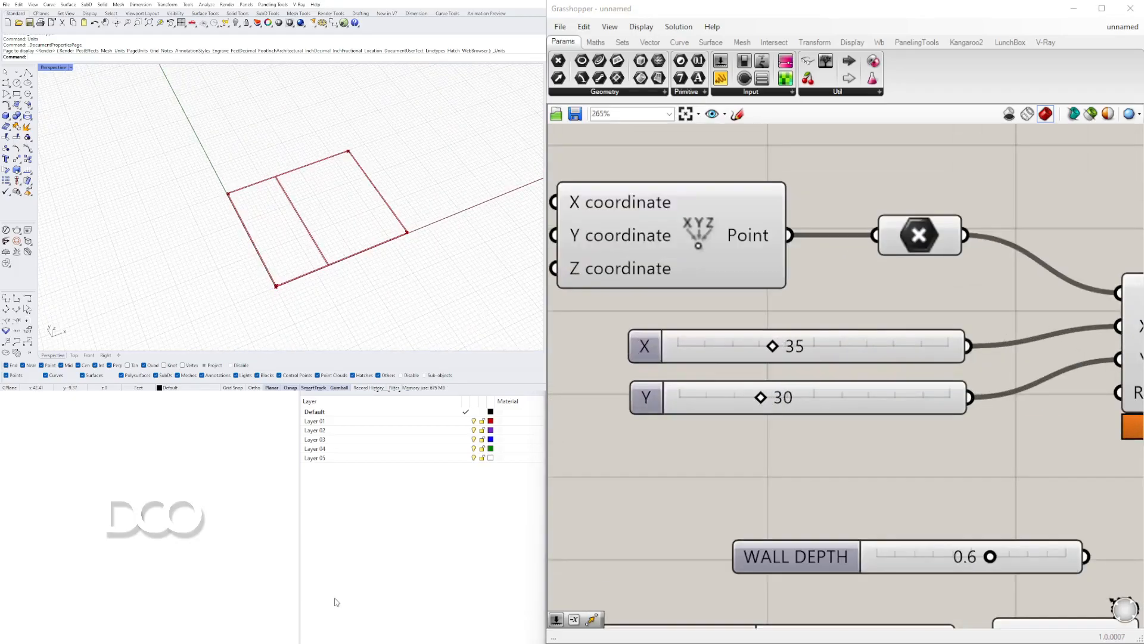
mouse_move(775, 350)
left_mouse_down()
mouse_move(754, 349)
mouse_move(768, 348)
left_mouse_up()
left_click_drag(761, 397, 748, 398)
- Tidy the definition by moving the Explode, Region Difference, Boundary Surfaces and List Item components closer to the WALL DEPTH and ROOM SIZE sliders
scroll(960, 344, "down", 6)
right_click_drag(1034, 337, 830, 310)
left_click_drag(963, 471, 663, 371)
scroll(846, 387, "up", 1)
left_click_drag(975, 372, 971, 342)
left_click(1044, 272)
right_click_drag(1053, 263, 867, 276)
scroll(867, 275, "down", 1)
right_click_drag(1035, 401, 995, 411)
left_click_drag(1004, 416, 877, 321)
left_click(837, 283)
left_click_drag(868, 362, 868, 346)
left_click(951, 387)
left_click_drag(949, 359, 947, 346)
right_click_drag(992, 382, 879, 385)
left_click_drag(887, 304, 868, 319)
left_click(990, 347)
- Line up the Move, Unit X and Extrude components at the end of the partition wall definition
right_click_drag(1007, 398, 945, 429)
scroll(945, 429, "down", 4)
scroll(1025, 405, "up", 3)
left_click_drag(1095, 438, 918, 332)
left_click(1020, 357)
right_click_drag(1020, 356, 970, 365)
left_click(975, 357)
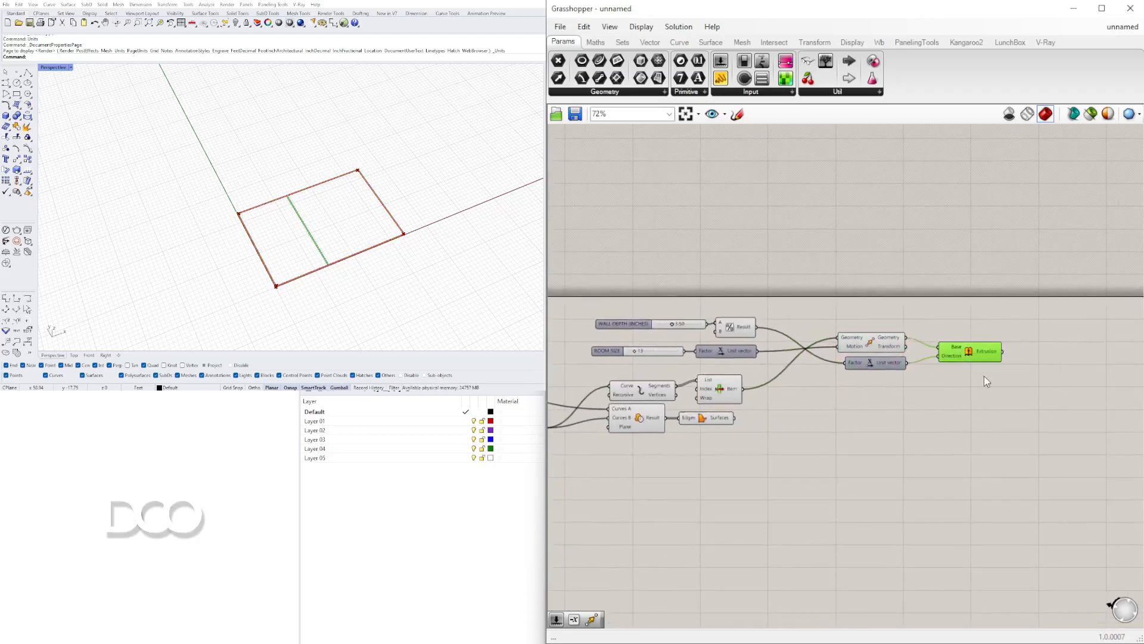
left_click(977, 367)
- Examine the partition wall in the viewport and trace which wall segment the List Item passes to the Move component
scroll(978, 345, "up", 4)
scroll(330, 214, "up", 3)
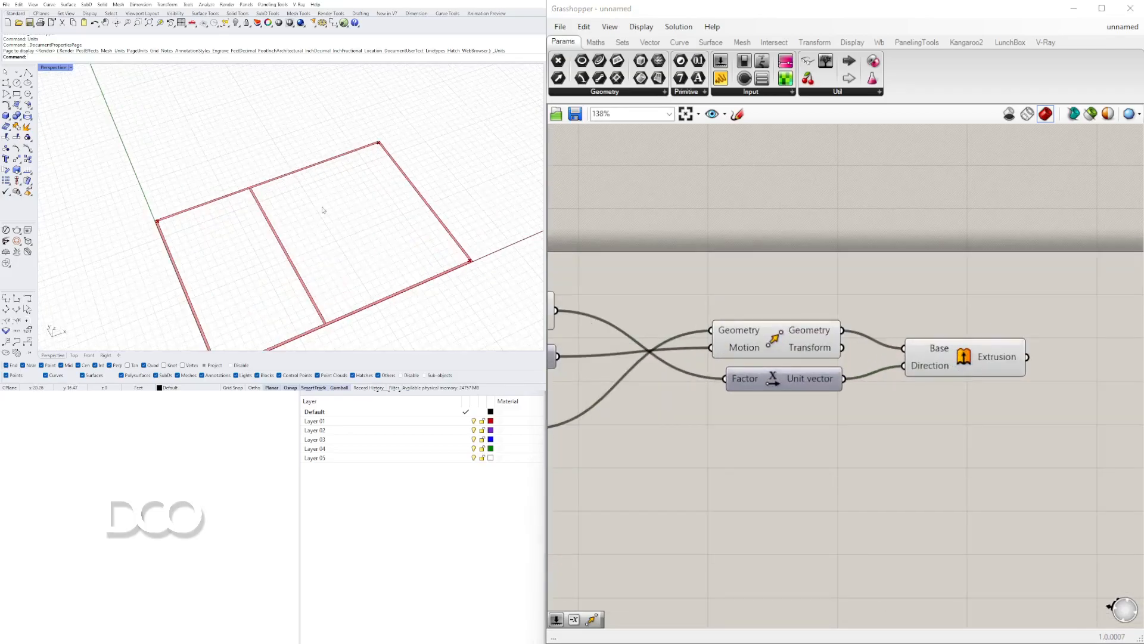
scroll(715, 439, "down", 3)
right_click_drag(715, 439, 855, 378)
left_click(932, 357)
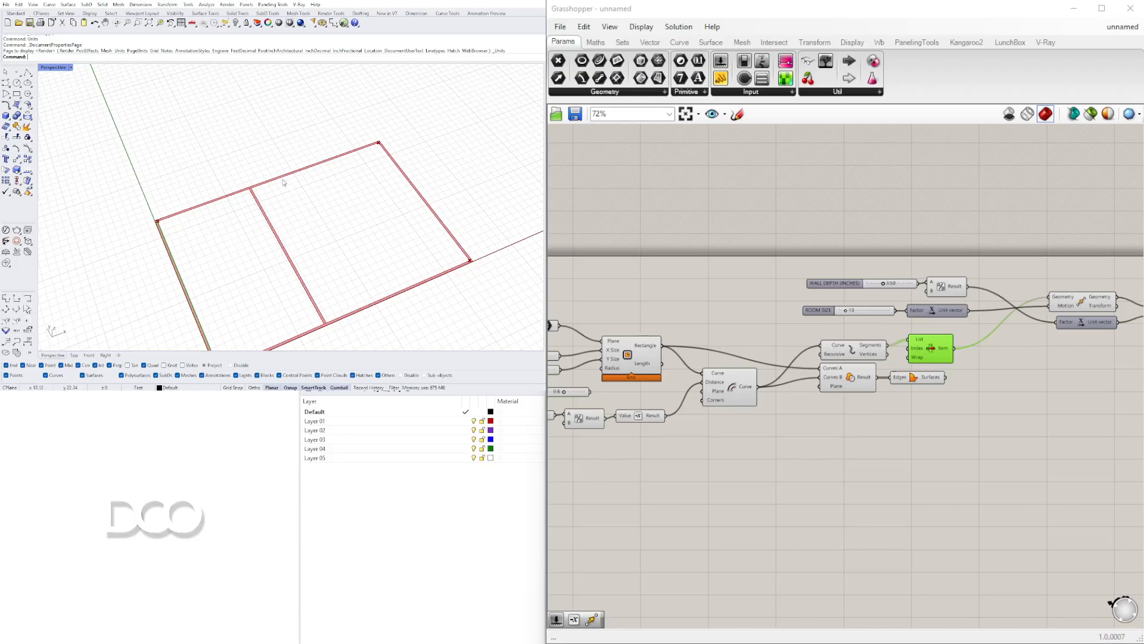
right_click_drag(822, 408, 874, 380)
scroll(1050, 292, "up", 1)
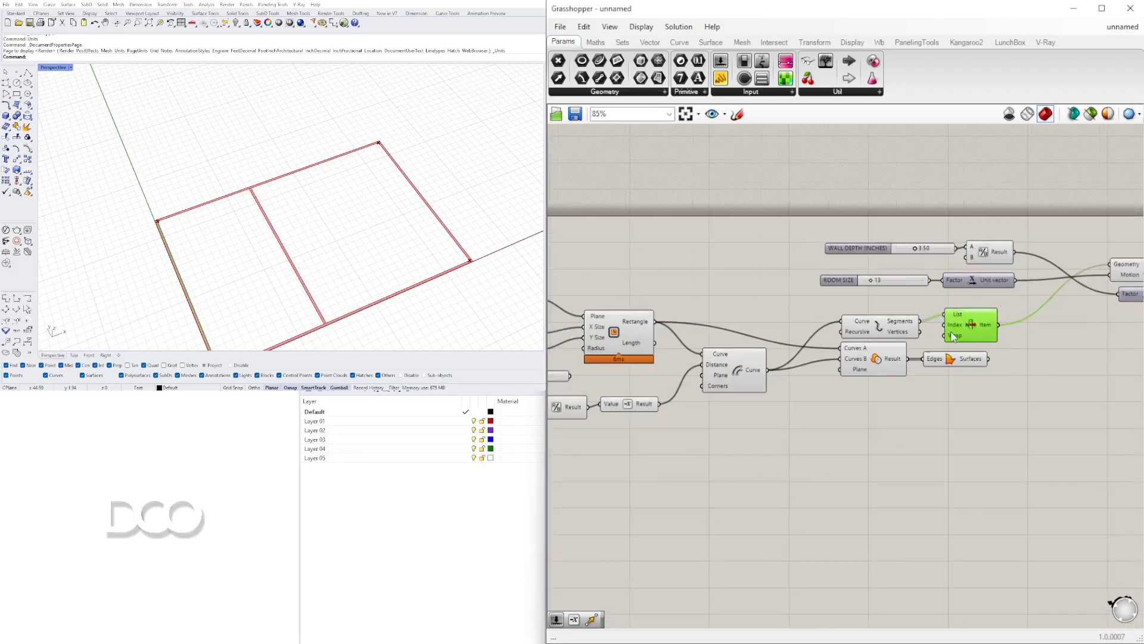
right_click_drag(978, 332, 943, 317)
right_click_drag(841, 350, 1078, 357)
scroll(1072, 401, "down", 1)
right_click_drag(1072, 401, 930, 404)
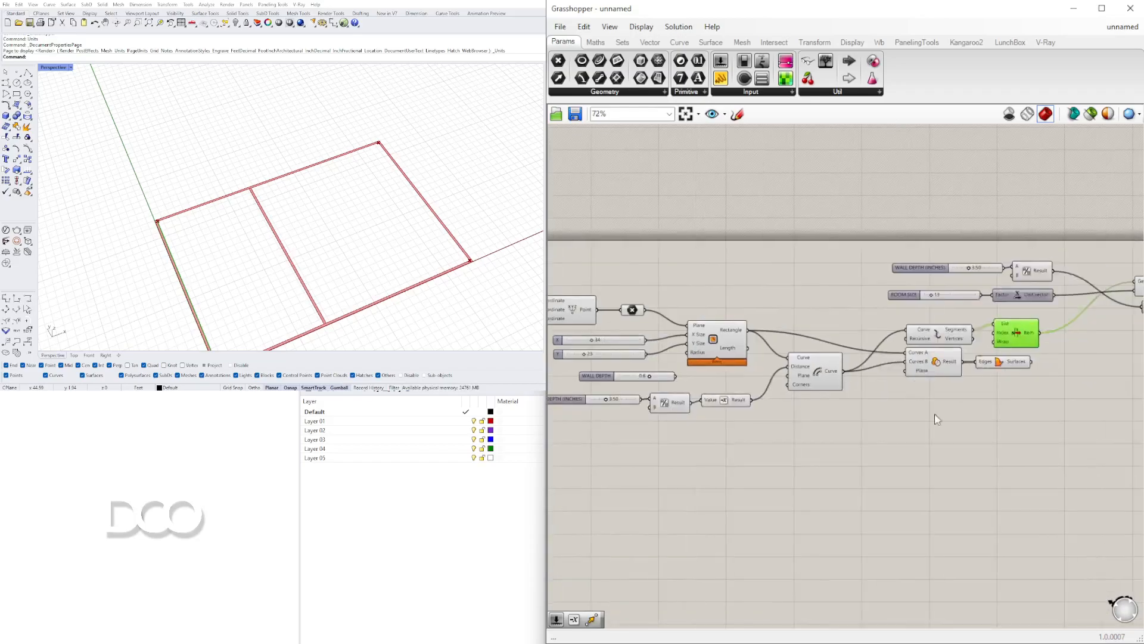
left_click(930, 403)
scroll(957, 332, "up", 2)
right_click_drag(1038, 331, 980, 317)
left_click_drag(982, 321, 1004, 406)
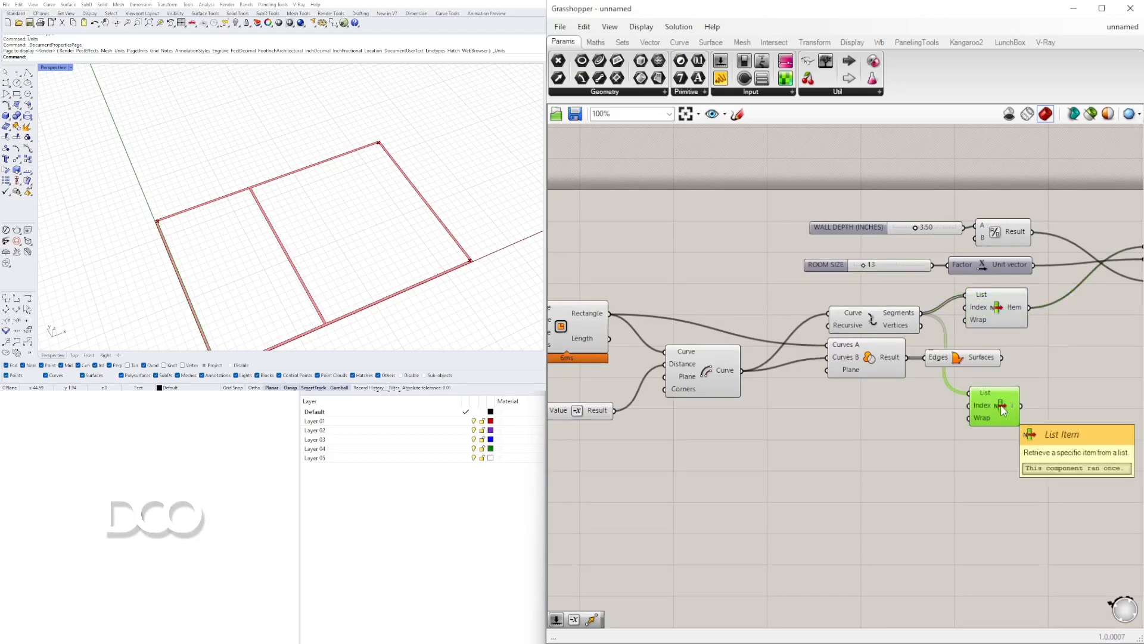
key("Delete")
- Add a second List Item below the first and connect the exploded curve's Segments to its List input
double_click(995, 399)
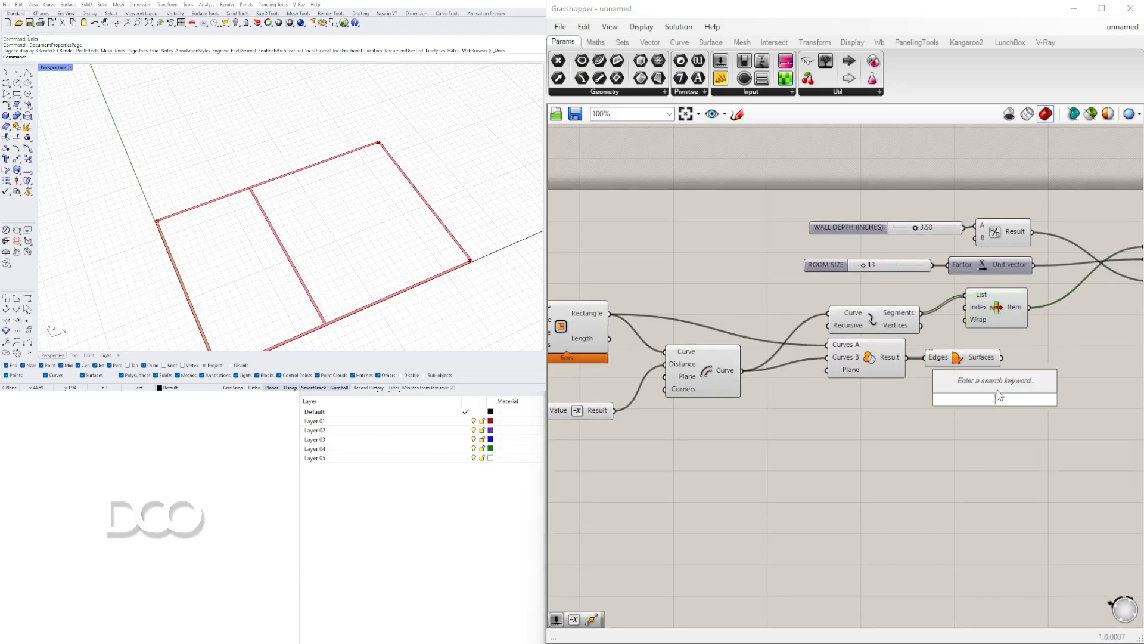
type("ITEM")
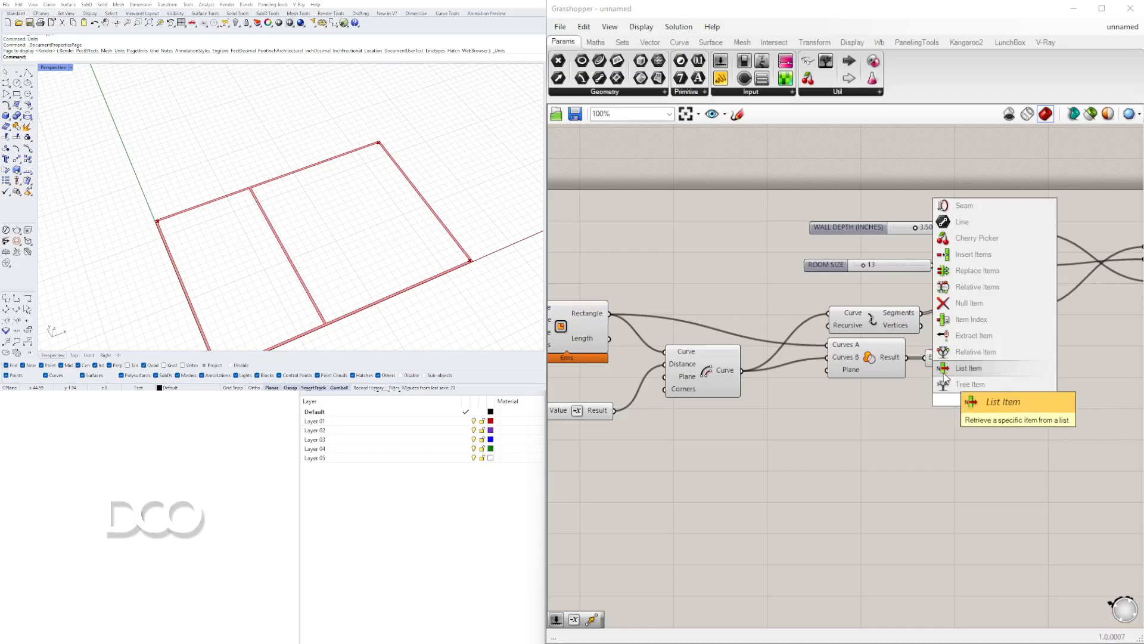
left_click(1013, 401)
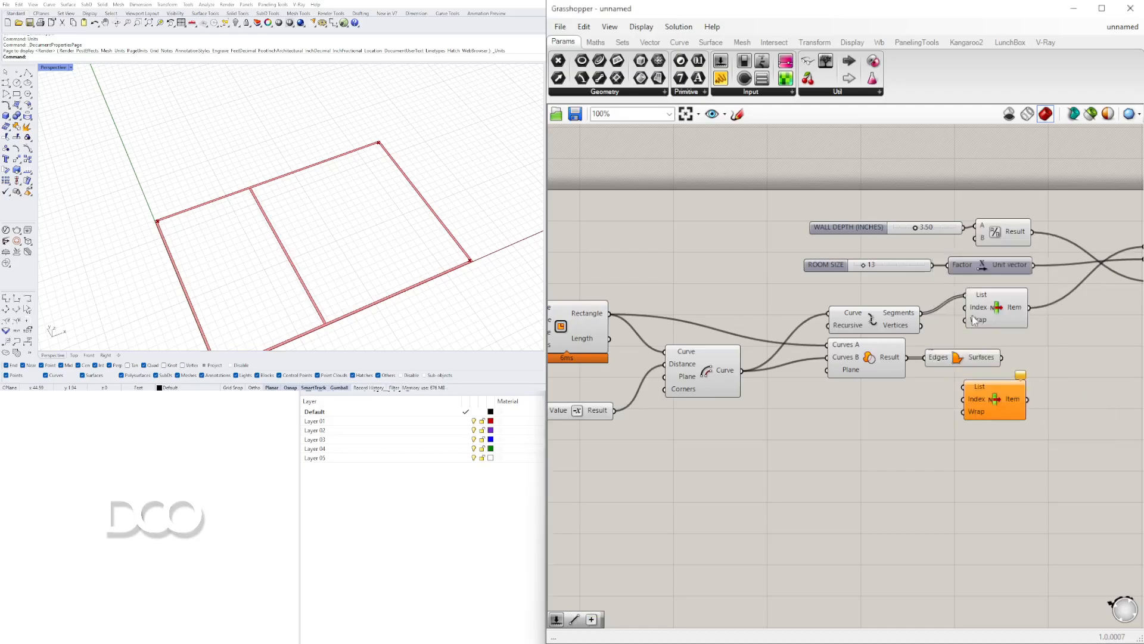
left_click_drag(928, 315, 966, 387)
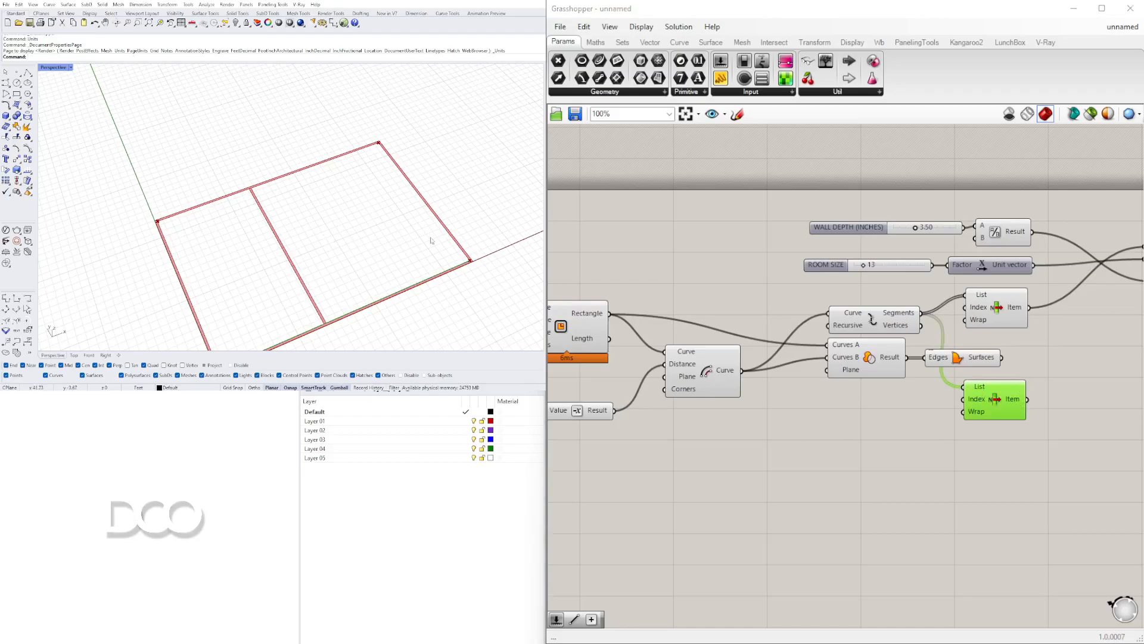
scroll(473, 247, "down", 2)
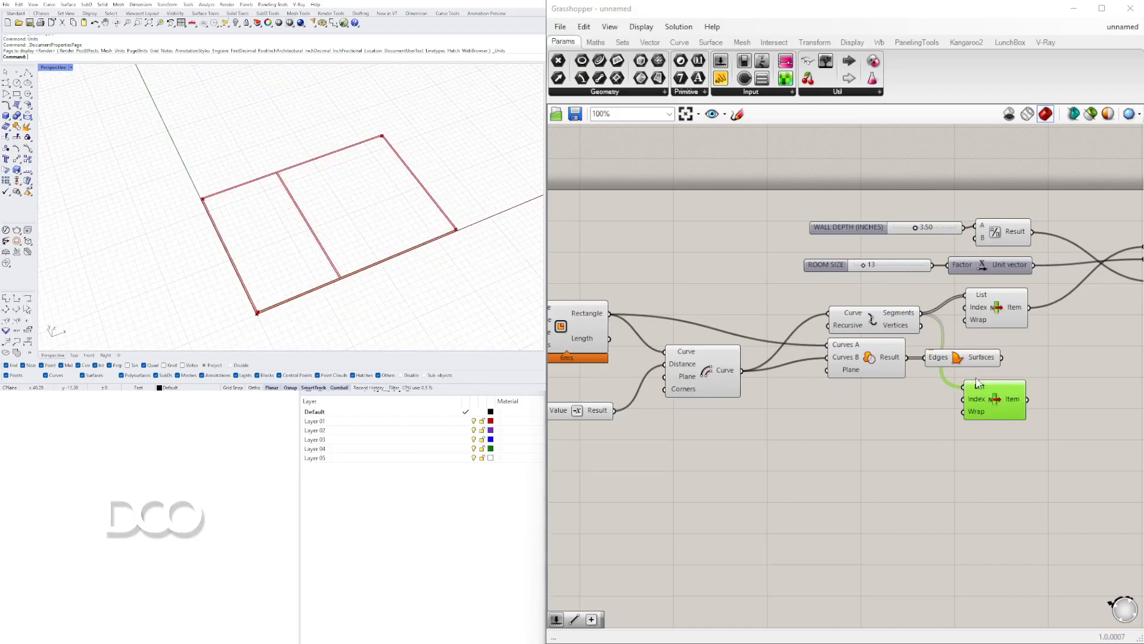
- Add an XZ Plane component and place it to the right of the second List Item
scroll(978, 399, "up", 4)
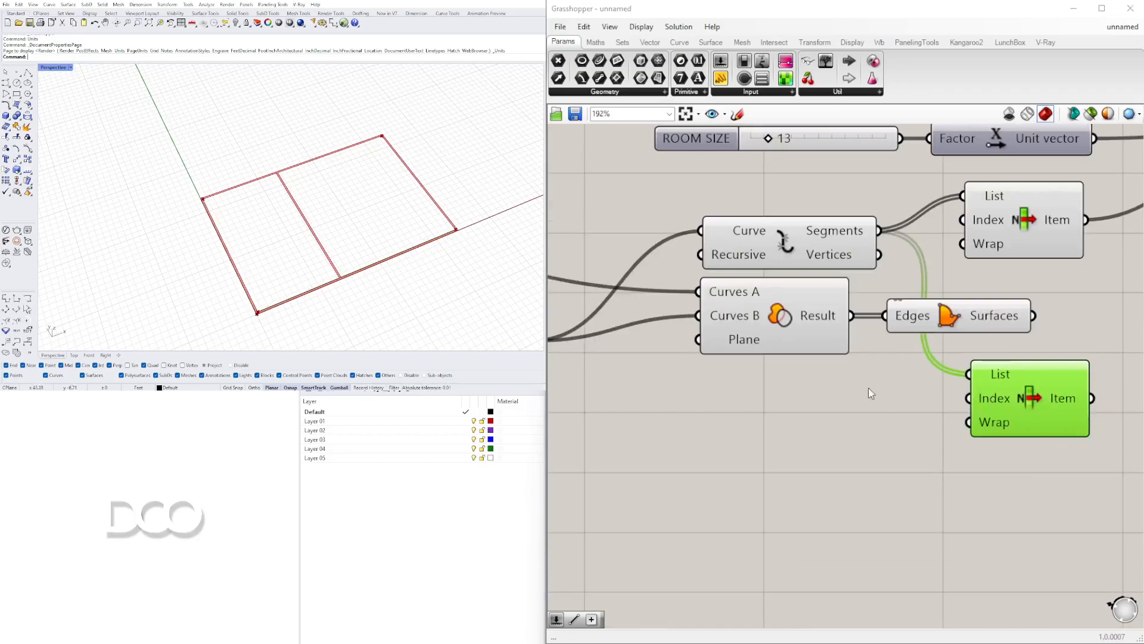
double_click(799, 431)
type("XZ")
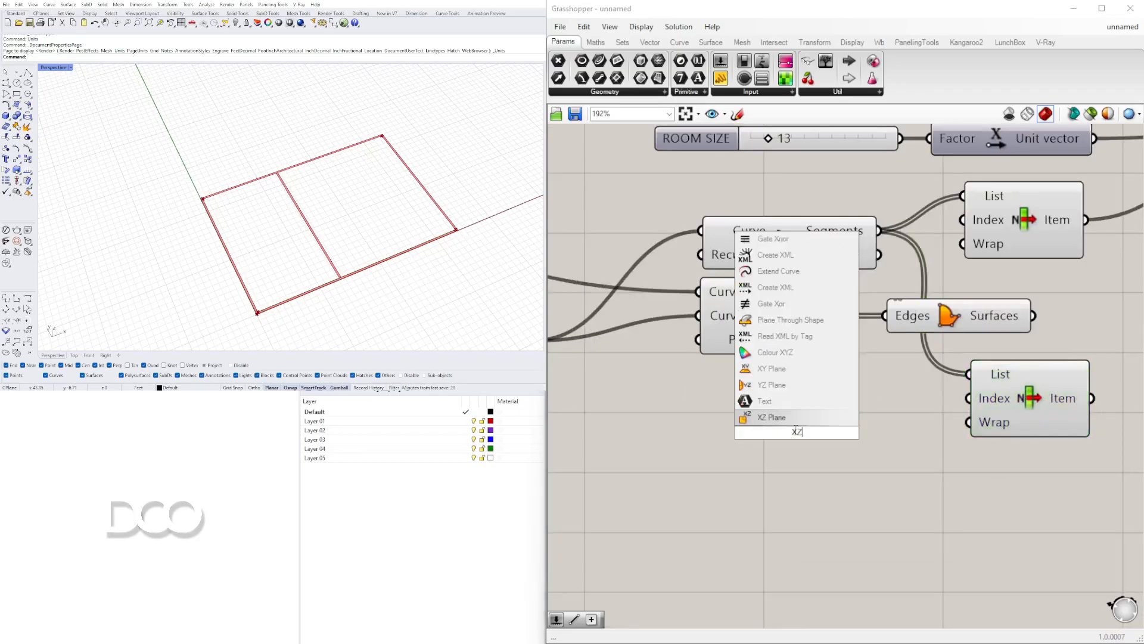
left_click(787, 417)
left_click_drag(862, 431, 944, 408)
left_click_drag(789, 435, 809, 430)
left_click(1034, 405)
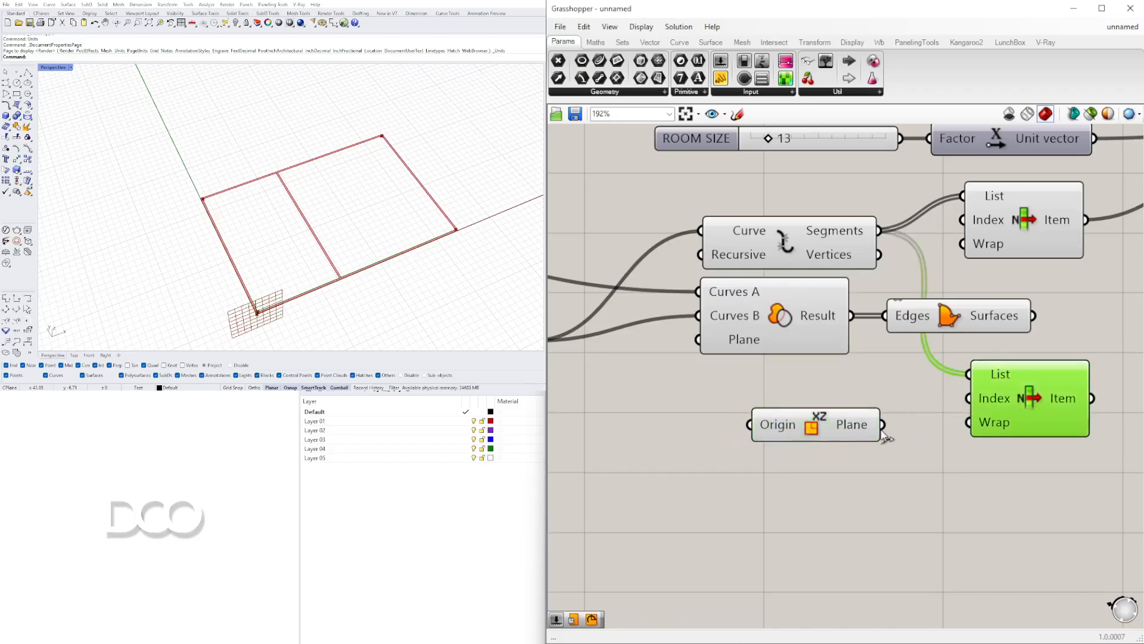
left_click_drag(882, 428, 929, 418)
right_click_drag(850, 432, 674, 414)
scroll(674, 415, "down", 1)
left_click_drag(675, 417, 1070, 396)
left_click(808, 387)
- Add a curve midpoint component and connect the second List Item's Item output to its Curve input
double_click(939, 373)
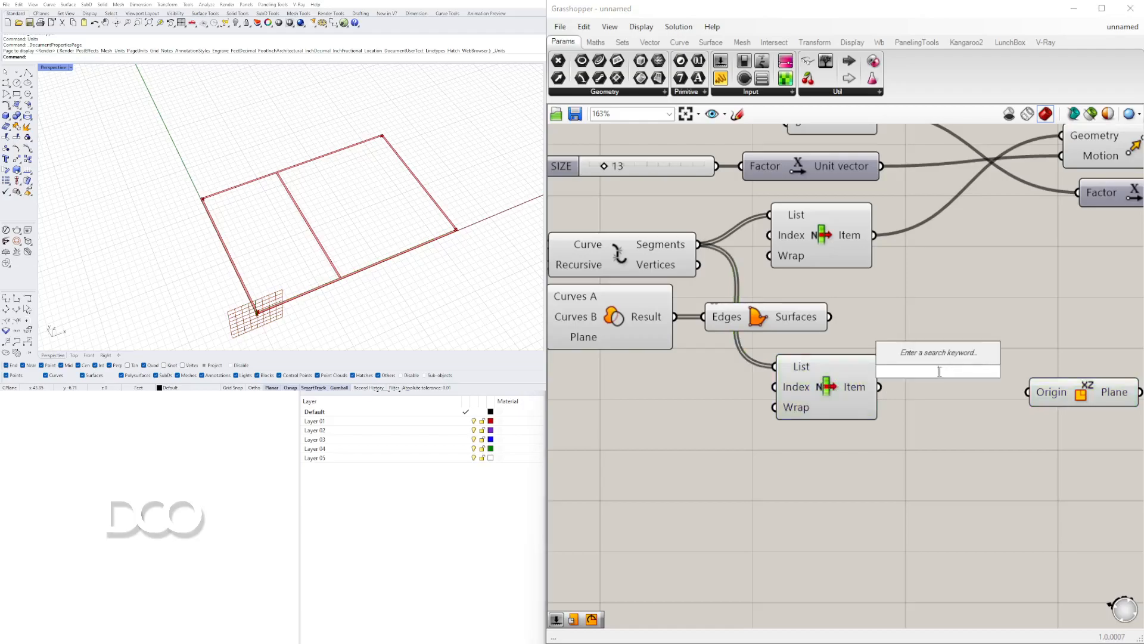
type("mid")
left_click(933, 357)
left_click_drag(919, 375, 957, 378)
left_click(865, 384)
right_click_drag(875, 412, 823, 399)
left_click_drag(829, 374, 859, 362)
right_click_drag(946, 380, 844, 381)
left_click_drag(814, 368, 809, 376)
- Try the curve midpoint as the XZ Plane's Origin, and delete the XZ Plane component
right_click_drag(939, 398, 852, 399)
left_click_drag(855, 386, 914, 381)
left_click_drag(798, 374, 858, 365)
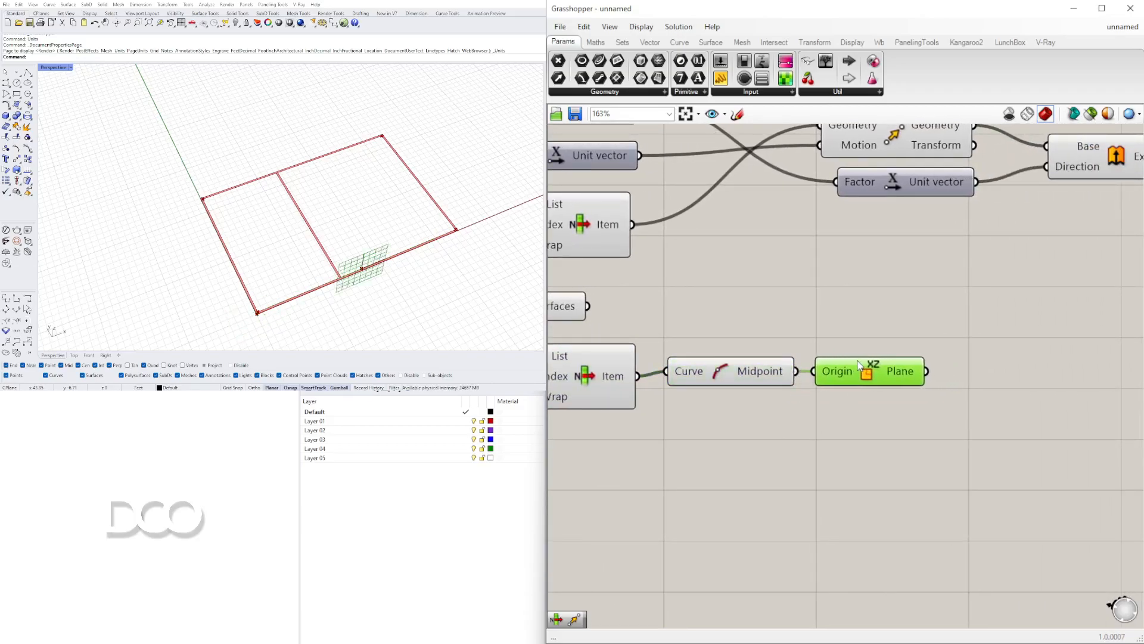
key("Delete")
- Add a YZ Plane component, connect the curve's Midpoint to its Origin, and line it up with the midpoint component
double_click(869, 370)
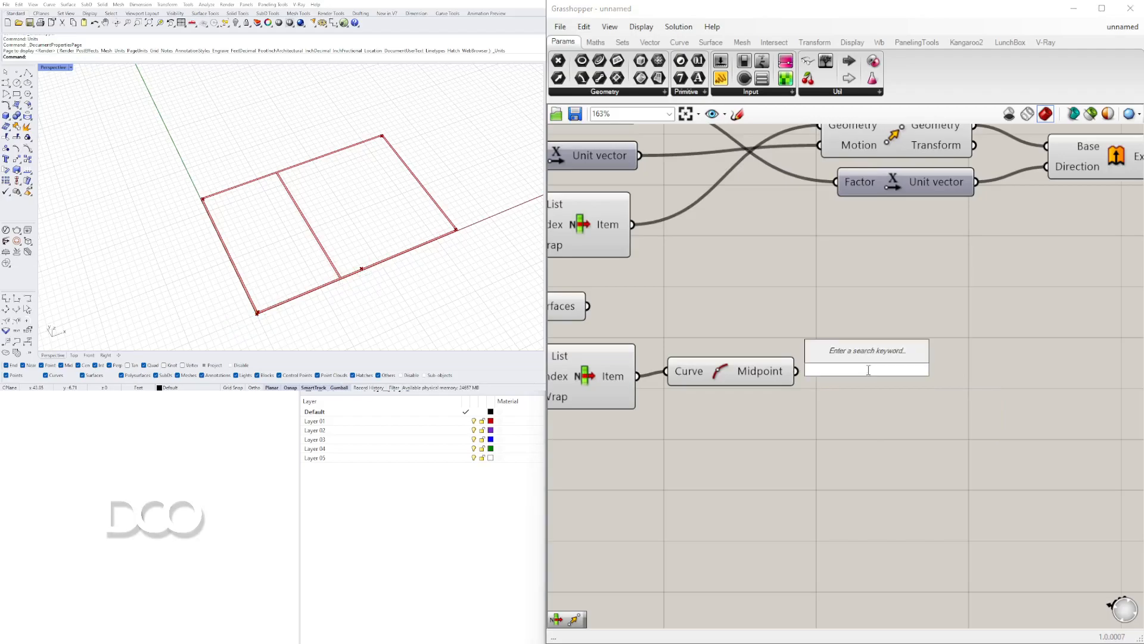
type("yz")
key("Return")
left_click_drag(802, 371, 825, 372)
left_click_drag(859, 367, 859, 370)
left_click_drag(909, 403, 724, 344)
left_click_drag(727, 362, 727, 374)
left_click(746, 354)
- Add a Mirror component near the Extrude component and connect the YZ Plane to its Plane input
scroll(773, 326, "down", 3)
scroll(947, 268, "up", 1)
right_click_drag(960, 247, 859, 306)
left_click(851, 288)
double_click(825, 409)
type("MIR")
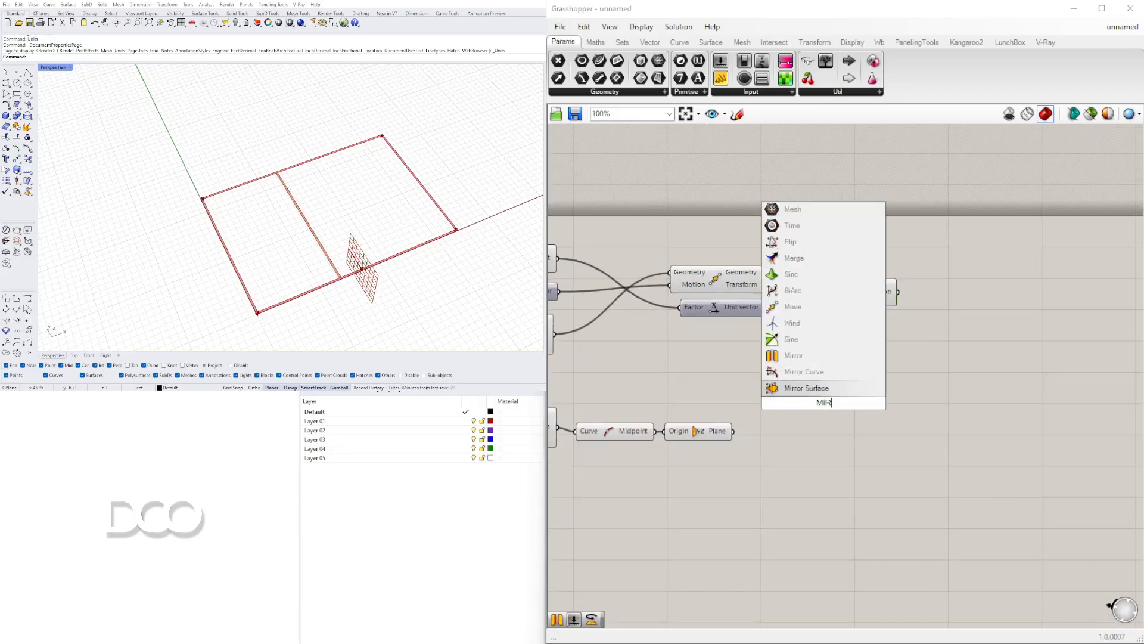
left_click(793, 355)
left_click_drag(816, 403, 903, 395)
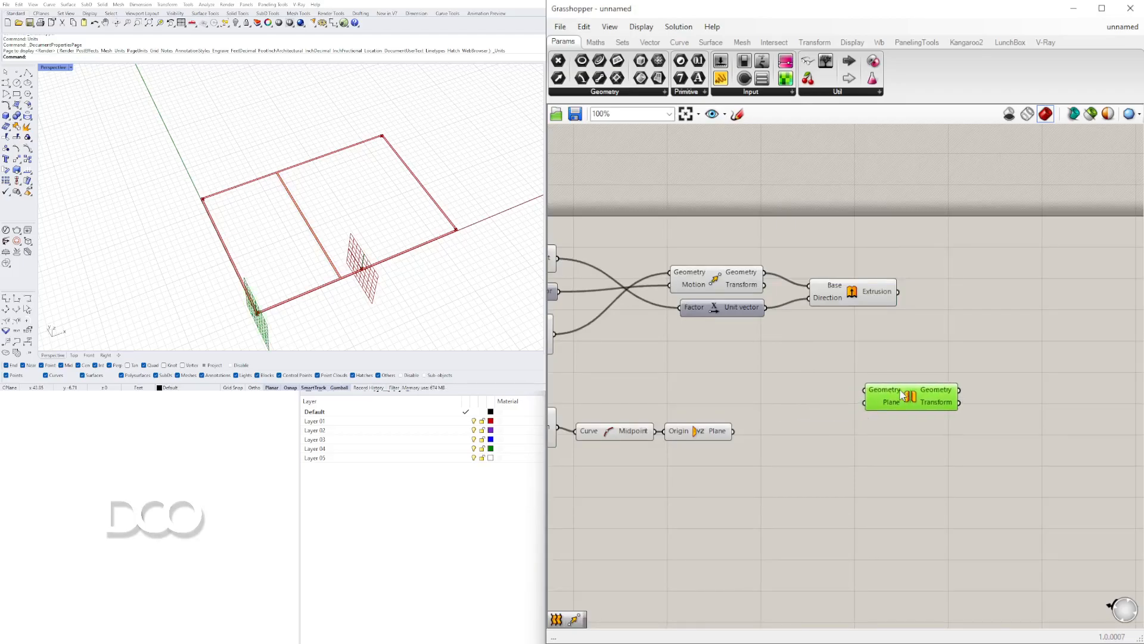
right_click_drag(749, 420, 837, 401)
left_click_drag(882, 381, 979, 359)
right_click_drag(1013, 347, 842, 386)
left_click_drag(851, 373, 929, 317)
- Connect the partition wall's Extrusion to the Mirror's Geometry input and place the Mirror beside the Extrude component
left_click(829, 285)
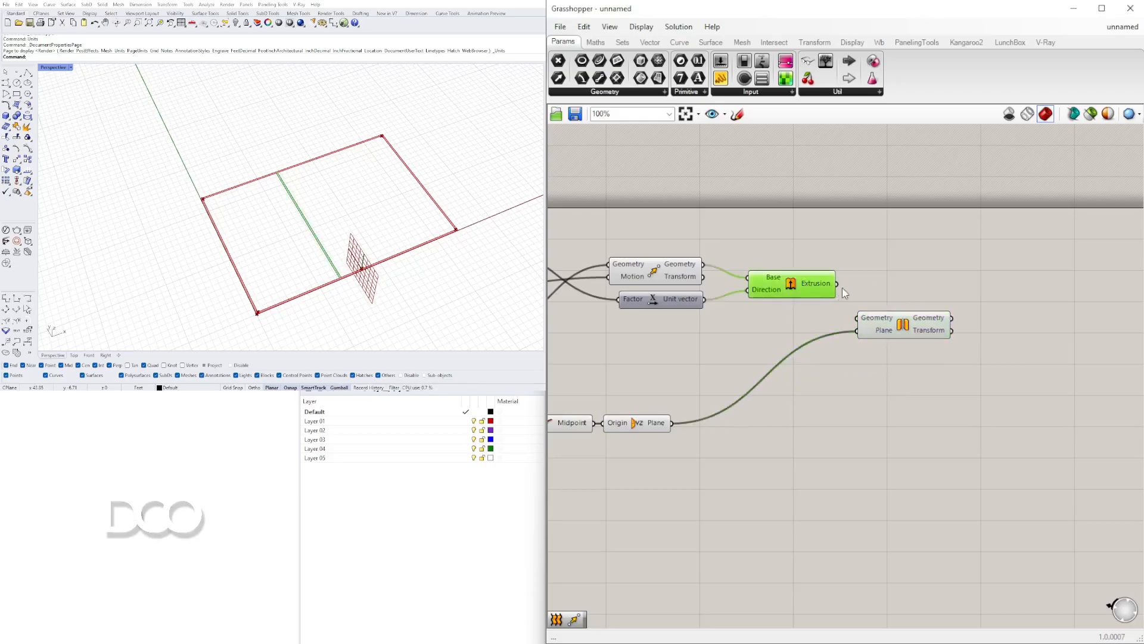
left_click_drag(837, 284, 900, 315)
left_click(862, 320)
left_click(904, 330)
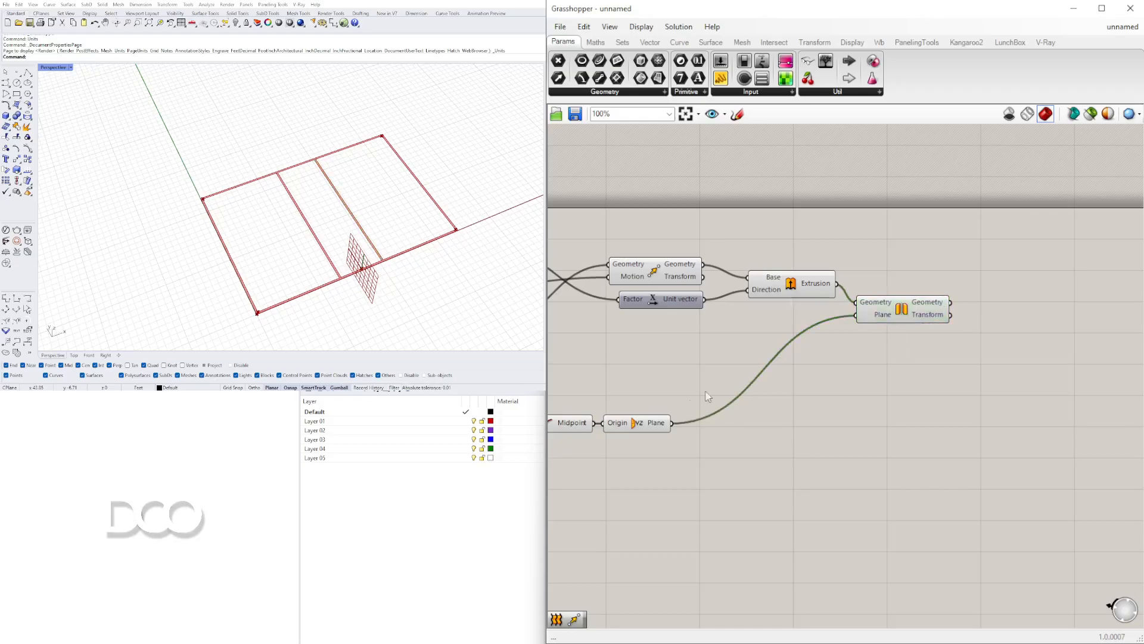
- Move the mirror plane components up under the first List Item and place the Boundary Surfaces component below them
right_click_drag(603, 401, 867, 398)
scroll(782, 409, "down", 1)
scroll(900, 443, "up", 1)
left_click_drag(921, 452, 780, 360)
left_click_drag(675, 378, 689, 431)
left_click(786, 429)
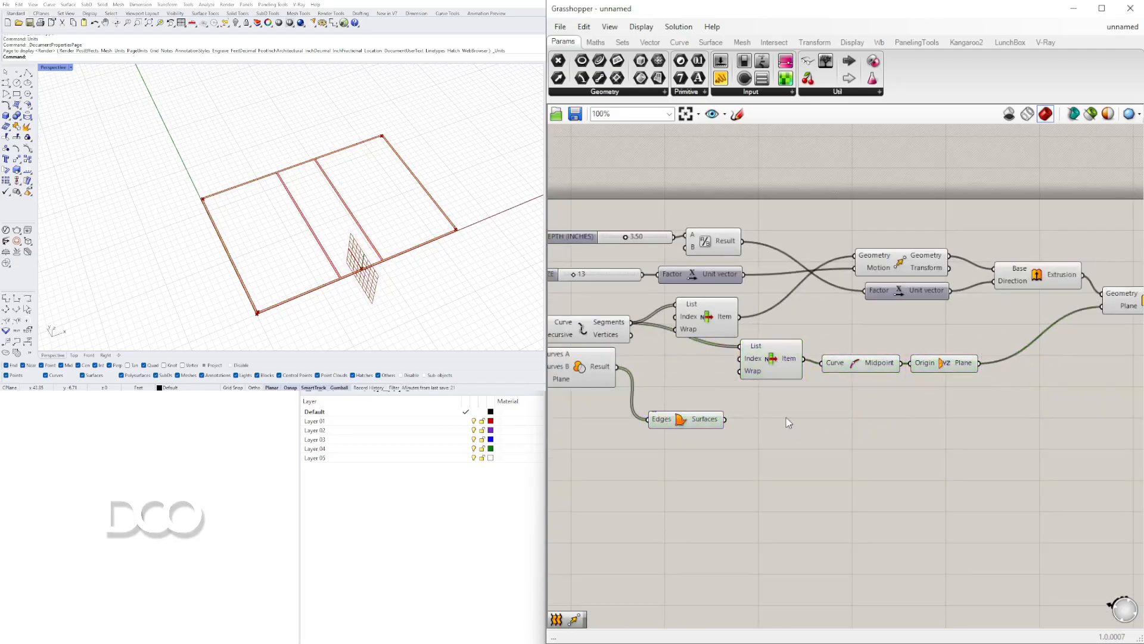
left_click_drag(1010, 404, 754, 360)
left_click_drag(754, 360, 693, 362)
left_click_drag(687, 420, 716, 413)
left_click(739, 389)
- Set the ROOM SIZE slider to 10
right_click_drag(739, 386, 885, 404)
scroll(885, 404, "down", 3)
right_click_drag(743, 424, 784, 406)
scroll(822, 319, "up", 7)
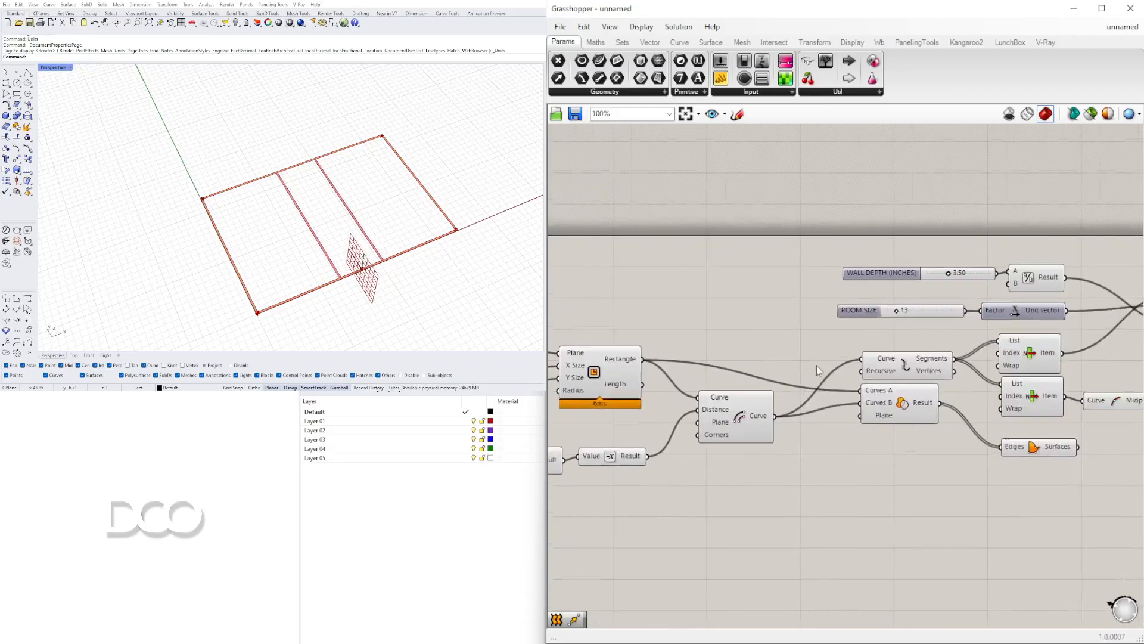
scroll(882, 339, "up", 3)
left_click_drag(885, 360, 874, 361)
- Set the rectangle's X slider to 40
scroll(842, 308, "down", 6)
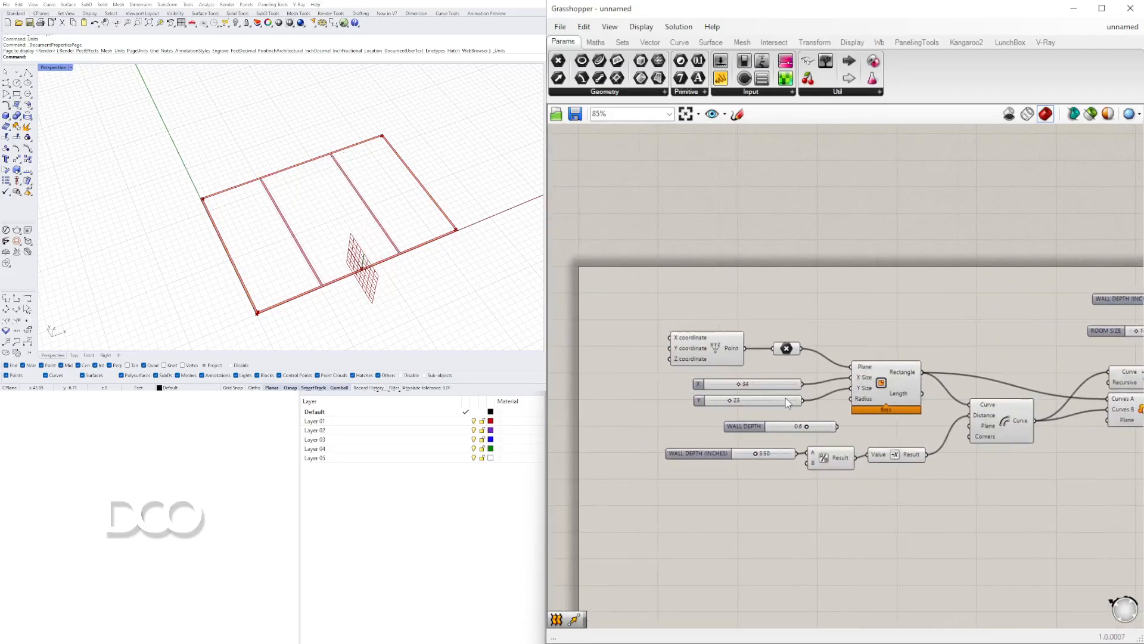
scroll(727, 355, "up", 5)
left_click_drag(727, 354, 738, 354)
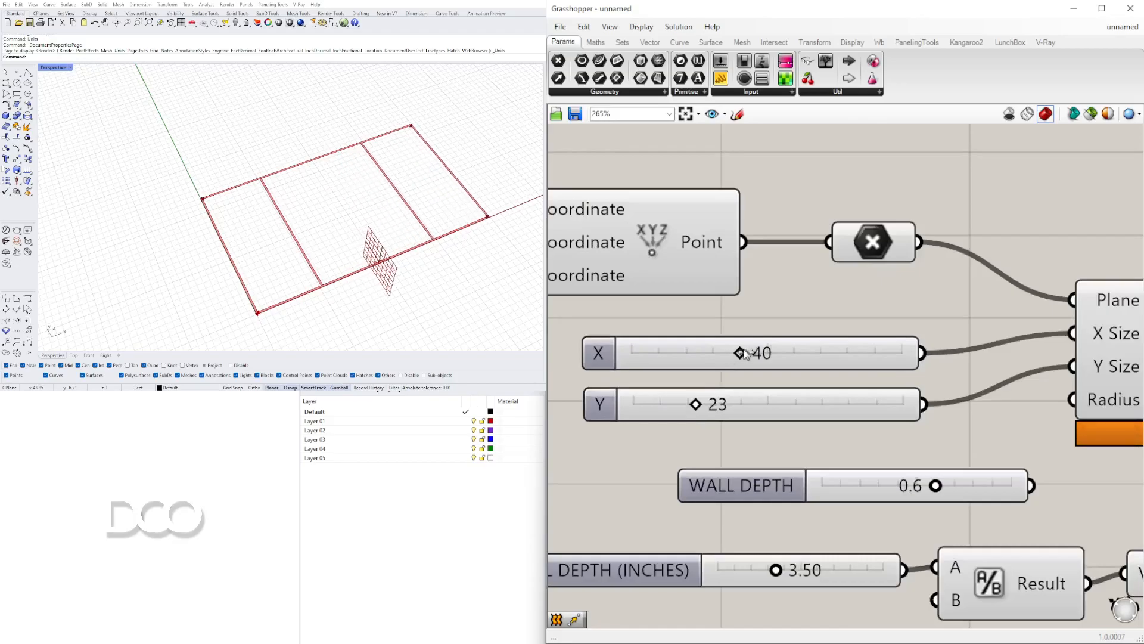
scroll(738, 354, "down", 6)
- Examine the original and mirrored partition walls in the viewport by selecting the Mirror and Extrude components
scroll(784, 380, "up", 4)
left_click(723, 386)
right_click_drag(830, 407, 675, 418)
left_click(931, 304)
left_click_drag(932, 305, 905, 305)
left_click(845, 288)
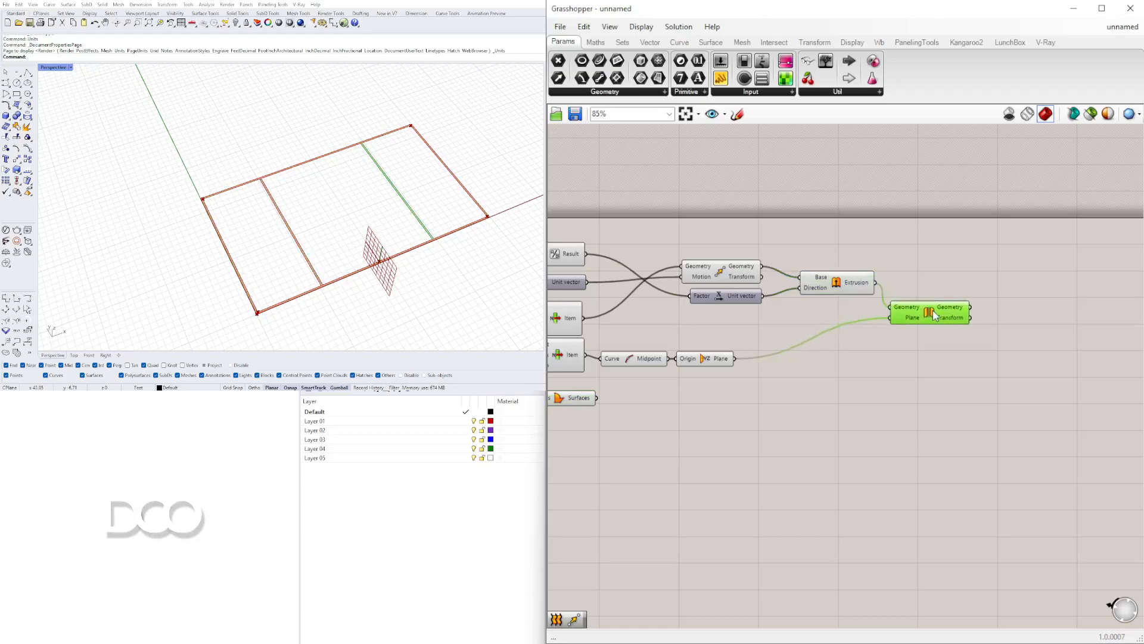
left_click(839, 291)
right_click_drag(266, 240, 354, 255)
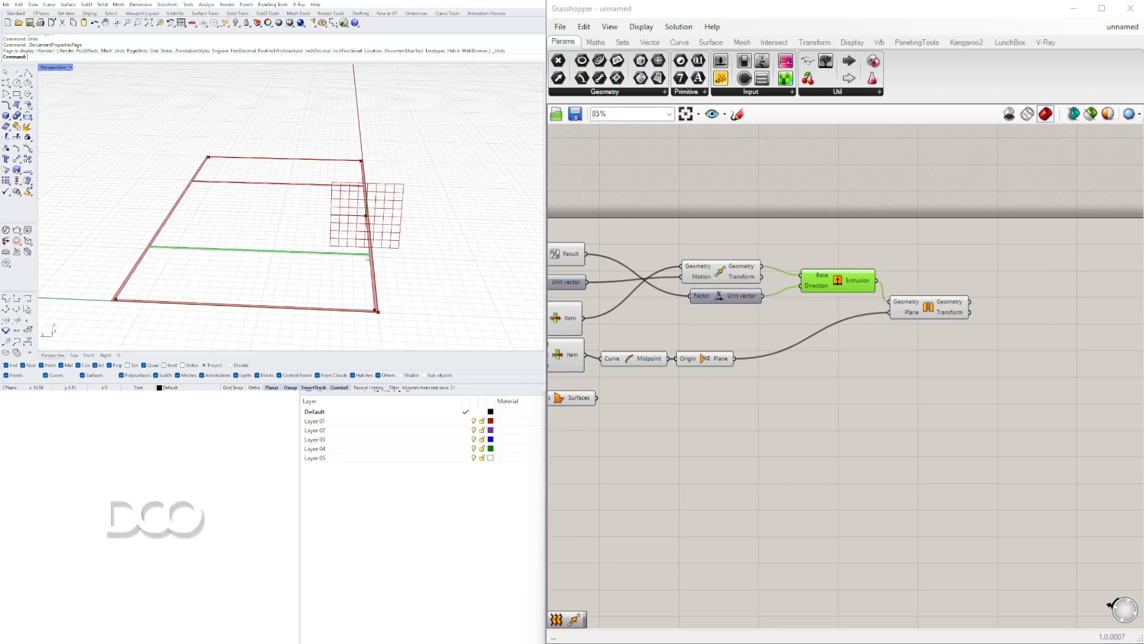
right_click_drag(367, 257, 233, 222)
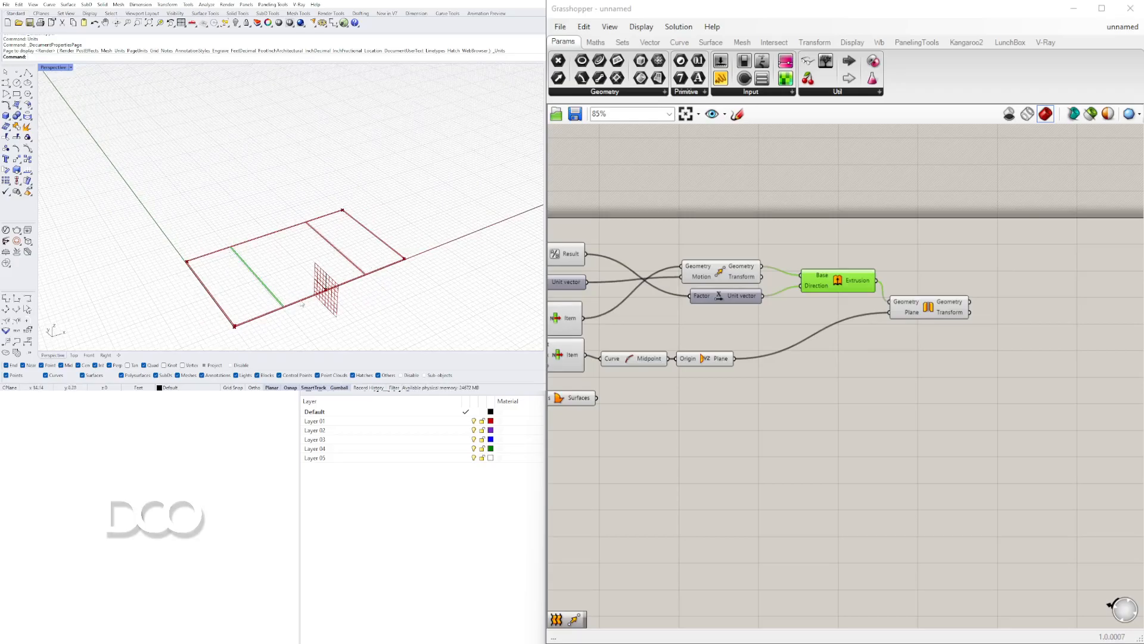
- Move the Extrude and Mirror components up and closer to the Move component
left_click_drag(934, 306, 938, 298)
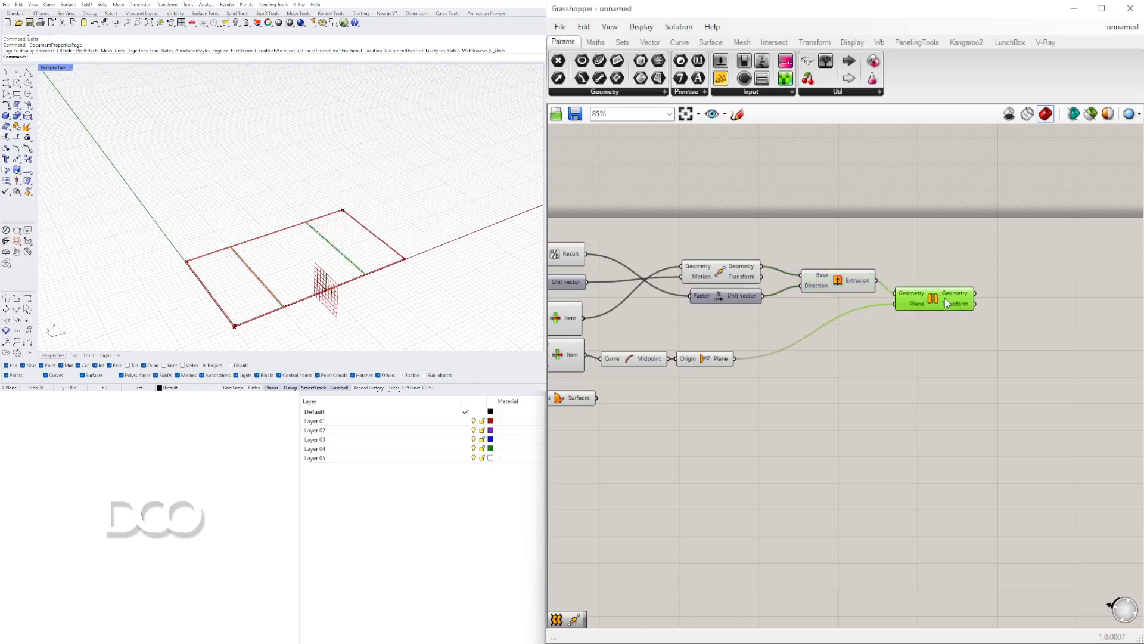
left_click_drag(828, 283, 809, 272)
left_click(947, 298)
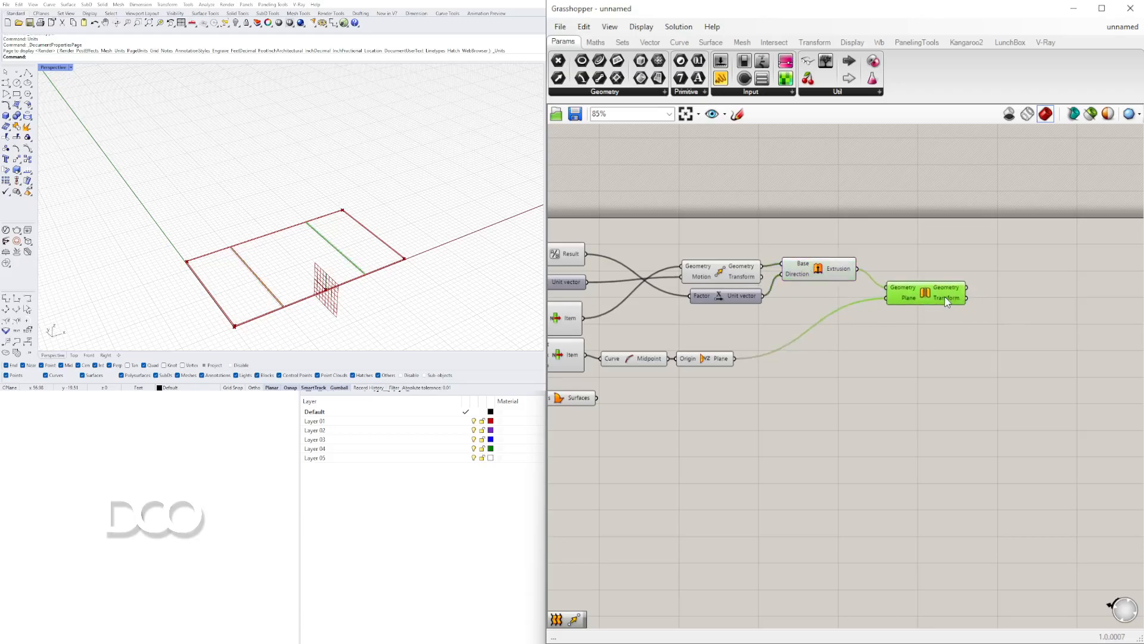
right_click_drag(767, 329, 925, 319)
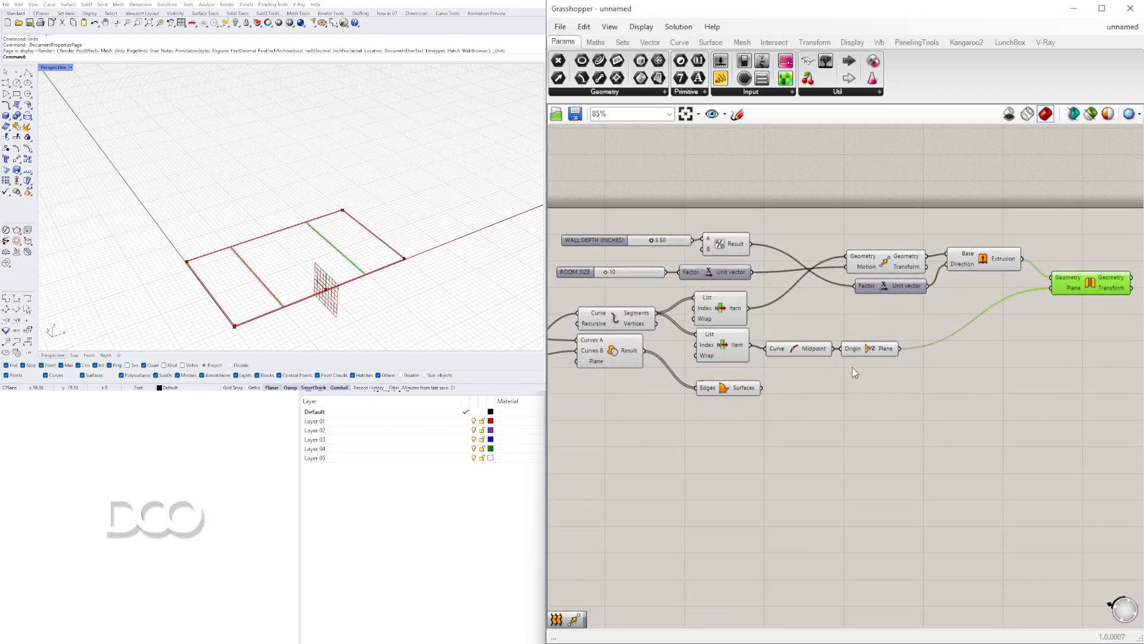
right_click_drag(790, 324, 897, 366)
left_click(490, 556)
right_click_drag(260, 272, 363, 316)
- Add an Extrude component beside the outer wall's Boundary Surfaces component
right_click_drag(852, 437, 852, 406)
left_click(839, 398)
scroll(892, 435, "up", 1)
double_click(894, 435)
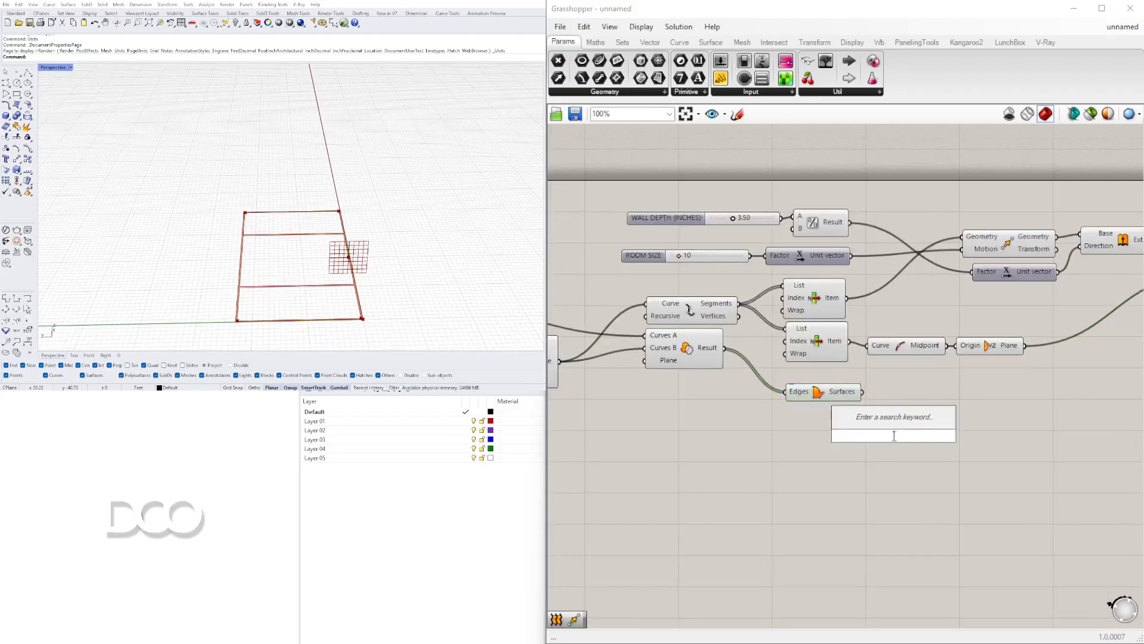
double_click(919, 424)
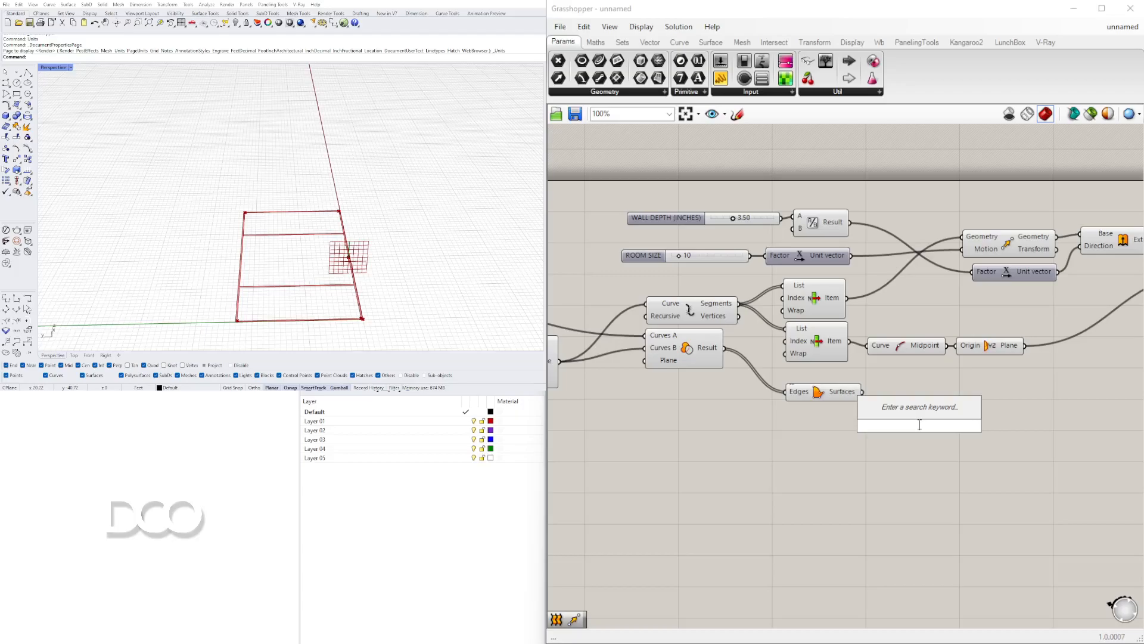
left_click(818, 398)
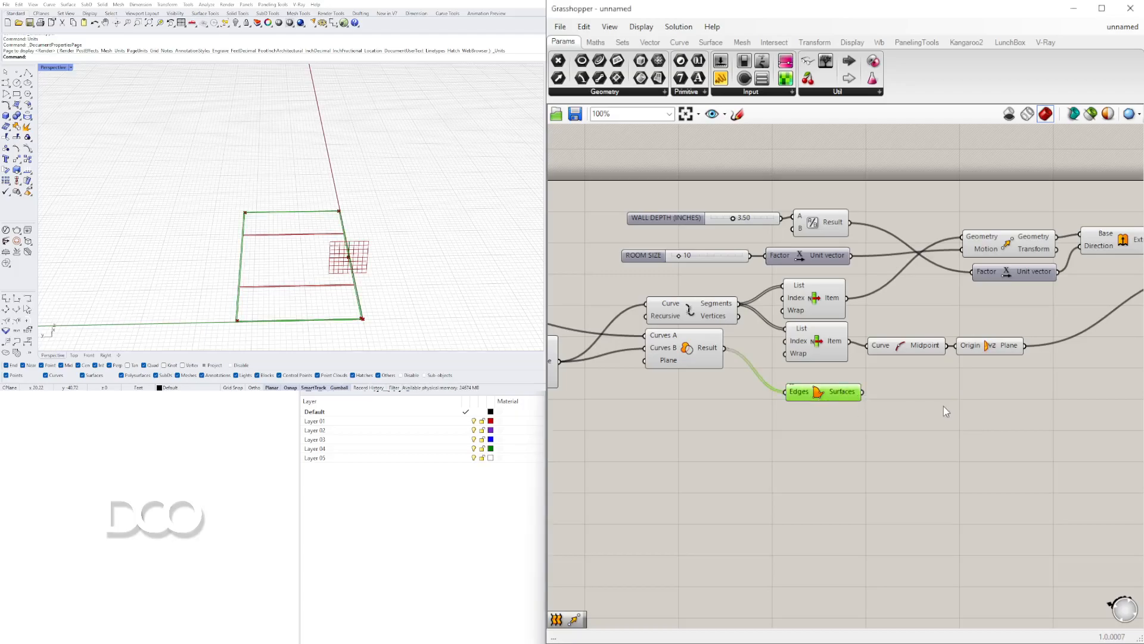
double_click(944, 407)
type("extrude")
left_click(917, 386)
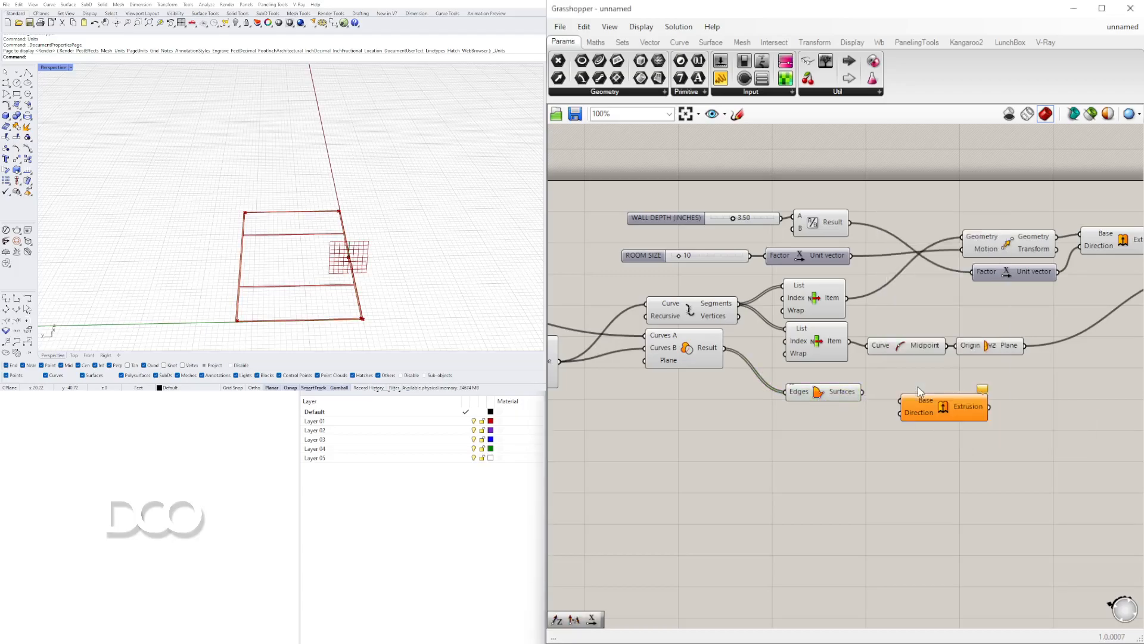
- Add a Unit Z component, wire it to the new Extrude's Direction, and connect the boundary surfaces to its Base
double_click(835, 455)
type("z")
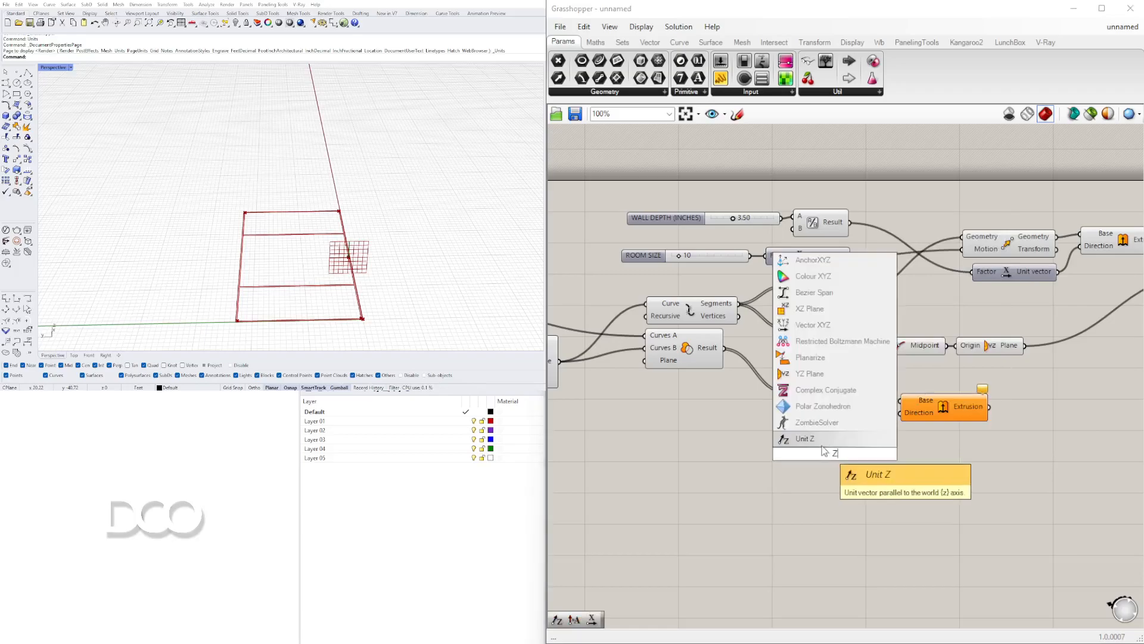
left_click(823, 439)
left_click_drag(833, 453, 820, 423)
left_click_drag(861, 392, 901, 413)
- Add a number slider set to 12 and connect it to the Unit Z Factor to set the outer wall height
double_click(696, 439)
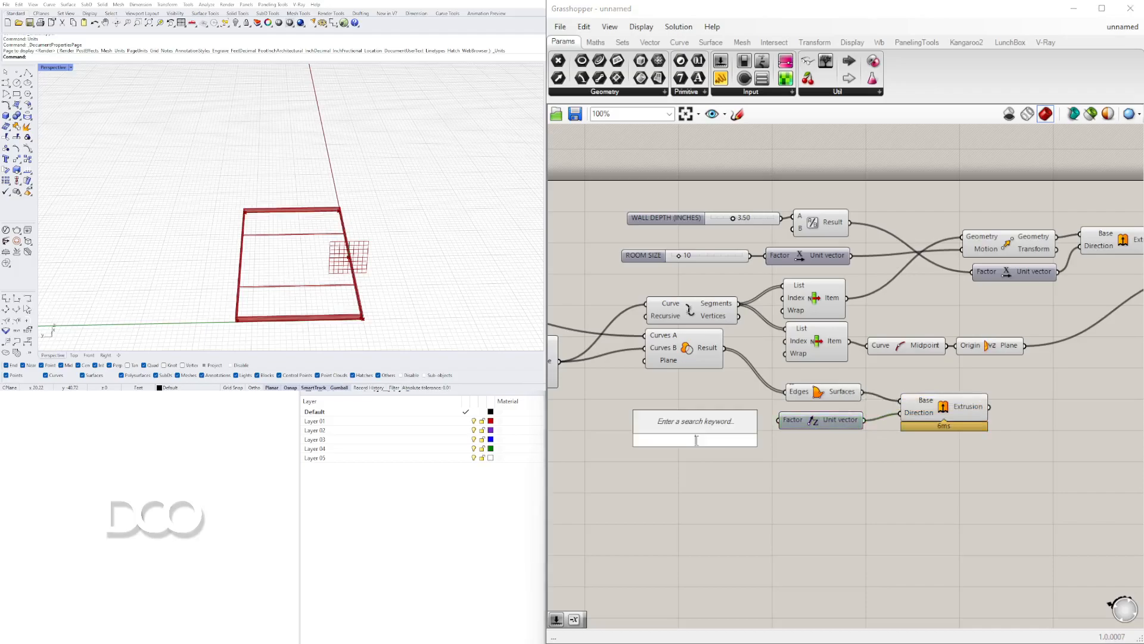
type("12")
key("Return")
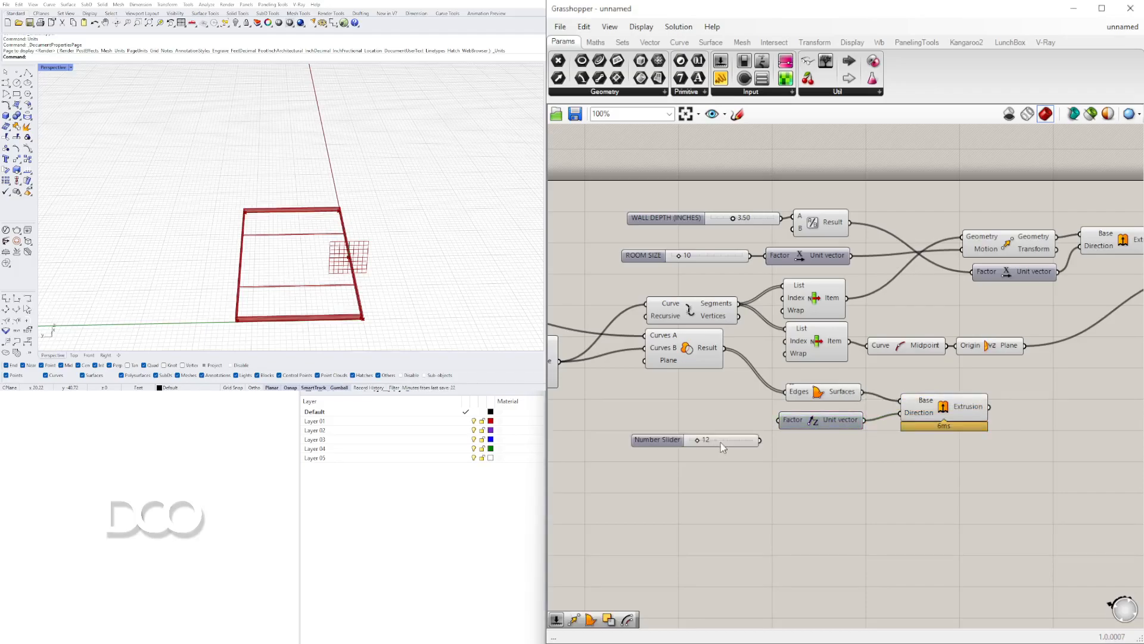
mouse_move(758, 440)
left_mouse_down()
mouse_move(778, 420)
mouse_move(752, 423)
left_mouse_up()
scroll(704, 421, "up", 2)
right_click_drag(393, 269, 311, 295)
scroll(663, 385, "down", 4)
right_click_drag(733, 440, 782, 410)
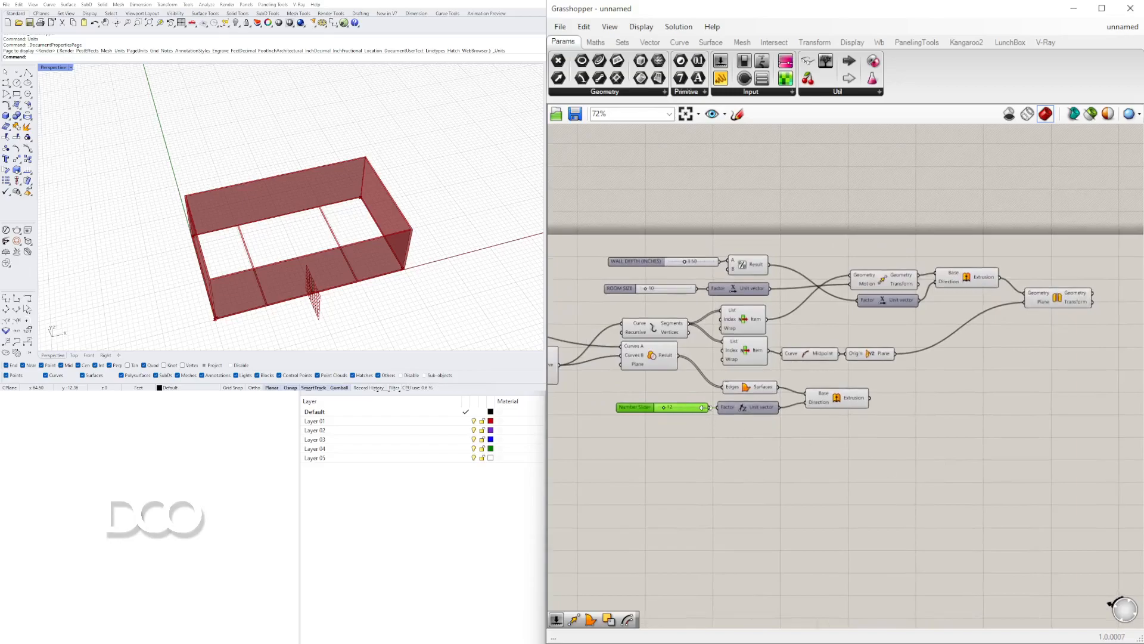
- Shift the height slider, Unit Z and Extrude components slightly, and turn off the preview of the Boundary Surfaces component
left_click_drag(864, 441, 660, 402)
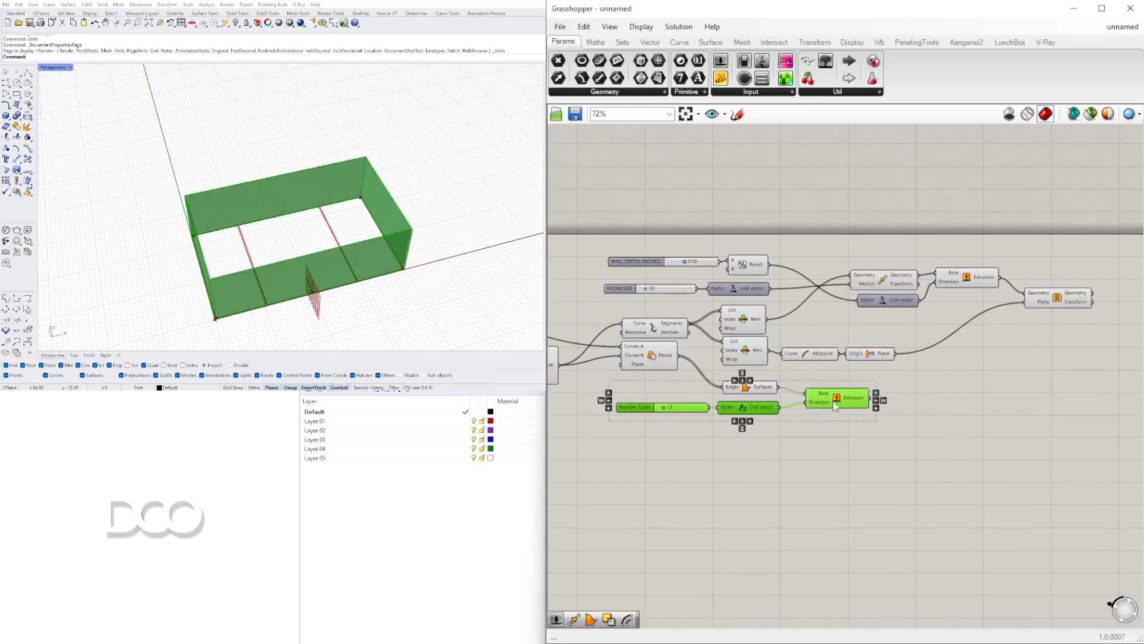
left_click_drag(834, 403, 858, 413)
left_click(820, 387)
right_click(742, 390)
left_click(750, 413)
- Duplicate the height slider, Unit Z and Extrude components below the partition's Extrude, and move the Mirror component farther downstream
left_click_drag(992, 459, 685, 403)
right_click_drag(869, 444, 747, 422)
left_click_drag(737, 397, 1006, 377, "alt")
left_click_drag(944, 278, 1047, 278)
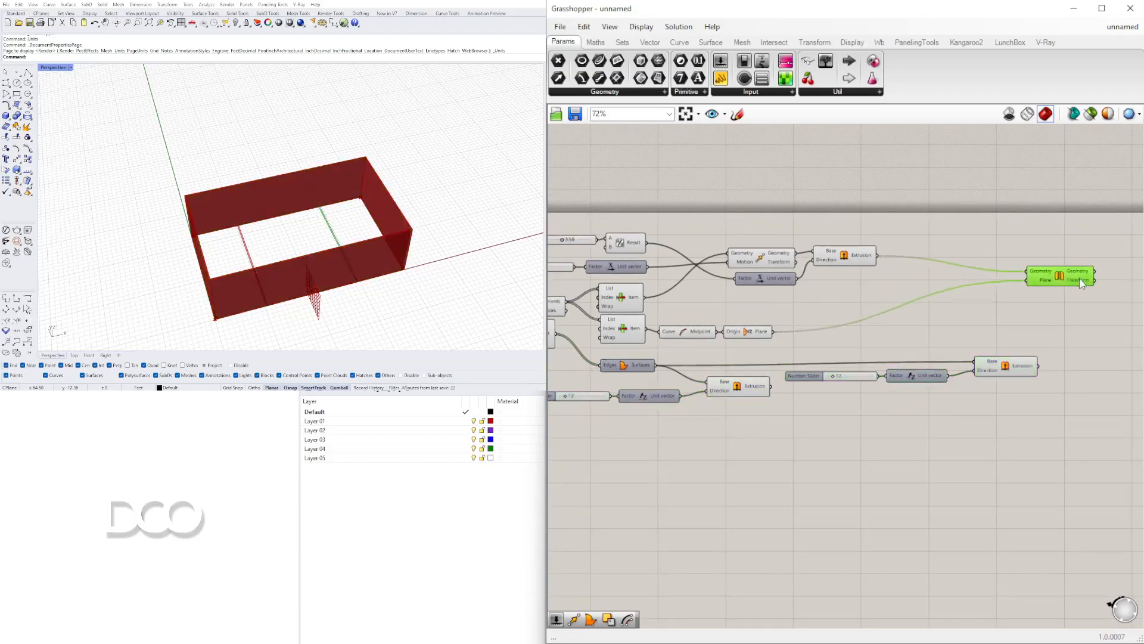
scroll(986, 286, "down", 2)
right_click_drag(1002, 314, 898, 321)
left_click_drag(907, 298, 978, 289)
- Connect the partition's Extrusion output to the Base of the duplicated vertical Extrude component
left_click(894, 331)
left_click_drag(739, 280, 818, 365)
left_click_drag(739, 275, 821, 370)
left_click(843, 381)
- Inspect the Offset, Explode, List Item and Move outputs in the viewport to locate the partition wall's base line
scroll(256, 267, "up", 3)
right_click_drag(257, 270, 353, 238)
right_click_drag(831, 395, 1132, 372)
scroll(776, 348, "up", 2)
left_click(635, 329)
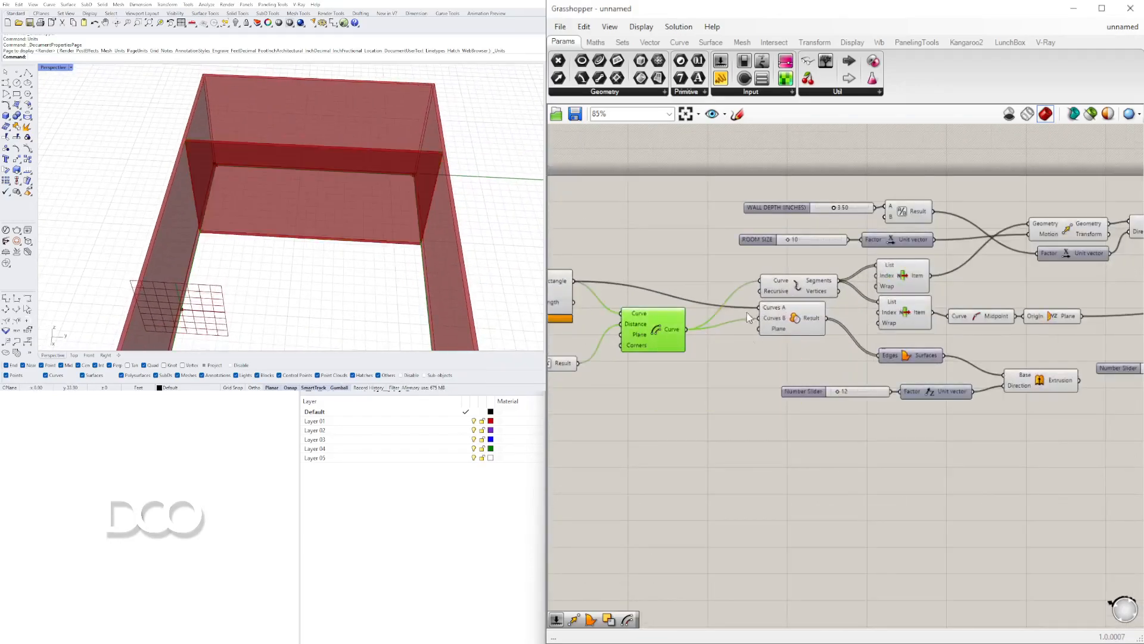
left_click(800, 289)
right_click_drag(907, 304, 840, 297)
left_click(837, 274)
left_click(840, 326)
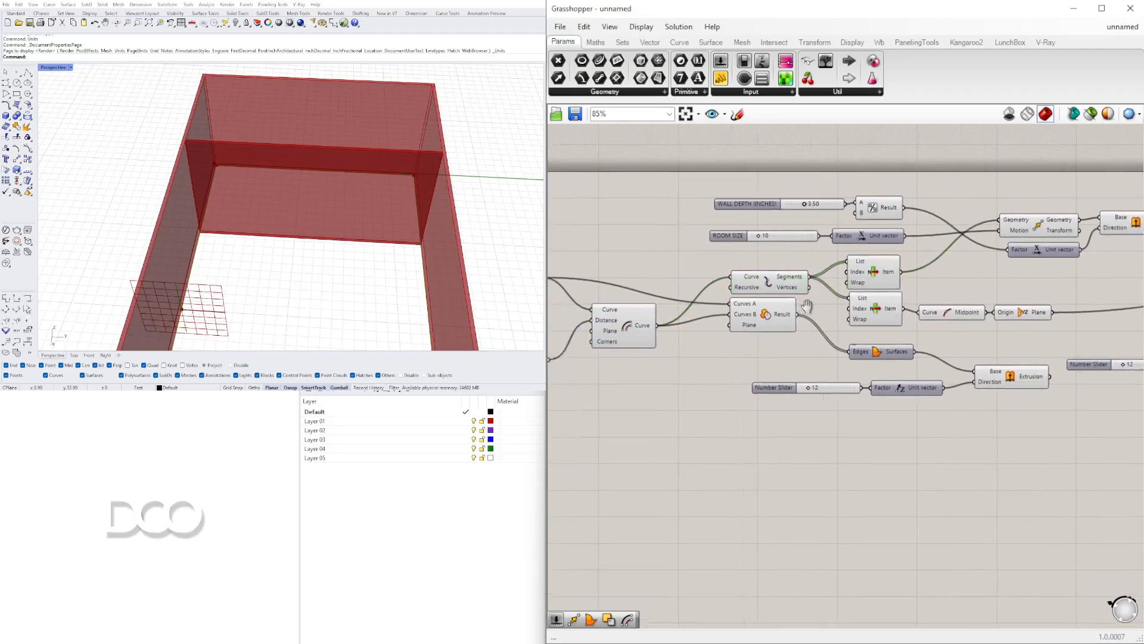
right_click_drag(1025, 289, 882, 292)
left_click(856, 225)
right_click_drag(453, 202, 453, 243)
scroll(337, 242, "up", 5)
right_click_drag(360, 217, 200, 256)
right_click_drag(899, 230, 816, 291)
scroll(809, 295, "up", 4)
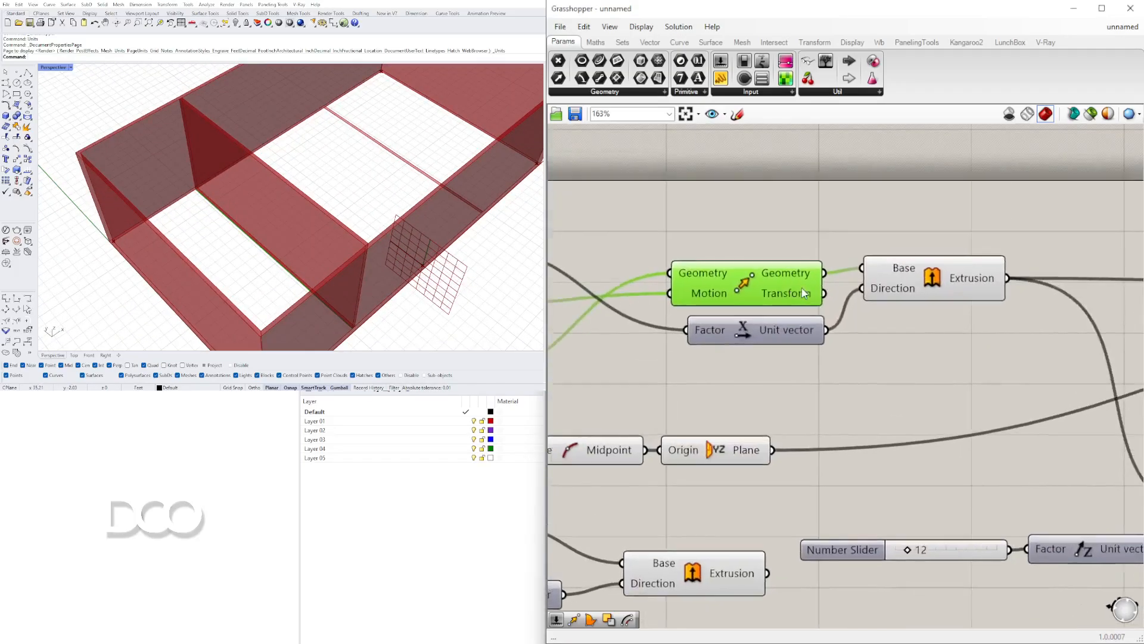
- Raise the partition's Move component slightly and review the whole definition with all components selected
scroll(808, 295, "down", 2)
left_click_drag(746, 289, 735, 265)
scroll(734, 266, "down", 5)
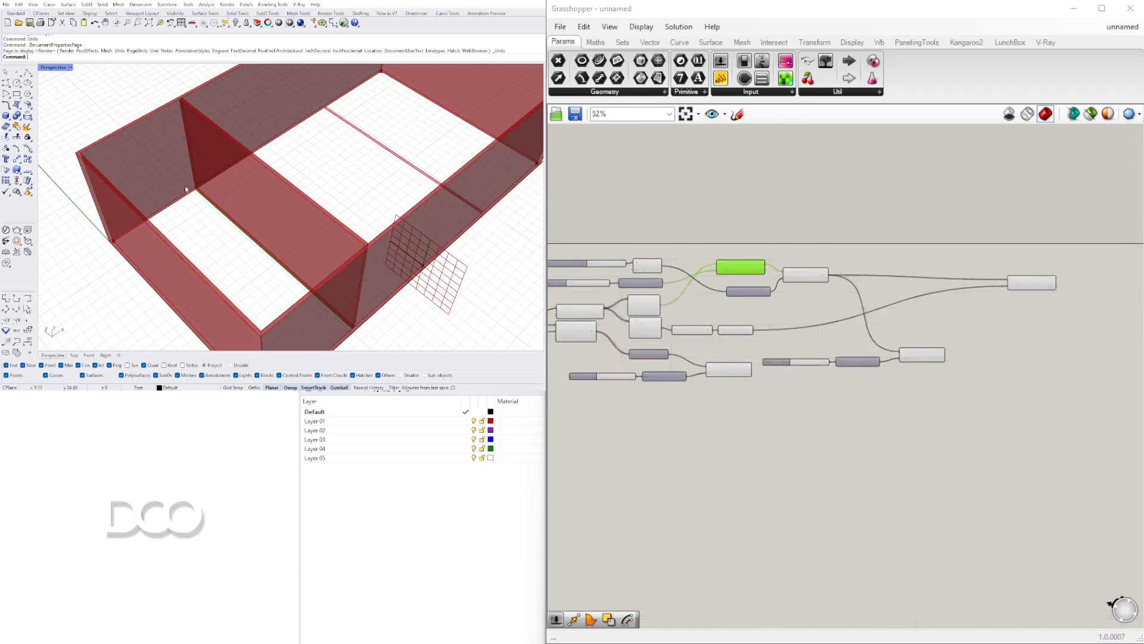
scroll(814, 352, "down", 4)
left_click_drag(999, 425, 552, 279)
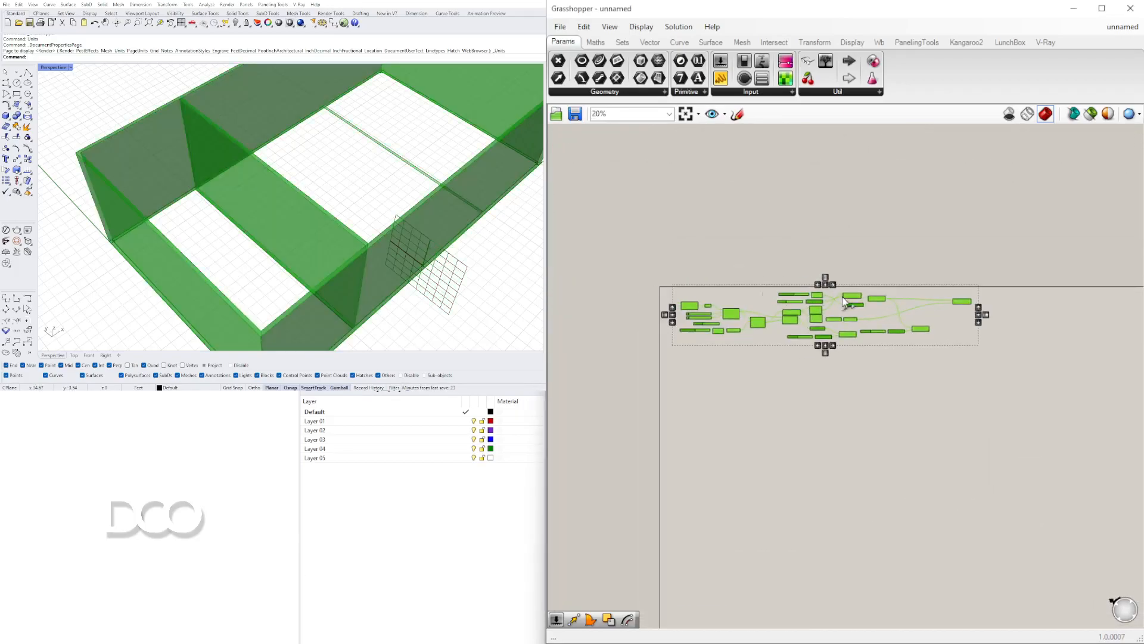
left_click(841, 281)
scroll(837, 298, "up", 5)
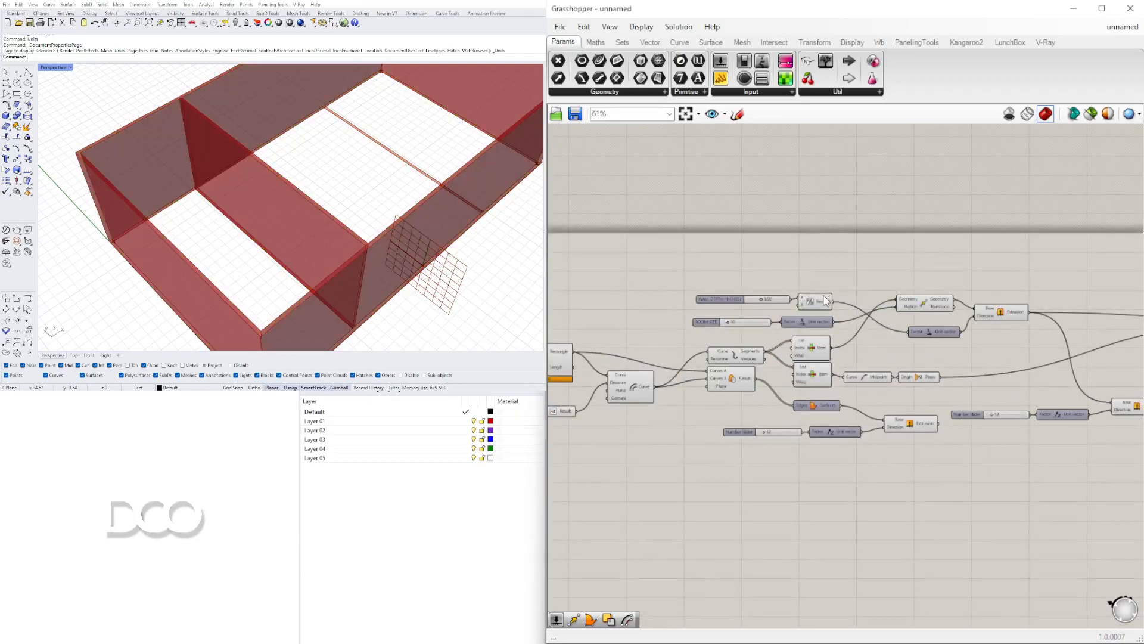
scroll(959, 280, "up", 3)
left_click(888, 327)
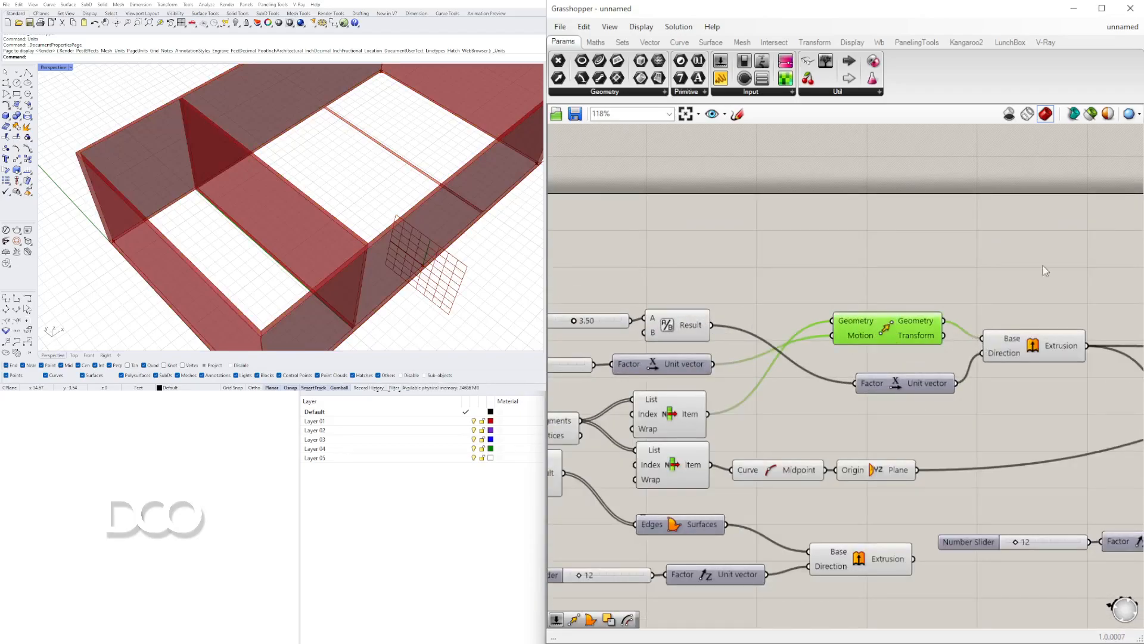
- Add an Evaluate Curve component above the partition's Extrude and feed its Curve input from the Move component's Geometry output
right_click_drag(945, 287, 788, 318)
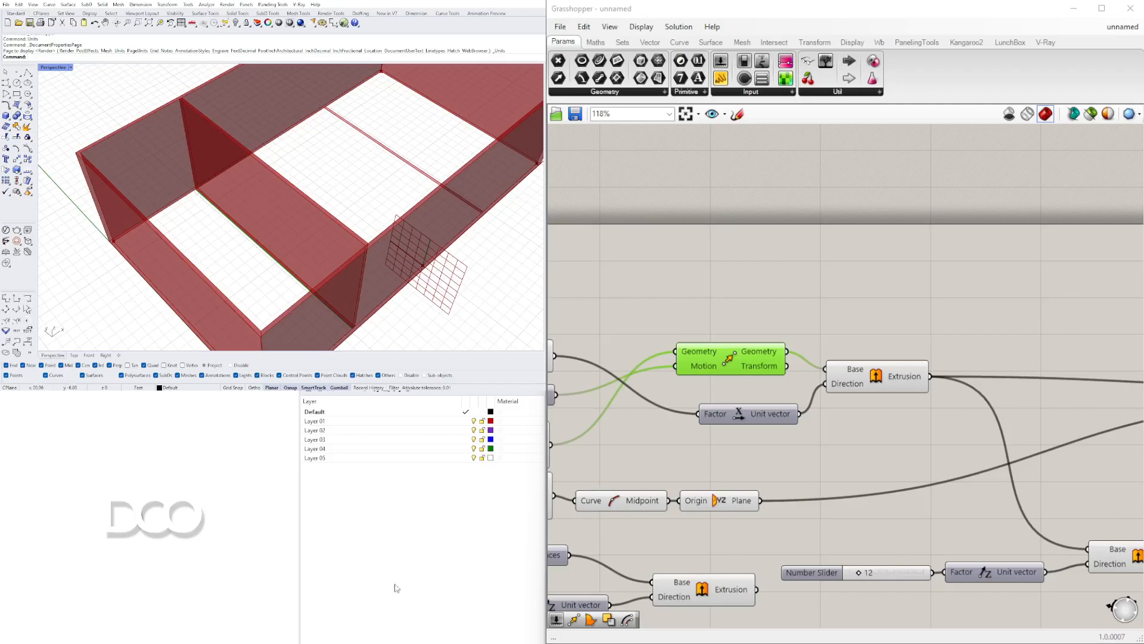
double_click(874, 298)
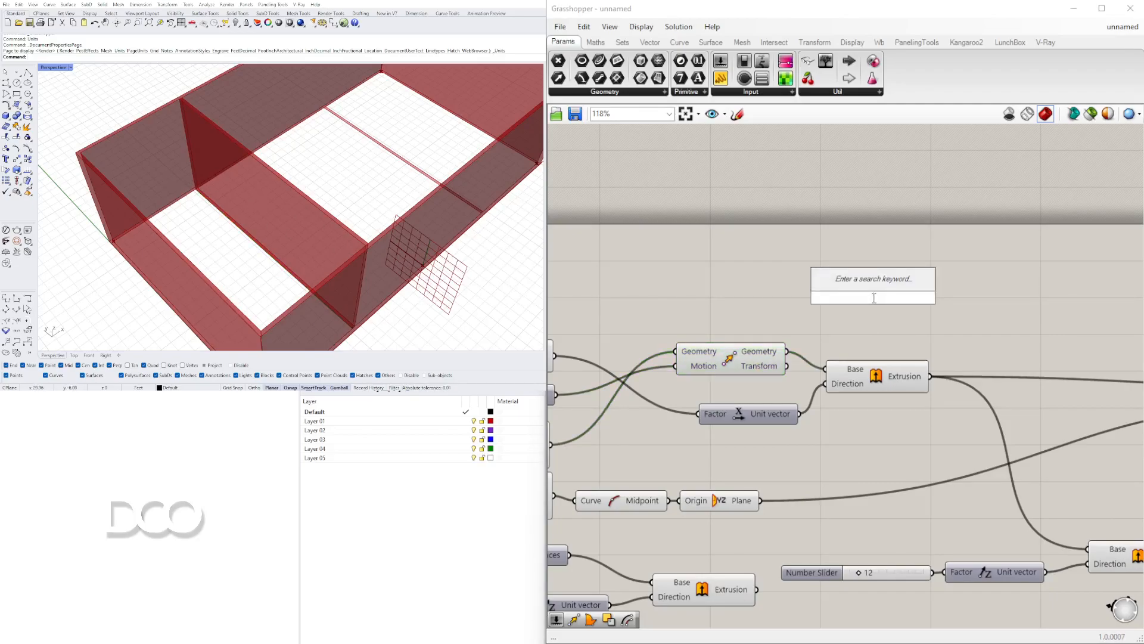
type("EVAL")
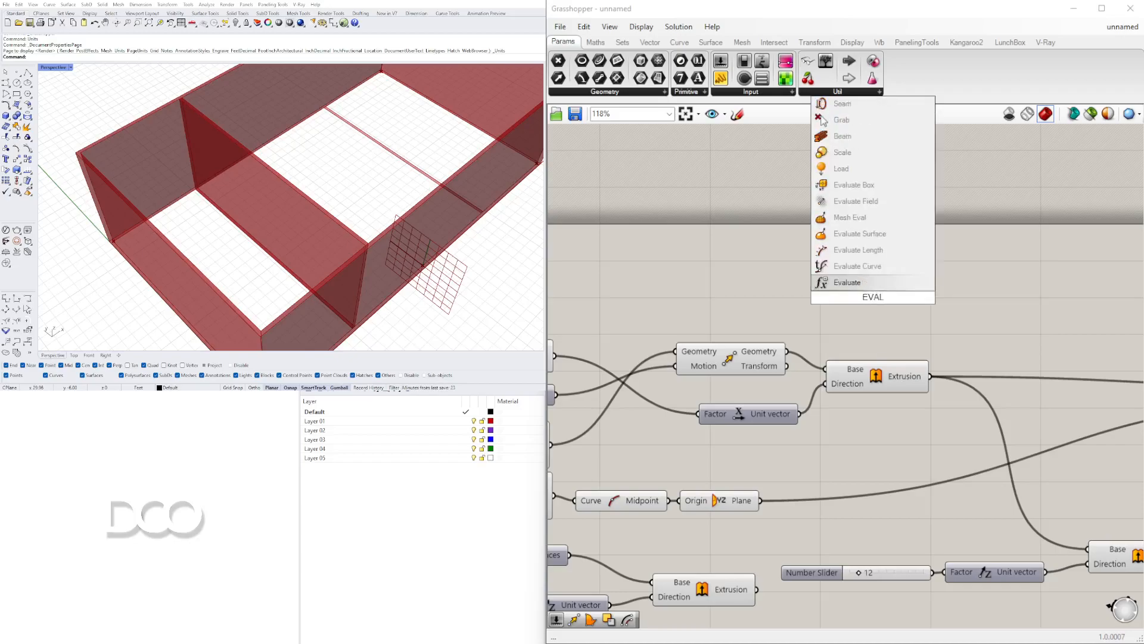
left_click(847, 266)
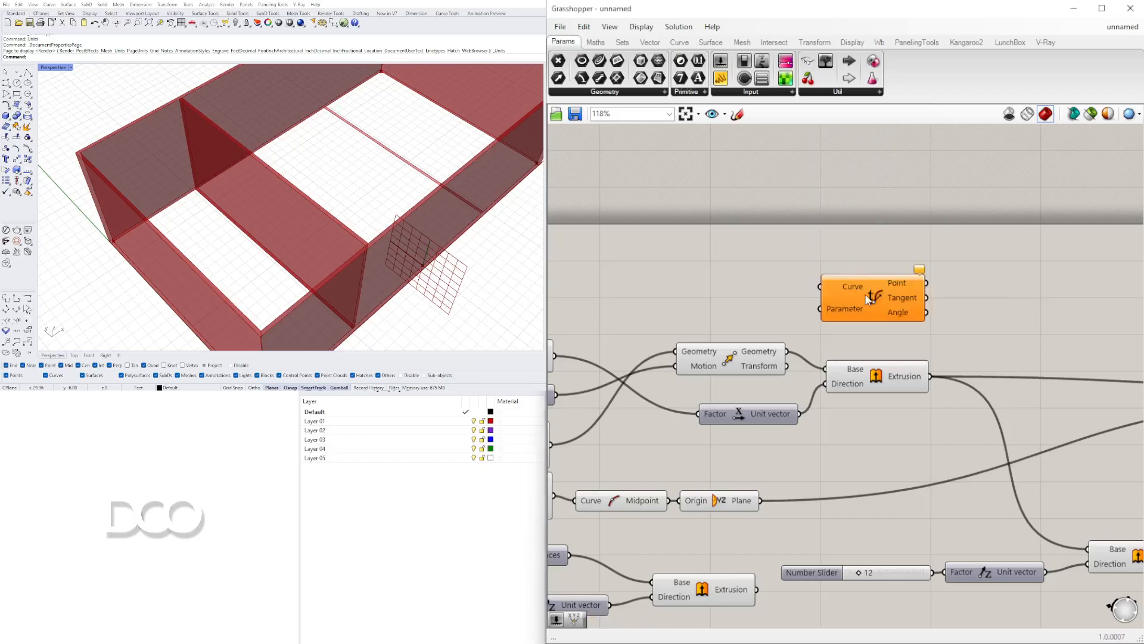
left_click(739, 355)
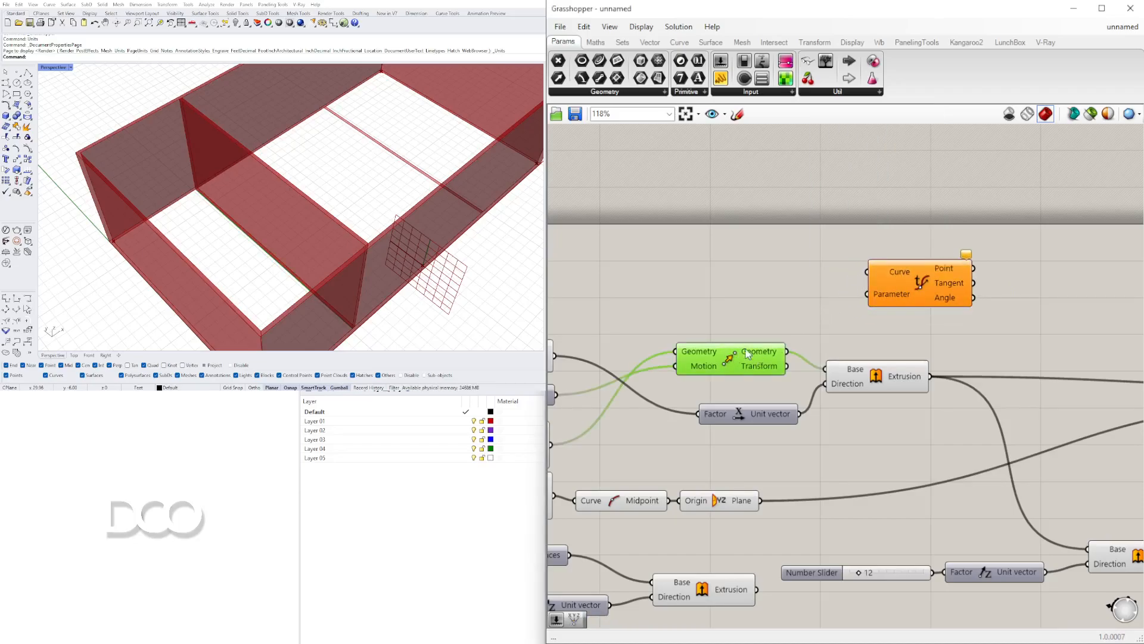
left_click_drag(785, 352, 867, 272)
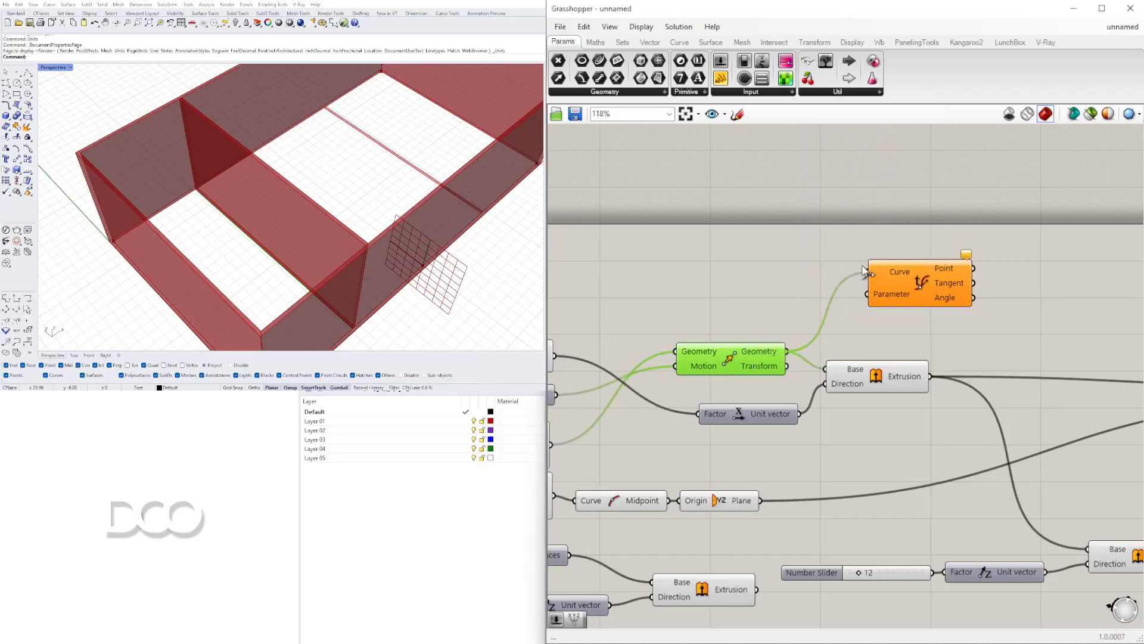
left_click(913, 282)
- Add a Construct Point component, wire its Point to Evaluate Curve's Parameter, and position it above the Move component
double_click(732, 294)
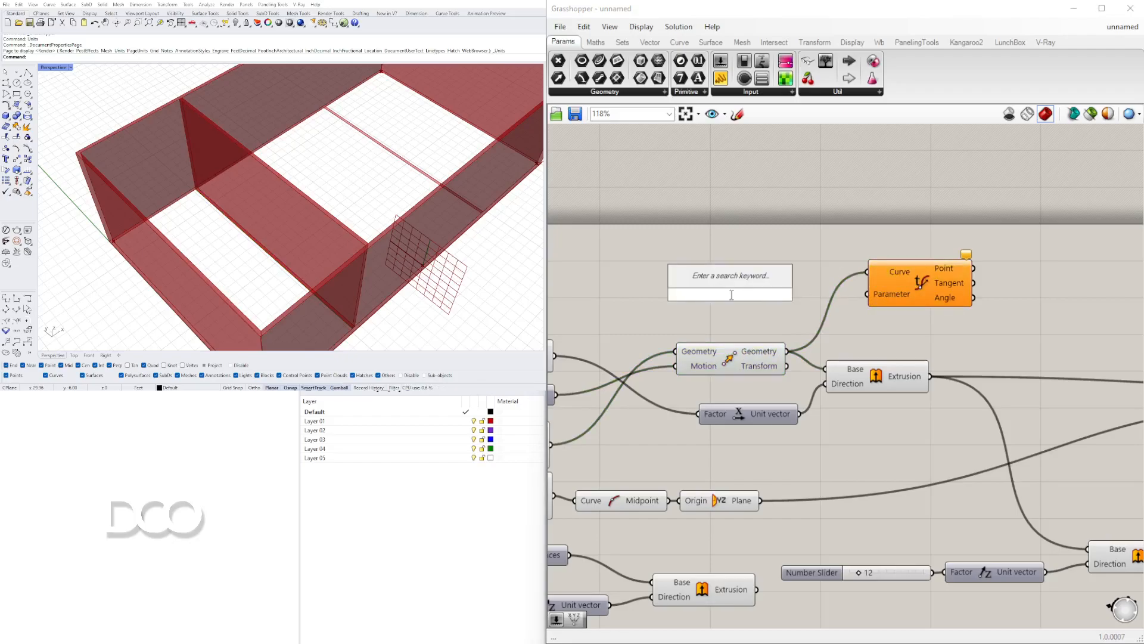
type("CONSTR")
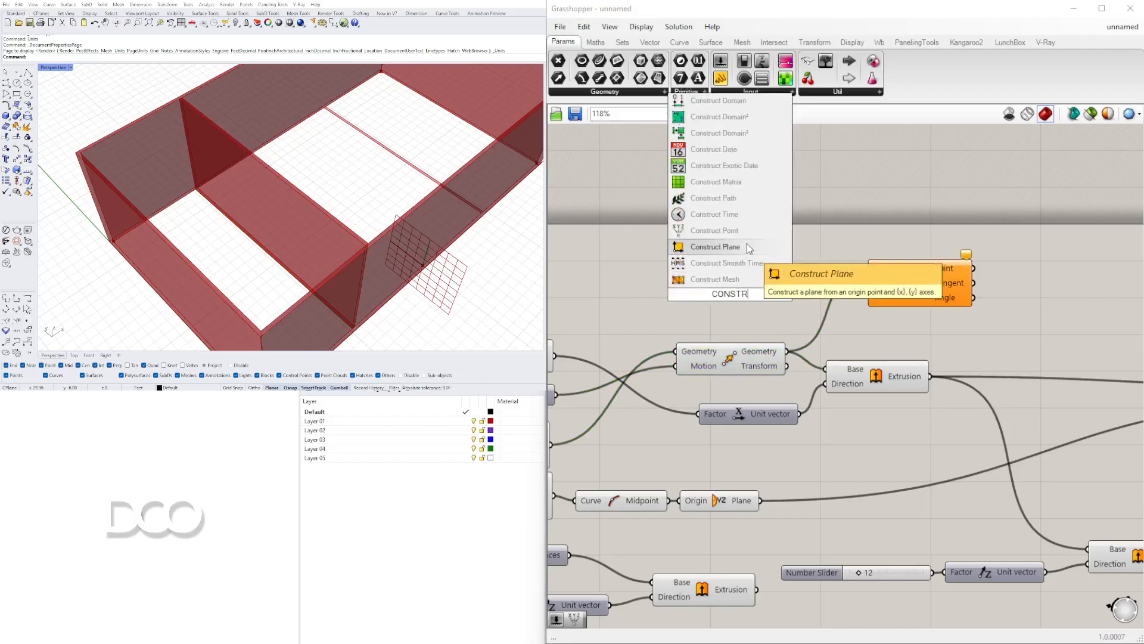
left_click(726, 231)
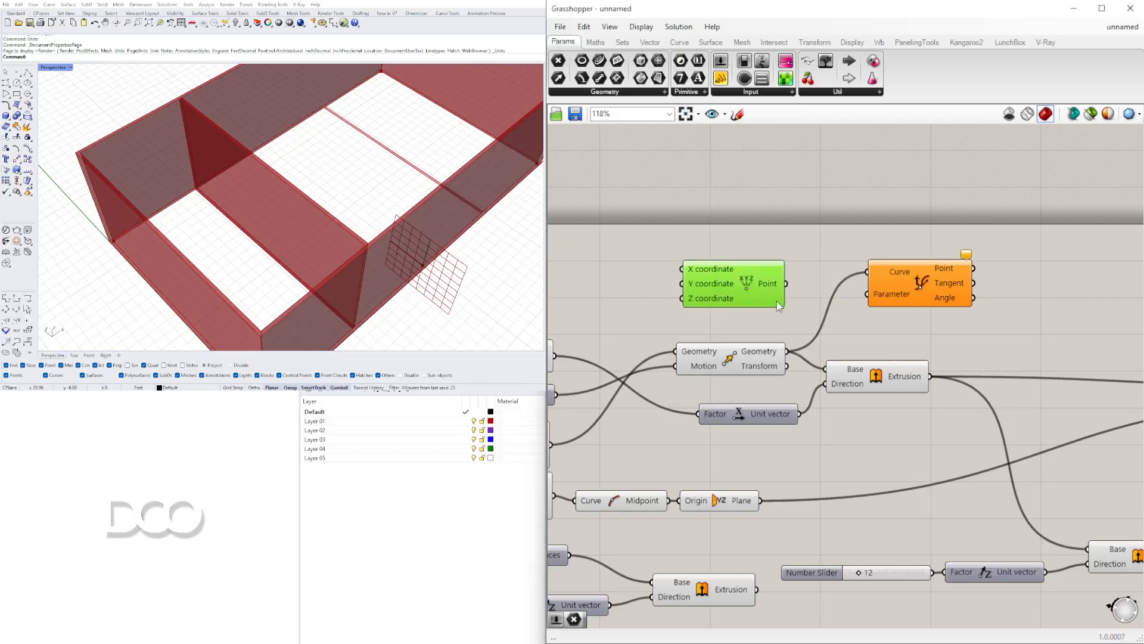
left_click_drag(809, 298, 868, 294)
left_click(906, 287)
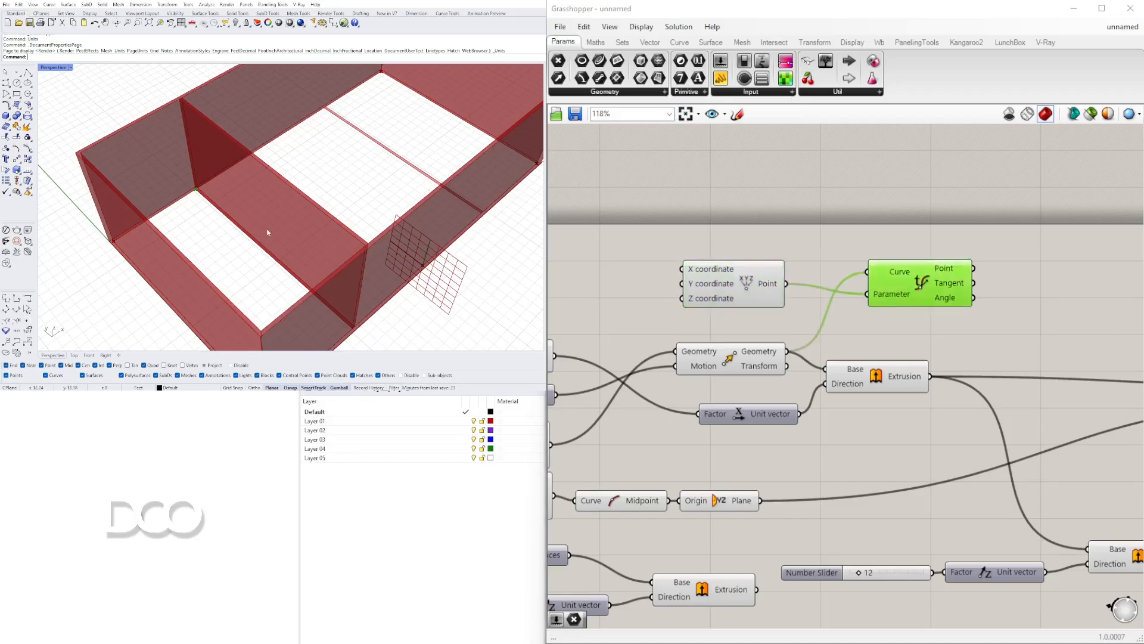
right_click_drag(665, 295, 783, 294)
left_click_drag(827, 280, 840, 275)
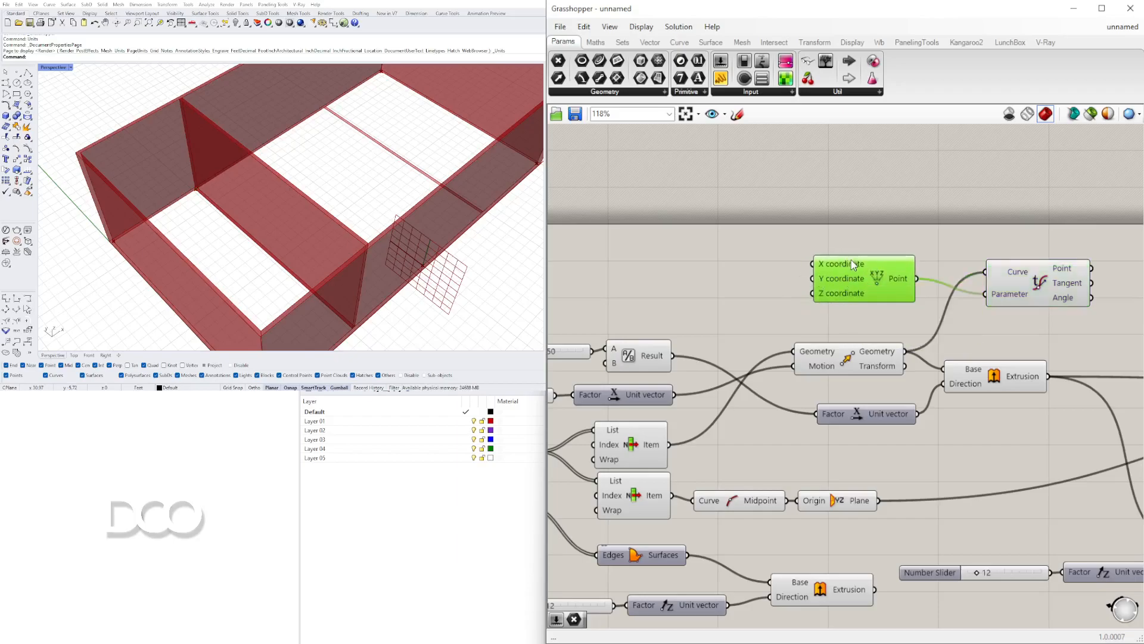
left_click_drag(885, 278, 869, 277)
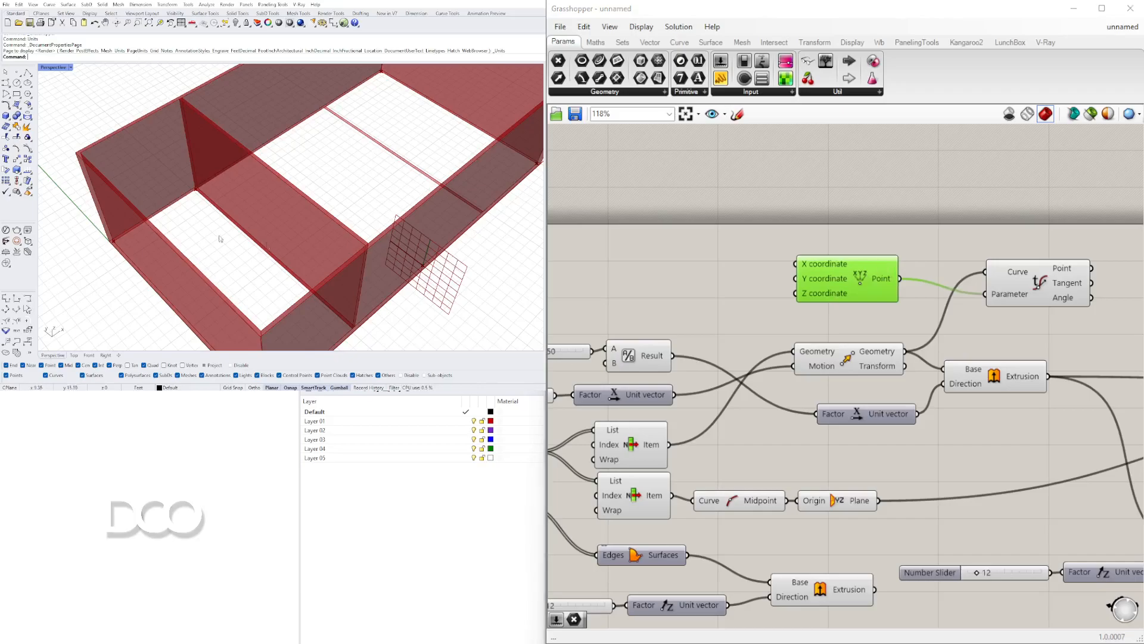
- Create a number slider with value 1.500 and connect it to Construct Point's X coordinate
double_click(624, 288)
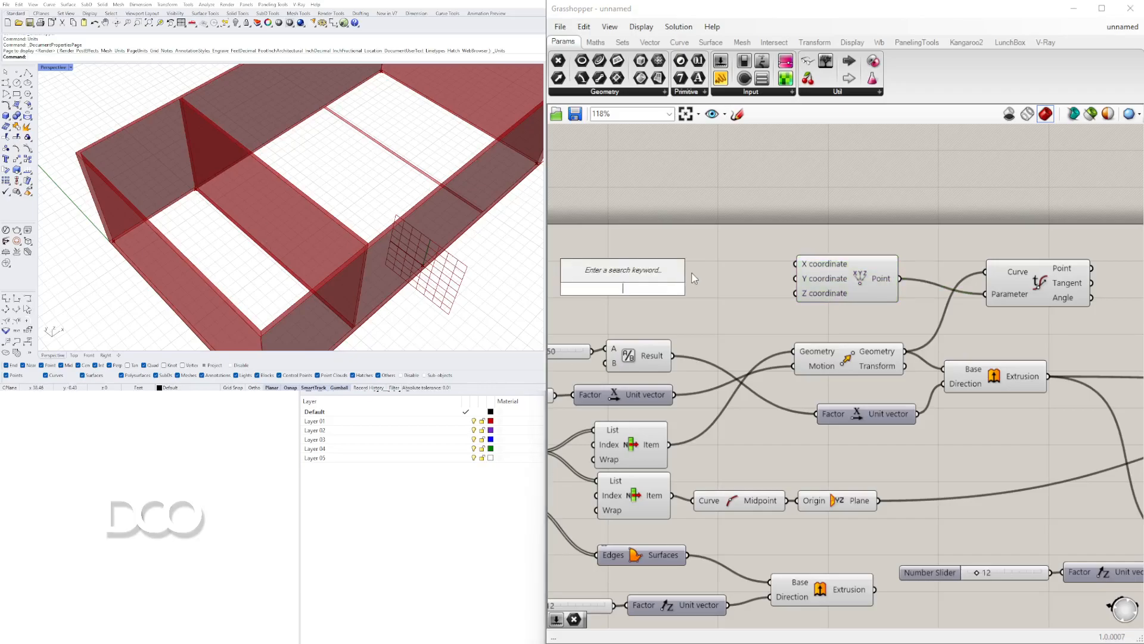
type("1.500")
key("Return")
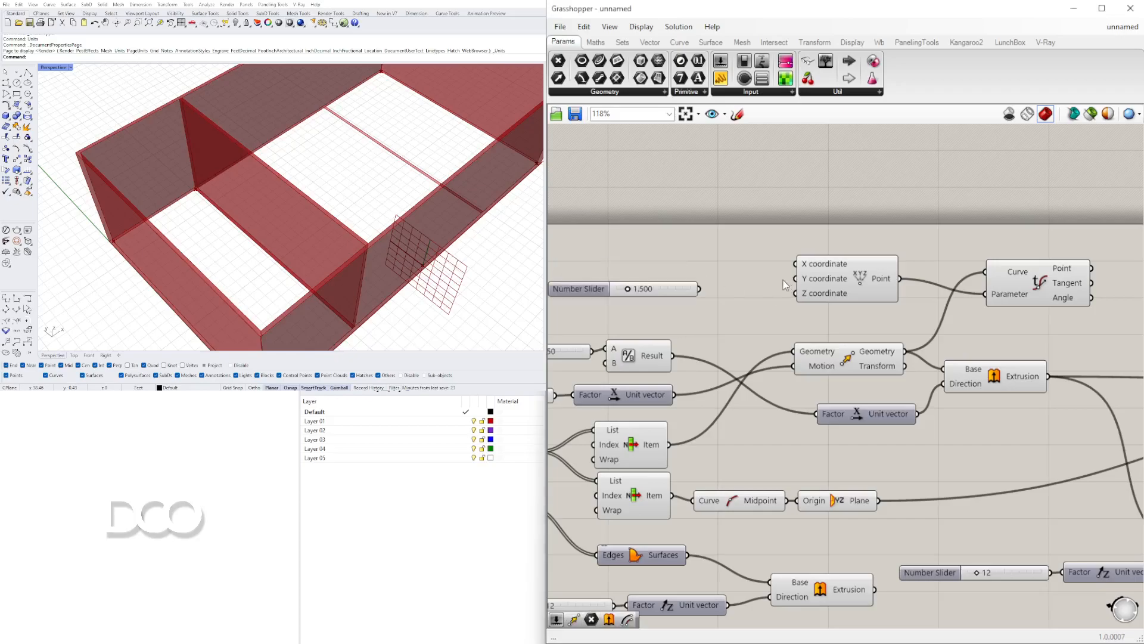
left_click_drag(700, 289, 796, 264)
left_click(1034, 280)
- Align the new slider with Construct Point's X coordinate input and set its value to 1.865
scroll(667, 284, "up", 3)
left_click_drag(682, 290, 724, 251)
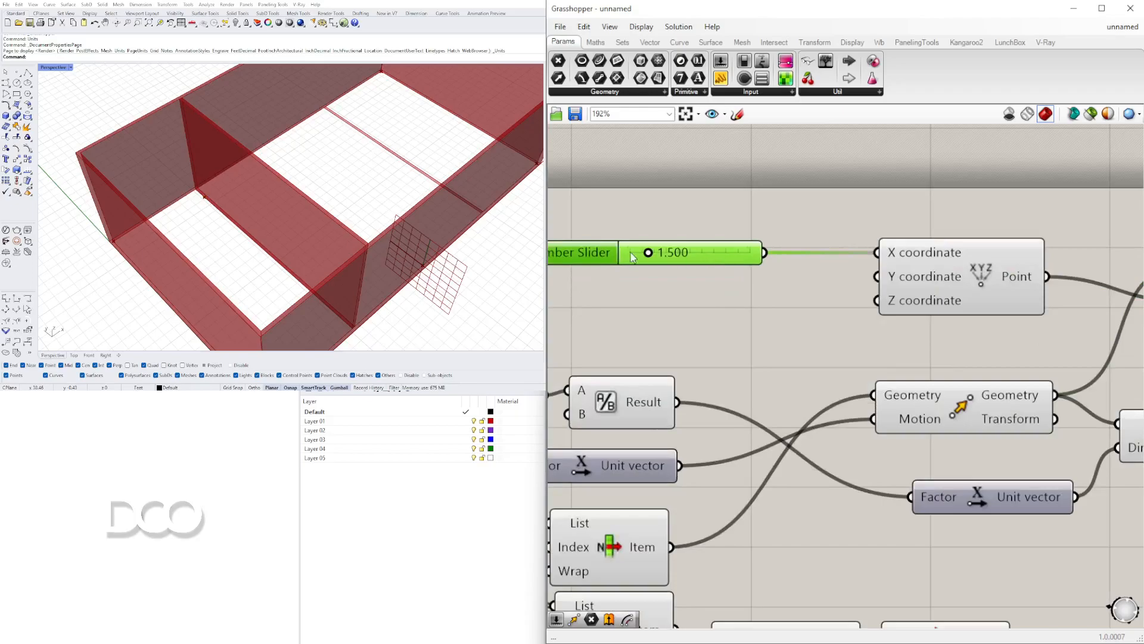
mouse_move(648, 255)
left_mouse_down()
mouse_move(759, 256)
mouse_move(623, 255)
mouse_move(655, 255)
left_mouse_up()
scroll(787, 312, "down", 4)
- Duplicate the WALL DEPTH (INCHES) slider with its Division component and feed the copy's Result into Construct Point's X coordinate instead of the 1.865 slider
scroll(787, 312, "down", 2)
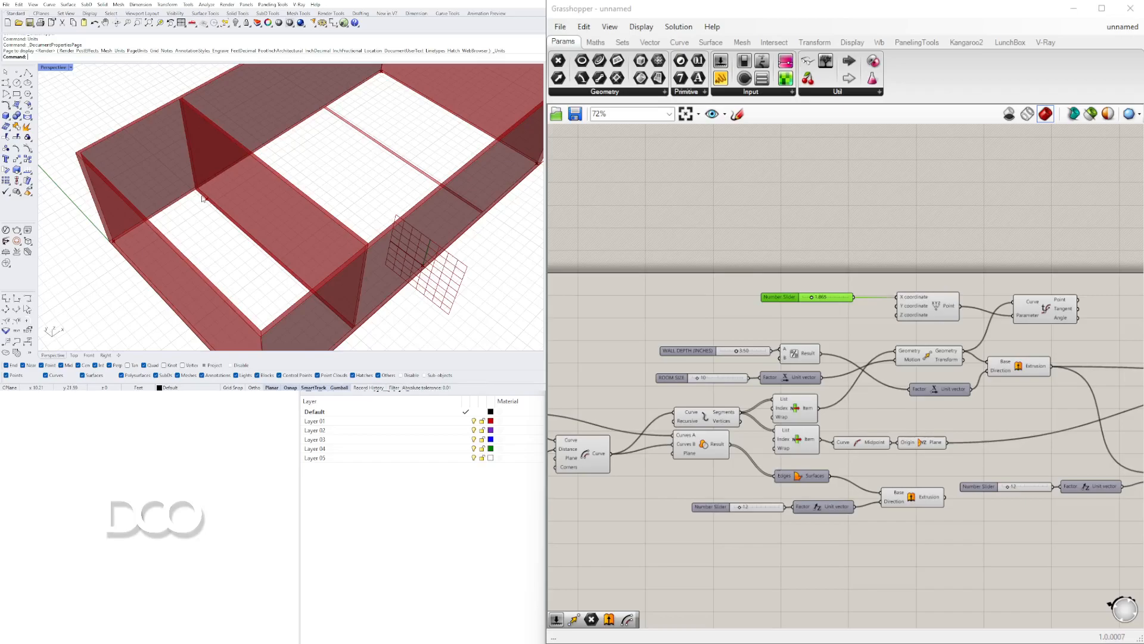
scroll(800, 454, "up", 5)
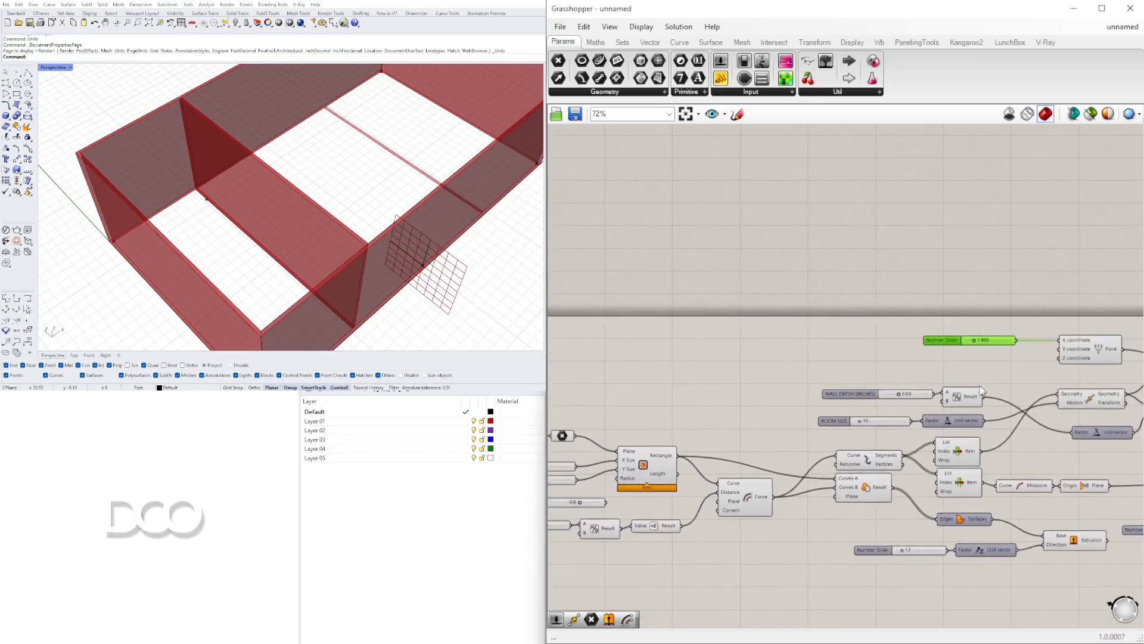
left_click_drag(842, 438, 811, 459)
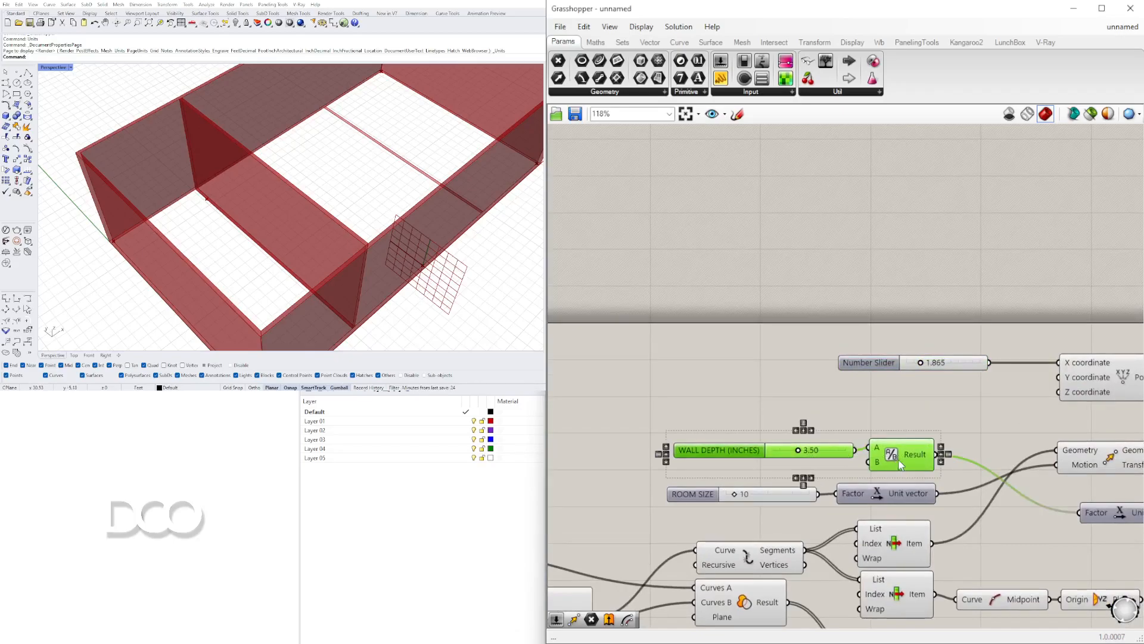
left_click_drag(899, 458, 1055, 362, "alt")
scroll(996, 364, "up", 2)
left_click_drag(1014, 455, 699, 331)
left_click_drag(953, 404, 966, 373)
left_click(1016, 412)
right_click_drag(1016, 412, 892, 388)
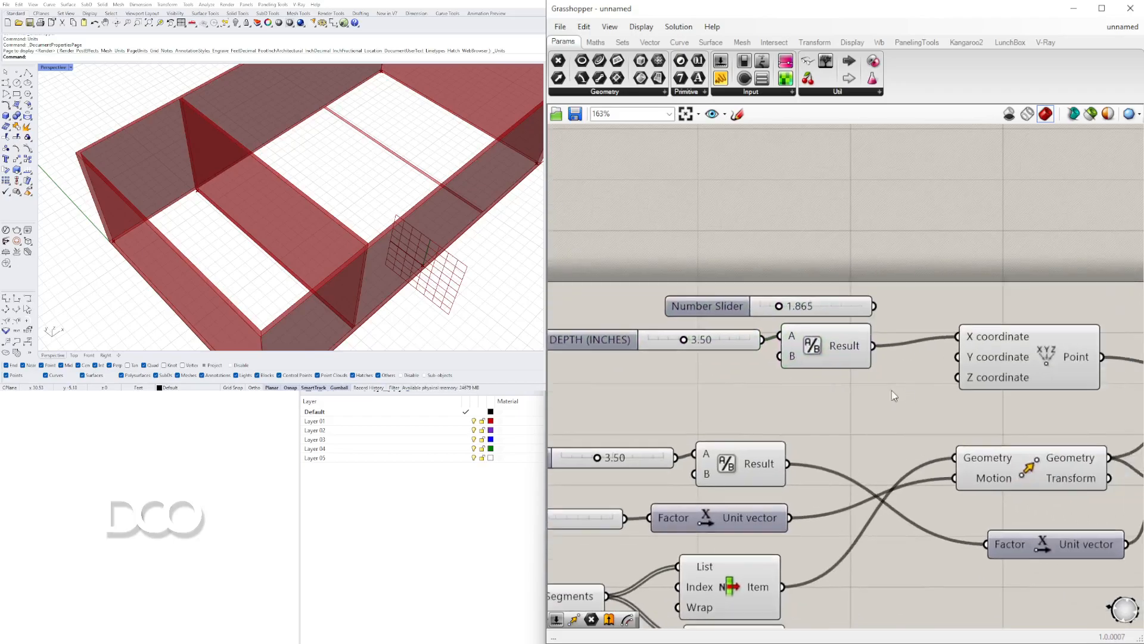
- Rename the duplicated wall depth slider feeding the upper Division component as SPACE FROM WALL
scroll(876, 406, "down", 1)
scroll(695, 347, "up", 8)
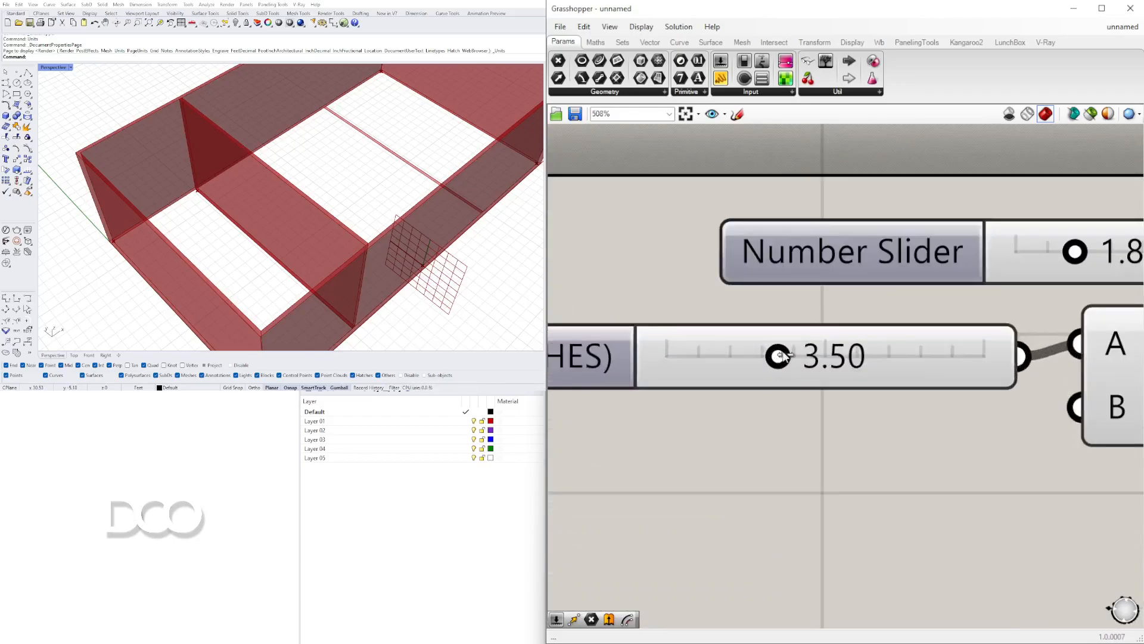
left_click_drag(771, 356, 835, 356)
scroll(819, 357, "down", 4)
right_click_drag(818, 357, 963, 374)
left_click_drag(821, 383, 730, 378)
right_click(731, 378)
key("ctrl+a")
type("SPACE FROM WALL")
key("Return")
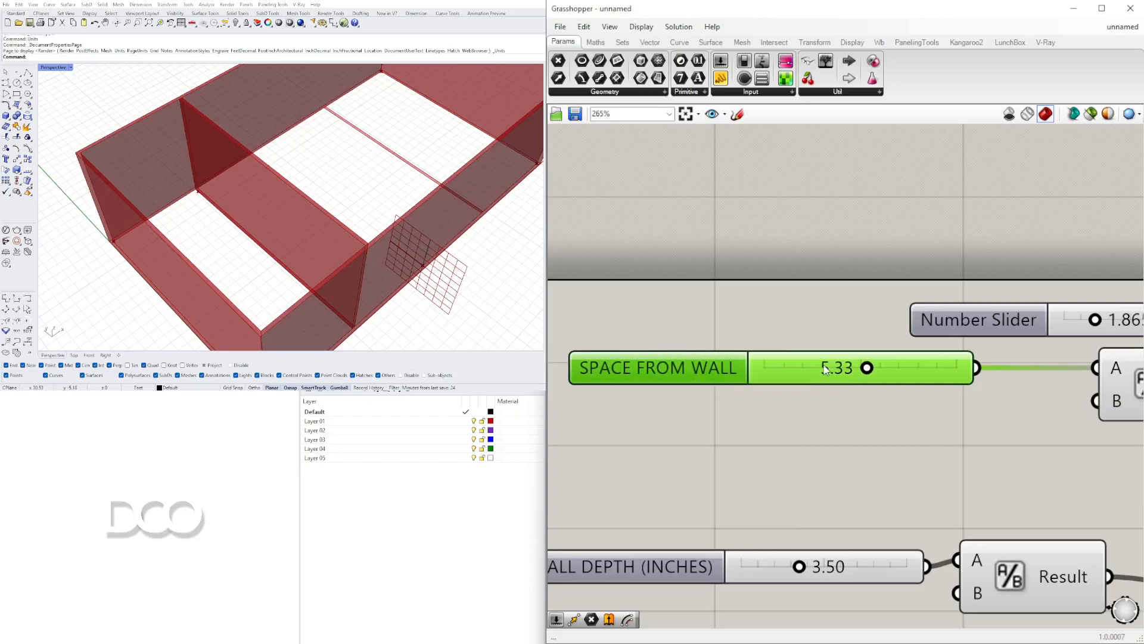
- Set the SPACE FROM WALL slider to 4.00 and inspect the evaluated point near the partition's corner in the Rhino viewport
double_click(824, 369)
type("4")
key("Return")
scroll(174, 190, "up", 5)
scroll(174, 190, "down", 5)
right_click_drag(213, 194, 283, 196)
scroll(167, 258, "up", 6)
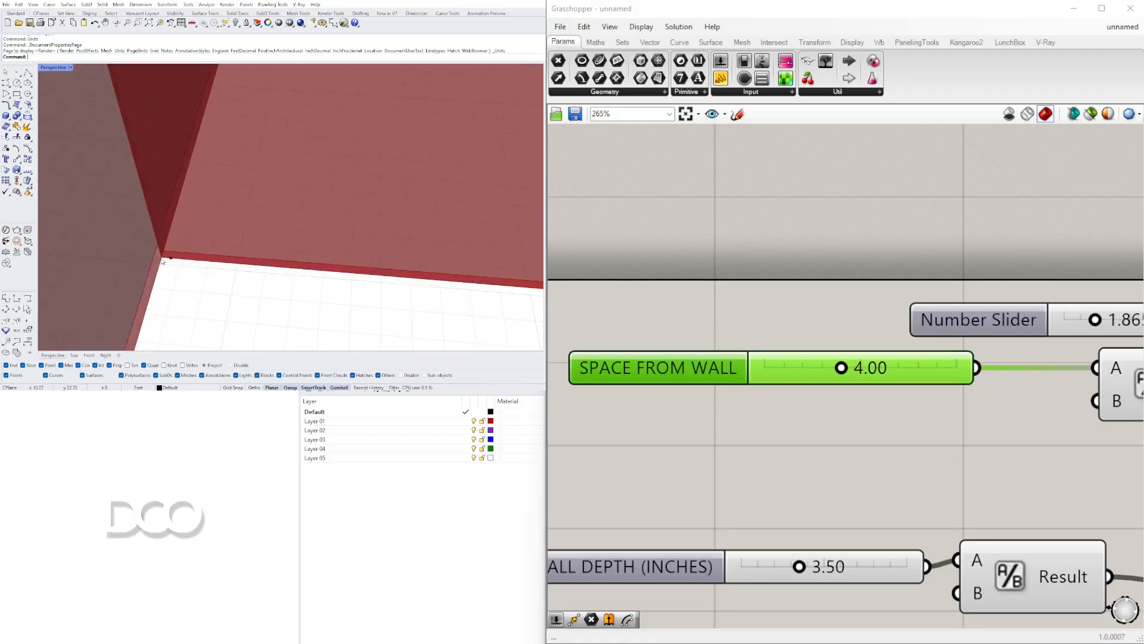
scroll(164, 260, "down", 5)
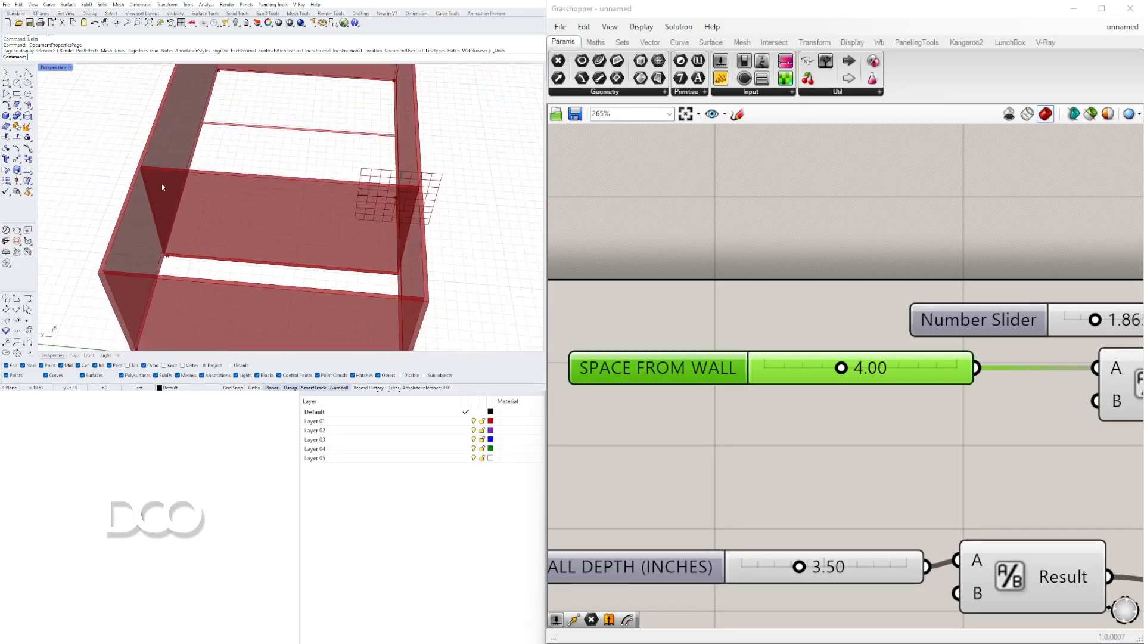
scroll(167, 262, "up", 3)
scroll(169, 261, "down", 3)
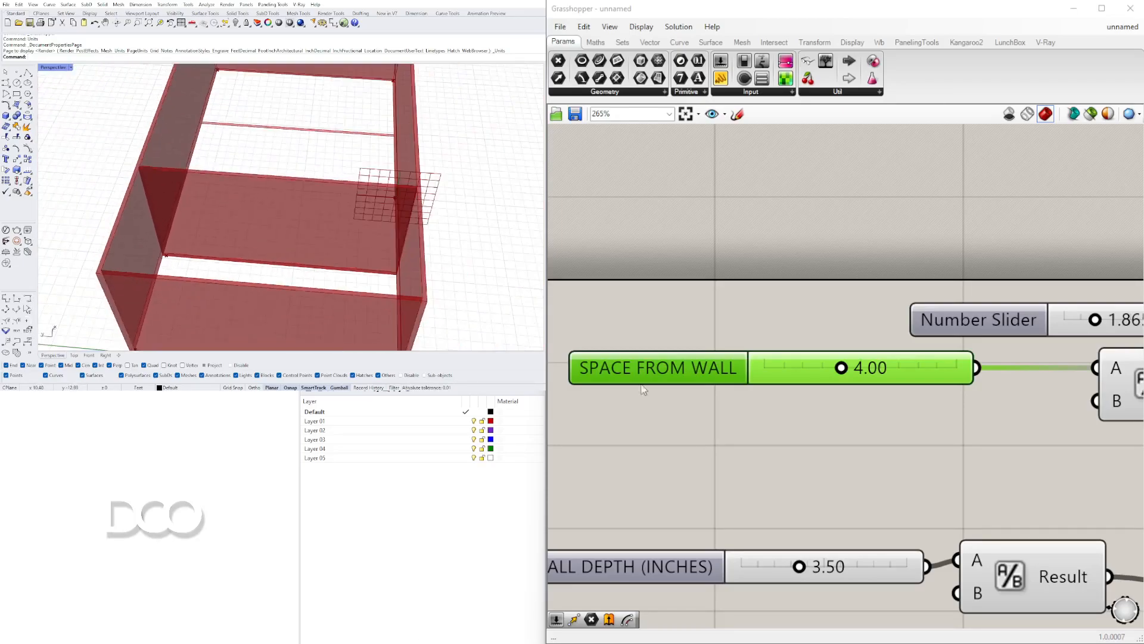
- Reposition the Evaluate Curve component beside Construct Point and check its highlighted point at the partition's base in the viewport
scroll(930, 356, "down", 5)
right_click_drag(1007, 382, 574, 382)
left_click_drag(886, 383, 877, 369)
scroll(165, 264, "up", 5)
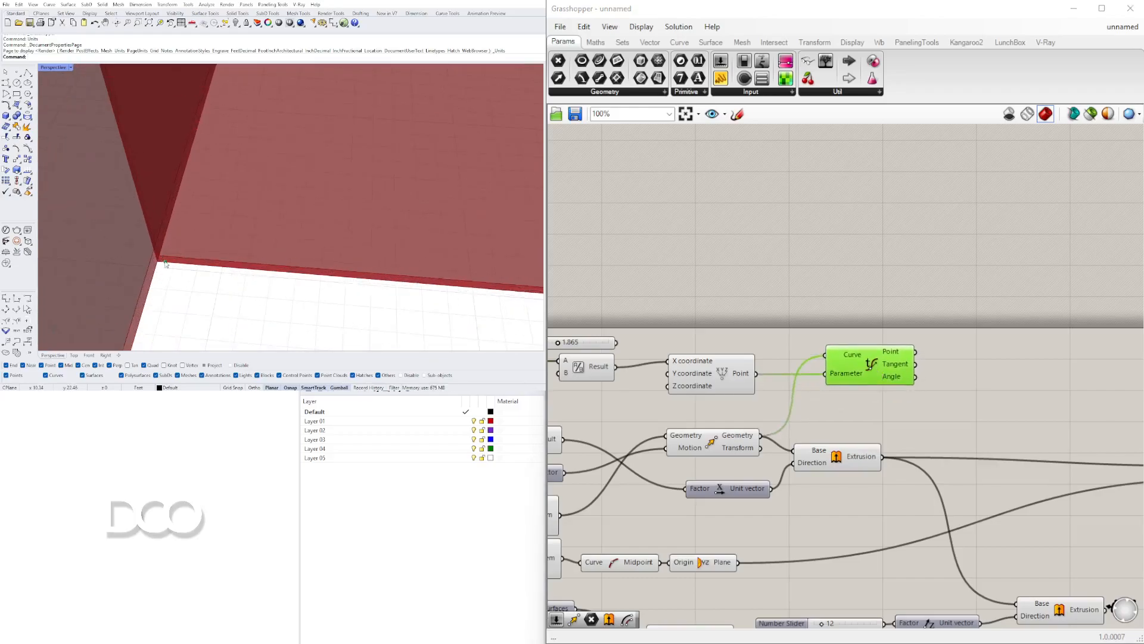
scroll(166, 264, "down", 5)
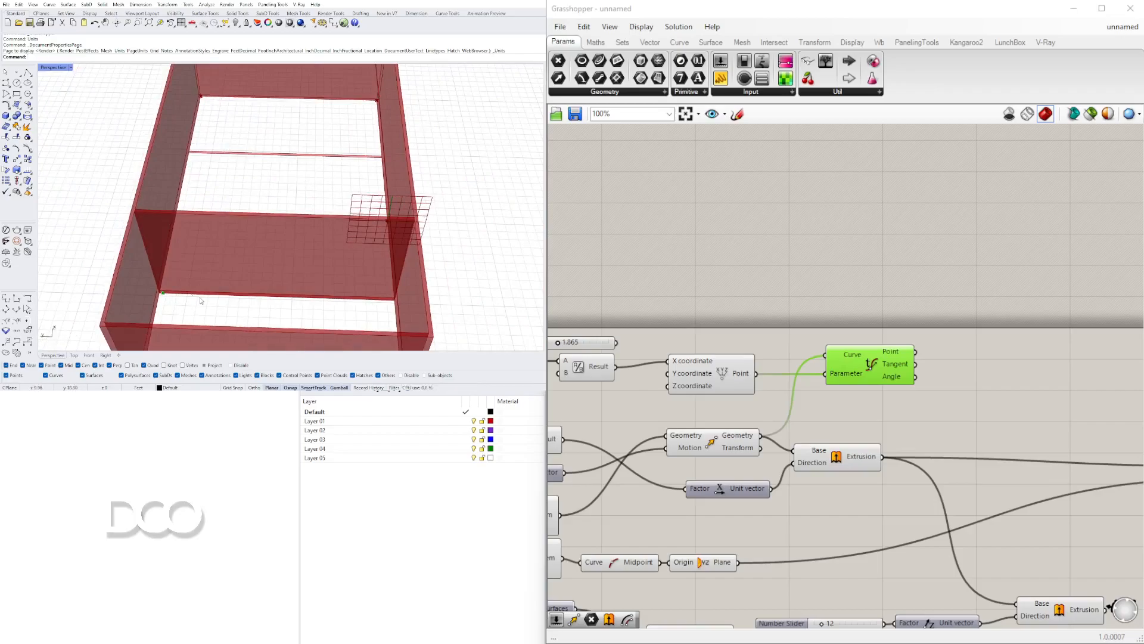
- Add a Move component after Evaluate Curve and feed its Geometry input from Evaluate Curve's Point output
right_click_drag(997, 375, 895, 363)
double_click(895, 363)
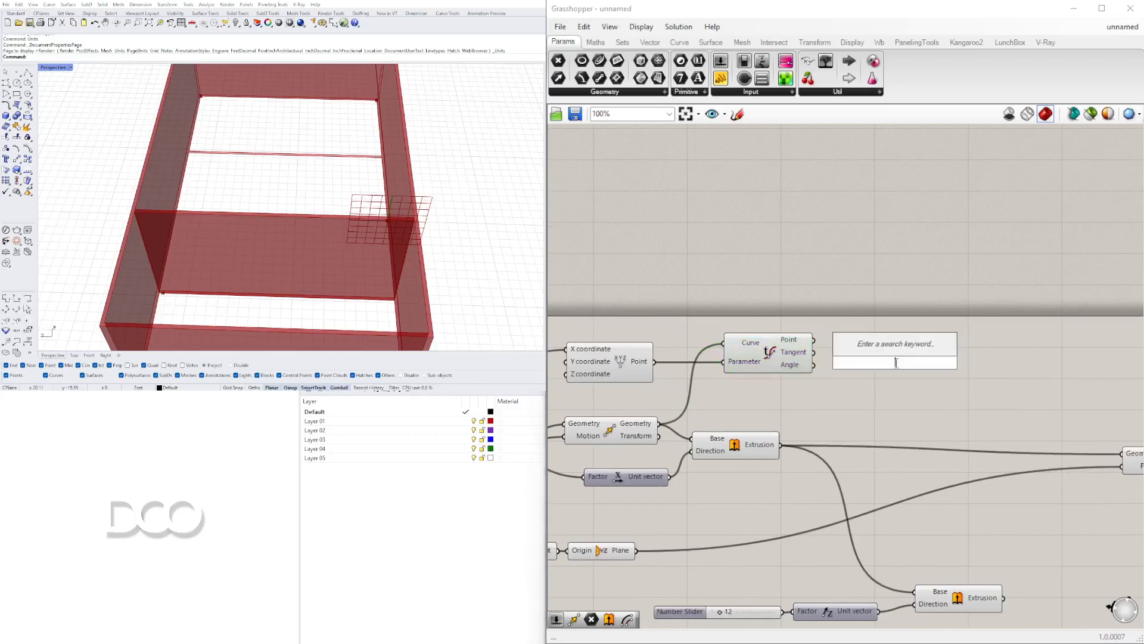
type("MOVE")
left_click(864, 347)
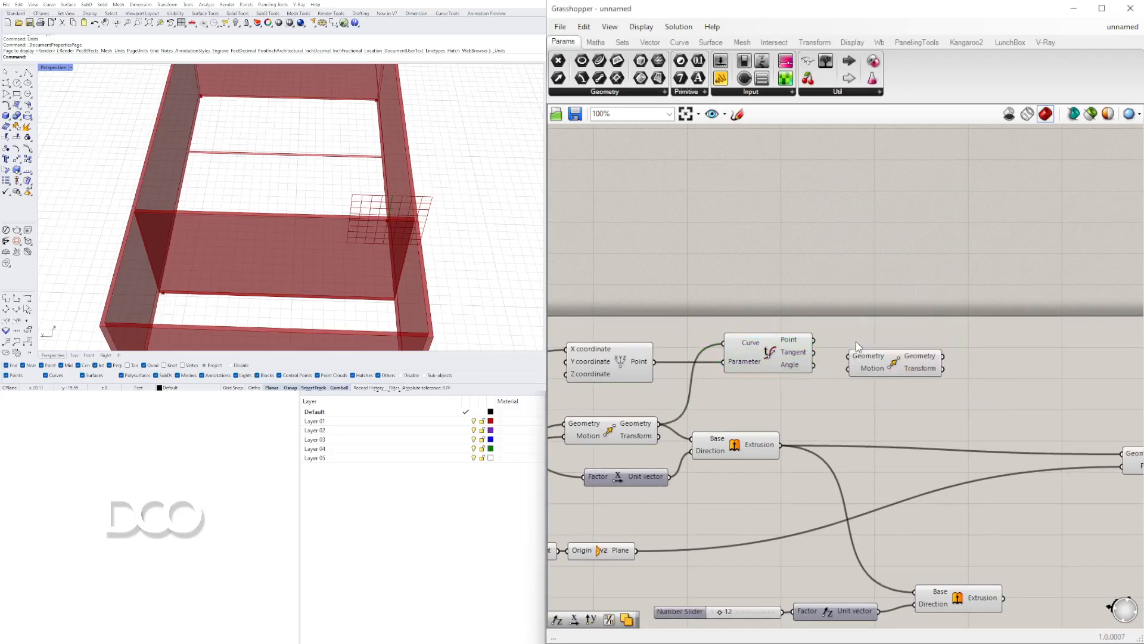
left_click_drag(888, 367, 953, 364)
- Add a Unit Y vector component below Evaluate Curve and shift the new Move component farther along to make room
double_click(866, 384)
type("unit")
left_click(852, 368)
left_click_drag(956, 363, 1038, 365)
left_click_drag(893, 377, 847, 407)
- Add a Negative component between Unit Y and Move, wire the reversed vector into Motion, and reposition the pair
double_click(927, 407)
type("neg")
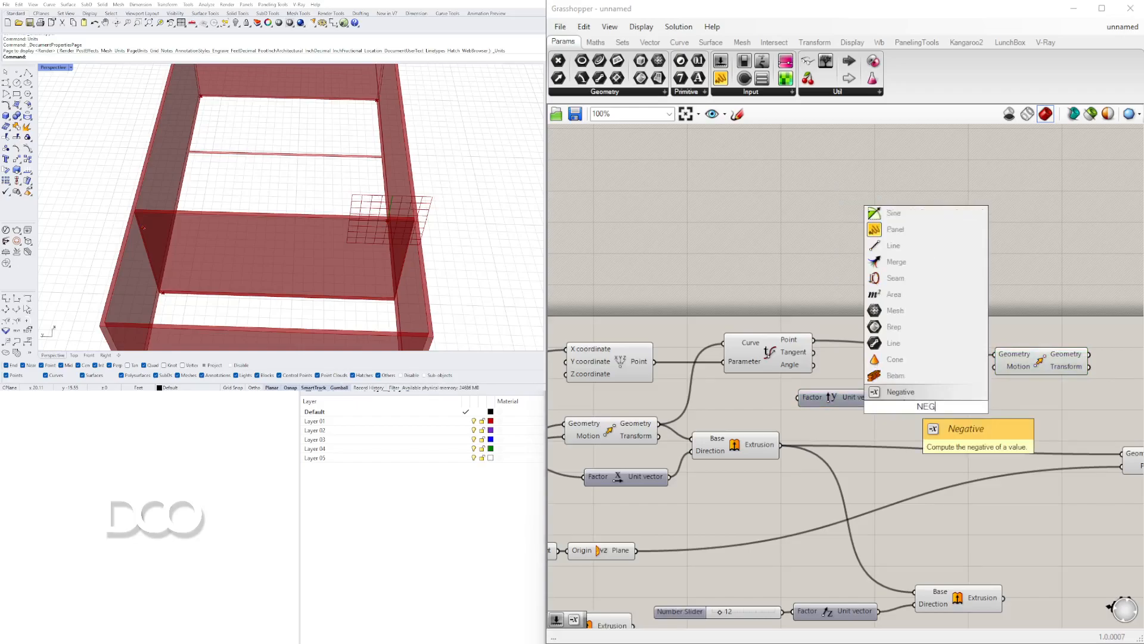
key("Return")
left_click_drag(929, 407, 995, 367)
left_click_drag(1029, 415, 864, 333)
left_click_drag(865, 391, 934, 386)
right_click_drag(934, 385, 1016, 368)
left_click(991, 424)
- Create a number slider with value 4.00 and connect it to the Unit Y component's Factor input
double_click(864, 383)
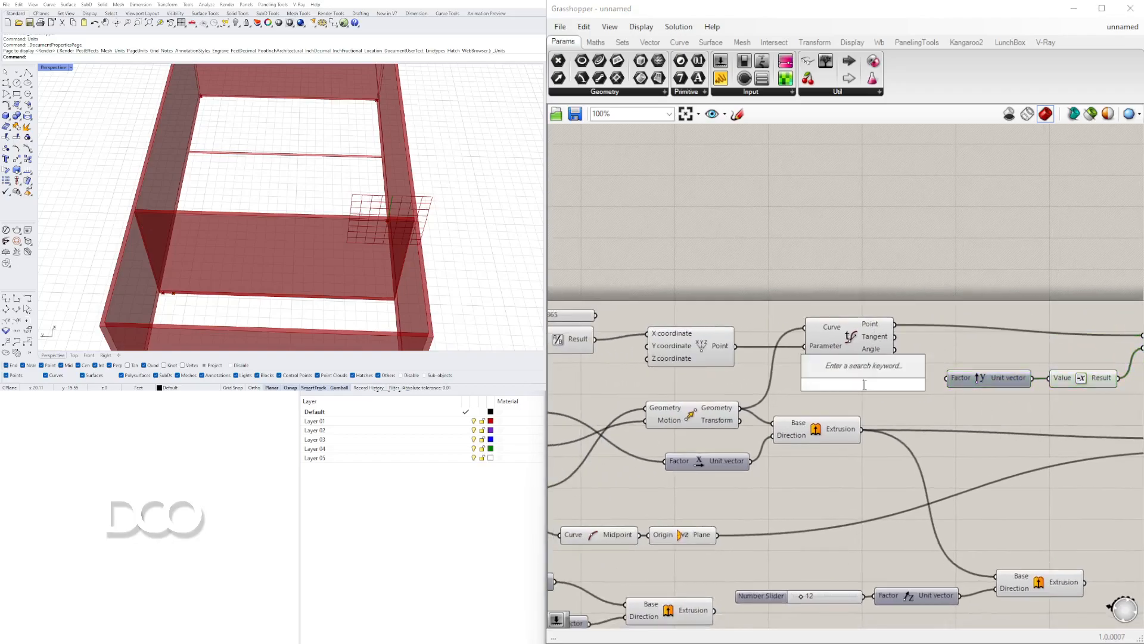
type("4")
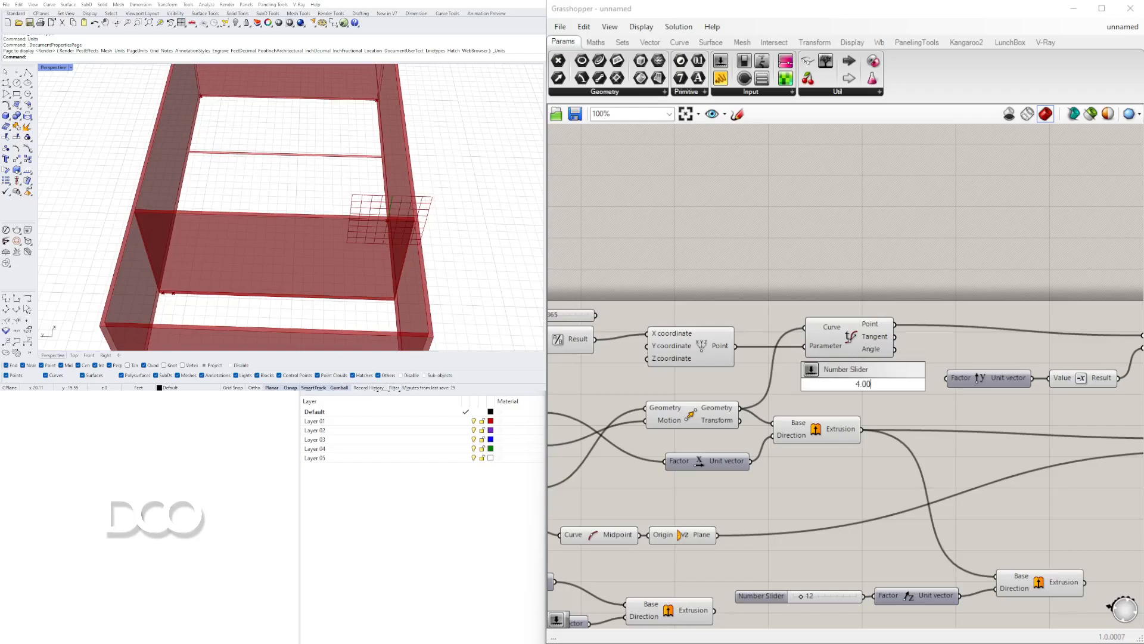
type(".00")
key("Return")
scroll(864, 385, "up", 4)
left_click(818, 382)
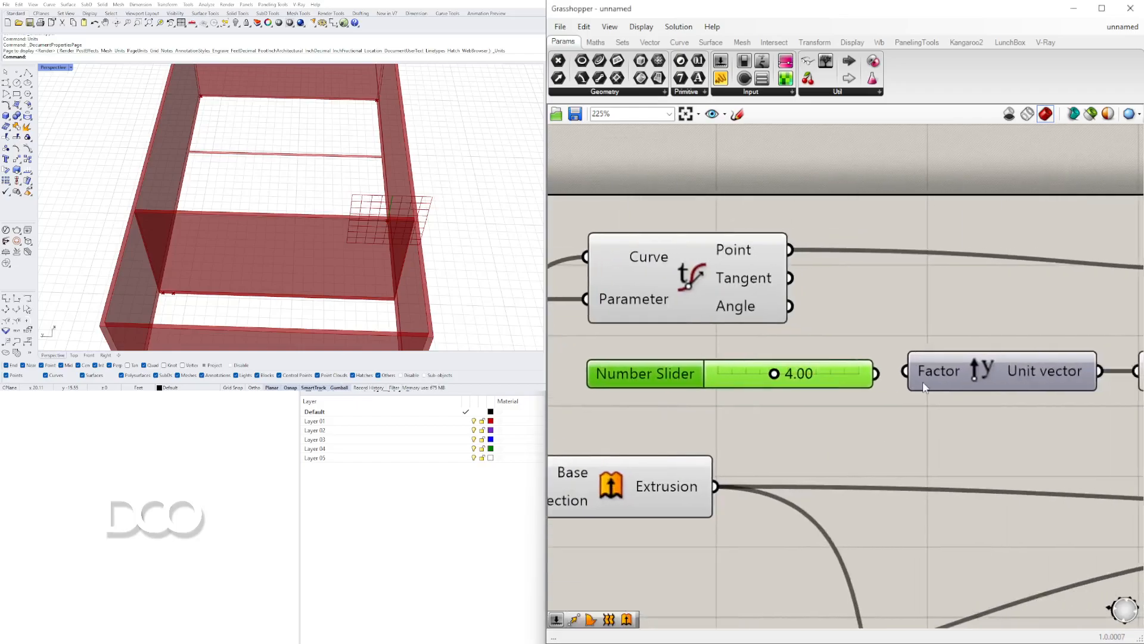
scroll(907, 376, "down", 5)
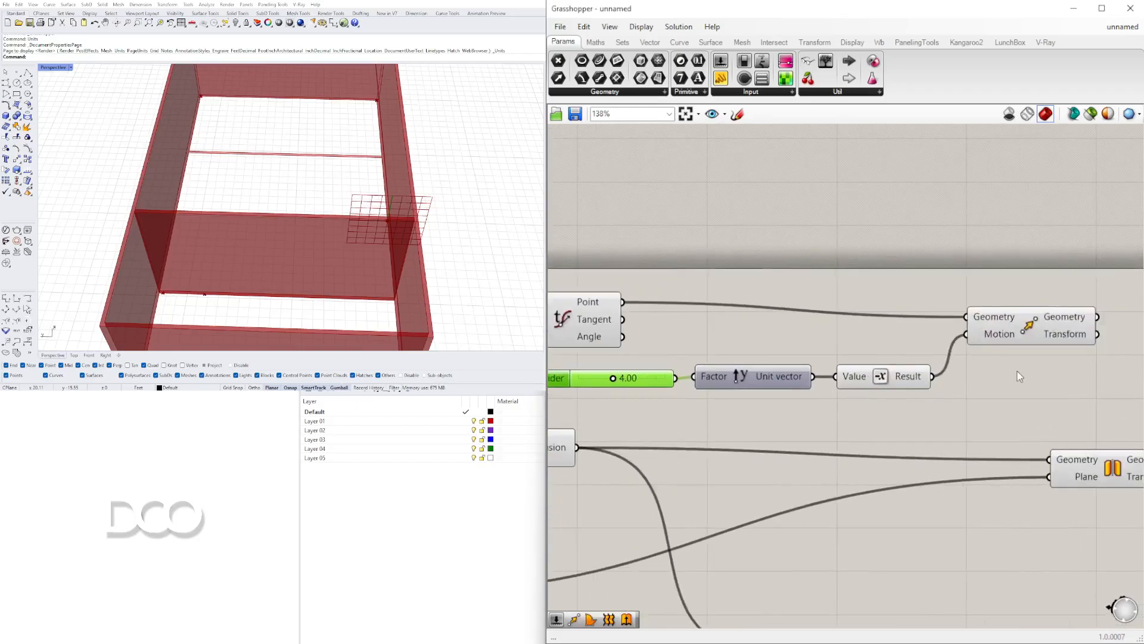
- Tidy the Move component beside Negative and add a Line component with start and end point inputs beyond it
left_click(932, 359)
left_click_drag(938, 375, 933, 381)
left_click(960, 344)
double_click(960, 342)
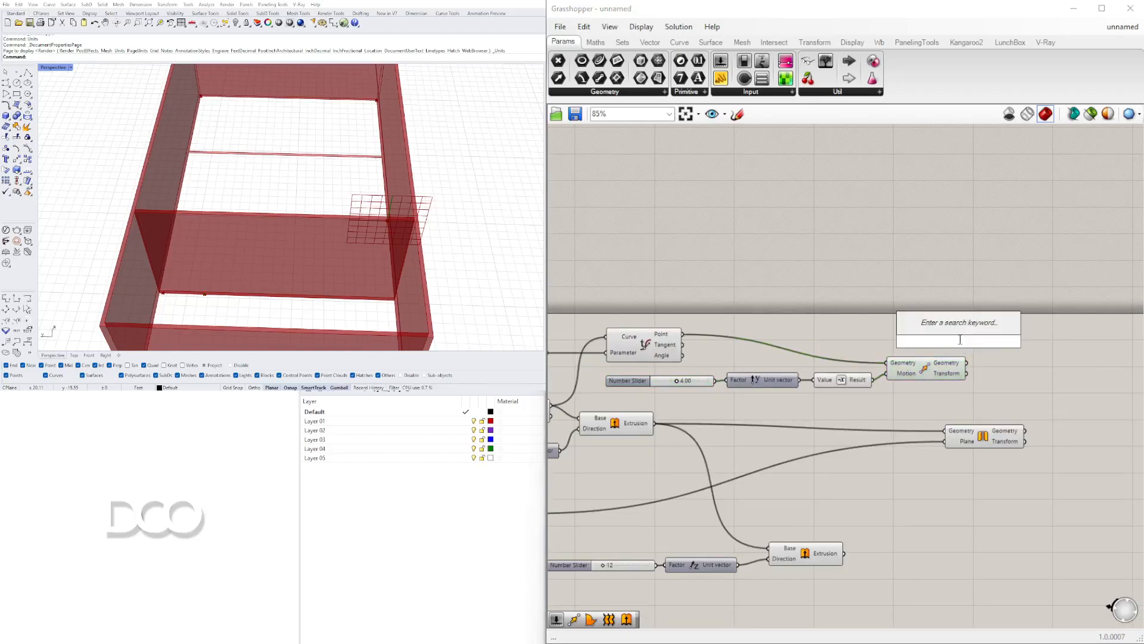
type("LINE")
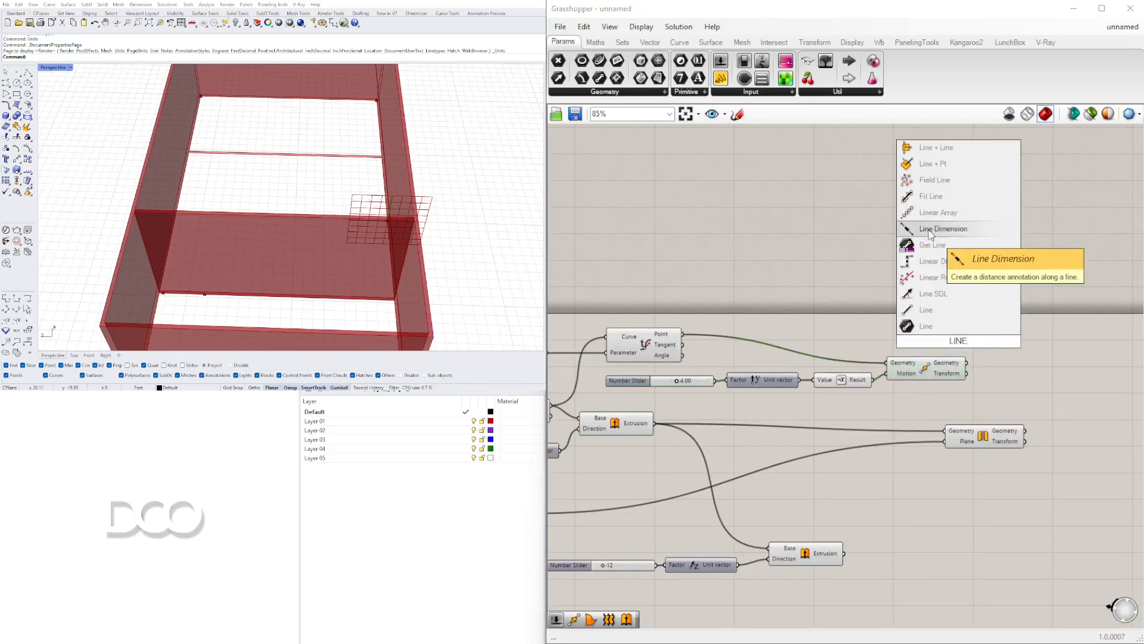
left_click(927, 310)
left_click_drag(946, 340, 1032, 340)
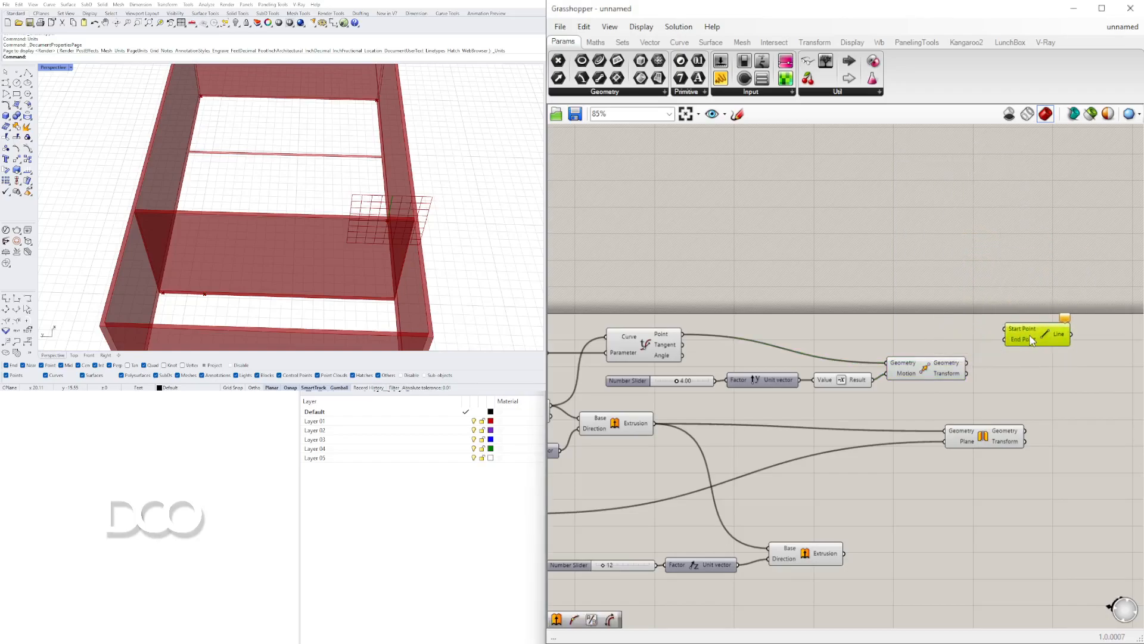
- Feed the Line's Start Point from Evaluate Curve's Point and its End Point from the new Move component's Geometry
left_click(635, 342)
left_click_drag(689, 329, 1017, 335)
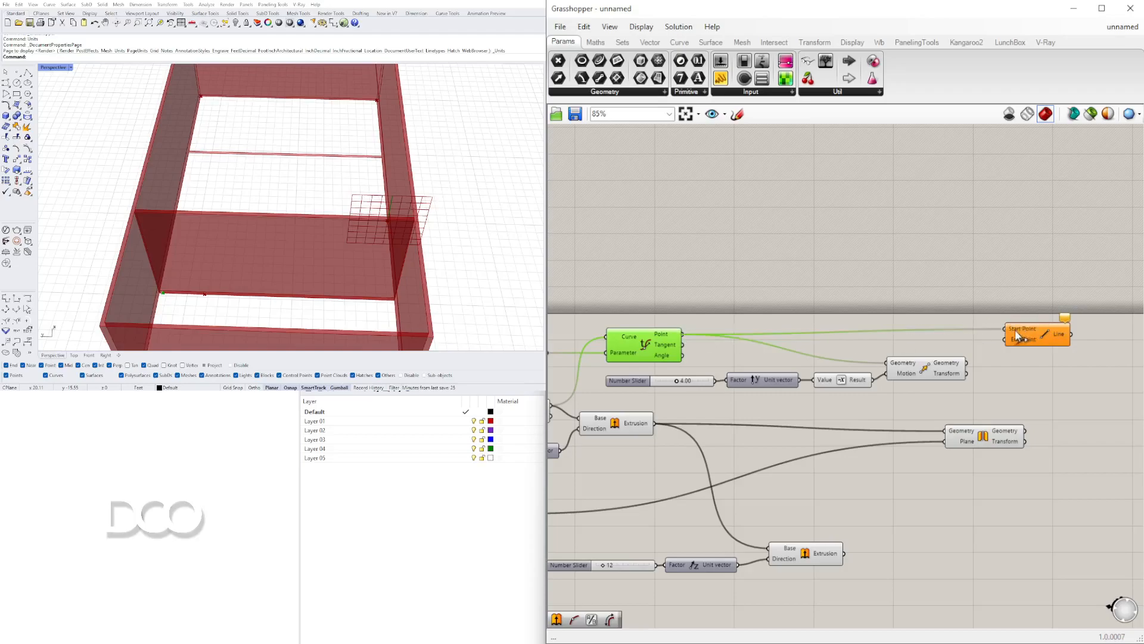
left_click_drag(967, 364, 1009, 348)
right_click_drag(1063, 372, 968, 373)
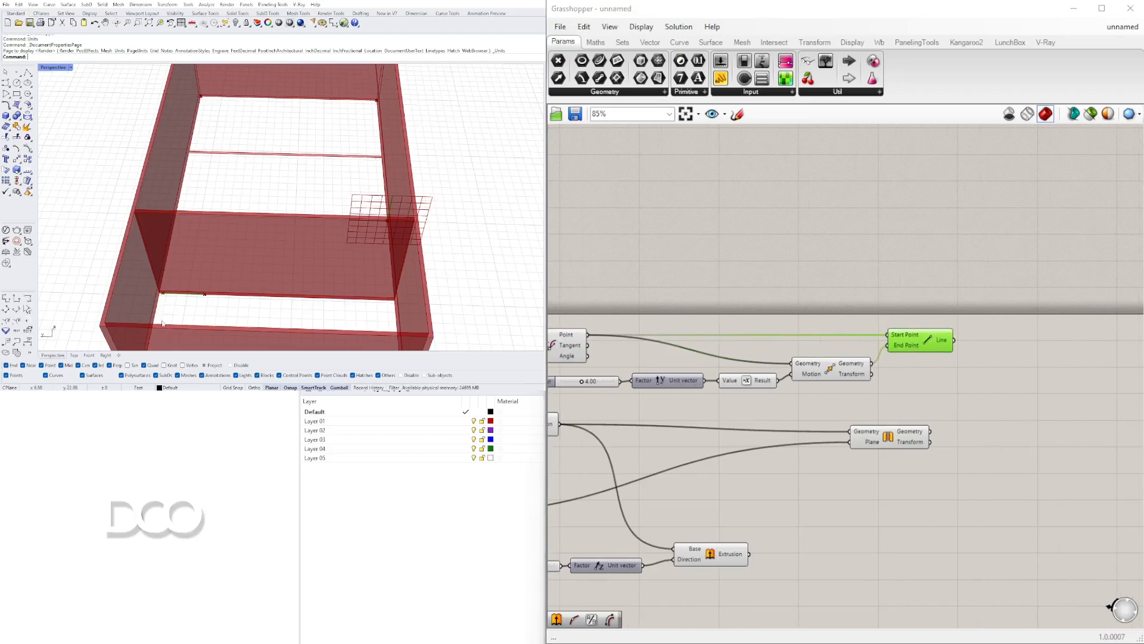
- Try a value of 6 on the slider feeding Unit Y, and settle on 5.00
right_click_drag(860, 414, 999, 413)
scroll(732, 379, "up", 10)
left_click_drag(697, 387, 723, 388)
double_click(722, 388)
type("6")
key("Return")
double_click(697, 386)
type("5")
key("Return")
scroll(696, 436, "down", 3)
- Set the SPACE FROM WALL slider to 6.00 after trying its maximum of 10.00
right_click_drag(696, 436, 912, 436)
right_click_drag(653, 431, 1049, 391)
scroll(1052, 417, "down", 4)
right_click_drag(1052, 435, 1017, 431)
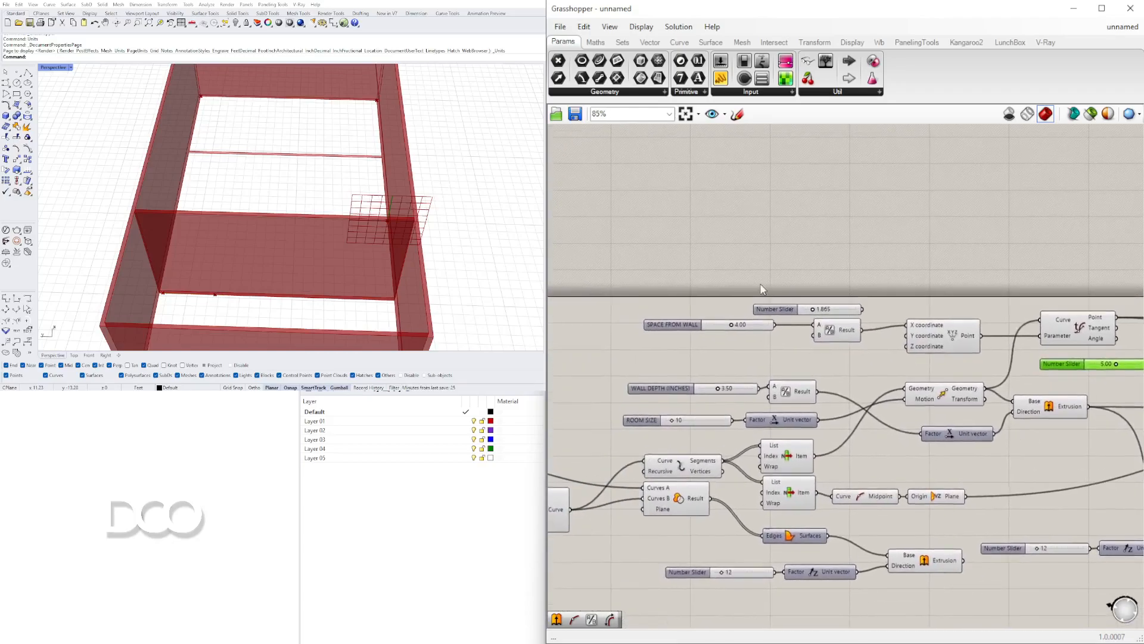
scroll(734, 322, "up", 7)
left_click_drag(725, 366, 895, 373)
double_click(835, 361)
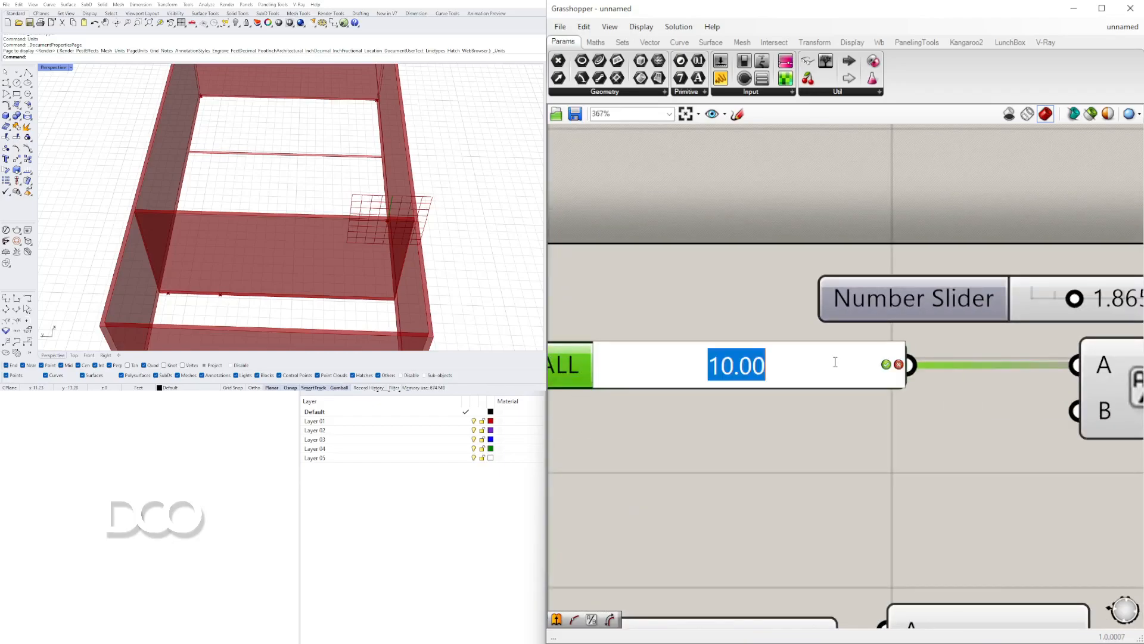
type("6")
key("Return")
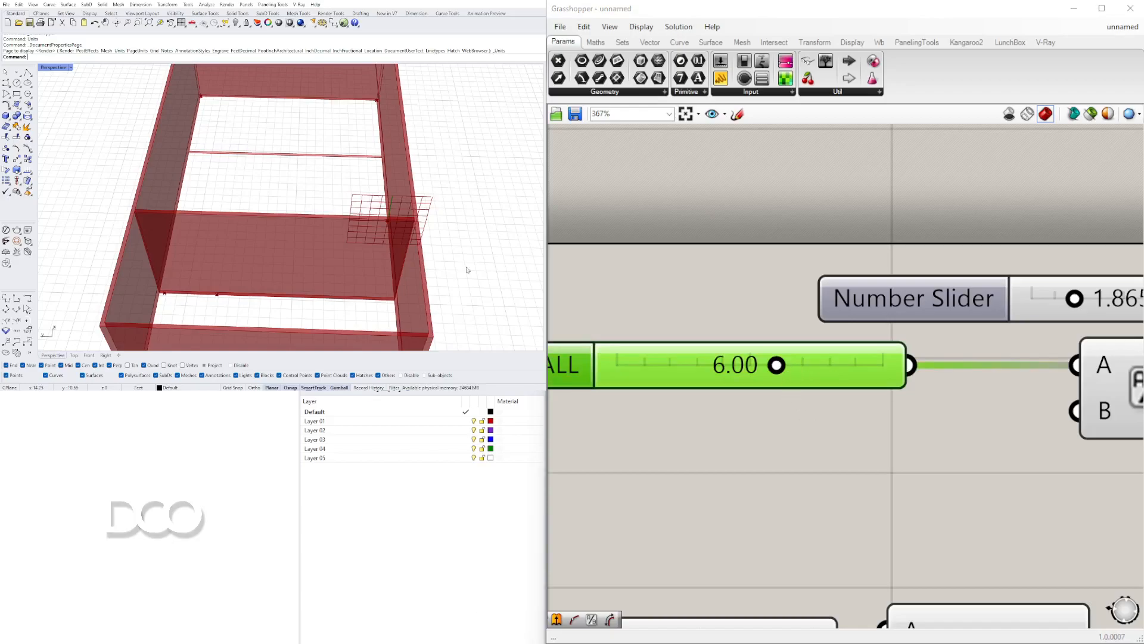
- Add an Extrude component after the Line component and connect the Line output to its Base input
scroll(898, 407, "down", 8)
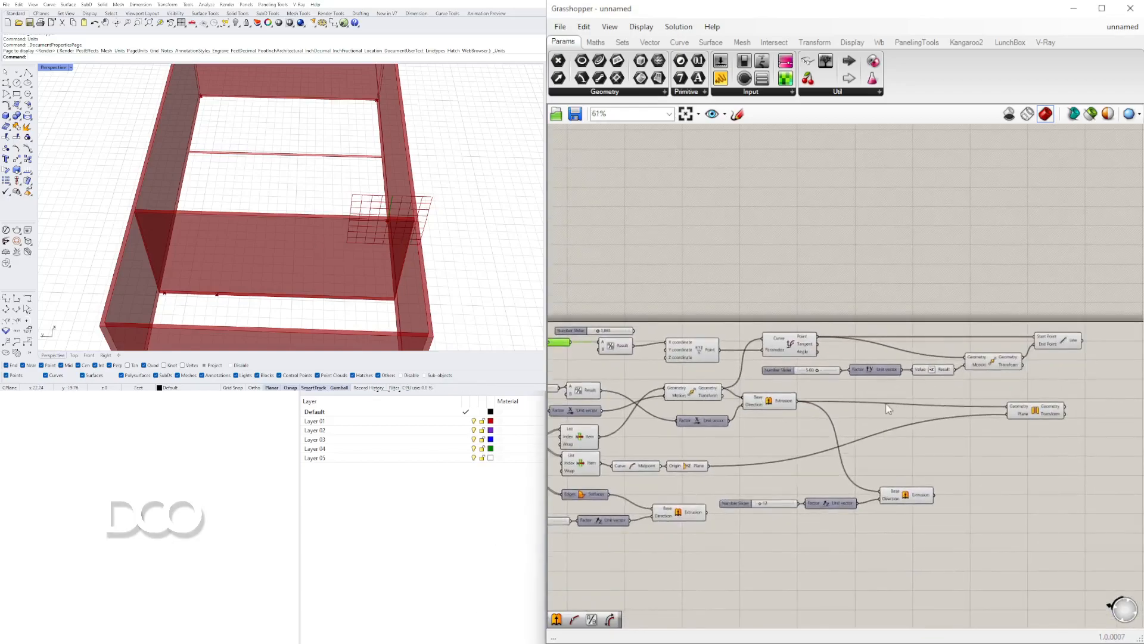
scroll(1044, 338, "up", 5)
left_click(1080, 358)
right_click_drag(1067, 361, 908, 370)
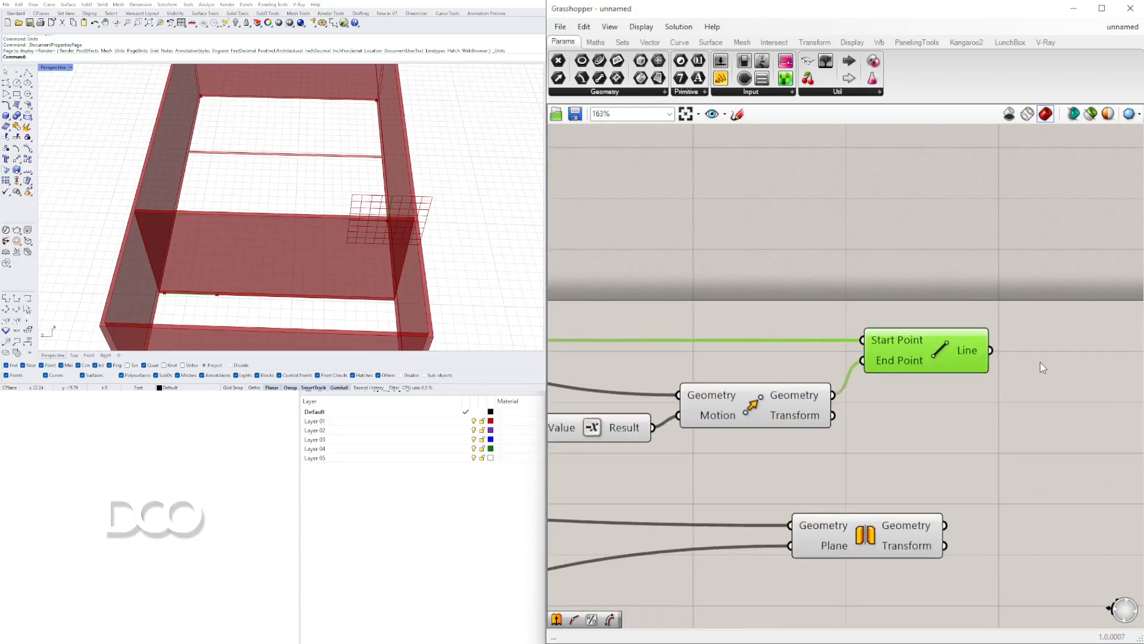
double_click(1040, 362)
type("extrude")
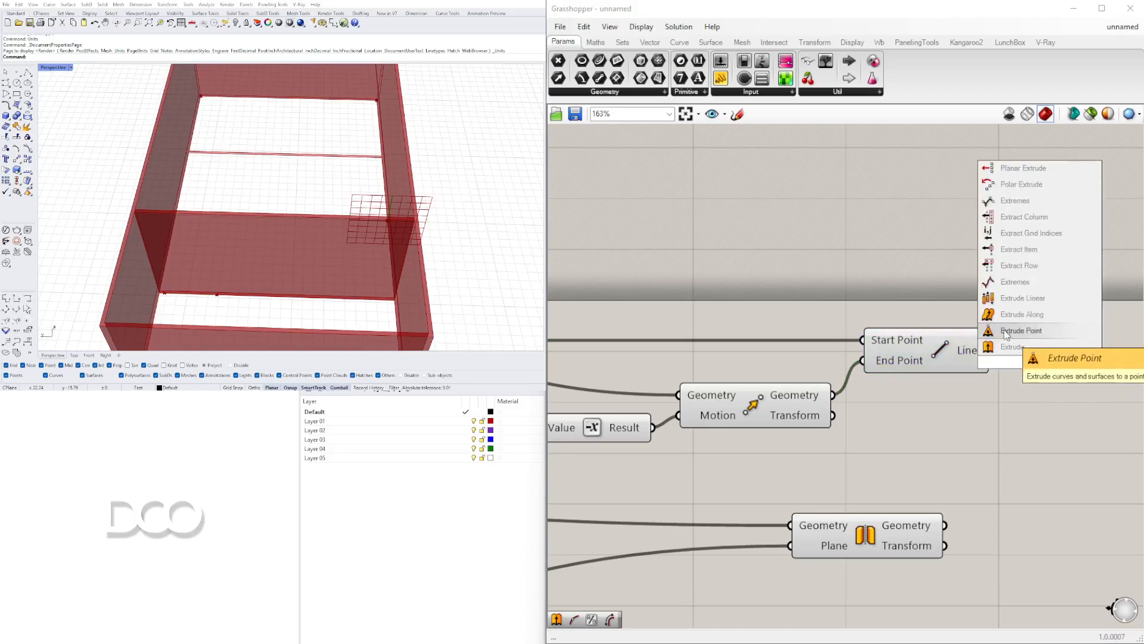
left_click(1006, 348)
right_click_drag(1006, 347, 822, 322)
left_click_drag(843, 345, 1042, 339)
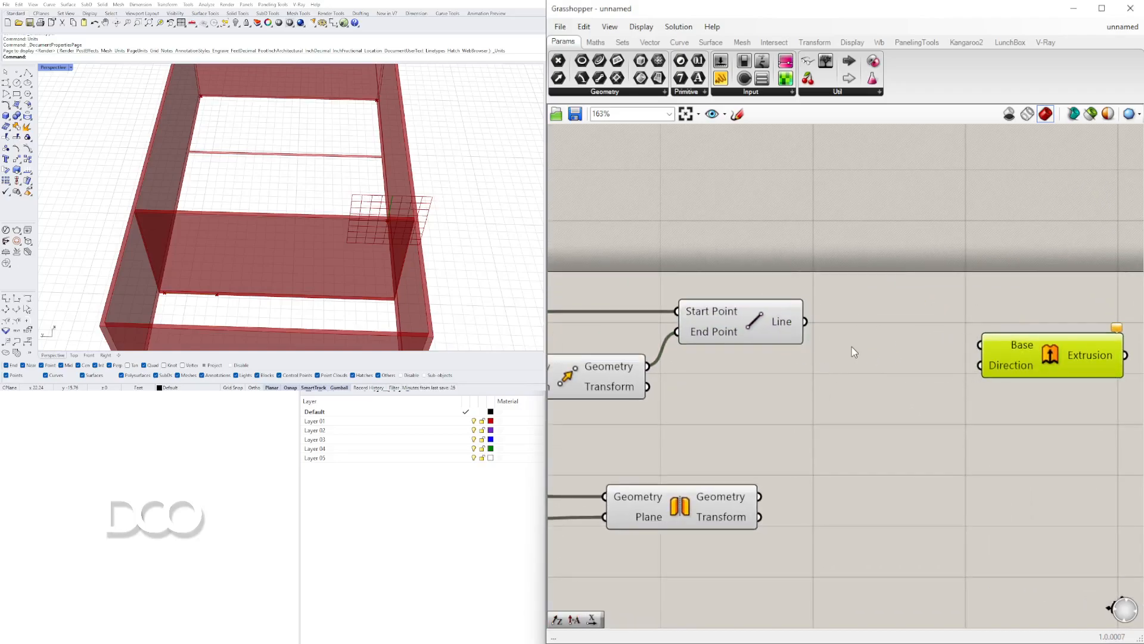
scroll(769, 350, "down", 1)
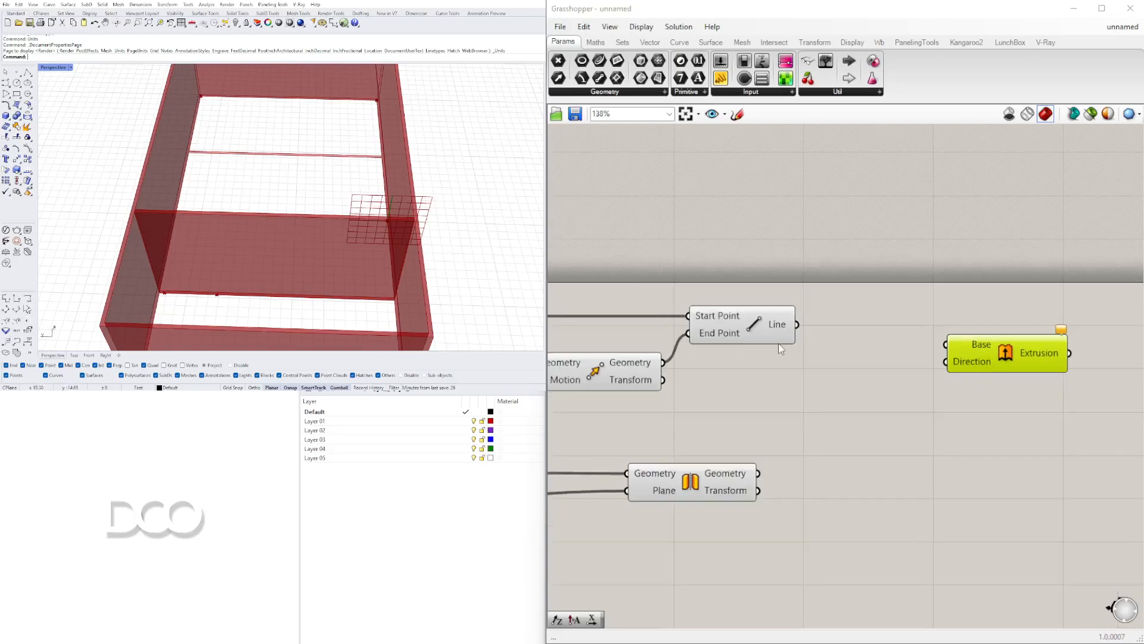
left_click_drag(797, 325, 1001, 382)
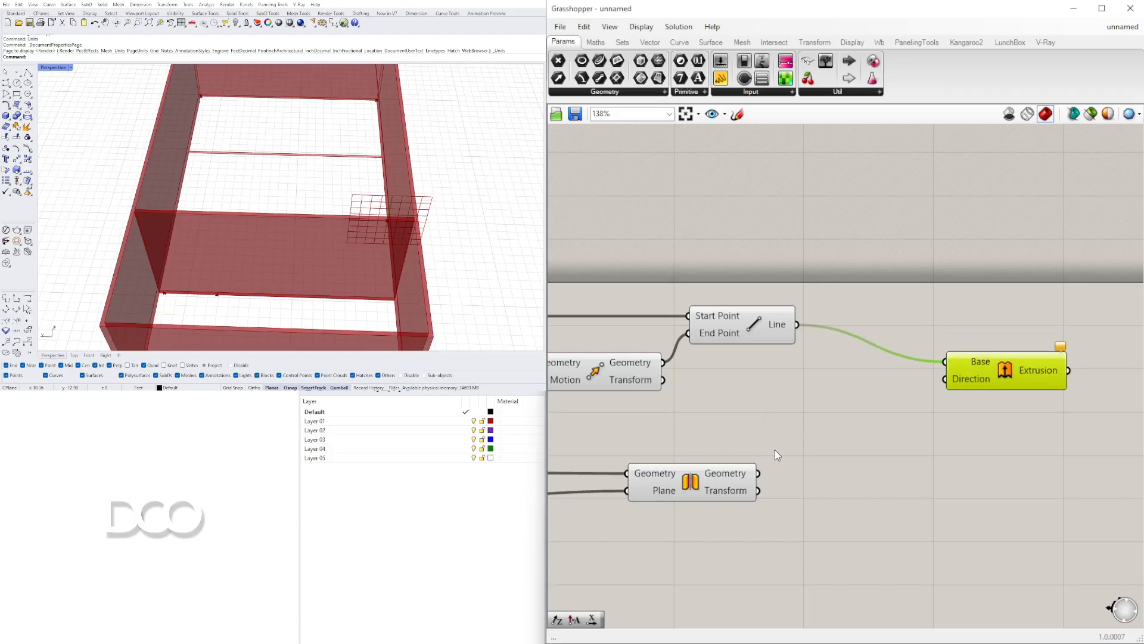
- Add a Unit Z vector component below the Line component with a number slider of 8 feeding its Factor, and align them
double_click(773, 405)
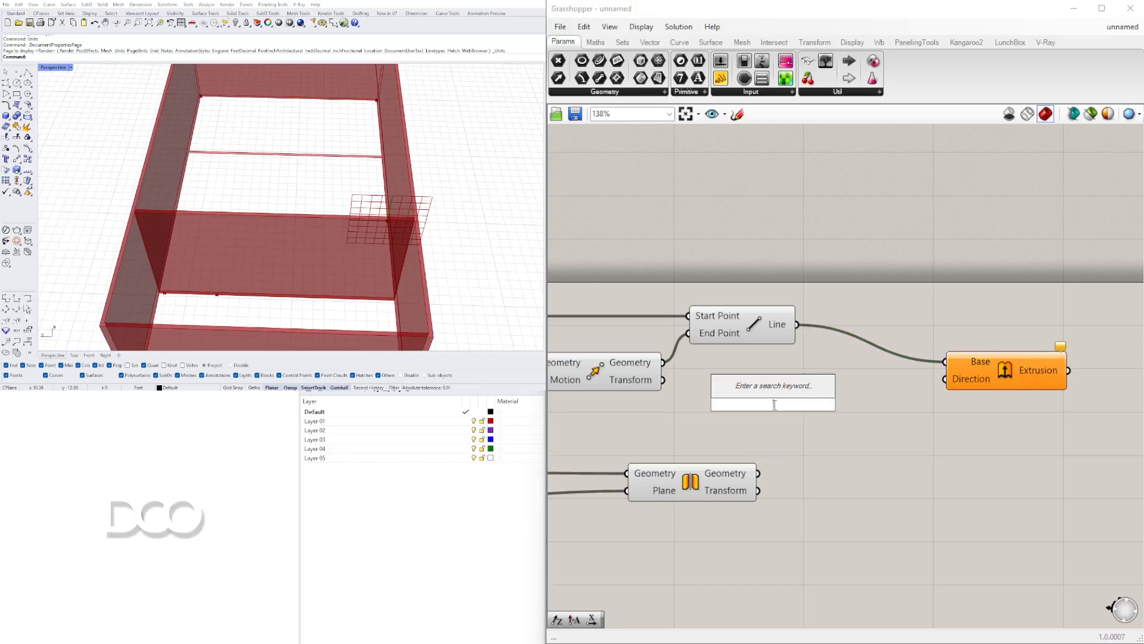
type("z")
left_click(771, 390)
left_click_drag(783, 400, 859, 397)
double_click(666, 420)
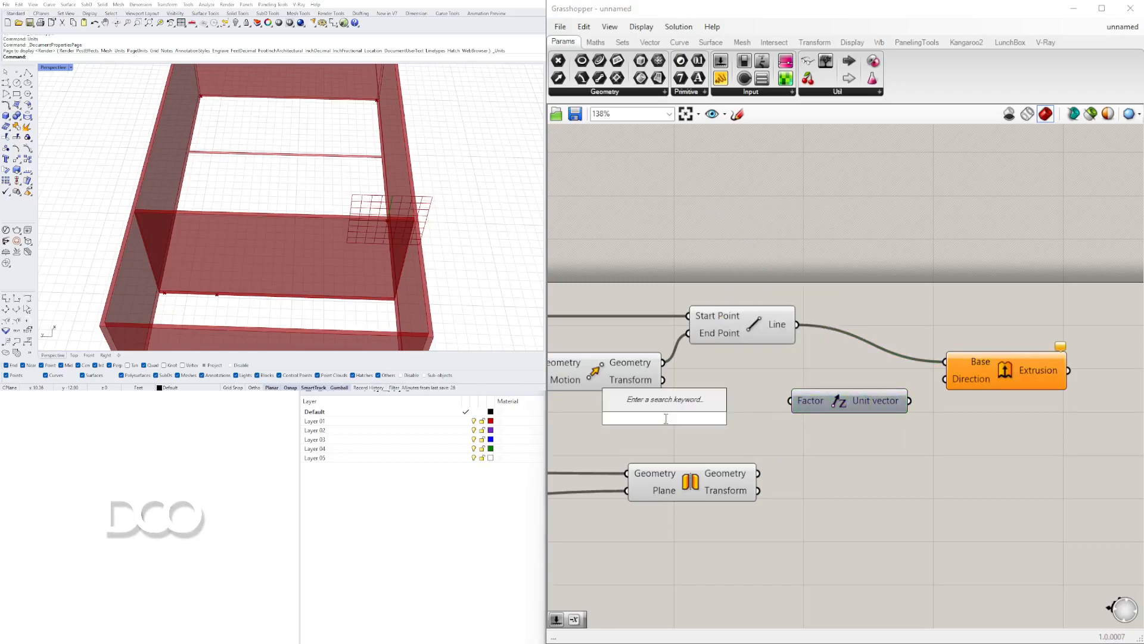
type("8")
key("Return")
left_click_drag(826, 405, 807, 424)
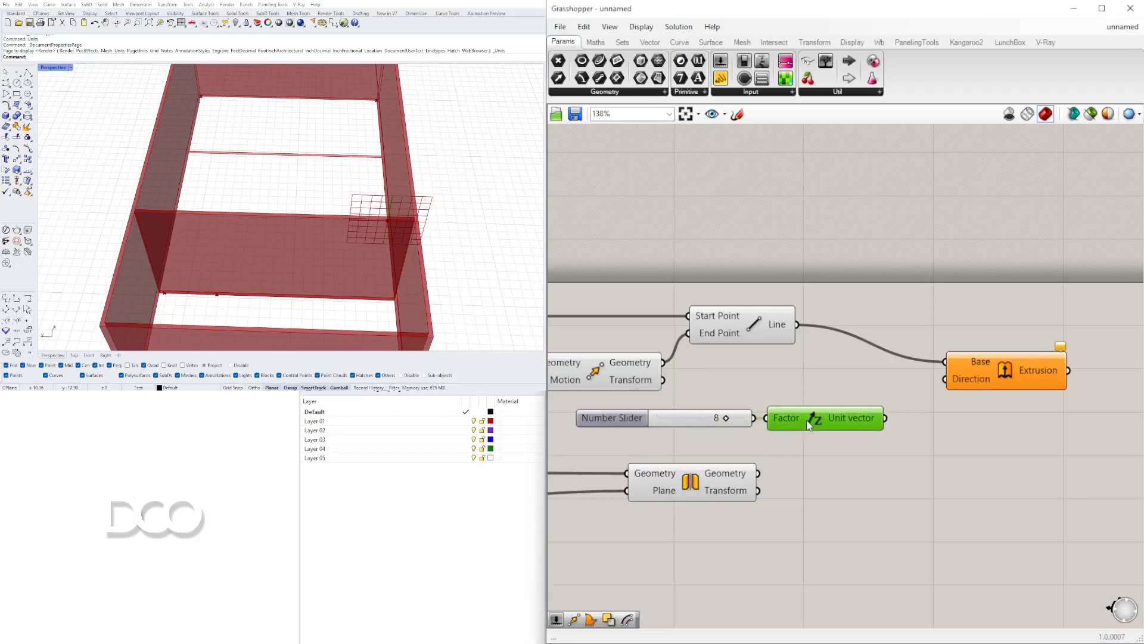
- Connect the Unit Z output to the Extrude component's Direction input and shift the 8 slider farther from Unit Z
left_click_drag(885, 418, 1016, 405)
right_click_drag(684, 423, 809, 419)
scroll(807, 417, "up", 3)
left_click_drag(713, 411, 651, 411)
- Move the Mirror component clear of the height slider and rearrange the line, Unit Z and Extrude components into a tighter layout
scroll(667, 420, "down", 3)
right_click_drag(753, 479, 938, 399)
scroll(940, 403, "down", 4)
left_click_drag(933, 405, 865, 427)
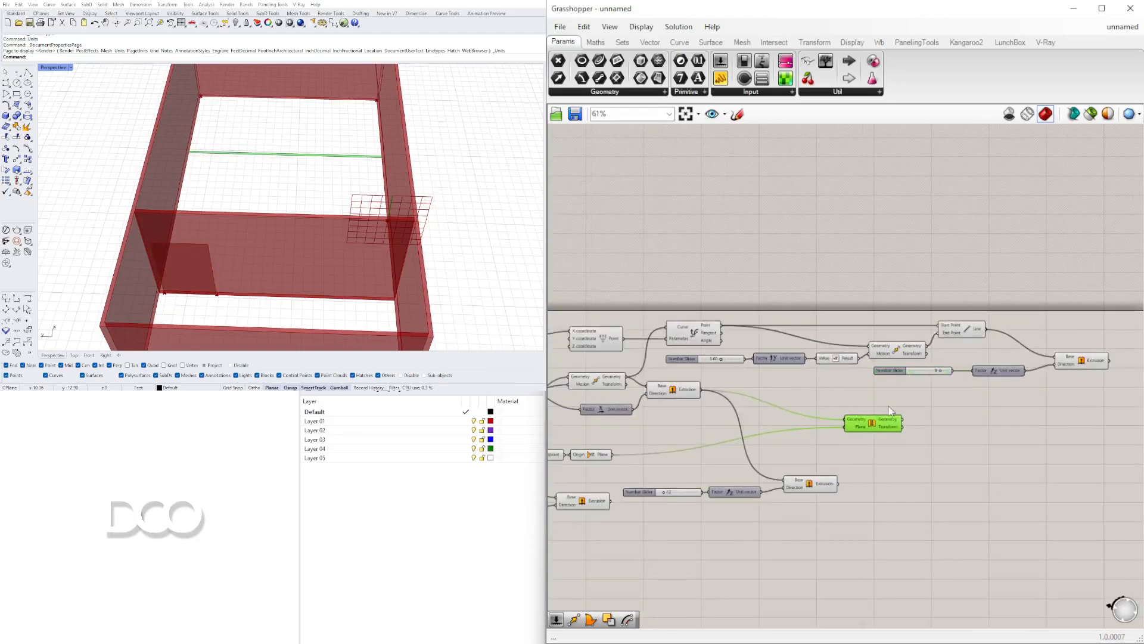
scroll(928, 374, "up", 6)
scroll(958, 384, "down", 3)
right_click_drag(1019, 402, 917, 437)
left_click_drag(979, 441, 828, 402)
left_click_drag(964, 411, 894, 428)
left_click(774, 448)
left_click_drag(752, 430, 764, 430)
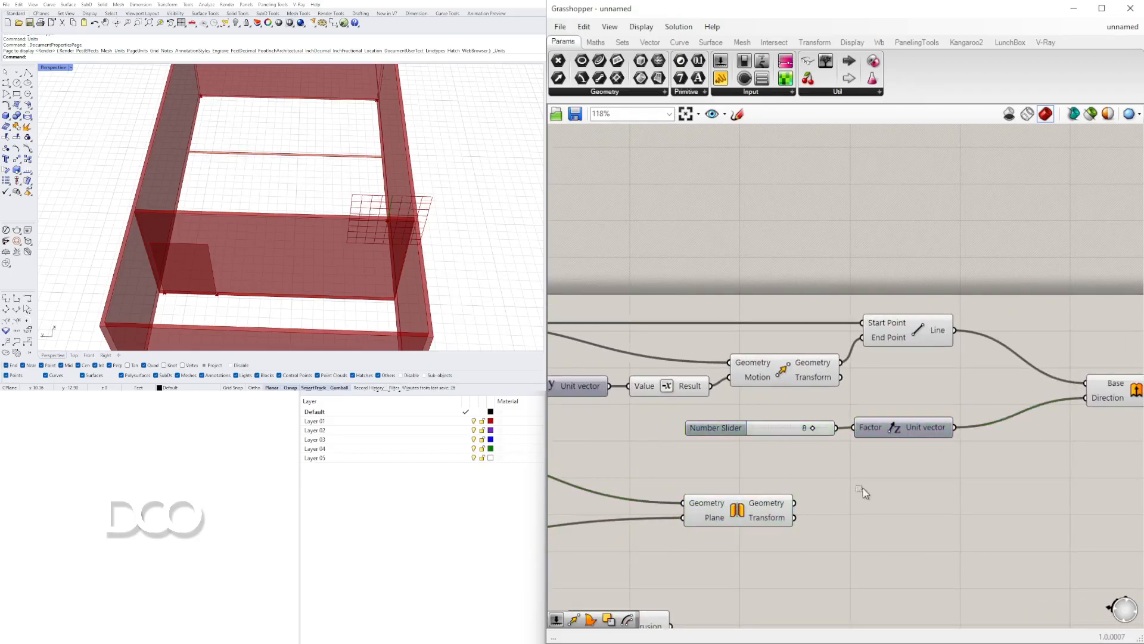
right_click_drag(1121, 401, 985, 398)
left_click_drag(985, 398, 915, 408)
right_click_drag(391, 258, 237, 220)
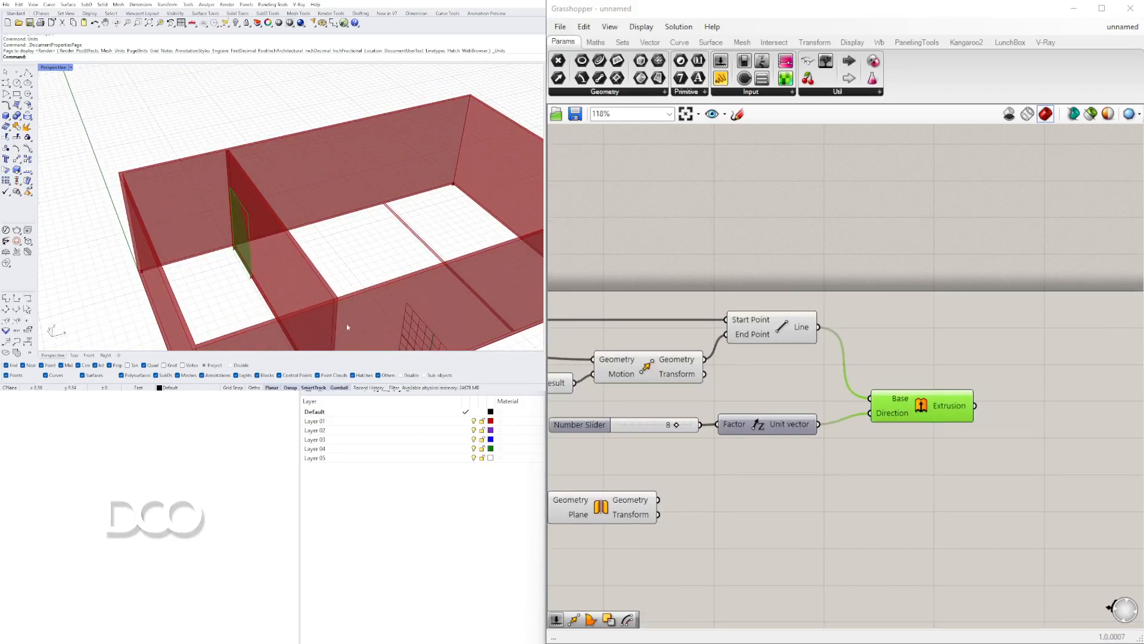
- Add a second Extrude component after the first and connect the first Extrusion output to its Base input
right_click_drag(1019, 432, 867, 421)
double_click(867, 421)
type("E")
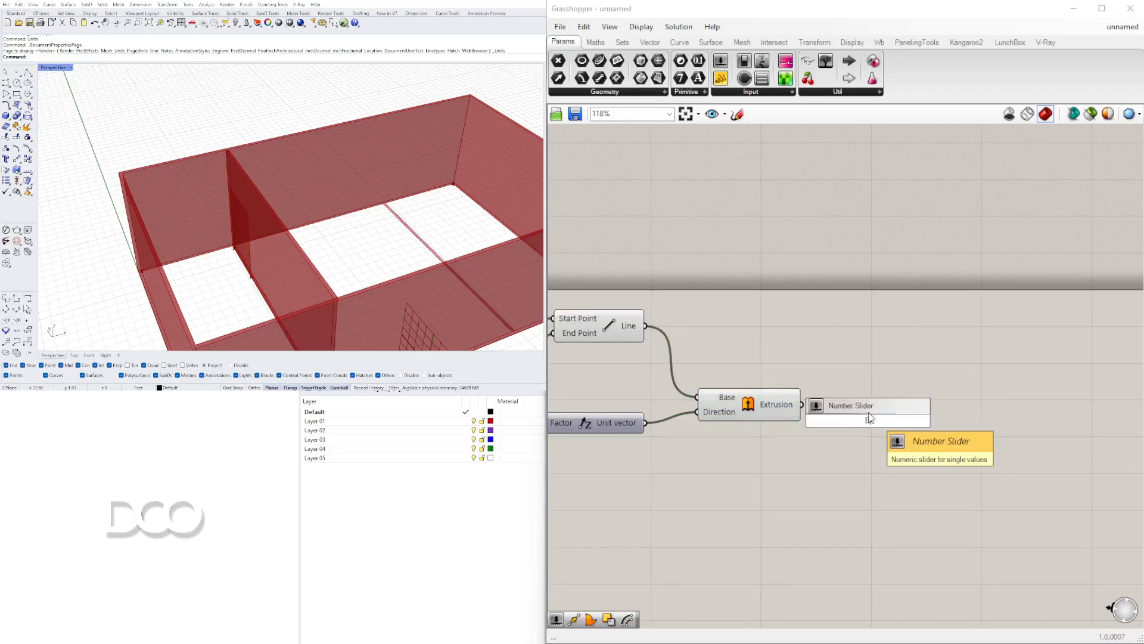
type("XTR")
left_click(835, 405)
mouse_move(858, 428)
left_mouse_down()
mouse_move(895, 427)
mouse_move(853, 419)
left_mouse_up()
- Add a Unit X vector component below the first Extrude and connect it to the second Extrude's Direction input
double_click(774, 451)
type("X")
left_click(796, 436)
left_click_drag(837, 448, 850, 430)
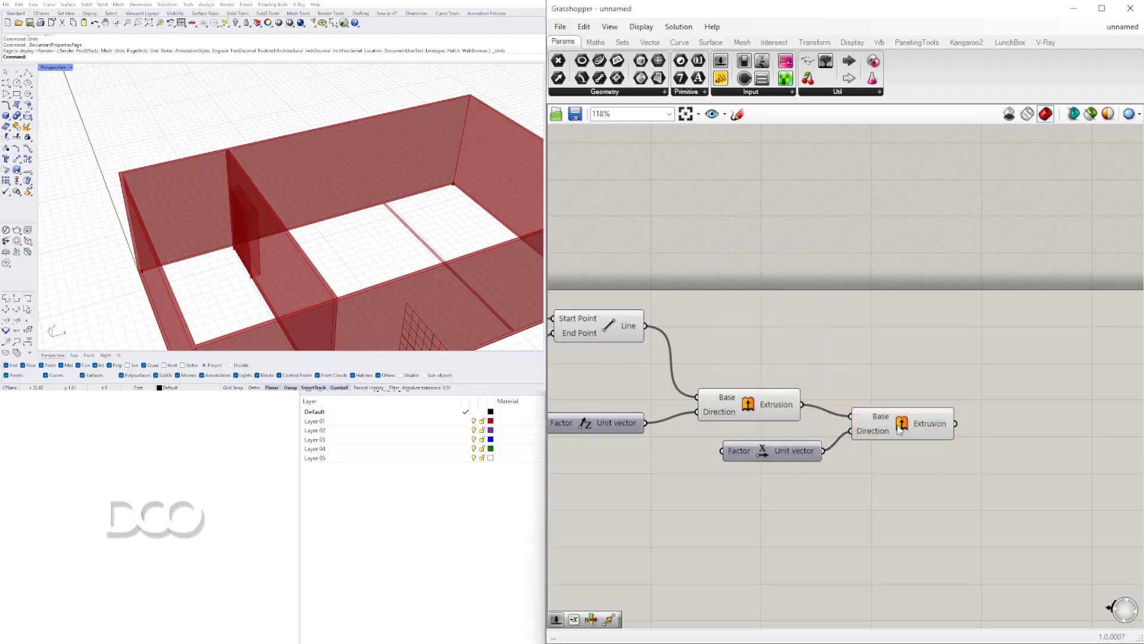
- Connect the existing wall-depth Unit X vector output to the second Extrude's Direction input in place of the new Unit X
right_click_drag(330, 268, 279, 209)
scroll(710, 390, "down", 3)
right_click_drag(710, 400, 963, 409)
right_click_drag(602, 404, 860, 326)
right_click_drag(729, 410, 762, 410)
left_click(843, 355)
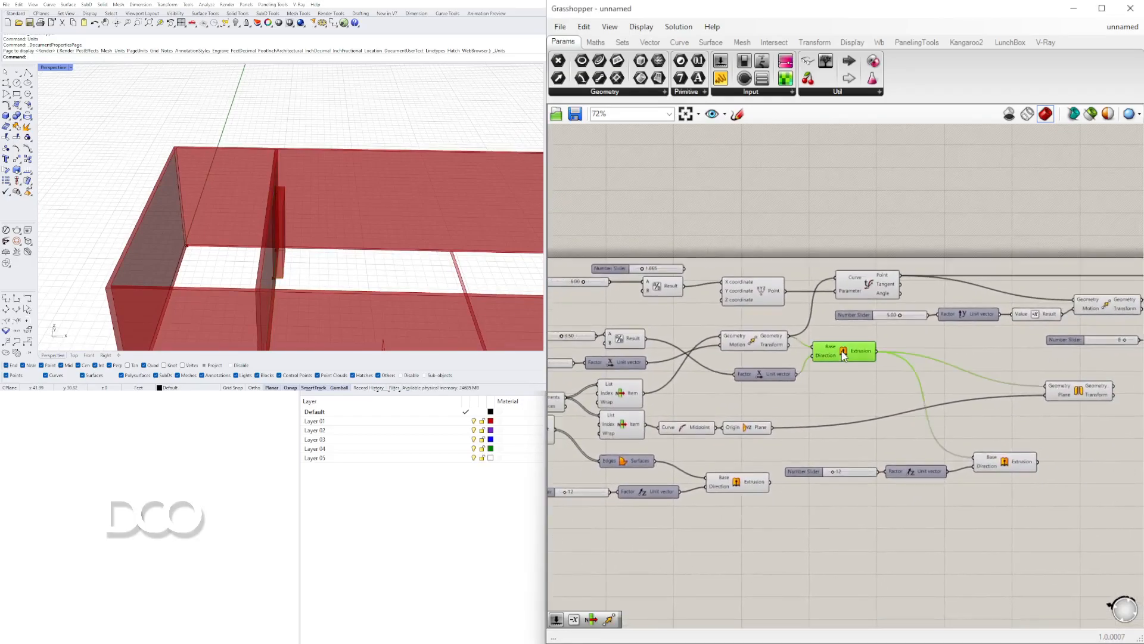
right_click_drag(690, 359, 789, 356)
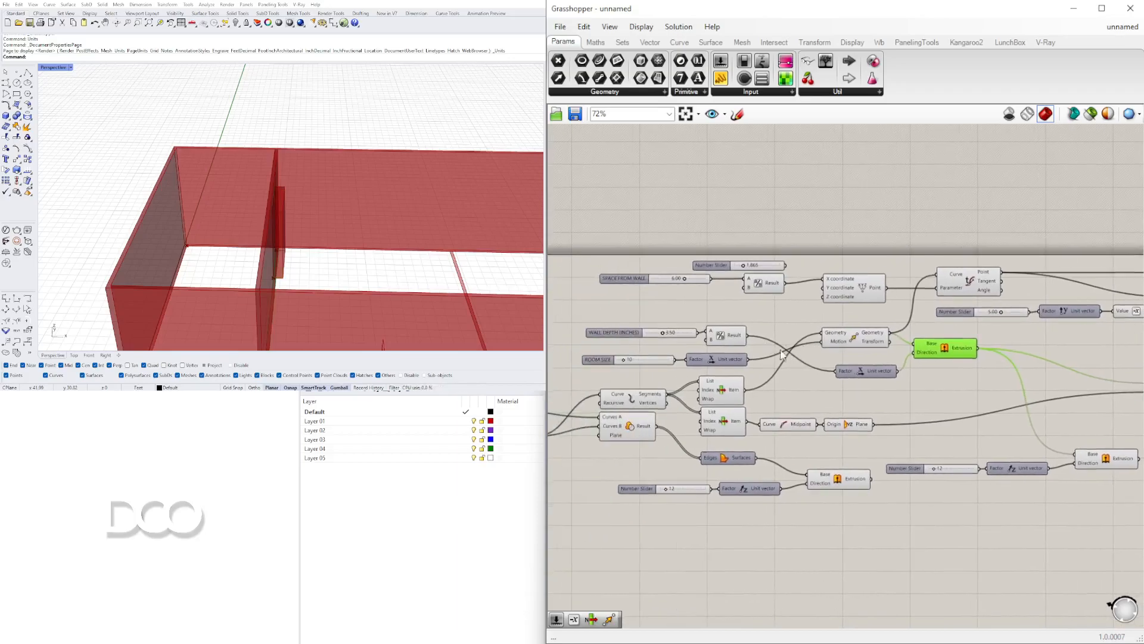
right_click_drag(892, 388, 754, 391)
left_click(763, 380)
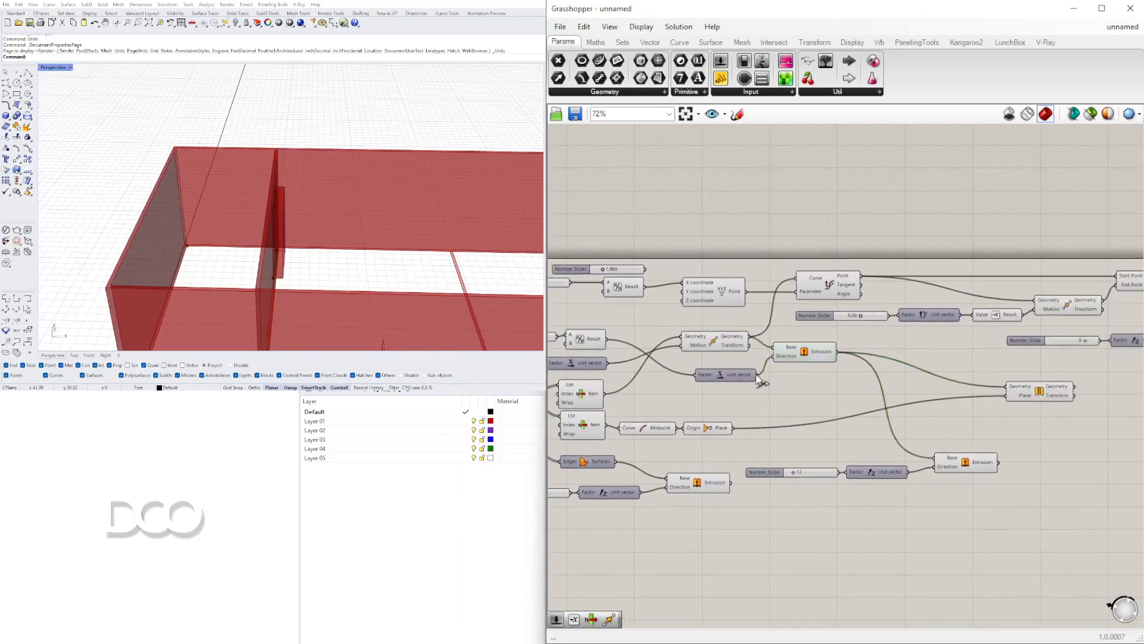
scroll(850, 387, "up", 5)
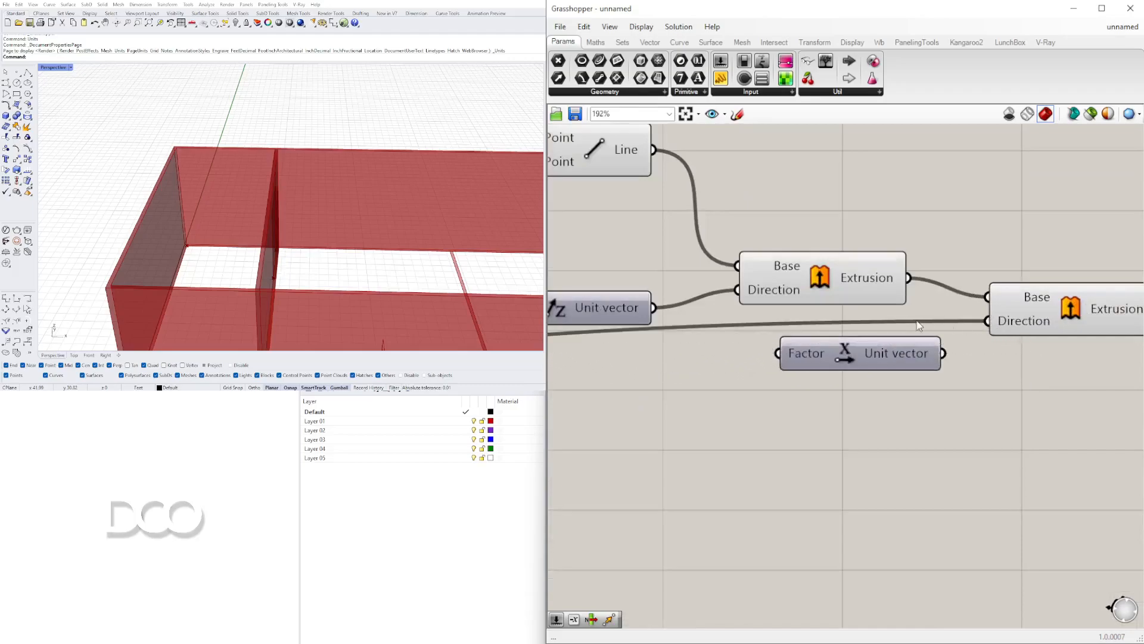
- Delete the disconnected Unit X component and reposition the second Extrude component below the first
left_click(888, 351)
scroll(867, 356, "down", 2)
key("Delete")
left_click(906, 325)
left_click_drag(905, 323, 901, 338)
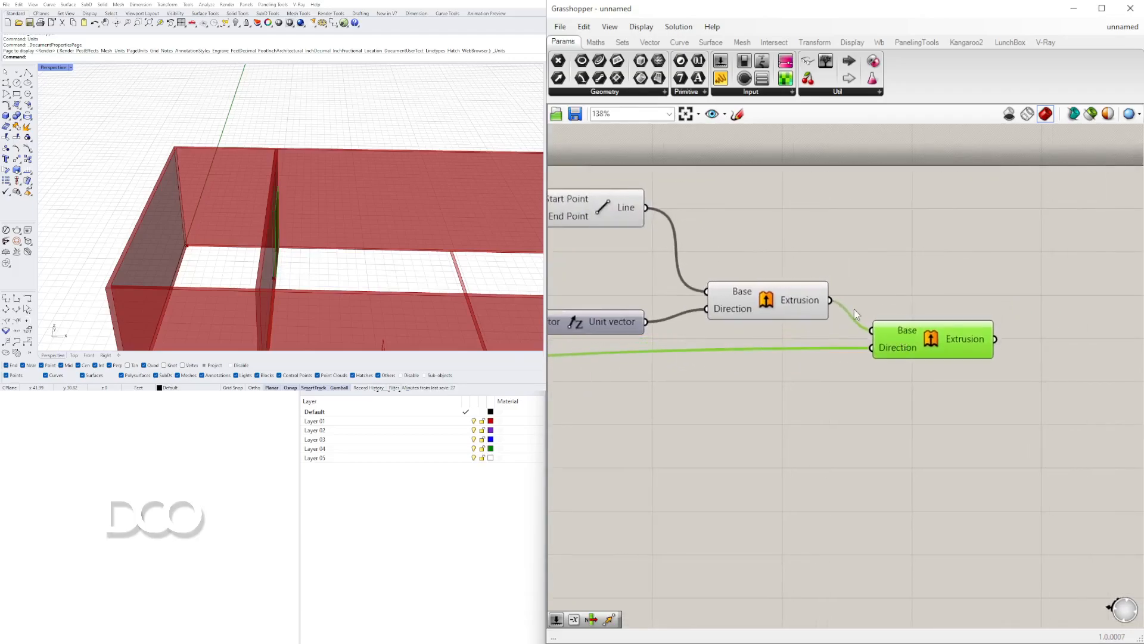
- Turn off the viewport preview of the first Extrude component made from the line
left_click(785, 300)
right_click(772, 291)
left_click(805, 315)
left_click(463, 540)
scroll(221, 244, "down", 4)
right_click_drag(203, 241, 258, 296)
scroll(296, 275, "down", 5)
scroll(259, 311, "up", 5)
scroll(259, 311, "down", 5)
scroll(259, 298, "up", 3)
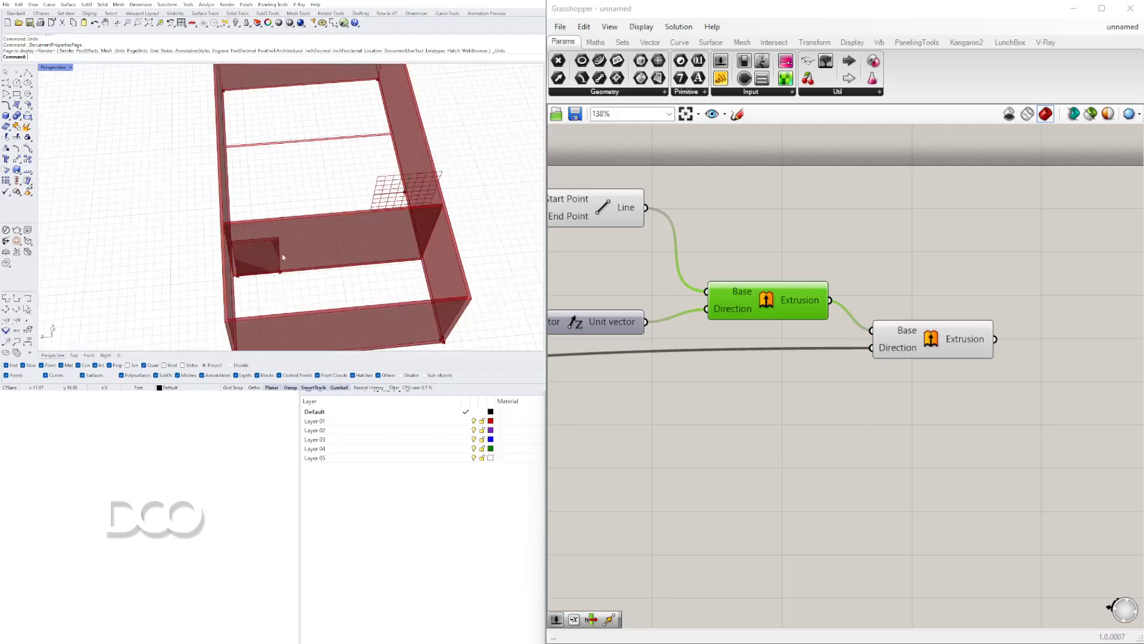
- Set the number slider feeding the Unit Y vector below Evaluate Curve to 3.00
scroll(868, 373, "down", 1)
right_click_drag(806, 374, 938, 403)
right_click_drag(669, 365, 935, 380)
scroll(935, 380, "up", 4)
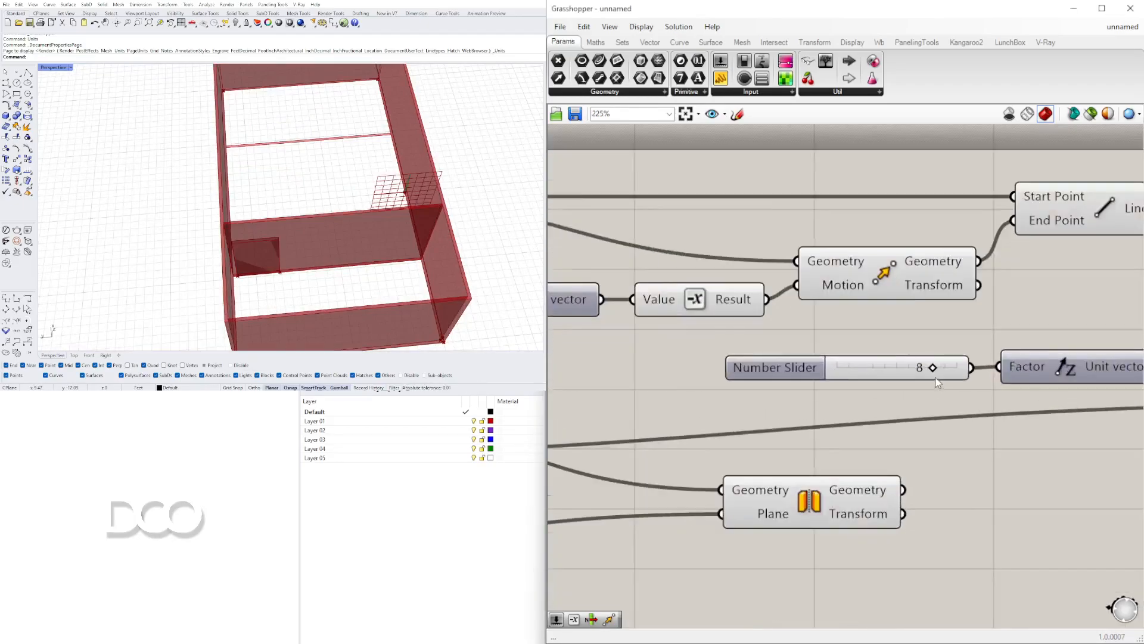
scroll(763, 349, "down", 3)
right_click_drag(762, 349, 1065, 350)
right_click_drag(774, 299, 918, 320)
scroll(899, 322, "up", 2)
left_click_drag(891, 335, 898, 337)
double_click(883, 337)
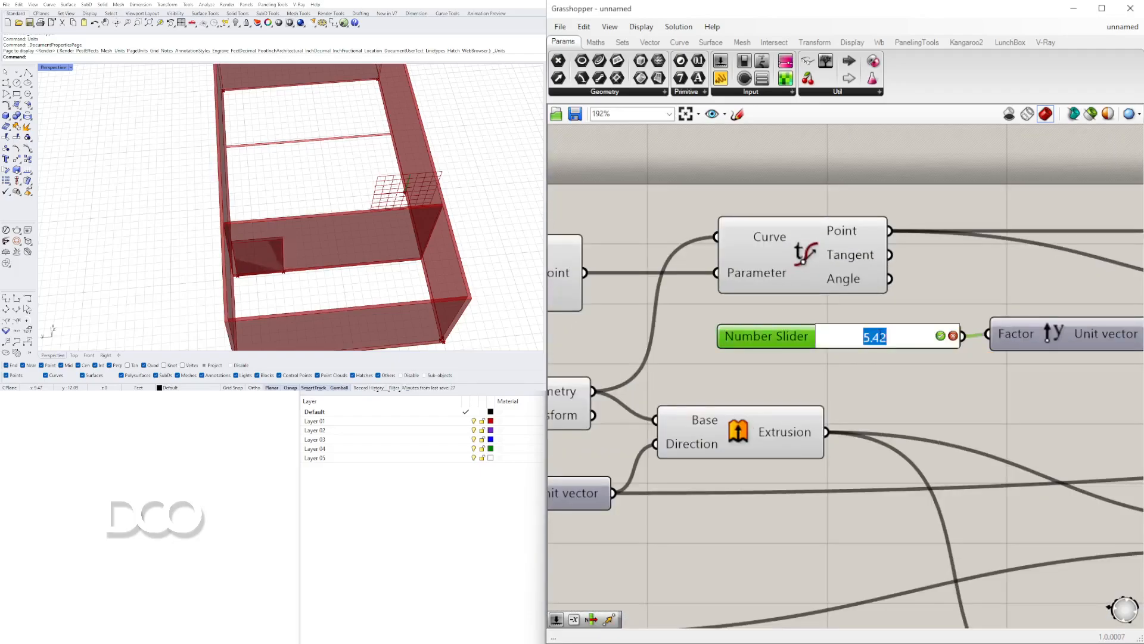
type("3")
key("Return")
scroll(882, 337, "down", 3)
scroll(250, 262, "up", 4)
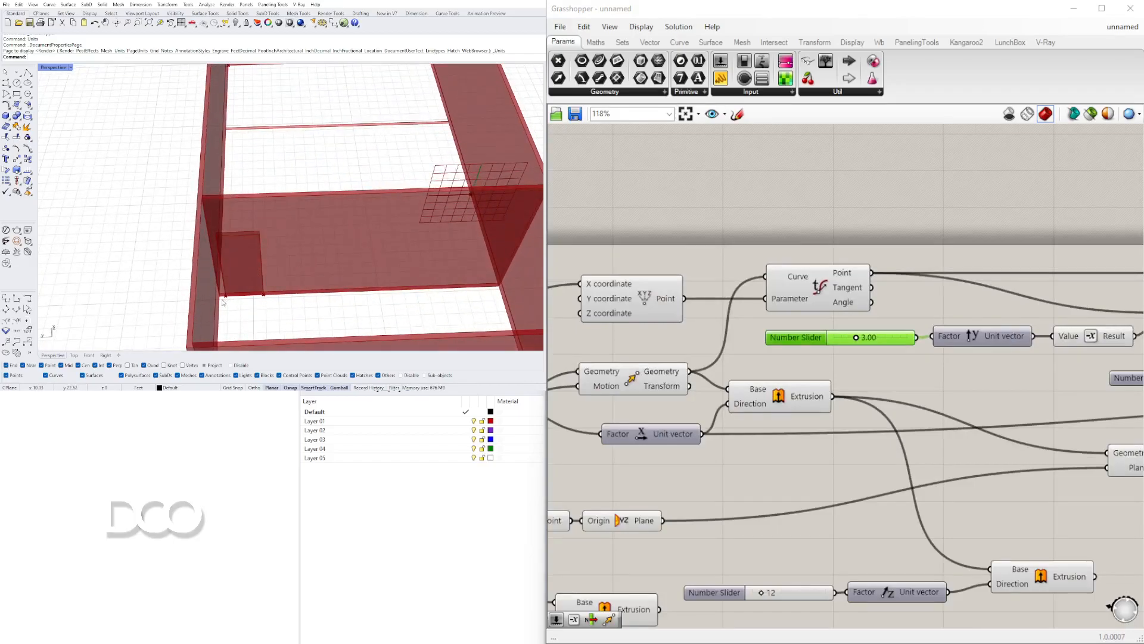
- Move the SPACE FROM WALL slider, Division and Construct Point components farther above the wall components to open up the layout
scroll(858, 519, "down", 6)
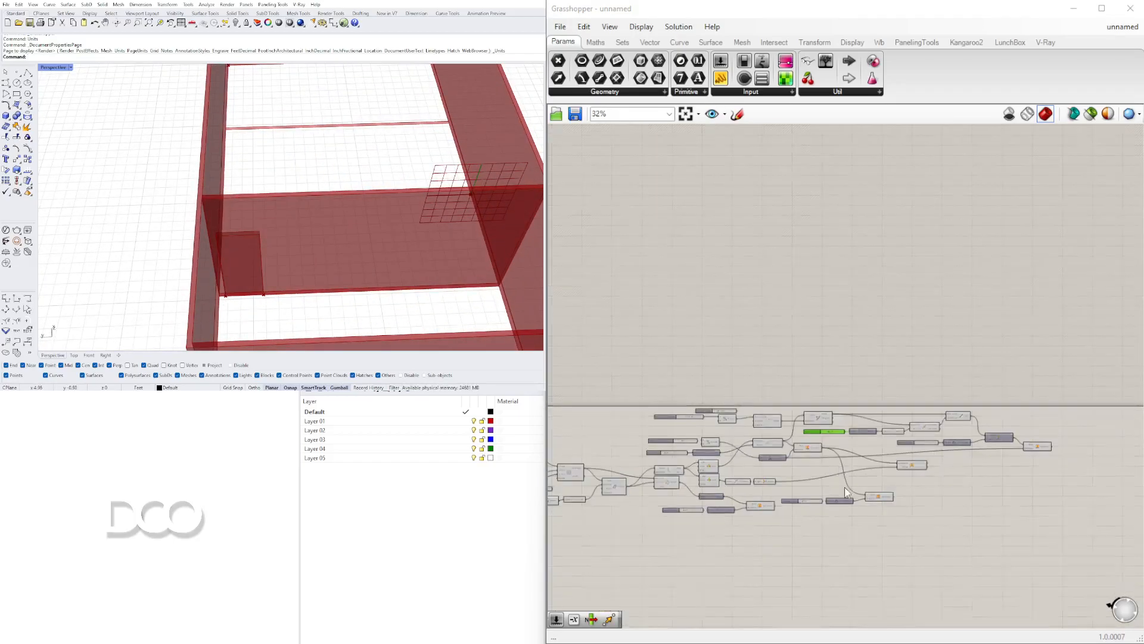
left_click_drag(1002, 488, 652, 309)
scroll(748, 350, "up", 1)
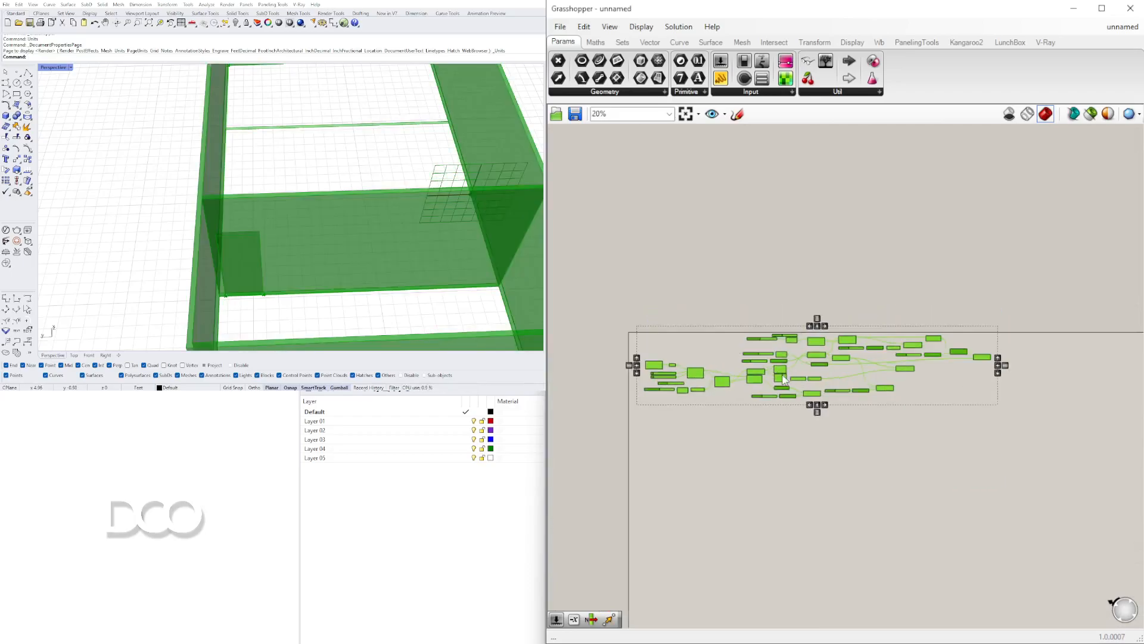
left_click(885, 499)
scroll(826, 351, "up", 9)
right_click_drag(672, 445, 863, 459)
left_click_drag(912, 469, 735, 363)
left_click_drag(885, 404, 880, 367)
left_click(982, 353)
right_click_drag(983, 352, 776, 309)
left_click_drag(829, 375, 774, 347)
left_click(806, 275)
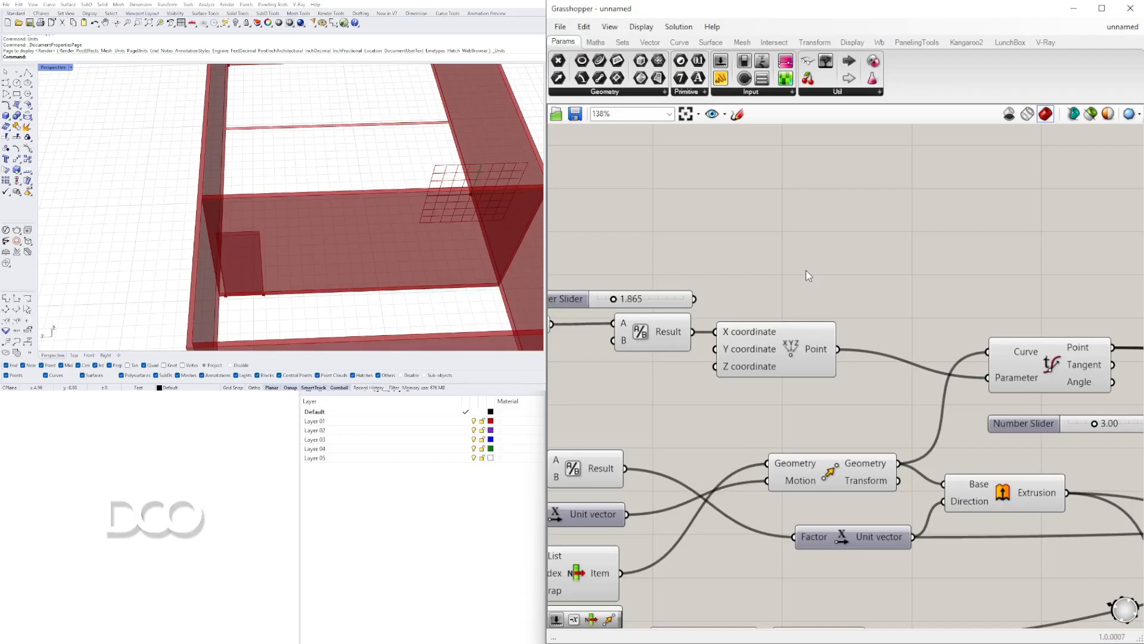
- Add a Length component above Evaluate Curve and connect the wall line's Move Geometry output to its Curve input
scroll(805, 270, "down", 4)
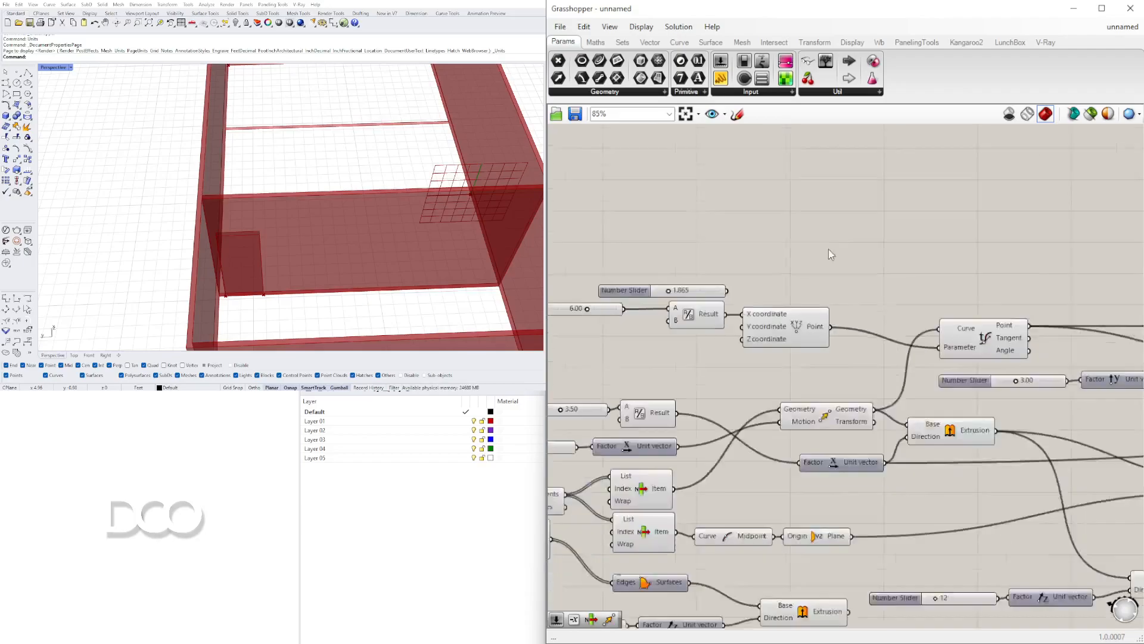
right_click_drag(689, 432, 767, 424)
left_click(775, 448)
right_click_drag(880, 409, 568, 417)
left_click(948, 378)
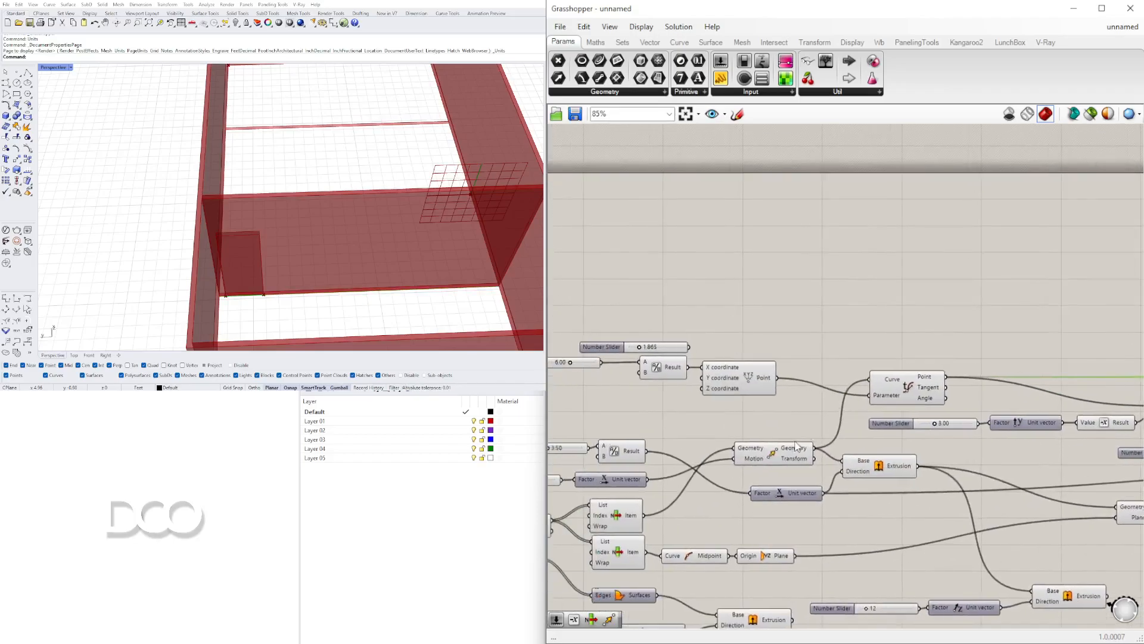
scroll(801, 392, "up", 2)
left_click(972, 296)
double_click(960, 291)
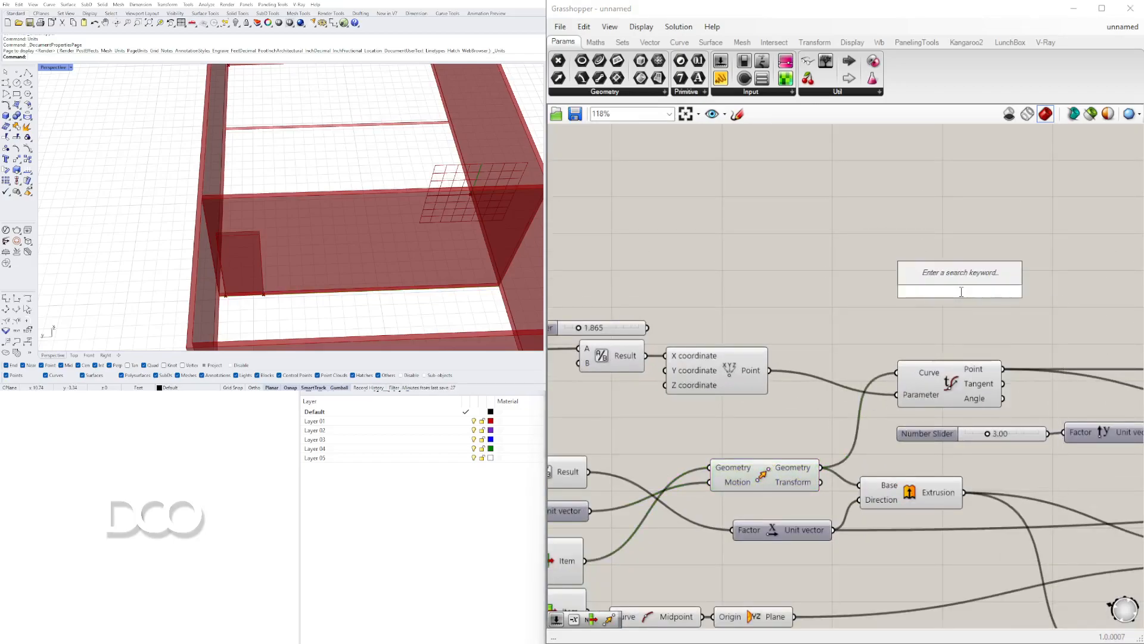
type("LENG")
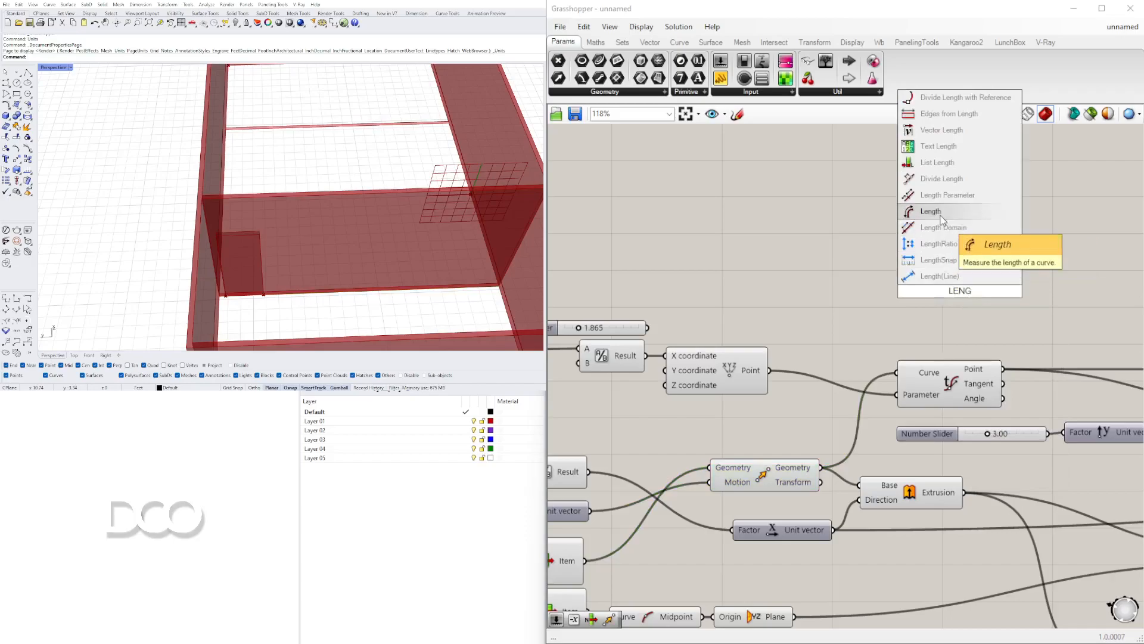
left_click(930, 211)
left_click_drag(822, 468, 918, 292)
left_click_drag(973, 291, 948, 296)
mouse_move(950, 298)
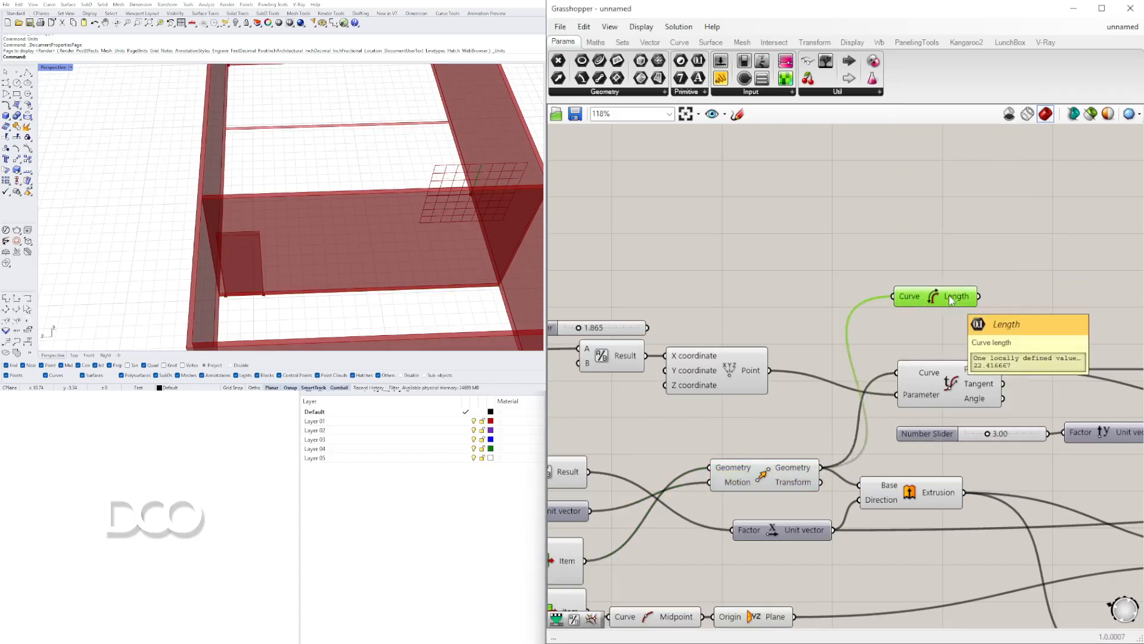
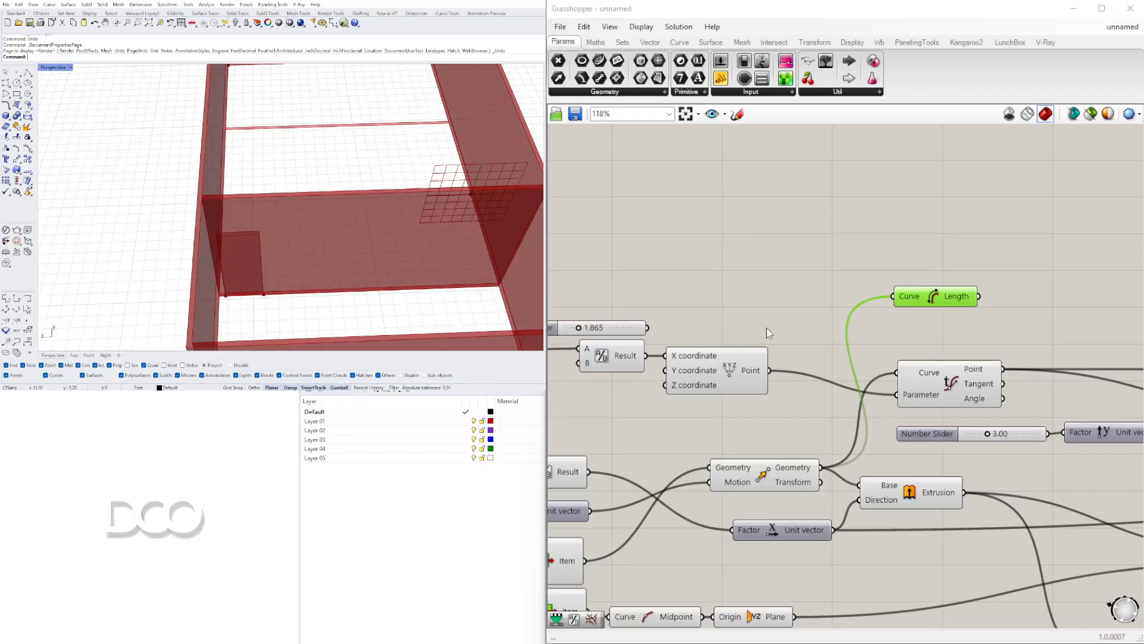
- Add a Division component after Length and connect the Length output to its A input
right_click_drag(767, 332, 636, 334)
double_click(917, 304)
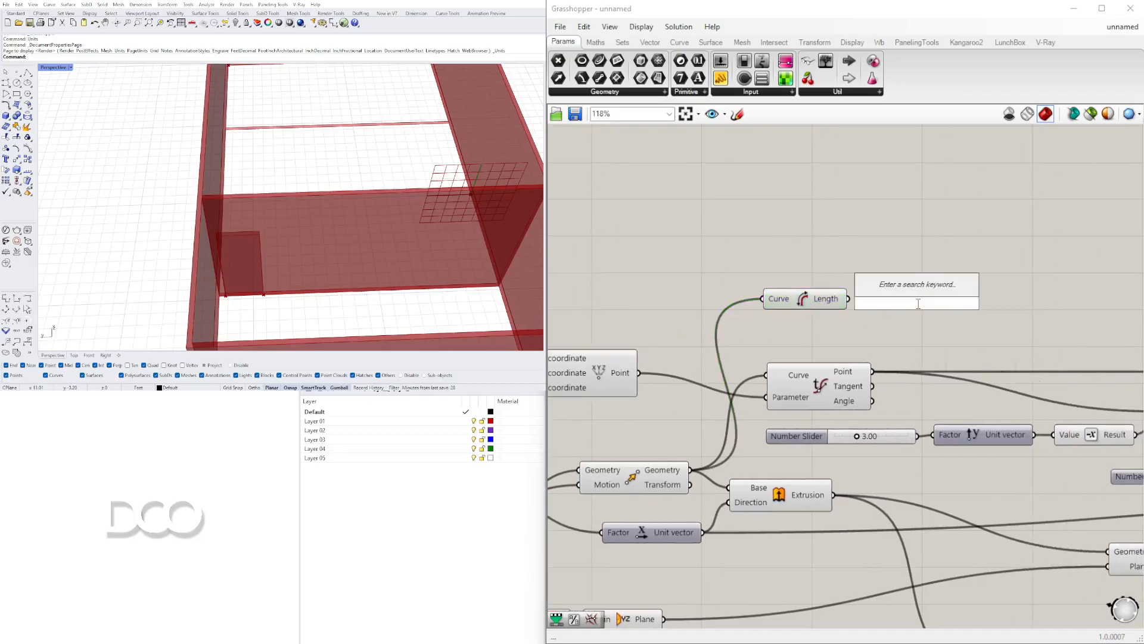
type("/")
key("Return")
left_click_drag(849, 300, 884, 297)
left_click_drag(905, 300, 889, 303)
- Add a Move component beyond Division and connect the Evaluate Curve Point output to its Geometry input
scroll(887, 302, "down", 1)
right_click_drag(827, 370, 797, 377)
left_click(892, 370)
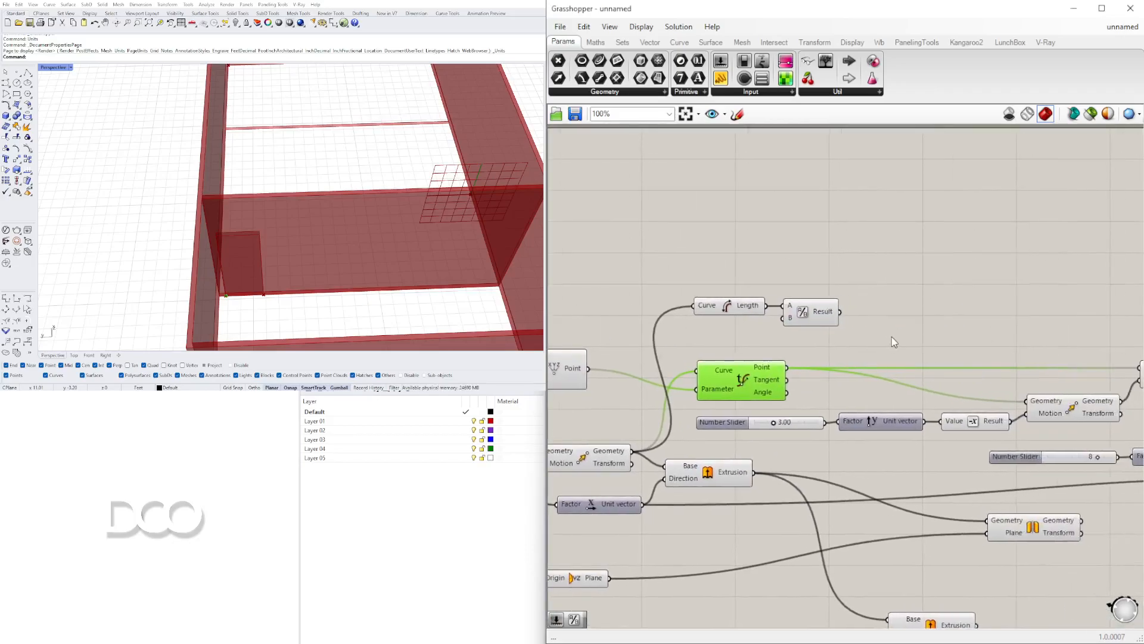
double_click(891, 336)
type("mo")
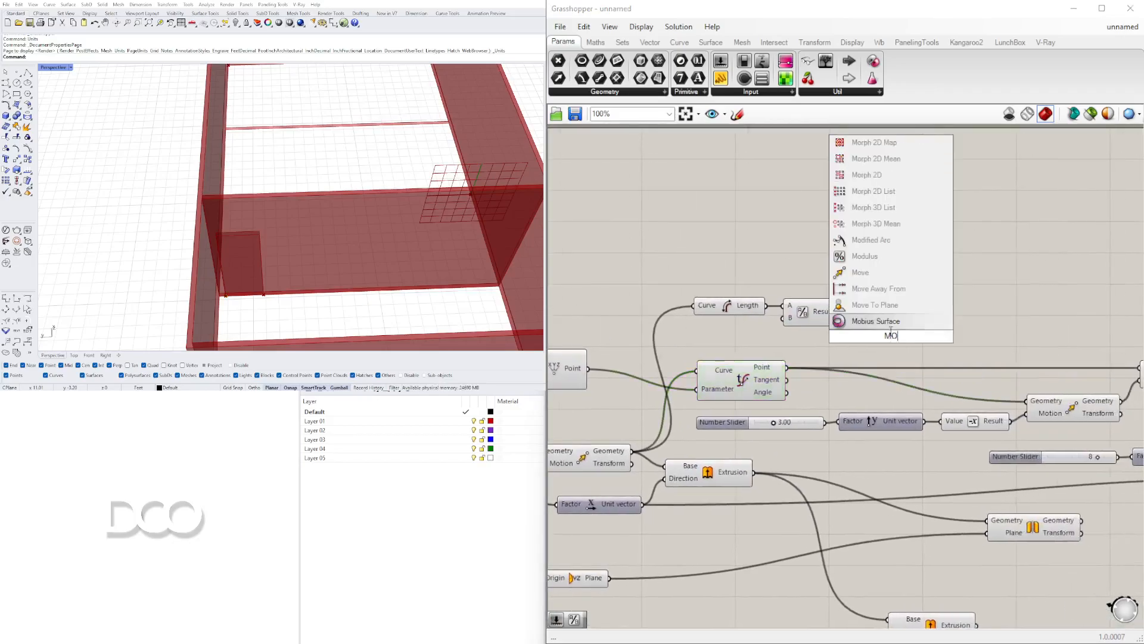
left_click(874, 276)
left_click_drag(785, 368, 998, 335)
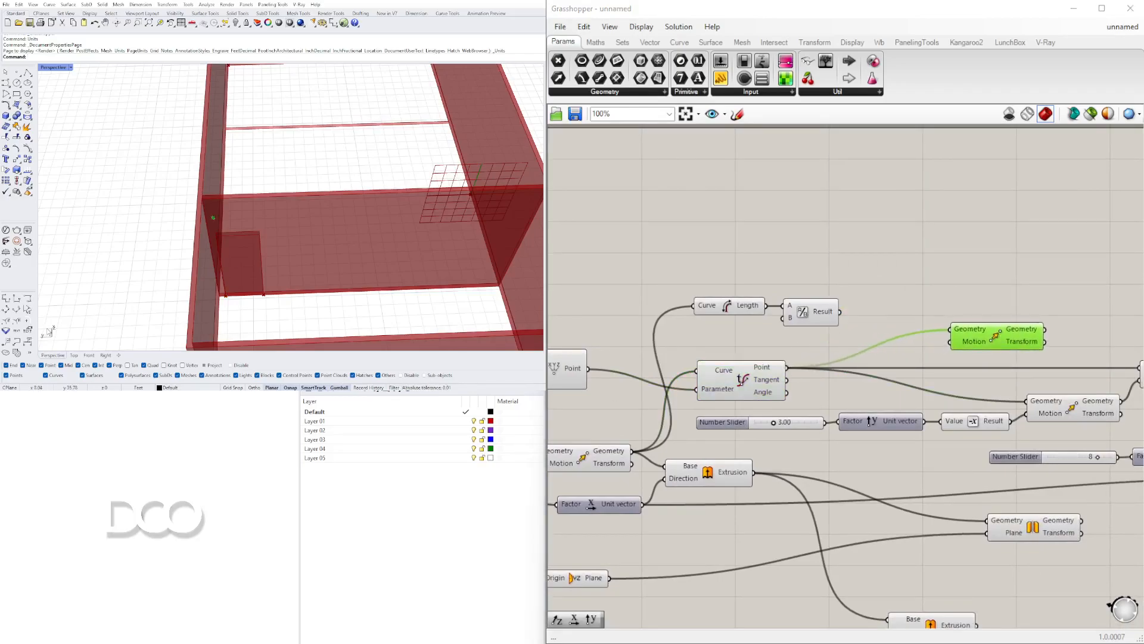
- Place Unit Y and Negative components between Division and the new Move, and wire the Division result through them into Motion
right_click_drag(912, 320, 855, 332)
double_click(856, 333)
key("Escape")
left_click_drag(904, 453, 851, 323)
left_click_drag(858, 347, 988, 340)
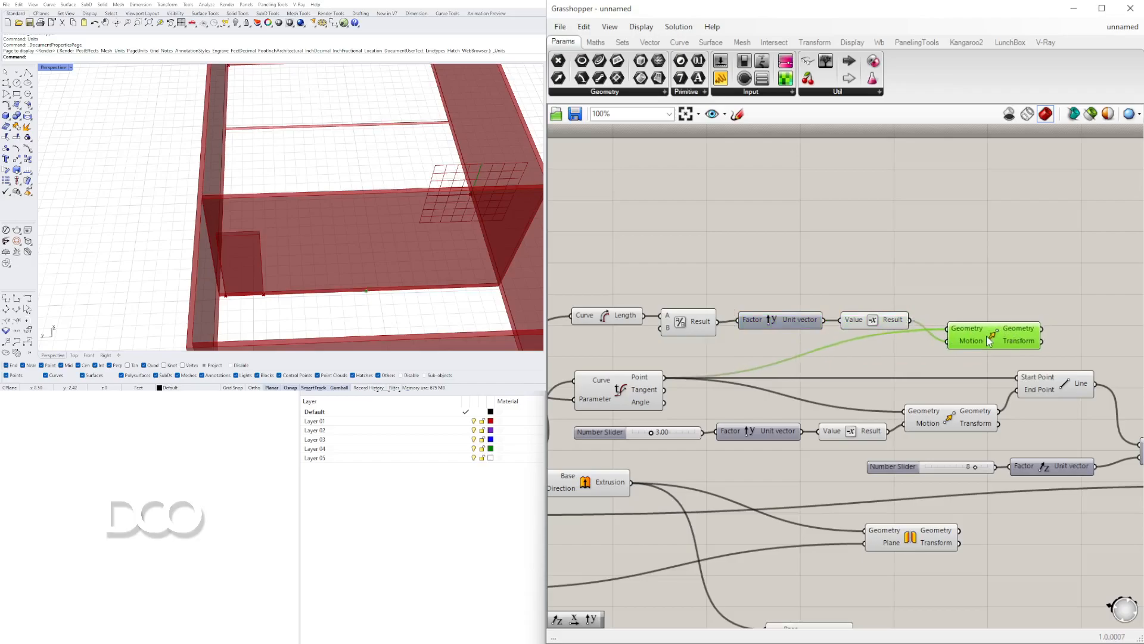
- Insert a relay on the wire from Point to the lower Move component and connect the relay to the Line's Start Point
right_click_drag(967, 336, 875, 320)
scroll(383, 288, "down", 2)
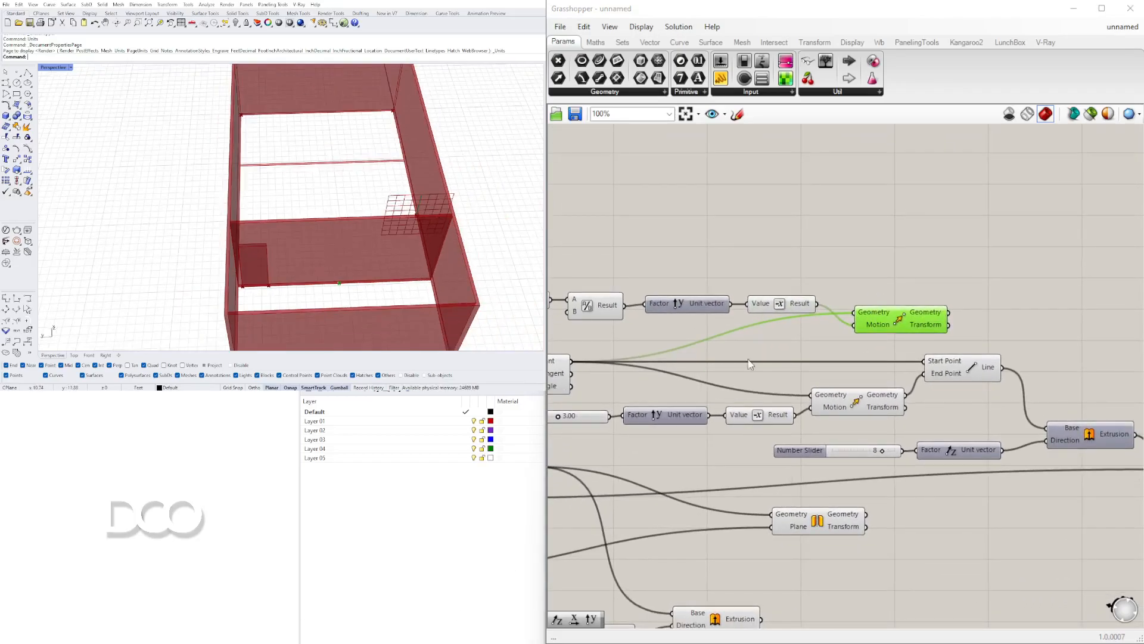
scroll(697, 382, "down", 1)
right_click_drag(607, 391, 810, 364)
right_click_drag(997, 389, 925, 393)
left_click(961, 379)
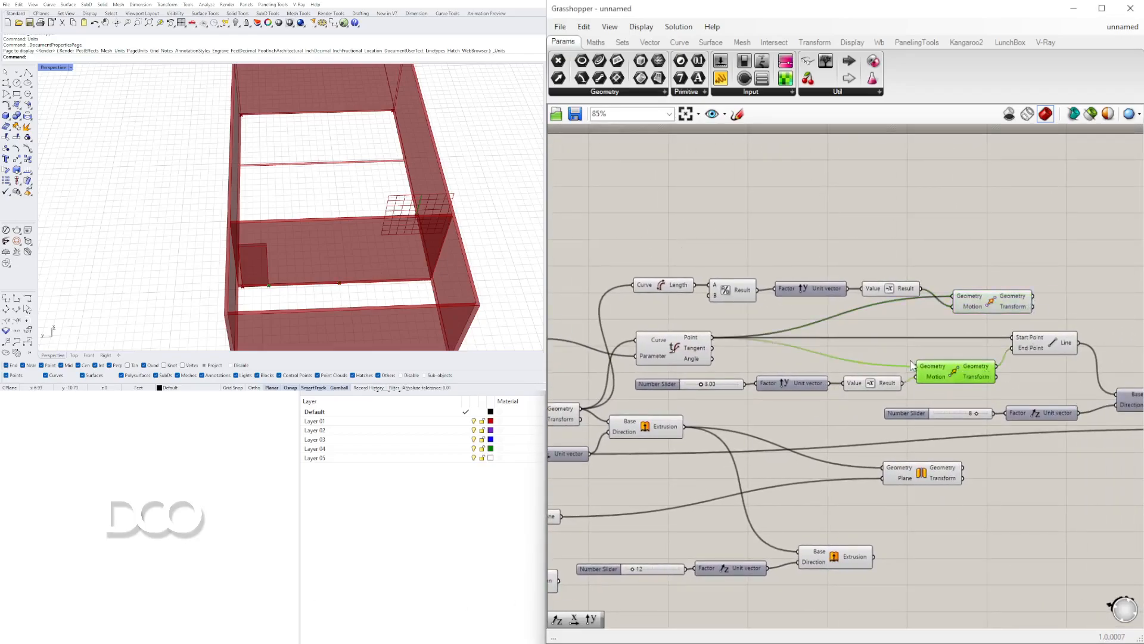
double_click(870, 360)
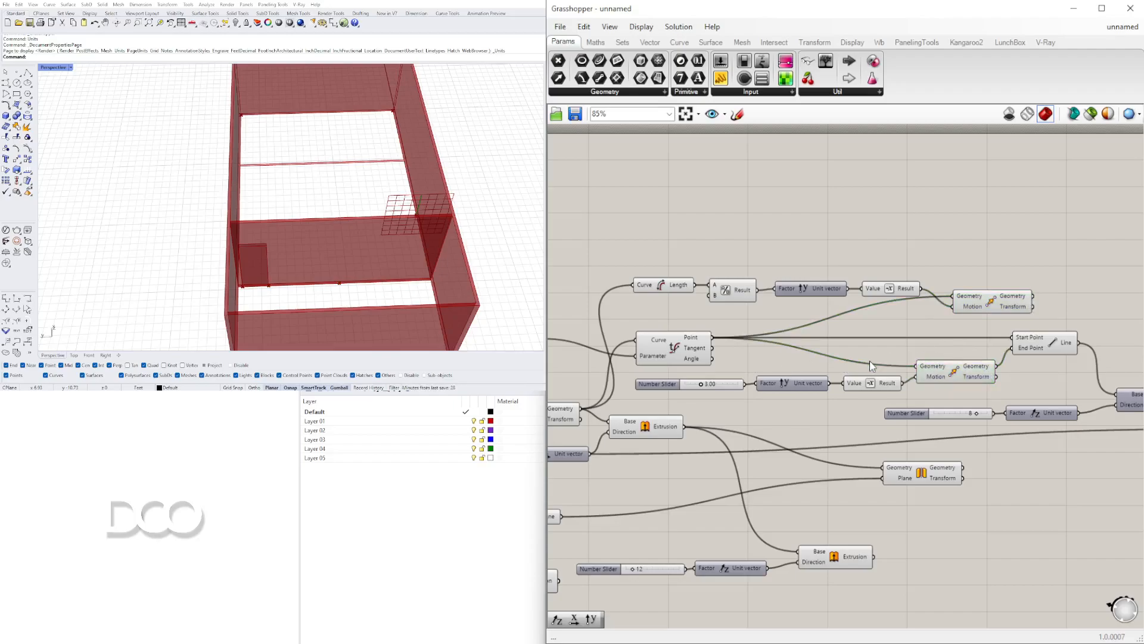
left_click_drag(983, 341, 1001, 334)
- Shift the upper Unit Y, Negative and Move component chain back so it sits above Evaluate Curve
left_click_drag(1070, 306, 647, 242)
left_click_drag(989, 309, 781, 295)
left_click(863, 273)
scroll(277, 272, "up", 3)
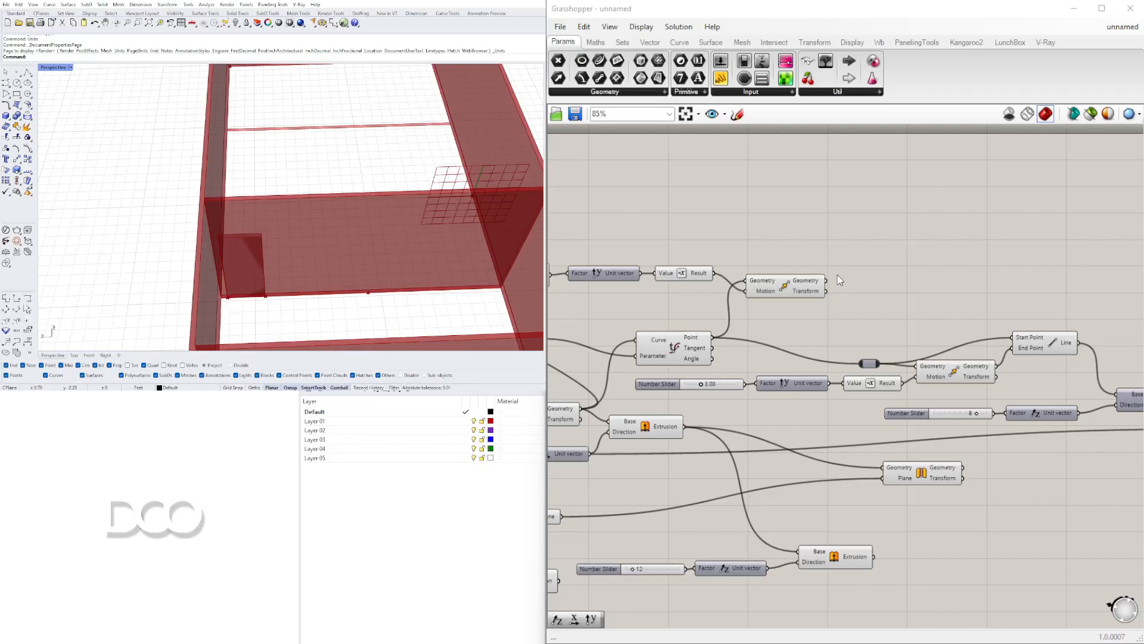
- Connect the upper Move component's Geometry output to the relay in place of the Point, and nudge that Move component
left_click_drag(826, 291, 866, 367)
right_click_drag(342, 284, 375, 282)
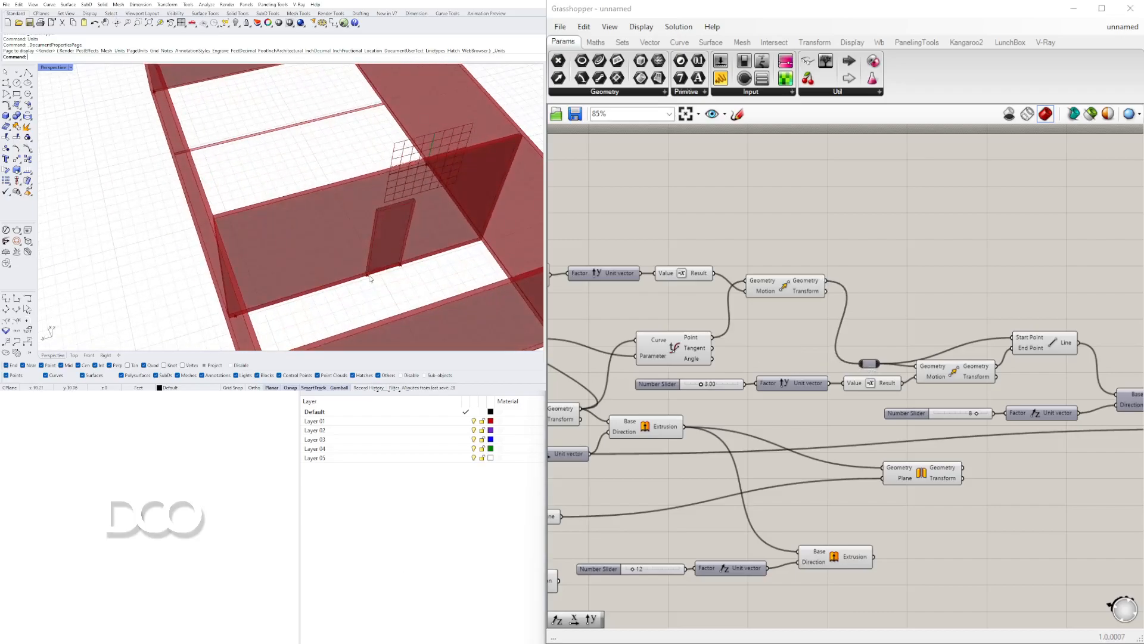
left_click_drag(766, 292, 767, 296)
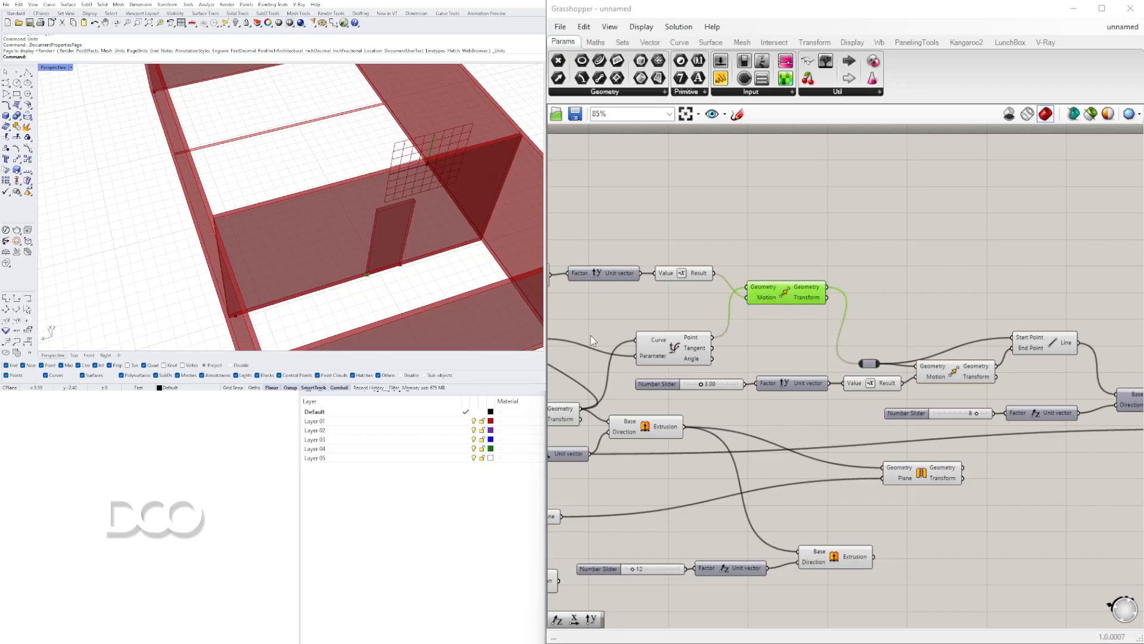
- Adjust the position of the 3.00 number slider in front of the Unit Y vector below Evaluate Curve
scroll(826, 316, "down", 1)
right_click_drag(825, 316, 789, 332)
scroll(790, 334, "up", 1)
right_click_drag(668, 399, 818, 413)
scroll(817, 413, "up", 2)
left_click_drag(774, 409, 765, 407)
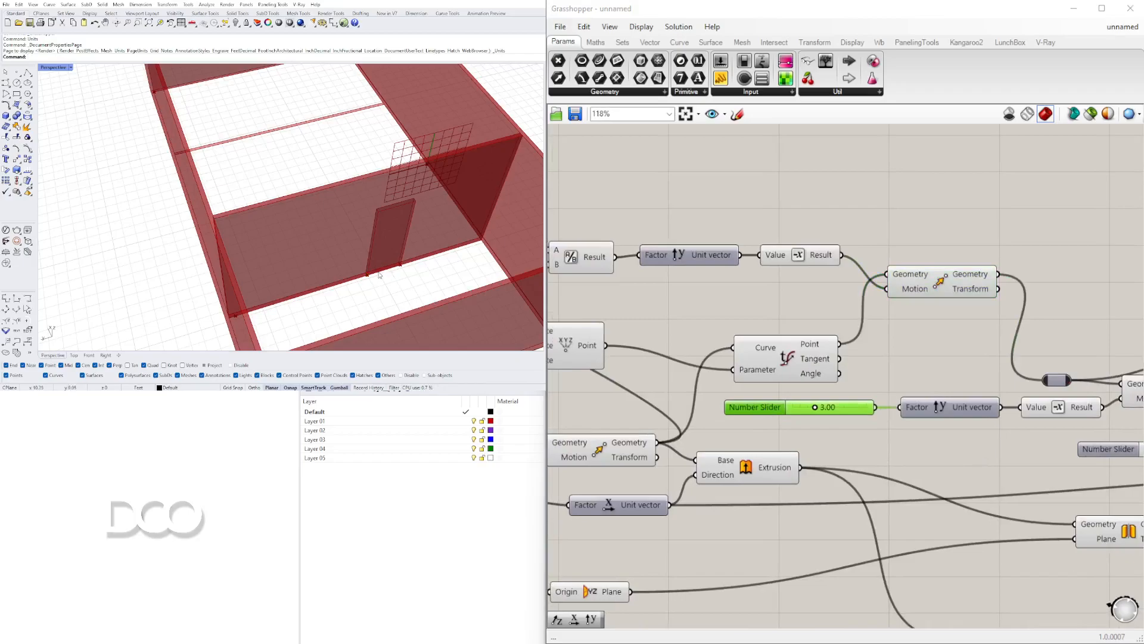
- Shift the door-width slider, Unit Y, relay, lower Move, Line and Extrusion components away from the upper Move, and raise the relay slightly
scroll(786, 323, "down", 3)
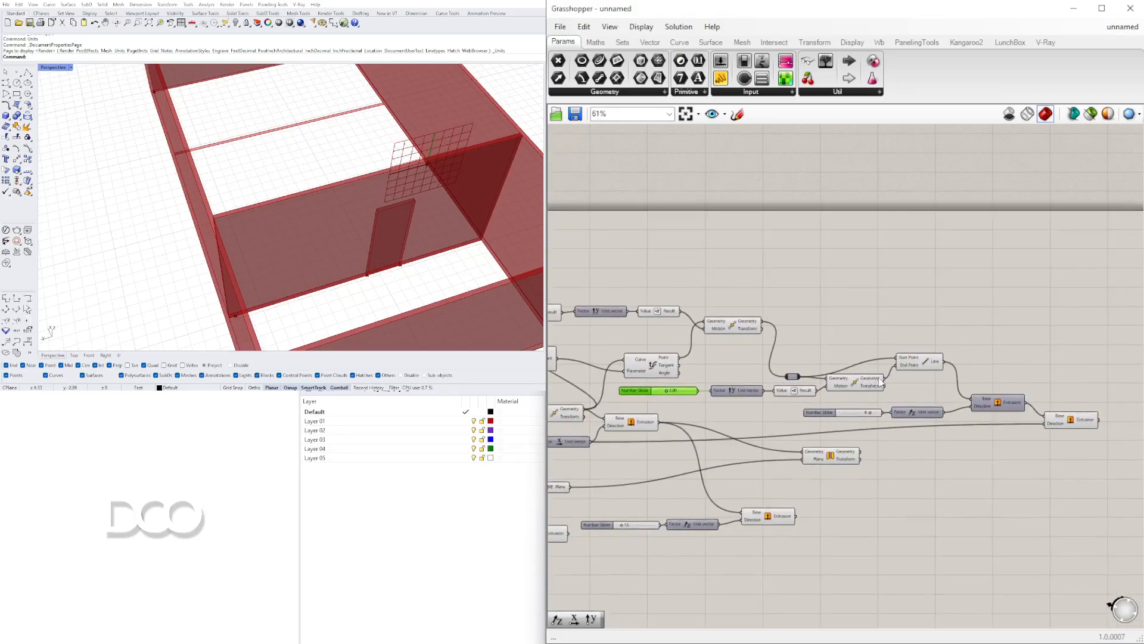
right_click_drag(1102, 472, 1065, 454)
left_click_drag(1070, 424, 668, 333)
left_click(618, 373, "shift")
left_click_drag(687, 373, 793, 376)
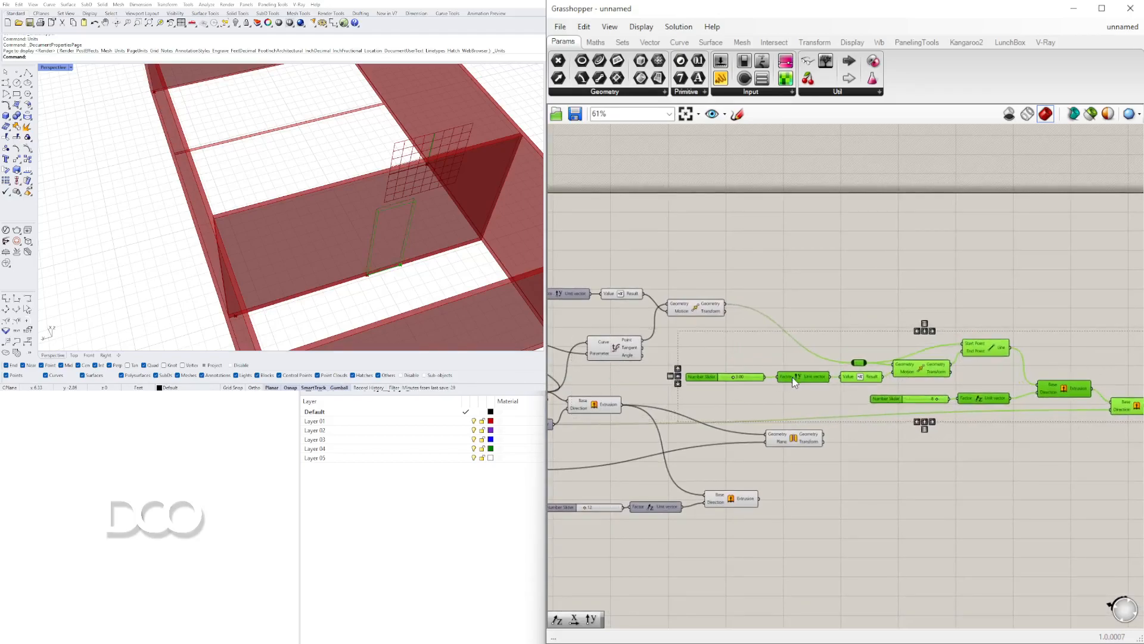
left_click(852, 352)
scroll(854, 355, "up", 1)
scroll(854, 358, "up", 2)
left_click_drag(861, 371, 866, 339)
- Set the door-width number slider in front of the lower Unit Y vector to 6
scroll(786, 333, "down", 2)
right_click_drag(760, 382, 828, 395)
scroll(765, 389, "up", 5)
left_click_drag(766, 388, 779, 385)
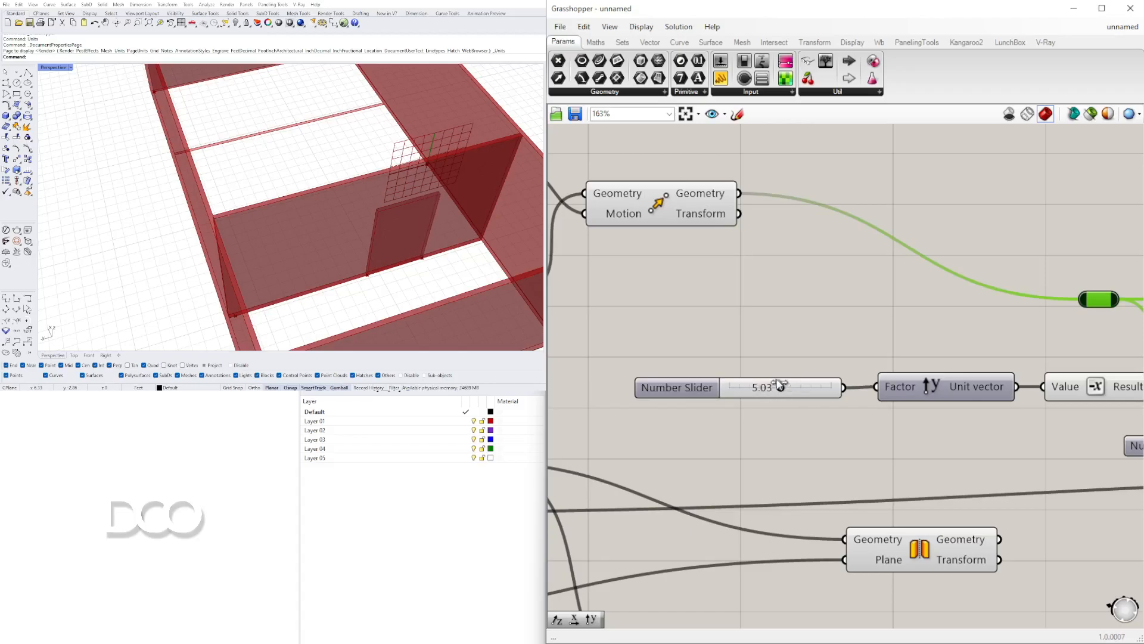
double_click(786, 385)
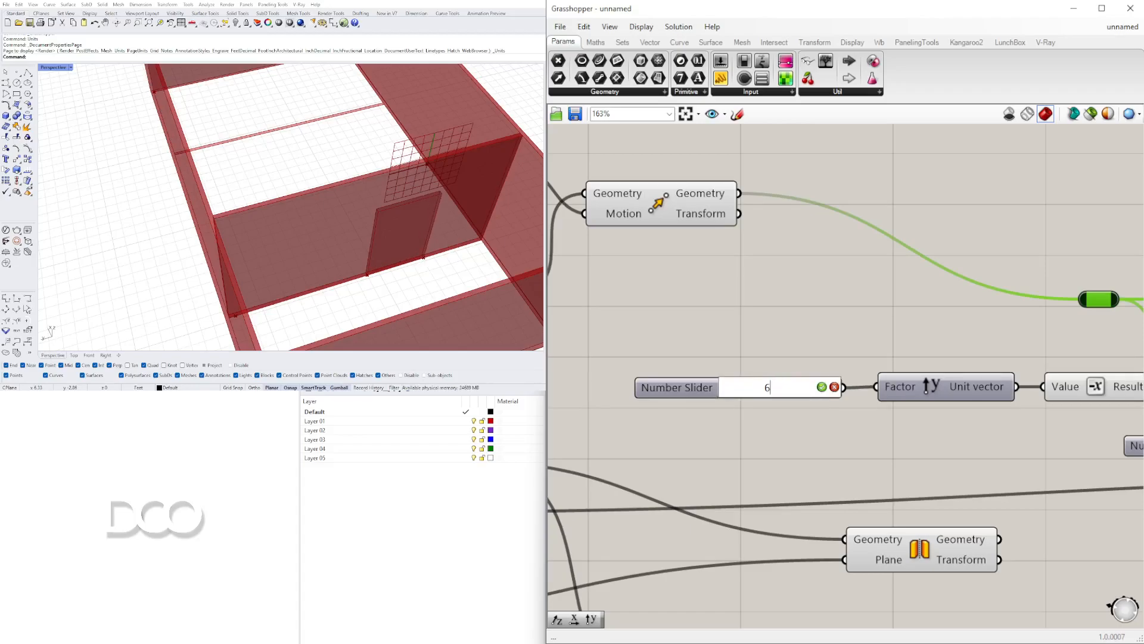
key("Return")
scroll(752, 423, "down", 3)
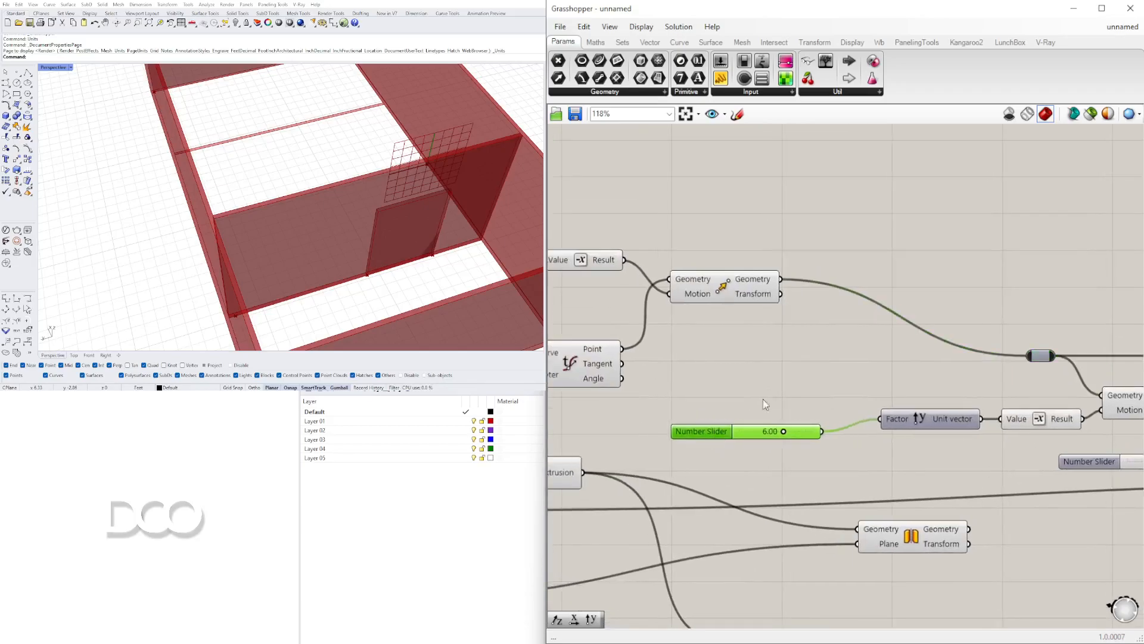
- Add a second Move component after the upper Move and connect the upper Move's Geometry output to its Geometry input
right_click_drag(938, 344, 913, 337)
left_click(717, 271)
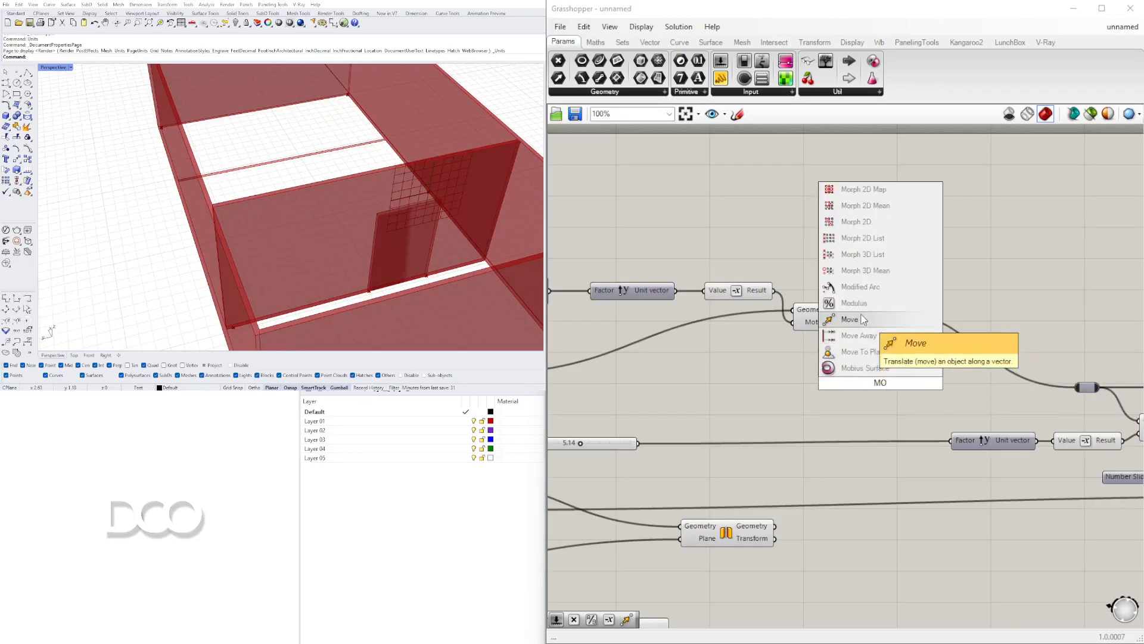
left_click(917, 344)
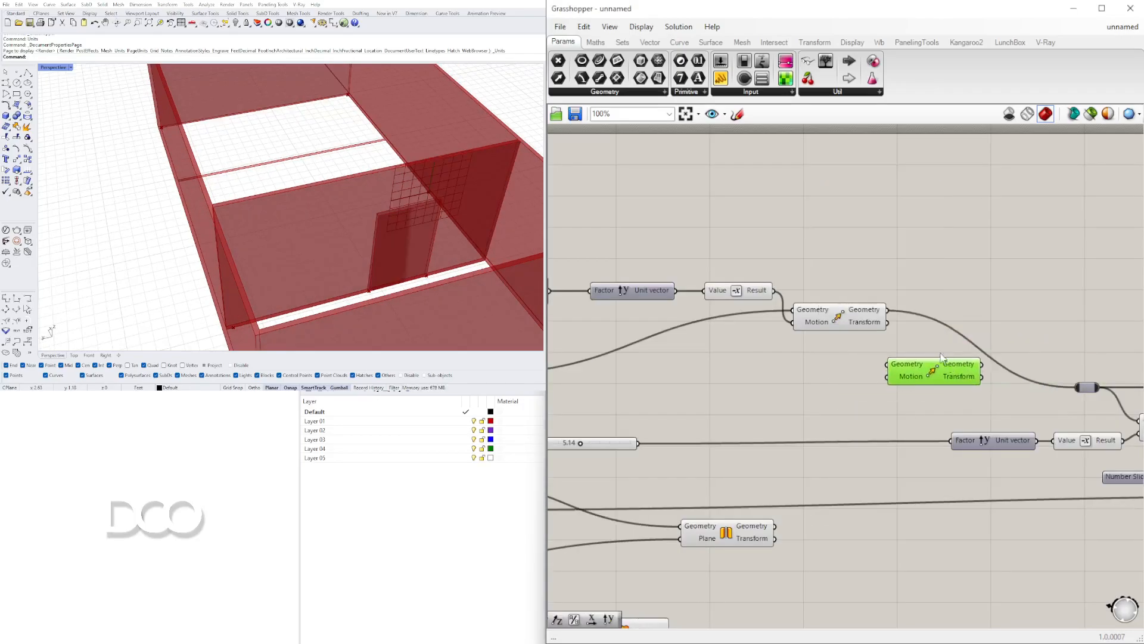
scroll(889, 318, "up", 2)
left_click_drag(892, 378, 953, 345)
scroll(884, 399, "down", 2)
double_click(831, 403)
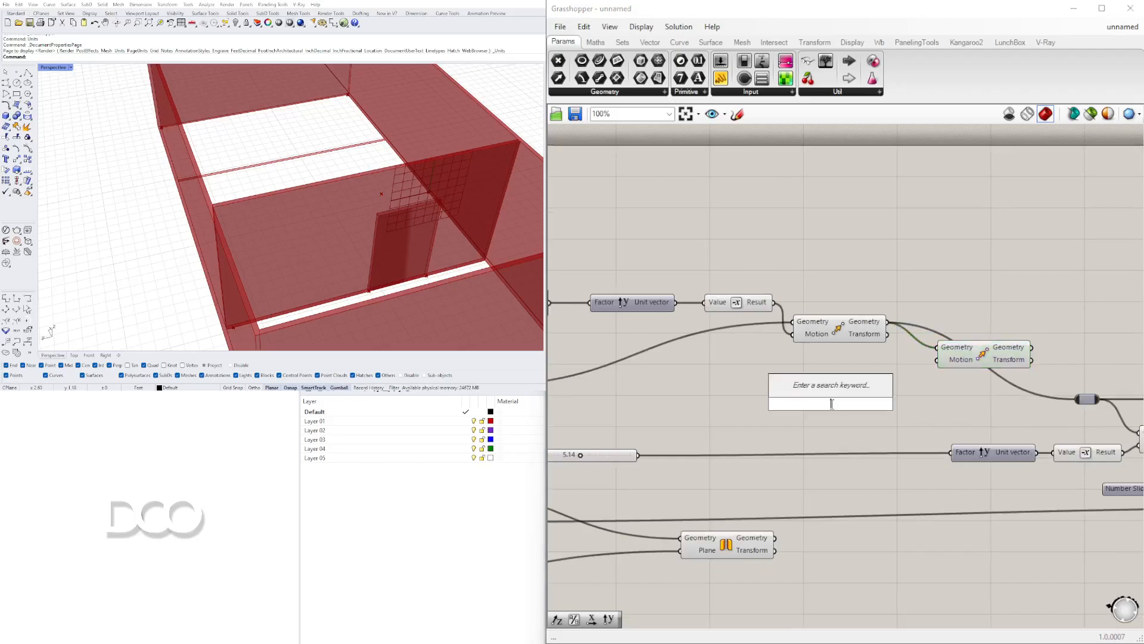
type("neg")
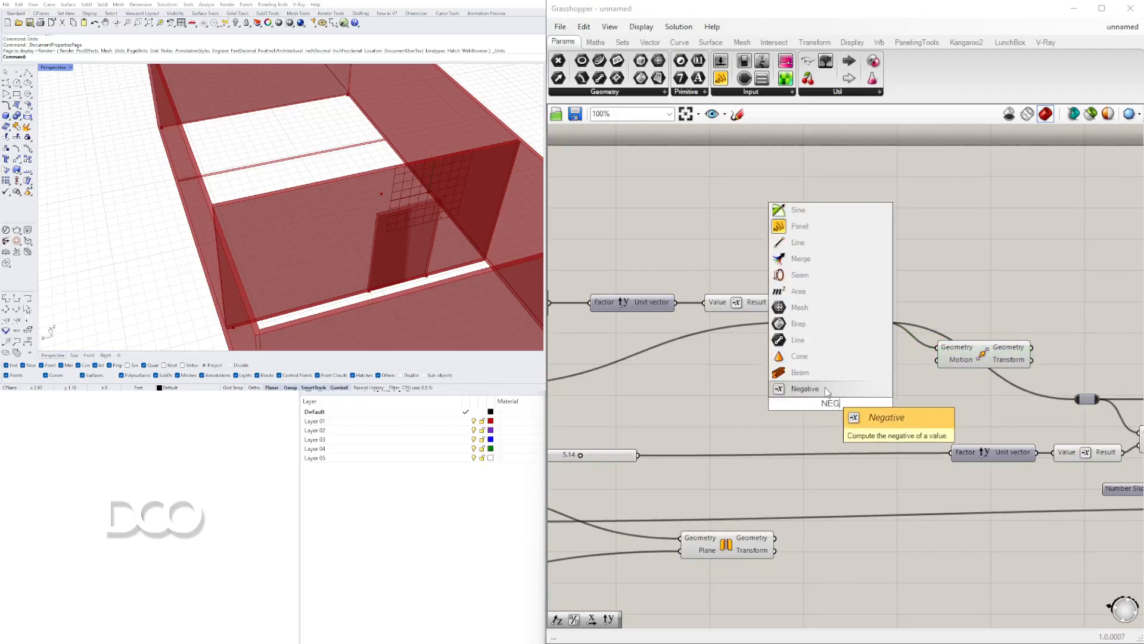
left_click(826, 390)
key("Delete")
- Add a Unit Y vector below the upper Move and connect it to the second Move's Motion input
double_click(832, 403)
type("Y")
key("Return")
scroll(882, 402, "up", 1)
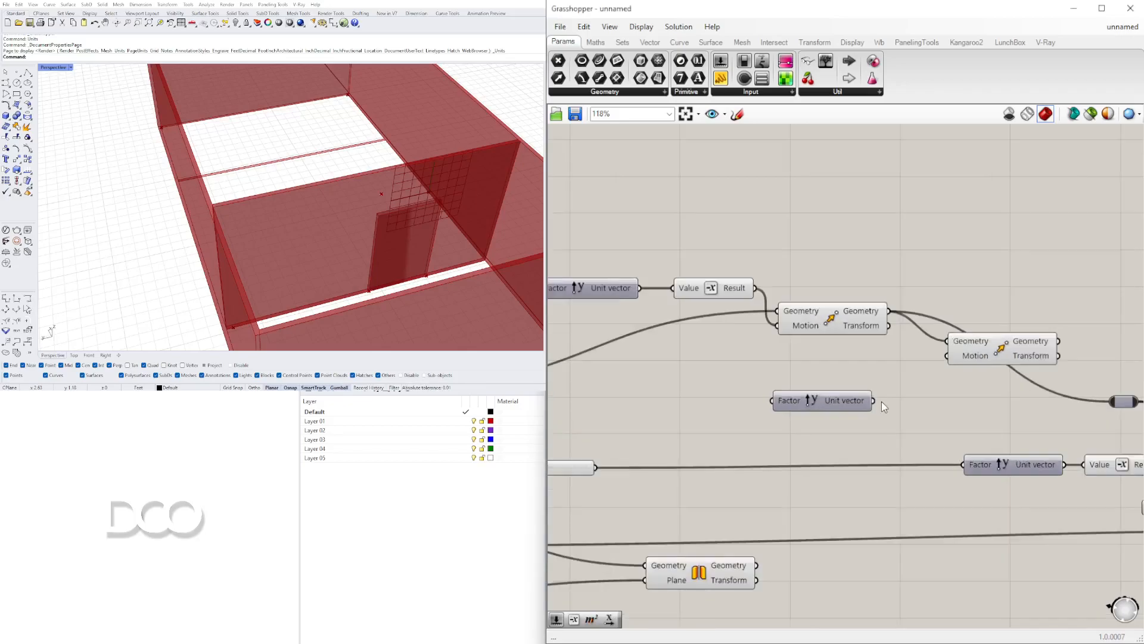
left_click_drag(944, 370, 948, 356)
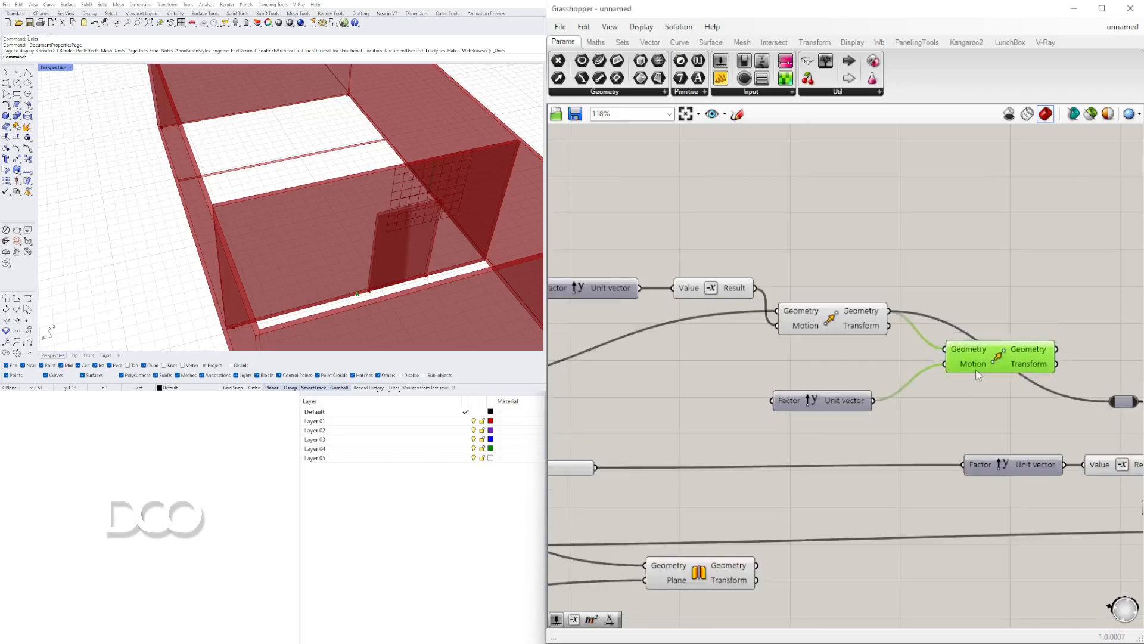
- Add a Division component that takes the door-width slider as A, and connect its Result to the new Unit Y vector's Factor
scroll(1033, 420, "down", 2)
scroll(942, 435, "up", 3)
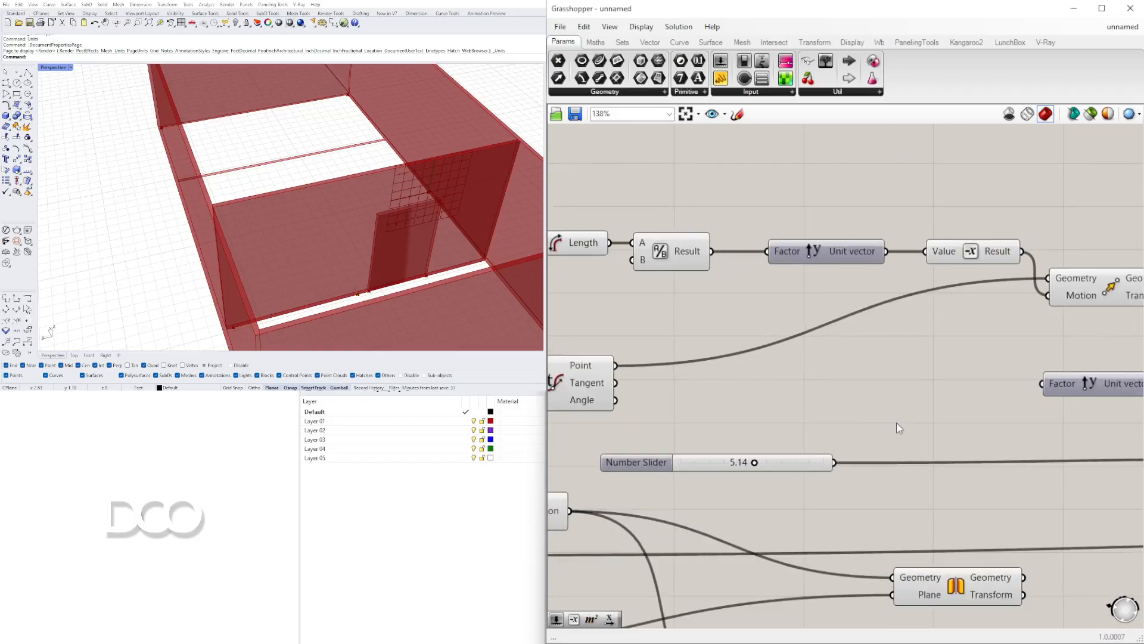
double_click(897, 438)
type("division")
key("Return")
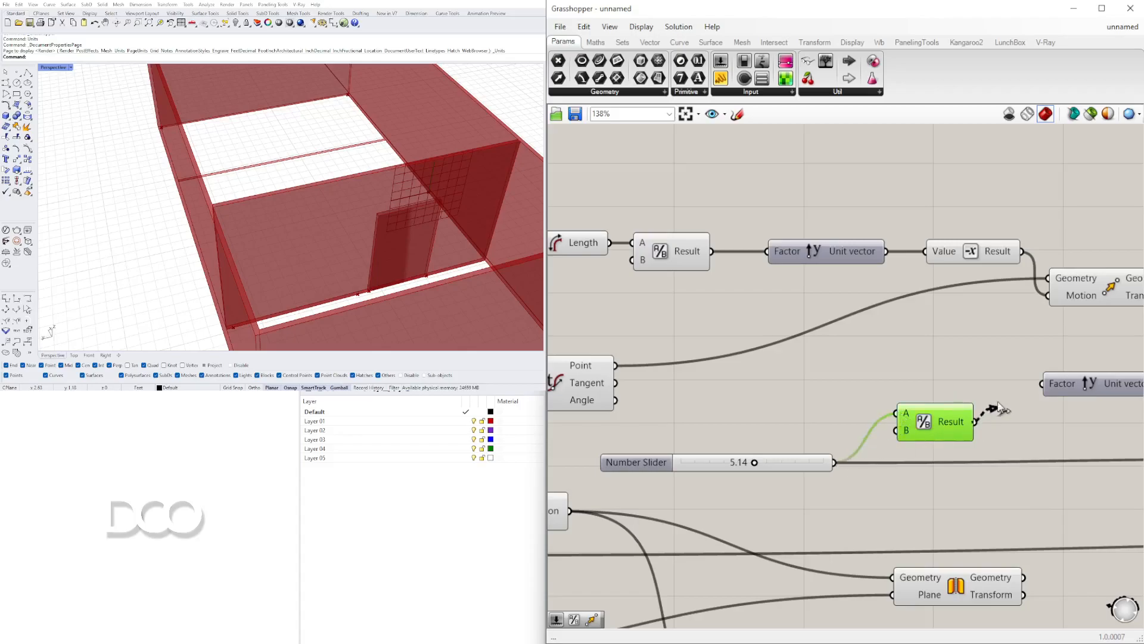
right_click_drag(1048, 412, 822, 404)
right_click_drag(944, 390, 813, 395)
- Connect the second Move's Geometry output to the relay that feeds the door line
scroll(813, 395, "down", 2)
right_click_drag(882, 390, 772, 386)
left_click_drag(864, 365, 900, 382)
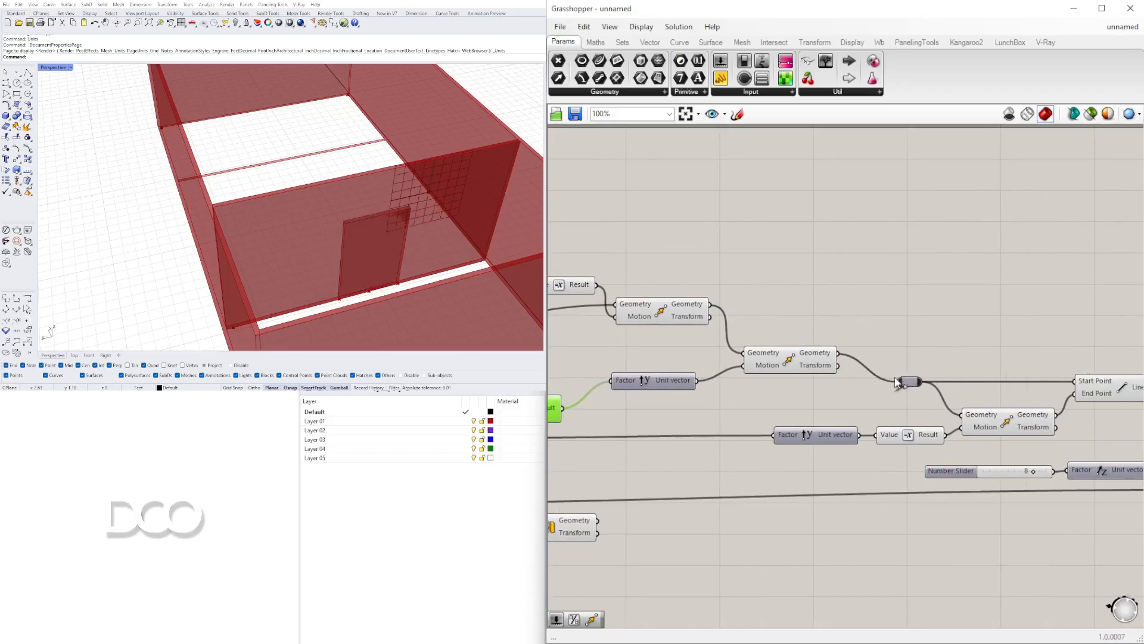
- Tighten the spacing between the Curve Length, Division and Unit Y components in the upper half-length chain
right_click_drag(358, 271, 399, 286)
scroll(341, 220, "down", 6)
right_click_drag(730, 353, 967, 364)
scroll(923, 372, "down", 3)
right_click_drag(839, 365, 899, 379)
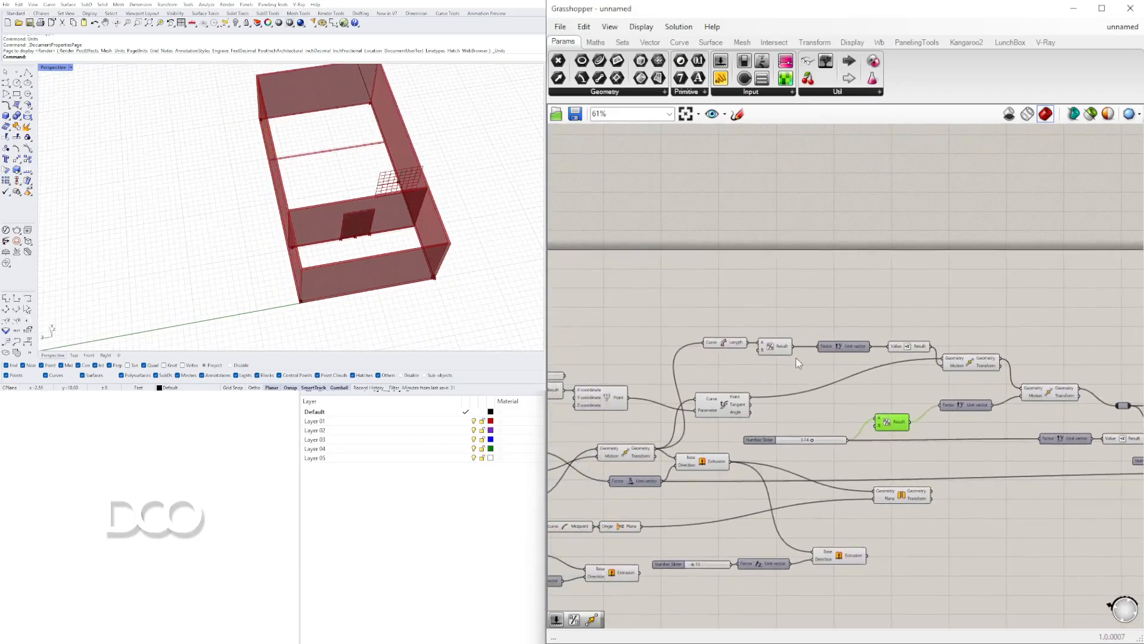
scroll(794, 342, "up", 2)
left_click_drag(765, 340, 685, 320)
scroll(779, 335, "up", 4)
left_click_drag(804, 339, 812, 339)
left_click(709, 277)
left_click_drag(688, 321, 704, 320)
left_click(792, 259)
- Shift the Curve Length, Division and Unit Y components together toward the Negative component
right_click_drag(916, 290, 866, 262)
scroll(867, 263, "down", 1)
left_click_drag(881, 245, 610, 334)
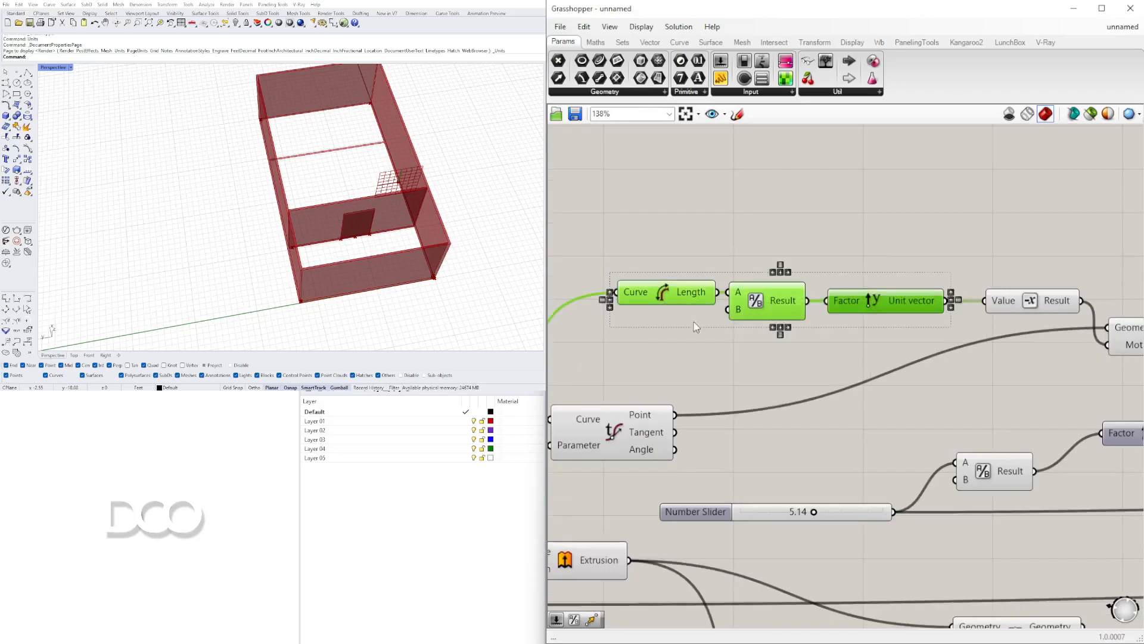
left_click_drag(874, 302, 892, 302)
left_click(909, 244)
scroll(934, 244, "down", 2)
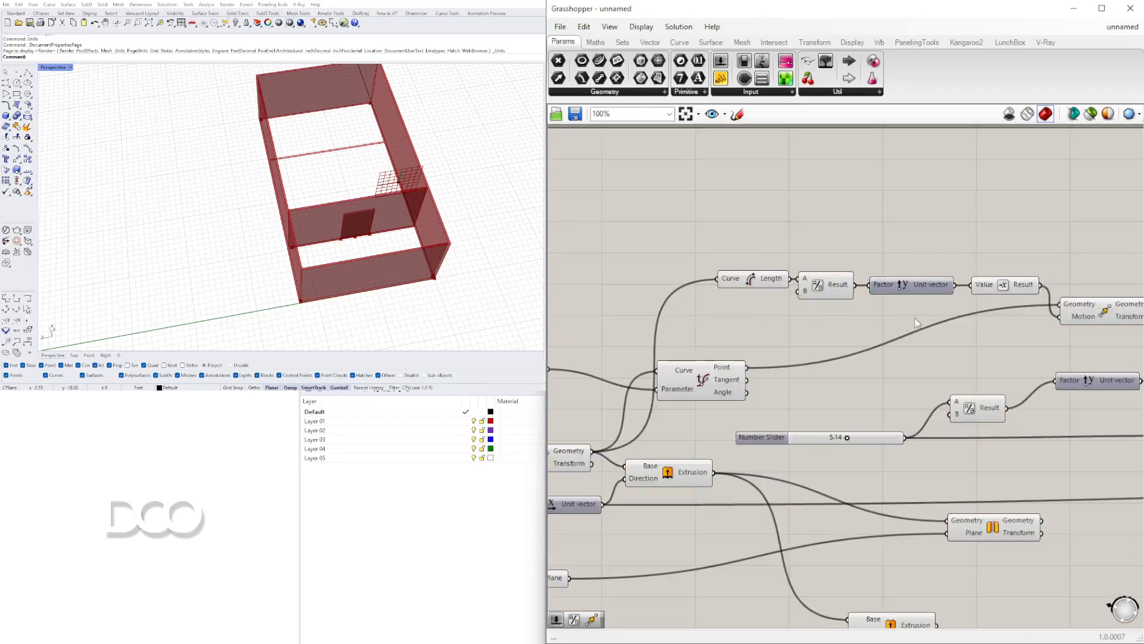
- Examine the half-length and Negative chain and the partition's base curve, comparing them with the door in the Rhino viewport
left_click(988, 284)
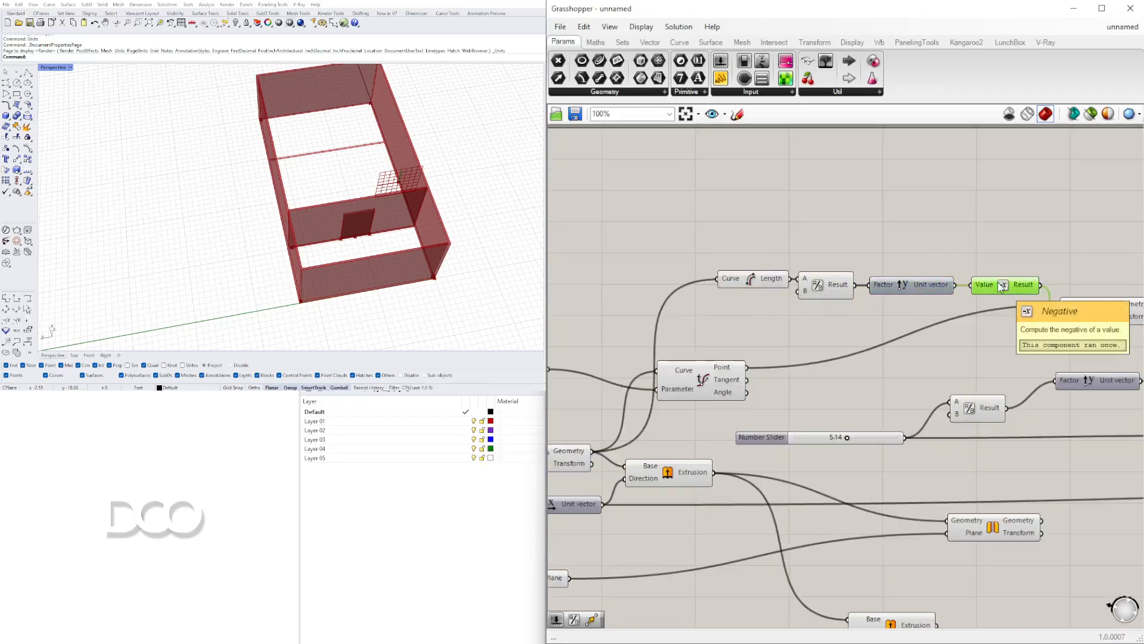
right_click_drag(1033, 352, 913, 357)
left_click(407, 253)
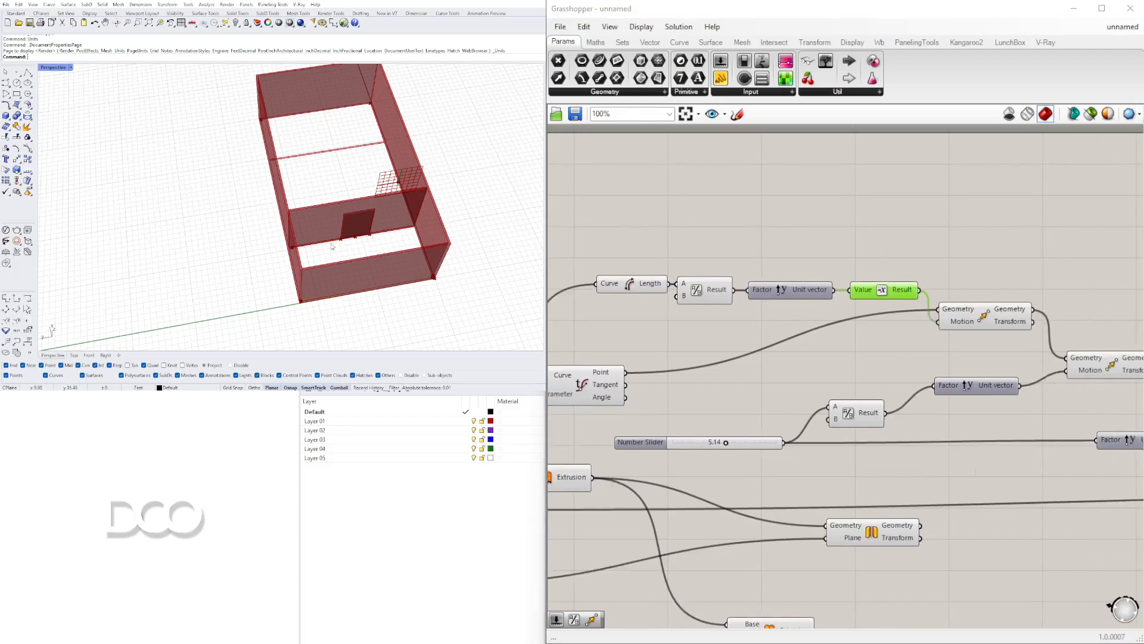
scroll(755, 268, "down", 4)
right_click_drag(699, 324, 793, 339)
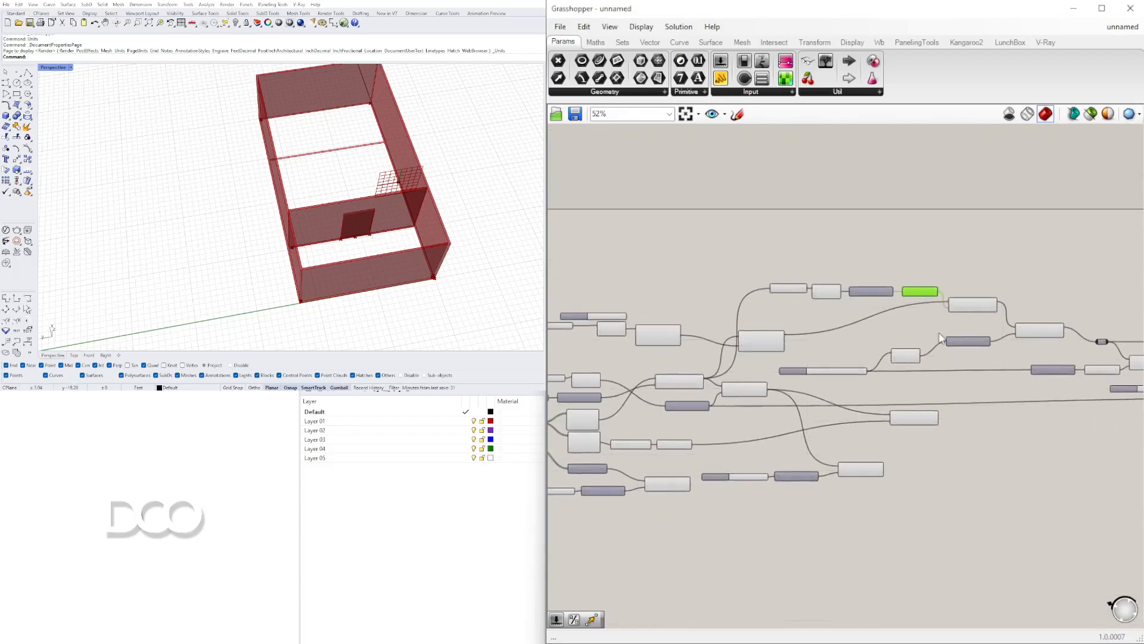
scroll(793, 339, "up", 4)
left_click_drag(743, 353, 816, 327)
left_click(864, 370)
scroll(829, 371, "down", 1)
left_click(615, 415)
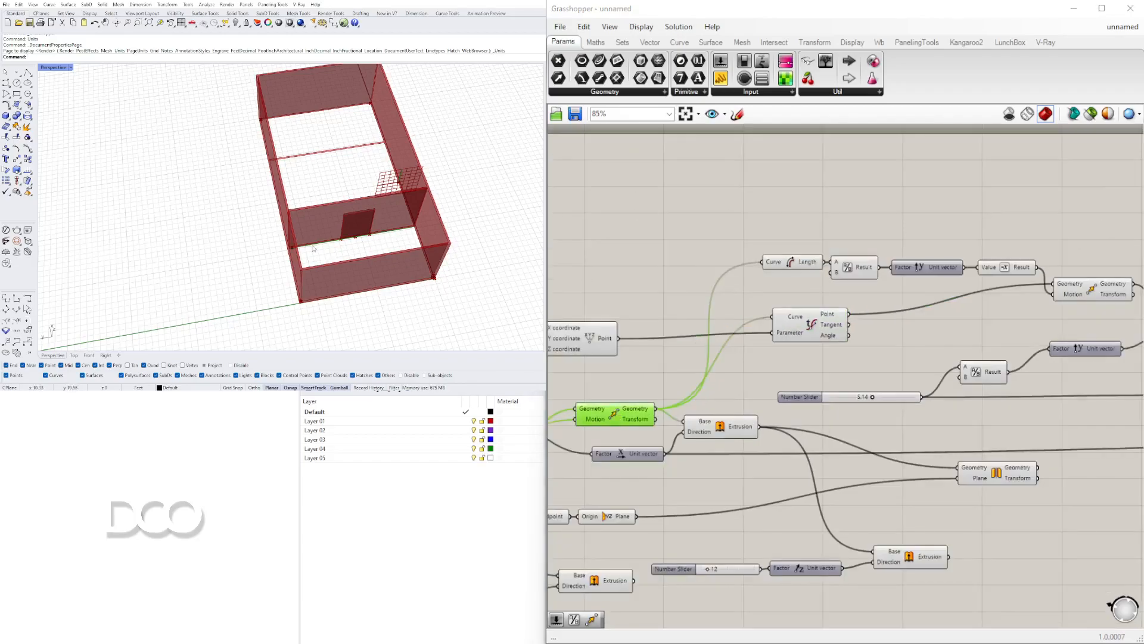
scroll(359, 241, "up", 3)
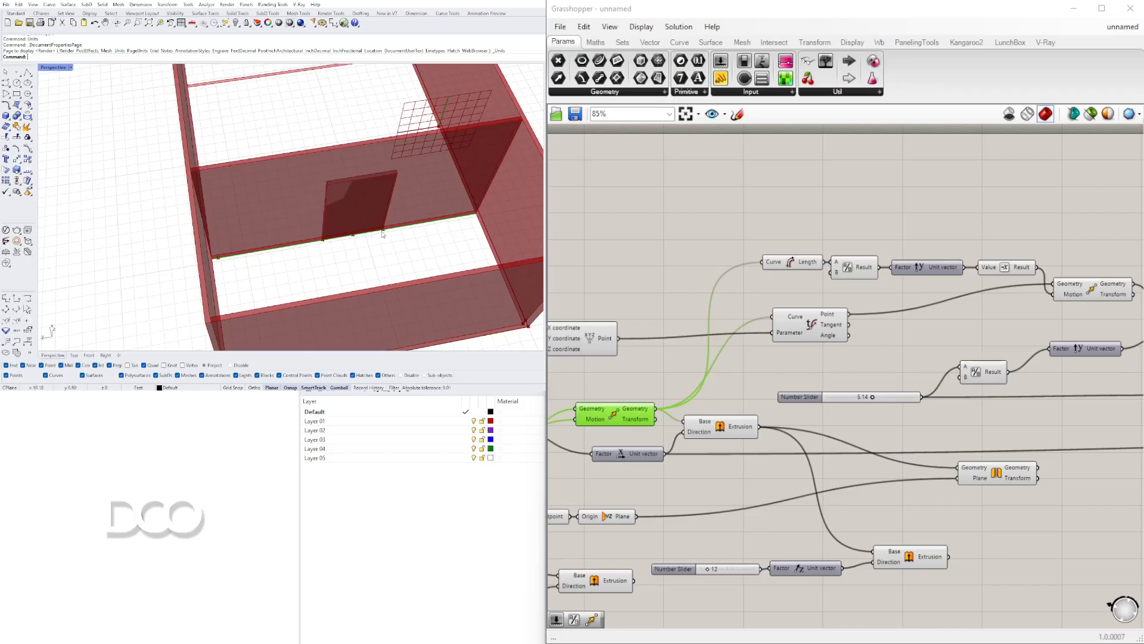
scroll(790, 190, "down", 3)
scroll(867, 321, "up", 4)
left_click(909, 352)
- Examine how the divided door width and its Unit Y vector drive the second Move and the downstream door components
right_click_drag(928, 371, 1017, 302)
left_click_drag(881, 318, 742, 359)
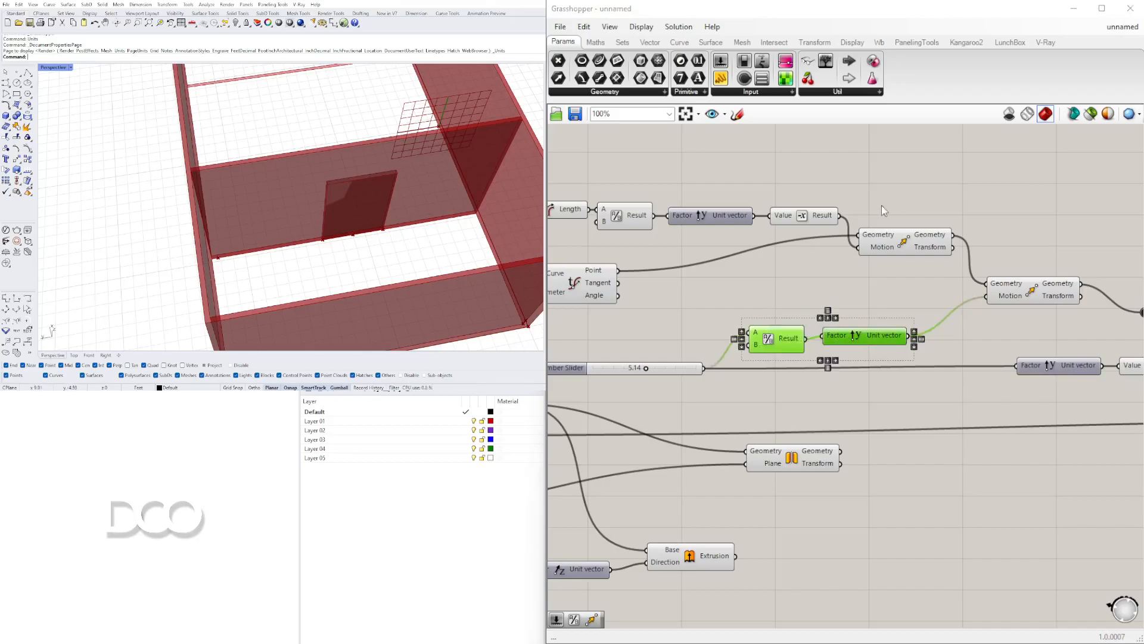
scroll(911, 203, "down", 1)
right_click_drag(911, 204, 992, 197)
scroll(939, 256, "down", 1)
right_click_drag(939, 257, 873, 294)
scroll(932, 294, "up", 2)
right_click_drag(932, 294, 863, 279)
right_click_drag(959, 328, 923, 330)
left_click(888, 332)
right_click_drag(684, 336, 1007, 337)
scroll(1007, 337, "up", 3)
scroll(934, 385, "up", 1)
right_click_drag(934, 385, 561, 391)
scroll(561, 390, "down", 4)
right_click_drag(714, 361, 904, 342)
- Raise the door-width Division and its Unit Y vector above the slider, and move the lower Unit Y vector farther from its Negative component
left_click_drag(952, 356, 756, 315)
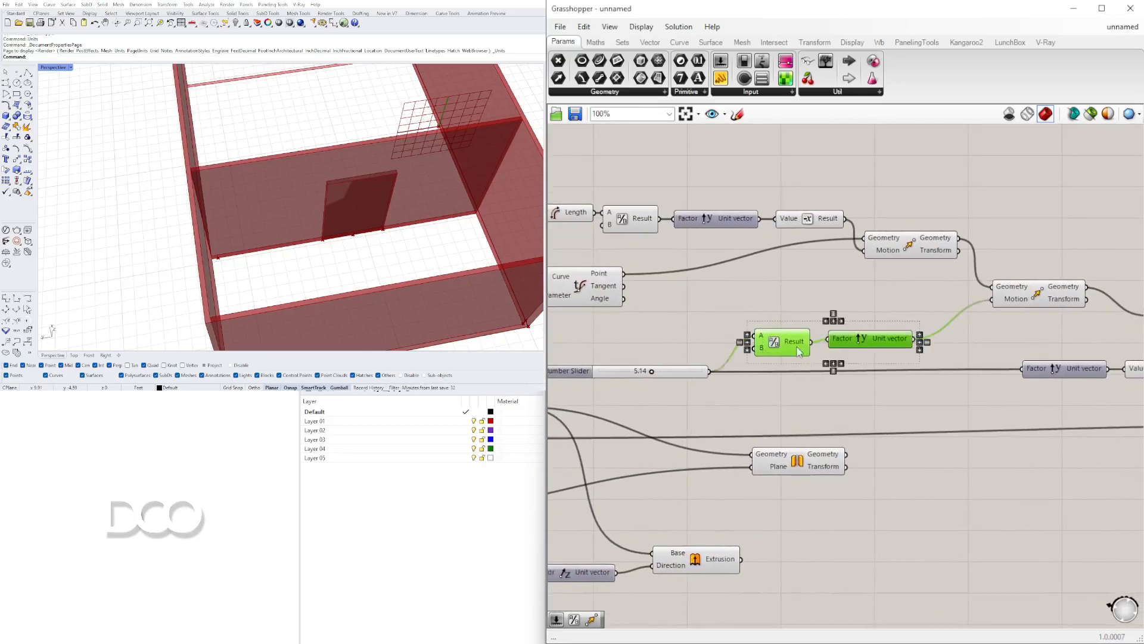
left_click_drag(800, 350, 800, 316)
left_click(707, 349)
right_click_drag(679, 343, 616, 340)
right_click_drag(1011, 354, 809, 358)
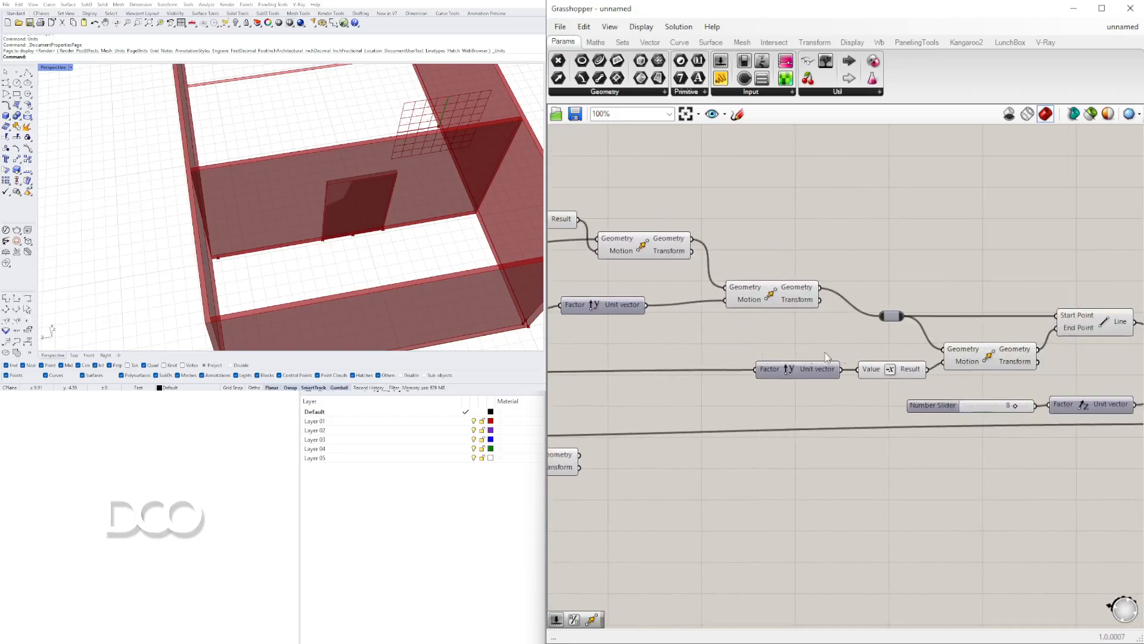
left_click_drag(812, 373, 775, 374)
- Review the definition from the Construct Point and Evaluate Curve components through to the door's Move components
right_click_drag(678, 377, 943, 375)
scroll(914, 381, "down", 3)
scroll(960, 385, "up", 3)
right_click_drag(1029, 372, 1060, 384)
scroll(1060, 383, "down", 3)
right_click_drag(829, 370, 978, 368)
scroll(980, 373, "up", 3)
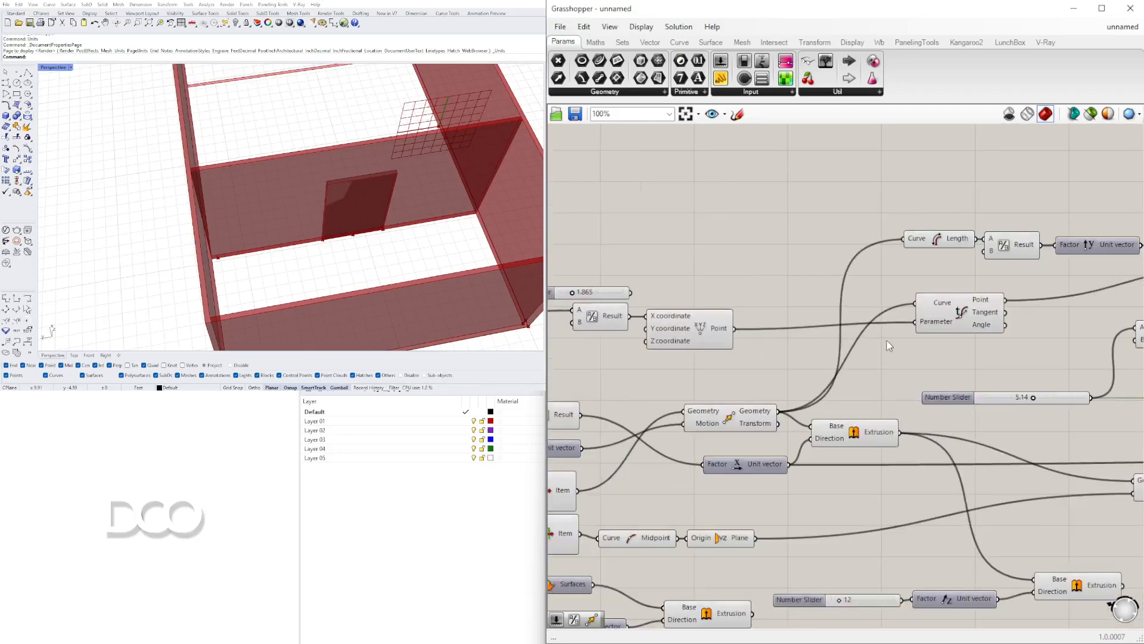
right_click_drag(954, 310, 845, 309)
left_click(839, 307)
right_click_drag(974, 308, 759, 319)
scroll(760, 317, "down", 1)
right_click_drag(937, 345, 796, 360)
- Reposition the Evaluate Curve component so it sits just above the door-width slider
left_click_drag(890, 377, 799, 358)
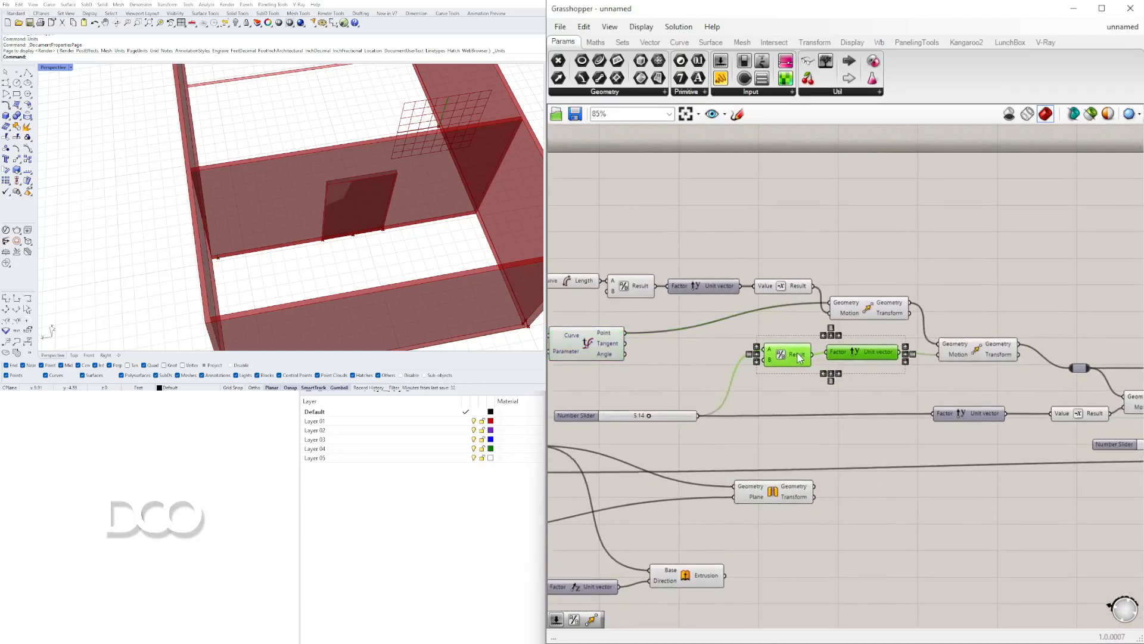
right_click_drag(653, 377, 853, 366)
left_click_drag(881, 384, 829, 386)
left_click(941, 331)
right_click_drag(944, 334, 822, 299)
scroll(959, 317, "down", 2)
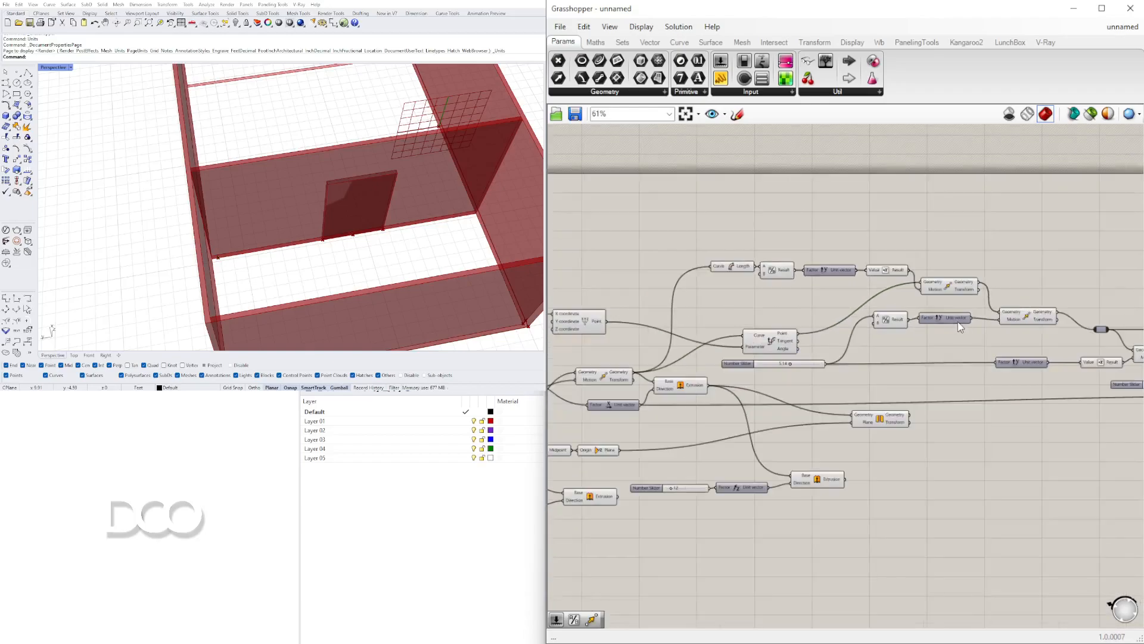
- Raise the second Move component together with its Division and Unit Y vector, closer to the upper Move
scroll(1037, 340, "up", 1)
left_click_drag(1050, 345, 854, 307)
left_click_drag(1050, 314, 1042, 294)
left_click(1039, 282)
left_click(1006, 332)
right_click_drag(1010, 333, 924, 291)
- Insert another relay on the wire between the second Move's Geometry output and the original relay, and disable it
left_click_drag(677, 286, 1017, 292)
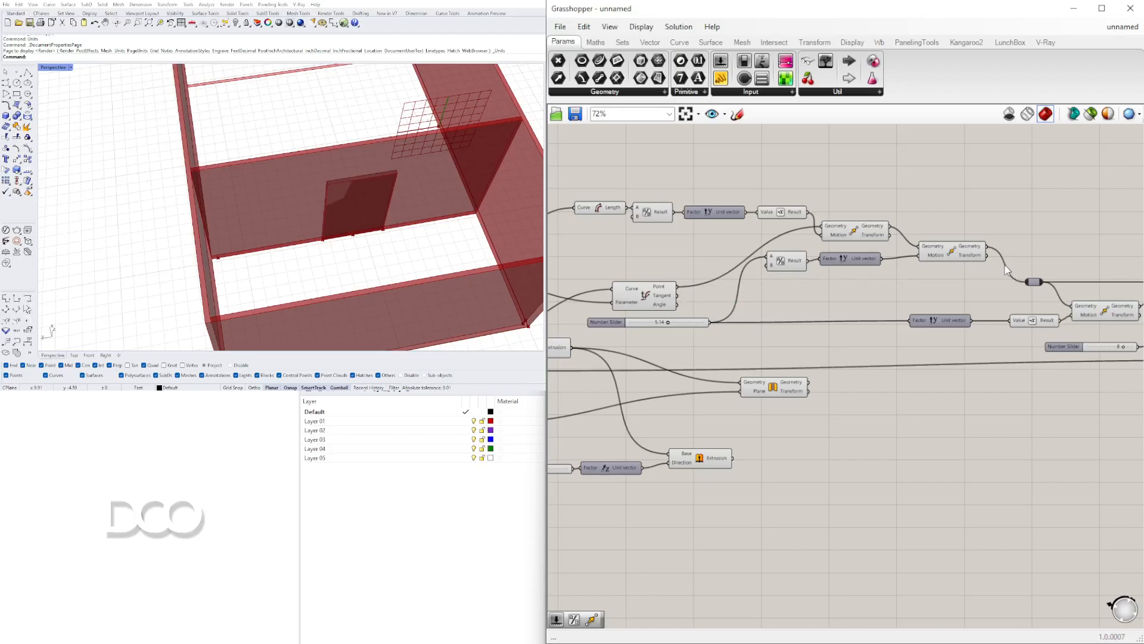
right_click(1004, 268)
left_click(1011, 287)
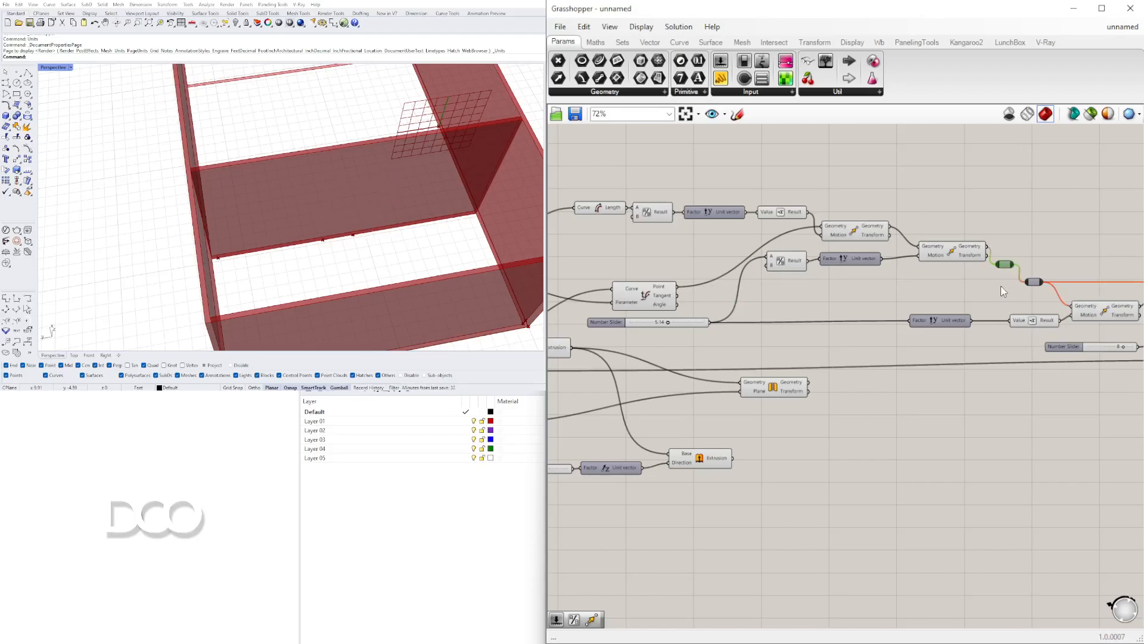
- Connect Evaluate Curve's Point output to the original relay in place of the second Move's output
left_click_drag(678, 286, 1031, 282)
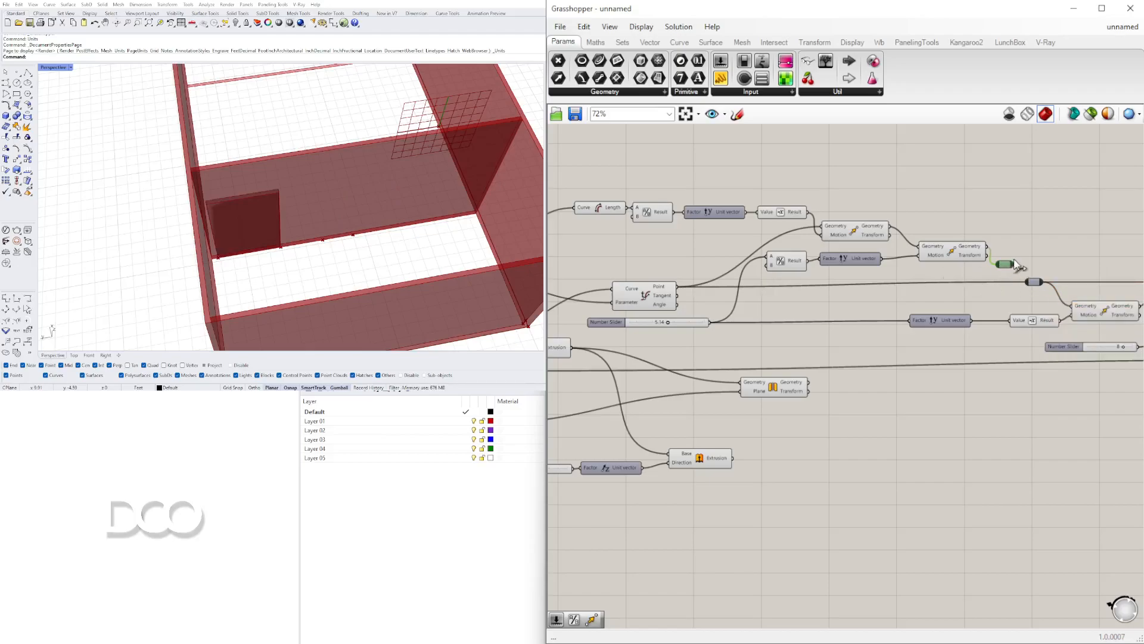
scroll(1013, 270, "up", 5)
right_click(1007, 267)
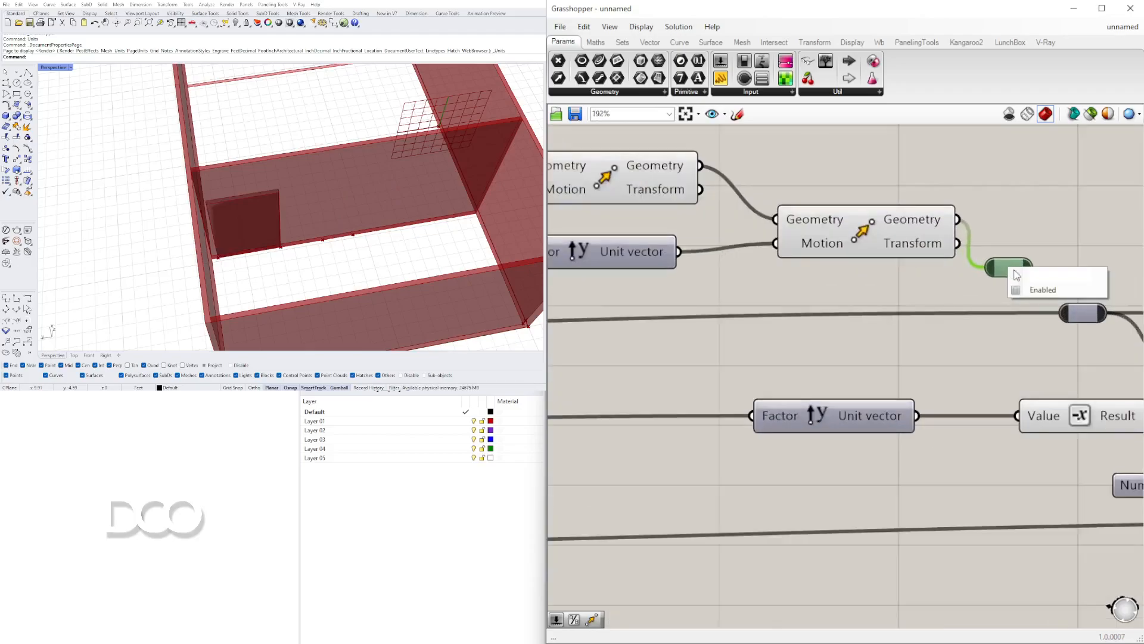
left_click(1030, 292)
scroll(1049, 289, "down", 3)
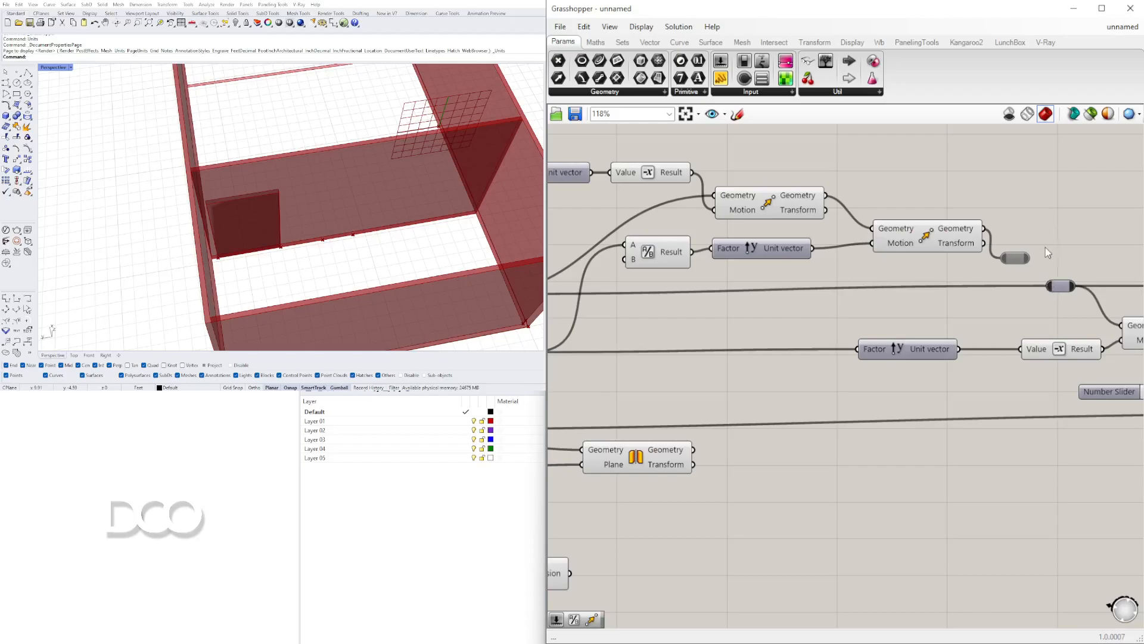
- Lower the door-width number slider below Evaluate Curve
scroll(1045, 249, "down", 5)
right_click_drag(1045, 253, 1039, 316)
scroll(776, 342, "up", 4)
left_click_drag(776, 342, 785, 342)
left_click(787, 292)
scroll(788, 364, "up", 4)
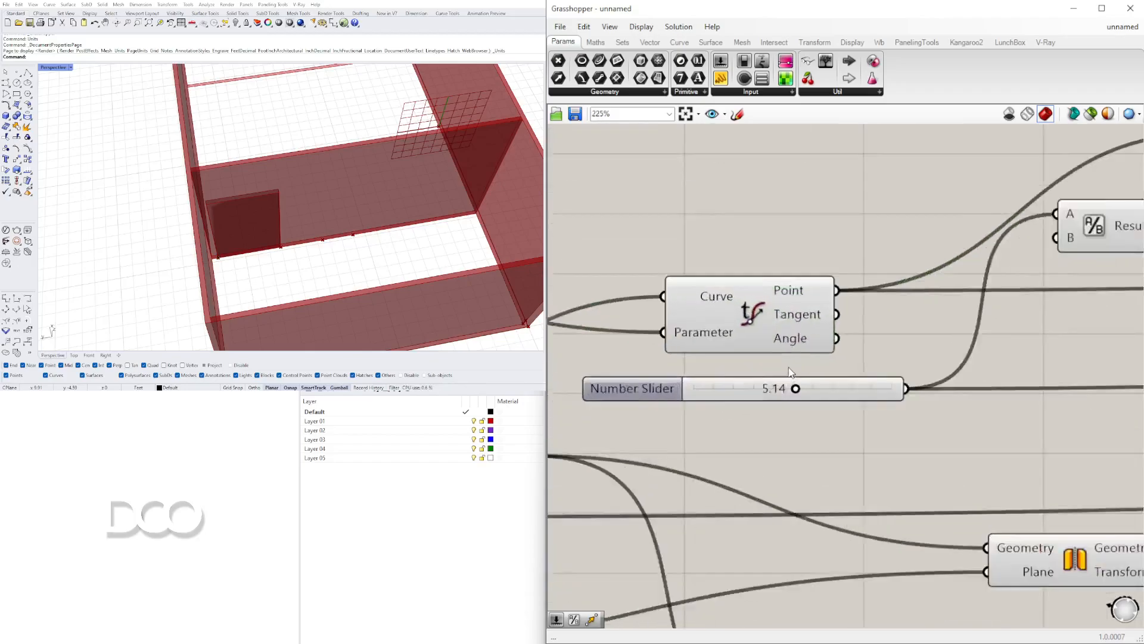
scroll(791, 372, "up", 2)
left_click_drag(797, 399, 764, 399)
scroll(906, 314, "down", 5)
- Select the upper and second Move components, turn off their viewport preview, and view the door from another side
right_click_drag(907, 314, 800, 335)
left_click(889, 285)
right_click_drag(813, 280, 857, 323)
left_click(822, 306, "shift")
middle_click(810, 304)
left_click(850, 269)
right_click_drag(396, 220, 294, 190)
scroll(1036, 316, "down", 2)
scroll(1035, 319, "up", 3)
right_click_drag(1034, 319, 865, 320)
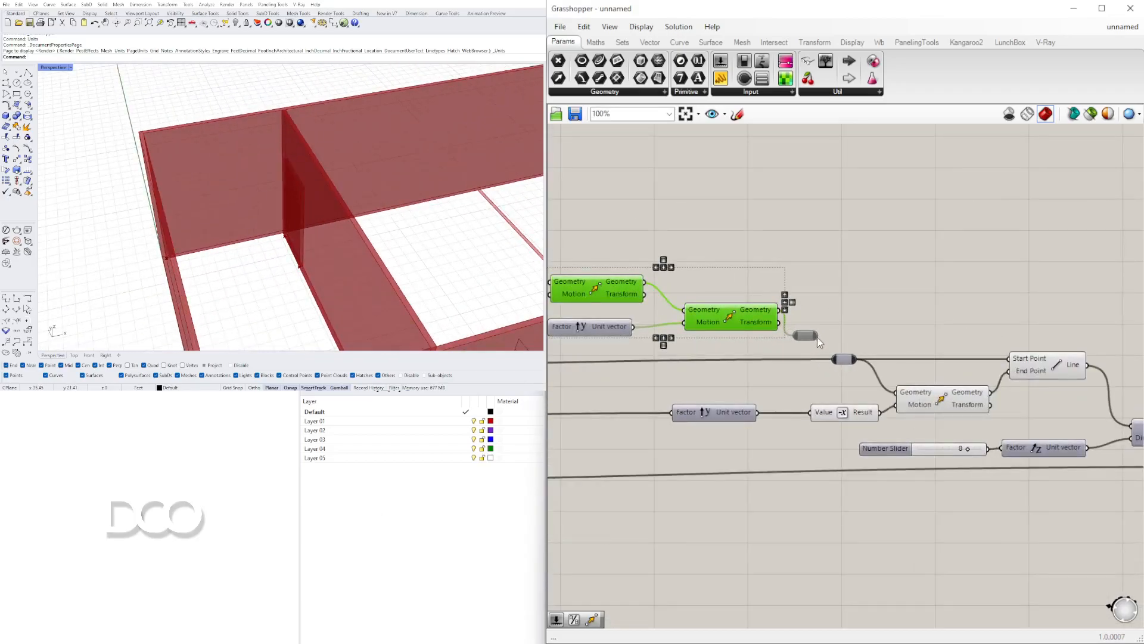
- Examine the door solid in the viewport and the two chained extrusions that build it at the end of the definition
left_click(817, 339)
right_click_drag(309, 221, 514, 286)
scroll(505, 204, "down", 3)
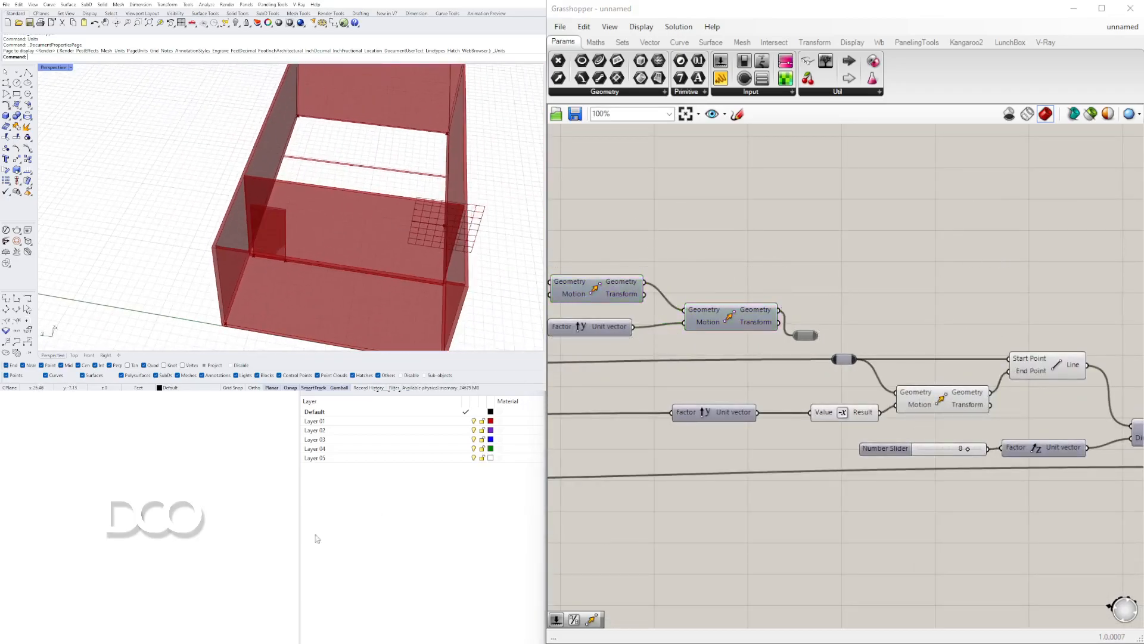
scroll(1107, 376, "down", 2)
right_click_drag(1107, 375, 724, 381)
scroll(816, 439, "up", 2)
left_click(843, 444)
right_click_drag(634, 462, 650, 397)
scroll(981, 343, "down", 4)
scroll(718, 370, "up", 2)
left_click(682, 339)
left_click(947, 357)
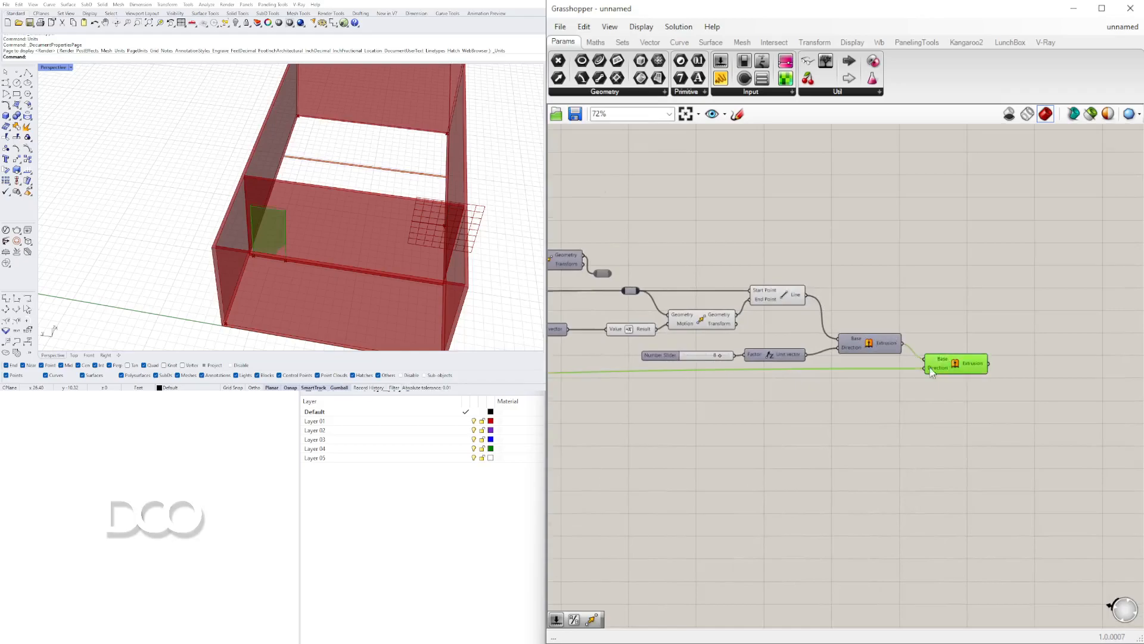
scroll(953, 362, "down", 2)
scroll(801, 343, "up", 2)
- Trace the partition from its base extrusion to its full-height extrusion and inspect both in the viewport
left_click(784, 341)
scroll(793, 356, "down", 3)
right_click_drag(942, 395, 1044, 349)
scroll(713, 260, "up", 3)
right_click_drag(685, 316, 891, 306)
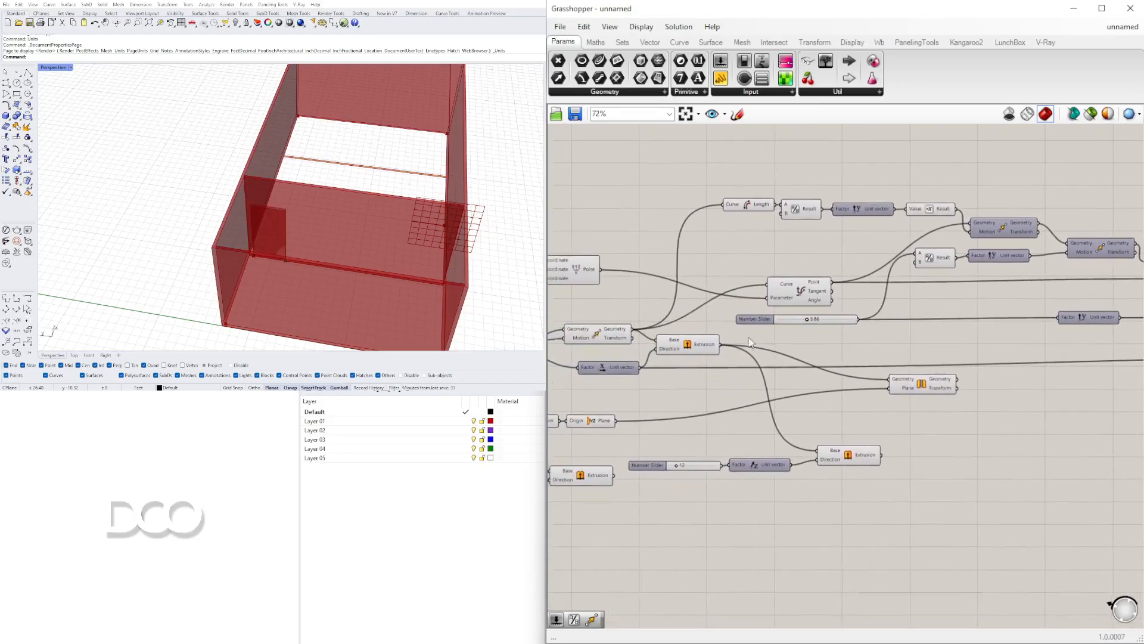
left_click(701, 348)
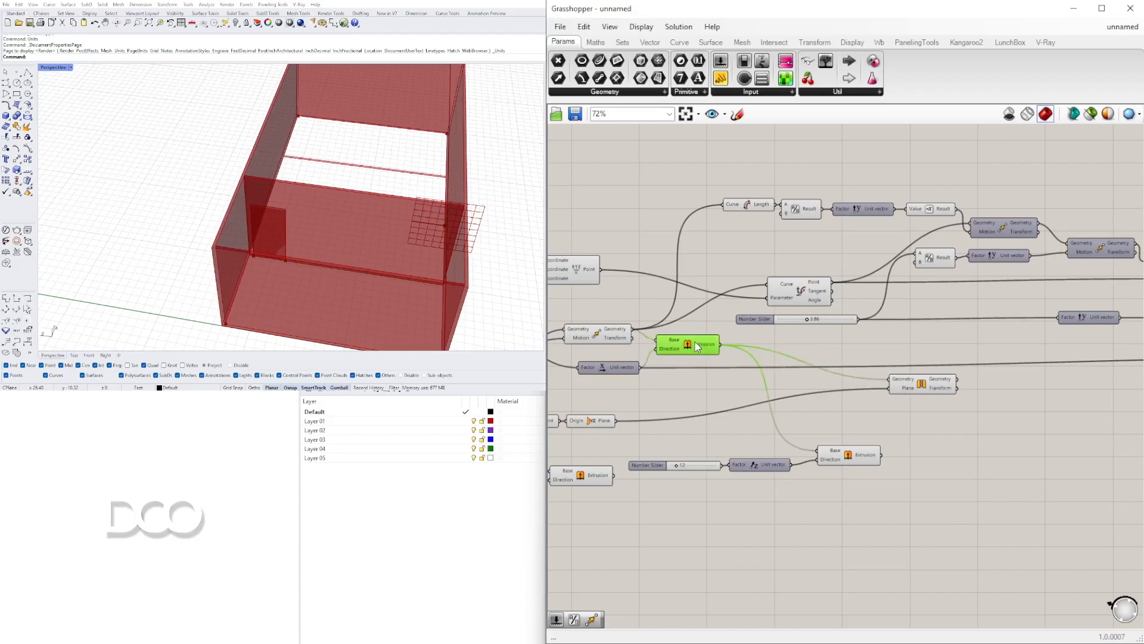
right_click_drag(353, 218, 249, 234)
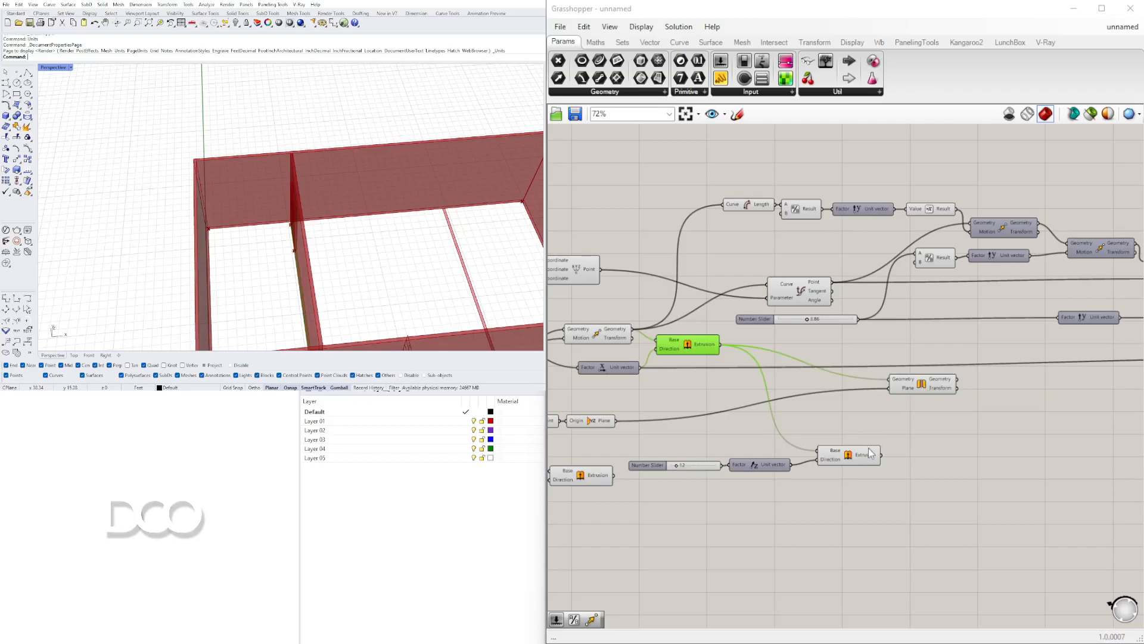
left_click(850, 457)
- Add a Solid Difference component beside the partition's full-height extrusion
right_click_drag(897, 463, 878, 420)
double_click(878, 421)
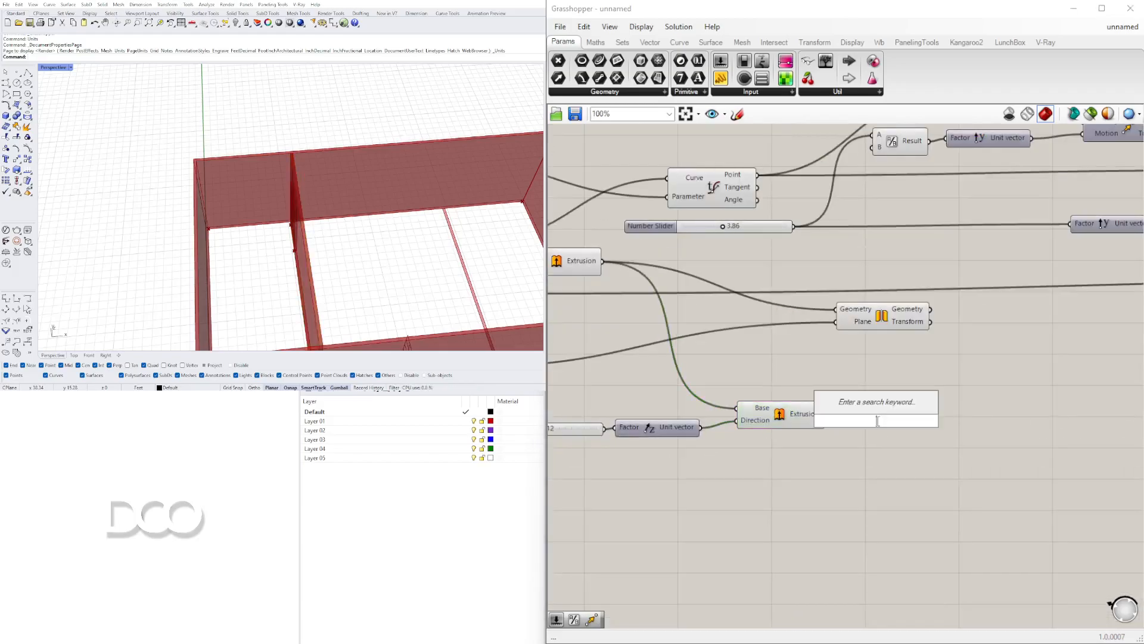
type("diff")
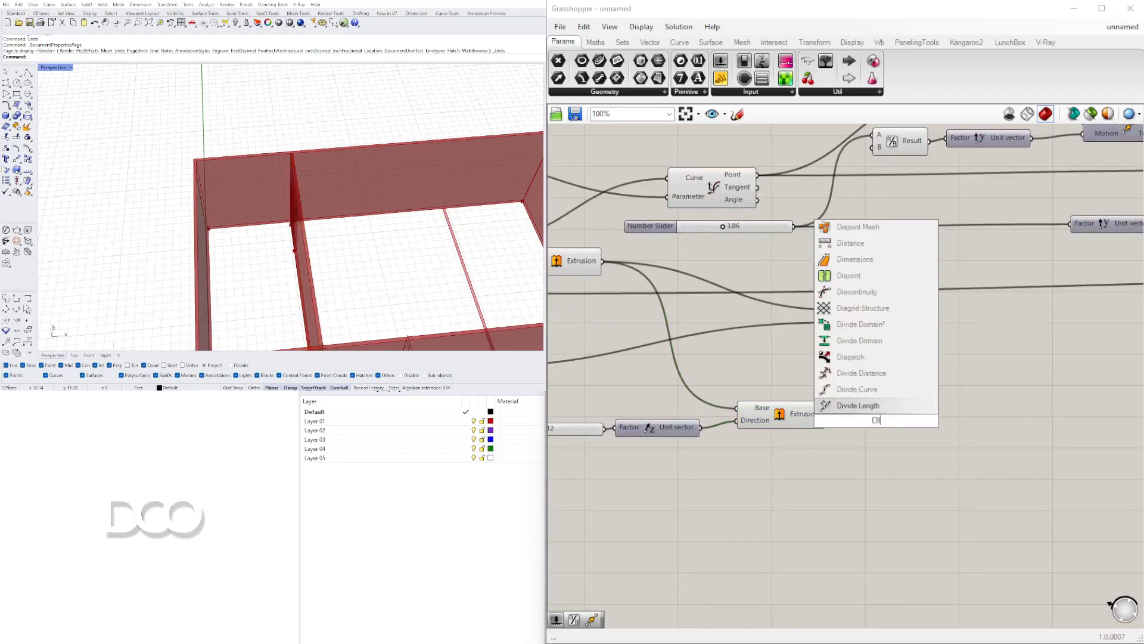
left_click(881, 327)
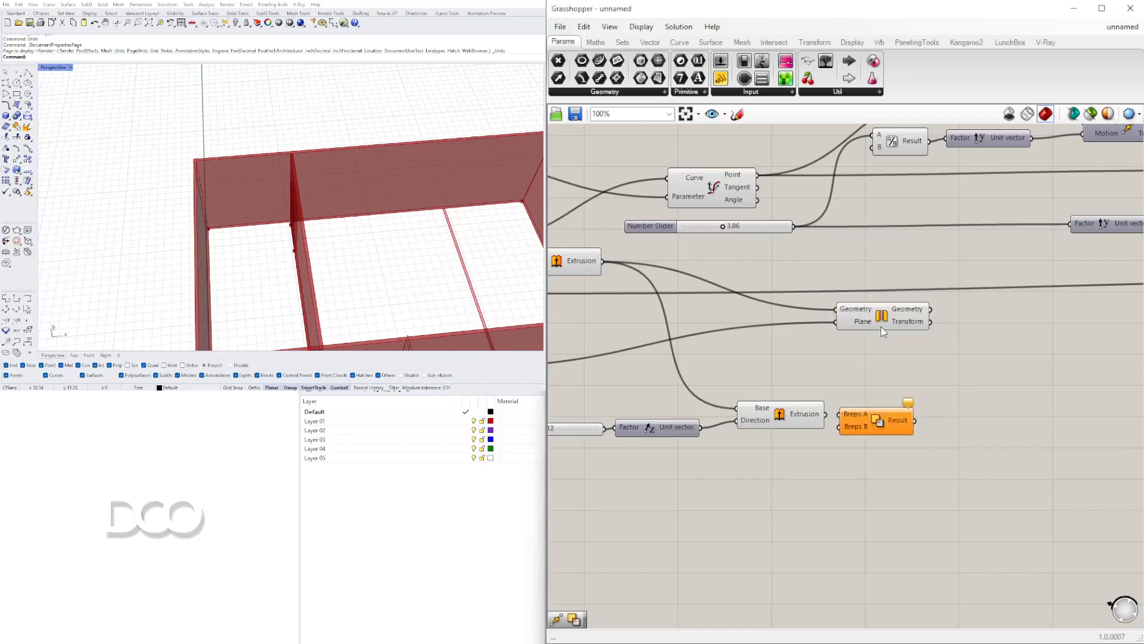
- Subtract the door from the partition by connecting the full-height partition extrusion to Breps A and the final door extrusion to Breps B
left_click(814, 418)
left_click_drag(851, 422, 997, 438)
scroll(870, 417, "down", 6)
scroll(1025, 400, "up", 6)
left_click(930, 376)
scroll(966, 374, "up", 2)
- Turn off the viewport preview of the final door extrusion and the full-height partition extrusion
left_click(895, 370)
right_click(895, 369)
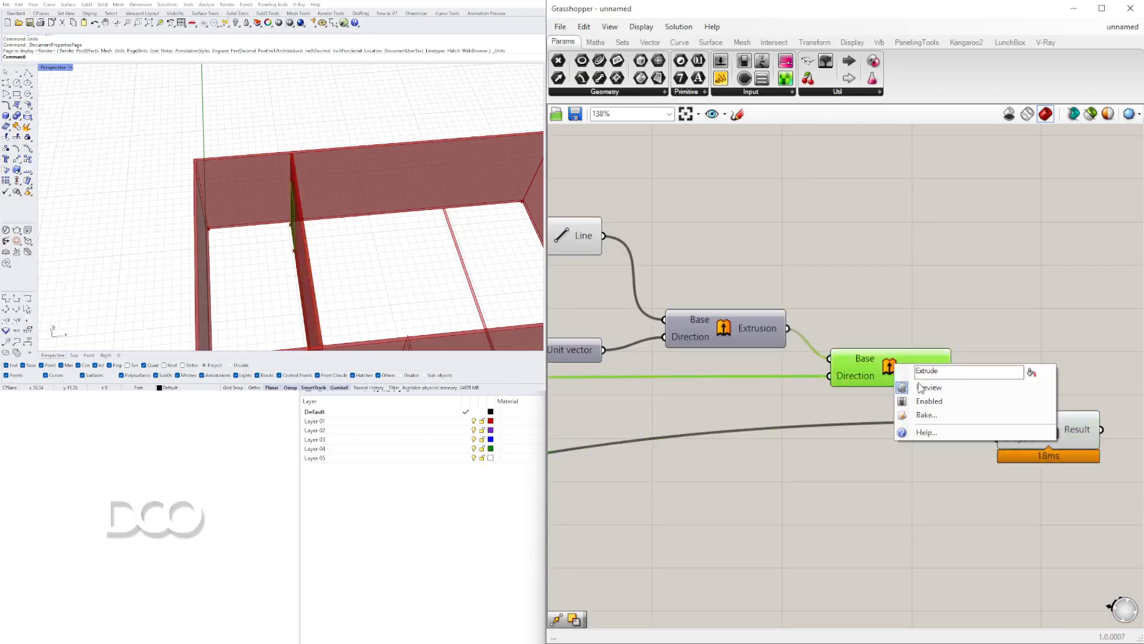
scroll(800, 474, "down", 8)
left_click(775, 437)
middle_click(774, 430)
left_click(811, 392)
right_click_drag(439, 262, 262, 244)
- Turn off the viewport preview of the partition's base extrusion
scroll(820, 353, "up", 6)
left_click(839, 448)
scroll(824, 413, "down", 3)
right_click_drag(723, 419, 1013, 417)
left_click(847, 387)
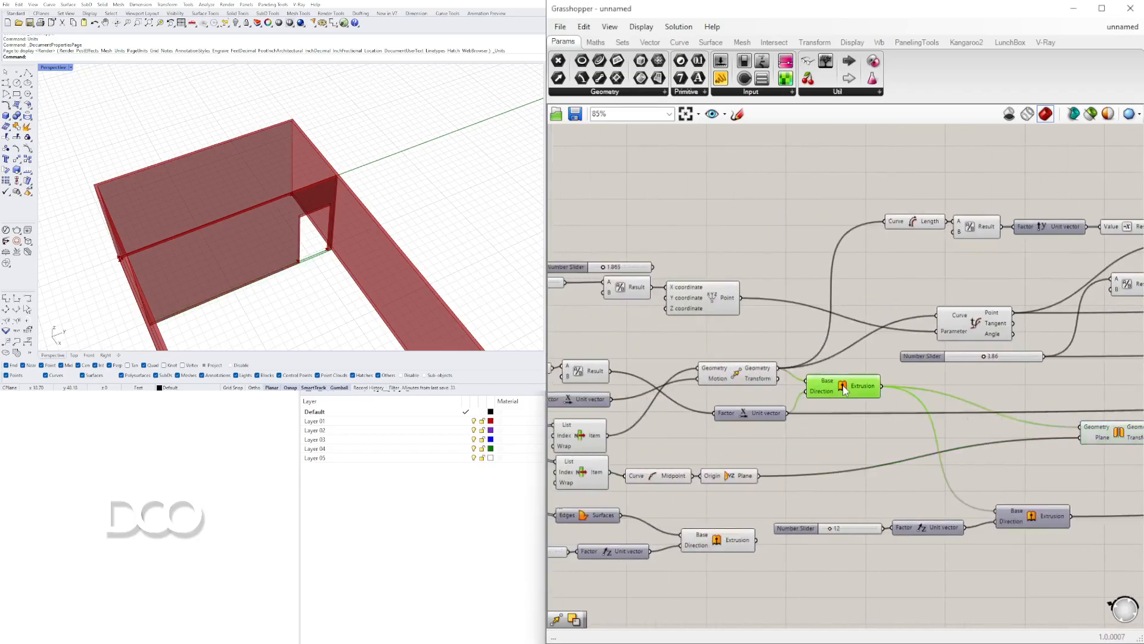
right_click(847, 391)
left_click(883, 404)
right_click_drag(318, 214, 431, 222)
scroll(929, 370, "down", 2)
right_click_drag(1072, 386, 841, 388)
- Move the Mirror component closer to the YZ Plane component, just above the number slider set to 12
left_click(811, 444)
scroll(811, 443, "up", 2)
left_click(825, 412)
scroll(826, 411, "down", 4)
scroll(803, 438, "up", 2)
scroll(579, 446, "up", 3)
right_click_drag(579, 445, 811, 447)
scroll(816, 430, "up", 3)
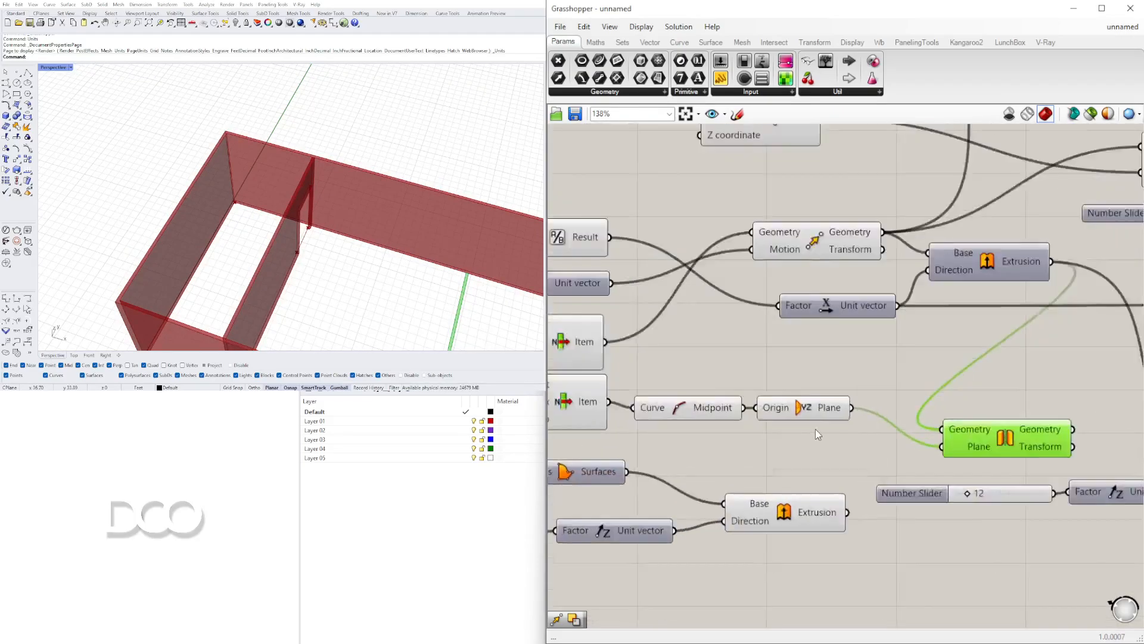
- Move the Mirror component beside the Solid Difference component and wire the Solid Difference result into its Geometry input
left_click(796, 399)
scroll(371, 245, "down", 6)
scroll(377, 298, "up", 6)
right_click_drag(381, 313, 432, 283)
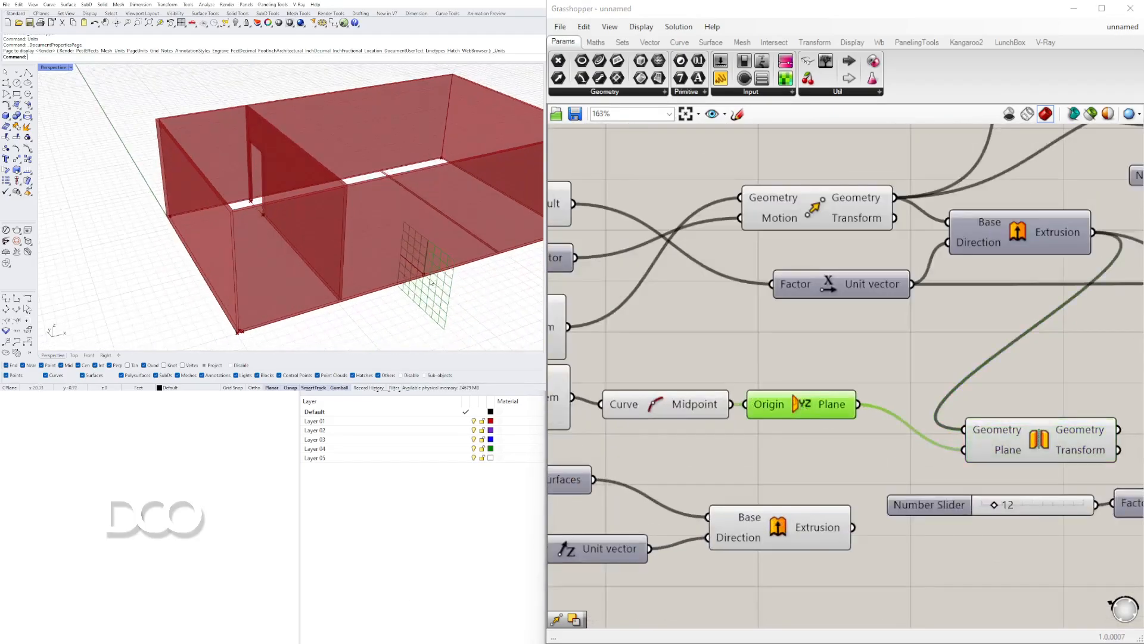
right_click_drag(847, 444, 461, 462)
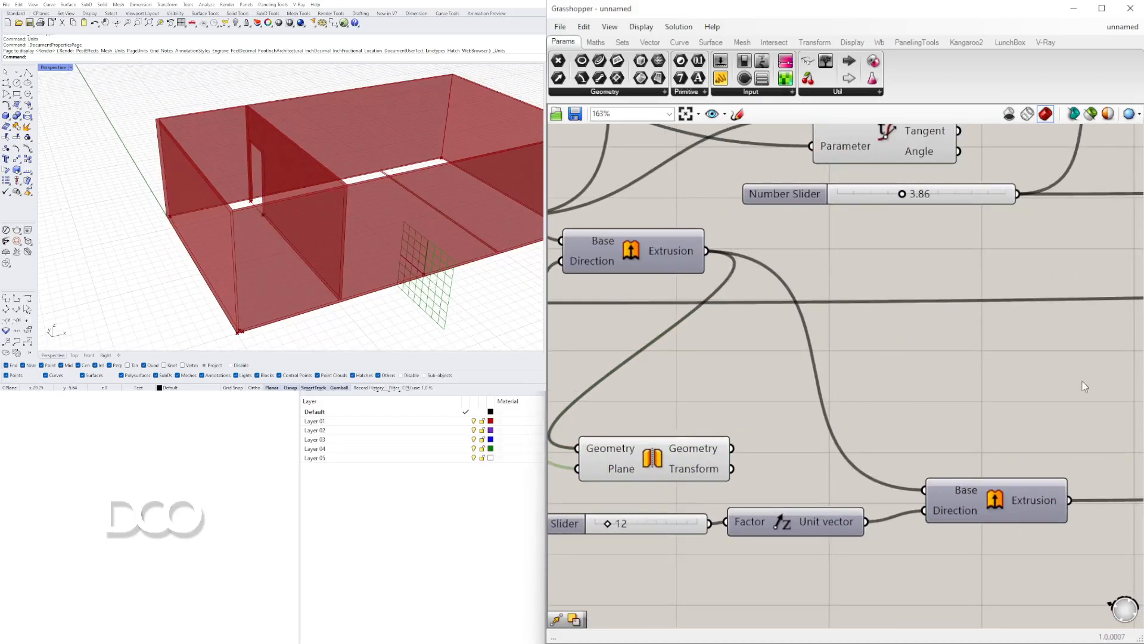
scroll(715, 441, "down", 8)
left_click_drag(674, 456, 972, 390)
scroll(1120, 450, "up", 6)
left_click(801, 322)
left_click_drag(836, 314, 922, 372)
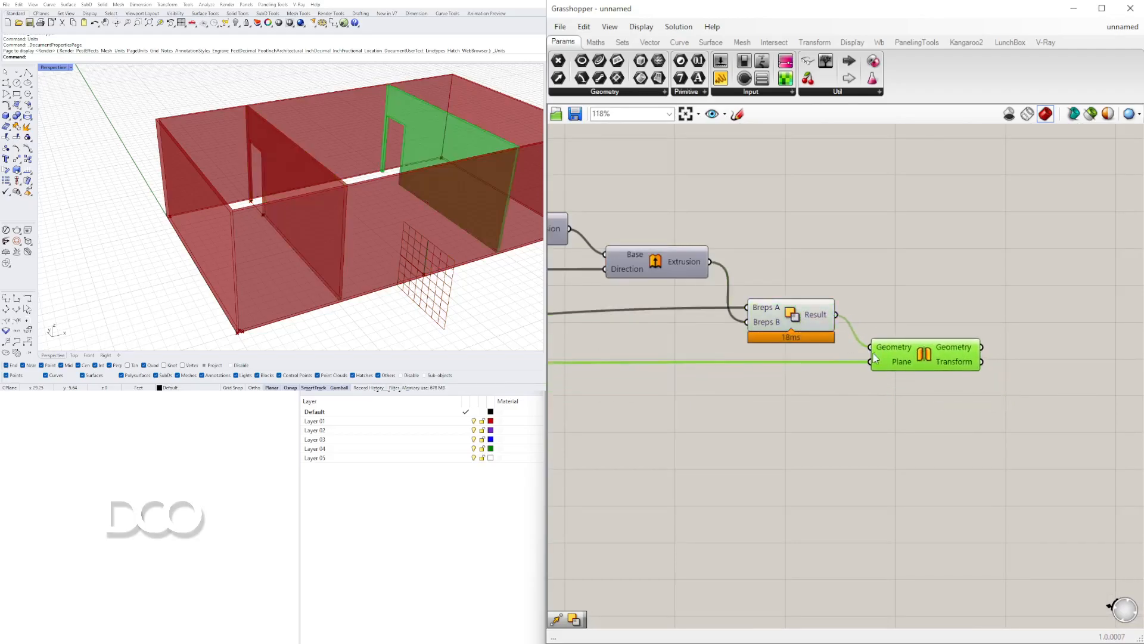
- Examine the mirrored partition wall in the model and review the component chain that generates it
left_click(657, 420)
right_click_drag(413, 230, 350, 236)
scroll(752, 332, "down", 5)
right_click_drag(664, 340, 1016, 359)
scroll(978, 365, "down", 4)
scroll(771, 351, "up", 4)
scroll(762, 344, "up", 4)
right_click_drag(874, 327, 862, 356)
right_click_drag(965, 377, 940, 372)
right_click_drag(983, 403, 862, 419)
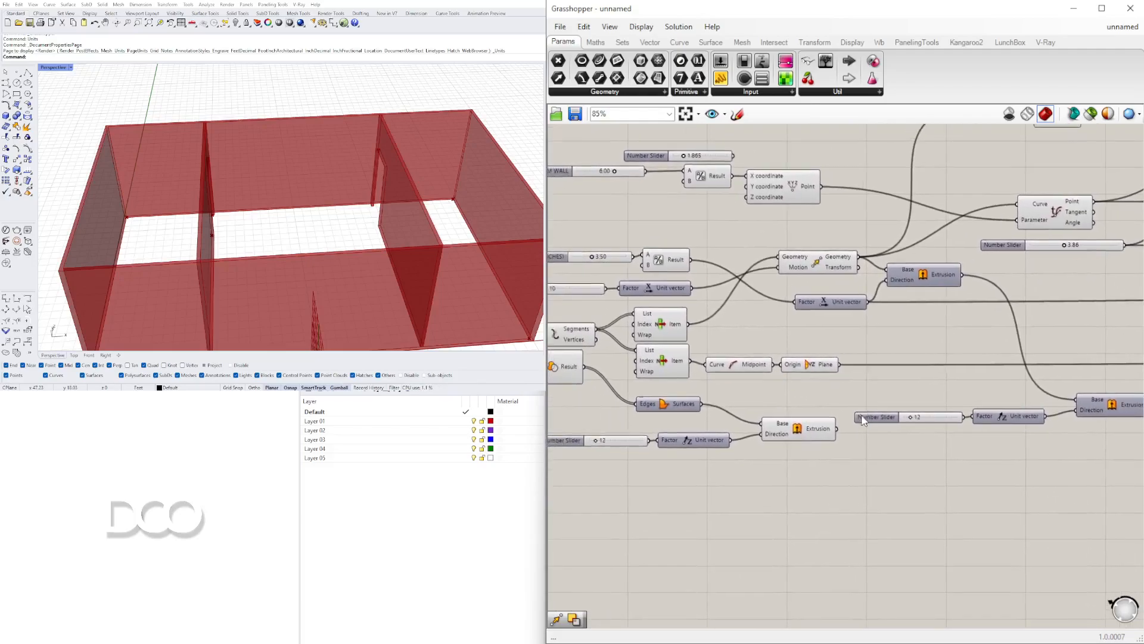
right_click_drag(778, 416, 881, 427)
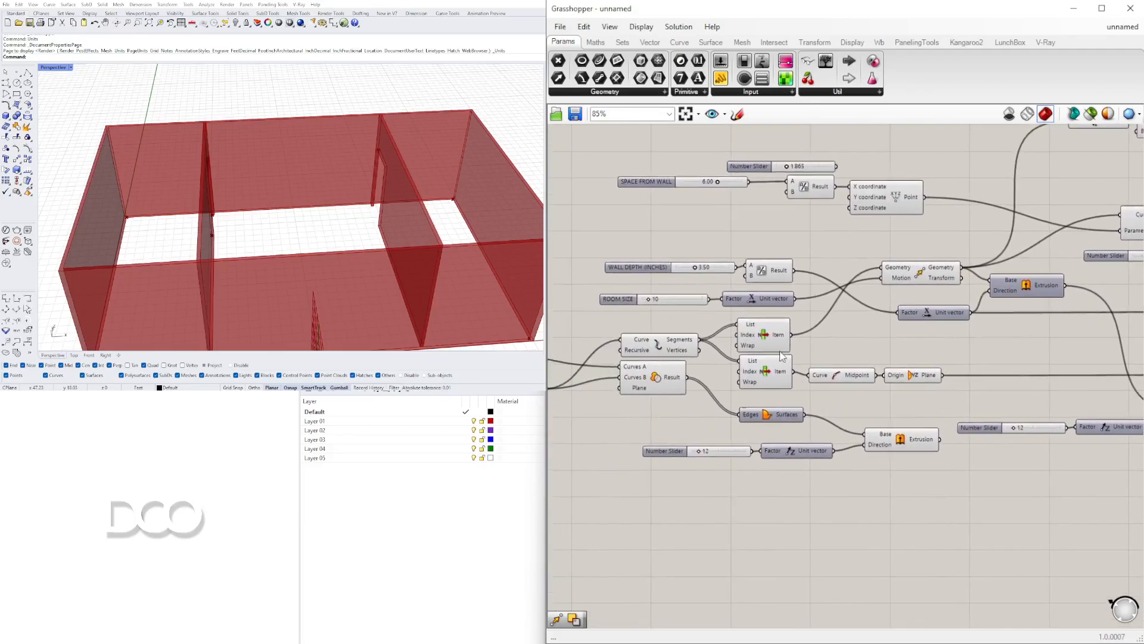
- Test the ROOM SIZE slider and check how the partition wall and its mirrored copy respond in the model
scroll(675, 320, "up", 6)
left_click_drag(659, 322, 668, 322)
scroll(356, 180, "down", 6)
right_click_drag(356, 180, 310, 207)
scroll(345, 174, "up", 3)
scroll(858, 241, "down", 10)
- Highlight the Mirror component's geometry and examine the mirrored wall and its door opening from several angles
right_click_drag(908, 360, 632, 382)
right_click_drag(1072, 376, 631, 394)
left_click(874, 395)
right_click_drag(309, 239, 310, 214)
scroll(818, 330, "up", 6)
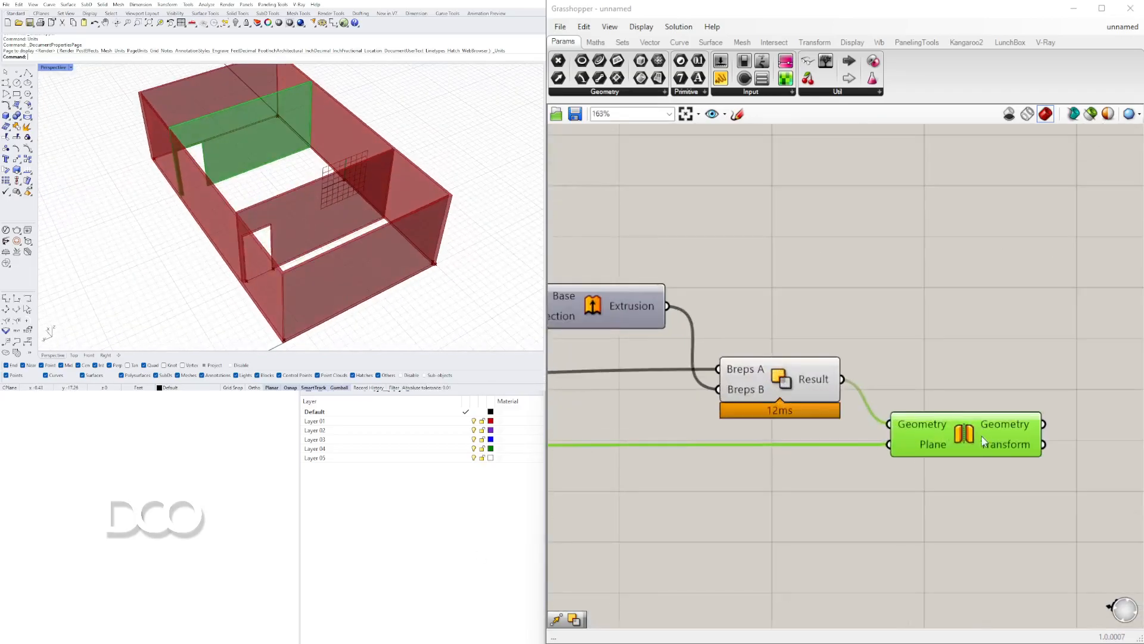
left_click(952, 382)
scroll(972, 384, "down", 6)
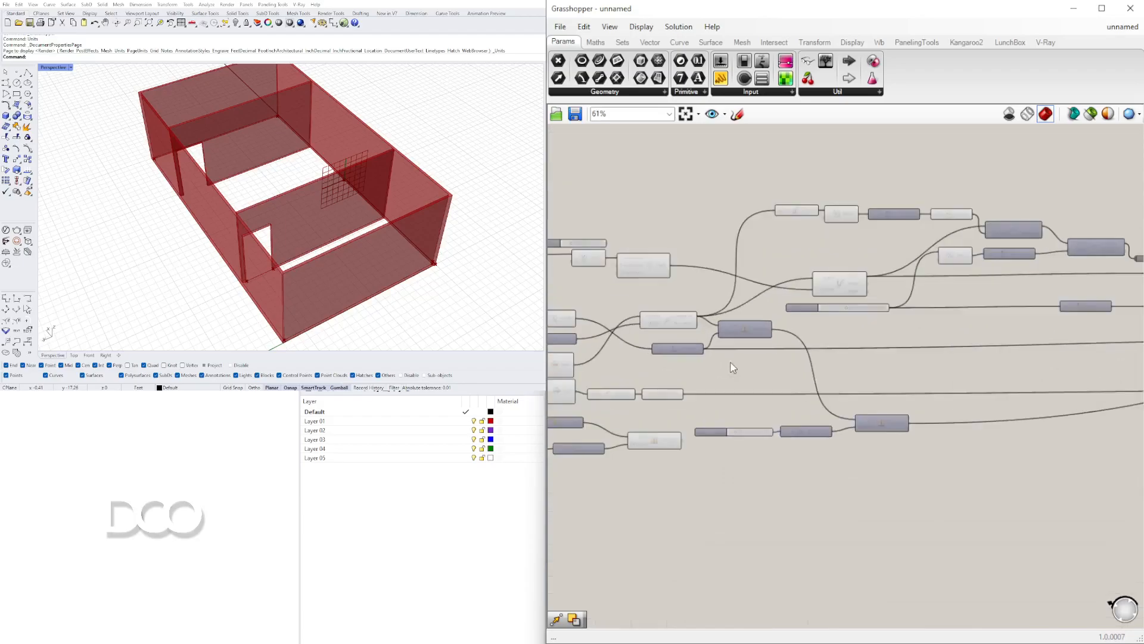
right_click_drag(321, 249, 381, 279)
right_click_drag(182, 175, 304, 211)
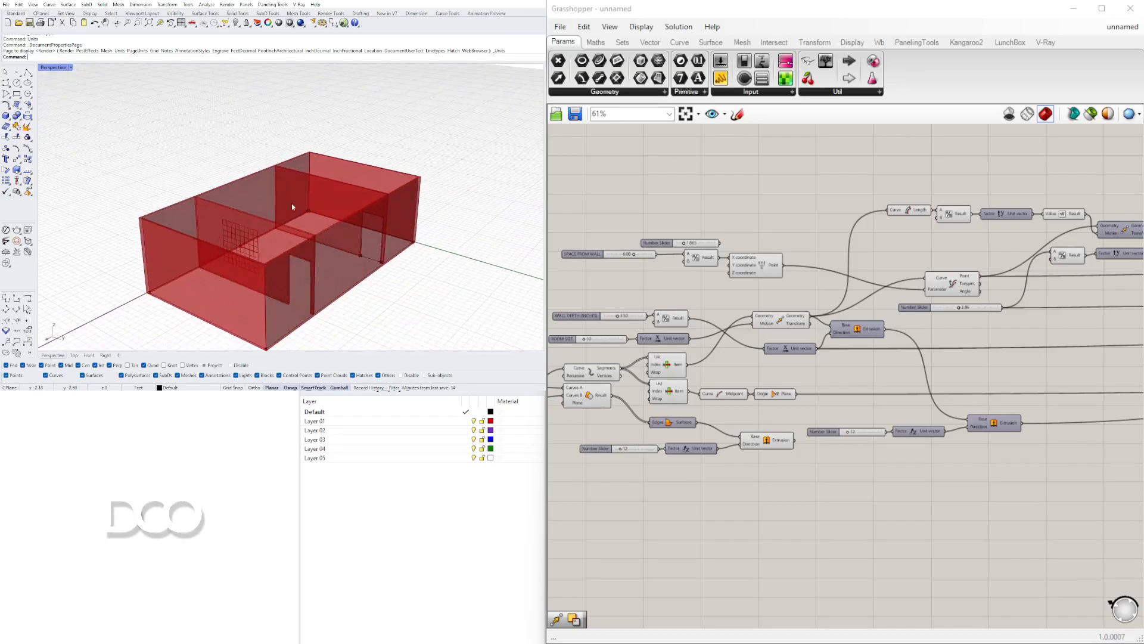
right_click_drag(230, 242, 275, 280)
scroll(316, 273, "down", 6)
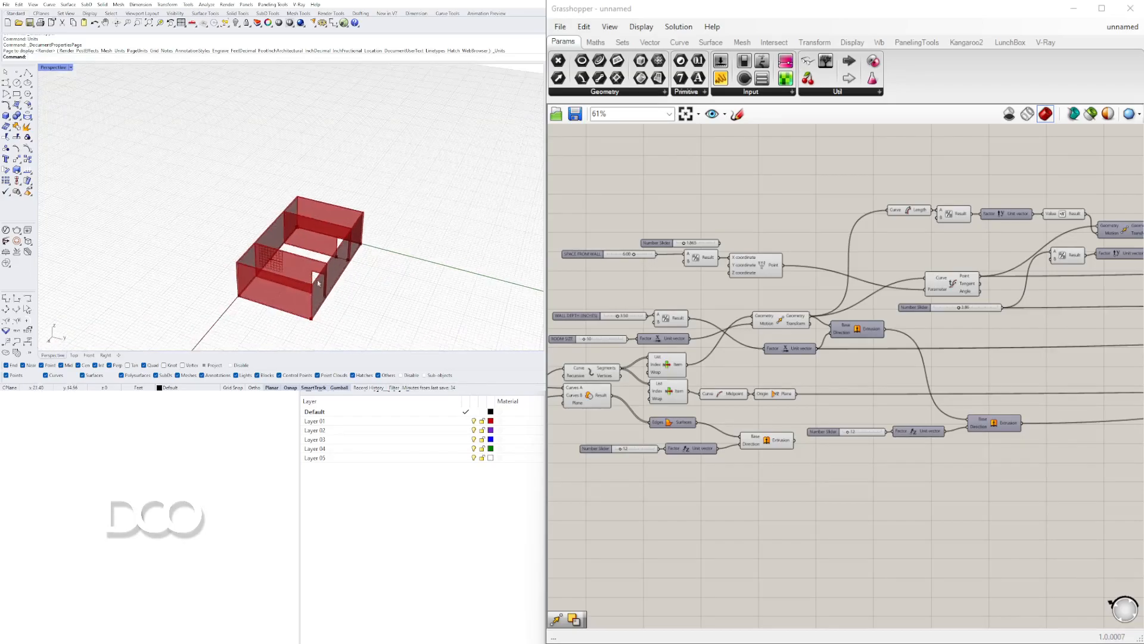
scroll(321, 277, "up", 6)
mouse_move(369, 194)
right_mouse_down()
mouse_move(375, 207)
mouse_move(362, 207)
right_mouse_up()
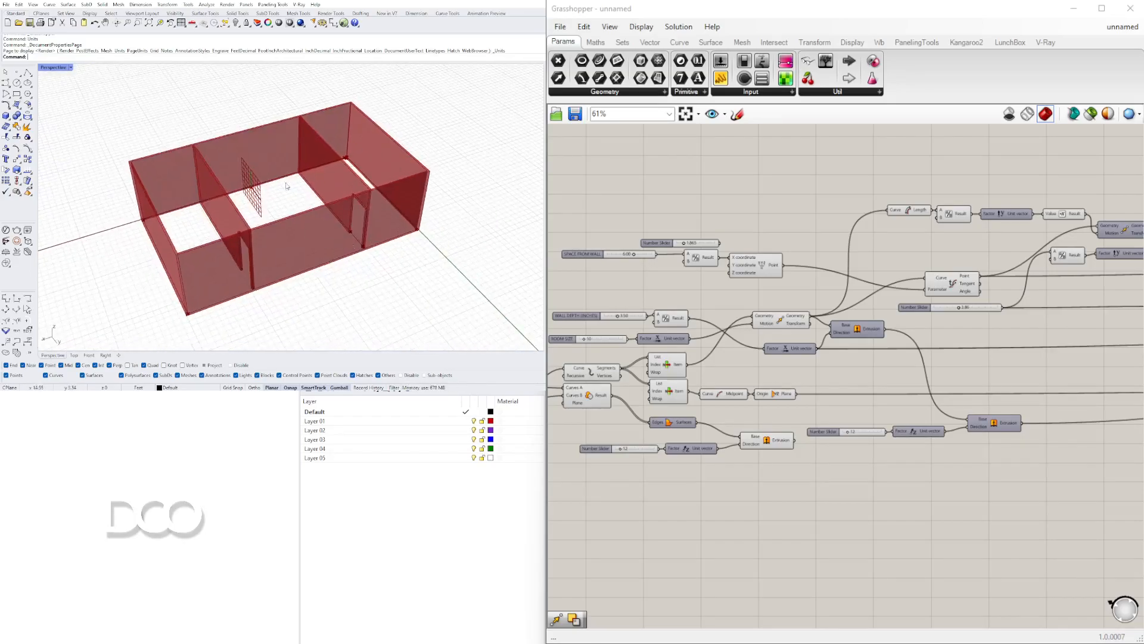
right_click_drag(303, 266, 356, 228)
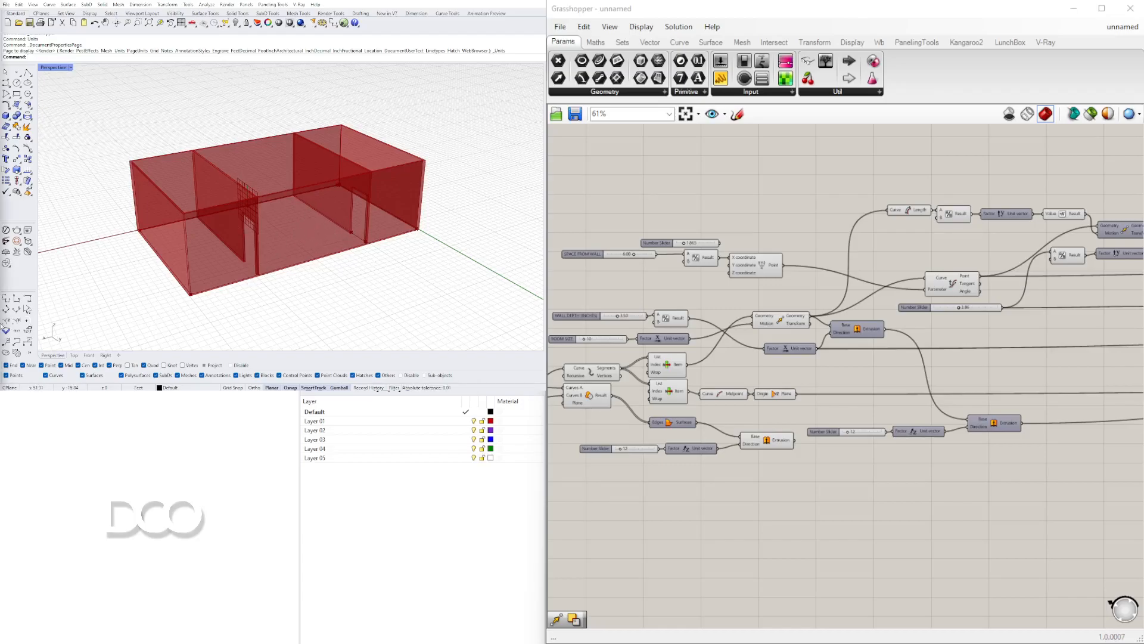
- Review the floor outline components and compare which edge each of the two List Item components outputs
right_click_drag(555, 396, 891, 395)
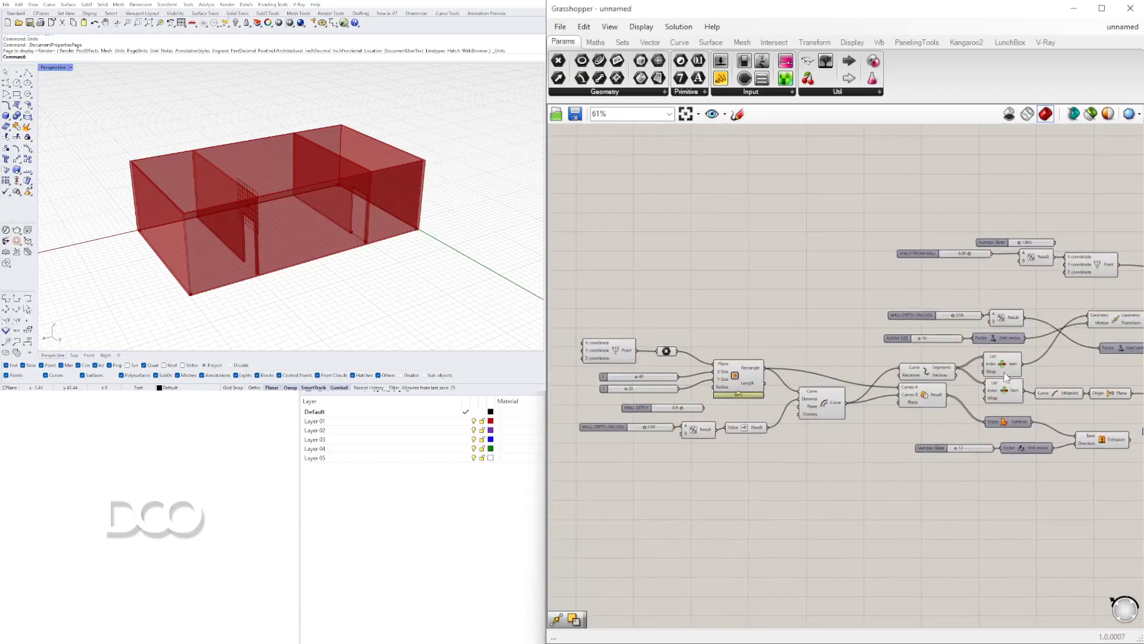
right_click_drag(1007, 377, 907, 365)
right_click_drag(365, 215, 227, 250)
scroll(197, 250, "up", 5)
scroll(199, 219, "down", 5)
right_click_drag(282, 165, 230, 276)
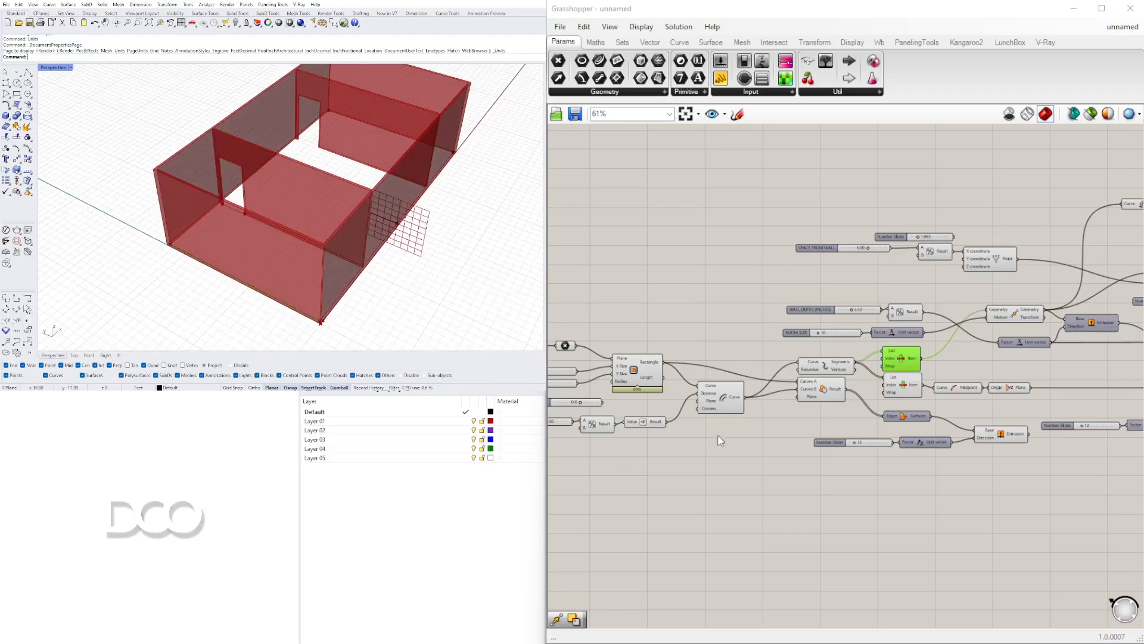
scroll(227, 286, "up", 4)
right_click_drag(221, 285, 263, 290)
scroll(244, 283, "down", 6)
scroll(263, 291, "up", 2)
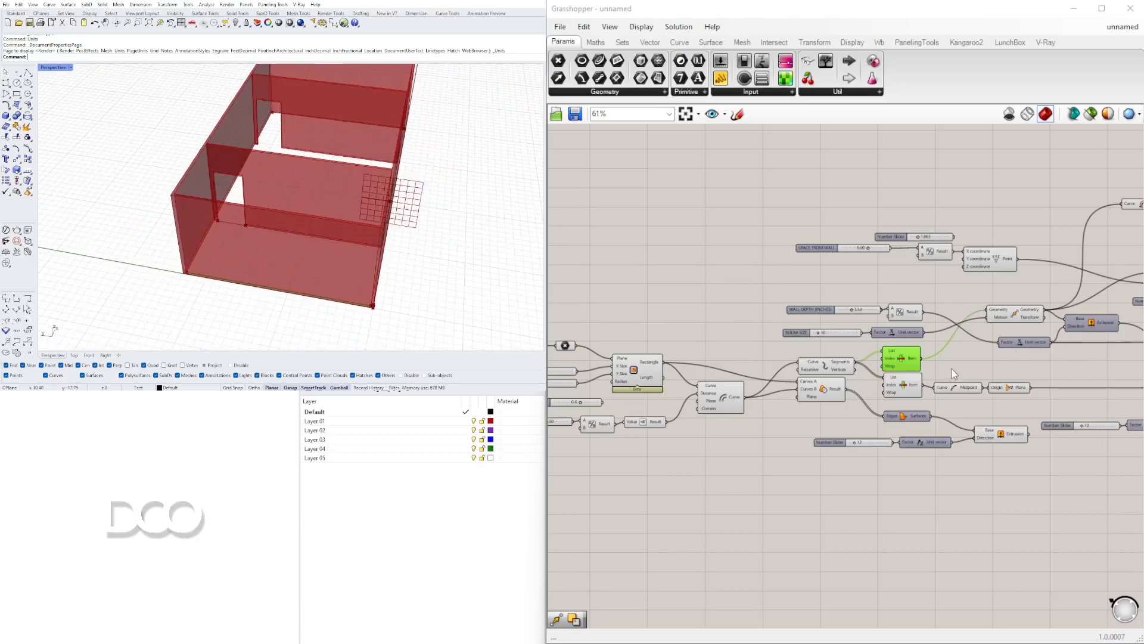
left_click_drag(903, 361, 906, 358)
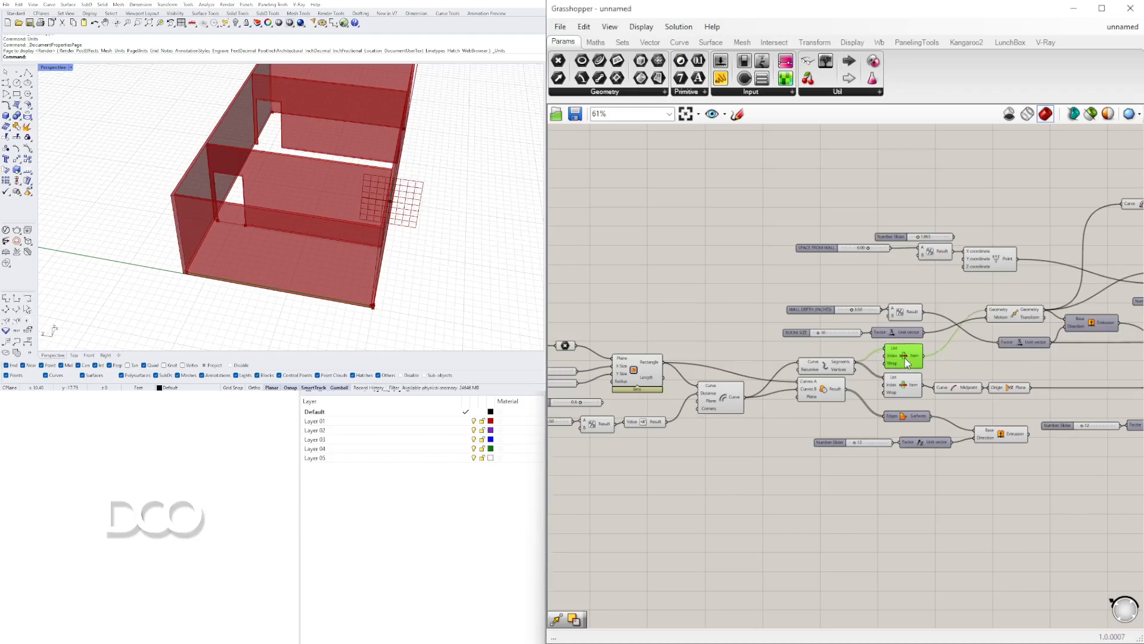
right_click_drag(995, 494, 851, 467)
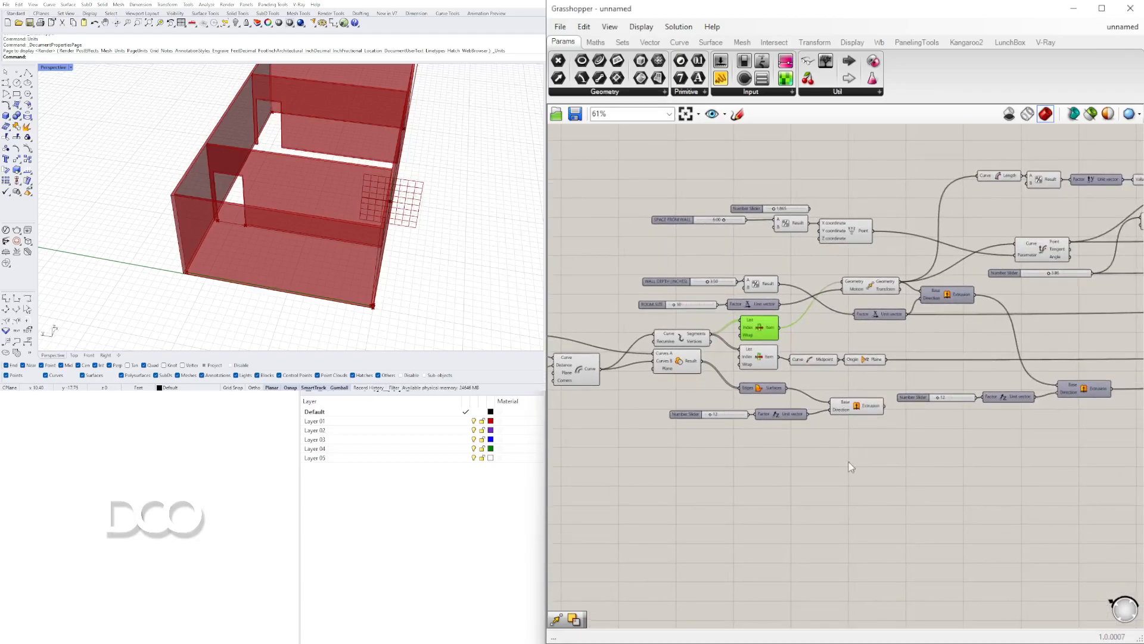
left_click(761, 359)
left_click(759, 332)
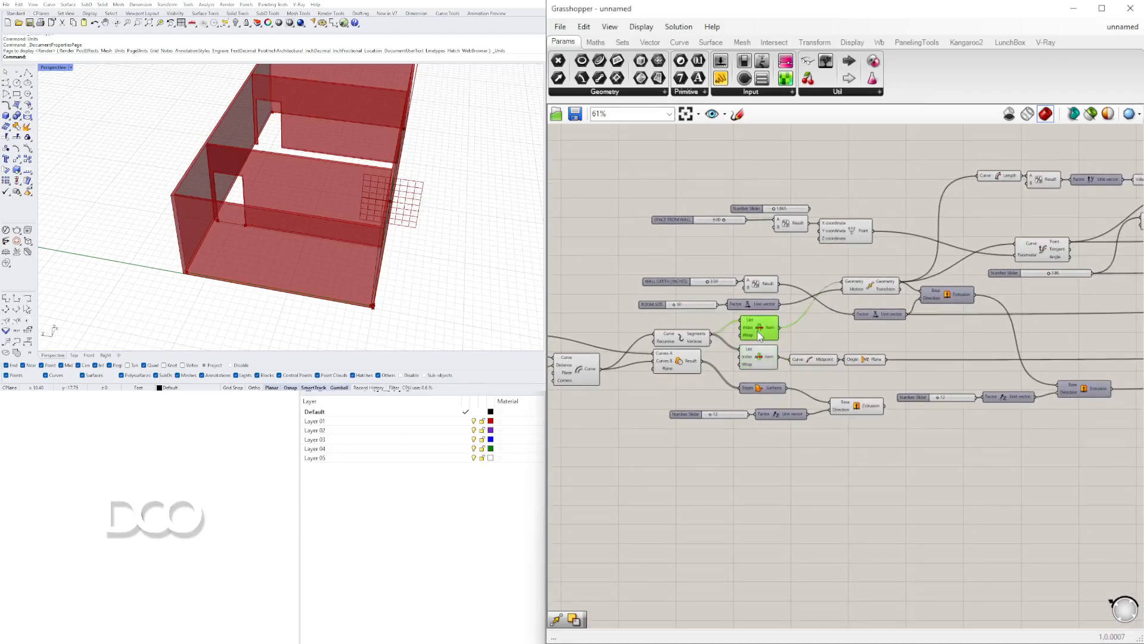
double_click(904, 495)
type("area")
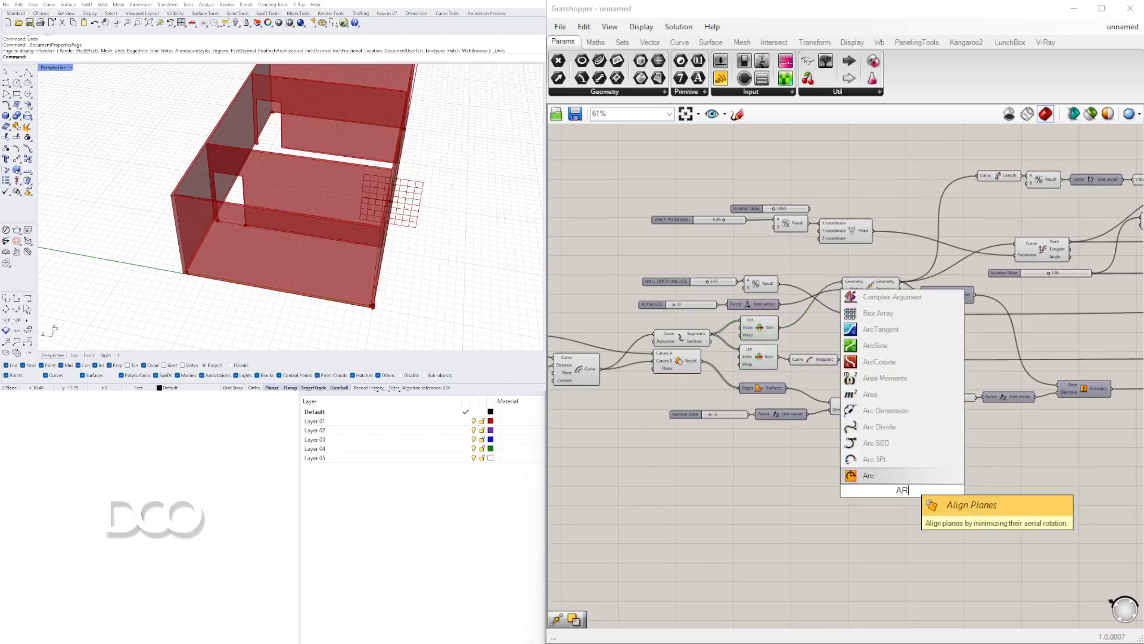
key("Return")
- Add a curve Midpoint component below the definition and connect the upper List Item's output to its Curve input
double_click(903, 476)
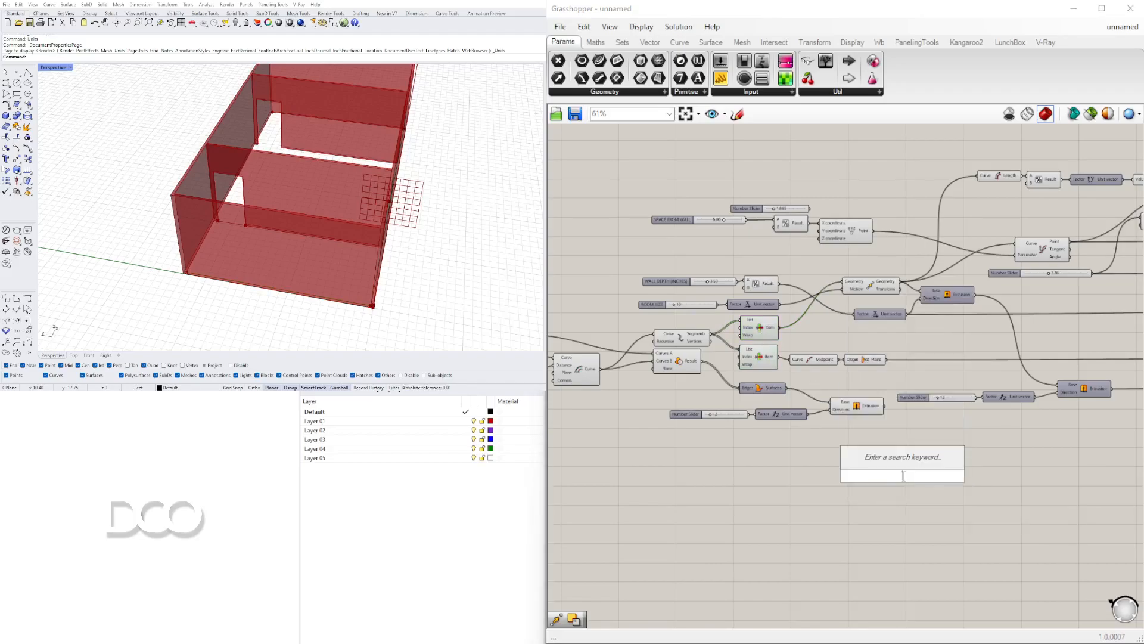
type("MID")
key("Return")
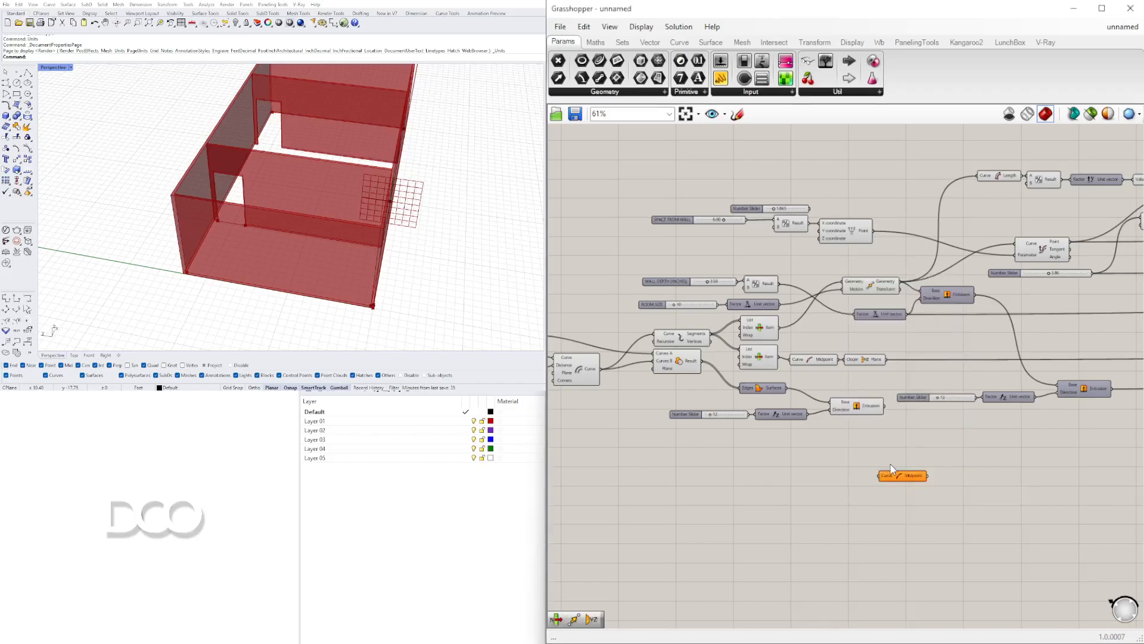
left_click_drag(894, 473, 858, 443)
left_click(760, 333)
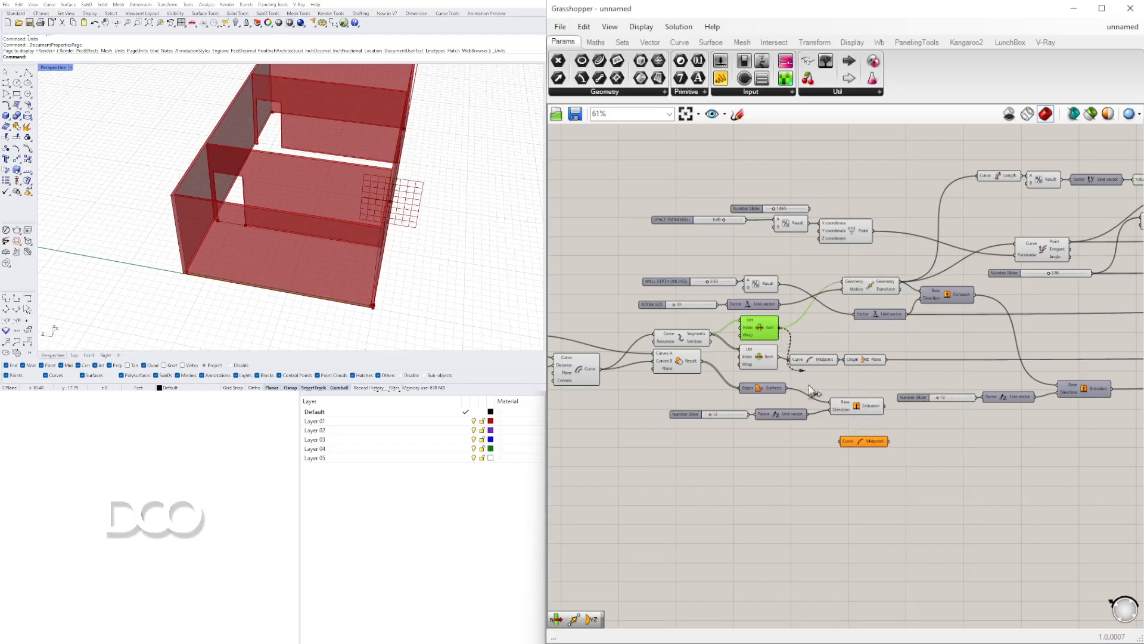
left_click_drag(876, 442, 984, 448)
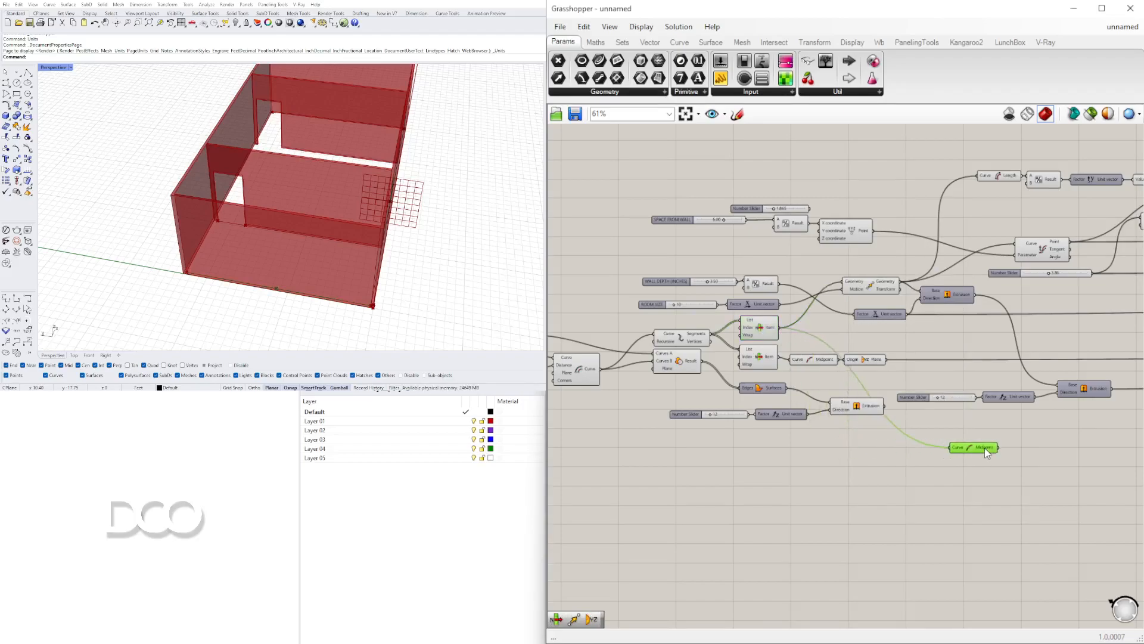
- Try a Rectangle component that uses the edge's midpoint as its plane, and remove it again
scroll(1021, 454, "up", 5)
left_click(960, 431)
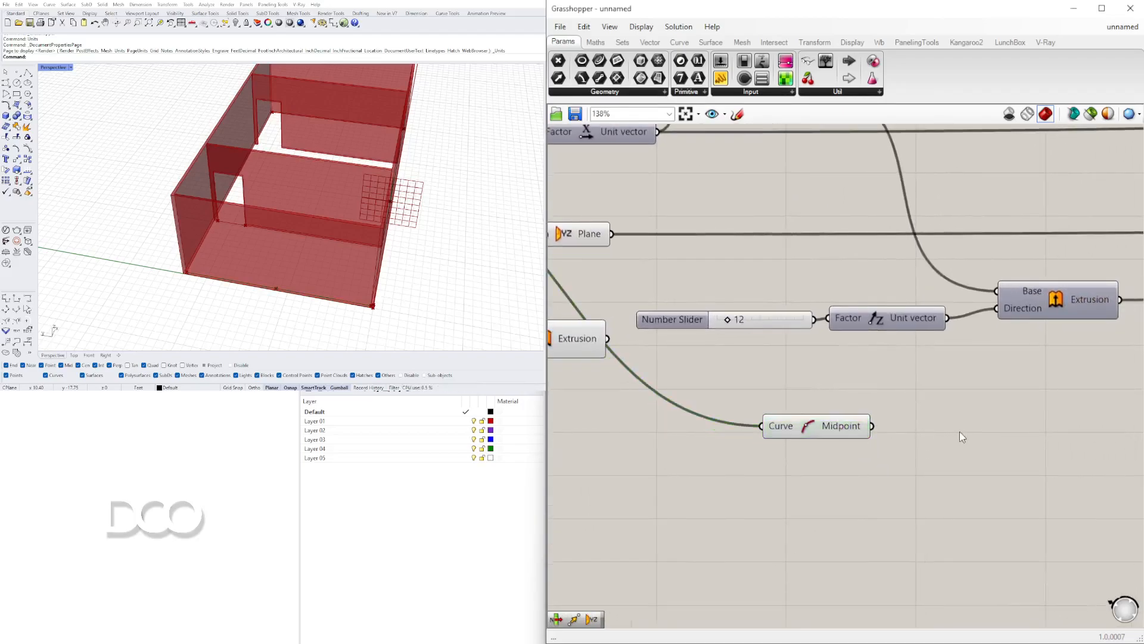
double_click(959, 431)
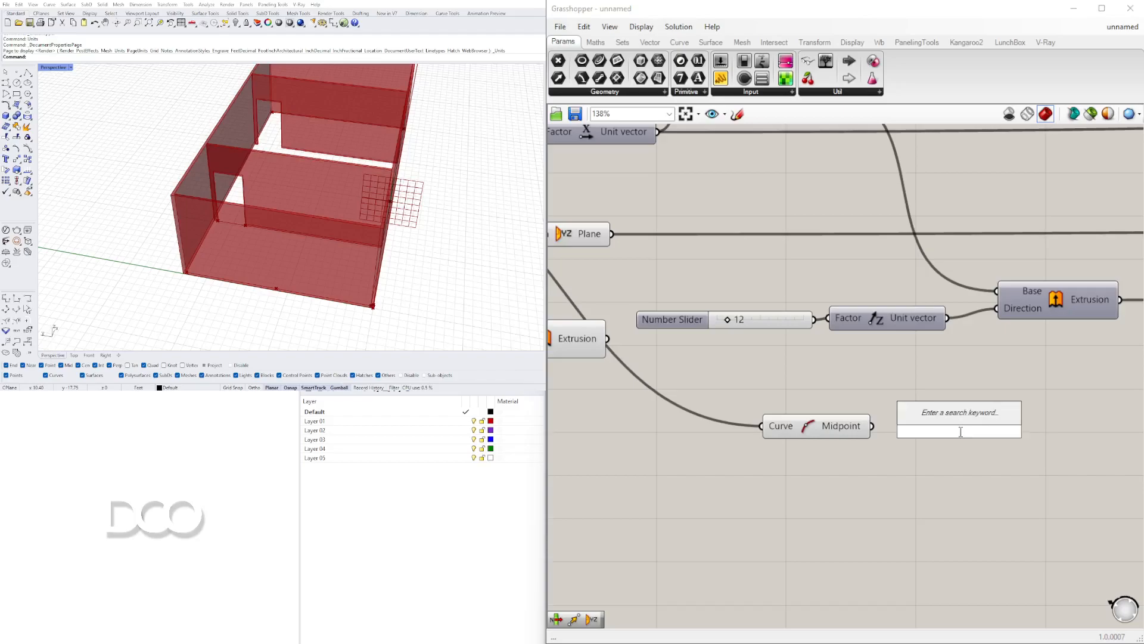
type("REC")
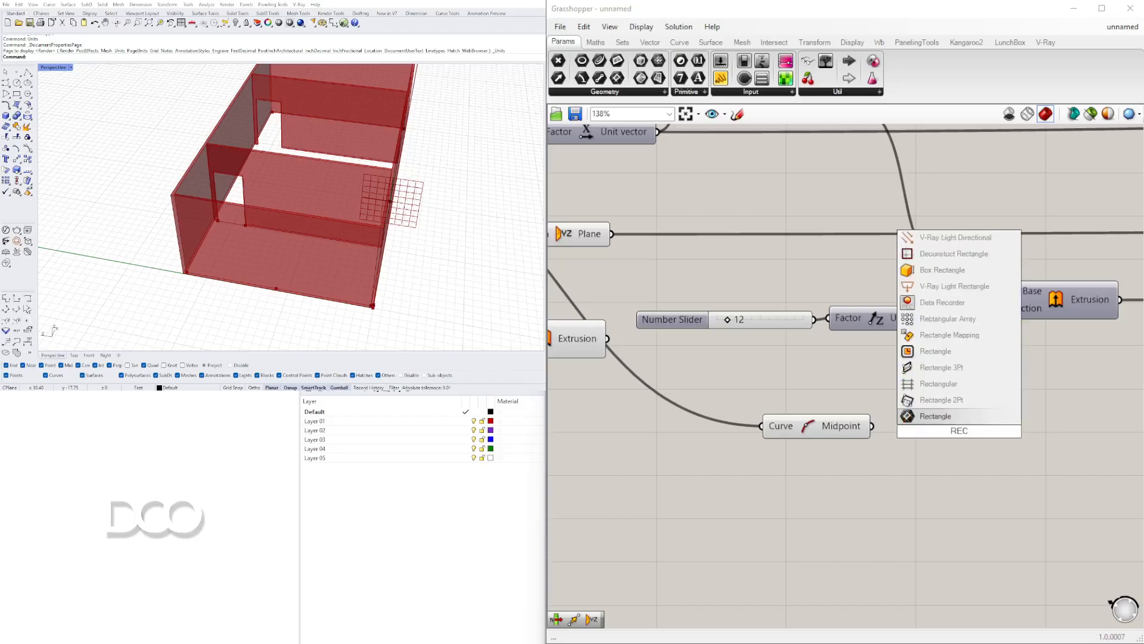
type("T")
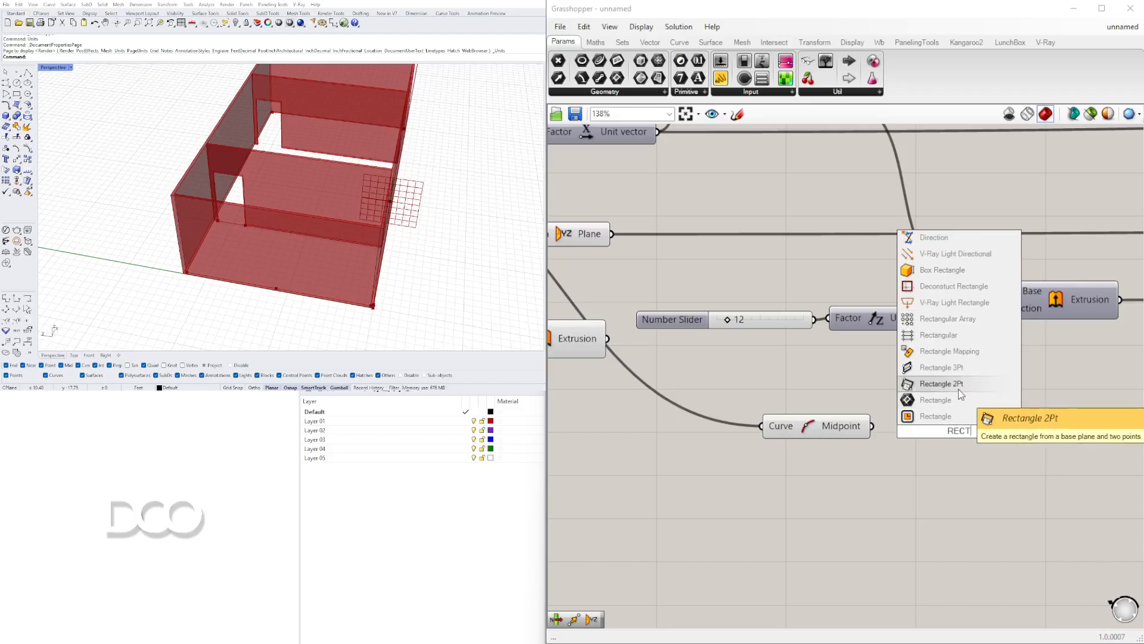
left_click(948, 416)
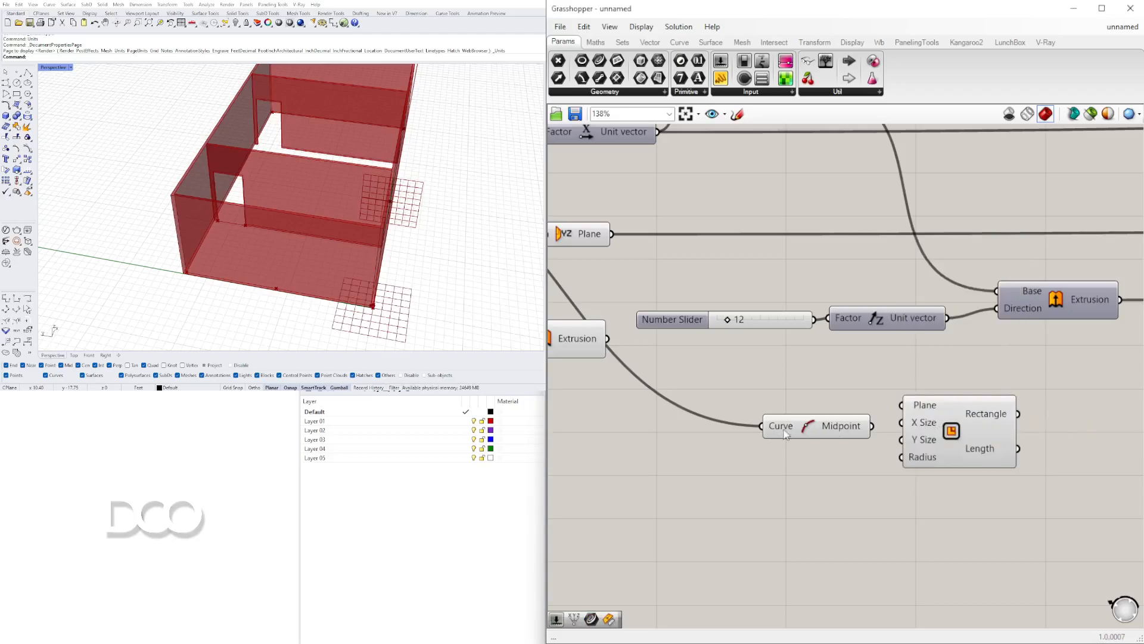
right_click_drag(813, 456, 696, 426)
left_click_drag(721, 398, 785, 375)
left_click_drag(842, 397, 810, 411)
right_click_drag(793, 410, 901, 424)
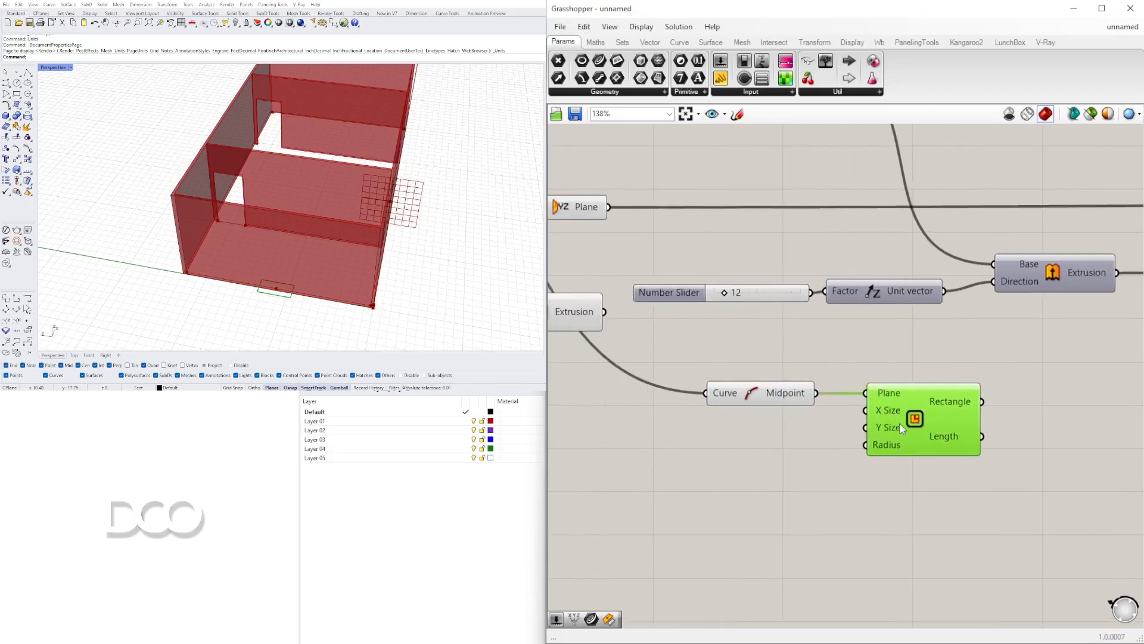
key("Delete")
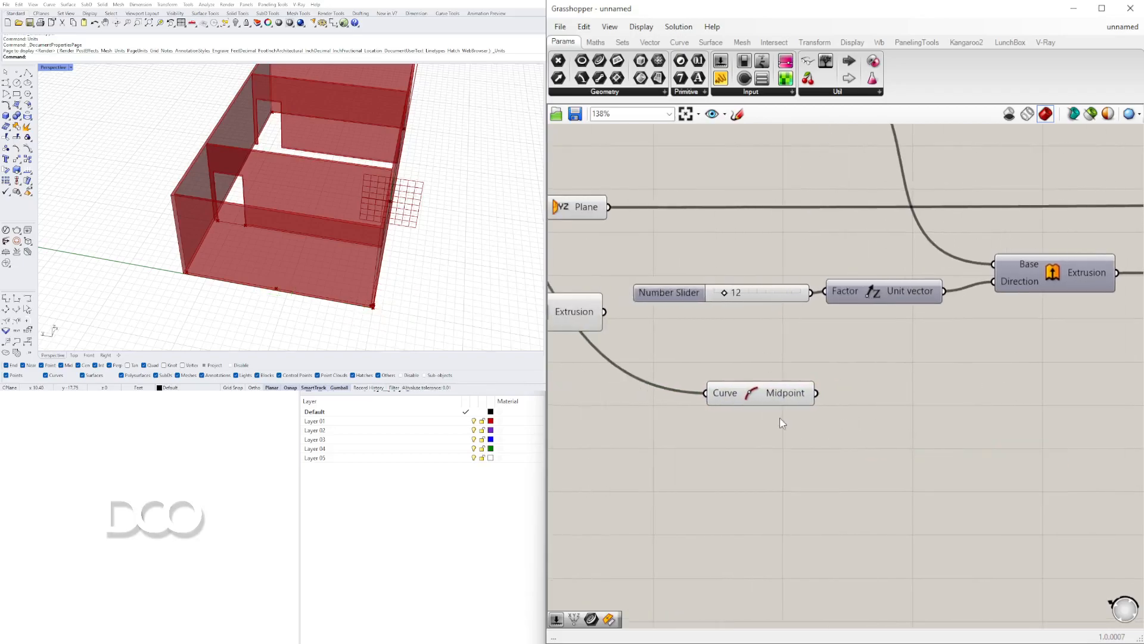
- Check the midpoint's location in the model, add a Move component and connect the Midpoint output to its Geometry input
left_click(752, 392)
left_click(458, 587)
scroll(263, 278, "up", 6)
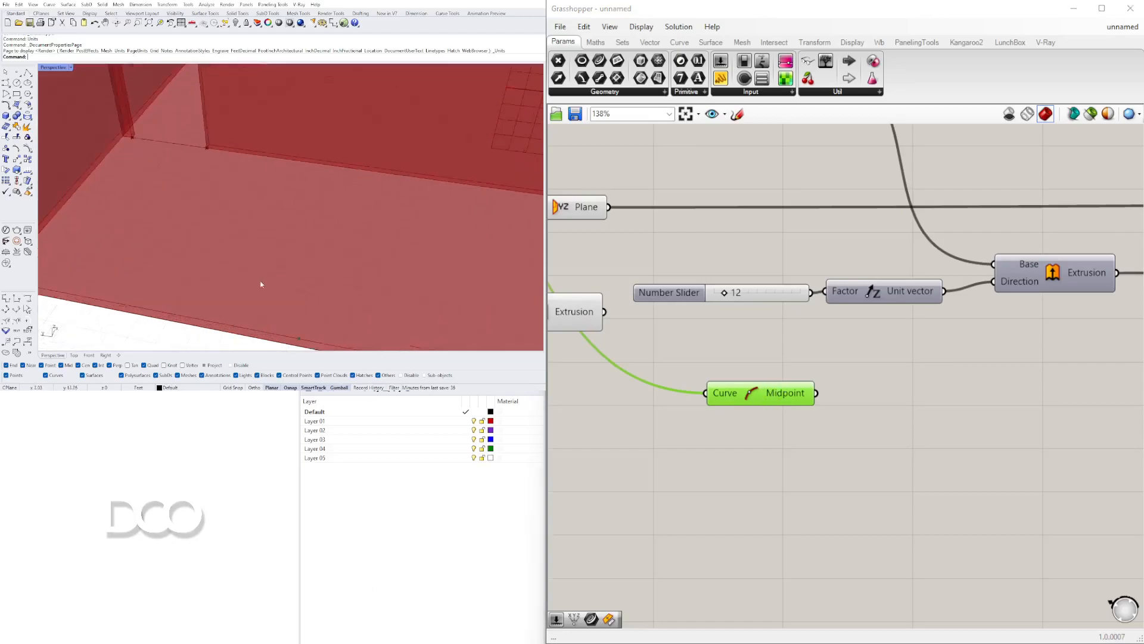
scroll(285, 320, "down", 6)
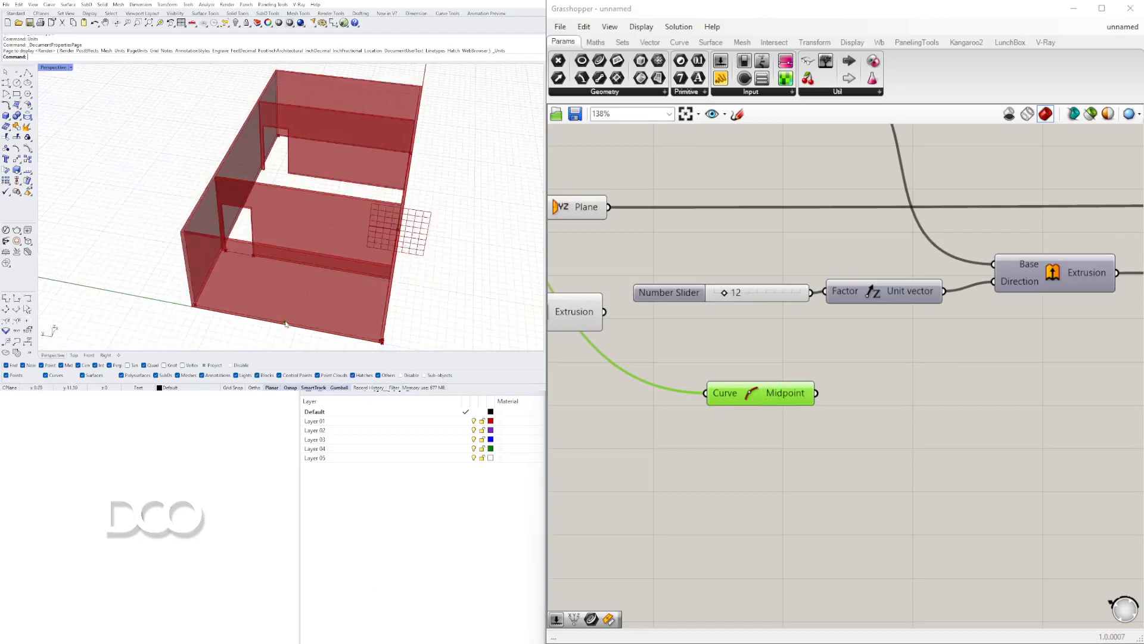
right_click_drag(845, 471, 824, 430)
double_click(851, 444)
type("MOVE")
key("Return")
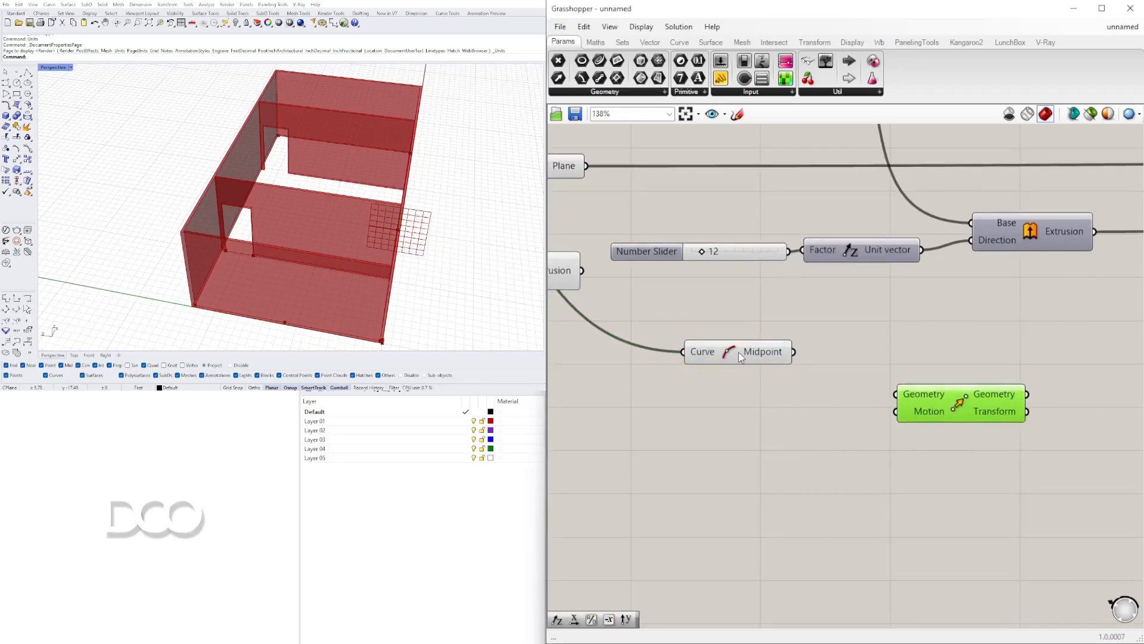
left_click(738, 353)
left_click_drag(798, 352, 896, 394)
left_click(747, 444)
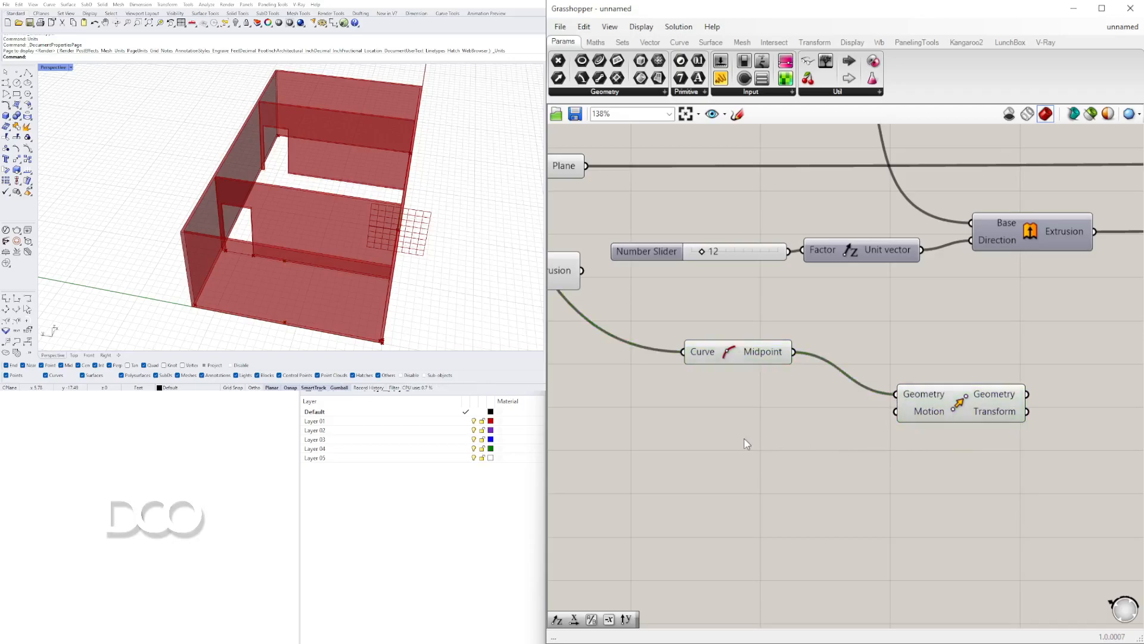
- Add a Unit Y vector component and connect its output to the Move component's Motion input
double_click(747, 444)
type("Y")
left_click(773, 424)
mouse_move(767, 441)
left_mouse_down()
mouse_move(778, 433)
mouse_move(762, 429)
left_mouse_up()
left_click_drag(947, 412, 1028, 400)
left_click_drag(798, 426, 976, 399)
- Add a Negative component and route the Unit Y vector through it into the Move component's Motion input
double_click(846, 460)
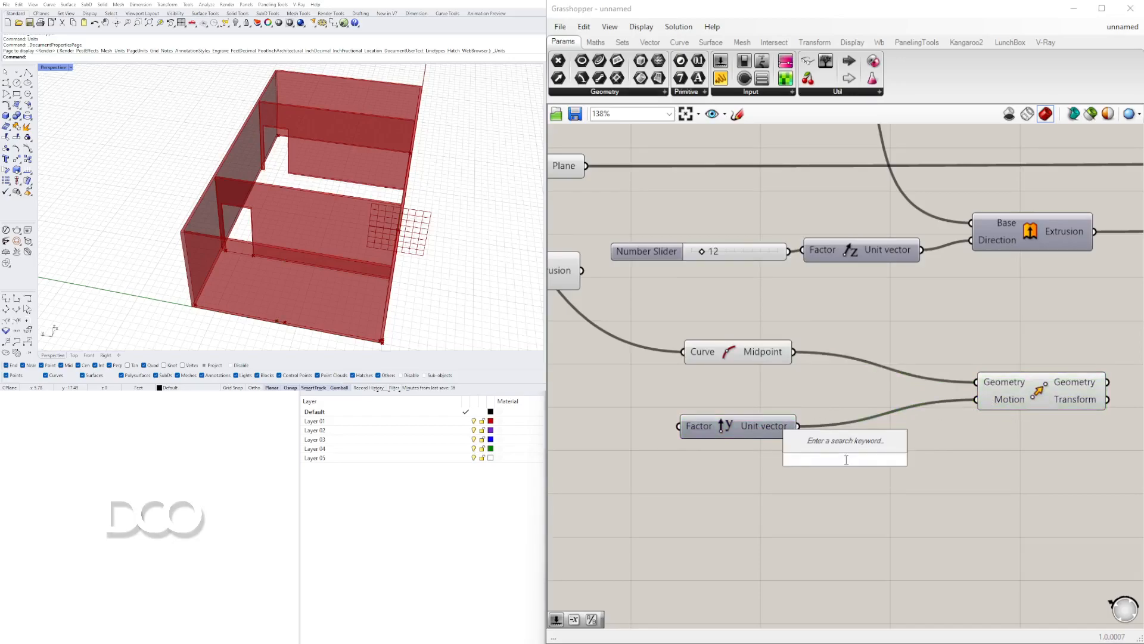
type("neg")
left_click(835, 447)
left_click_drag(797, 427, 845, 457)
left_click_drag(928, 452, 969, 425)
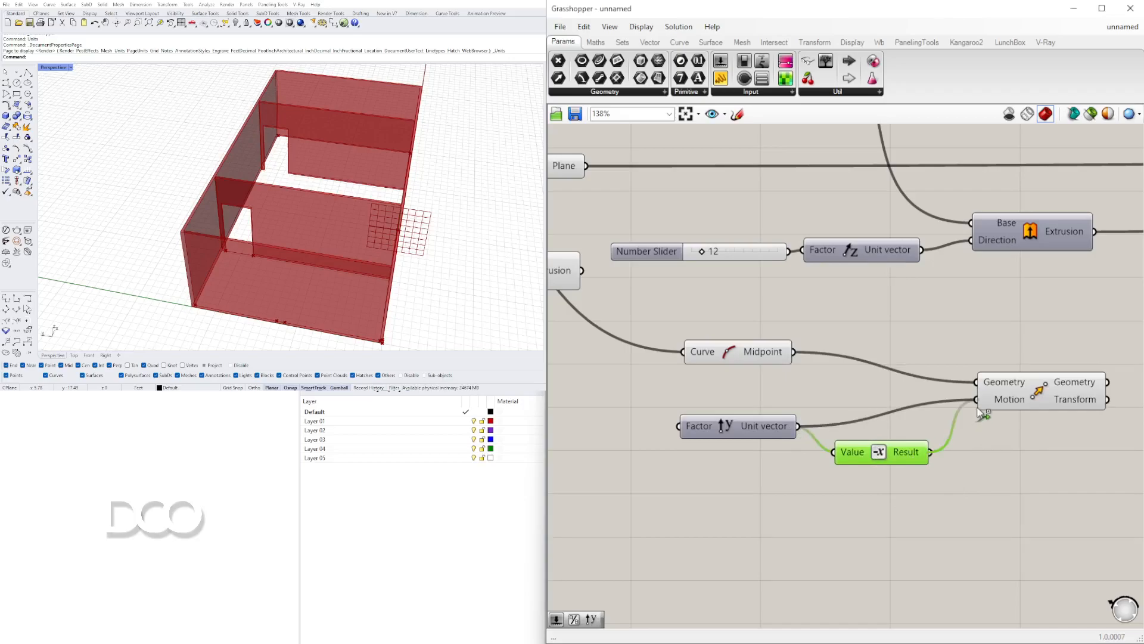
- Add a PolyLine component and connect the Move component's Geometry output to its Vertices input
left_click_drag(981, 411, 976, 400)
left_click(1013, 390)
scroll(906, 406, "down", 5)
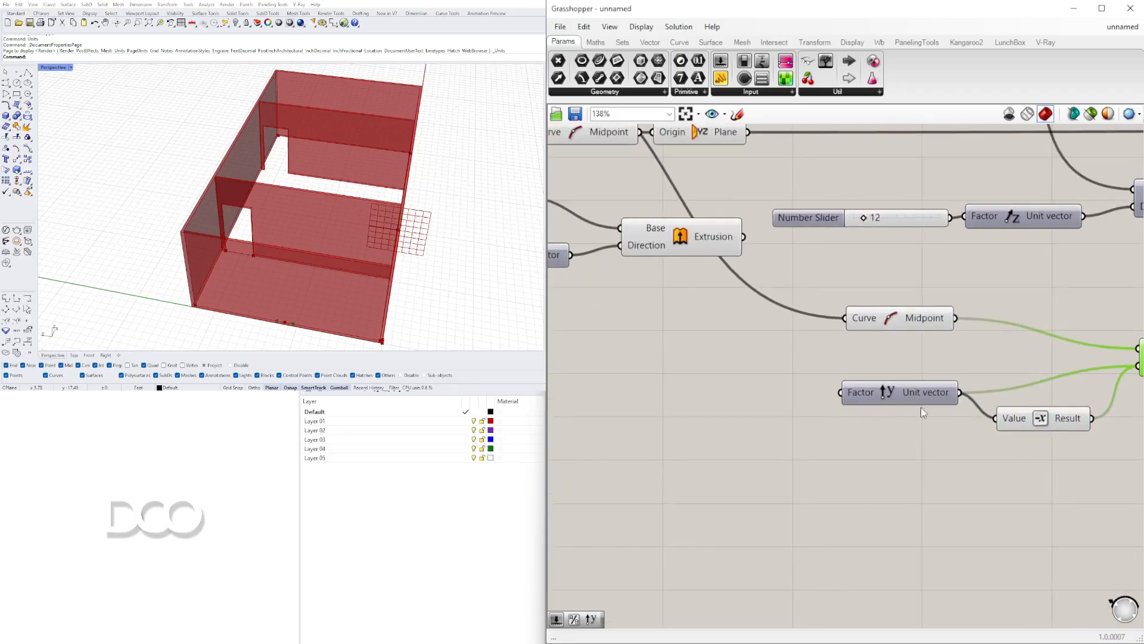
scroll(1046, 403, "up", 5)
double_click(1073, 380)
type("PO")
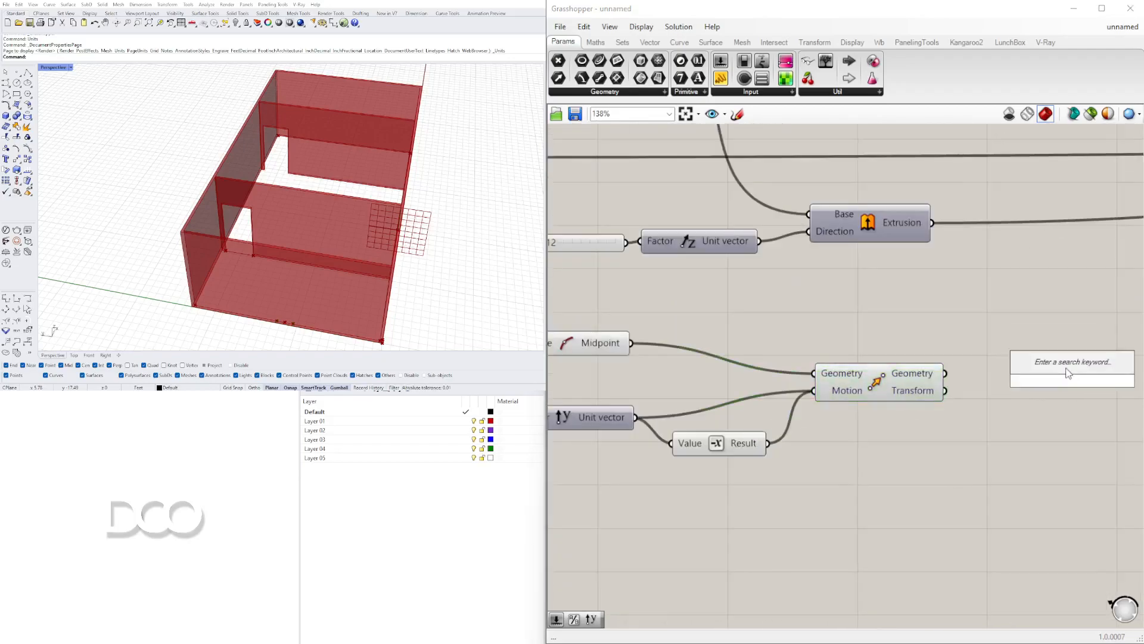
type("LYL")
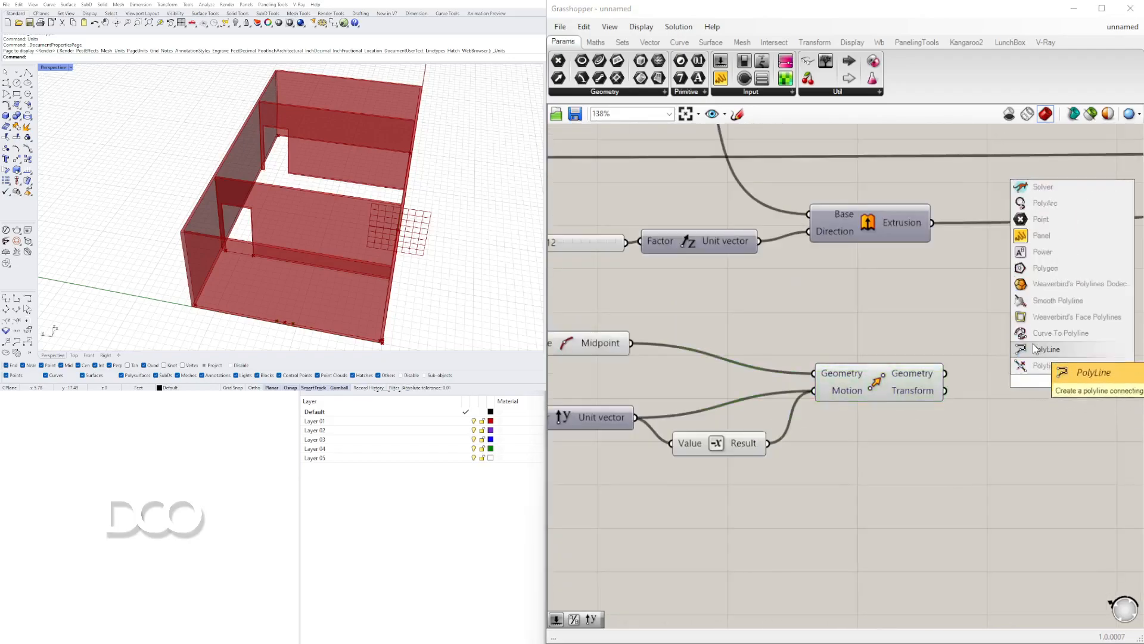
left_click(1046, 349)
left_click_drag(947, 373, 1033, 382)
- Add a number slider set to 6.00 ahead of the Unit Y vector component
scroll(1033, 384, "down", 5)
scroll(858, 394, "up", 5)
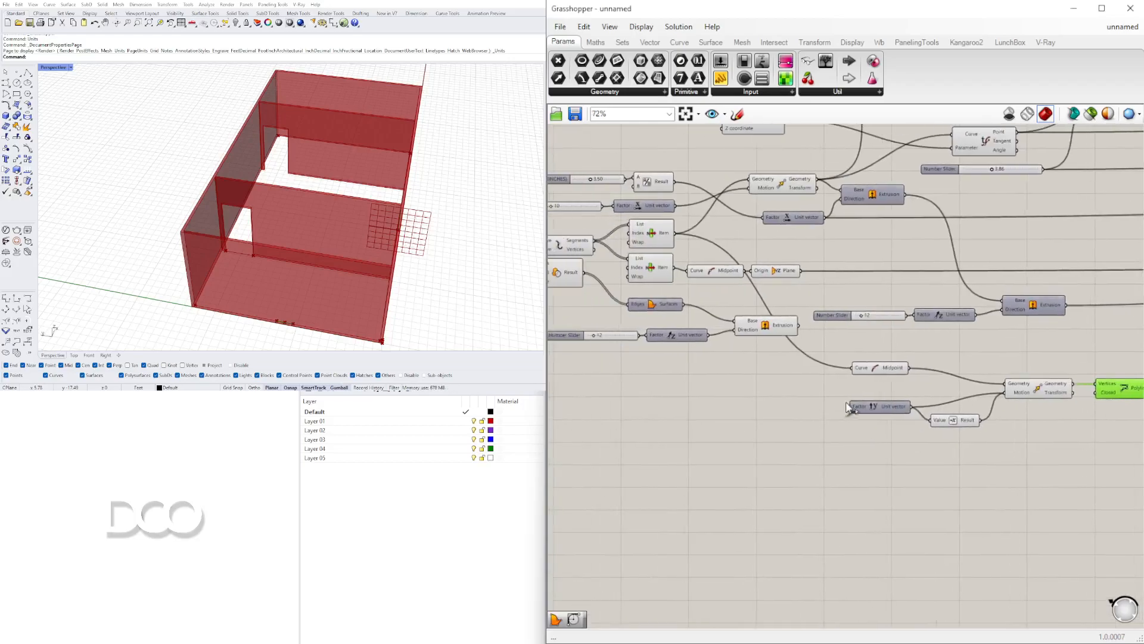
right_click_drag(585, 423, 758, 429)
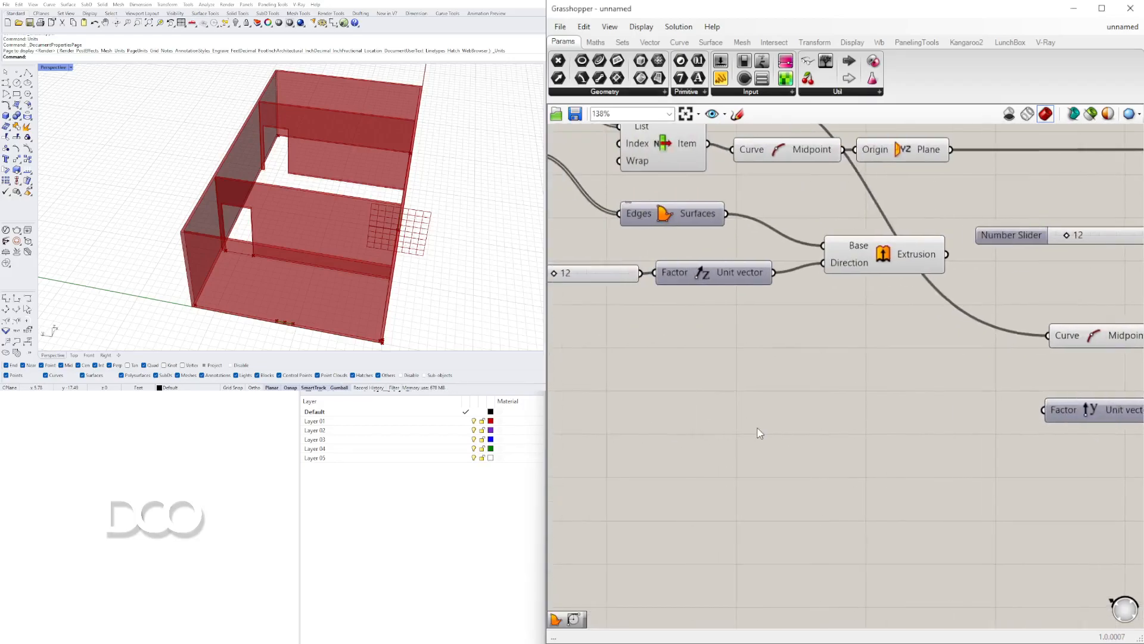
double_click(758, 427)
type("6")
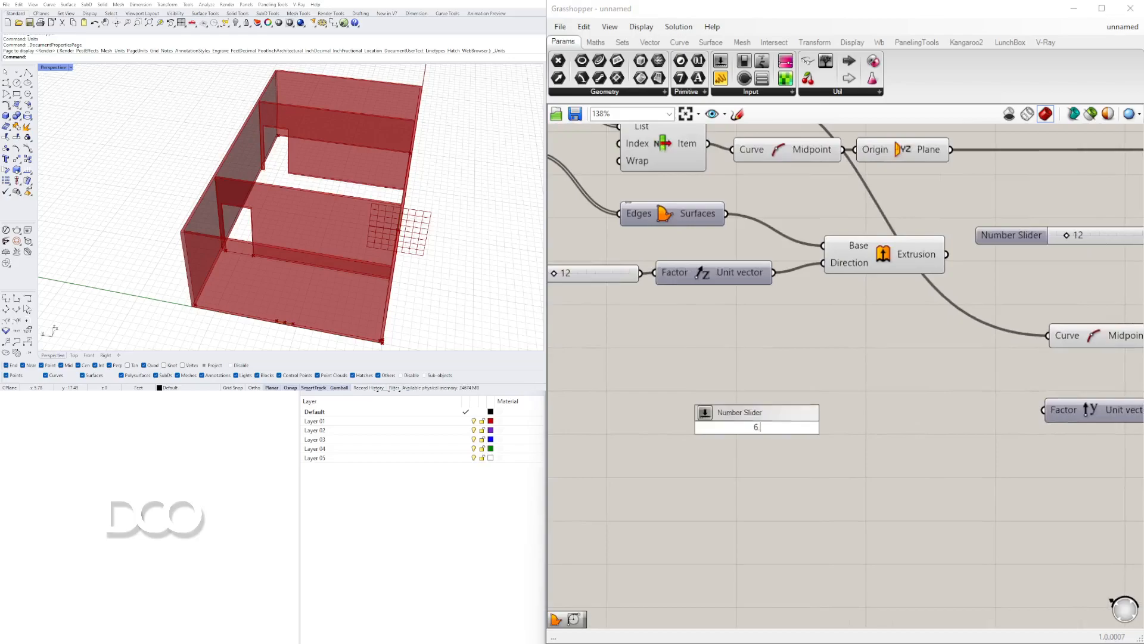
key("Return")
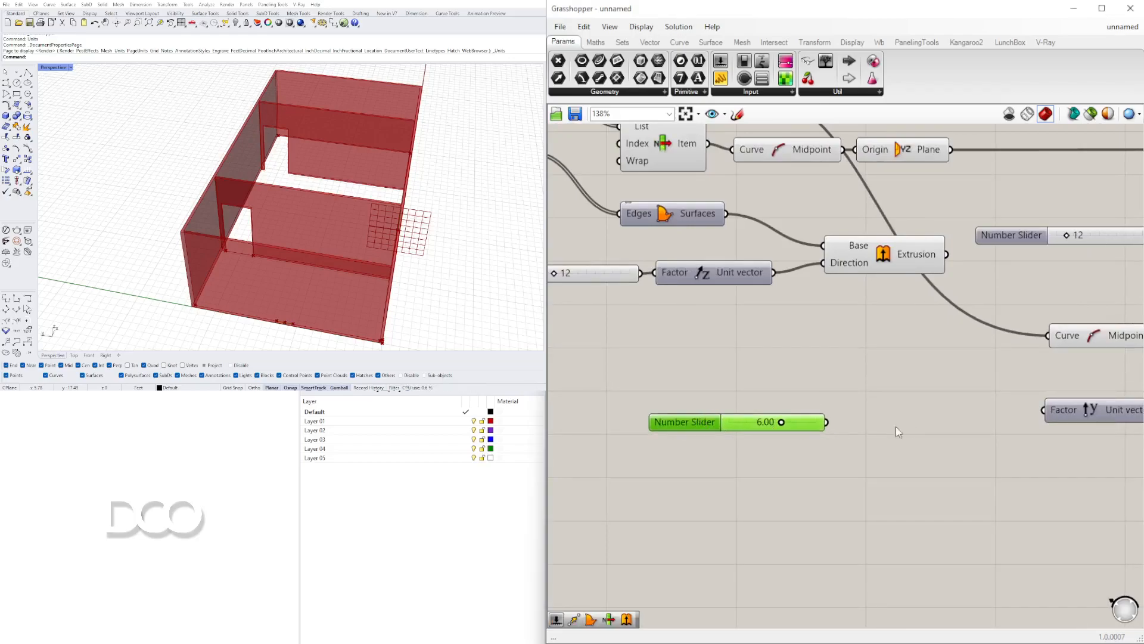
- Try a Multiplication component between the 6.00 slider and the Unit Y vector's Factor input, and remove it again
double_click(884, 432)
type("*")
key("Return")
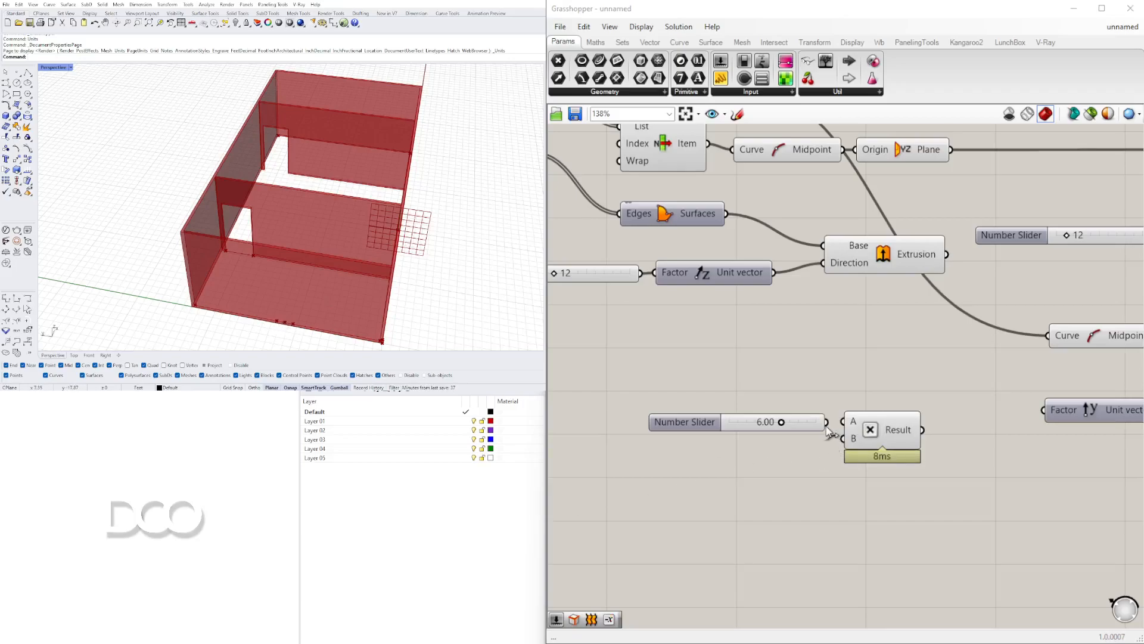
left_click_drag(827, 426, 843, 422)
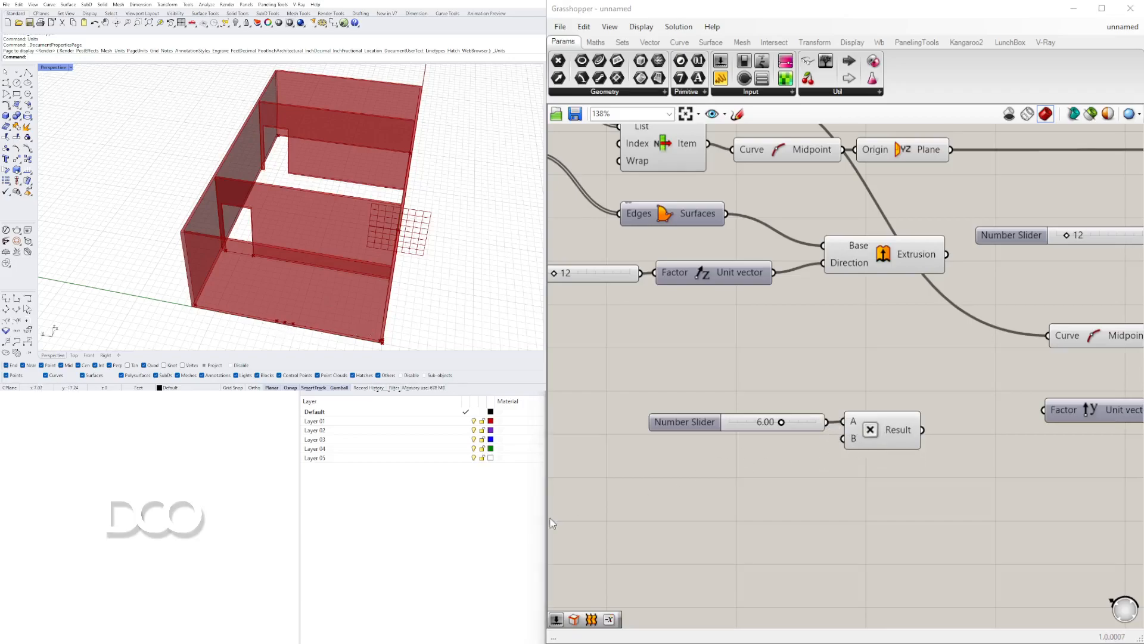
left_click_drag(921, 429, 1042, 410)
left_click_drag(950, 490, 647, 405)
left_click_drag(902, 424, 919, 425)
left_click(1021, 472)
scroll(807, 439, "down", 3)
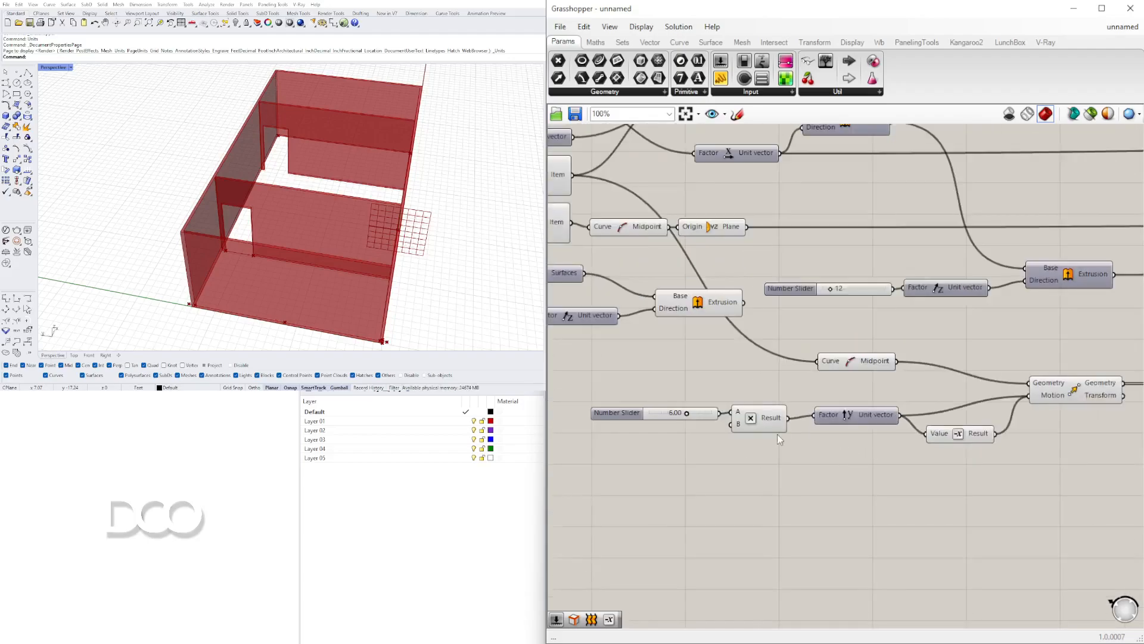
scroll(781, 425, "up", 5)
scroll(806, 407, "up", 3)
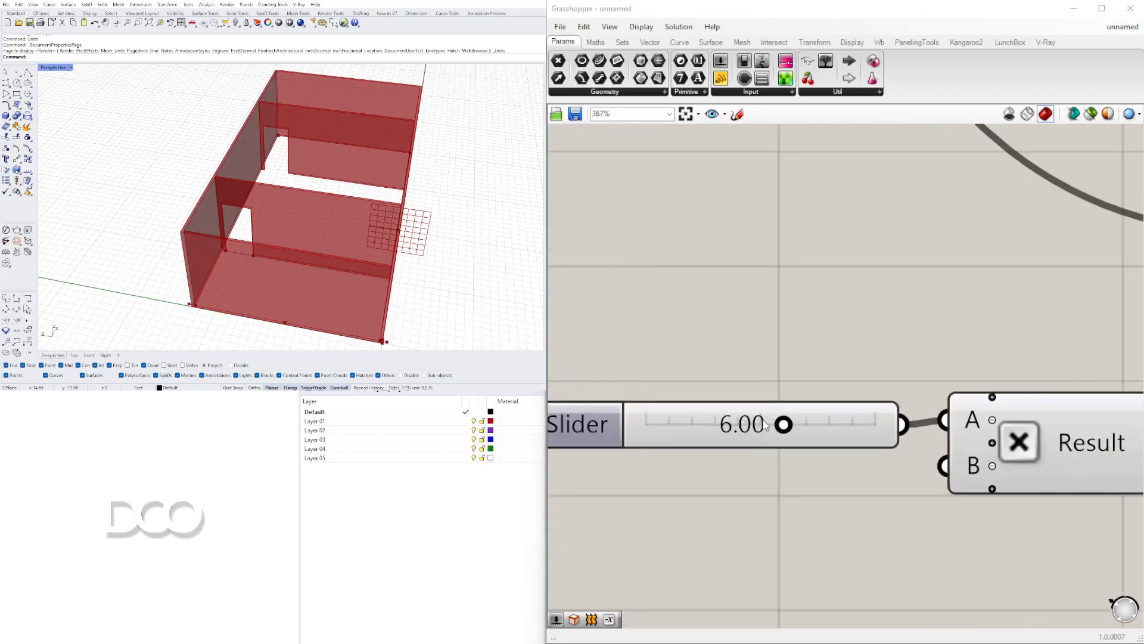
scroll(978, 420, "down", 3)
left_click(907, 421)
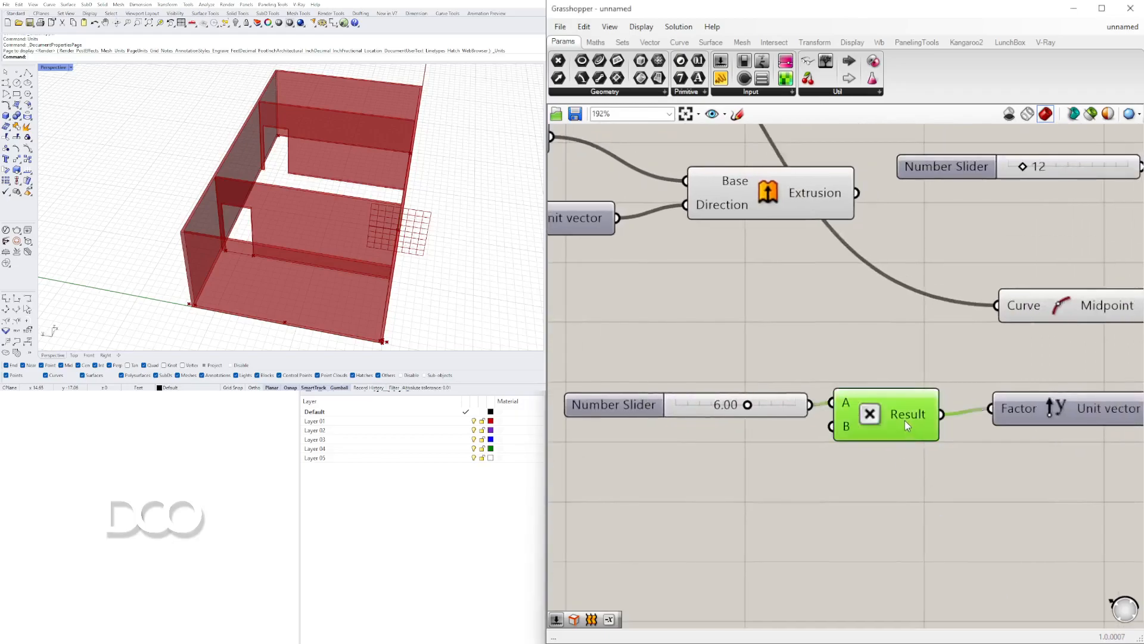
key("Delete")
- Add a Division component, feeding the 6.00 slider into input A and its Result into the Unit Y vector's Factor
double_click(892, 406)
type("/")
key("Return")
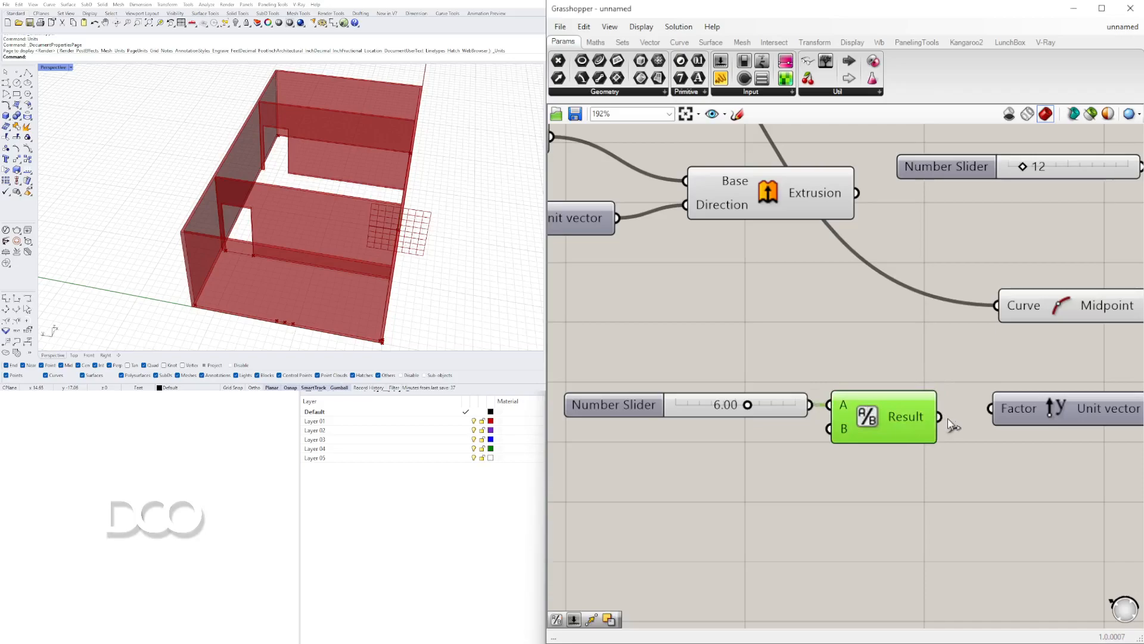
left_click_drag(937, 478, 803, 370)
left_click_drag(898, 410, 921, 400)
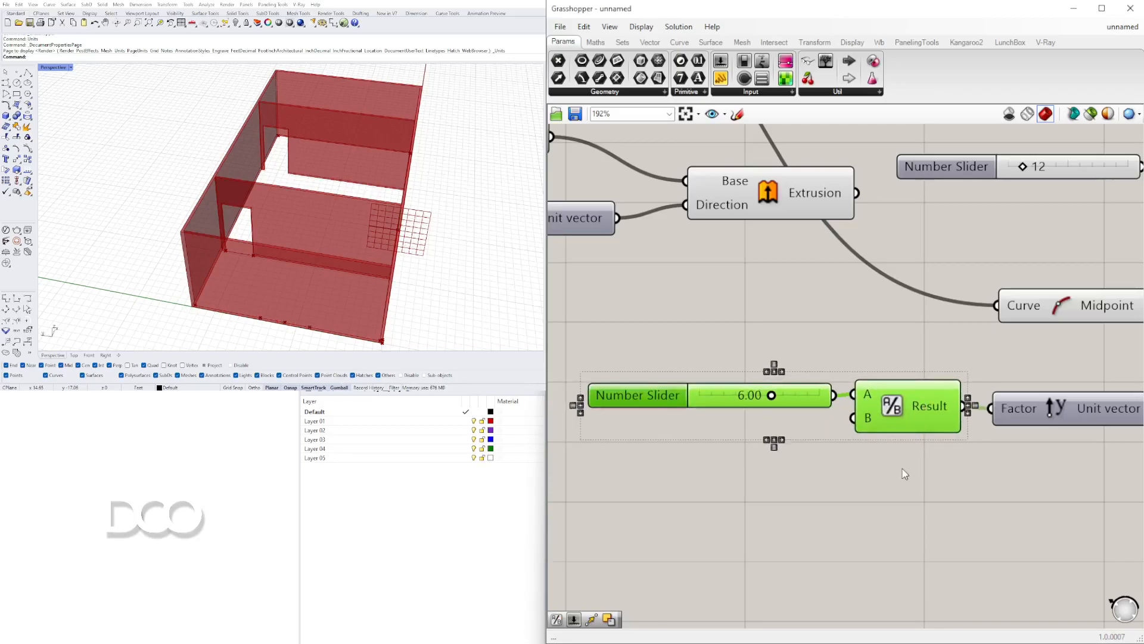
left_click(904, 473)
- Add a second Move component after the PolyLine and connect the Polyline output to its Geometry input
scroll(984, 381, "down", 5)
left_click(960, 373)
right_click_drag(391, 262, 429, 256)
scroll(382, 280, "up", 5)
right_click_drag(381, 289, 387, 272)
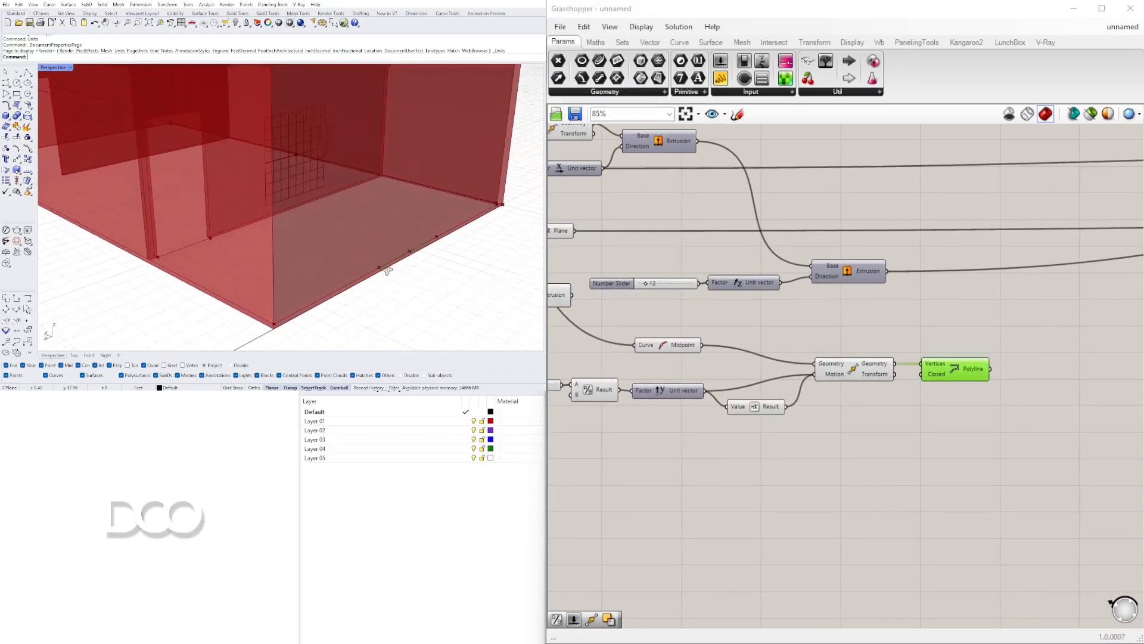
scroll(388, 270, "down", 5)
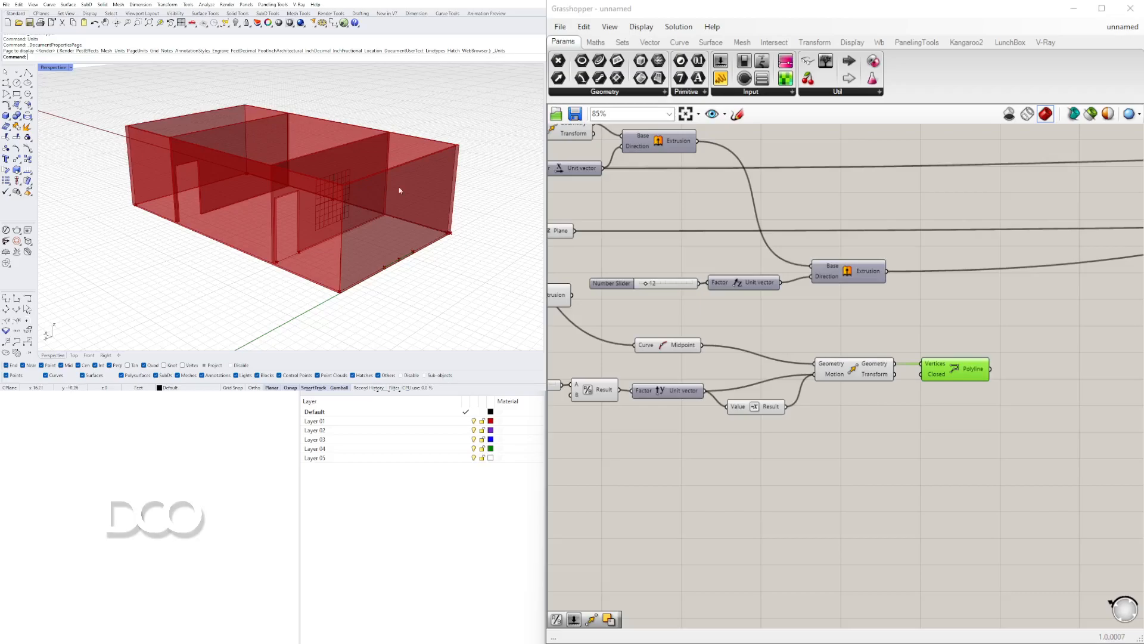
right_click_drag(908, 295, 738, 301)
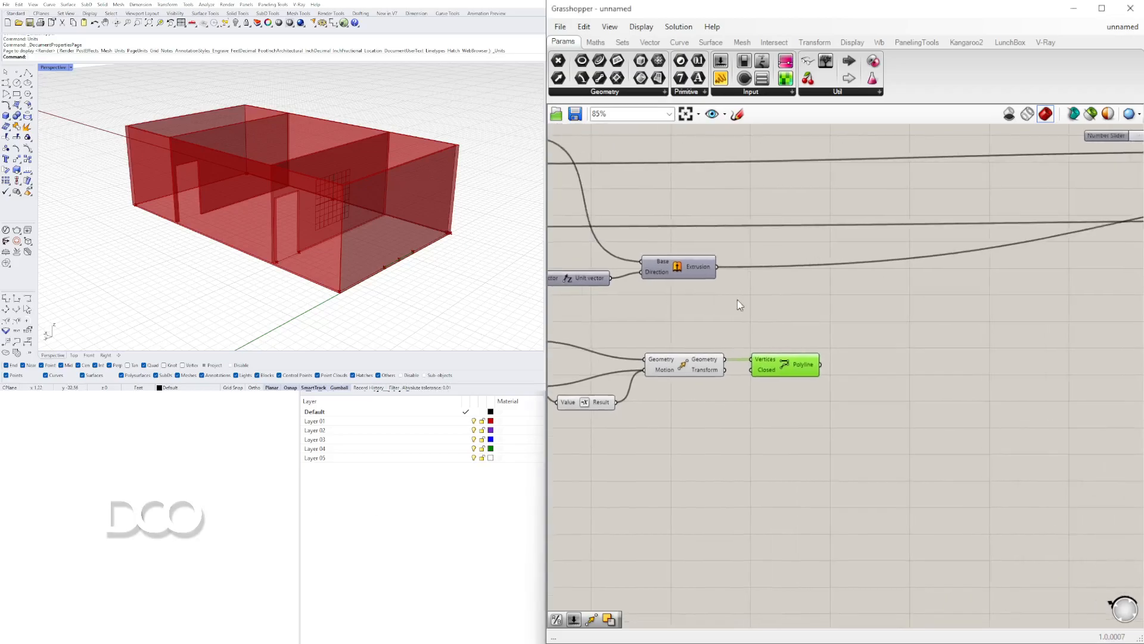
double_click(853, 363)
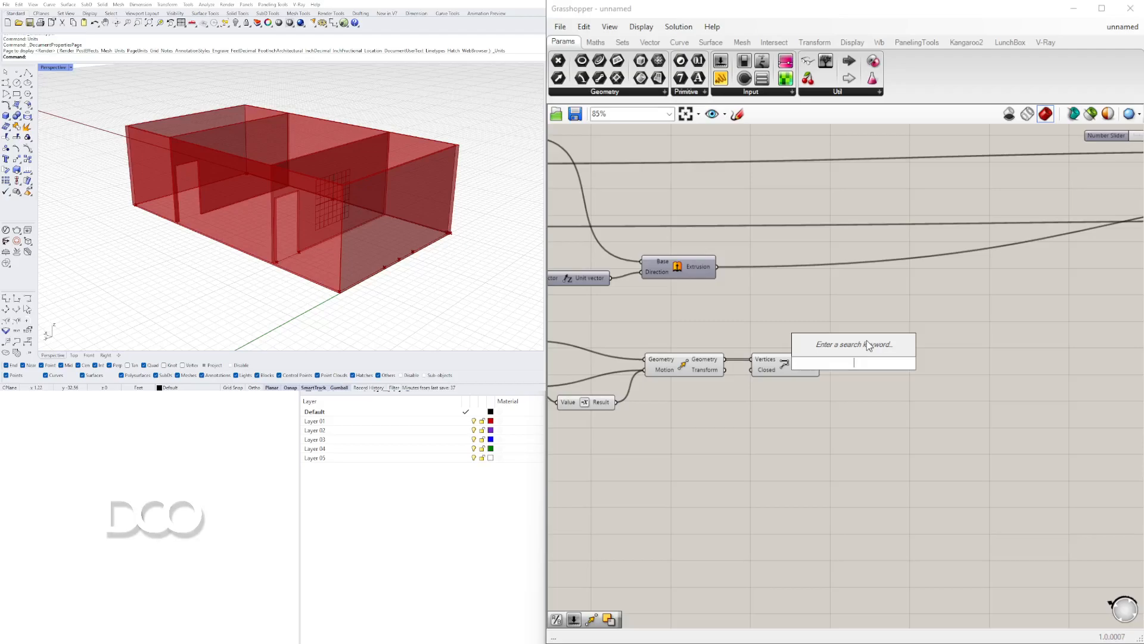
type("MOVE")
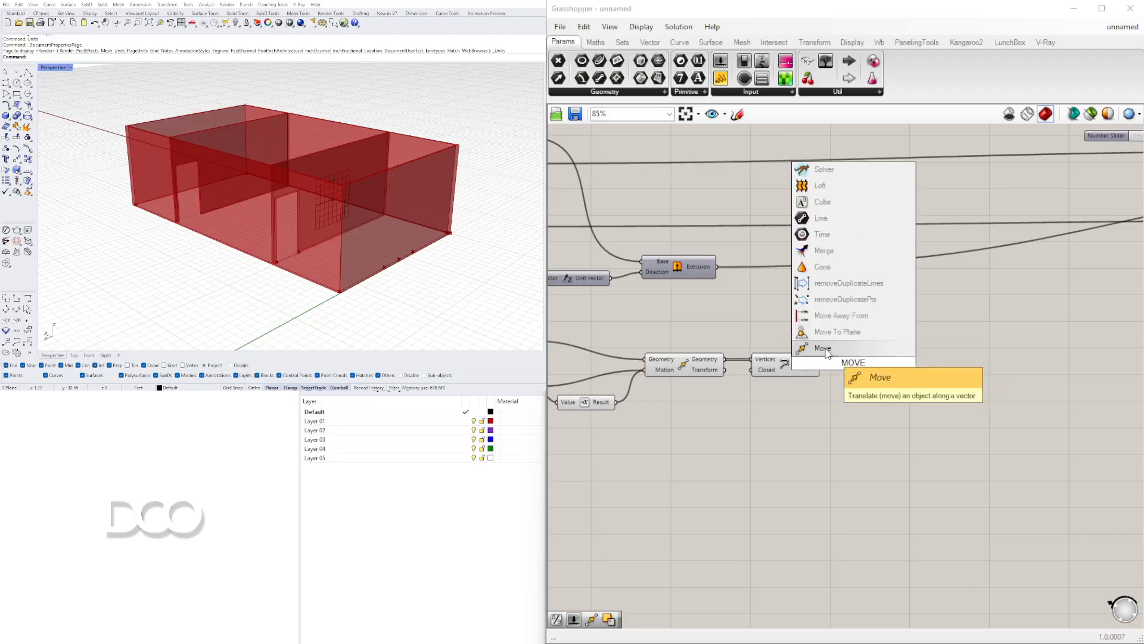
left_click(825, 349)
left_click_drag(855, 364, 904, 363)
left_click_drag(821, 364, 862, 357)
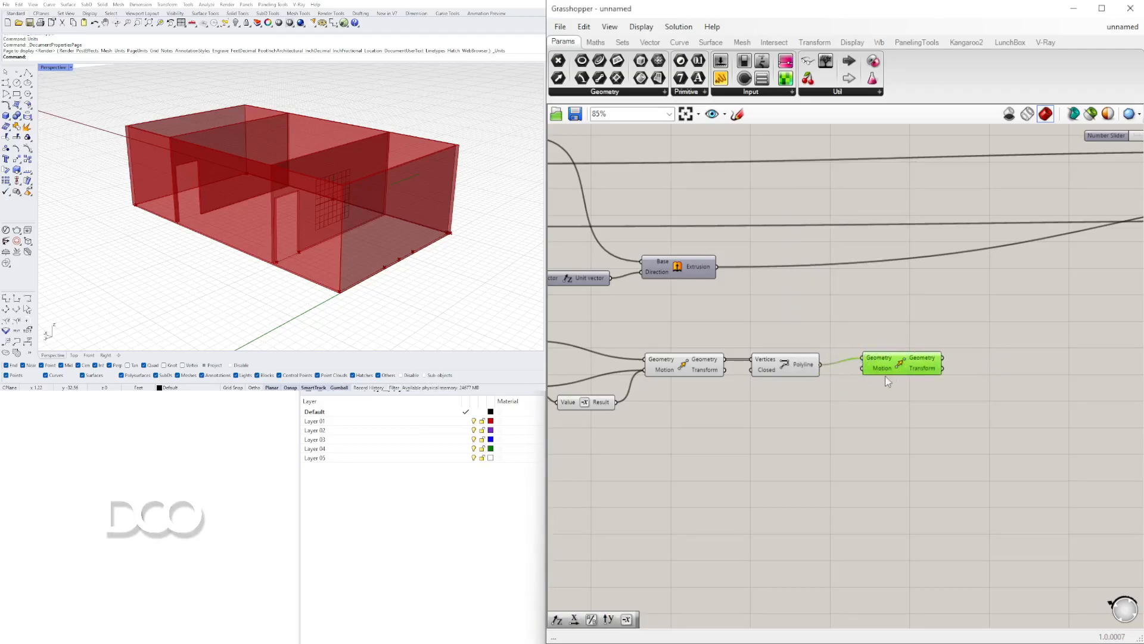
- Reposition the second Move component beneath the door opening's extrusion components
scroll(794, 310, "down", 3)
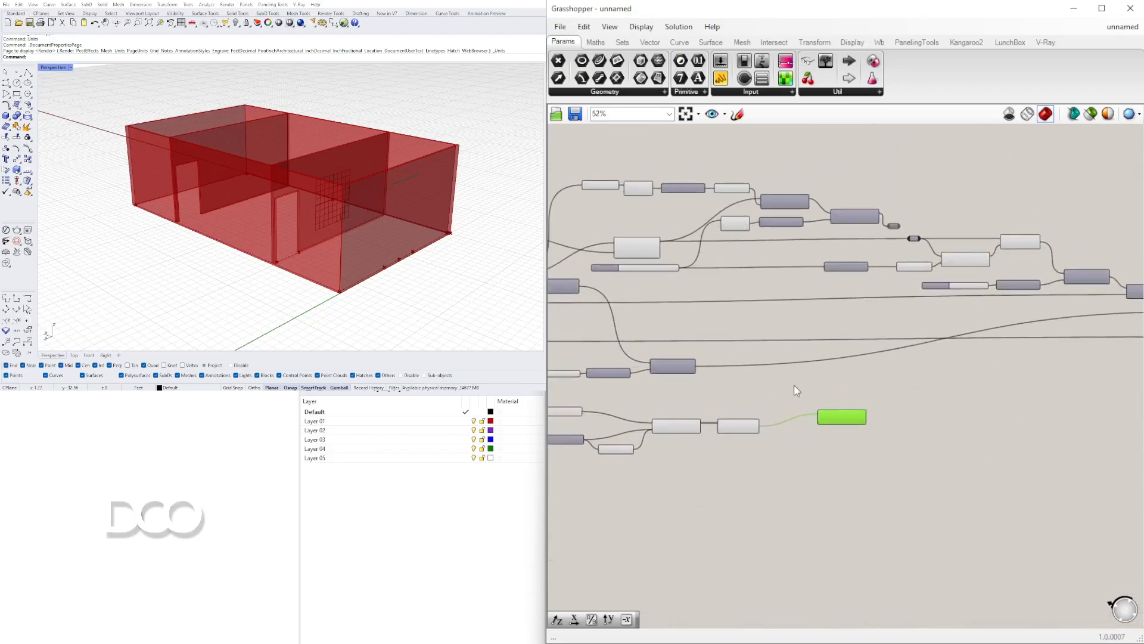
scroll(799, 406, "up", 2)
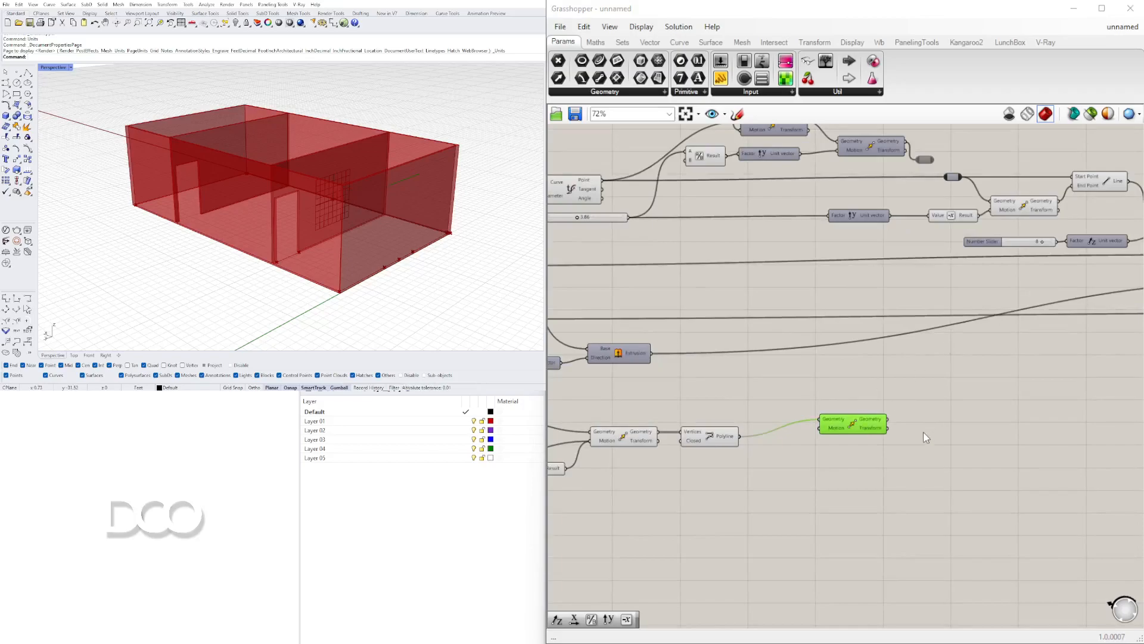
right_click_drag(926, 437, 906, 442)
right_click_drag(892, 396, 656, 429)
left_click_drag(655, 428, 1051, 394)
- Toggle the preview of the door opening's first Extrude component and examine which geometry it produces in the model
right_click(988, 227)
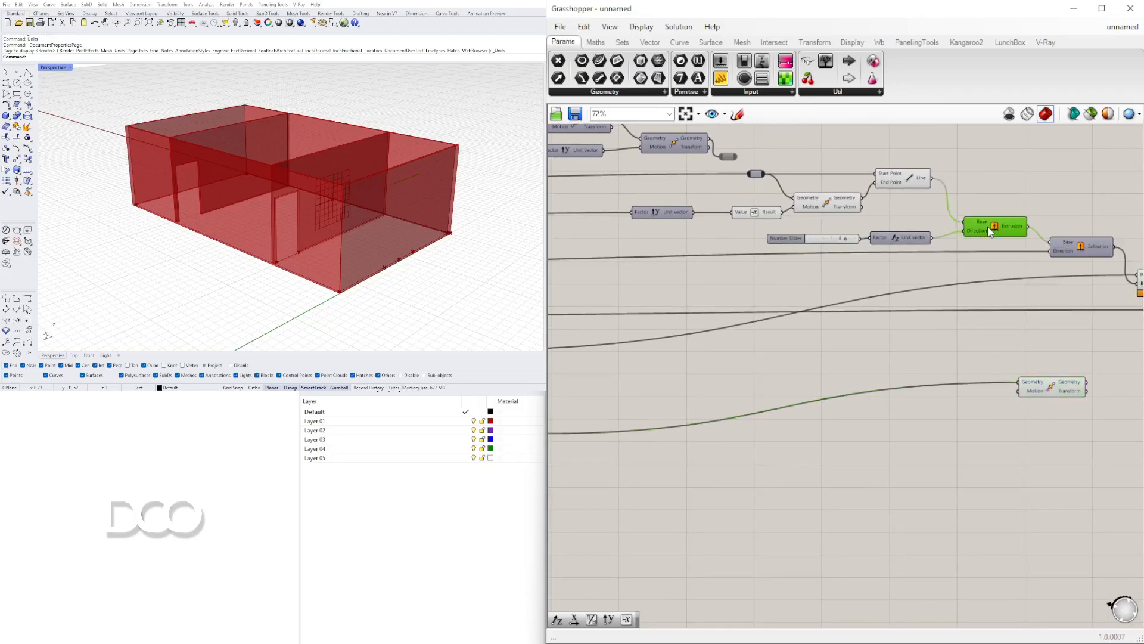
left_click(1000, 198)
right_click(995, 229)
left_click(1012, 250)
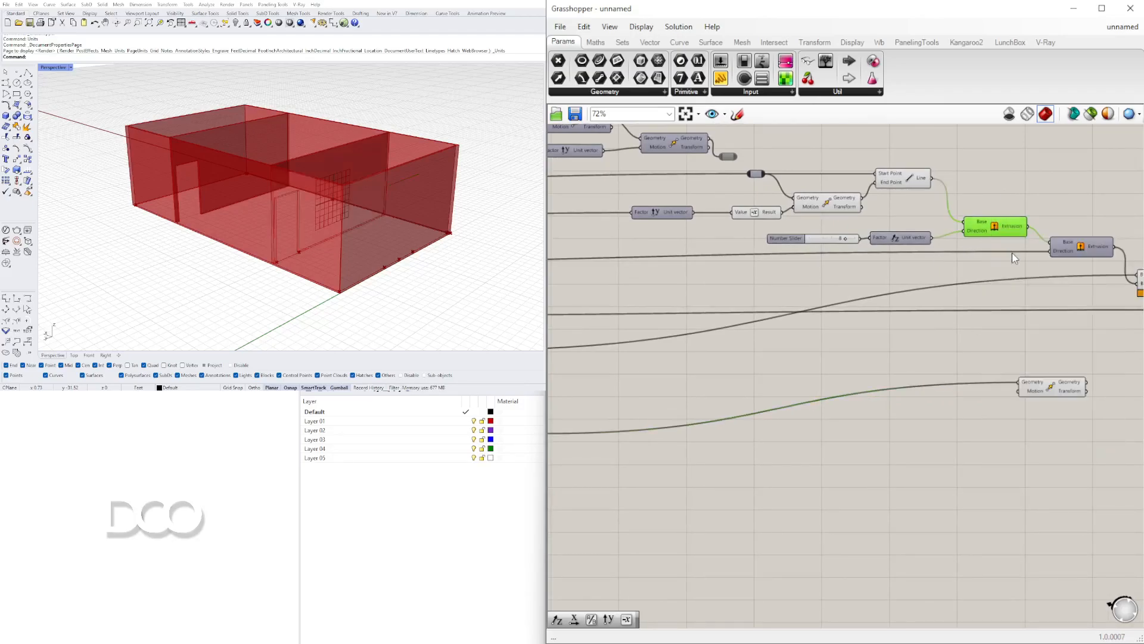
right_click(1003, 230)
left_click(1010, 244)
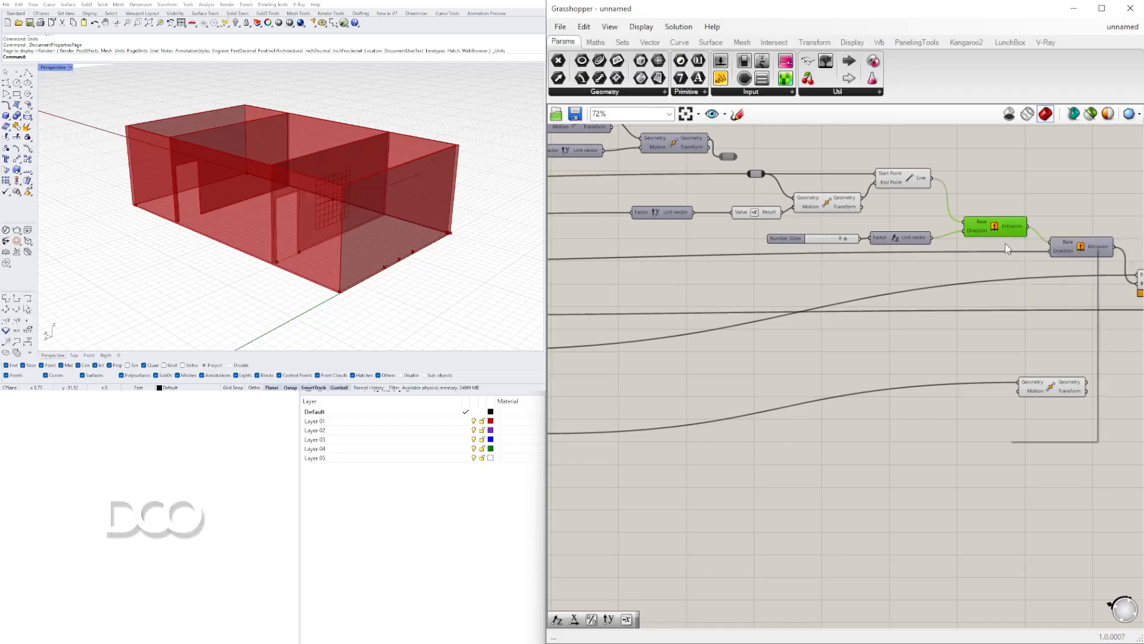
right_click(1007, 244)
left_click(994, 186)
right_click_drag(435, 220, 384, 262)
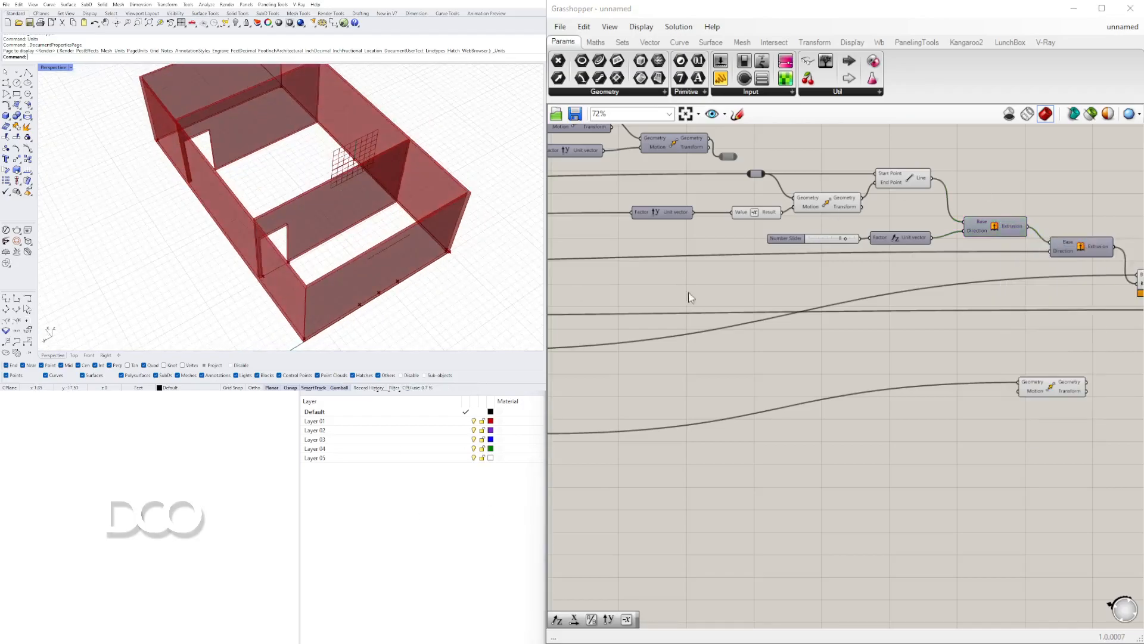
right_click(996, 230)
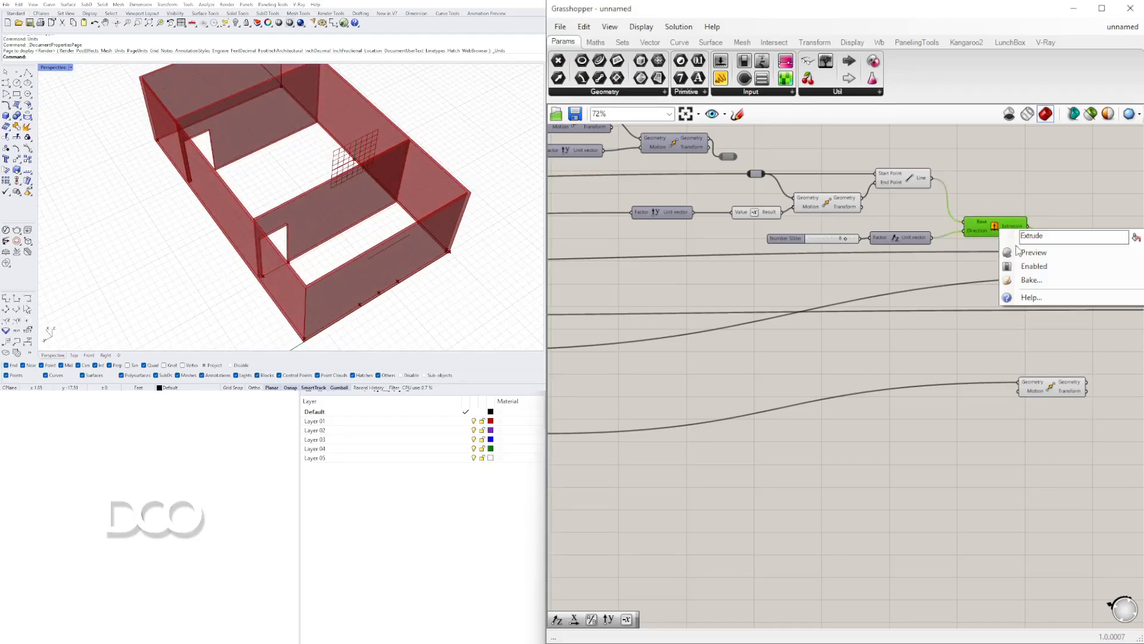
left_click(1020, 253)
scroll(280, 247, "up", 8)
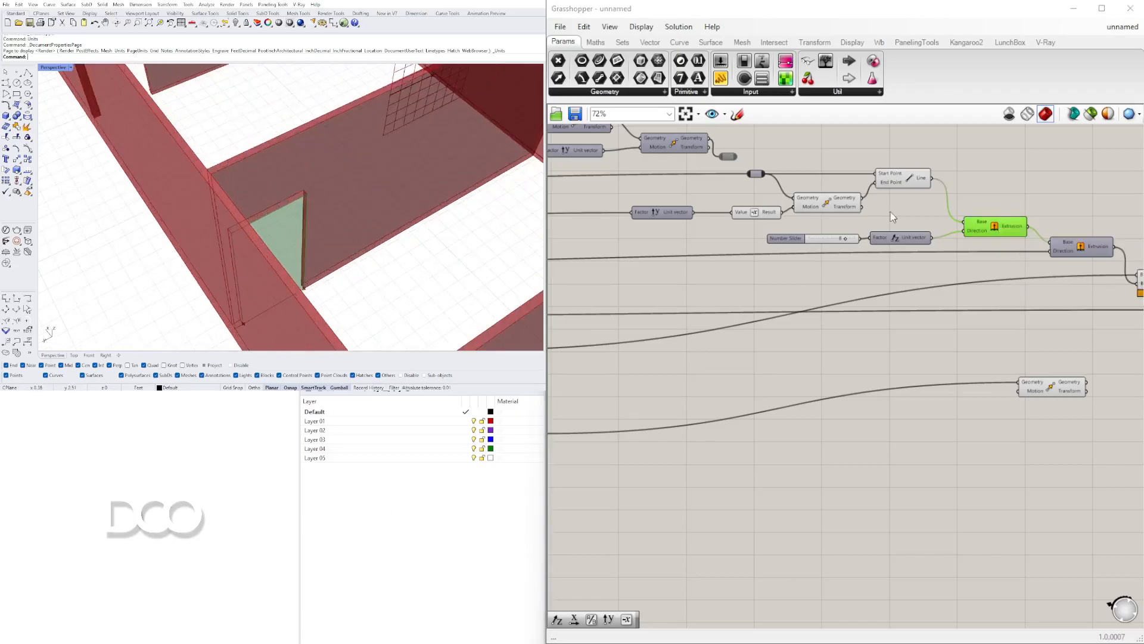
right_click(1006, 230)
left_click(1025, 251)
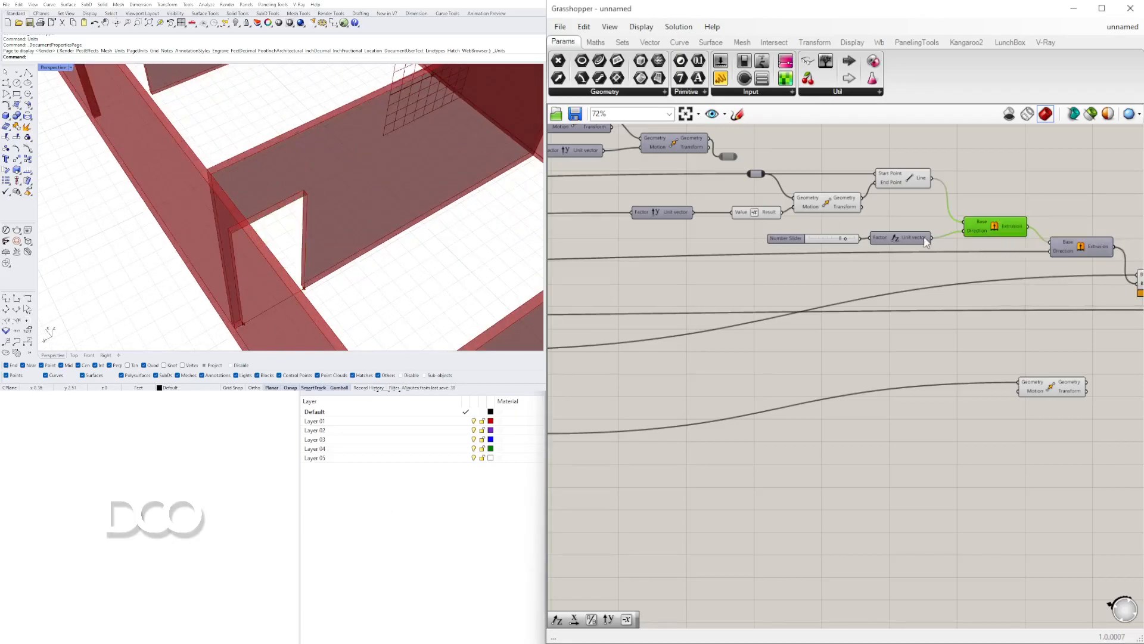
- Connect the door opening's Unit Z vector to the second Move component's Motion input
left_click_drag(934, 239, 1015, 399)
left_click(1075, 386)
scroll(358, 197, "down", 8)
right_click_drag(269, 193, 269, 146)
scroll(886, 287, "down", 4)
- Add an Extrude component and connect the second Move component's Geometry output to its Base input
right_click_drag(1018, 344, 828, 349)
scroll(827, 347, "up", 5)
left_click_drag(734, 344, 747, 322)
double_click(863, 346)
type("extru")
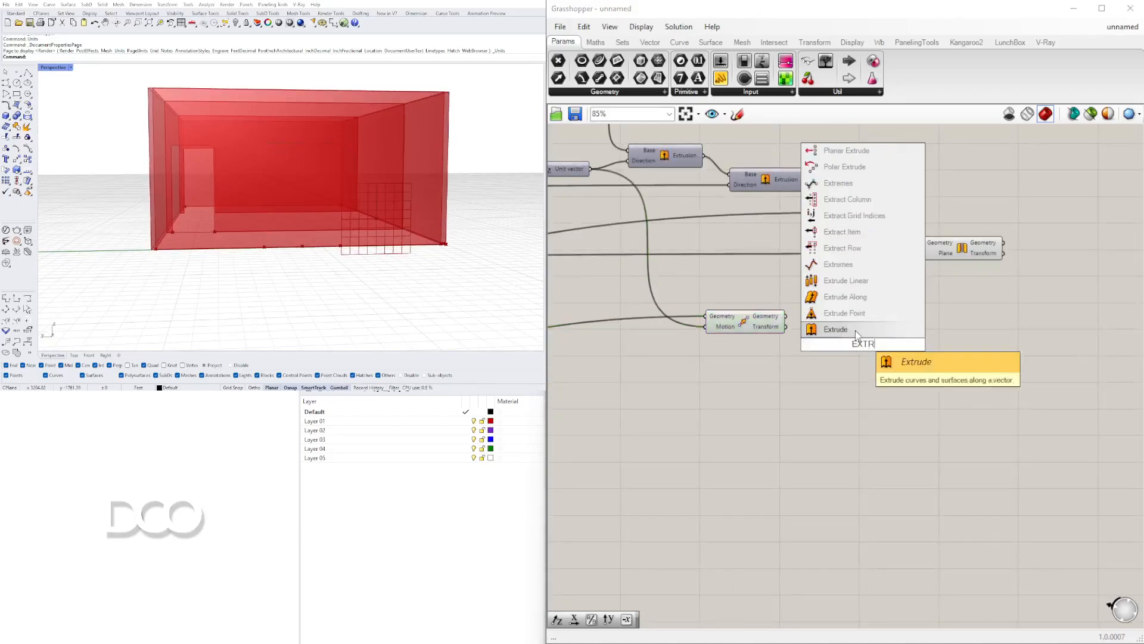
left_click(835, 328)
left_click_drag(786, 320, 898, 347)
- Add a Unit Z vector component below the second Move component and make room before the new Extrude component
double_click(822, 364)
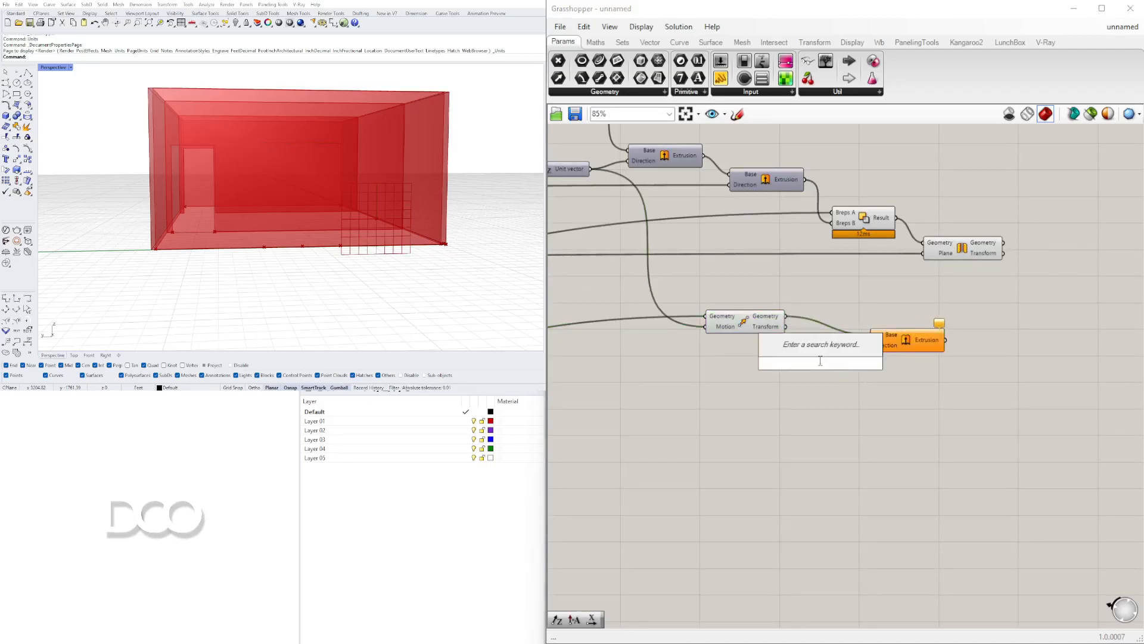
type("z")
left_click(790, 348)
left_click_drag(808, 361, 735, 351)
left_click_drag(908, 339, 936, 330)
- Add a Negative component and route the new Unit Z vector through it into the Extrude component's Direction input
double_click(812, 357)
type("NE")
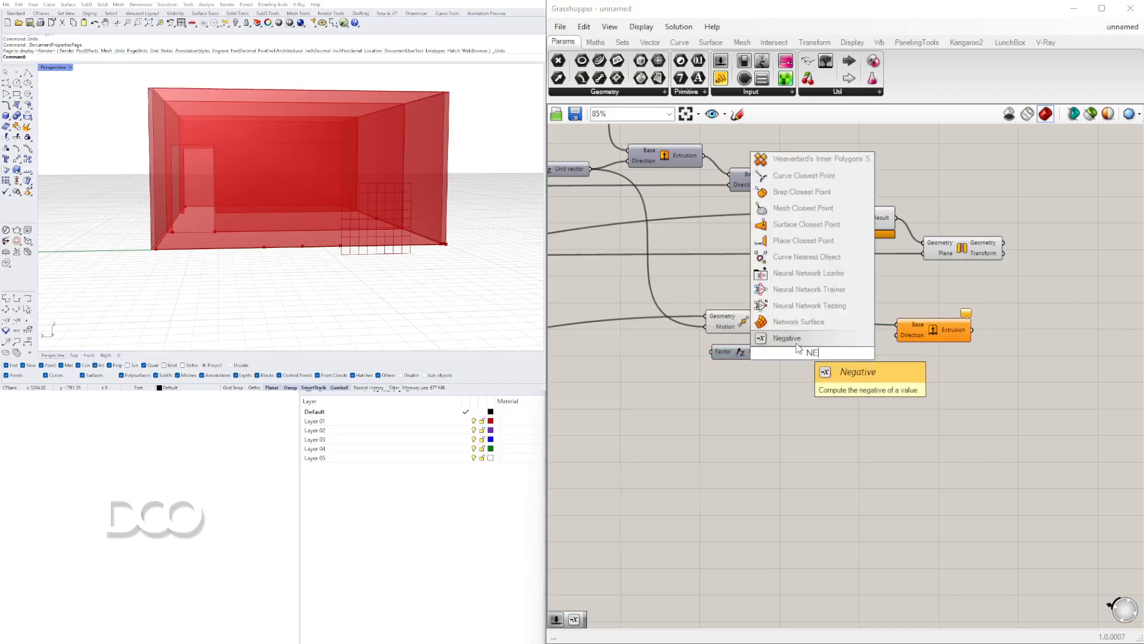
key("Return")
left_click_drag(783, 352, 802, 353)
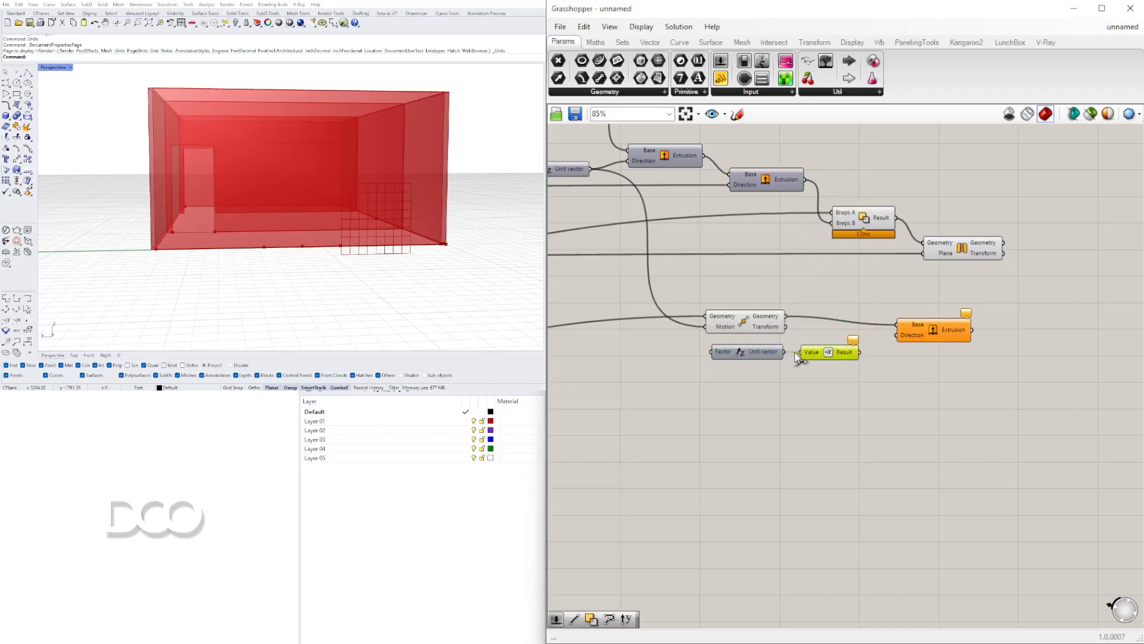
right_click_drag(246, 245, 266, 257)
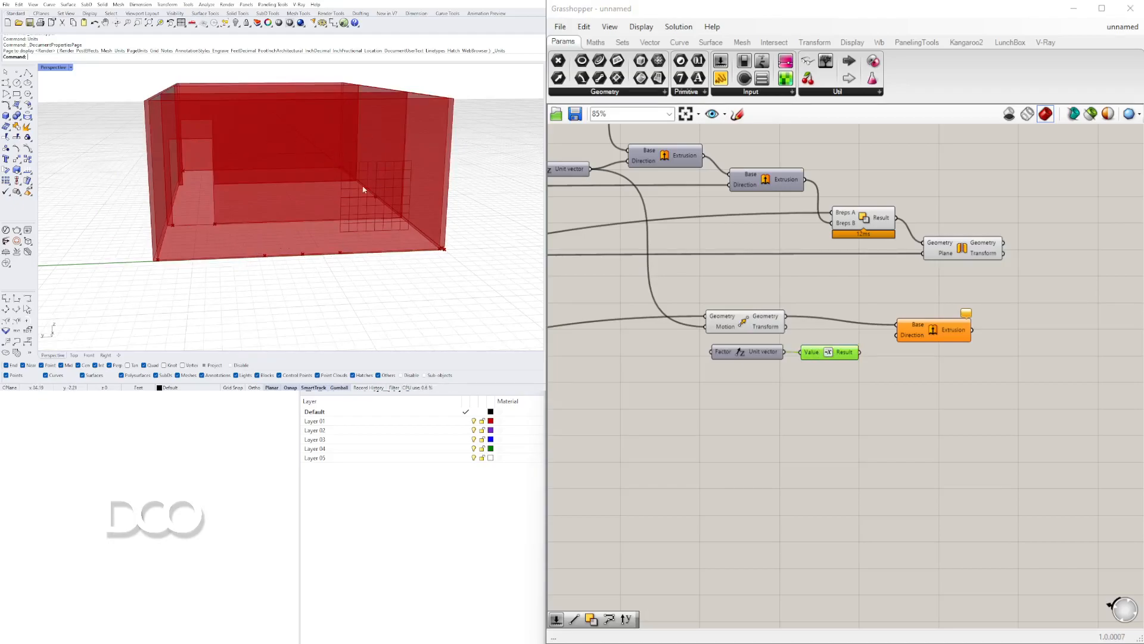
left_click_drag(859, 352, 902, 339)
- Add a 5.00 number slider, connect it to the window's Unit Z Factor input, and line it up beside that component
right_click_drag(762, 391, 710, 388)
double_click(711, 388)
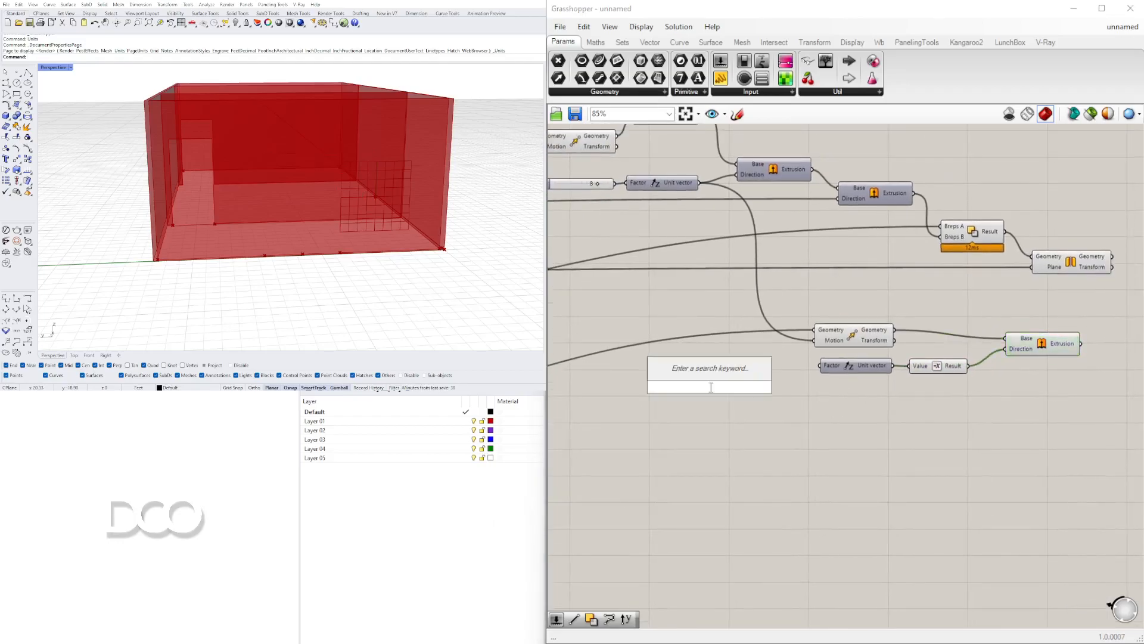
type("5")
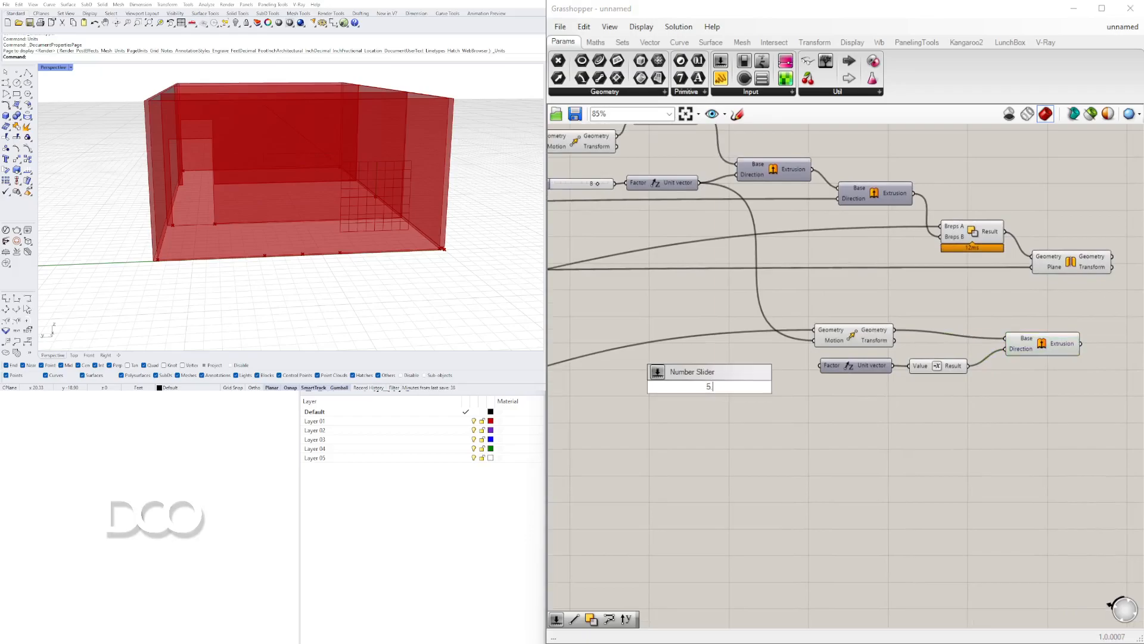
key("Return")
left_click_drag(769, 393, 820, 368)
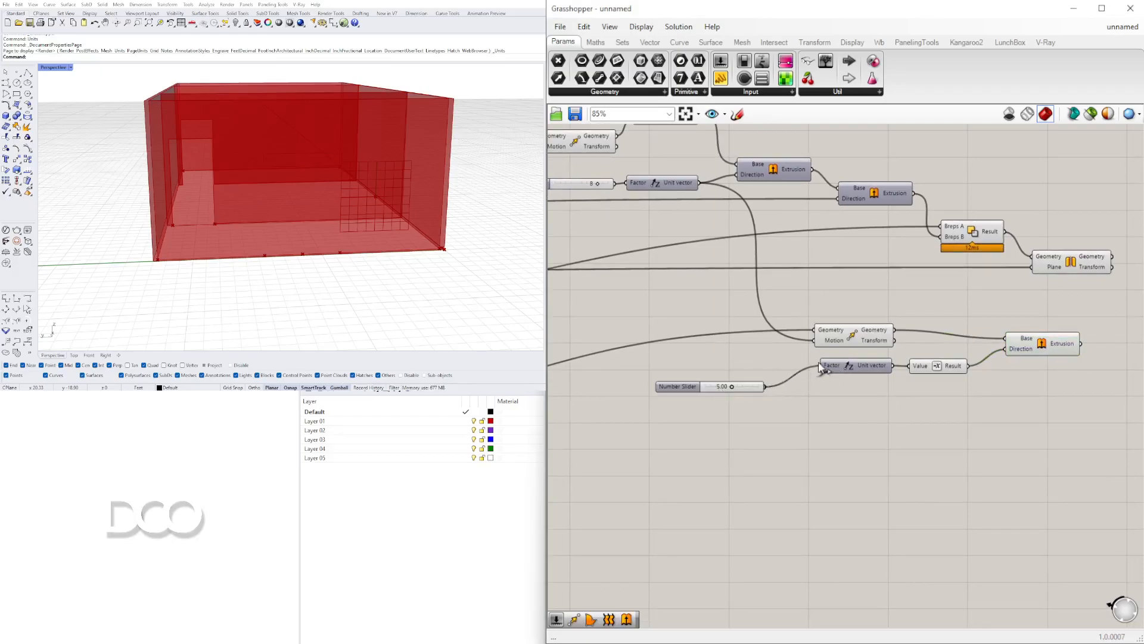
left_click_drag(756, 386, 793, 365)
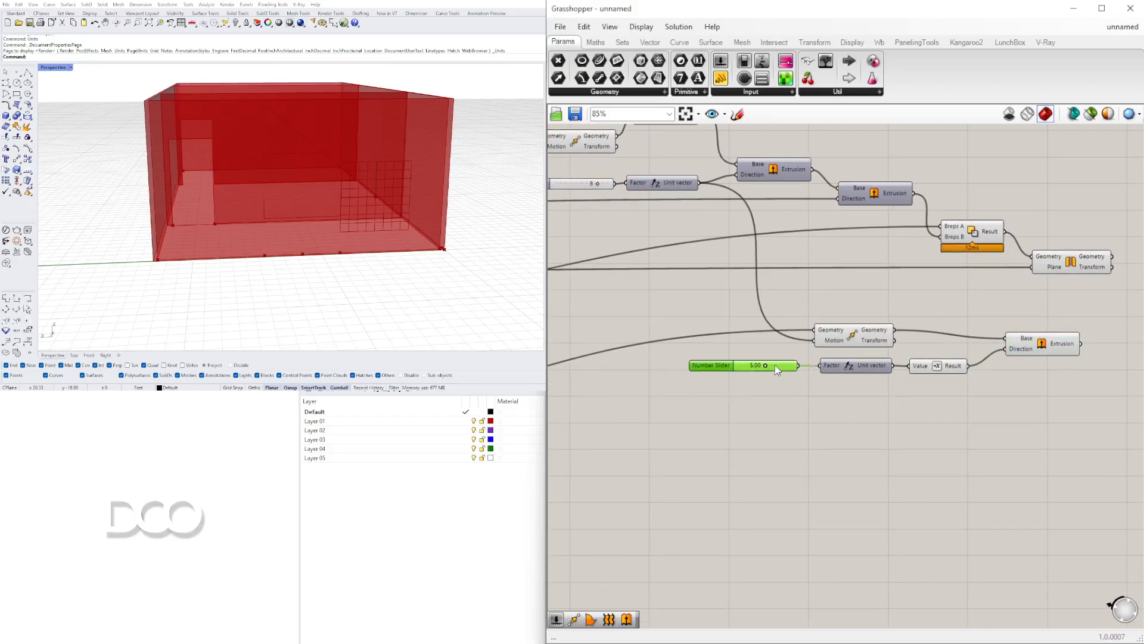
left_click(1058, 347)
right_click_drag(429, 180, 354, 155)
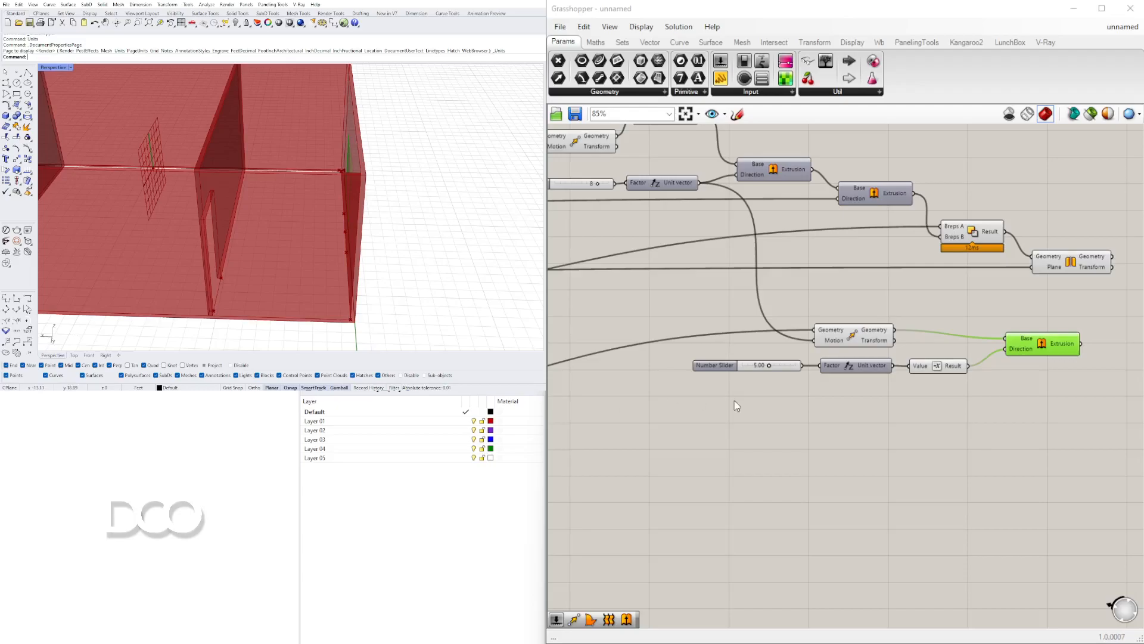
- Add a second Extrude component and connect the first window extrusion's output to its Base input
right_click_drag(1010, 416, 854, 417)
double_click(865, 413)
type("extr")
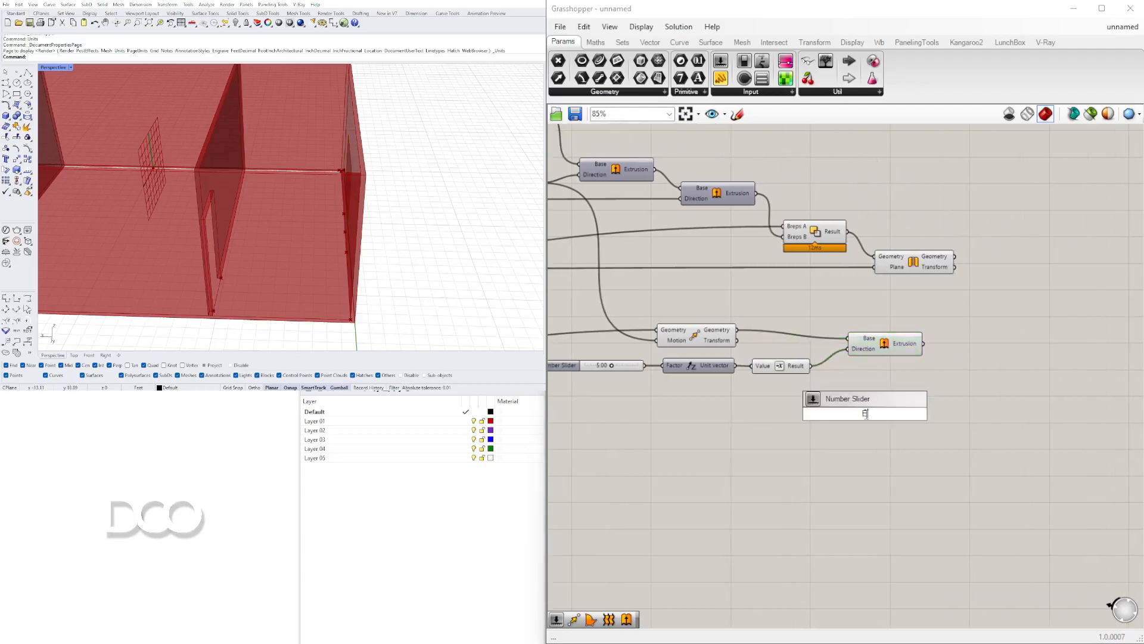
left_click(840, 398)
right_click_drag(869, 423, 703, 426)
left_click_drag(704, 428, 816, 397)
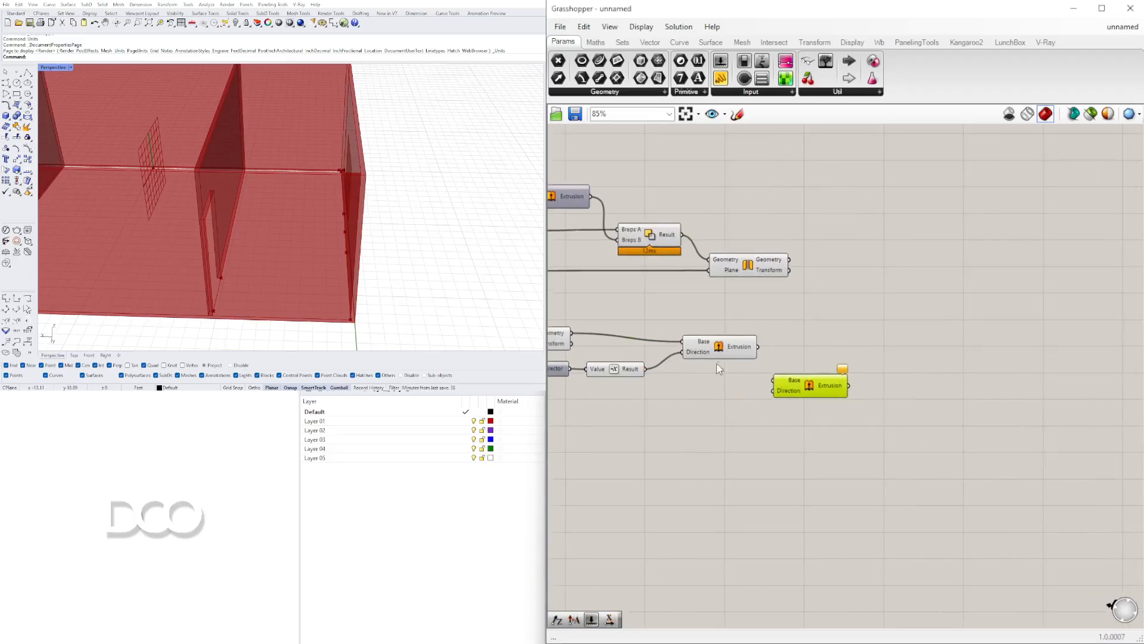
left_click(753, 350)
left_click_drag(762, 351, 877, 356)
- Add a Negative component just before the second window Extrude component
double_click(758, 396)
type("neg")
left_click(766, 384)
left_click_drag(772, 401, 815, 380)
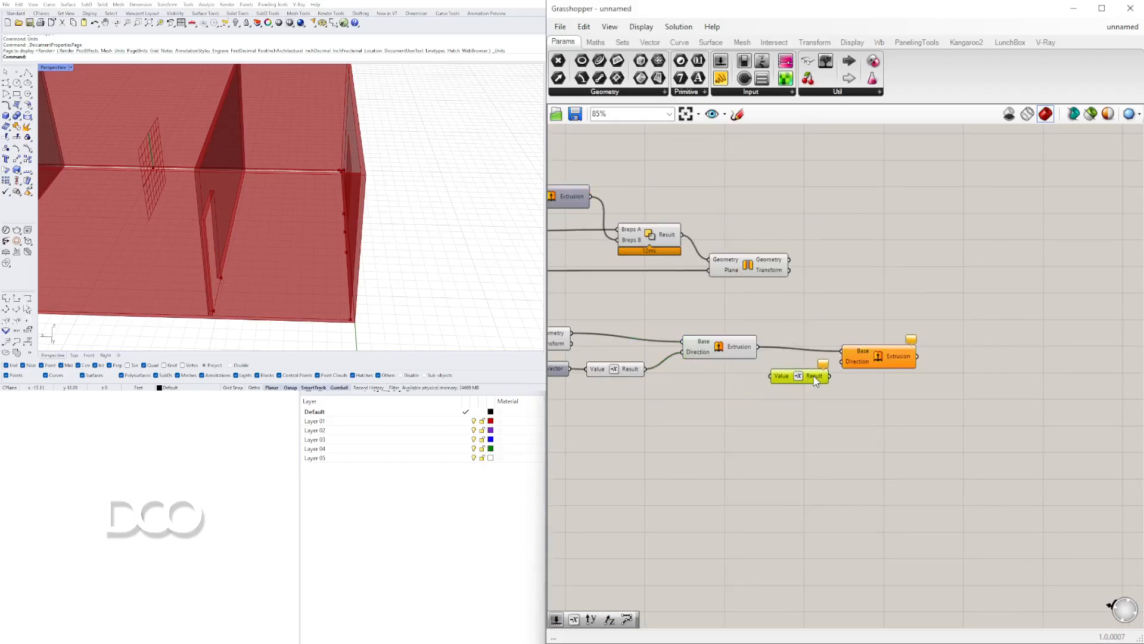
- Add a Unit X vector and route it through the Negative component into the second window Extrude's Direction input
double_click(700, 397)
left_click(706, 459)
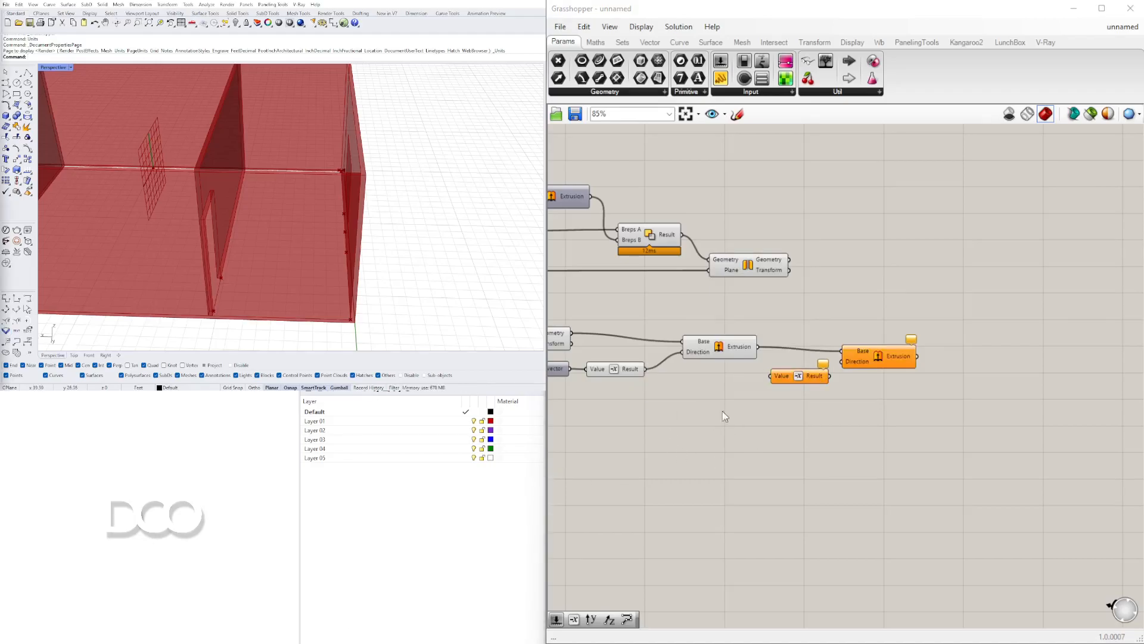
double_click(726, 389)
type("x")
left_click(695, 375)
left_click_drag(727, 385, 722, 381)
left_click_drag(790, 376, 886, 378)
right_click_drag(435, 235, 390, 213)
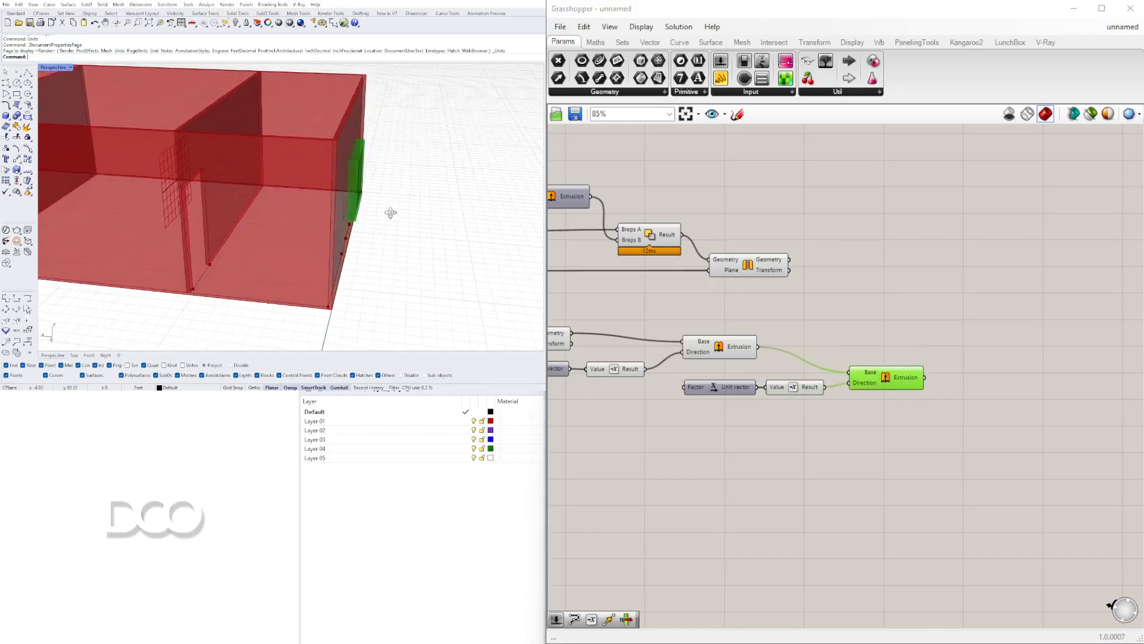
- Reposition the 3.86 number slider just below the Evaluate Curve component
right_click_drag(762, 401, 915, 413)
right_click_drag(733, 411, 834, 401)
left_click(1045, 406)
left_click_drag(1044, 410, 991, 391)
scroll(950, 319, "down", 3)
right_click_drag(941, 317, 929, 371)
scroll(727, 349, "up", 2)
right_click_drag(727, 350, 1007, 338)
scroll(832, 327, "up", 4)
scroll(886, 339, "down", 1)
right_click_drag(746, 321, 887, 318)
scroll(841, 322, "down", 3)
scroll(722, 302, "up", 2)
left_click_drag(913, 286, 736, 289)
left_click_drag(594, 287, 722, 358)
scroll(638, 328, "down", 11)
scroll(799, 371, "up", 13)
scroll(733, 358, "down", 6)
right_click_drag(580, 267, 1005, 330)
scroll(777, 316, "up", 5)
left_click_drag(862, 342, 862, 365)
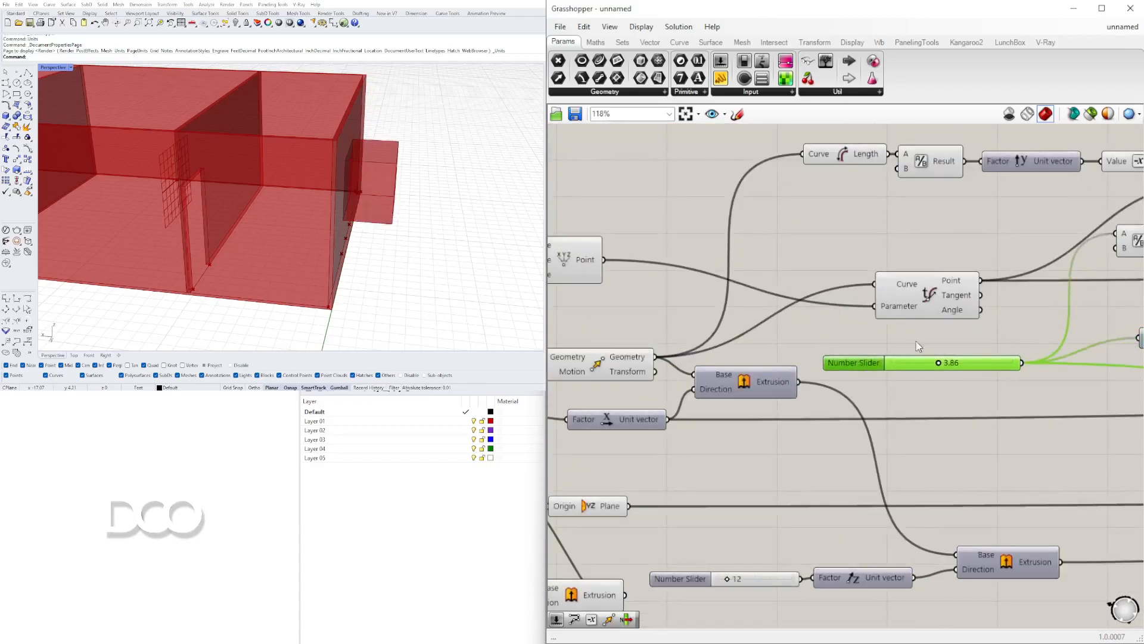
- Toggle the preview of the partition wall's first Extrude component on and off again
scroll(892, 331, "down", 2)
right_click_drag(763, 350, 853, 288)
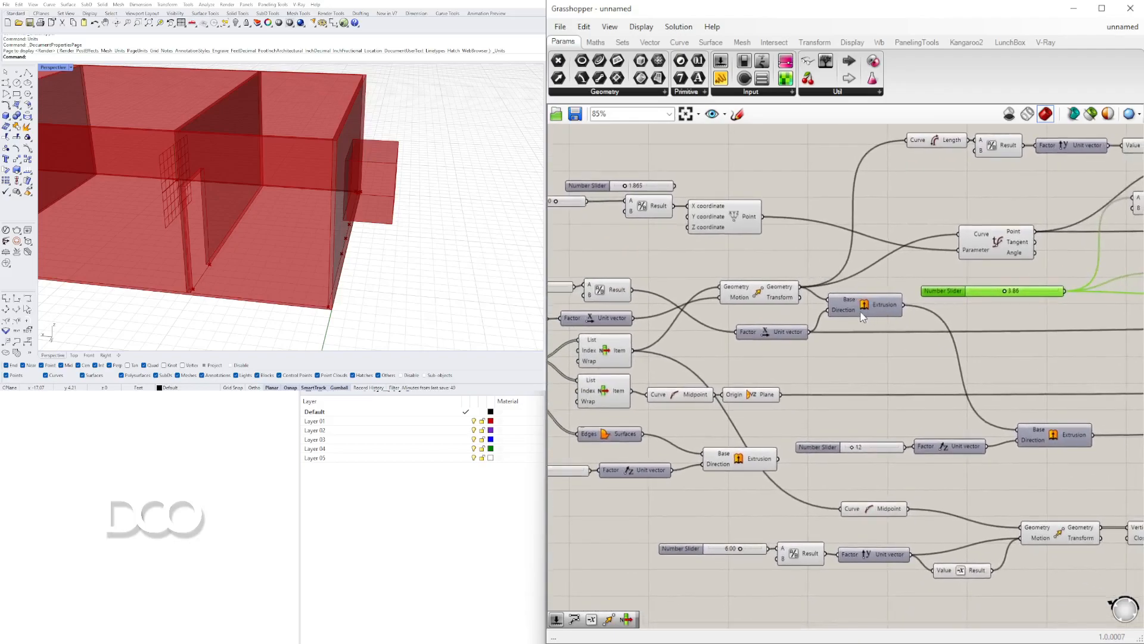
right_click(860, 311)
left_click(878, 332)
right_click(867, 305)
left_click(883, 327)
- Connect the wall depth Division result to the Factor input of the window's new Unit X vector
left_click(770, 332)
right_click_drag(586, 286, 736, 277)
scroll(681, 270, "up", 1)
scroll(681, 270, "up", 1)
right_click_drag(909, 346, 747, 333)
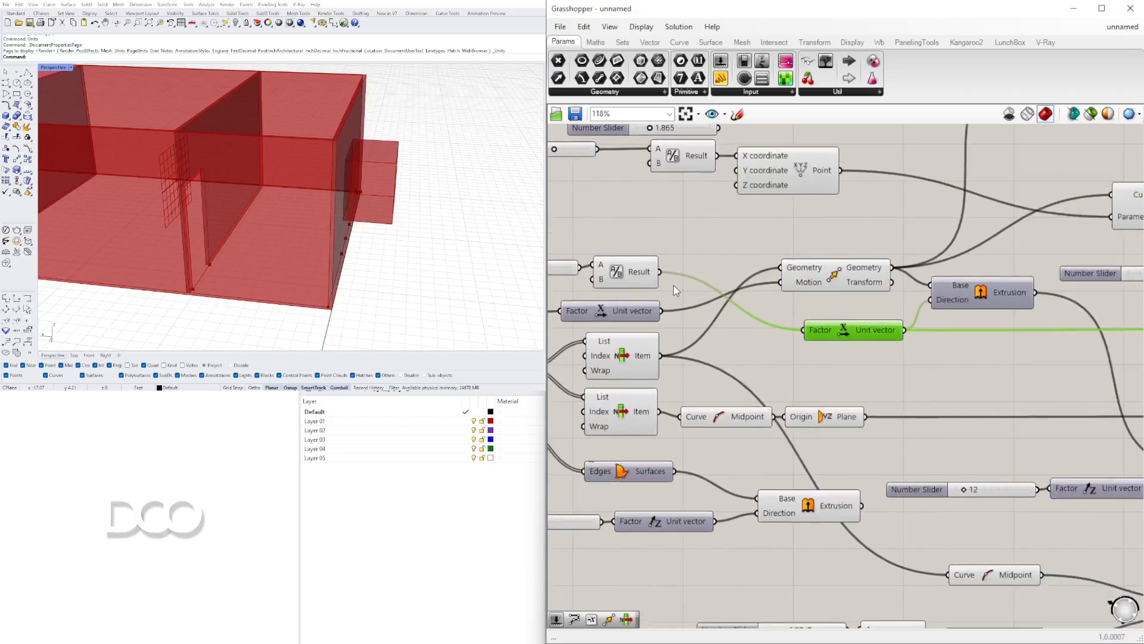
left_click_drag(660, 274, 1010, 291)
scroll(655, 298, "down", 10)
scroll(873, 319, "up", 13)
right_click_drag(1114, 327, 809, 345)
right_click_drag(1063, 289, 898, 312)
- Hide the preview of the first window Extrude component so only the thickened window volume is displayed
left_click(985, 311)
left_click(632, 233)
right_click_drag(772, 221, 772, 253)
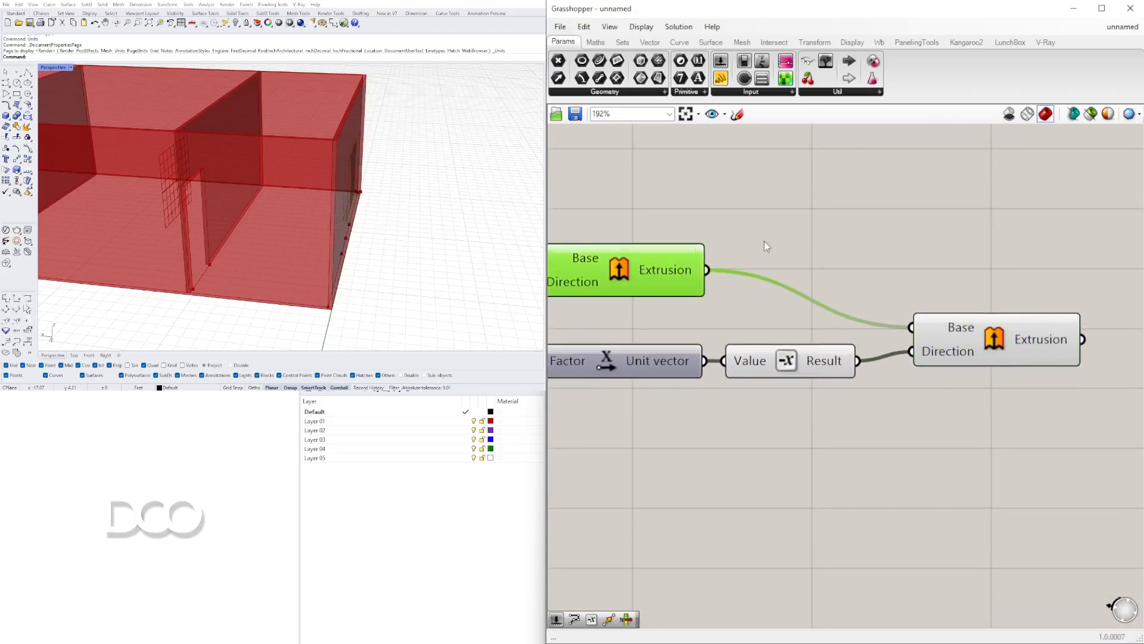
scroll(372, 145, "down", 8)
right_click_drag(372, 145, 295, 141)
scroll(332, 170, "up", 8)
right_click(623, 274)
left_click(644, 292)
scroll(296, 142, "down", 5)
scroll(295, 142, "up", 3)
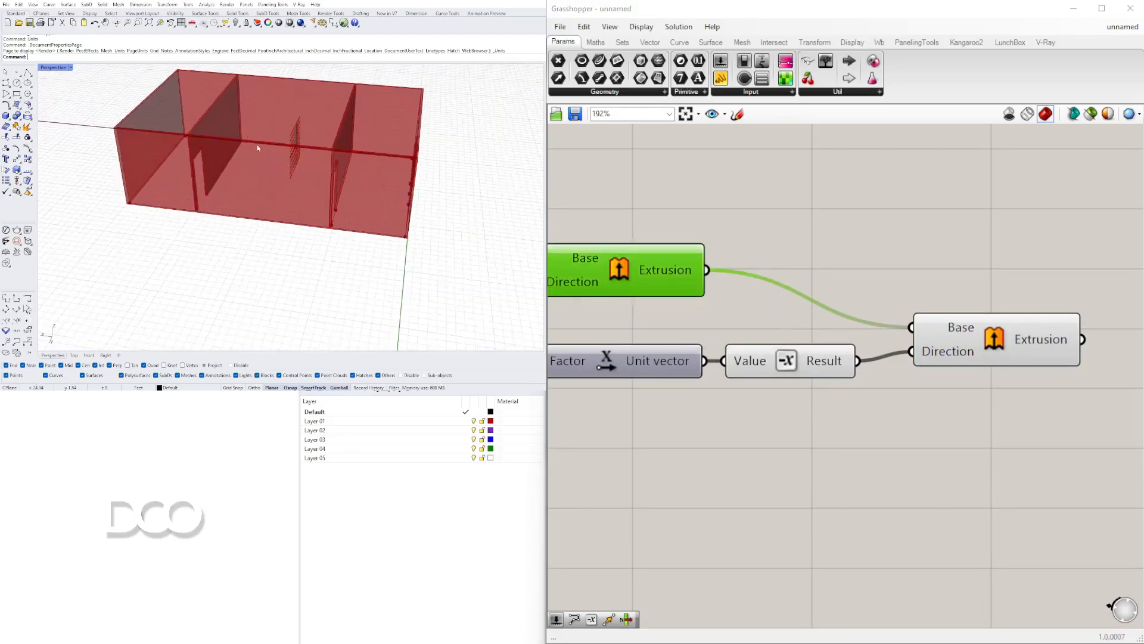
- Set the window width slider feeding the Division component to 10.00
right_click_drag(452, 173, 376, 150)
scroll(852, 322, "down", 5)
scroll(882, 369, "up", 8)
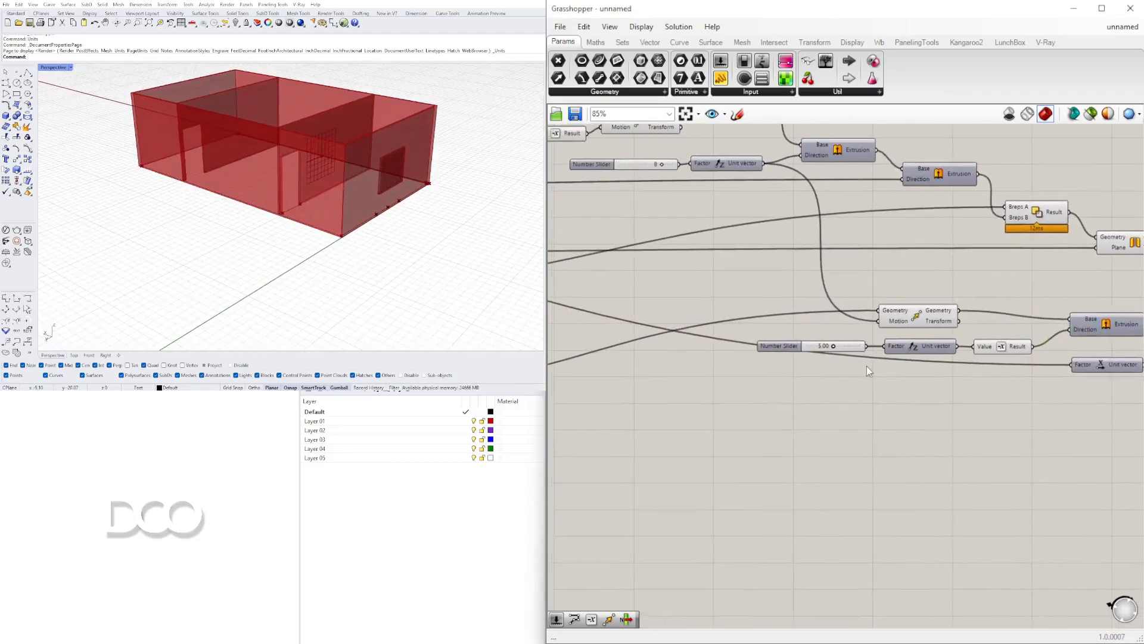
scroll(773, 320, "down", 5)
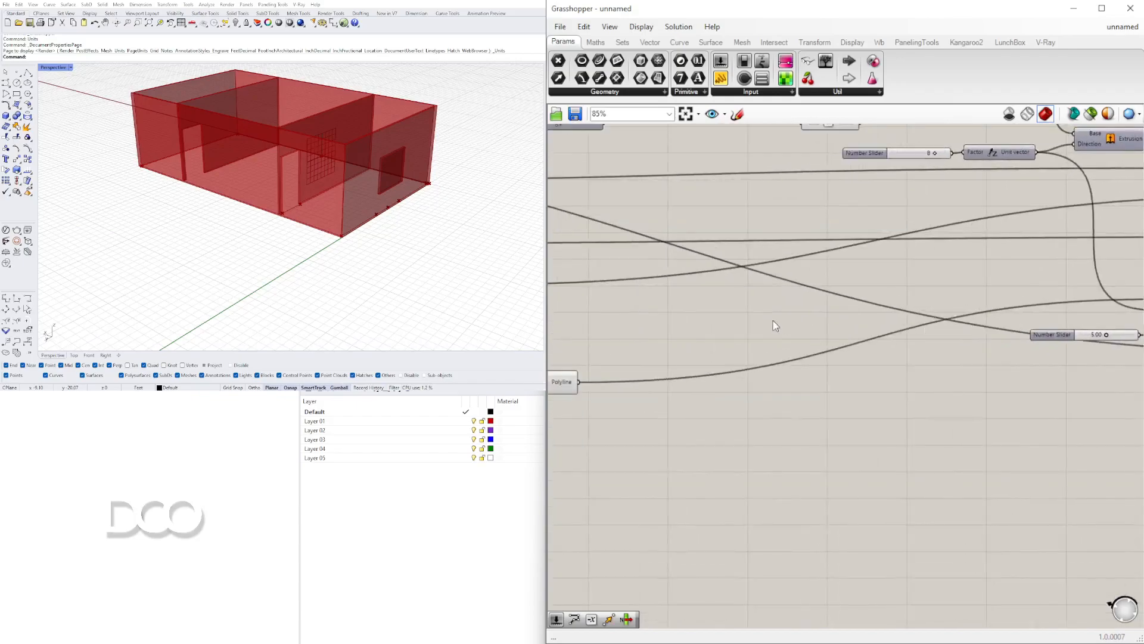
scroll(882, 280, "up", 4)
scroll(886, 279, "down", 6)
scroll(841, 396, "up", 4)
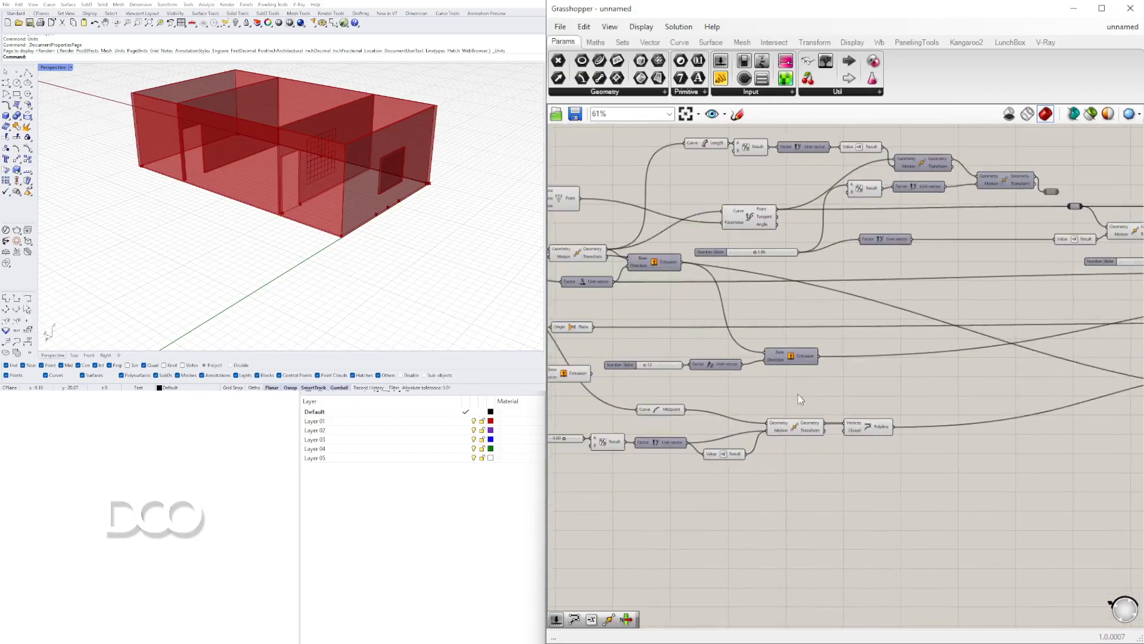
right_click_drag(712, 434, 940, 415)
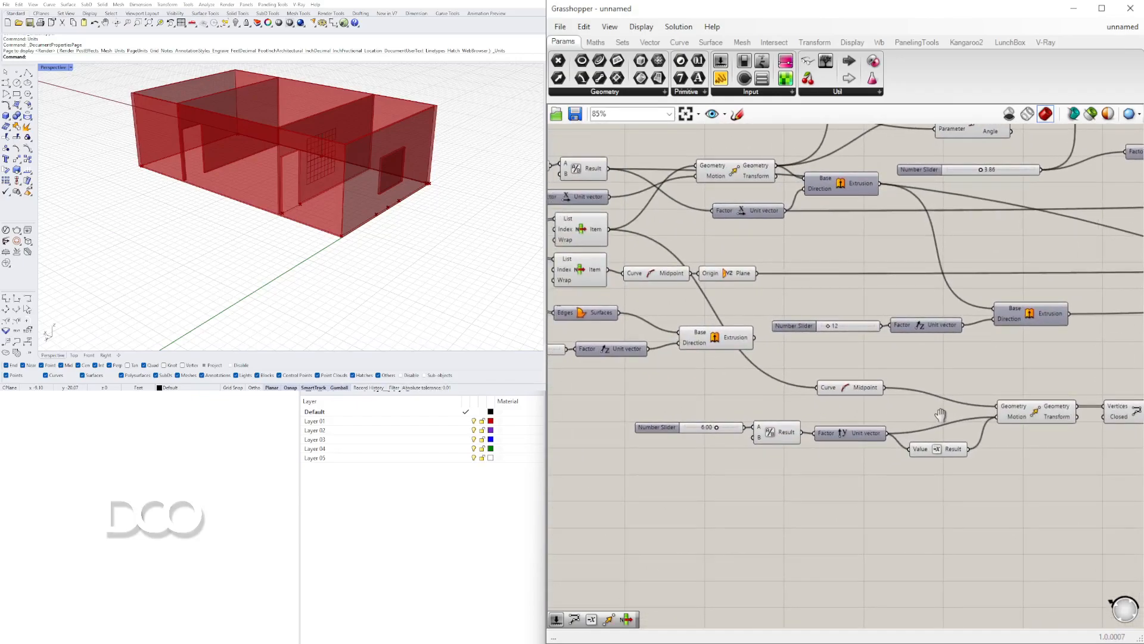
scroll(700, 426, "up", 6)
left_click_drag(759, 426, 841, 425)
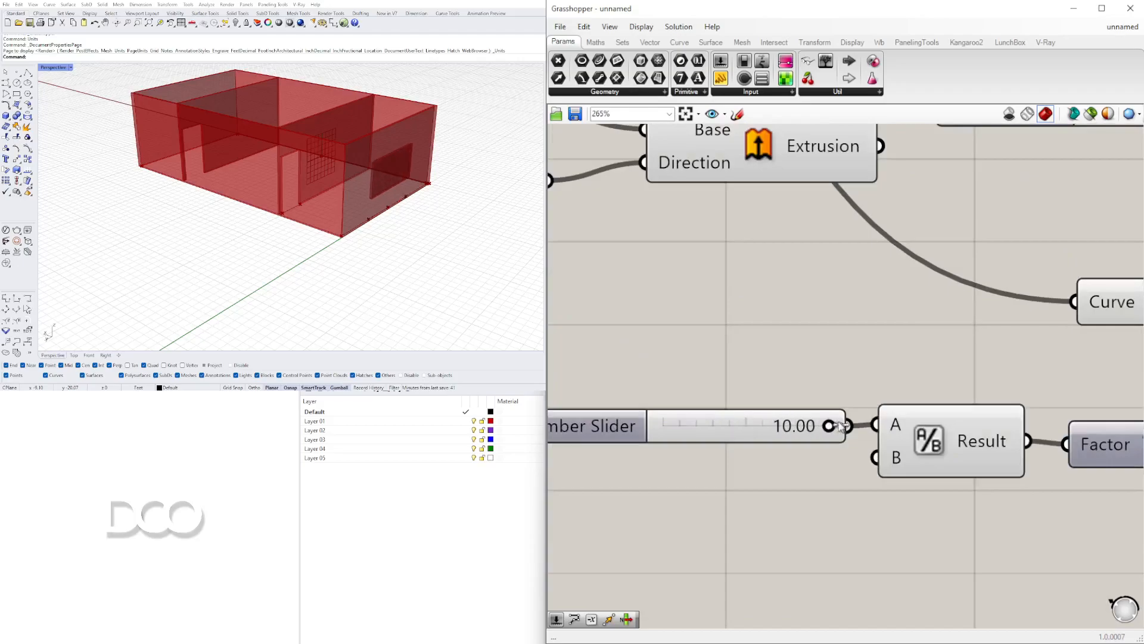
- Duplicate the Mirror component with its plane connection, and connect the second window extrusion to the copy's Geometry input
scroll(825, 309, "down", 11)
scroll(900, 381, "up", 3)
right_click_drag(1111, 336, 814, 340)
scroll(814, 341, "up", 2)
left_click_drag(780, 295, 1060, 331)
left_click_drag(985, 423, 1026, 316)
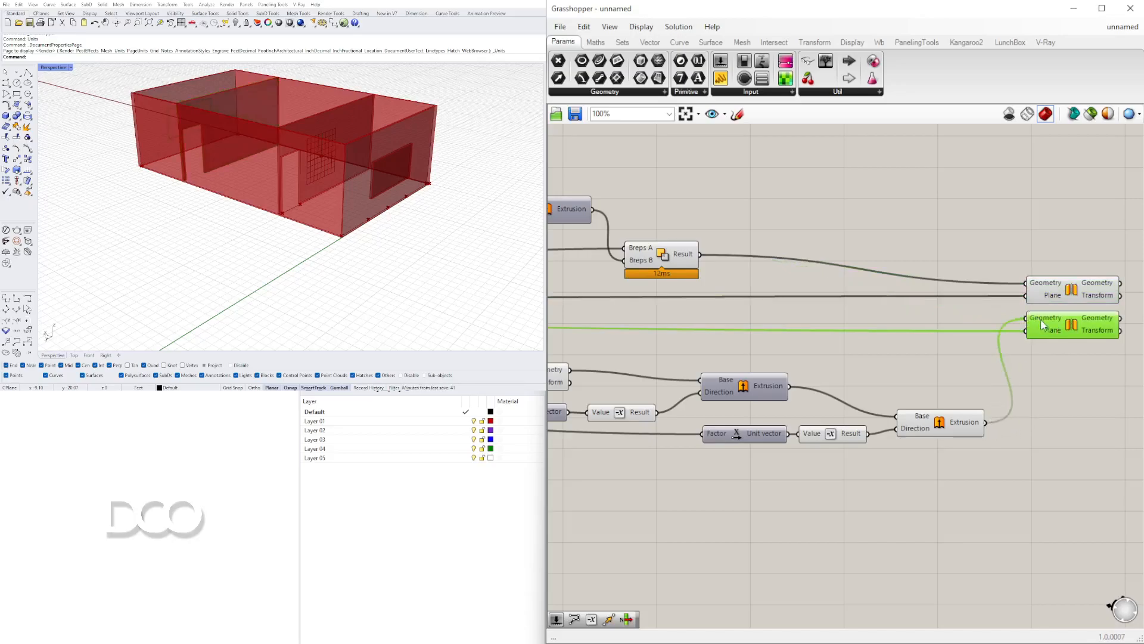
right_click_drag(209, 192, 522, 537)
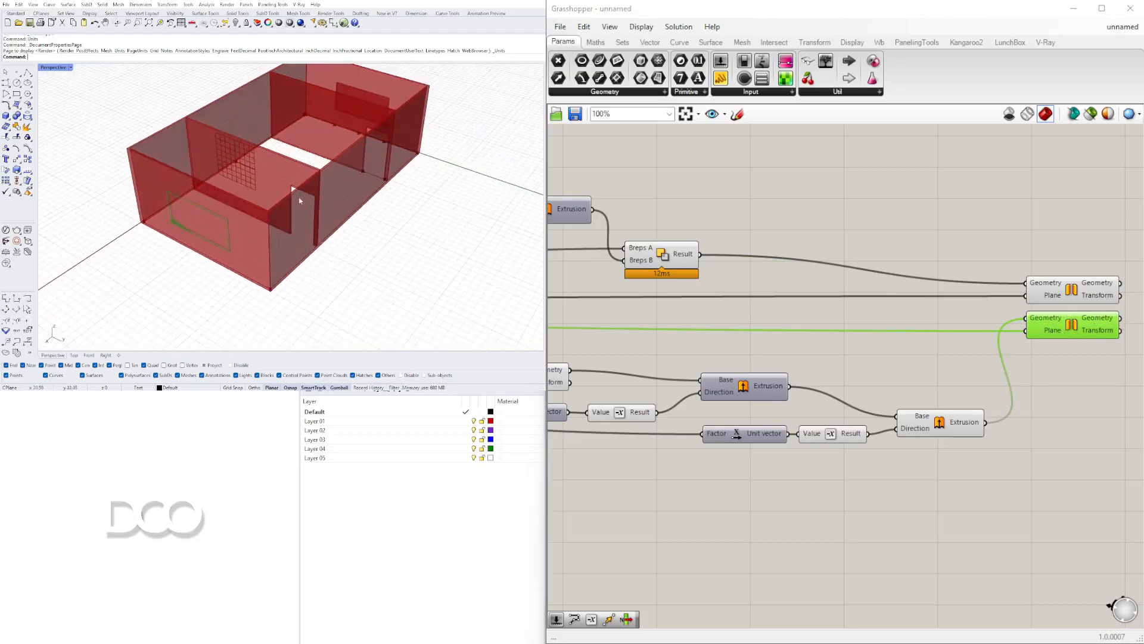
right_click_drag(248, 159, 421, 115)
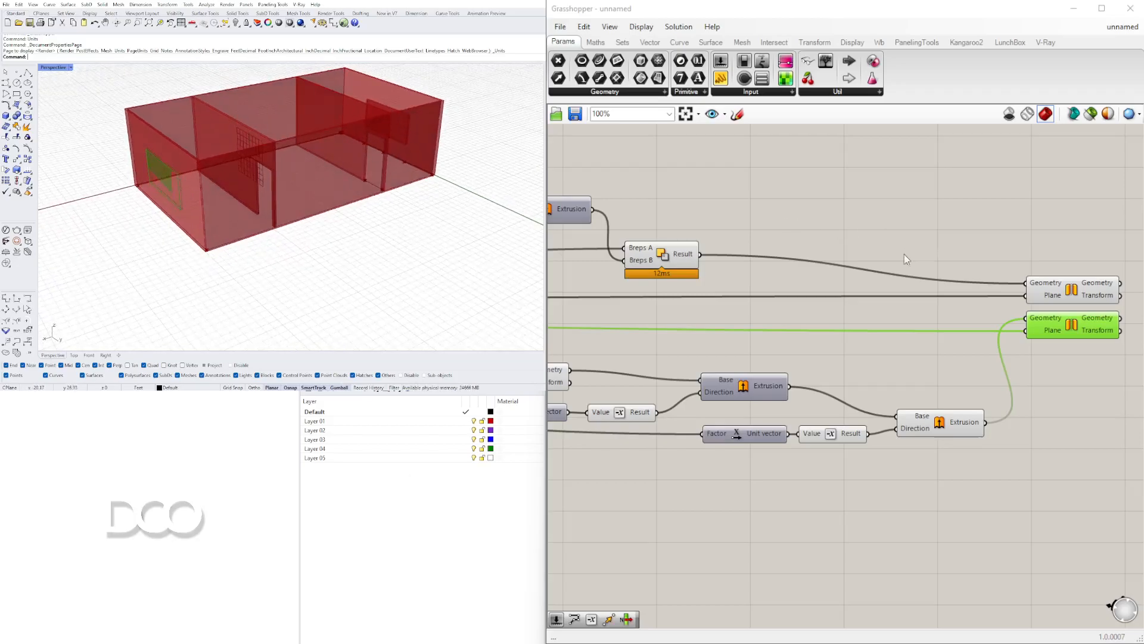
- Select both Mirror components and move them slightly farther from the window extrusion
right_click_drag(1038, 253, 769, 274)
left_click_drag(883, 391, 807, 311)
left_click_drag(810, 314, 856, 317)
left_click(861, 285)
left_click(849, 352)
- Add a Brep parameter and connect both the mirrored window geometry and the original window extrusion to it
double_click(865, 420)
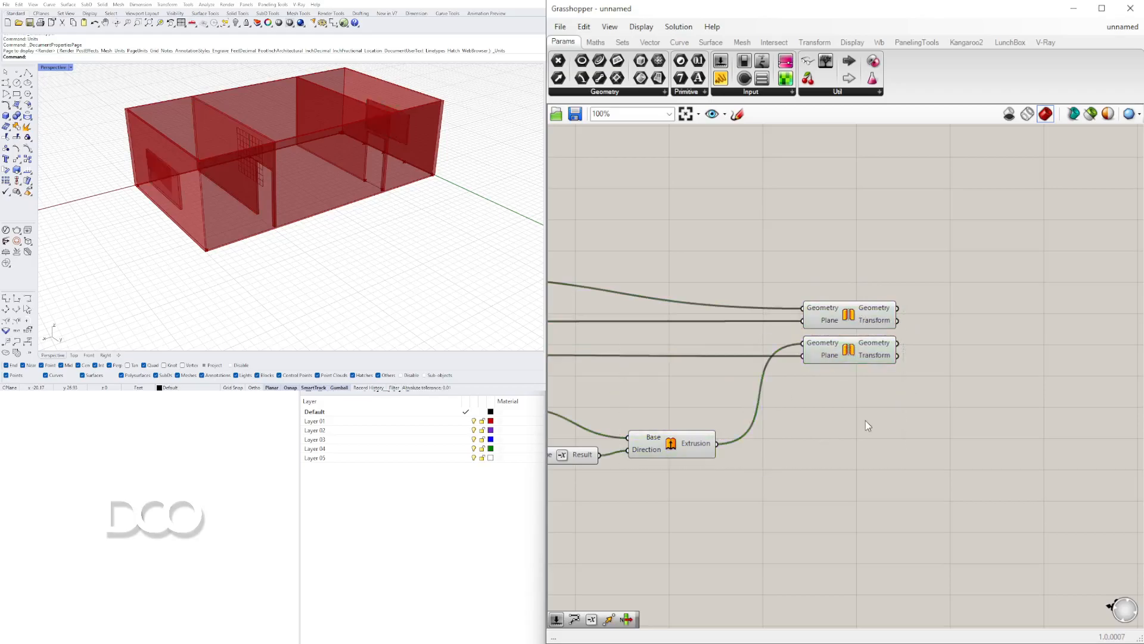
type("BRE")
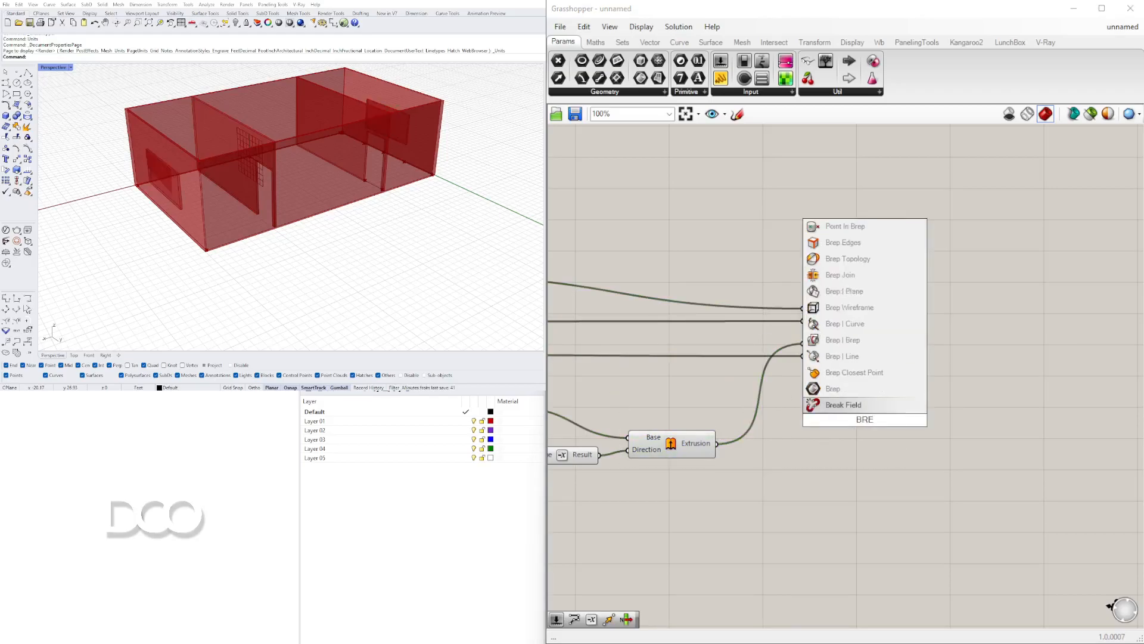
left_click(833, 388)
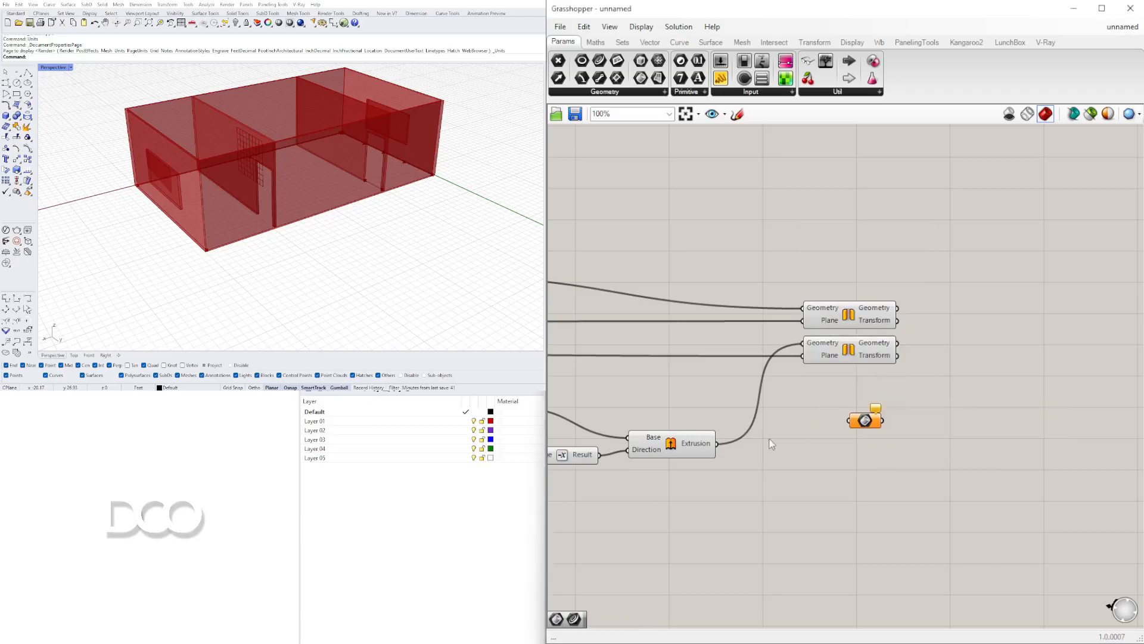
left_click_drag(858, 421, 955, 385)
left_click_drag(901, 343, 945, 385)
- Flatten the Brep parameter that collects the two window volumes and adjust its position
right_click(952, 385)
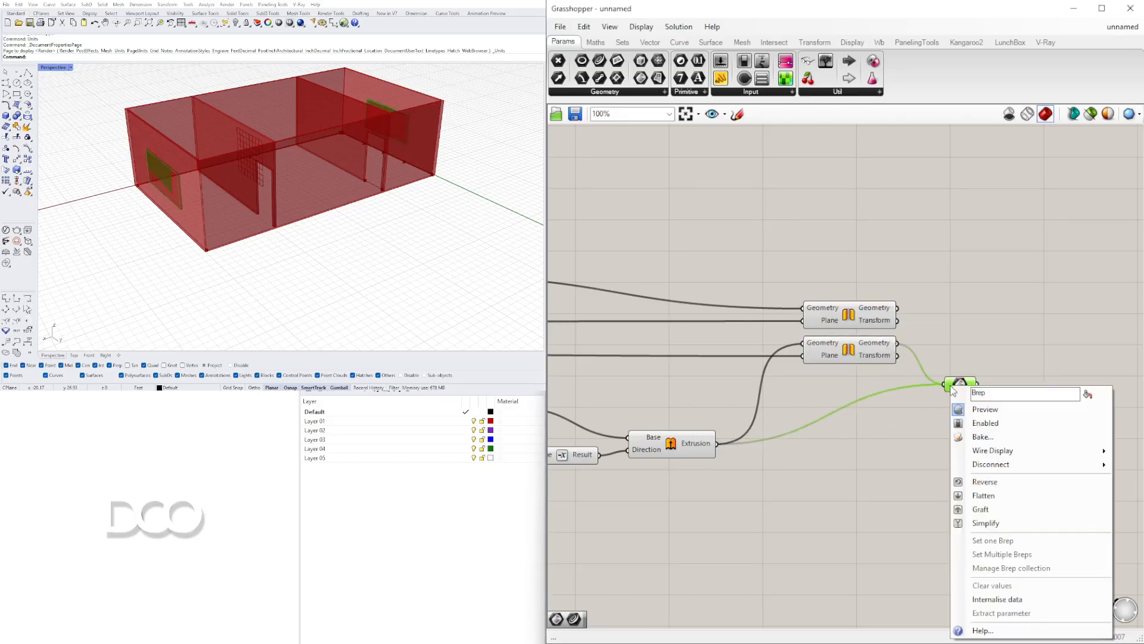
left_click(992, 496)
left_click(986, 444)
left_click_drag(962, 385, 955, 374)
left_click(965, 333)
- Trace the component chain from the Mirror components back through the wall and opening extrusions to the floor plan inputs
scroll(930, 334, "down", 1)
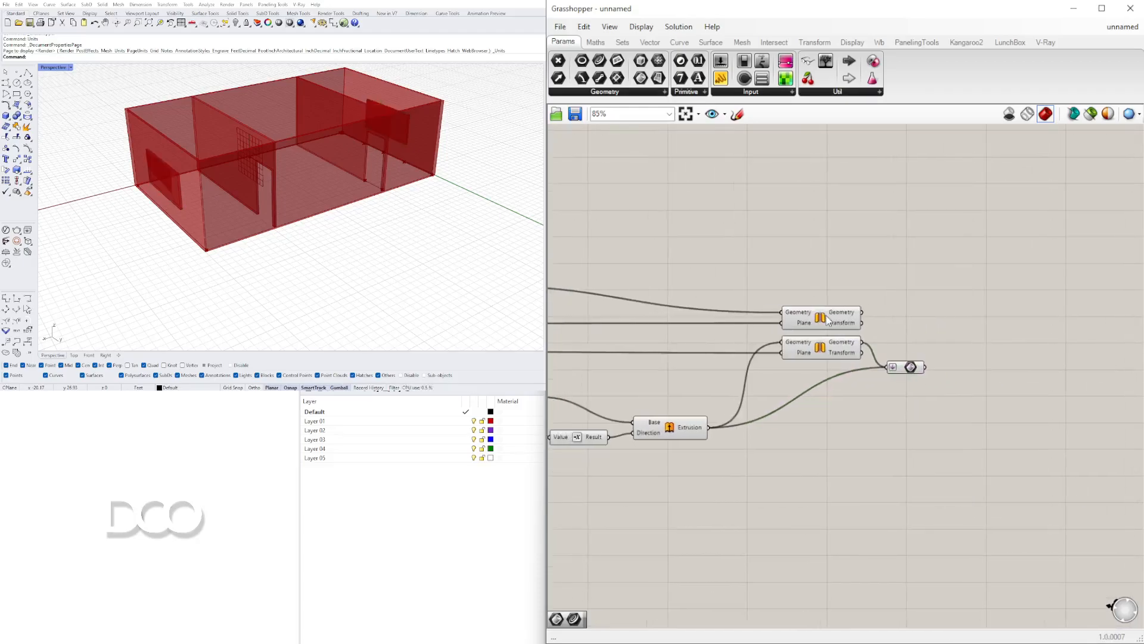
left_click(821, 318)
right_click_drag(718, 271, 877, 347)
scroll(873, 347, "down", 4)
right_click_drag(736, 343, 917, 352)
scroll(917, 354, "up", 4)
left_click(927, 354)
right_click_drag(782, 315, 973, 331)
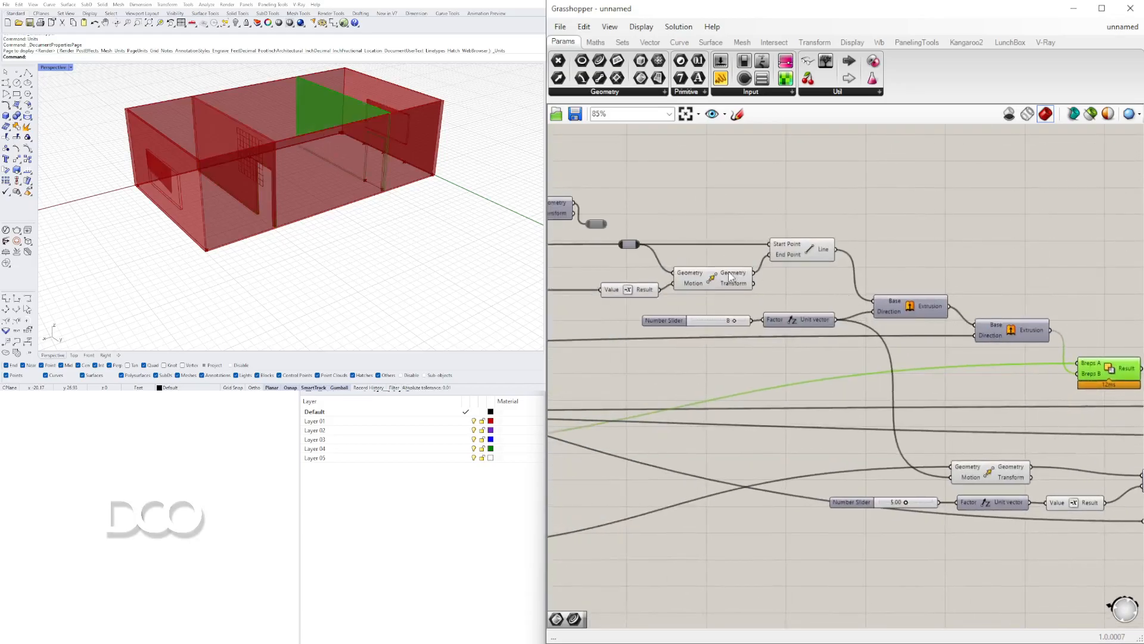
left_click(709, 278)
right_click_drag(632, 277, 860, 275)
scroll(860, 274, "down", 4)
right_click_drag(733, 298, 877, 277)
left_click(463, 512)
scroll(750, 237, "up", 4)
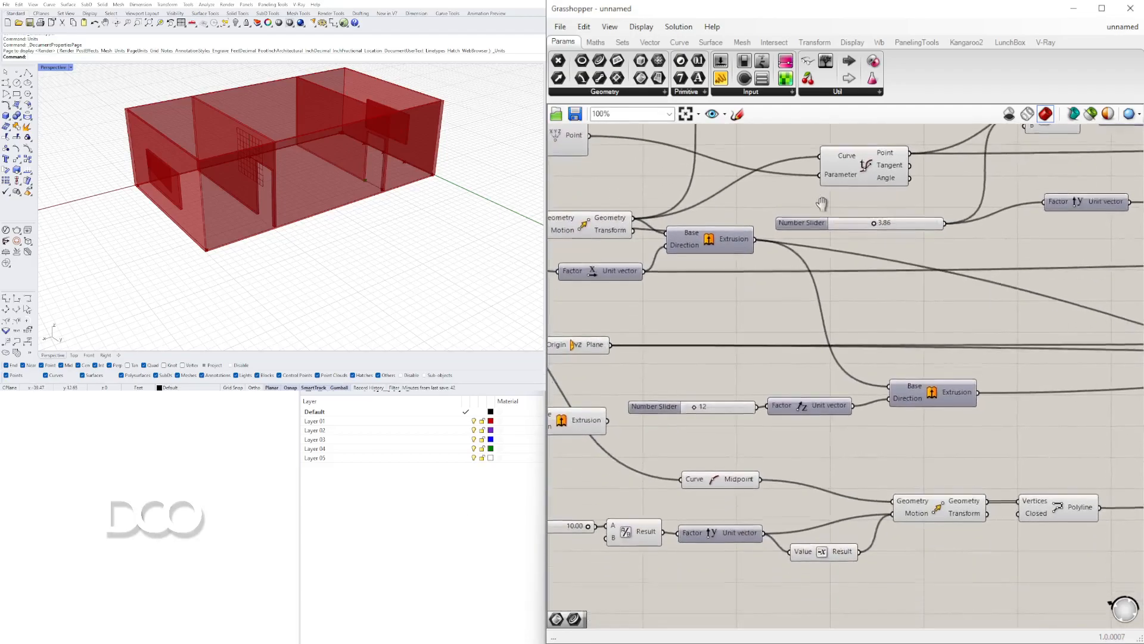
right_click_drag(1062, 473, 849, 473)
left_click(820, 464)
right_click_drag(583, 466, 853, 463)
right_click_drag(747, 440, 944, 447)
right_click_drag(852, 406, 818, 441)
left_click(902, 419)
left_click(838, 469)
scroll(839, 469, "down", 1)
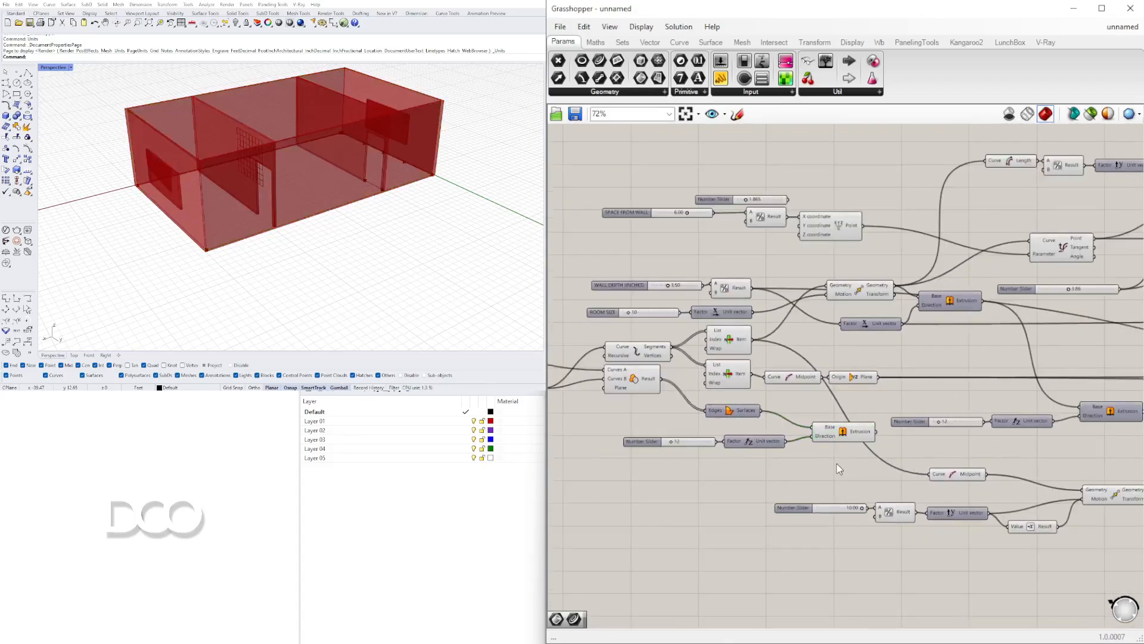
- Shift the unlabelled slider above SPACE FROM WALL slightly, and select the exterior wall extrusion driven by the height slider of 12
left_click_drag(725, 194, 722, 186)
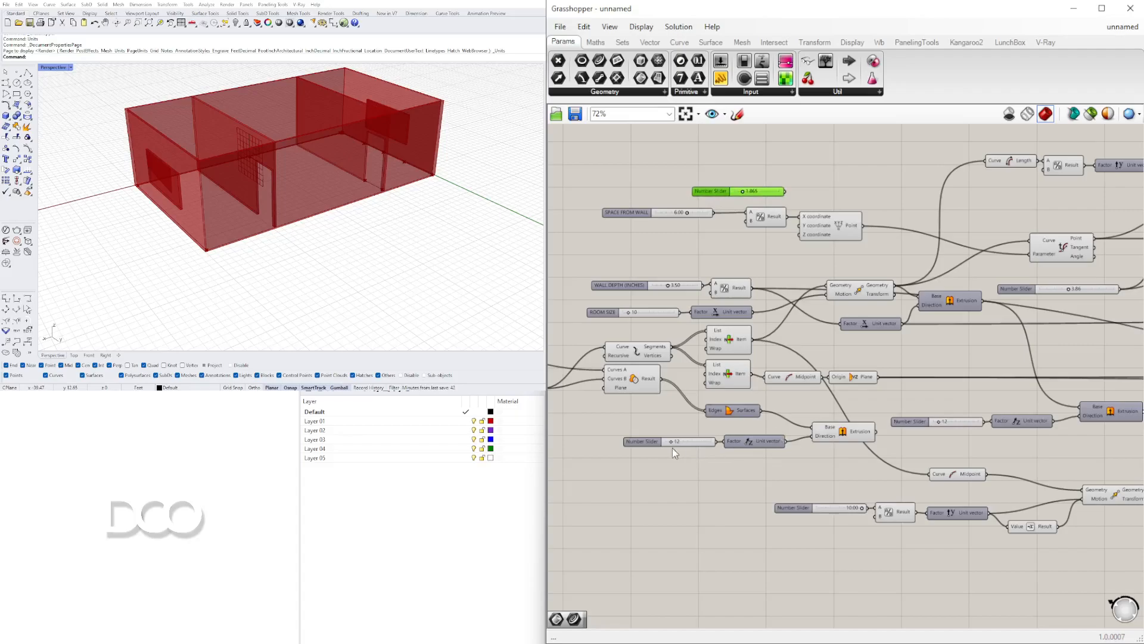
scroll(706, 430, "up", 3)
scroll(906, 427, "down", 4)
scroll(891, 505, "up", 3)
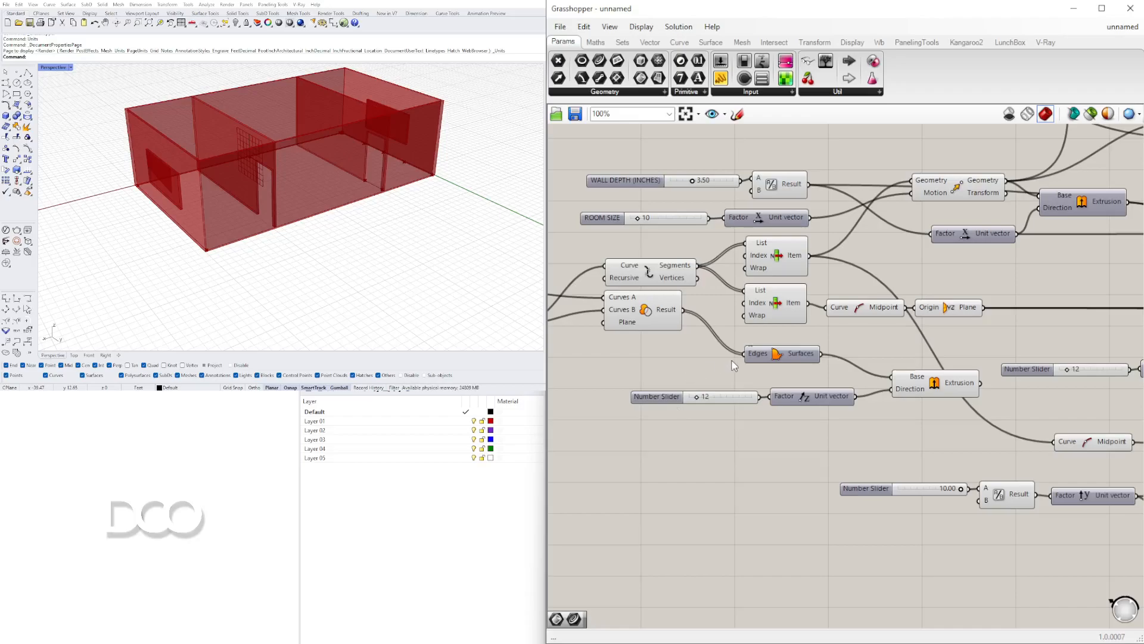
left_click(736, 397)
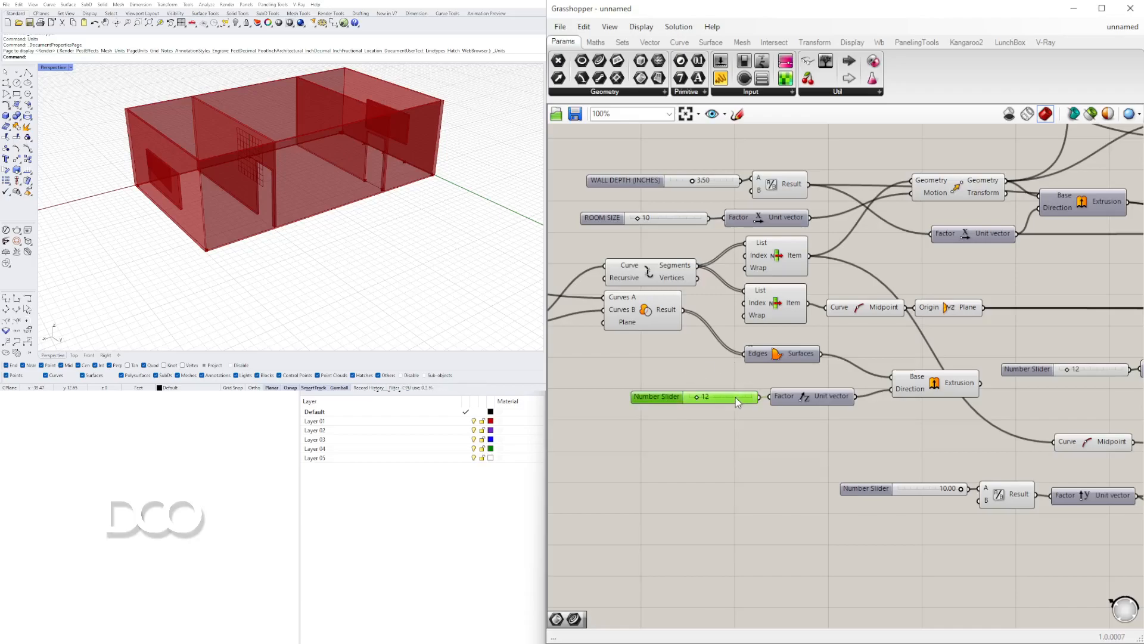
scroll(728, 400, "up", 3)
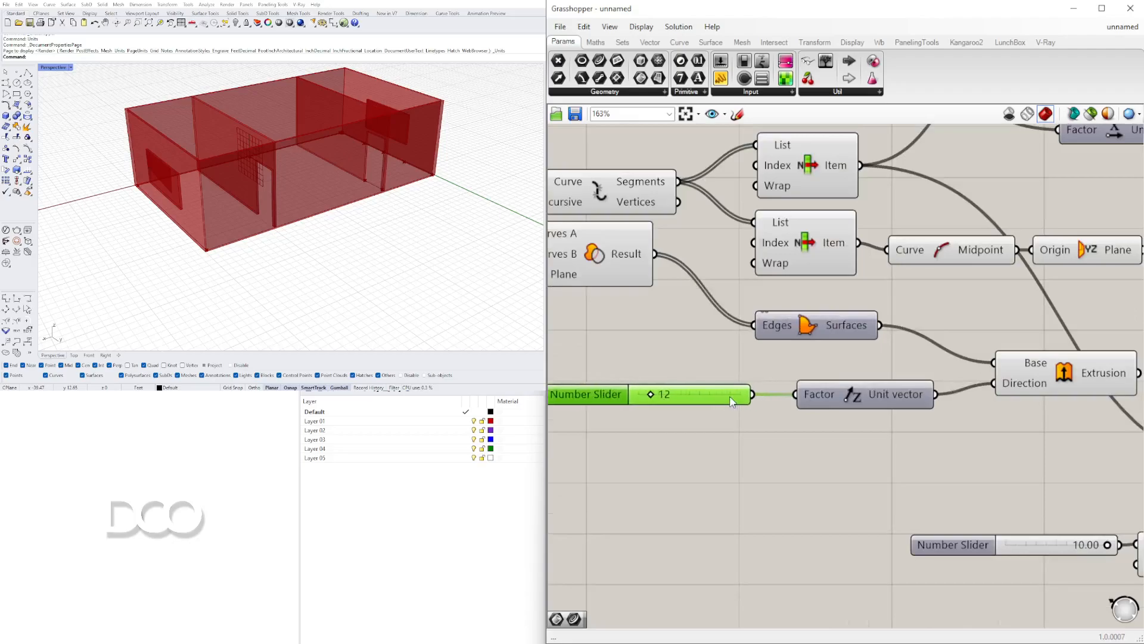
scroll(826, 407, "down", 3)
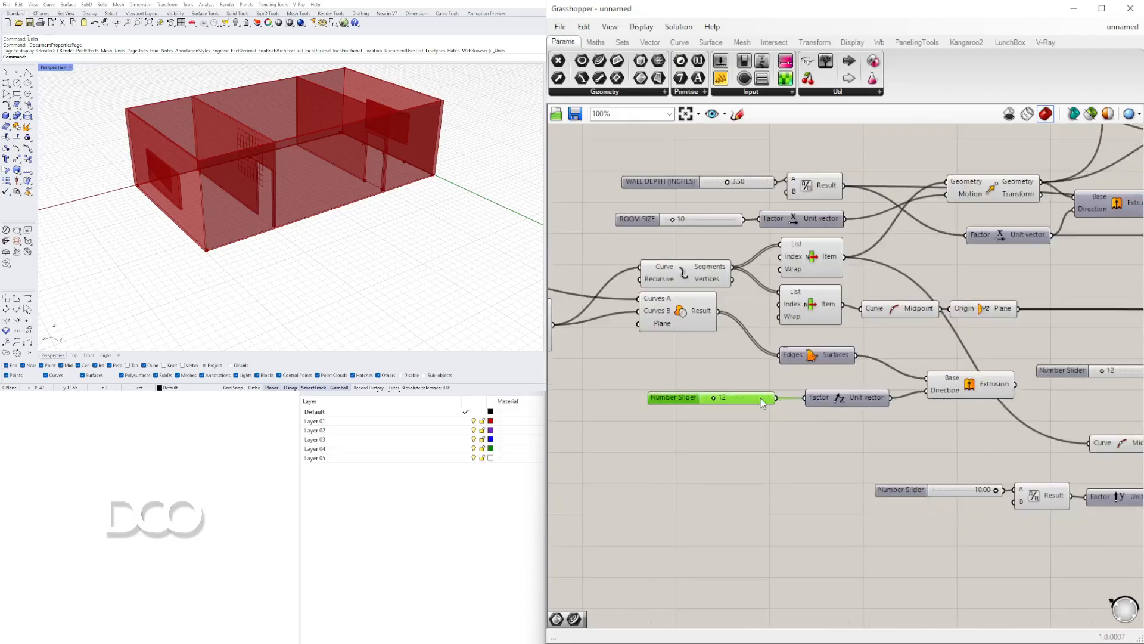
right_click_drag(825, 401, 733, 417)
left_click(876, 404)
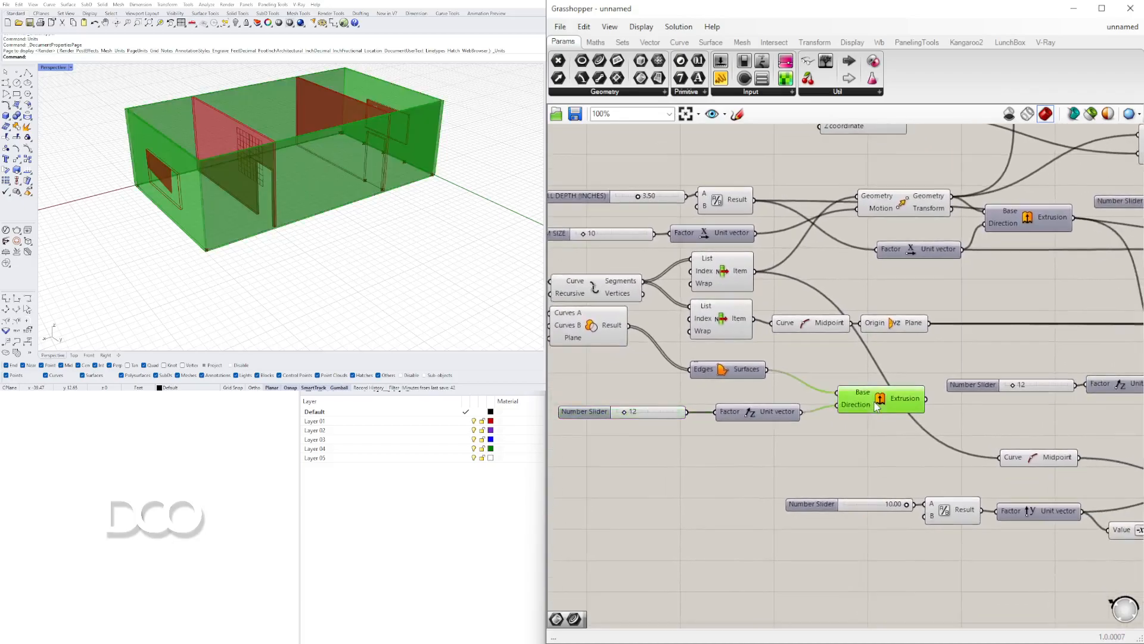
- Route the exterior wall extrusion's output through a new relay and place it just above the two Mirror components
right_click_drag(923, 418, 856, 433)
scroll(891, 446, "down", 8)
left_click_drag(857, 419, 712, 498)
scroll(1082, 412, "up", 2)
scroll(903, 408, "up", 5)
scroll(866, 429, "up", 4)
scroll(920, 475, "down", 10)
scroll(671, 536, "up", 6)
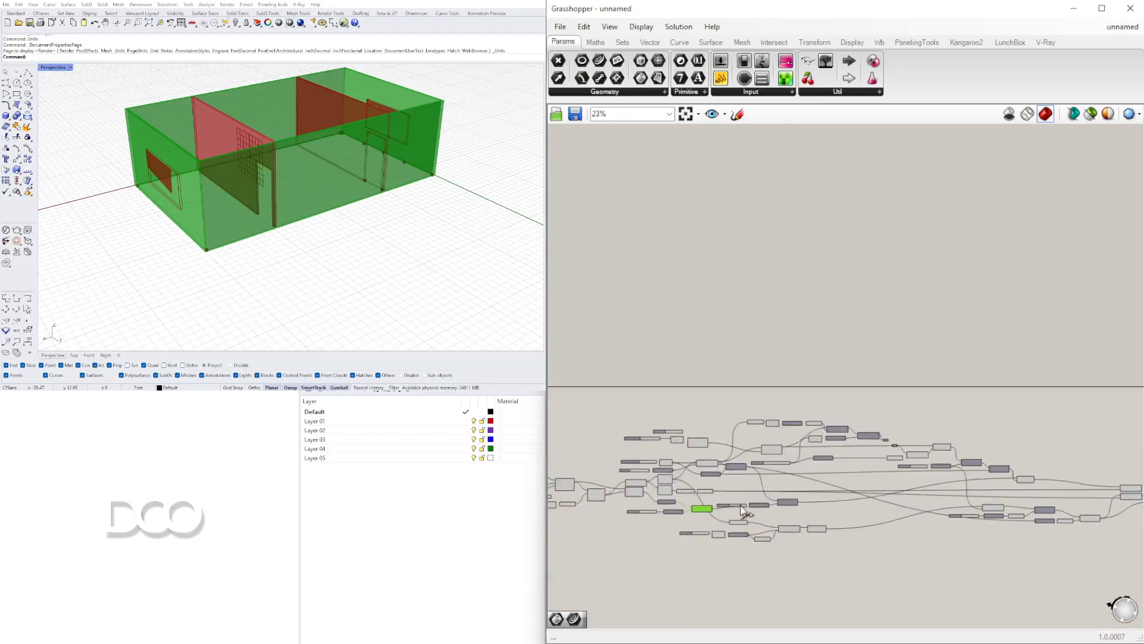
scroll(671, 543, "up", 3)
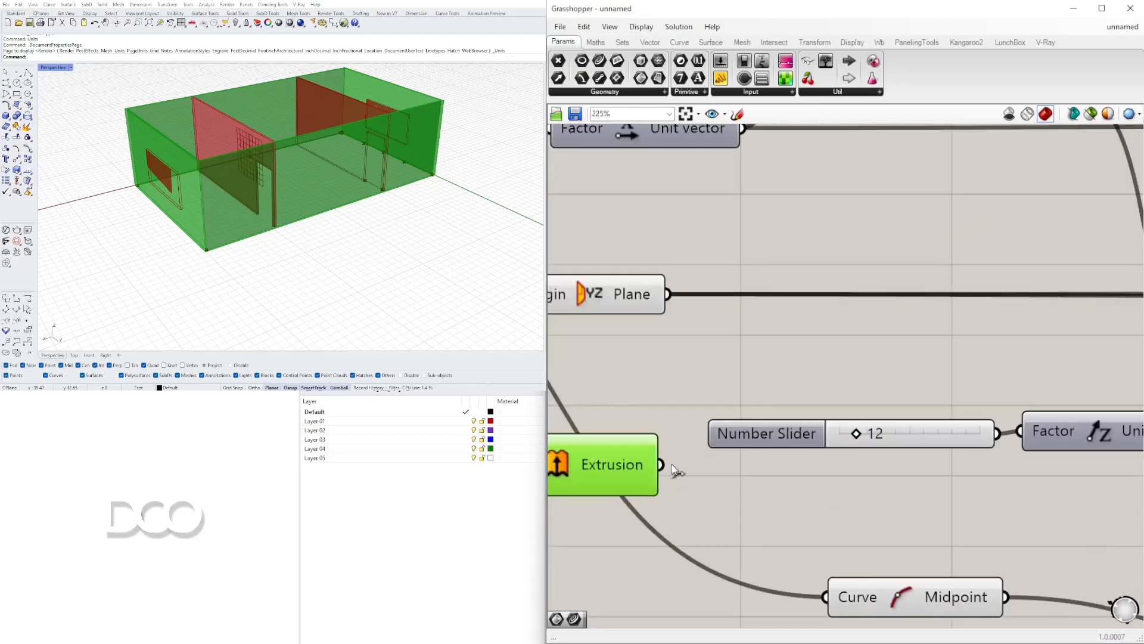
double_click(671, 466)
left_click_drag(722, 467, 858, 361)
scroll(722, 471, "down", 13)
scroll(859, 486, "up", 4)
scroll(951, 444, "up", 7)
scroll(859, 357, "up", 3)
scroll(971, 350, "down", 3)
right_click_drag(971, 351, 772, 384)
left_click_drag(709, 399, 749, 234)
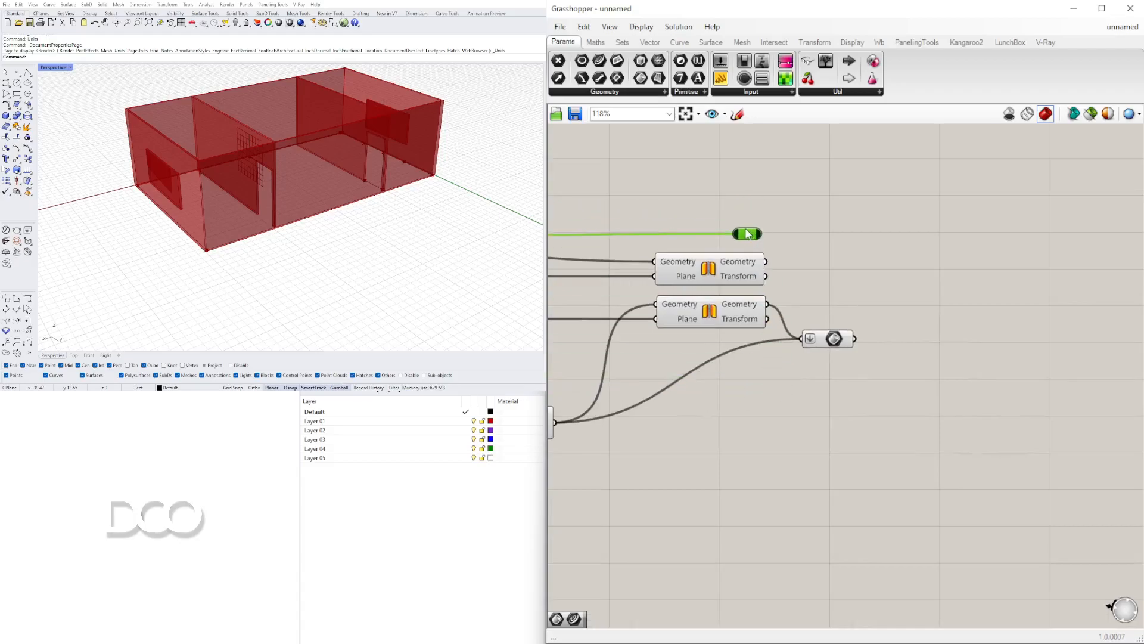
double_click(847, 231)
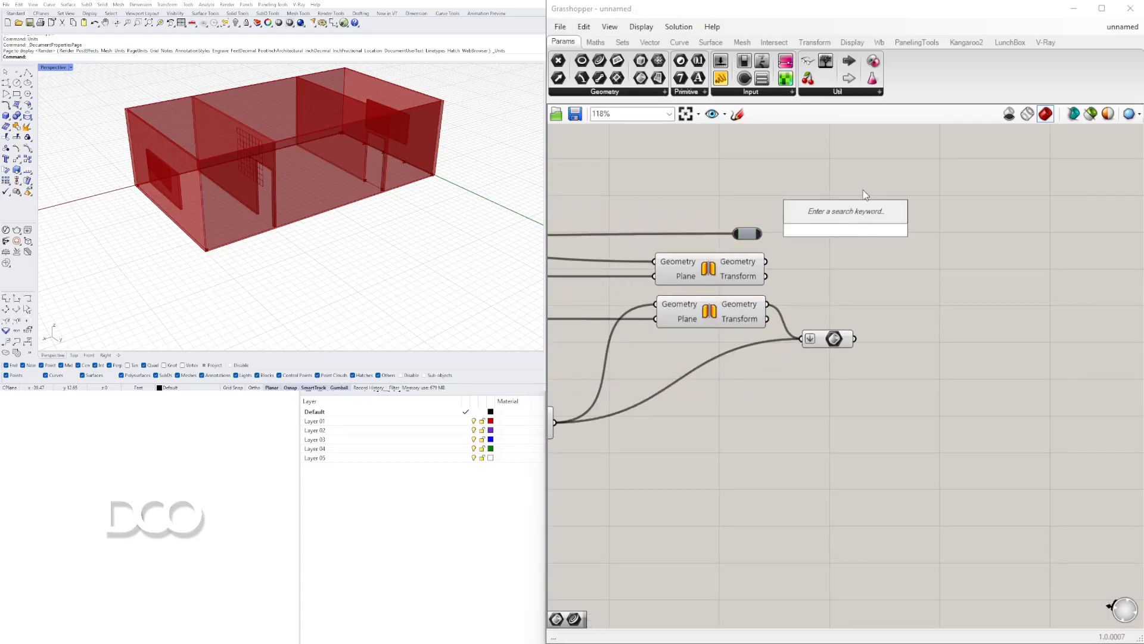
type("DIS")
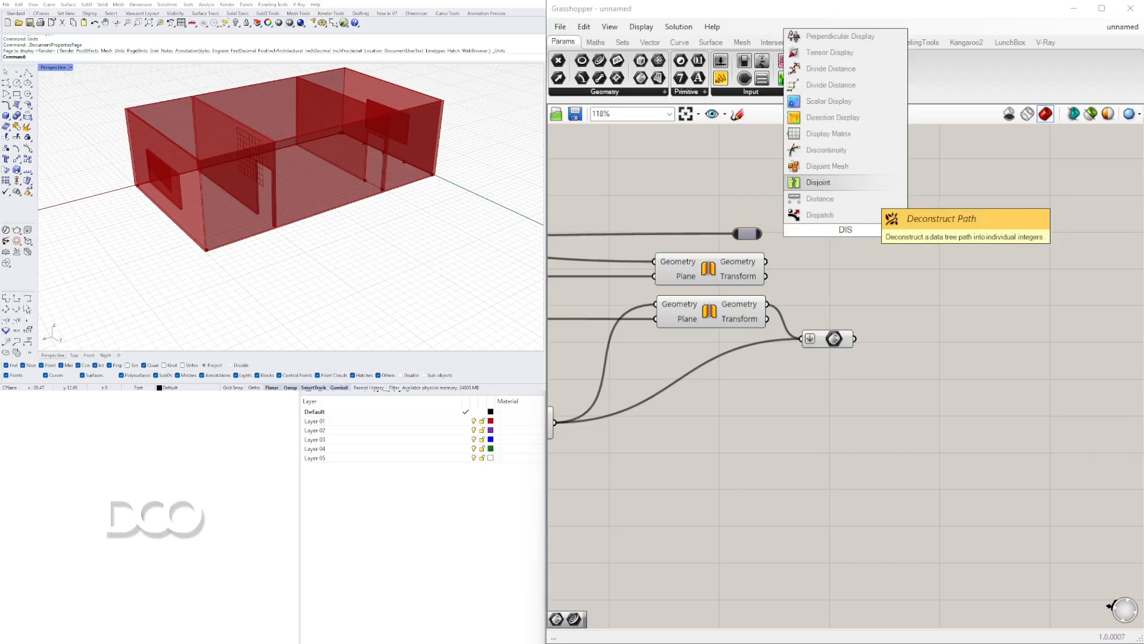
key("Escape")
double_click(865, 194)
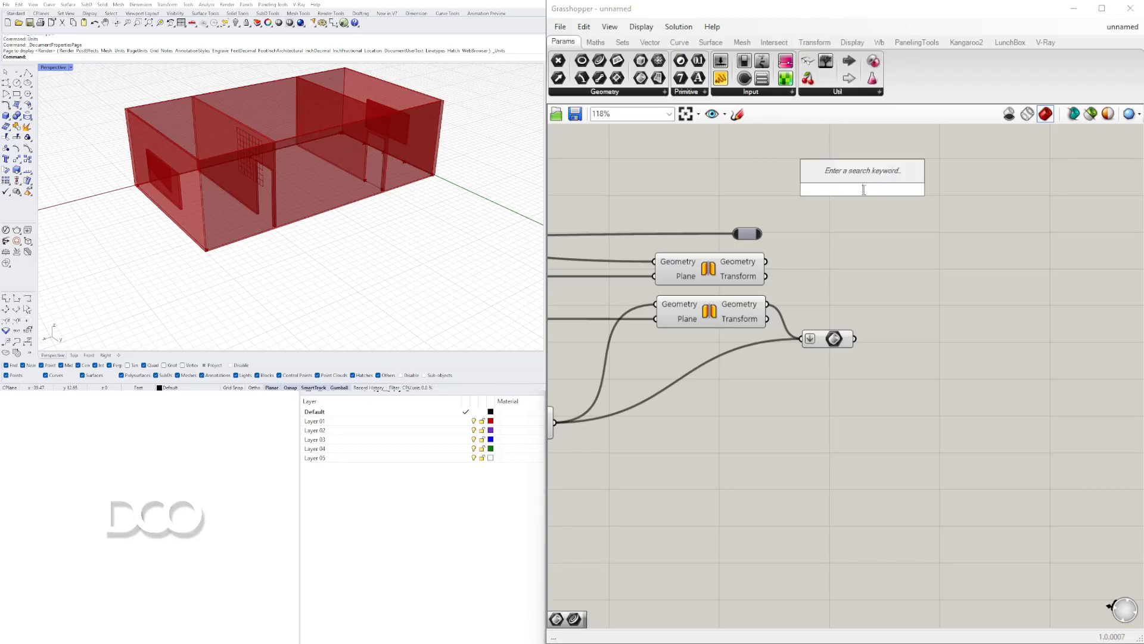
type("SUBD")
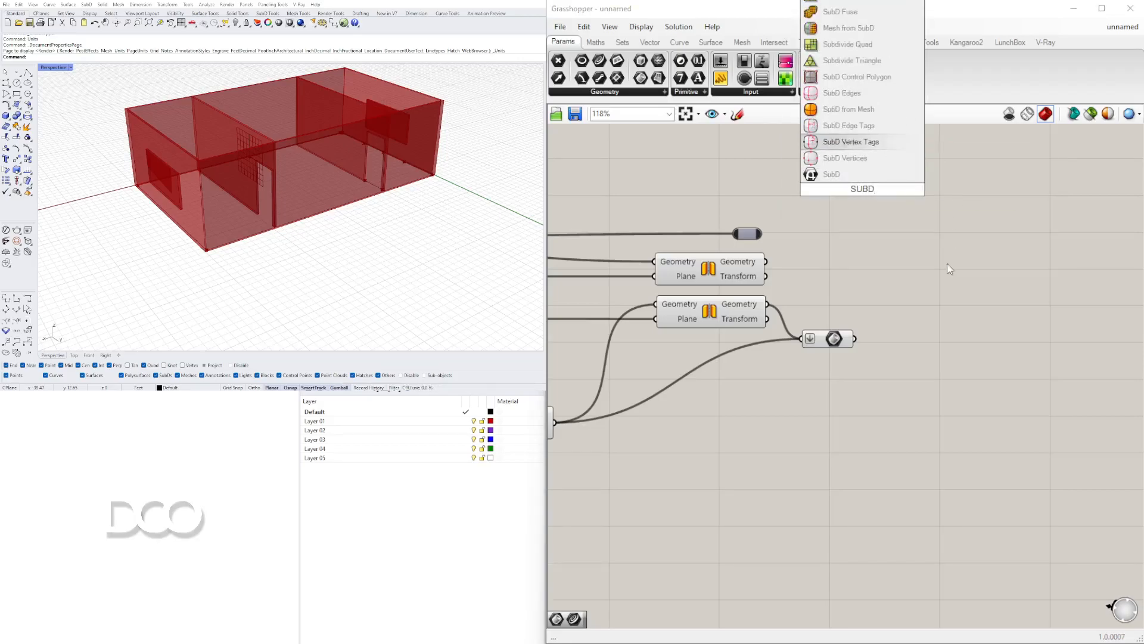
double_click(962, 290)
type("SUBTRA")
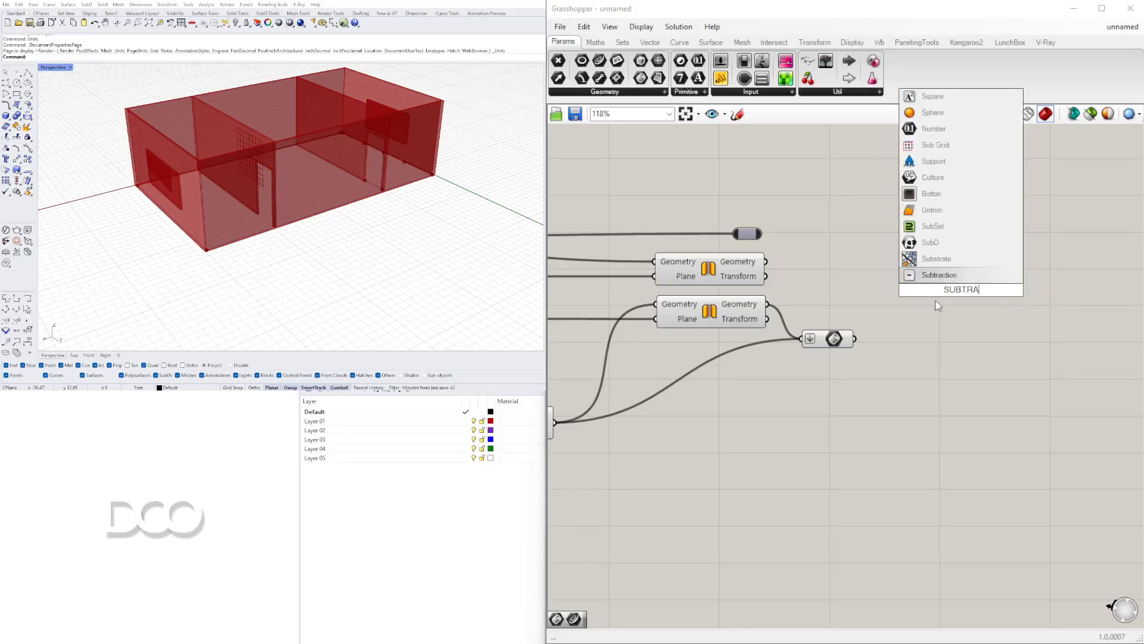
double_click(950, 317)
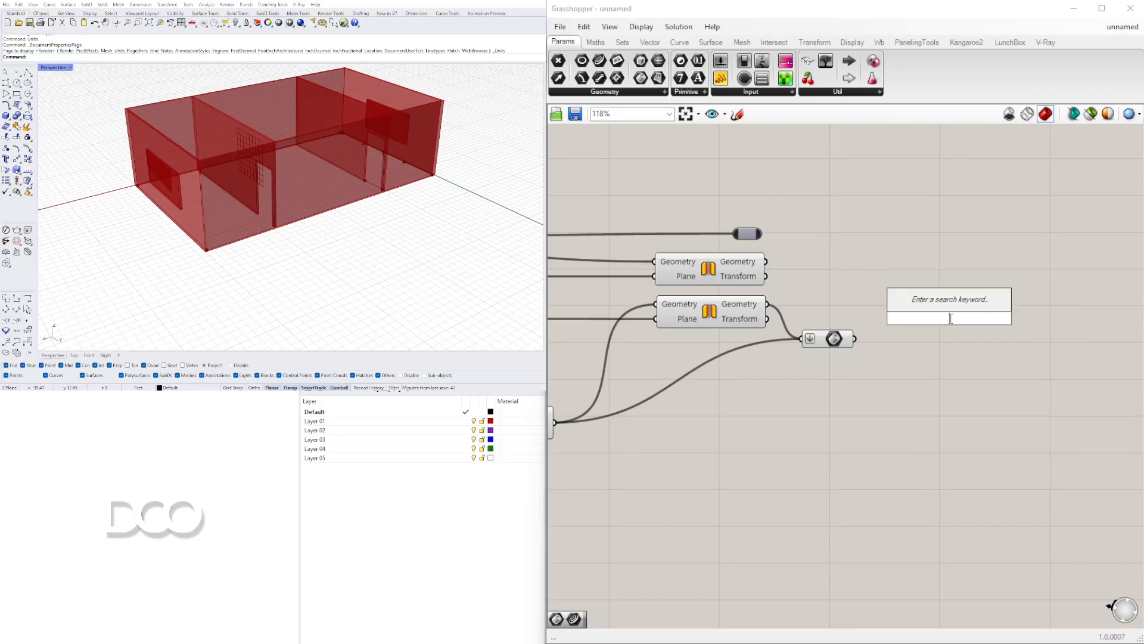
type("BOOLEAN")
key("Escape")
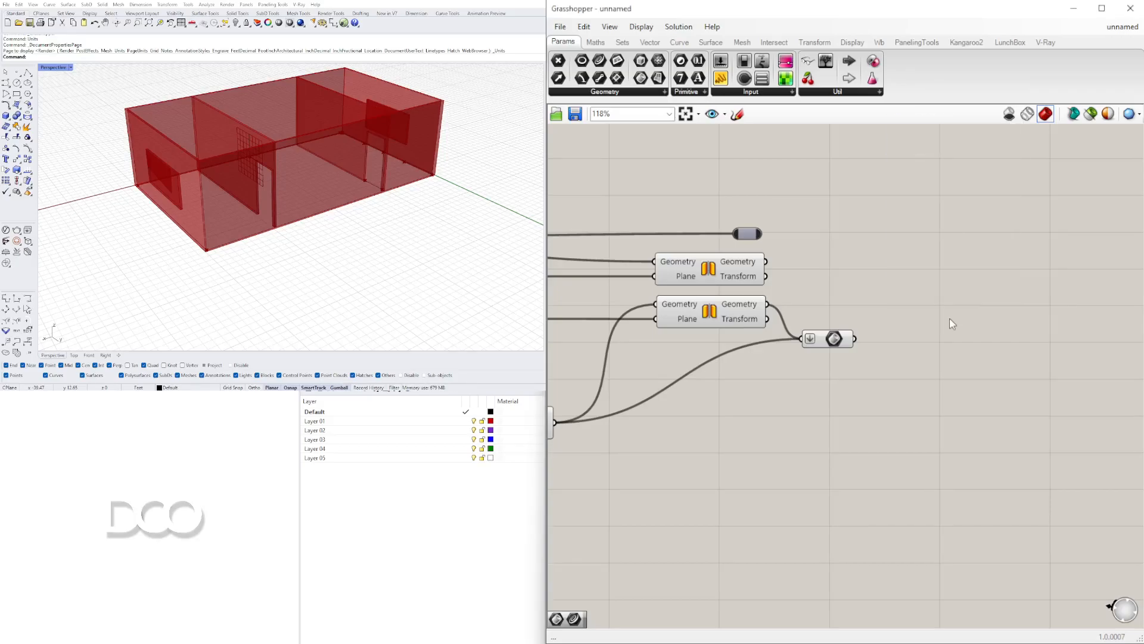
- Add a Solid Difference with the exterior wall relay as Breps A and the window Brep parameter as Breps B, then move that parameter lower
double_click(951, 330)
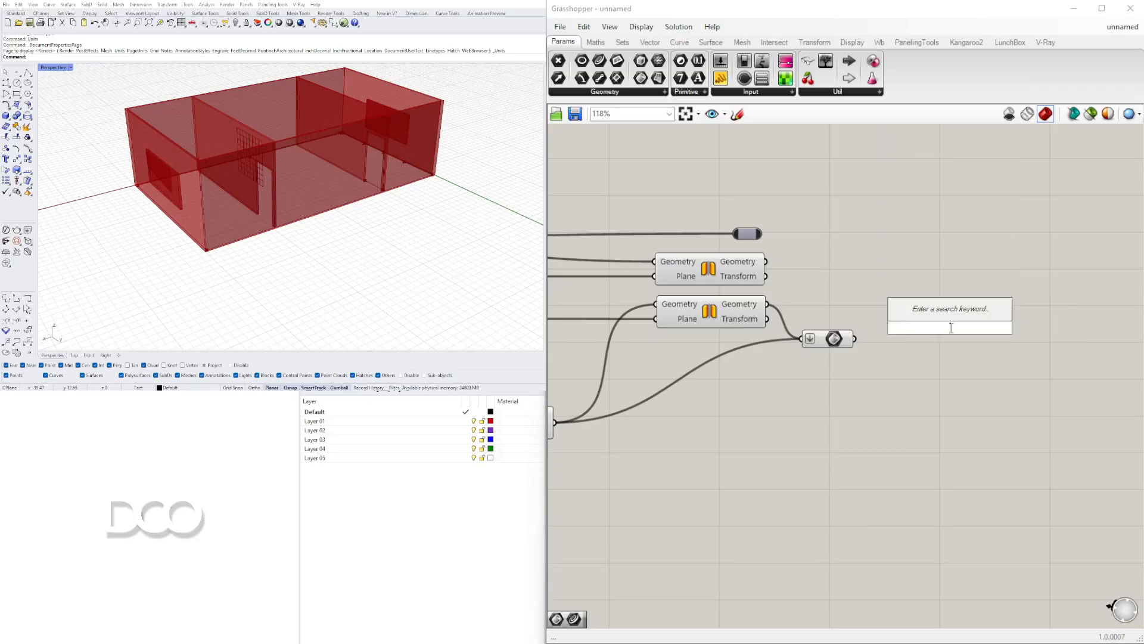
type("DIFFERE")
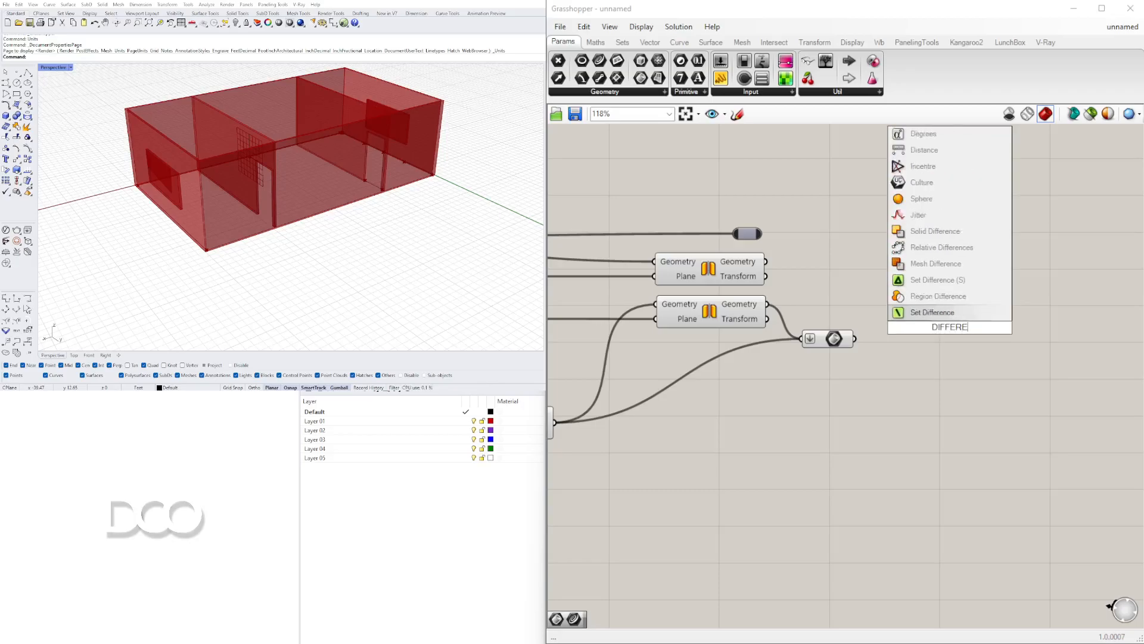
left_click(944, 231)
left_click(730, 266)
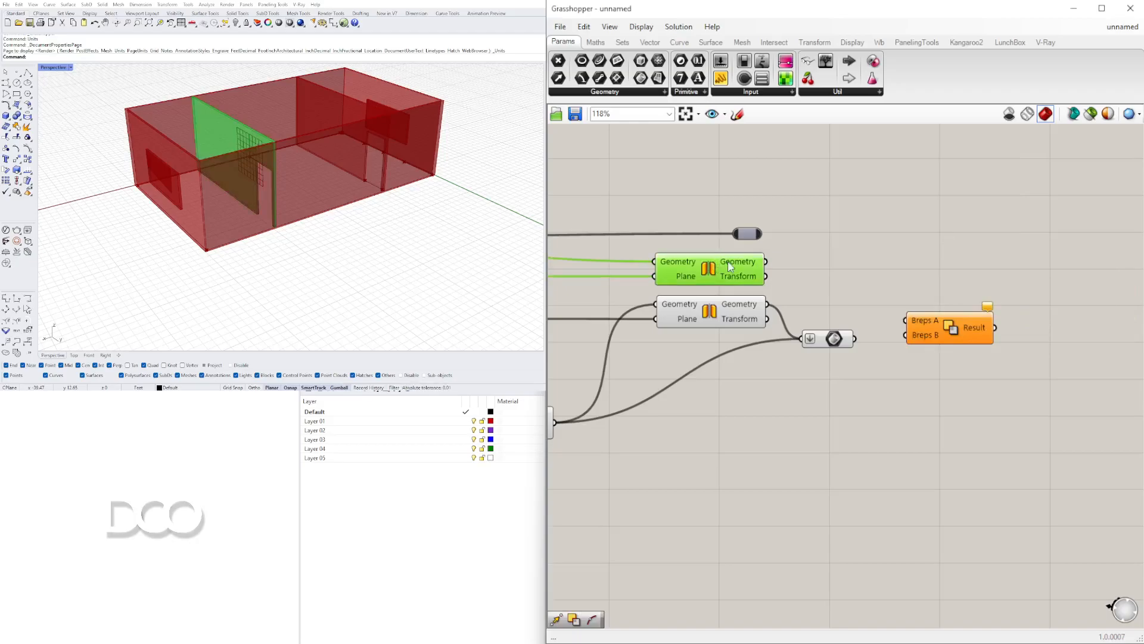
left_click_drag(765, 237, 919, 307)
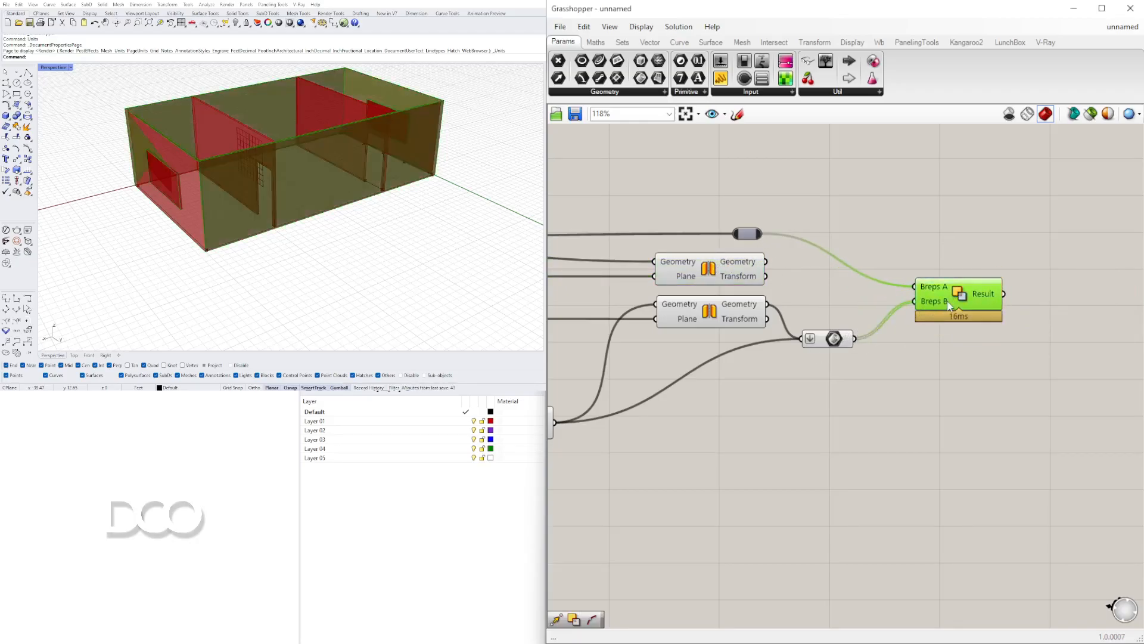
right_click_drag(818, 369, 869, 373)
left_click_drag(884, 341, 891, 415)
scroll(890, 415, "down", 3)
scroll(882, 410, "up", 4)
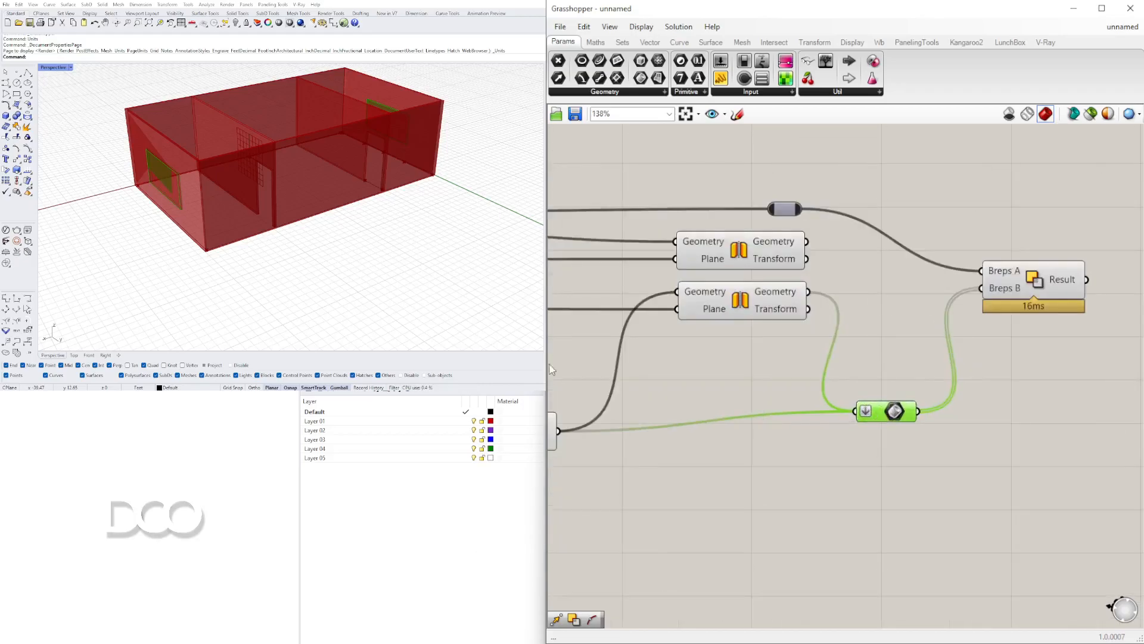
- Turn off the preview of the exterior wall extrusion that feeds the Solid Difference
scroll(994, 316, "down", 5)
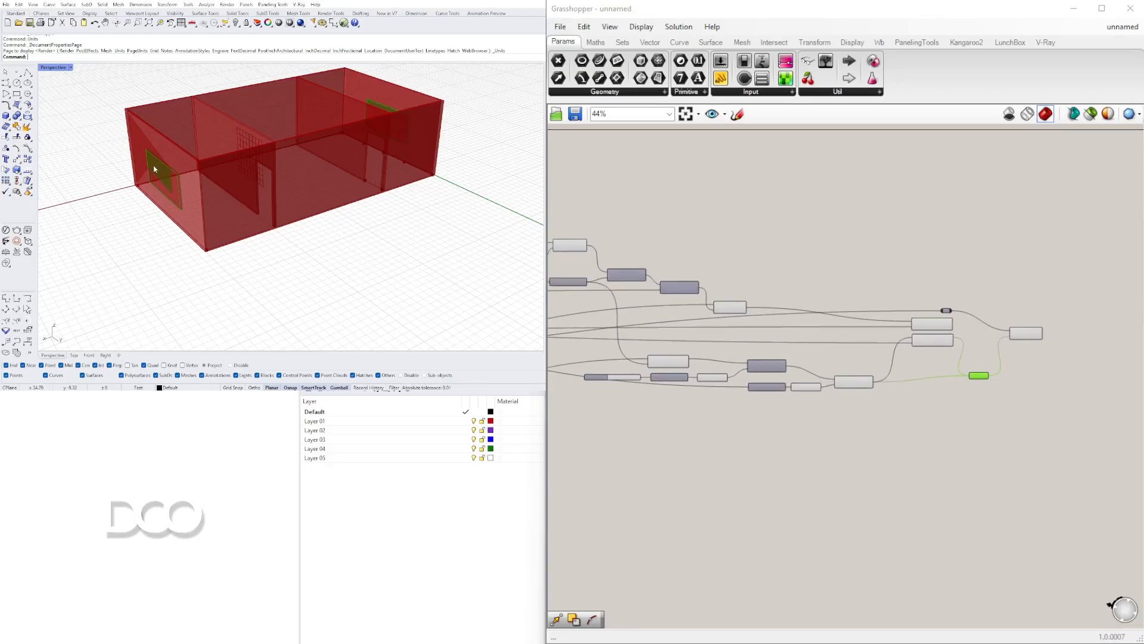
scroll(989, 334, "up", 4)
left_click(1049, 330)
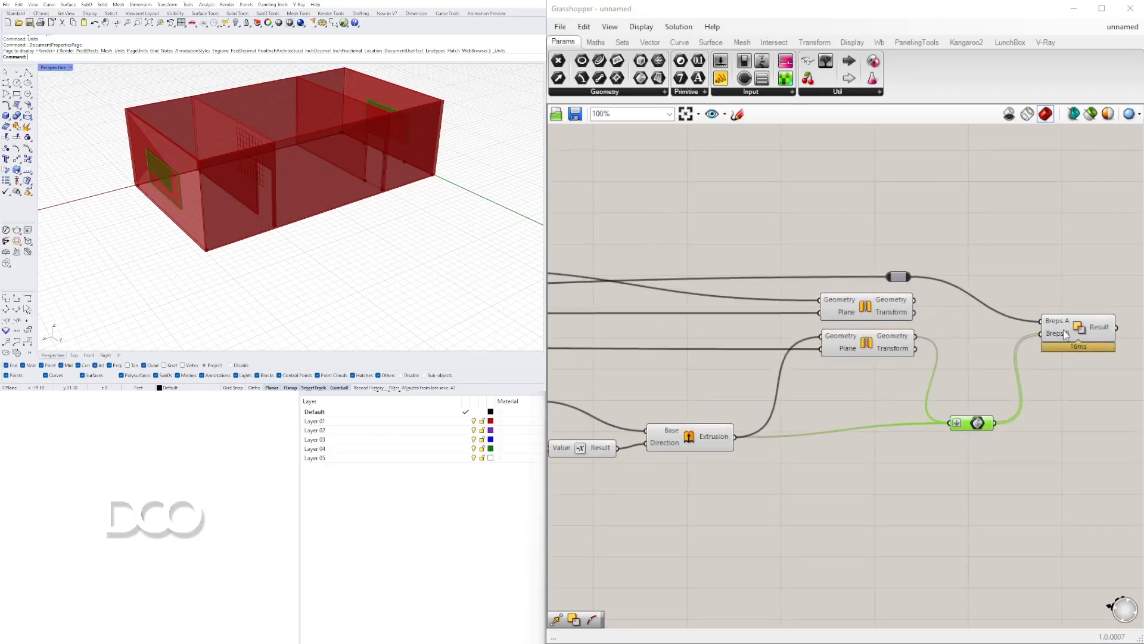
left_click(971, 430)
scroll(942, 453, "down", 4)
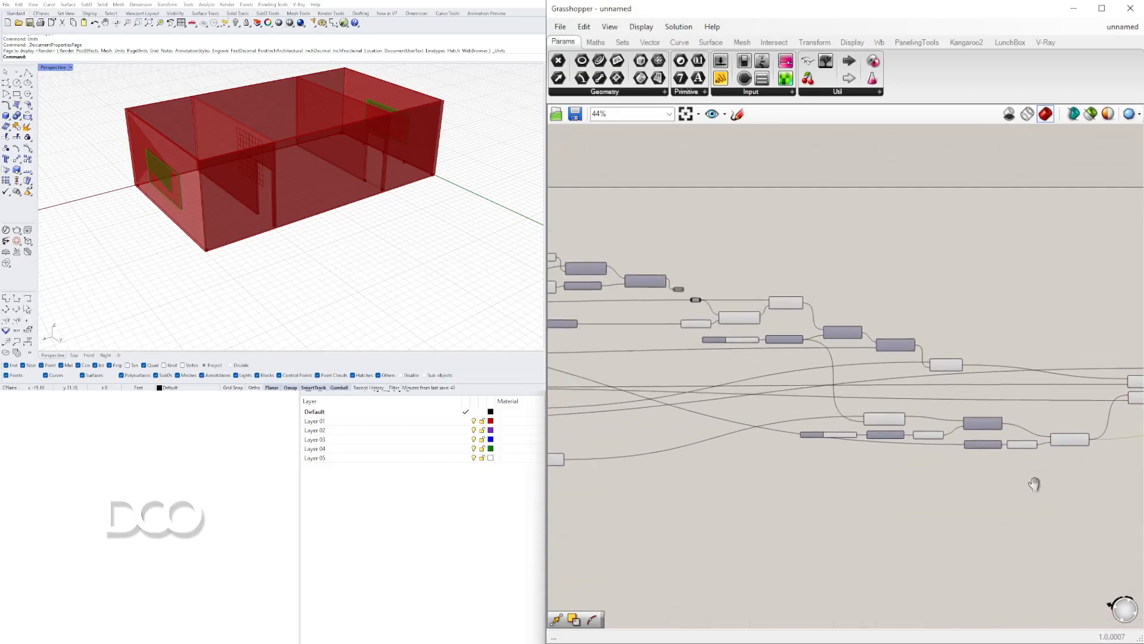
left_click(958, 374)
scroll(952, 387, "down", 4)
right_click_drag(952, 387, 1124, 387)
scroll(732, 405, "up", 6)
scroll(733, 410, "up", 4)
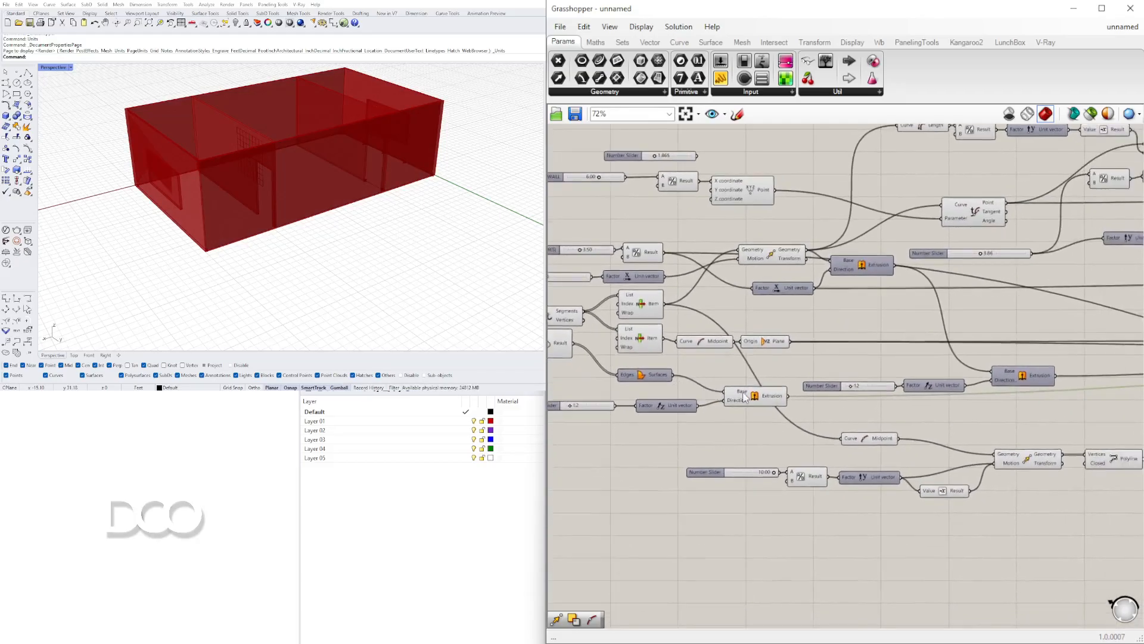
left_click(769, 408)
right_click(769, 408)
left_click(786, 429)
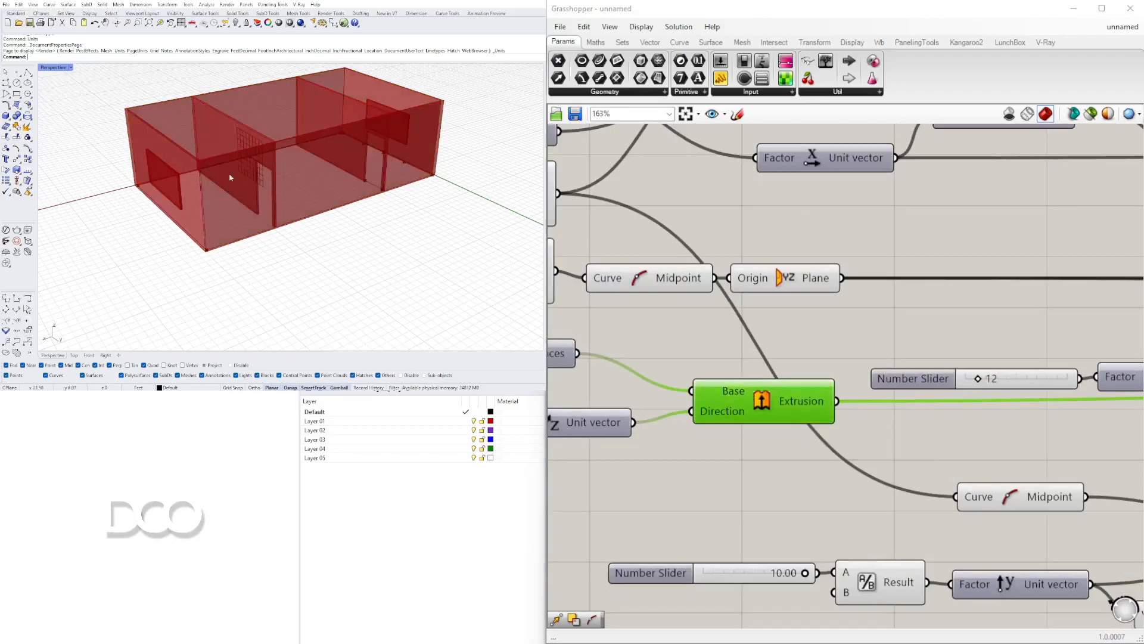
- Turn off the preview of the window extrusion and its Mirror component, and inspect the window cuts in the exterior walls
scroll(188, 191, "up", 5)
scroll(762, 281, "down", 4)
right_click_drag(888, 335, 596, 365)
right_click_drag(1085, 328, 768, 314)
scroll(1013, 361, "down", 2)
right_click_drag(1013, 365, 563, 364)
scroll(906, 308, "up", 4)
left_click(905, 308)
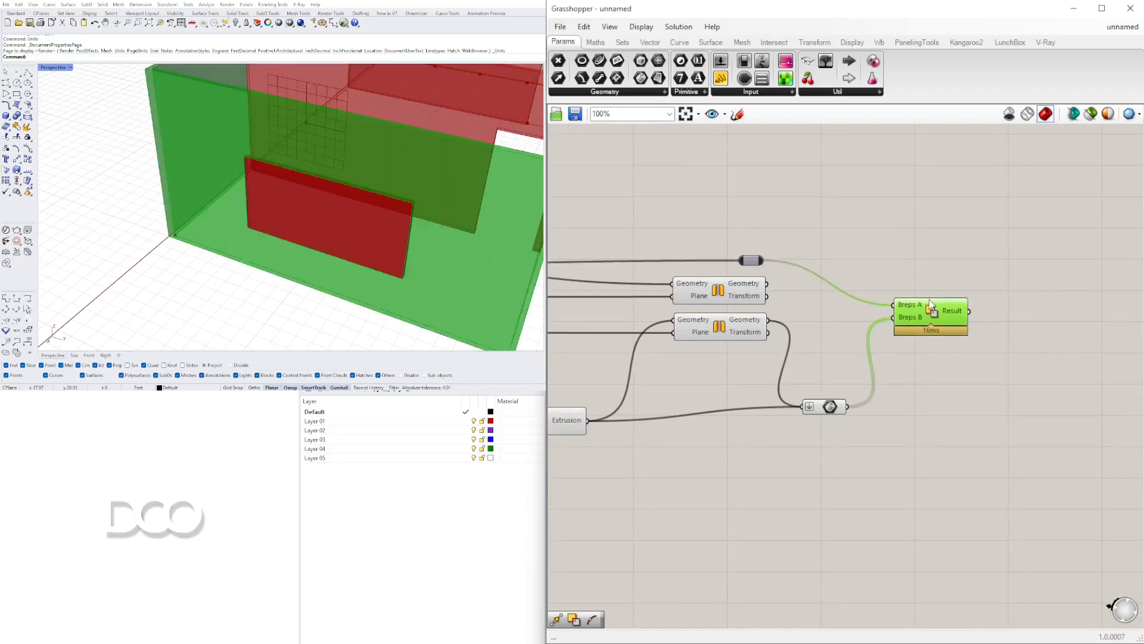
left_click(825, 410)
right_click_drag(723, 408, 866, 423)
left_click(871, 342)
left_click(705, 436, "shift")
middle_click(705, 435)
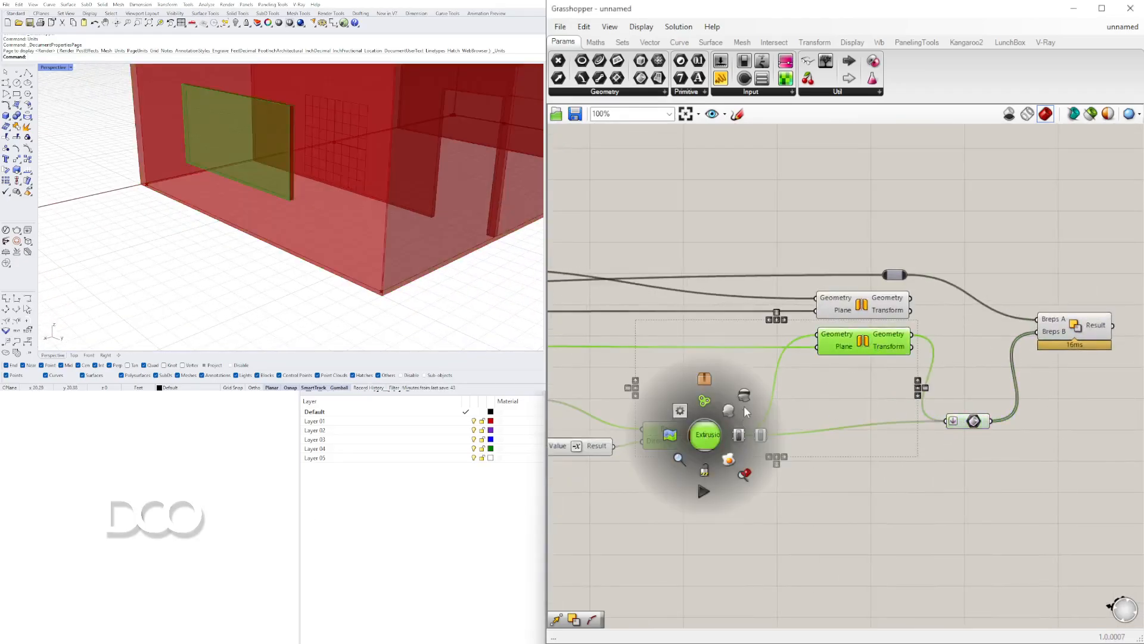
left_click(745, 397)
scroll(298, 173, "down", 6)
right_click_drag(298, 173, 280, 203)
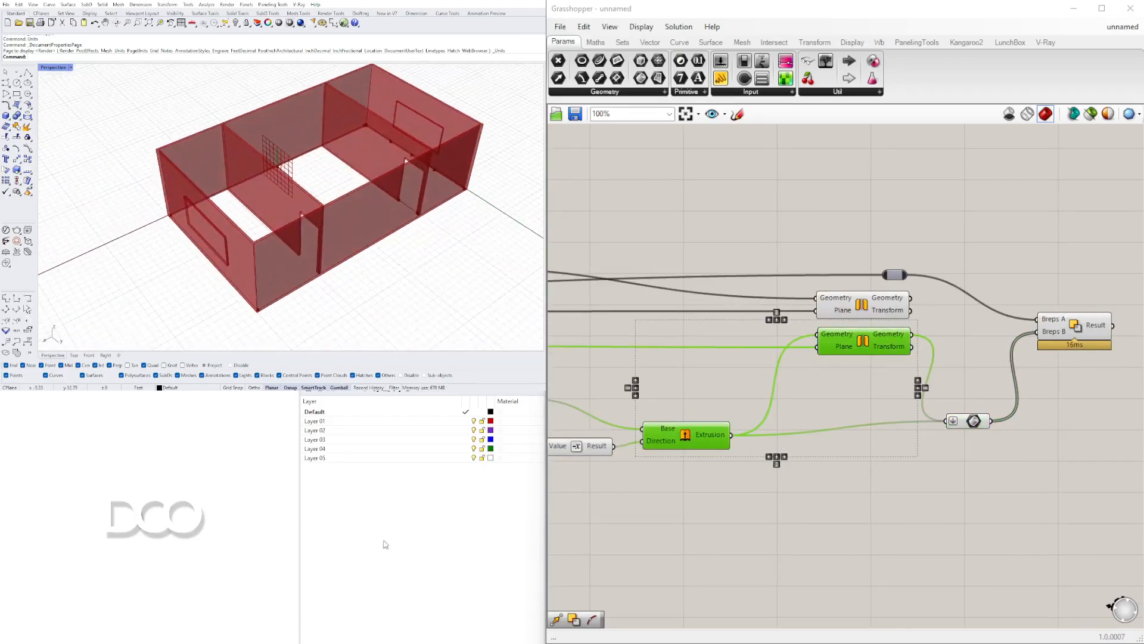
- Add a Solid Union component beyond the Solid Difference and connect the cut exterior walls to its Breps input
right_click_drag(918, 311, 740, 335)
left_click_drag(886, 357, 910, 376)
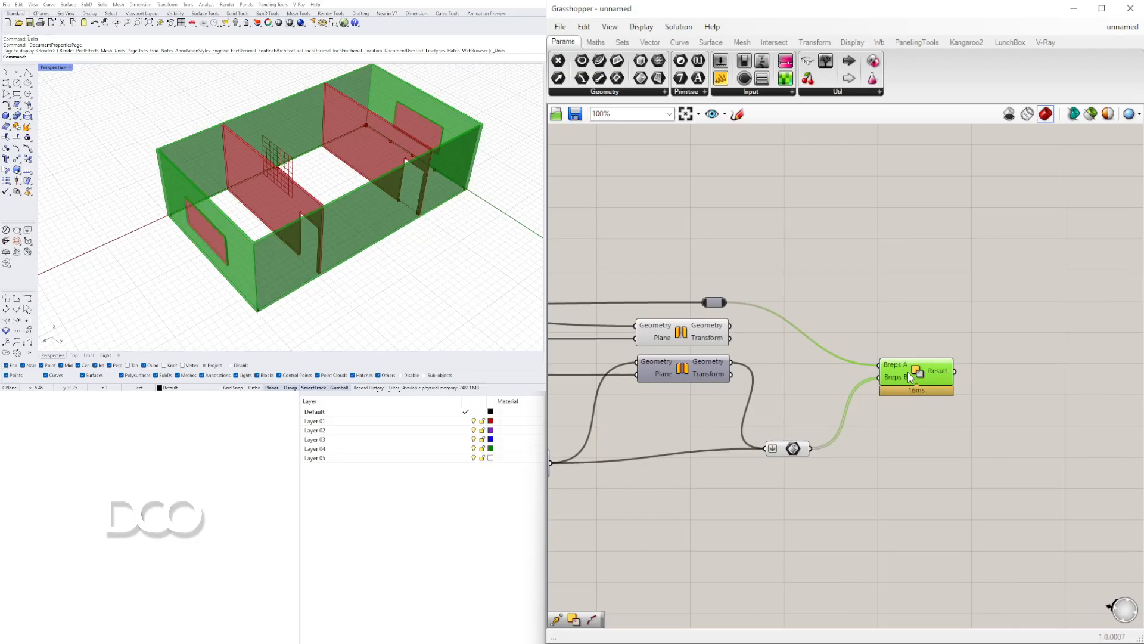
left_click(694, 336, "shift")
right_click_drag(714, 336, 787, 347)
double_click(905, 295)
type("UNION")
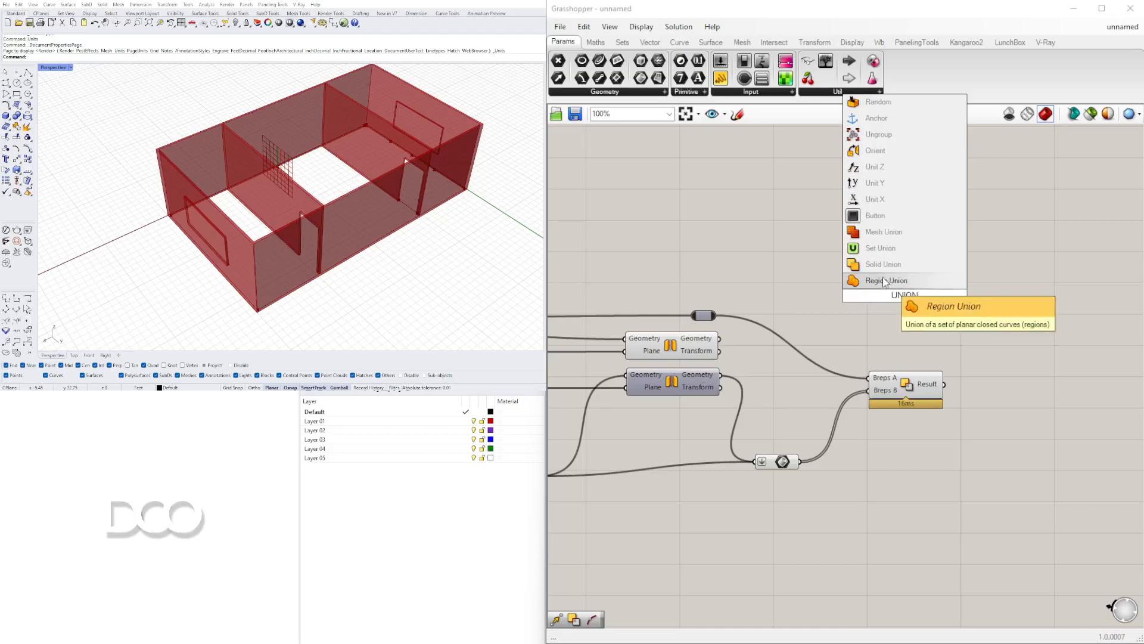
left_click(885, 280)
left_click_drag(907, 289, 1025, 347)
- Connect the mirrored and original partition walls to the Solid Union as additional Breps, and flatten that input
left_click(684, 349)
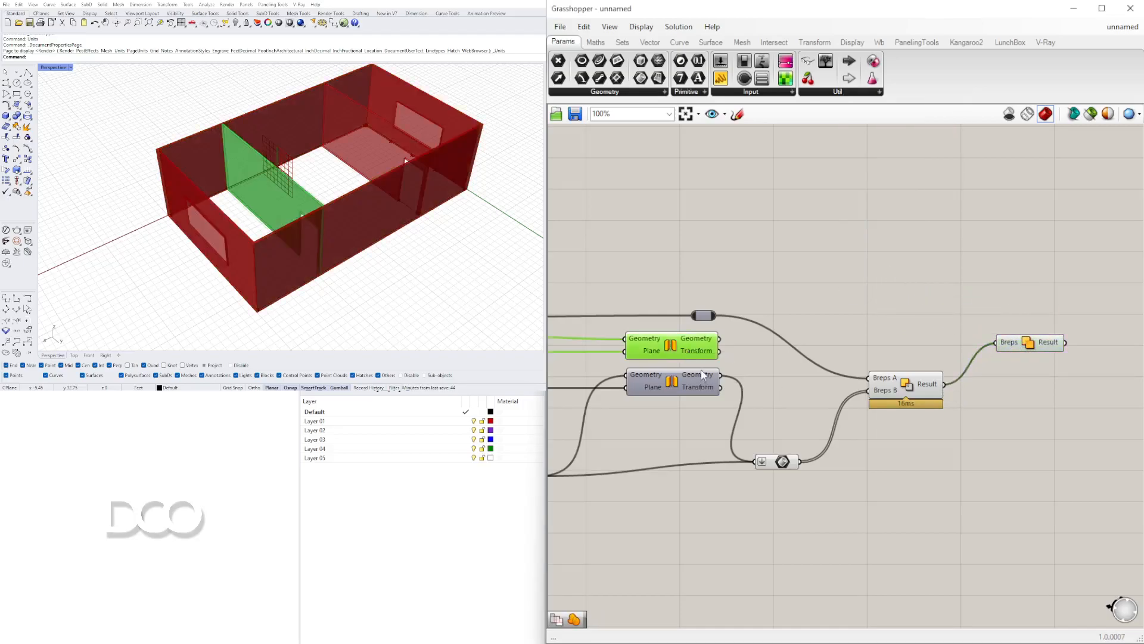
left_click_drag(726, 341, 1047, 289, "shift")
right_click(1009, 342)
left_click(1041, 440)
scroll(866, 256, "down", 5)
scroll(685, 291, "up", 4)
right_click_drag(560, 275, 682, 306)
left_click(725, 300)
scroll(665, 322, "down", 5)
left_click_drag(662, 309, 969, 310, "shift")
scroll(864, 318, "up", 5)
left_click(1007, 310)
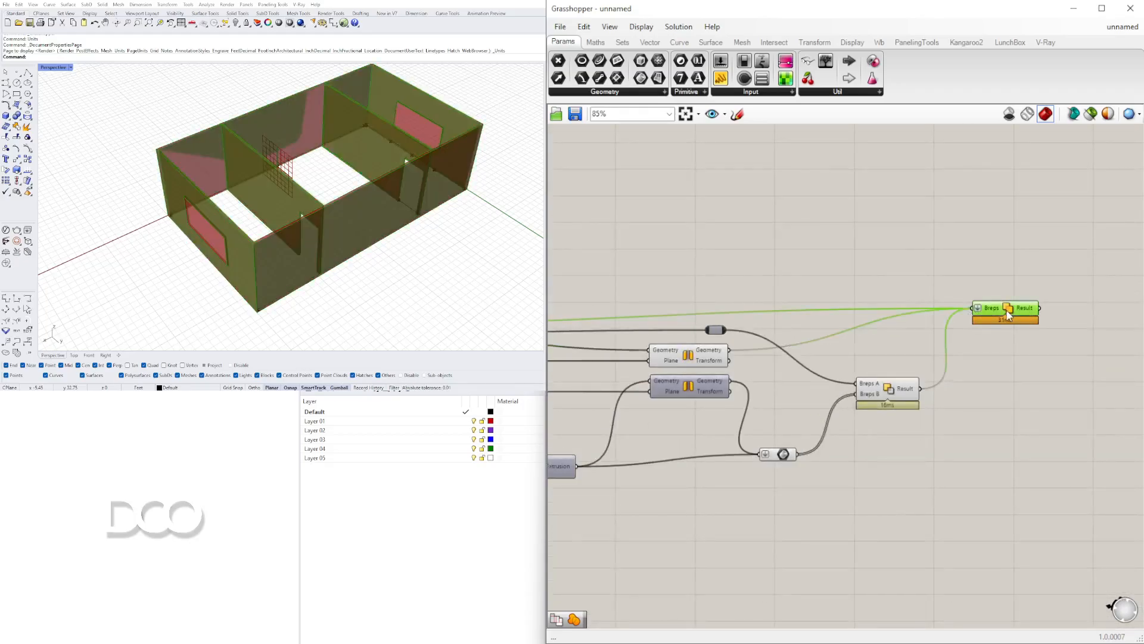
- Add a Brep parameter after the Solid Union and connect the merged wall result to it
right_click_drag(1063, 317, 947, 320)
left_click(964, 314)
double_click(963, 310)
type("BREP")
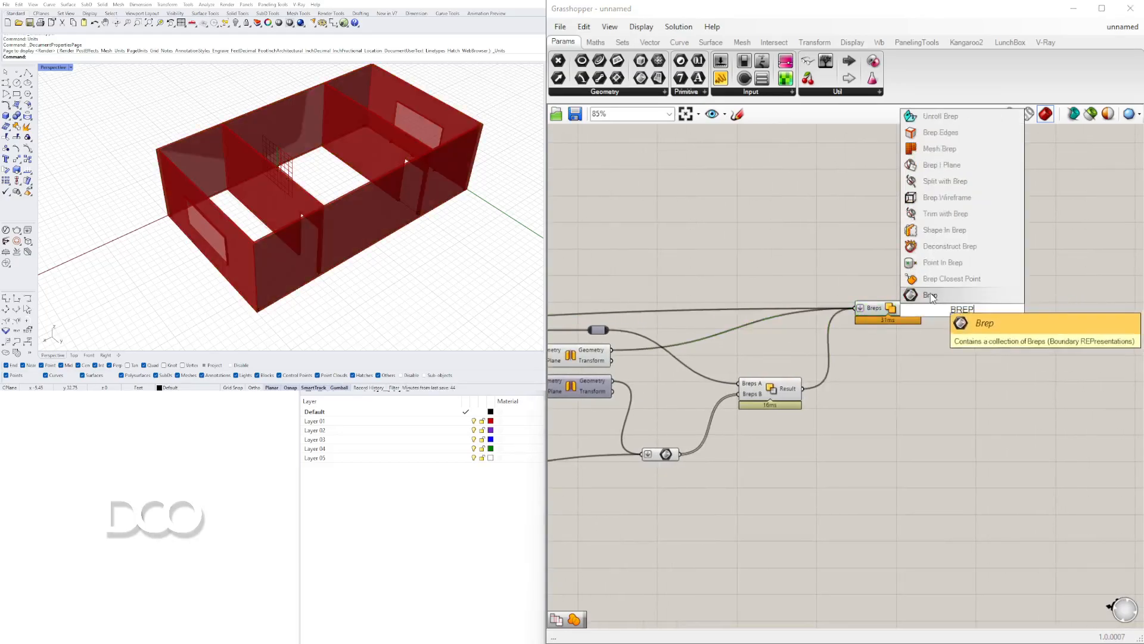
left_click(961, 294)
left_click_drag(938, 312, 988, 314)
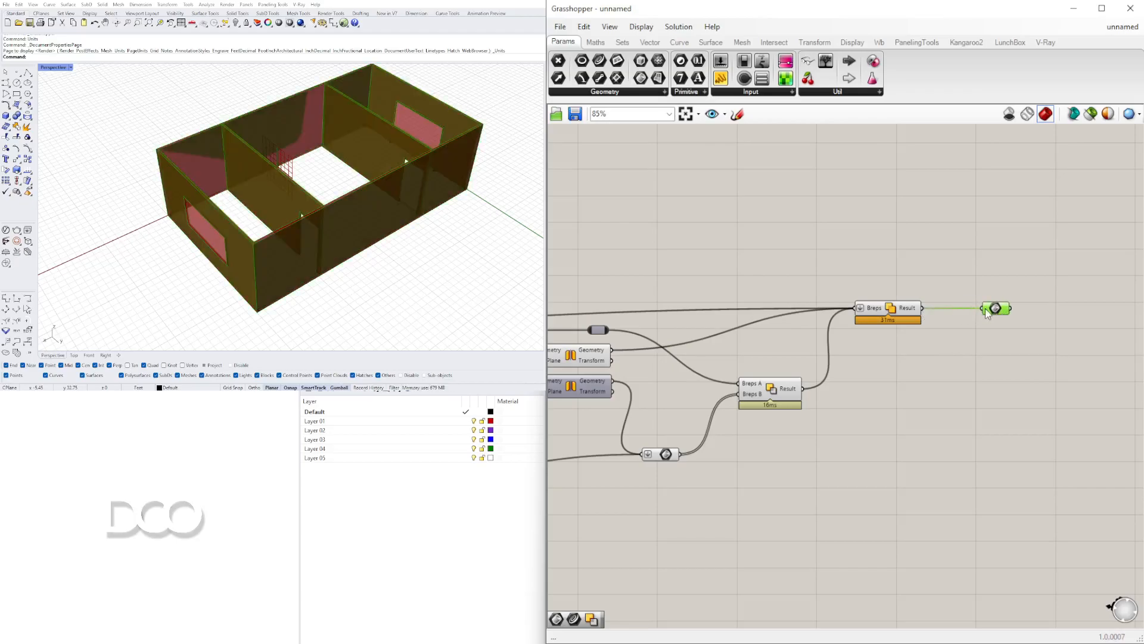
- Turn off the preview of the Solid Union, Solid Difference and Mirror components feeding the merged-wall Brep parameter
mouse_move(999, 314)
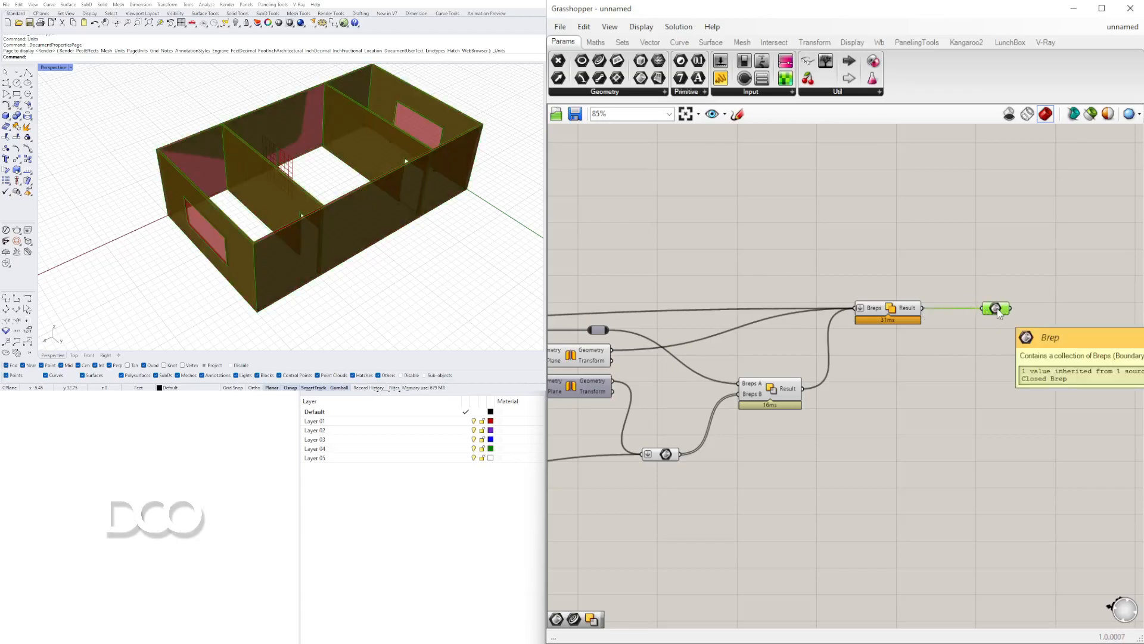
scroll(891, 379, "down", 3)
right_click_drag(883, 399, 964, 401)
left_click(978, 455)
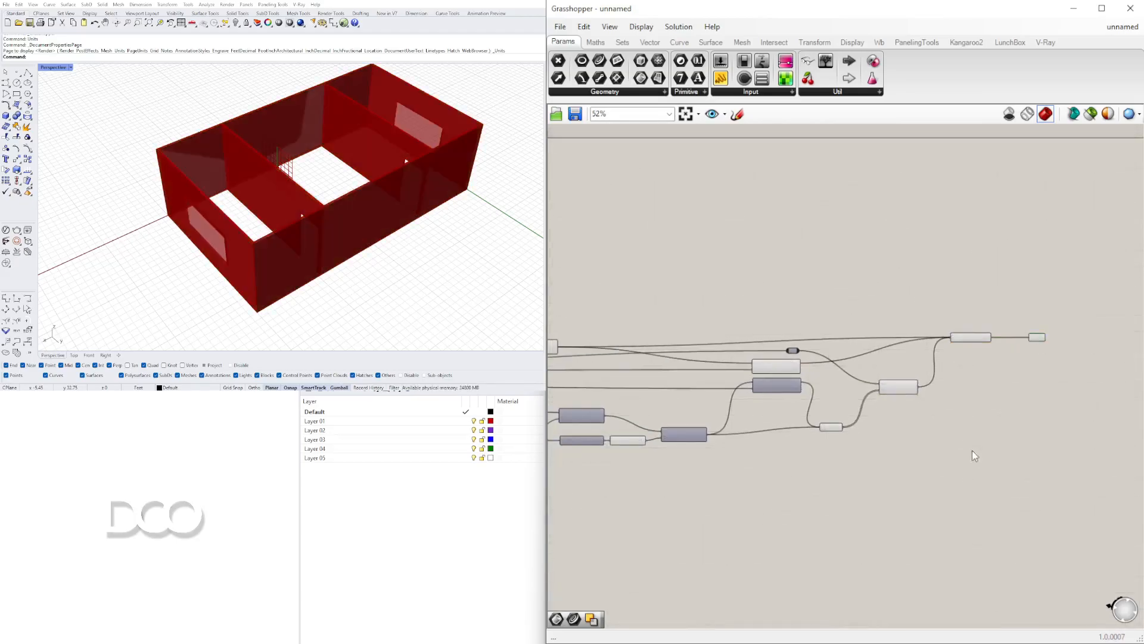
scroll(941, 411, "up", 3)
left_click(1010, 316)
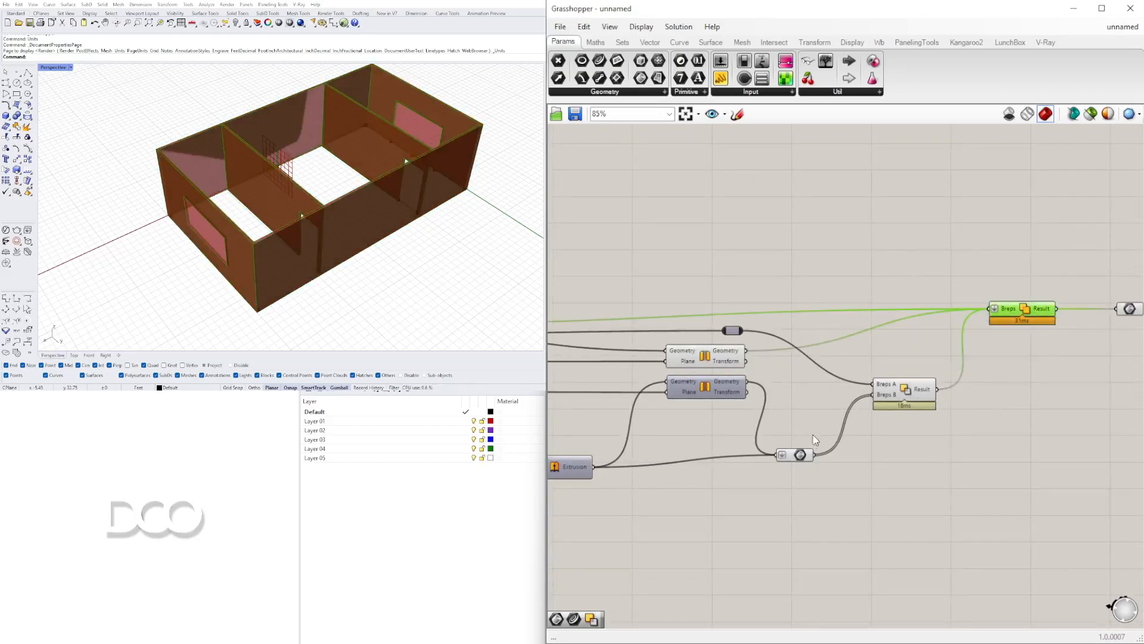
left_click_drag(974, 401, 697, 329, "shift")
middle_click(746, 291)
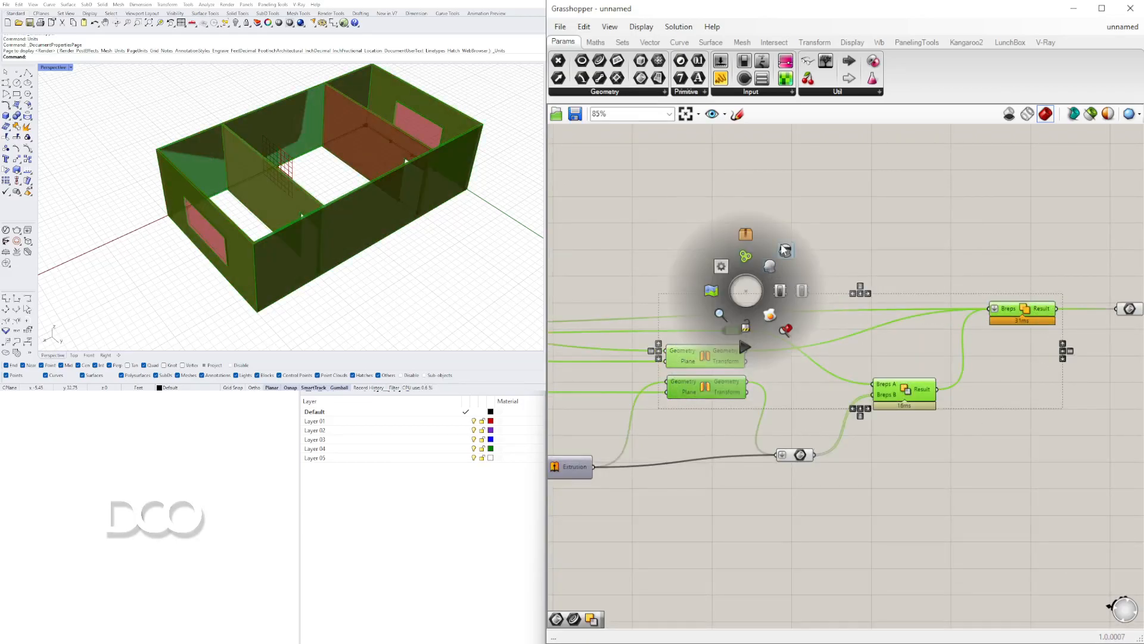
left_click(780, 248)
left_click(957, 258)
- Duplicate the final Brep parameter below the original and connect the collected window extrusions to the copy
right_click_drag(1103, 309, 971, 273)
left_click_drag(994, 274, 989, 424, "alt")
left_click(745, 424)
left_click_drag(680, 420, 997, 308)
left_click(992, 424)
- Turn on the preview of the door-opening Extrusion that feeds the partition's Solid Difference, and shift the component slightly
scroll(924, 355, "down", 2)
right_click_drag(856, 385, 1076, 348)
scroll(738, 358, "up", 2)
right_click_drag(664, 360, 930, 359)
right_click_drag(817, 304, 938, 300)
left_click(951, 233)
right_click_drag(951, 237, 948, 389)
left_click(858, 351)
right_click(856, 353)
left_click(882, 375)
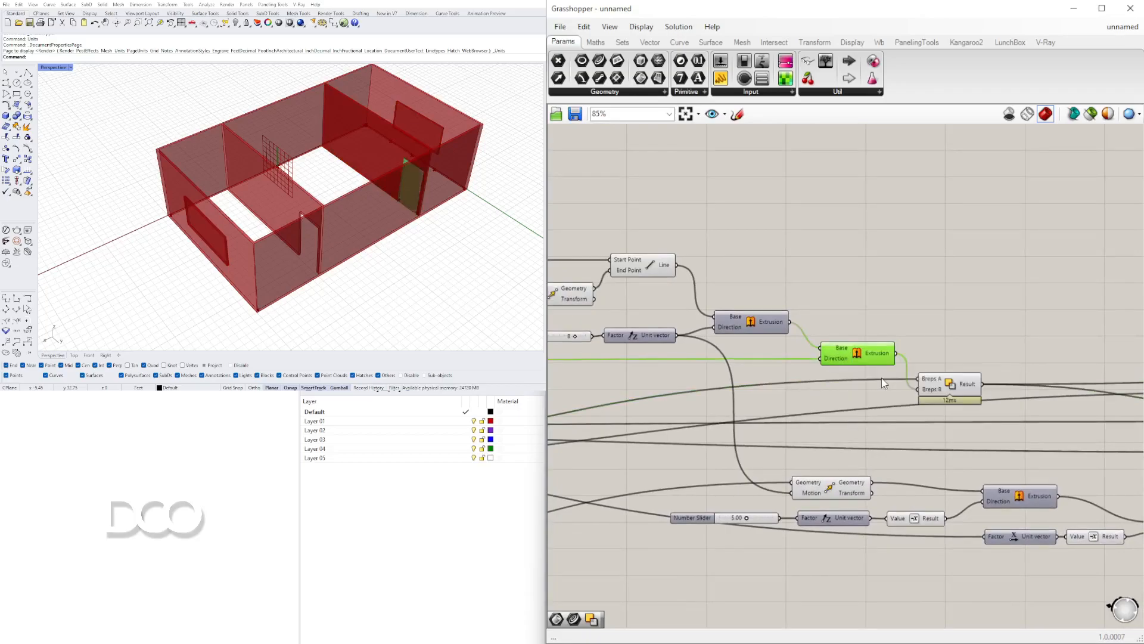
left_click_drag(878, 365, 870, 356)
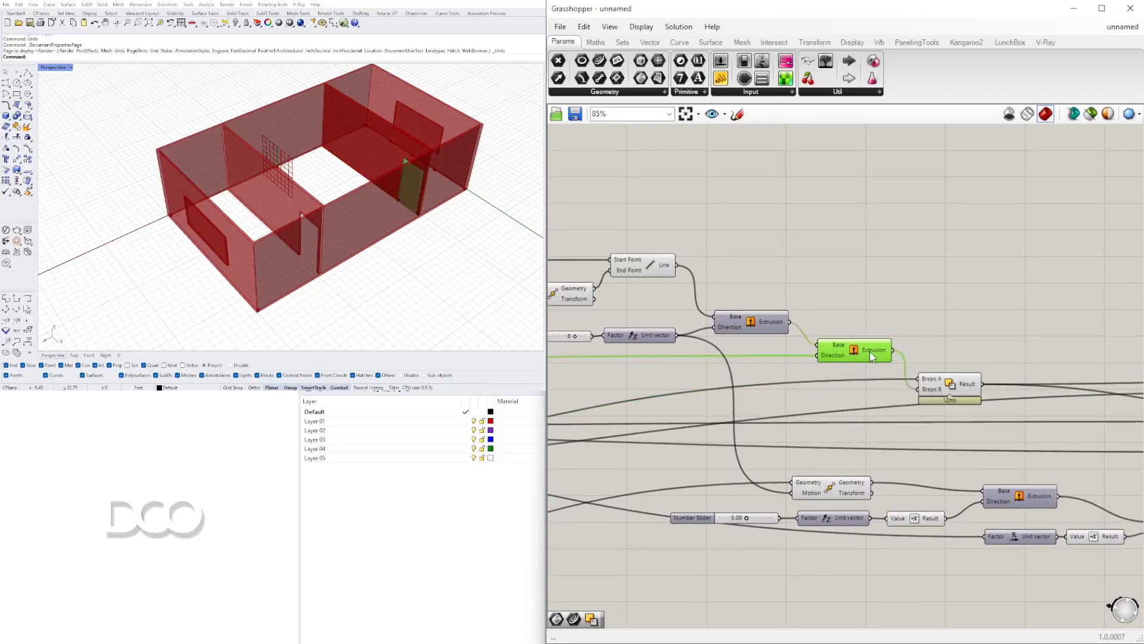
- Duplicate the partition's Mirror component above the original, connect the door extrusion to its Geometry input, and turn on its preview
scroll(870, 351, "down", 3)
right_click_drag(936, 346, 906, 319)
scroll(907, 319, "up", 3)
double_click(918, 311)
right_click_drag(995, 283, 842, 277)
scroll(965, 353, "down", 2)
right_click_drag(982, 357, 955, 360)
left_click_drag(1018, 380, 1015, 329, "alt")
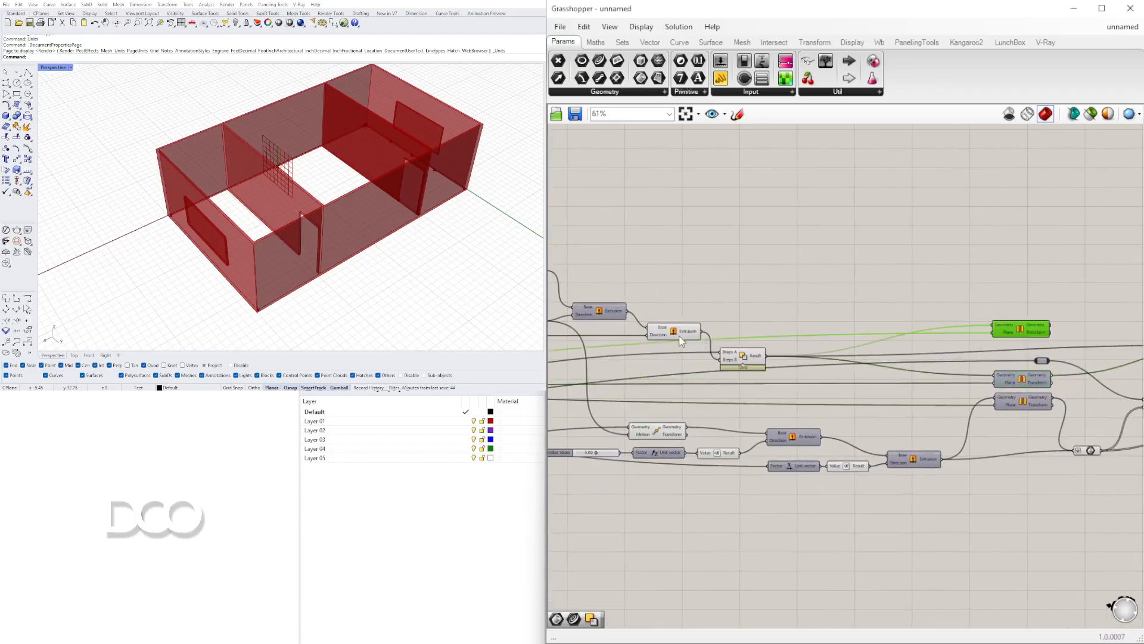
left_click_drag(865, 331, 992, 326)
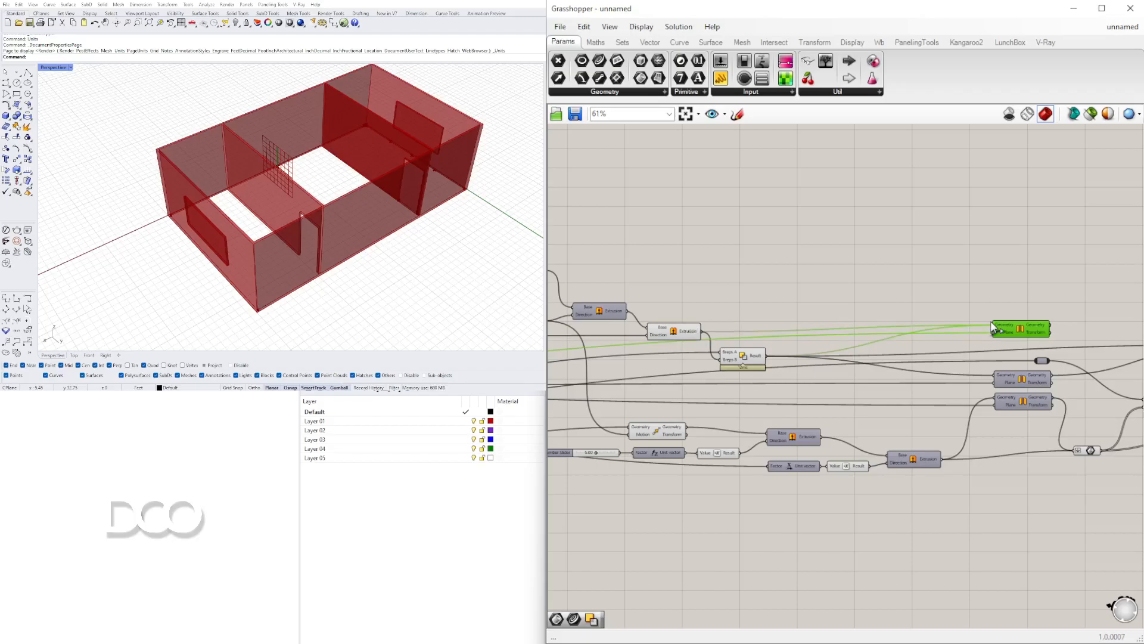
right_click(1018, 327)
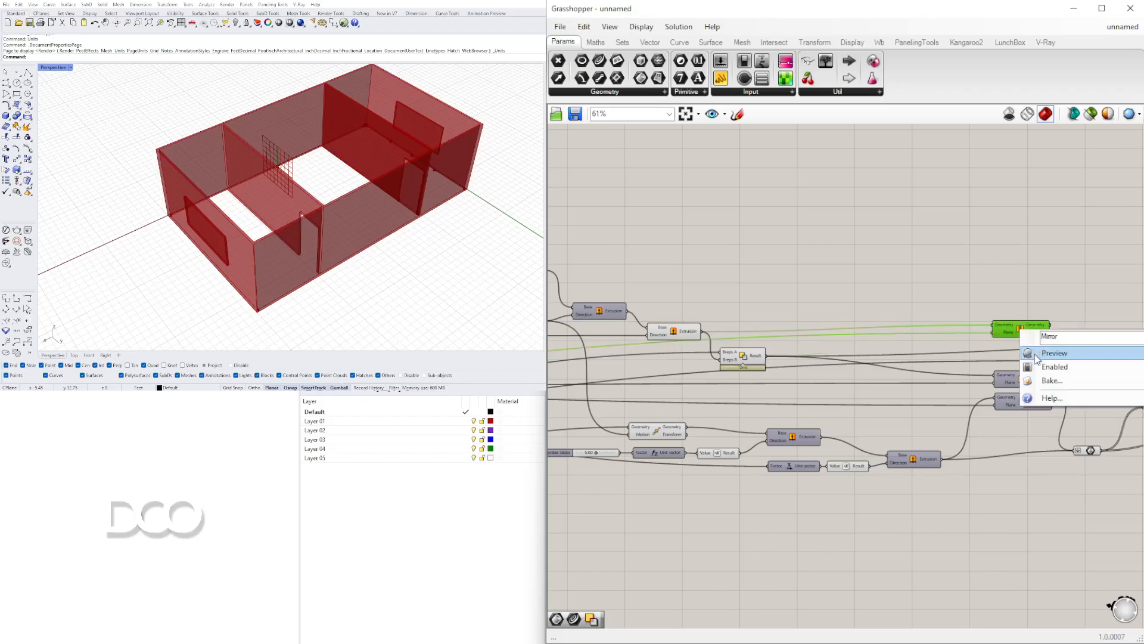
left_click(372, 218)
right_click_drag(274, 227, 303, 246)
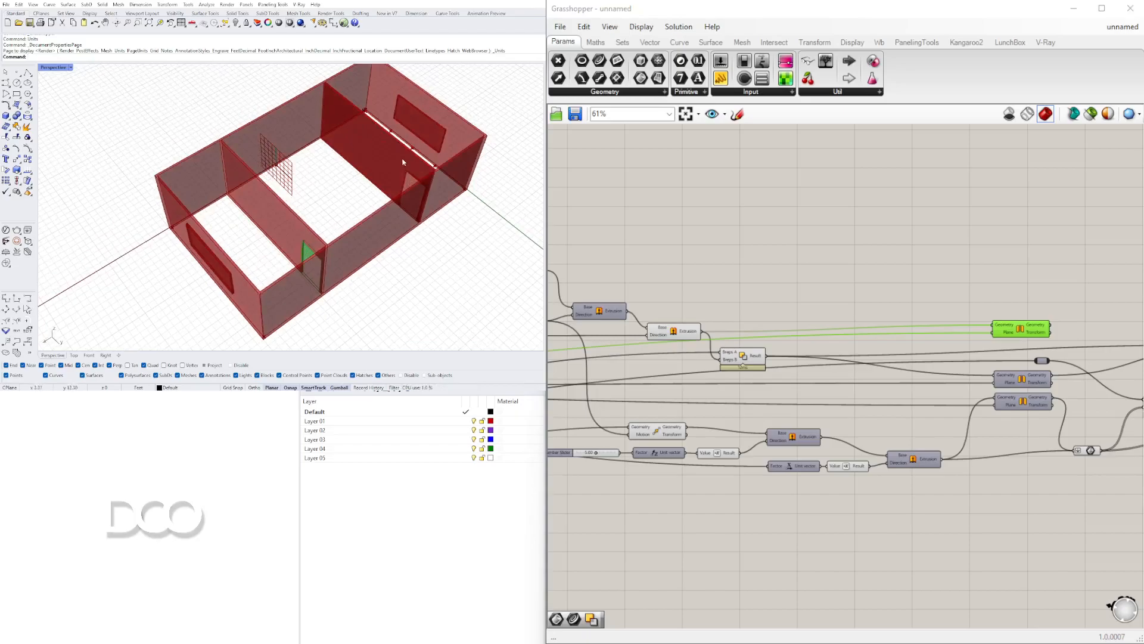
- Add a Brep parameter beyond the new Mirror and connect both the original and mirrored door extrusions to it
left_click(677, 333, "shift")
right_click_drag(876, 270, 769, 262)
double_click(974, 299)
type("BRE")
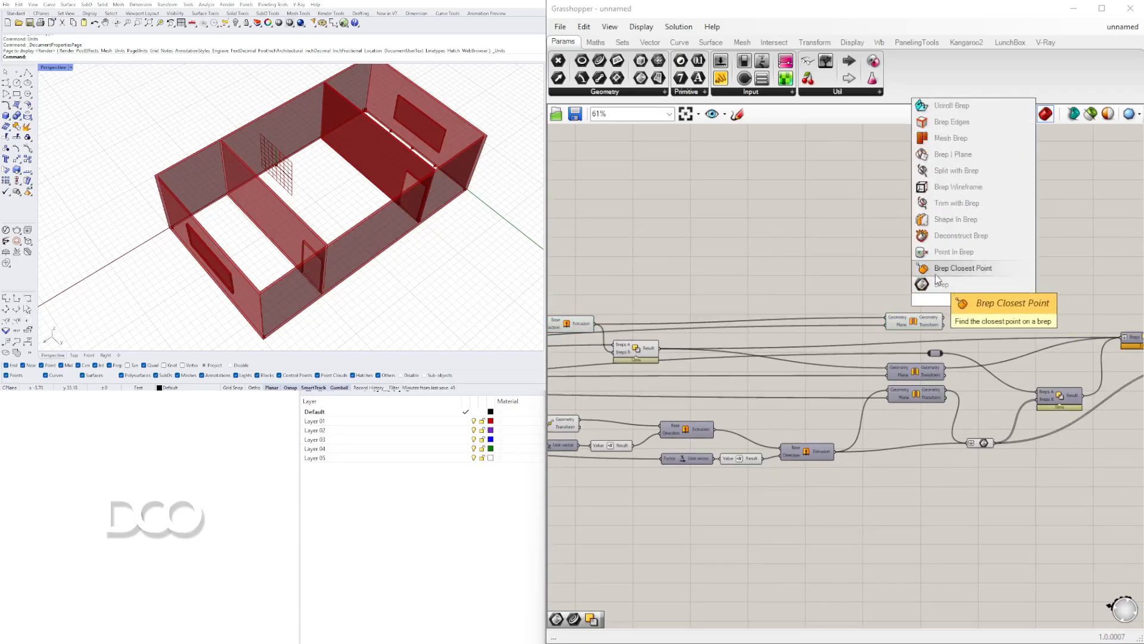
left_click(938, 267)
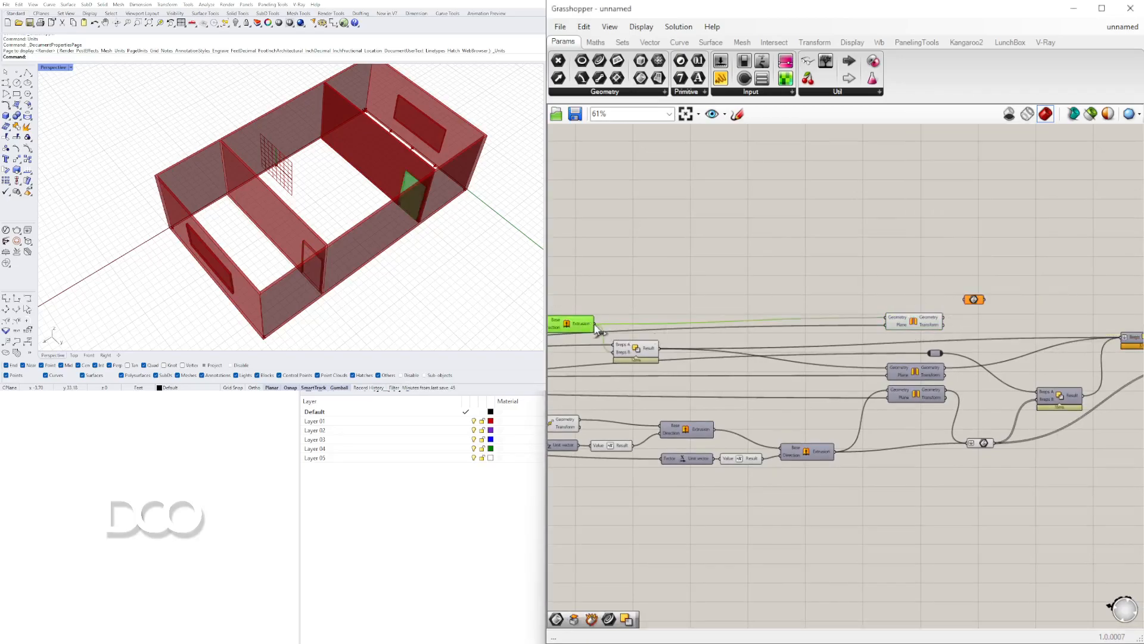
left_click_drag(974, 300, 887, 327)
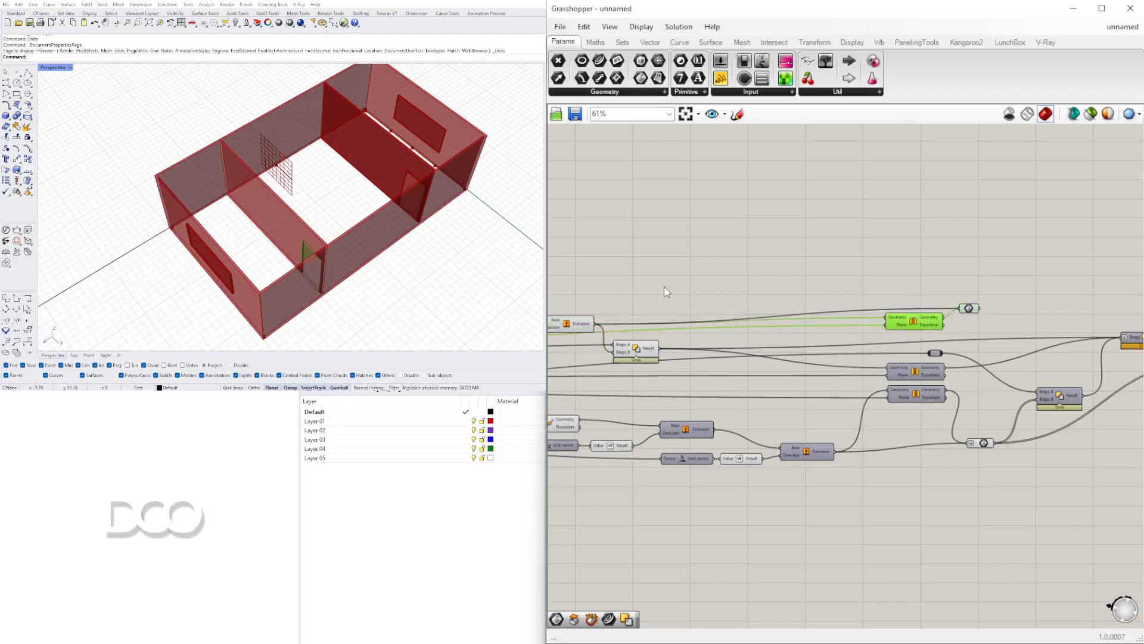
- Turn off the preview of the door extrusion, its Mirror component and the partition's Solid Difference
left_click_drag(641, 332, 615, 356, "shift")
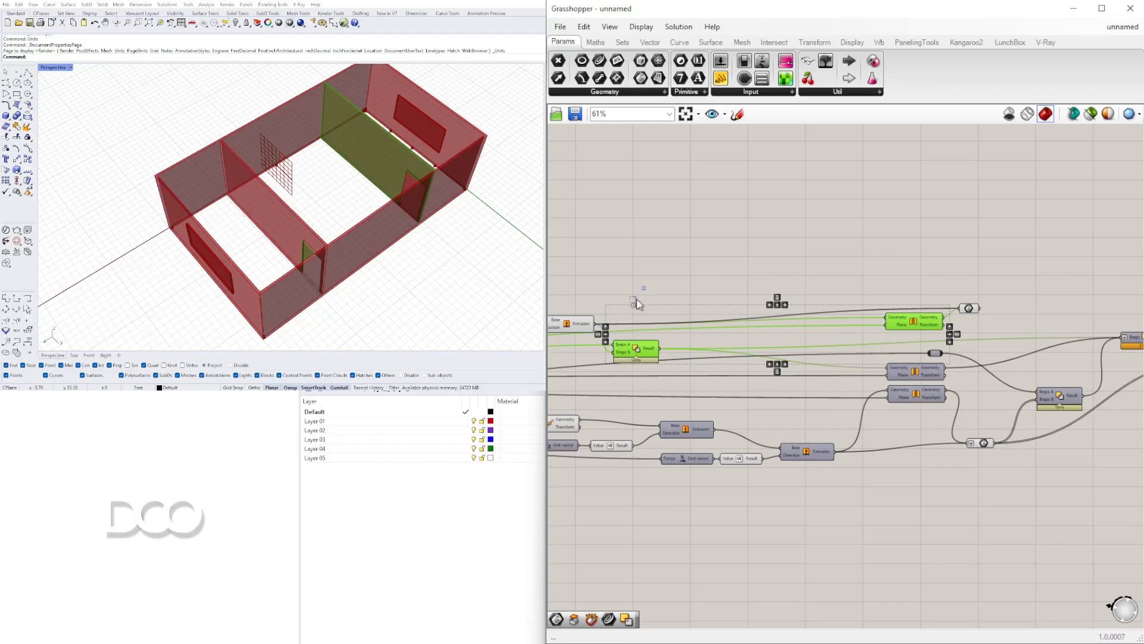
left_click_drag(644, 292, 579, 338, "shift")
middle_click(630, 279)
left_click(670, 237)
left_click(705, 294)
- Turn off the preview of the group of components that build the door openings and window profiles
right_click_drag(749, 350, 978, 292)
scroll(948, 446, "down", 1)
left_click_drag(983, 481, 656, 256)
middle_click(690, 241)
left_click(733, 213)
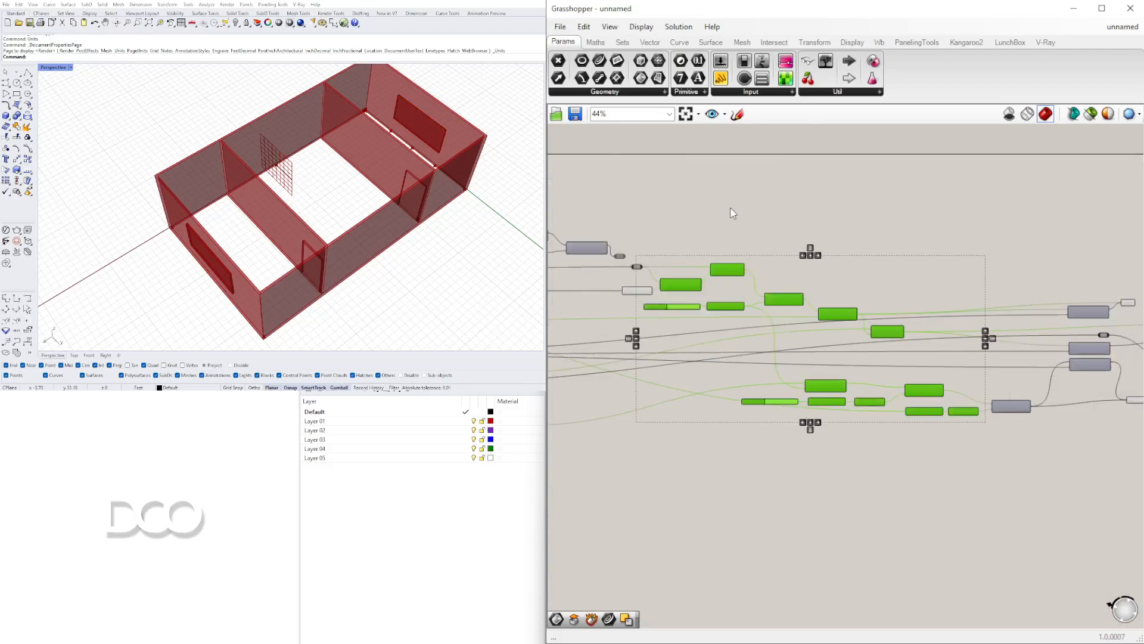
- Turn off the preview of the preceding Move, Line and relay components that position the door opening
right_click_drag(733, 213, 960, 308)
scroll(960, 309, "down", 1)
left_click_drag(974, 452, 818, 251)
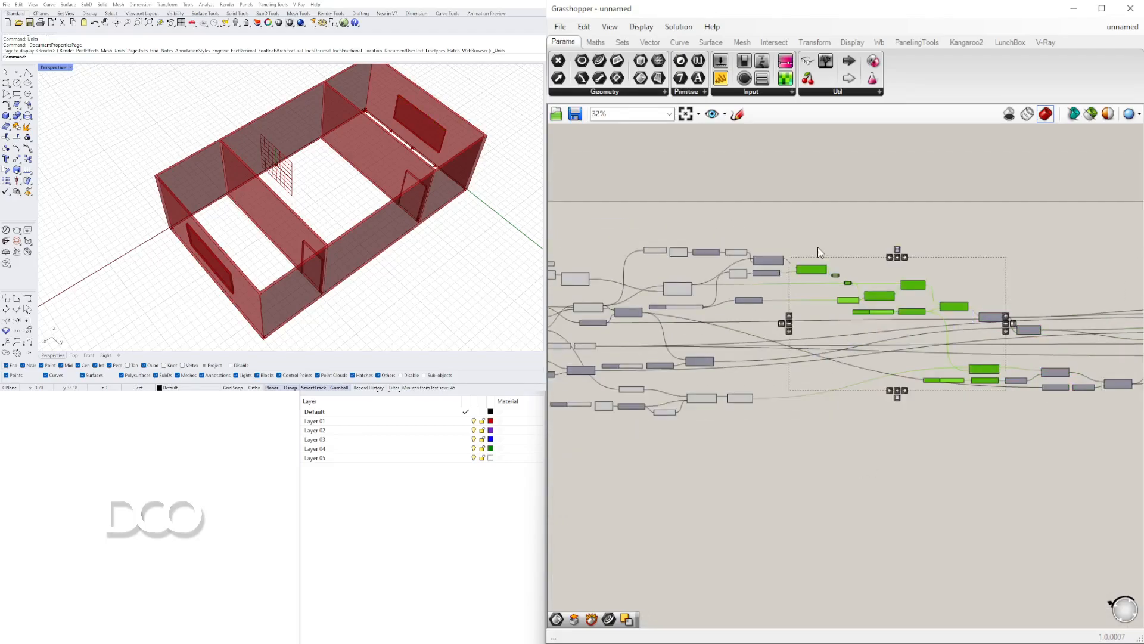
scroll(820, 252, "up", 2)
middle_click(820, 251)
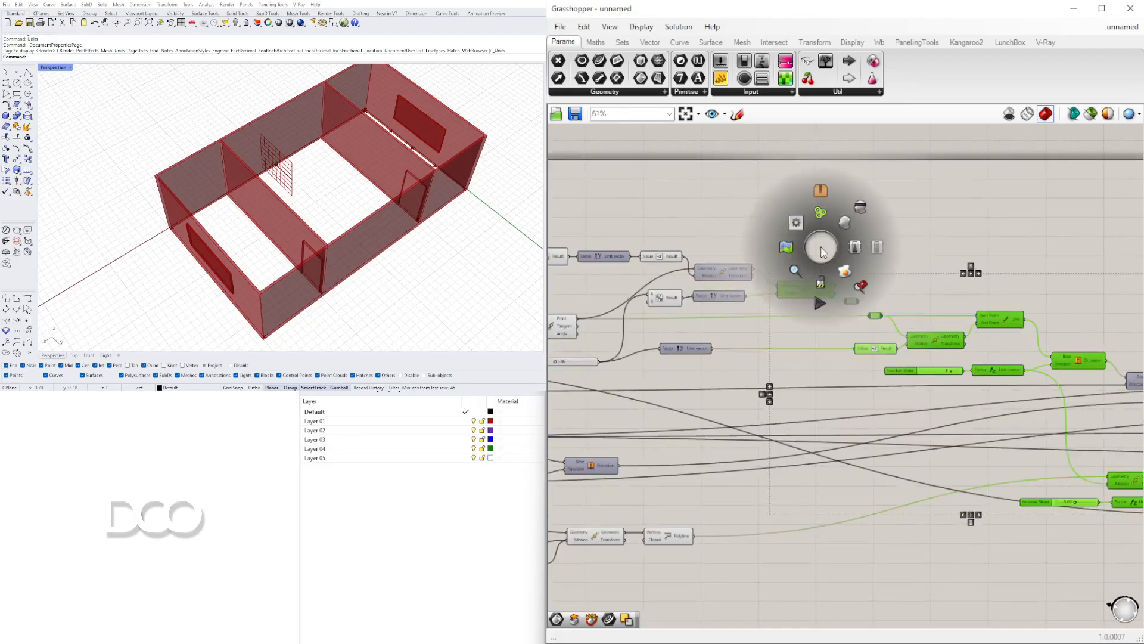
left_click(861, 206)
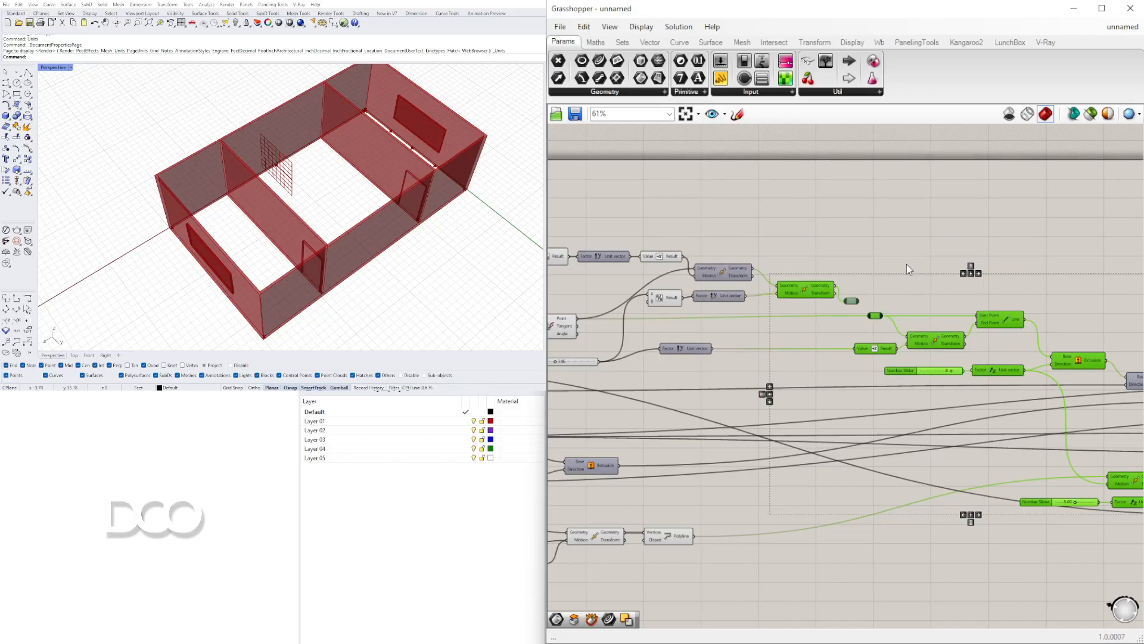
- Examine the model from a lower angle and check which geometry the upstream base components highlight
scroll(960, 237, "down", 4)
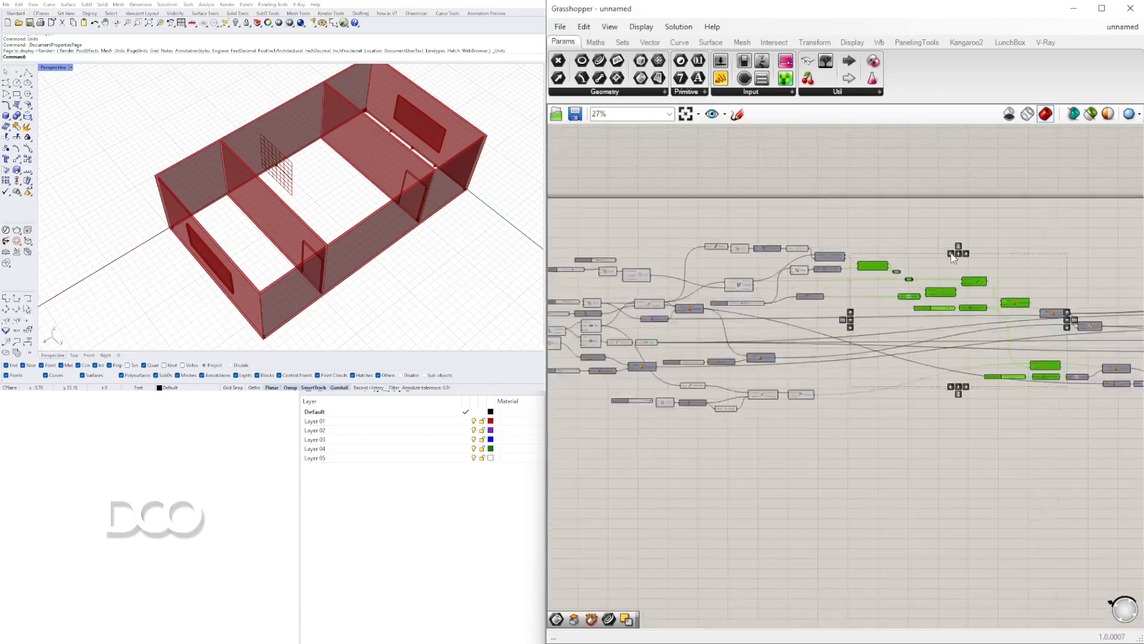
right_click_drag(340, 194, 405, 131)
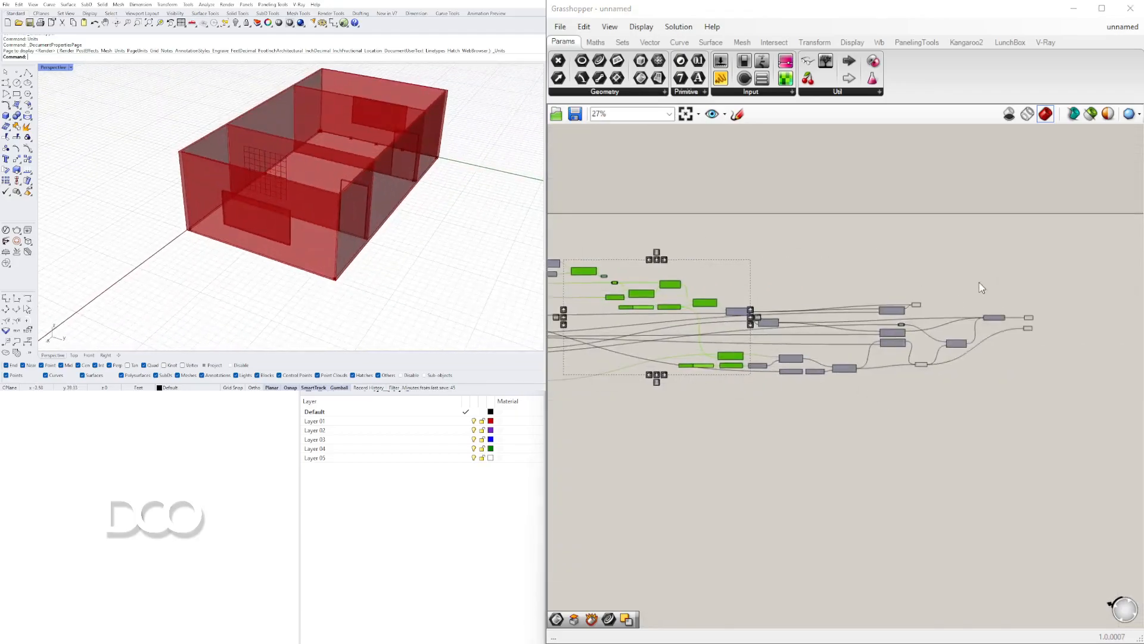
scroll(1005, 323, "up", 3)
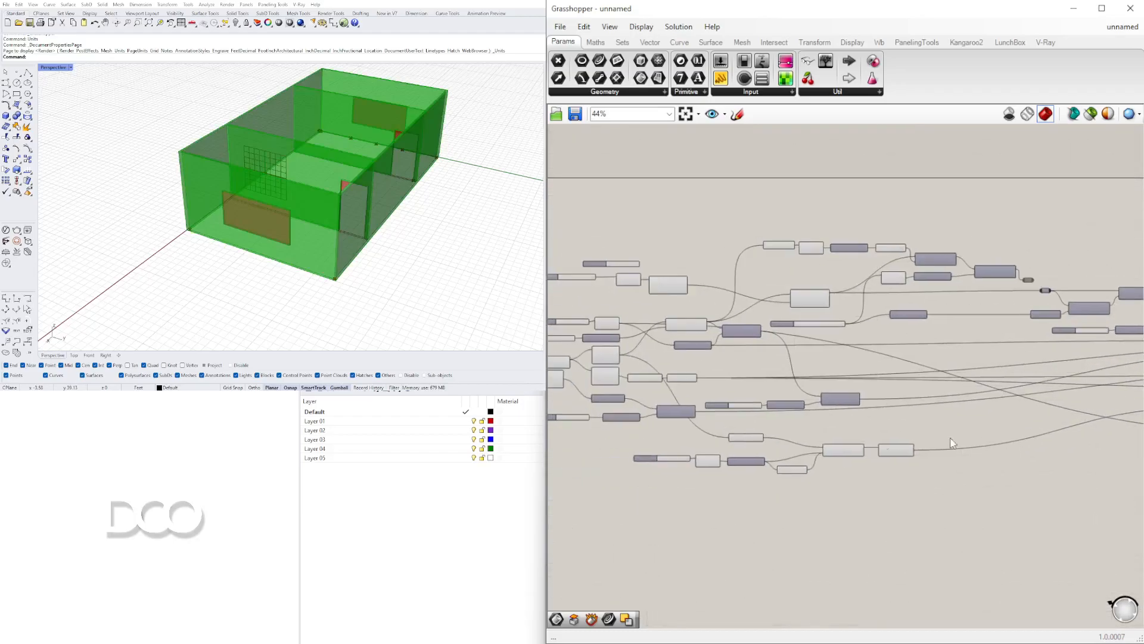
left_click_drag(963, 510, 763, 435)
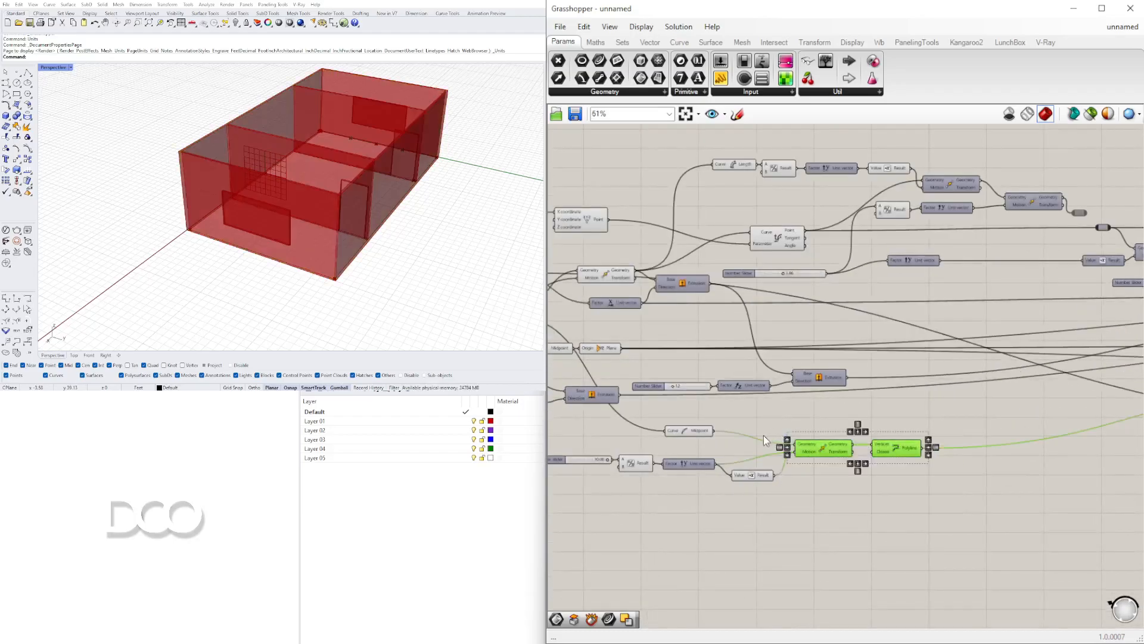
scroll(886, 435, "down", 2)
right_click_drag(922, 428, 1039, 437)
left_click_drag(934, 531, 633, 270)
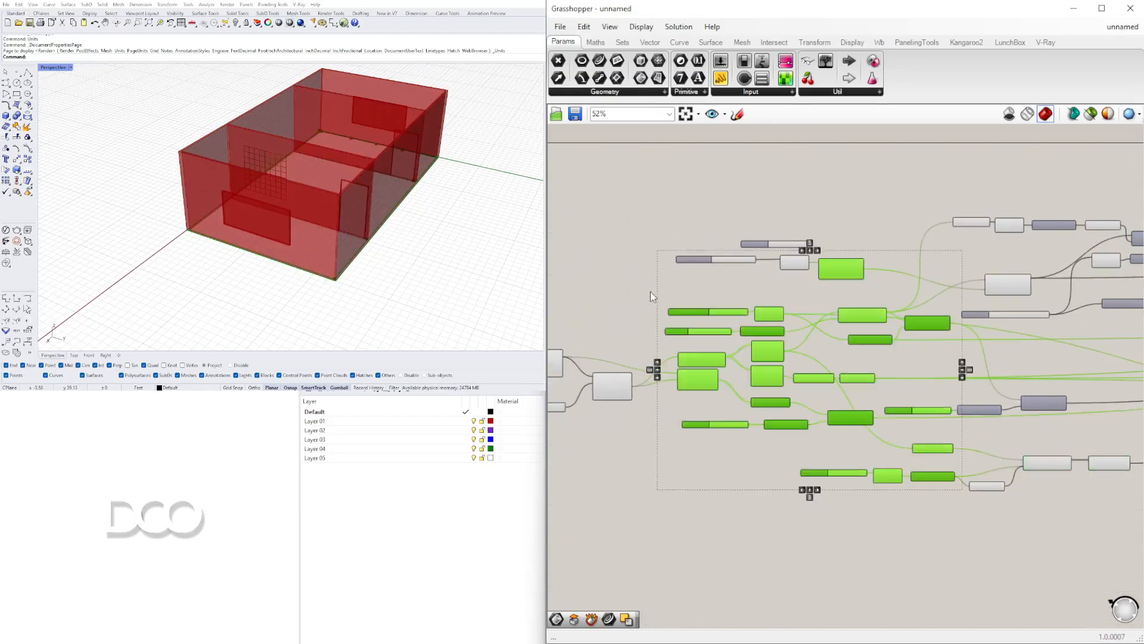
scroll(741, 295, "down", 3)
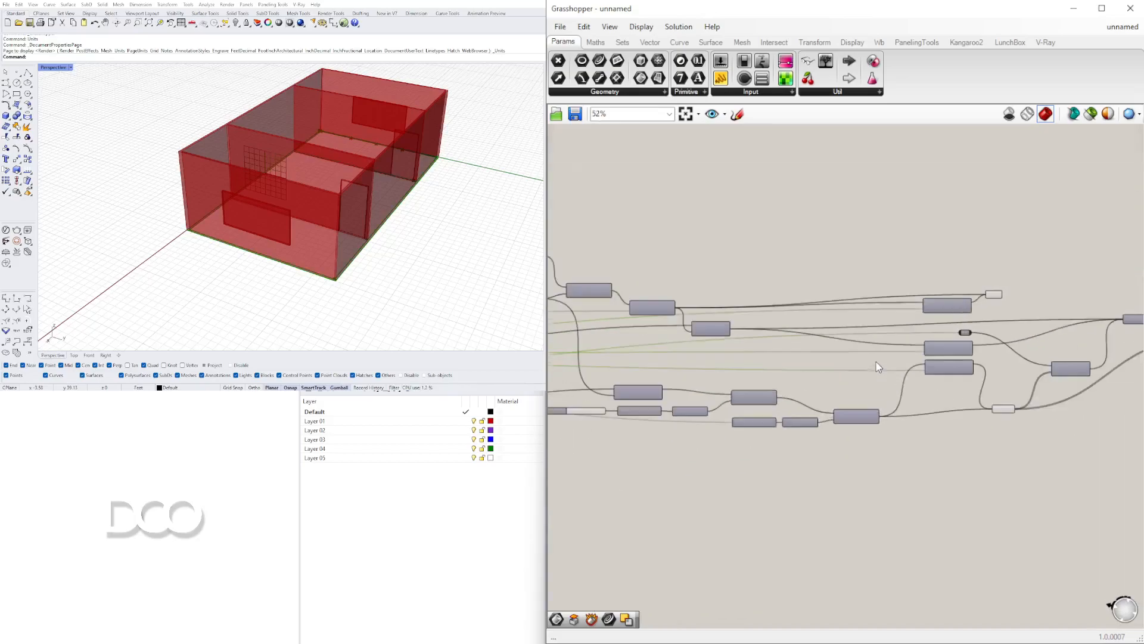
scroll(948, 417, "up", 3)
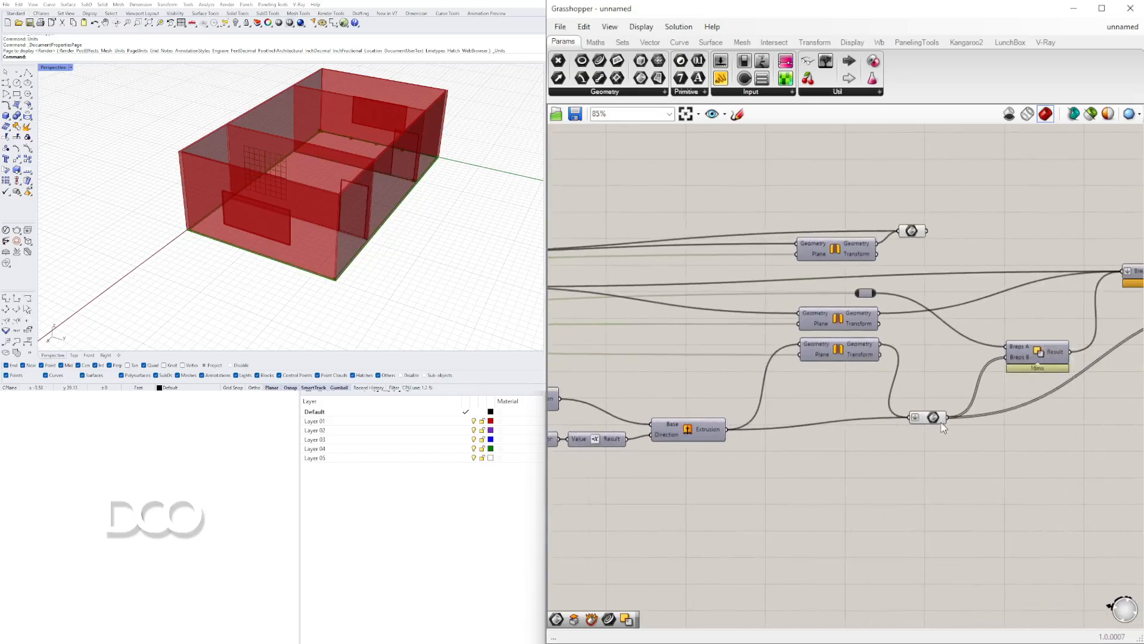
- Move the window Brep parameter aside, turn off its preview, and align the final window Brep parameter on the same row
left_click(952, 423)
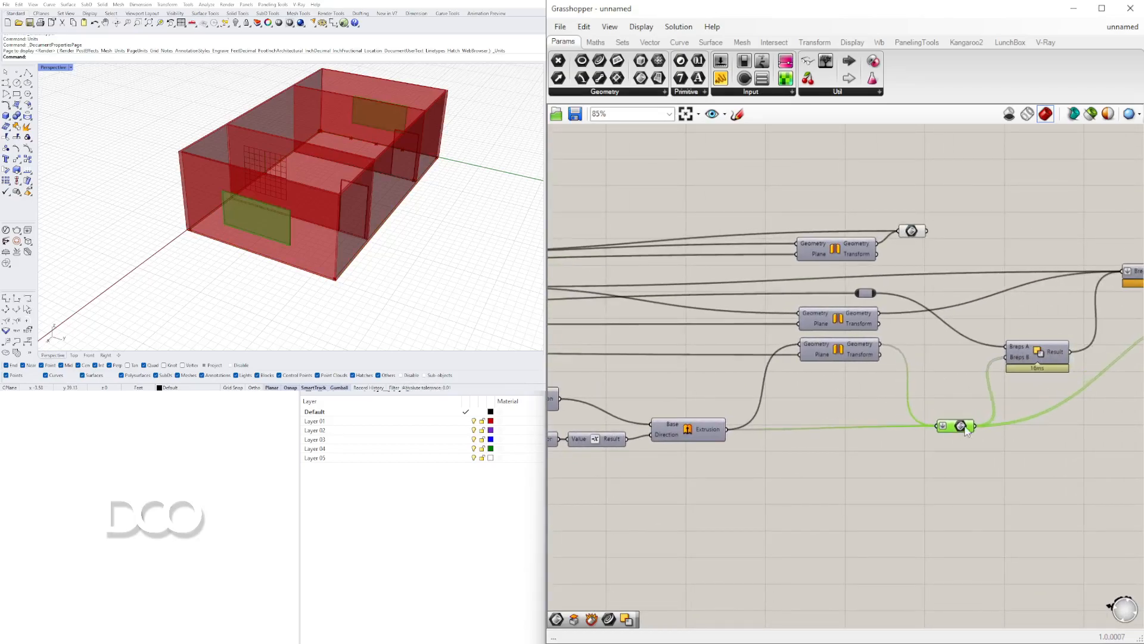
right_click_drag(1004, 430, 714, 422)
left_click_drag(708, 447, 639, 399)
scroll(643, 393, "up", 1)
middle_click(644, 393)
left_click(671, 369)
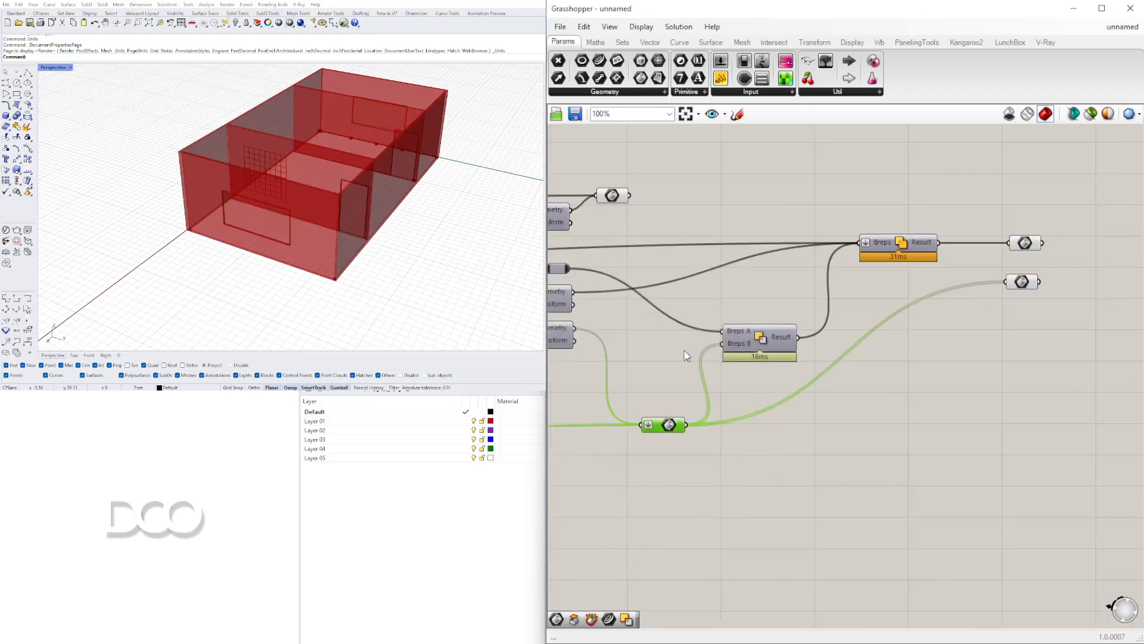
left_click(992, 367)
left_click_drag(1022, 282, 1025, 425)
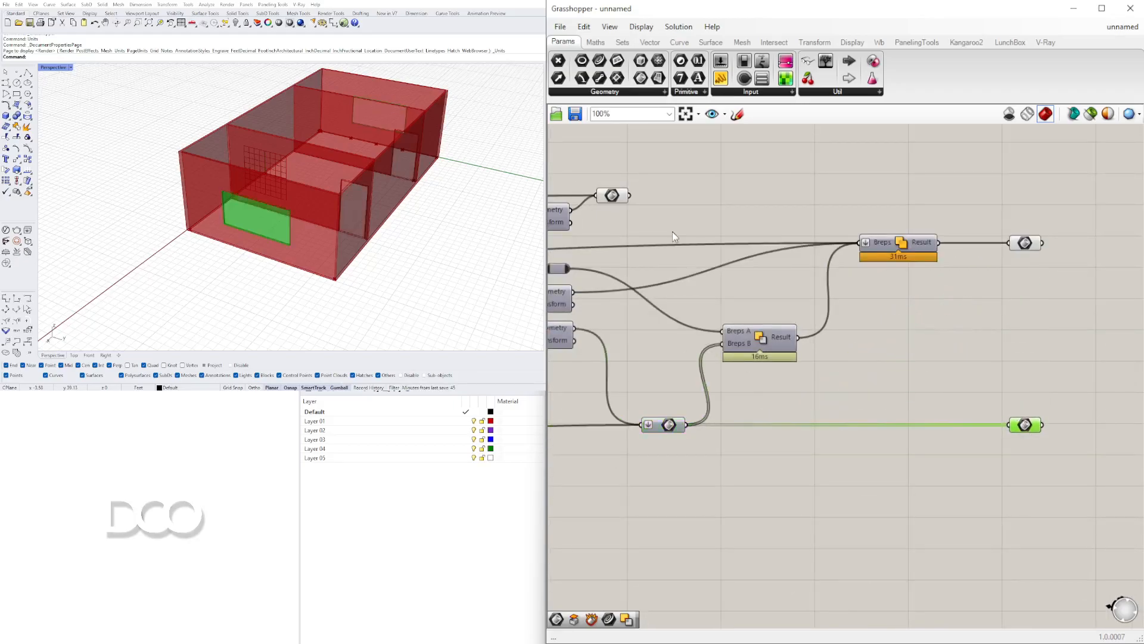
- Try to add a relay and another Brep parameter after the doors' Brep parameter
left_click(612, 196)
right_click_drag(612, 198, 812, 307)
scroll(856, 298, "up", 3)
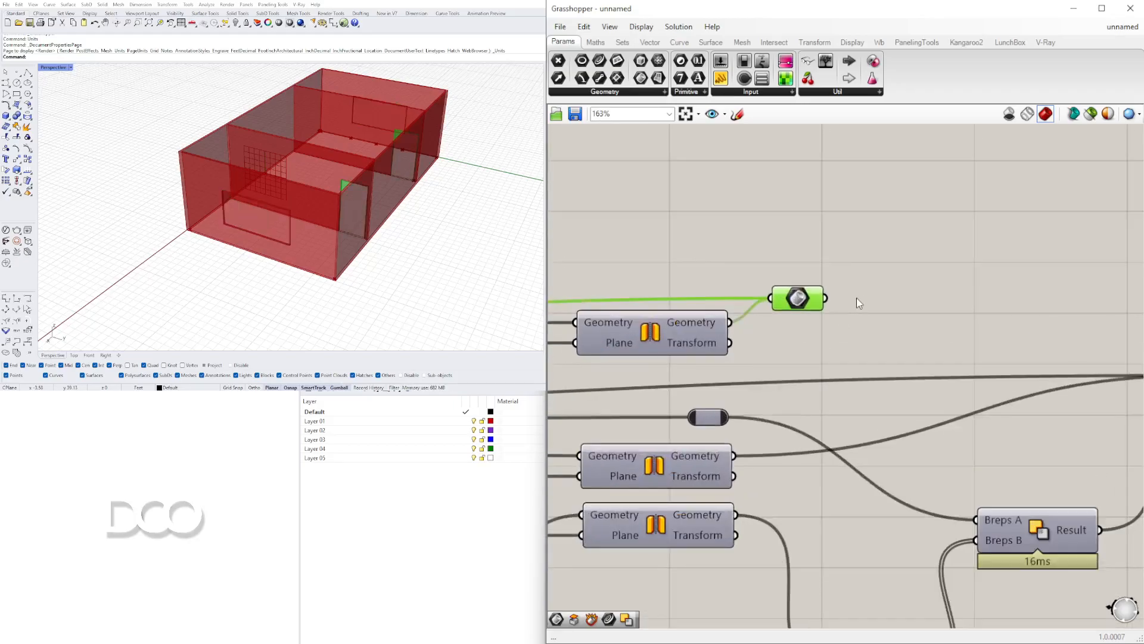
double_click(878, 297)
left_click(841, 323)
double_click(831, 303)
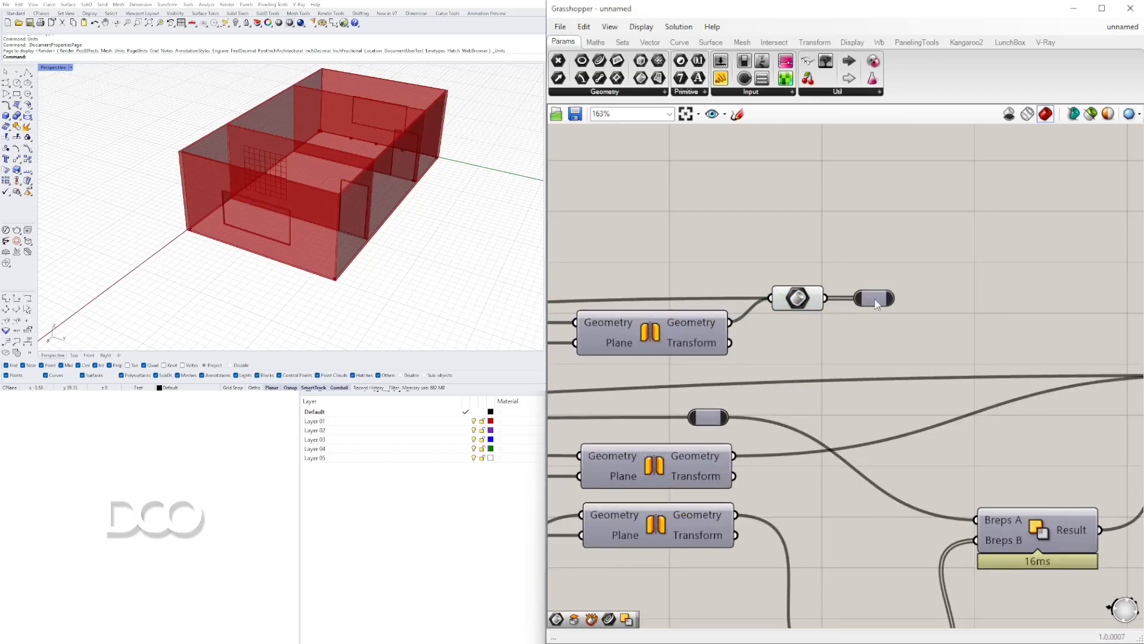
double_click(982, 309)
type("BRE")
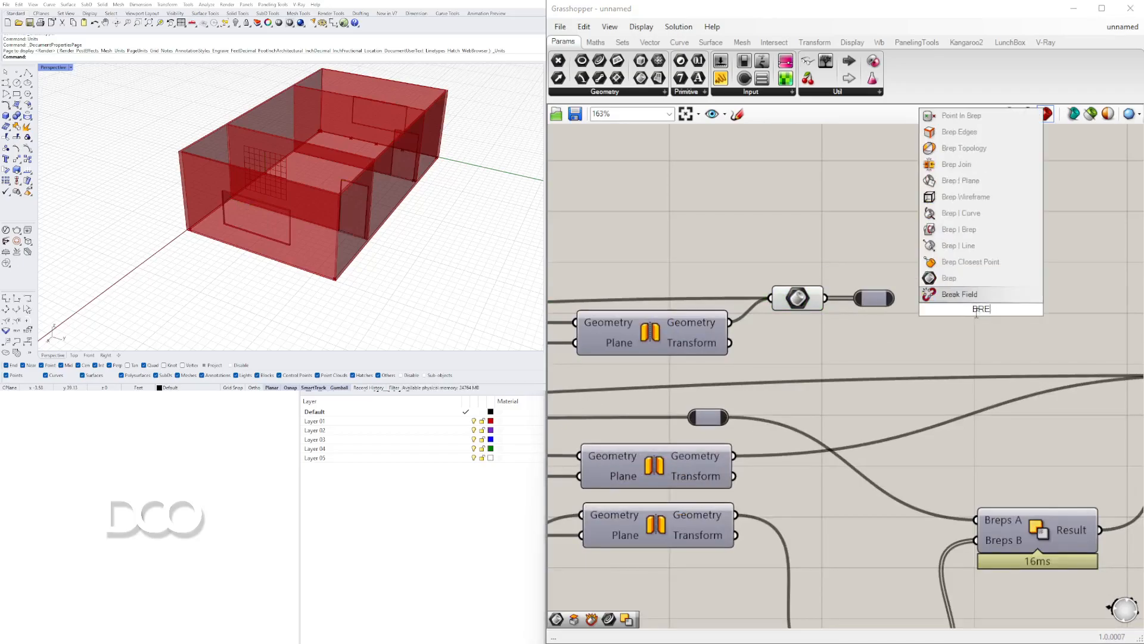
left_click(879, 324)
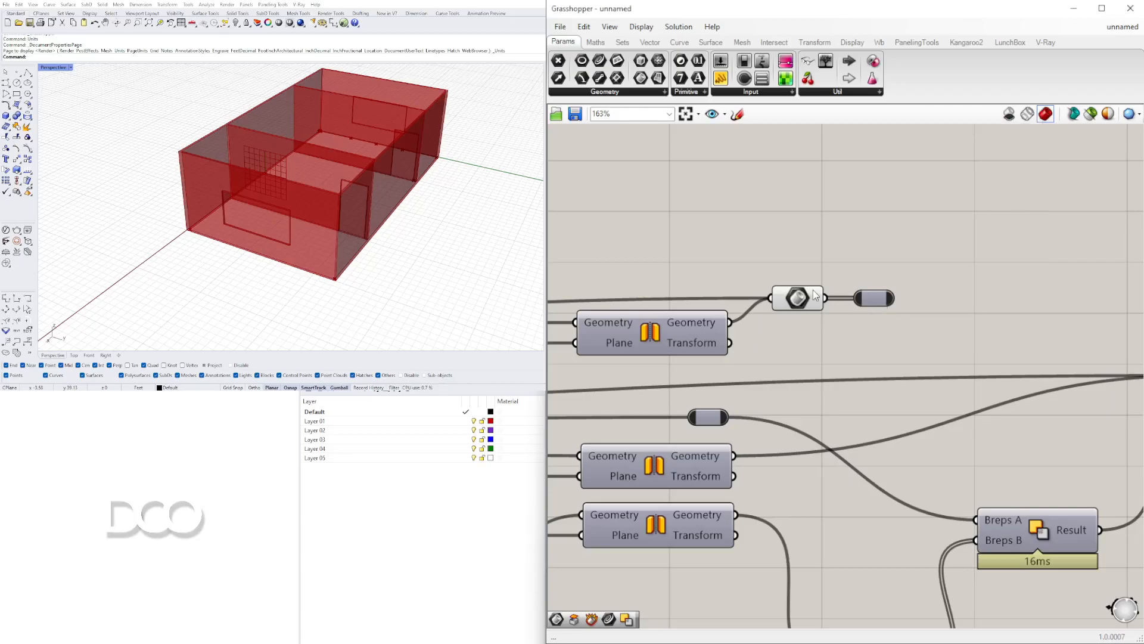
- Remove the trailing relay after the doors' Brep parameter and route the mirrored door geometry through a relay into that Brep
left_click_drag(954, 327, 894, 295)
left_click(920, 280)
left_click(896, 293)
left_click(961, 298)
key("Delete")
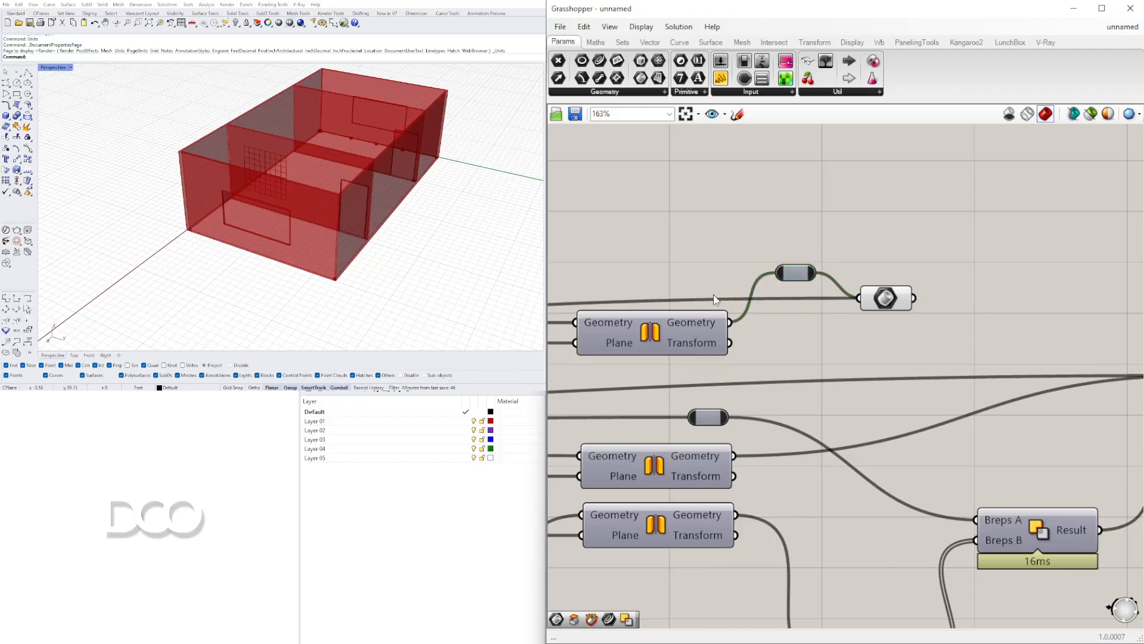
- Add a relay on the unmirrored door wire, connect it alongside the mirrored geometry into the final relay, and shift the Brep parameter along
left_click_drag(721, 305, 694, 273)
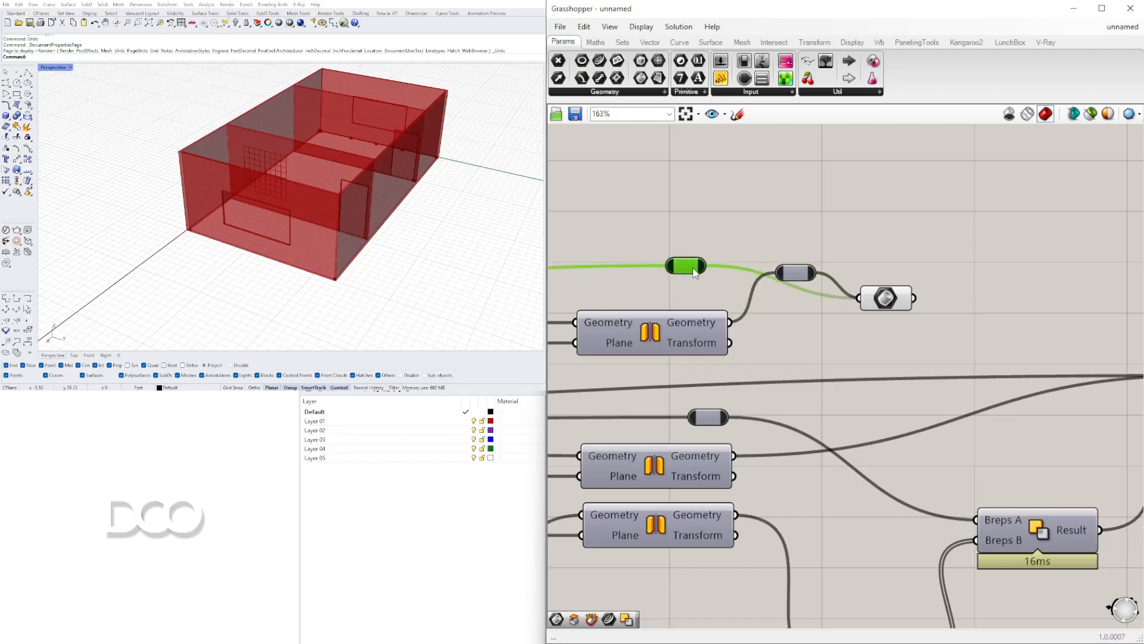
left_click_drag(767, 264, 776, 272)
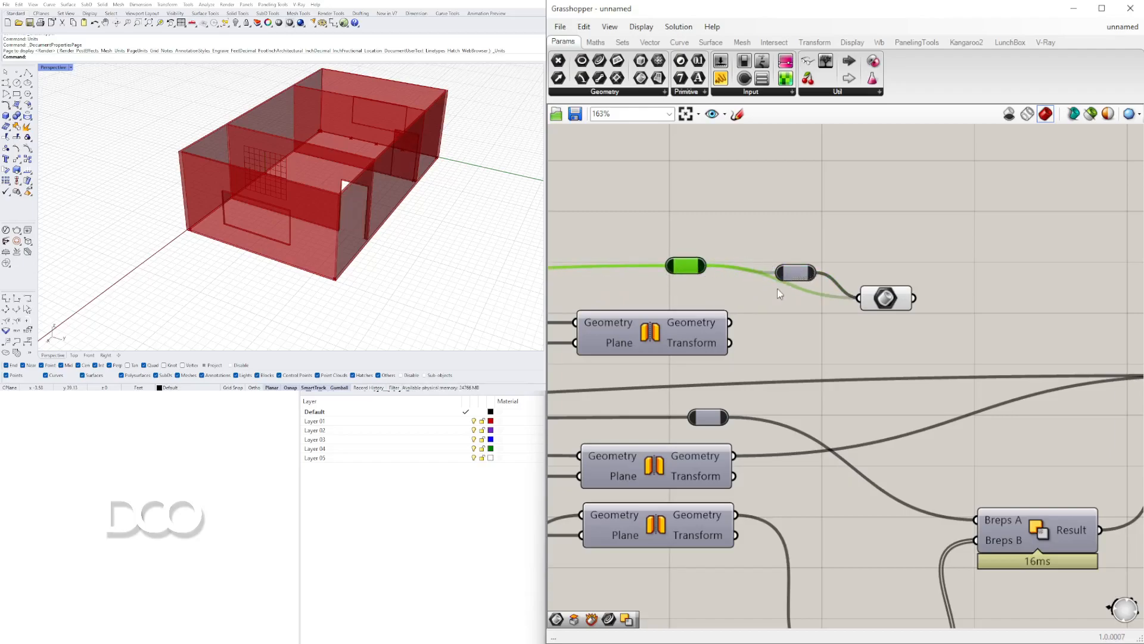
key("ctrl+z")
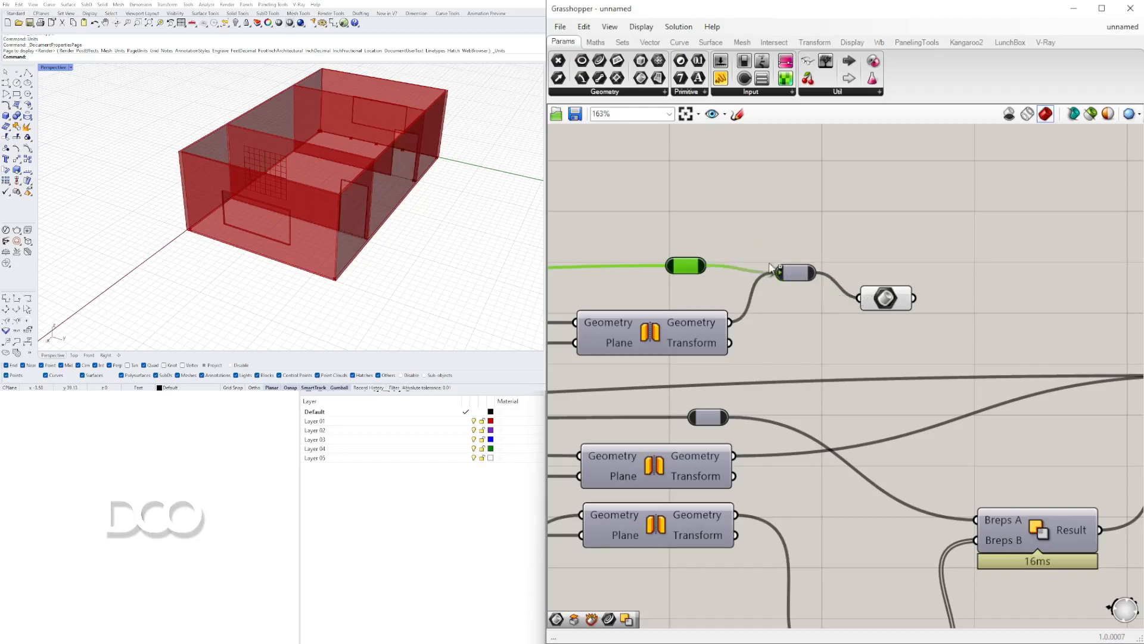
left_click_drag(875, 296, 945, 266)
- Line up the doors' and windows' Brep parameters in a column beneath the merged walls' Brep parameter
right_click_drag(1036, 290, 732, 308)
scroll(731, 307, "down", 5)
left_click_drag(704, 302, 863, 360)
scroll(869, 348, "up", 4)
left_click_drag(868, 533, 862, 413)
left_click_drag(867, 374, 871, 372)
left_click(874, 323)
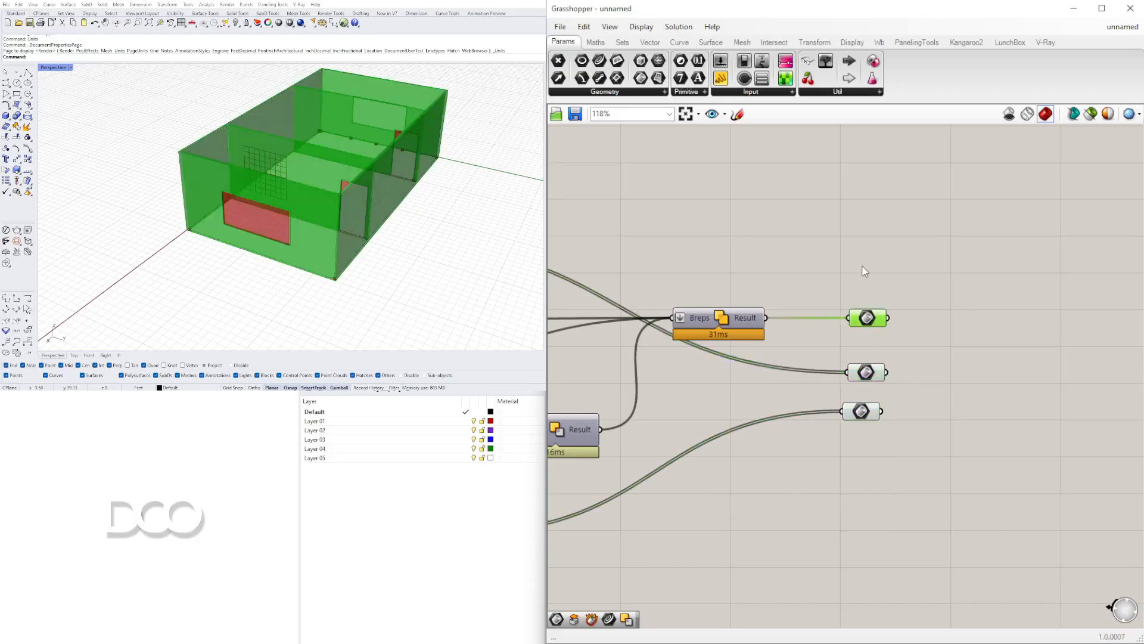
left_click(863, 267)
- Turn off the preview of the components that feed the final wall union
scroll(805, 300, "down", 3)
right_click_drag(715, 339, 943, 343)
scroll(930, 346, "down", 2)
left_click_drag(935, 435, 730, 270)
middle_click(781, 269)
left_click(820, 233)
left_click(857, 432)
- Set the floor plan rectangle's X size to 44 and its Y size to 20
scroll(834, 448, "down", 4)
right_click_drag(756, 478, 1073, 413)
right_click_drag(796, 377, 856, 377)
scroll(857, 376, "up", 10)
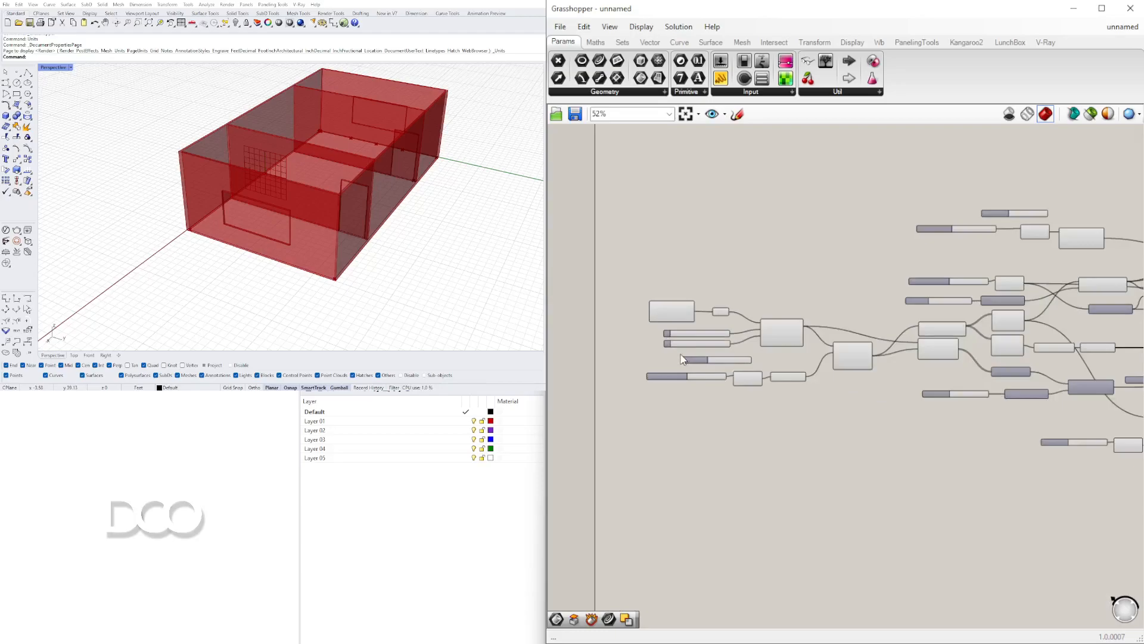
left_click_drag(736, 316, 760, 311)
left_click_drag(703, 387, 670, 386)
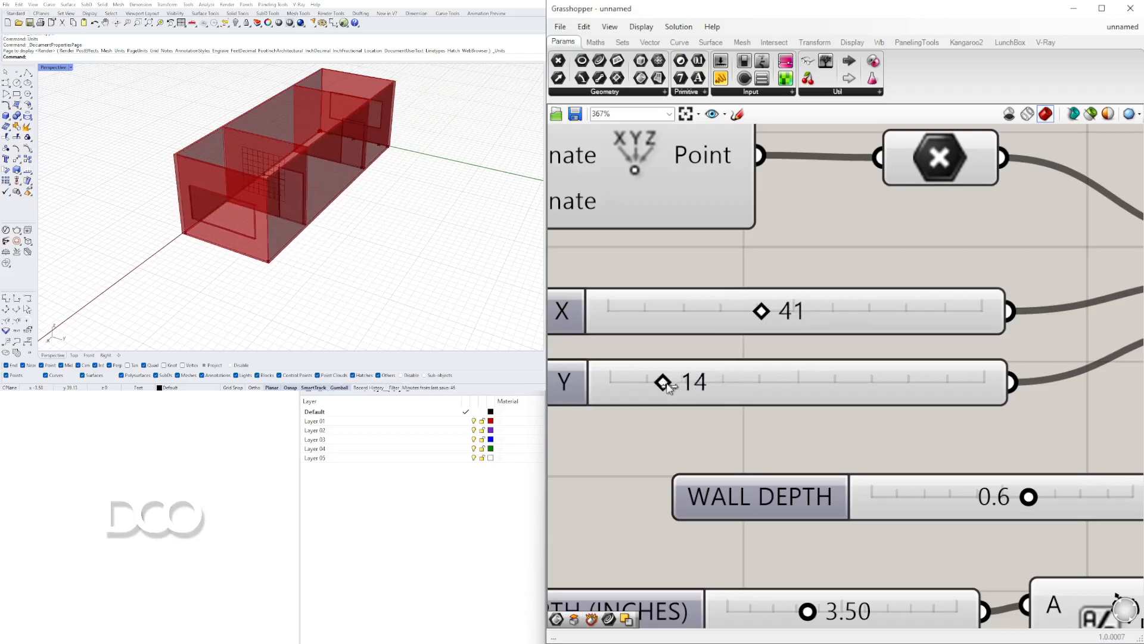
mouse_move(767, 319)
left_mouse_down()
mouse_move(732, 314)
mouse_move(774, 314)
left_mouse_up()
left_click_drag(665, 384, 689, 383)
- Set the exterior wall depth to 2.15 inches and move its slider away from the division component
scroll(722, 369, "down", 5)
scroll(730, 405, "up", 3)
scroll(739, 441, "down", 3)
scroll(739, 441, "up", 4)
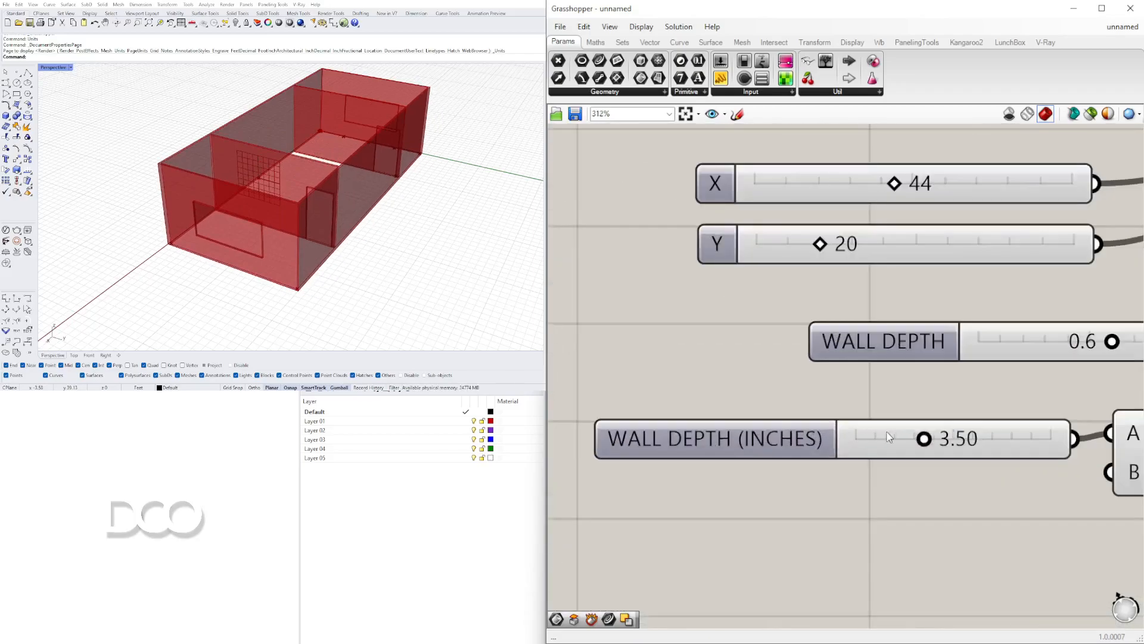
left_click(931, 435)
mouse_move(926, 442)
left_mouse_down()
mouse_move(986, 439)
mouse_move(896, 437)
mouse_move(907, 438)
left_mouse_up()
scroll(742, 447, "down", 5)
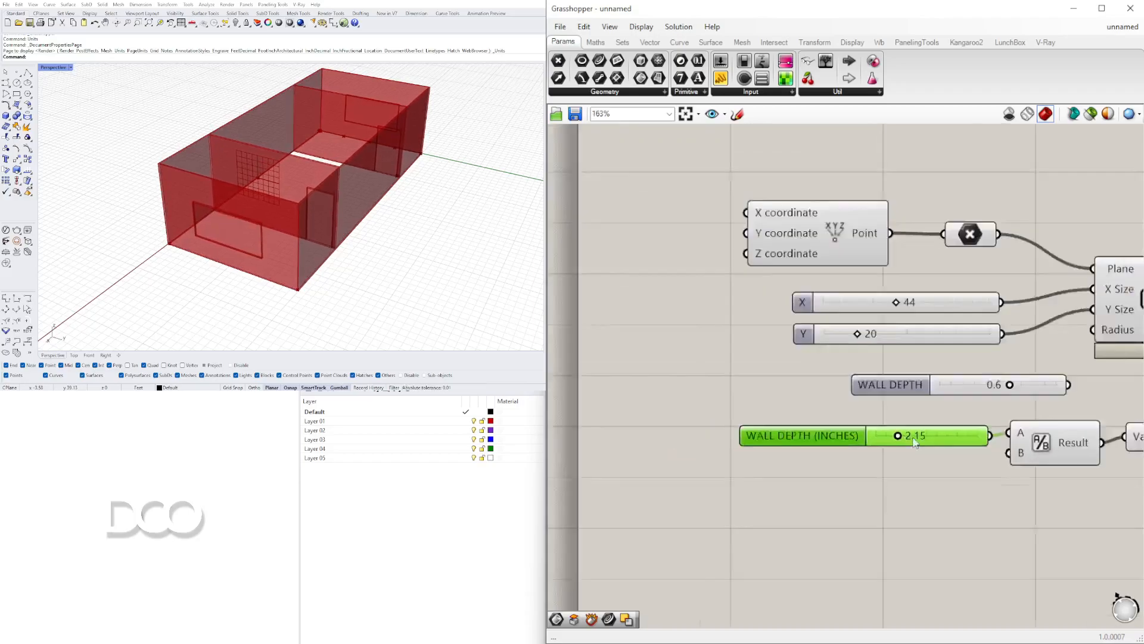
left_click_drag(737, 447, 694, 508)
scroll(841, 505, "up", 3)
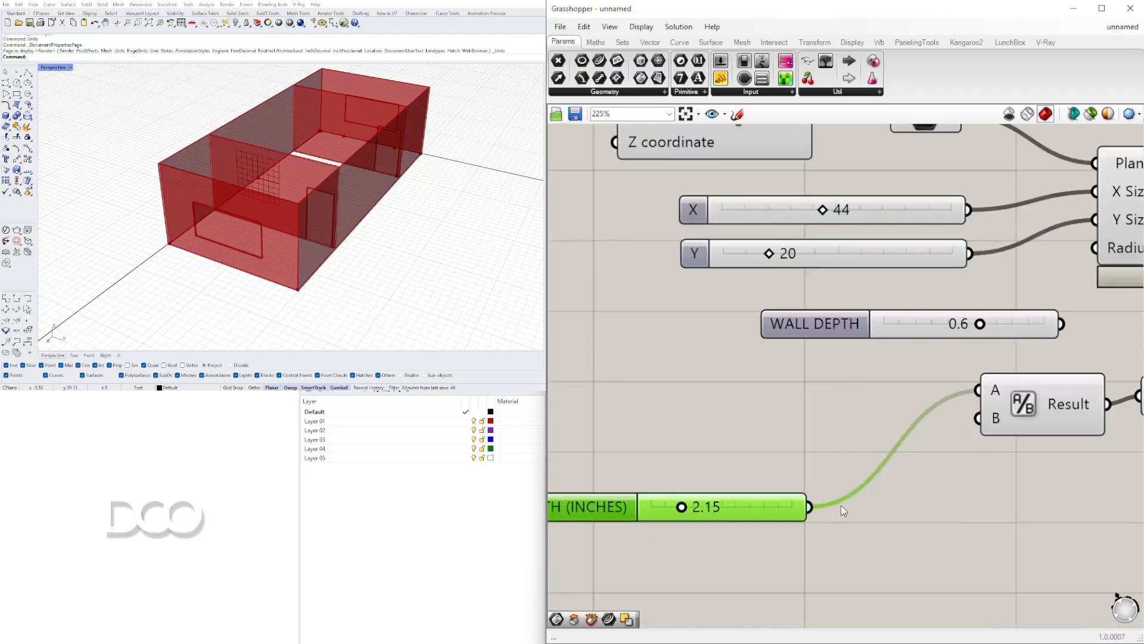
- Trace the definition downstream from the wall depth inputs to examine the components that shape the openings
scroll(858, 506, "down", 6)
right_click_drag(1031, 470, 882, 411)
scroll(882, 411, "down", 2)
right_click_drag(1073, 399, 930, 406)
scroll(934, 402, "up", 4)
right_click_drag(1008, 429, 850, 405)
scroll(849, 405, "down", 3)
scroll(953, 387, "up", 3)
right_click_drag(1106, 376, 836, 370)
right_click_drag(1123, 393, 846, 365)
scroll(894, 388, "down", 3)
scroll(974, 420, "up", 4)
scroll(974, 436, "down", 4)
scroll(975, 453, "up", 3)
right_click_drag(1133, 482, 874, 460)
right_click(798, 450)
key("Escape")
right_click_drag(789, 456, 1044, 460)
left_click(857, 465)
- Connect the exterior wall depth's division result to the depth input in the window component chain
scroll(859, 468, "down", 7)
right_click_drag(658, 485, 933, 482)
scroll(730, 465, "up", 5)
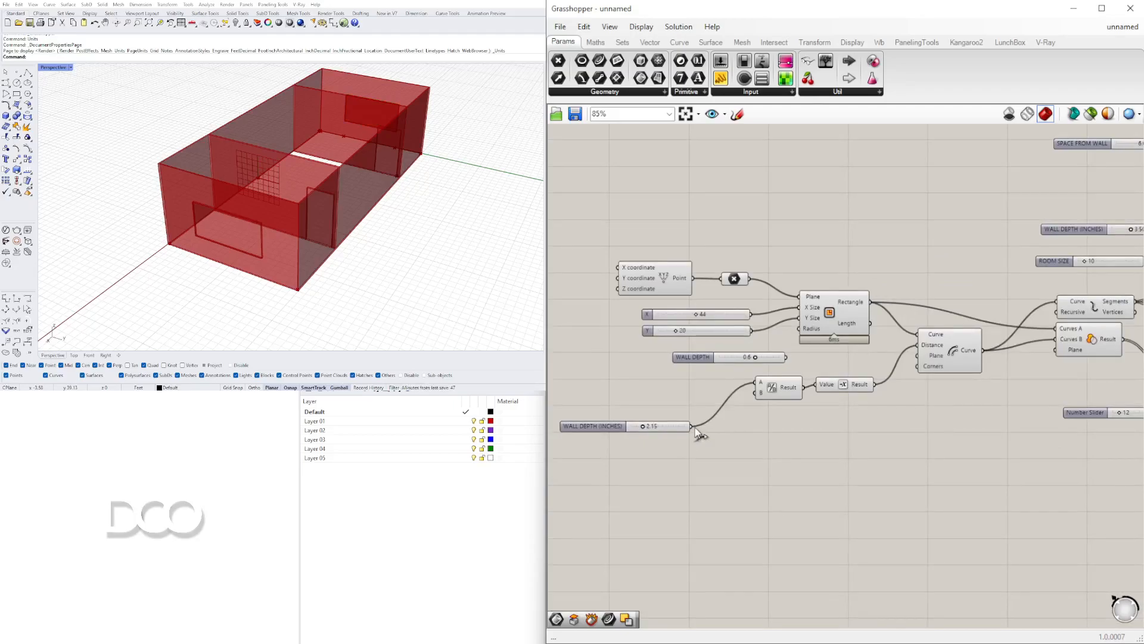
scroll(873, 393, "down", 5)
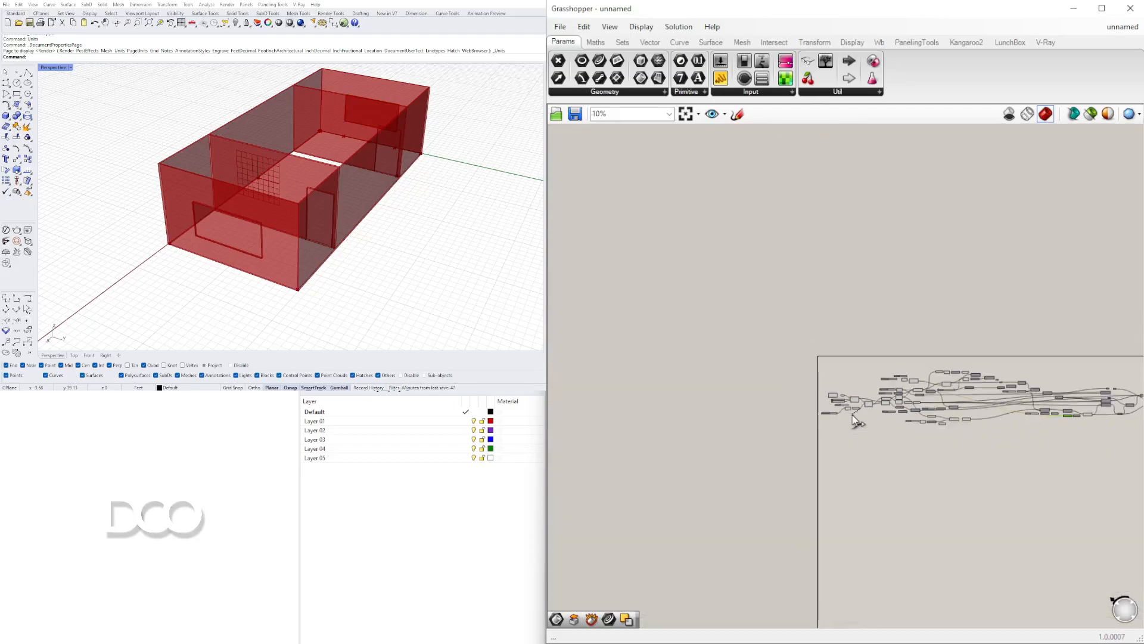
scroll(856, 412, "up", 4)
scroll(841, 393, "down", 6)
scroll(896, 455, "up", 4)
scroll(927, 340, "up", 10)
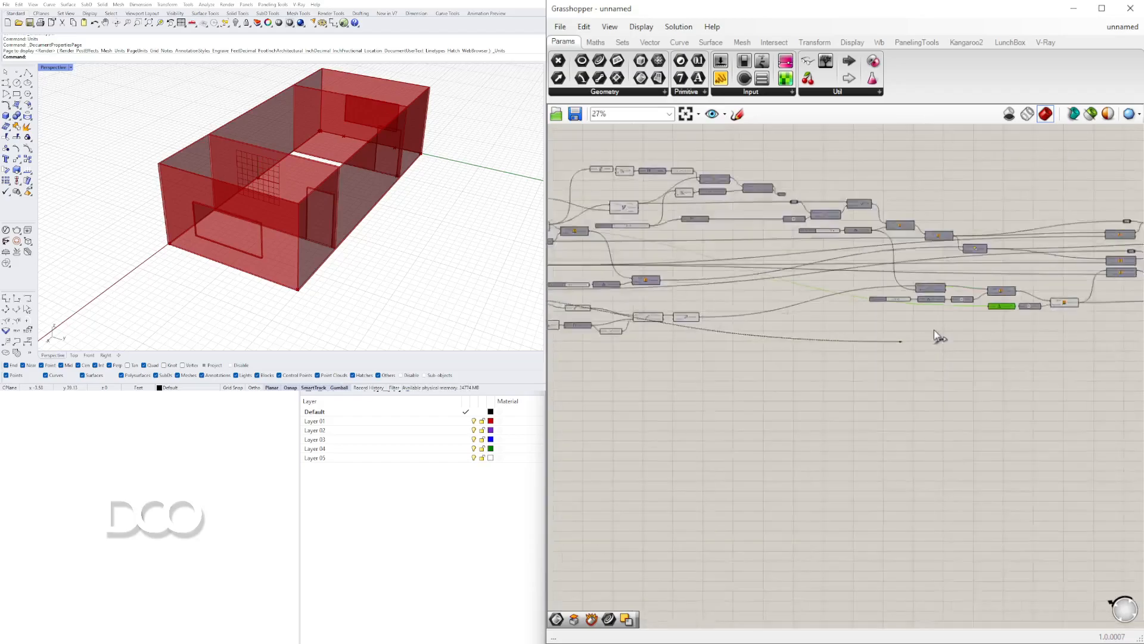
scroll(852, 328, "down", 5)
right_click_drag(888, 352, 667, 416)
right_click_drag(1013, 362, 816, 393)
mouse_move(894, 369)
right_mouse_down()
mouse_move(822, 374)
mouse_move(898, 378)
right_mouse_up()
left_click_drag(1017, 370, 975, 341)
- Turn off the preview of the newly connected window components
right_click_drag(793, 405, 1038, 406)
left_click_drag(846, 444, 812, 388)
middle_click(812, 386)
left_click(849, 342)
- Test the exterior wall depth at 7.20 inches and set it to 6.62 inches
scroll(787, 429, "down", 2)
right_click_drag(759, 460, 1061, 507)
right_click_drag(584, 432, 891, 421)
scroll(891, 421, "up", 2)
scroll(738, 420, "up", 4)
scroll(739, 433, "up", 2)
left_click_drag(752, 456, 822, 454)
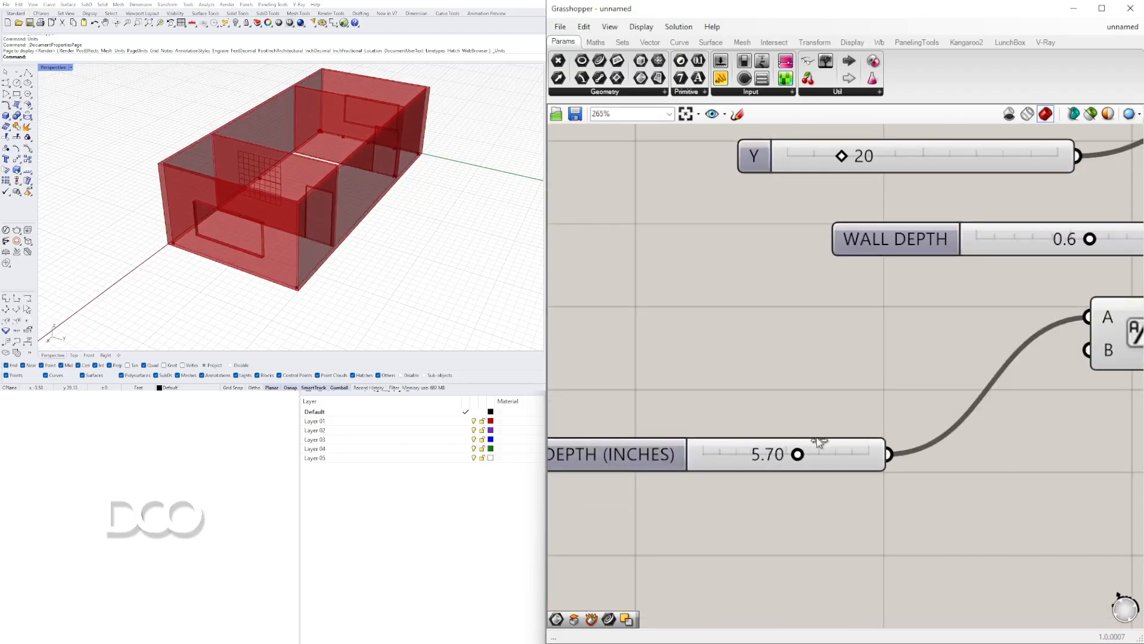
left_click(325, 598)
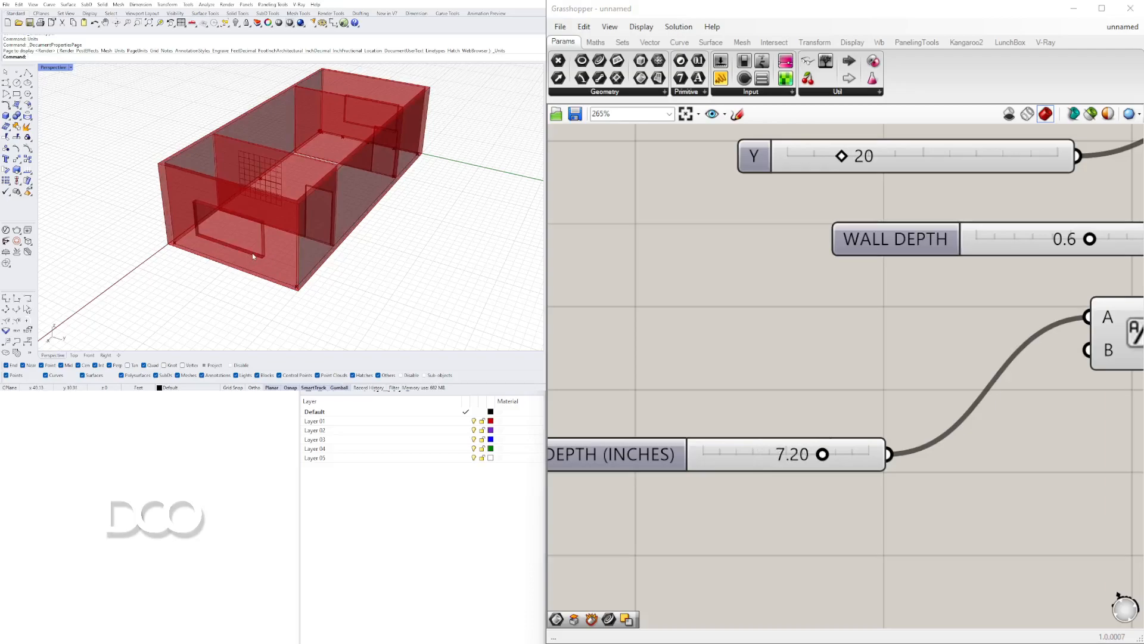
scroll(976, 403, "down", 4)
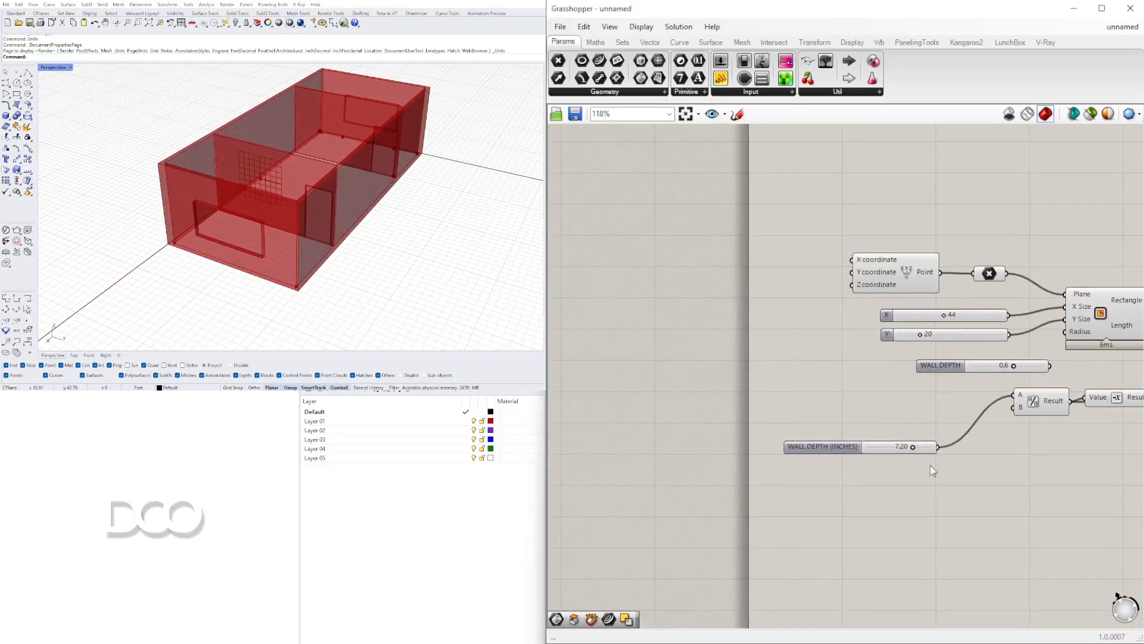
scroll(884, 418, "up", 5)
mouse_move(880, 416)
left_mouse_down()
mouse_move(828, 414)
mouse_move(871, 413)
left_mouse_up()
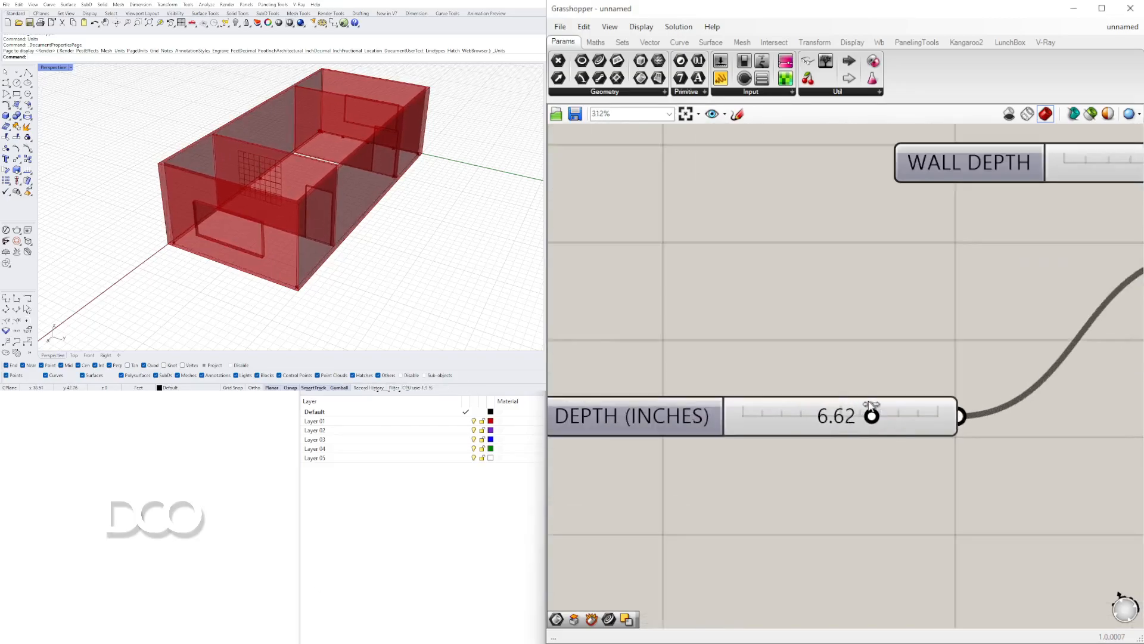
scroll(834, 357, "down", 6)
- Set the exterior walls' extrusion height to 10
scroll(952, 388, "up", 5)
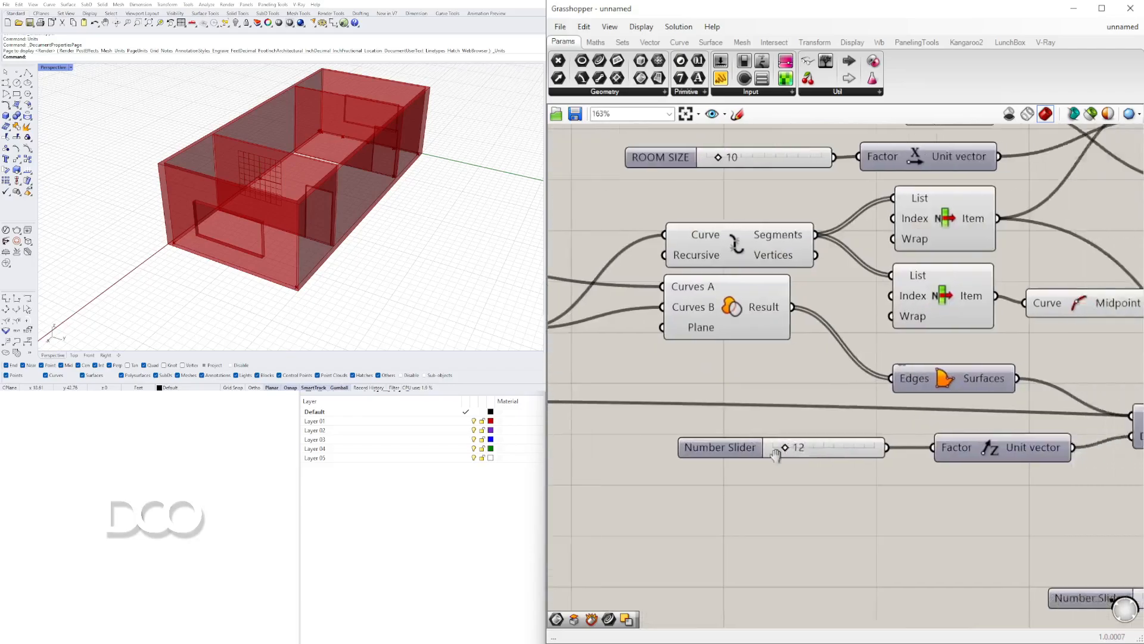
mouse_move(711, 436)
left_mouse_down()
mouse_move(727, 436)
mouse_move(708, 438)
left_mouse_up()
double_click(741, 441)
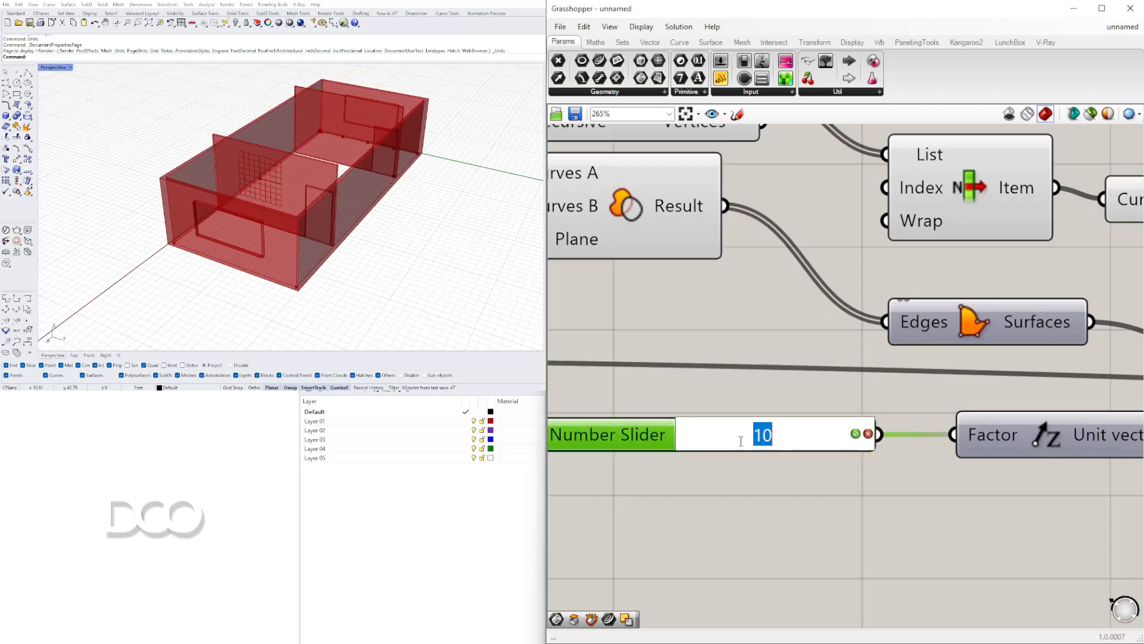
key("Return")
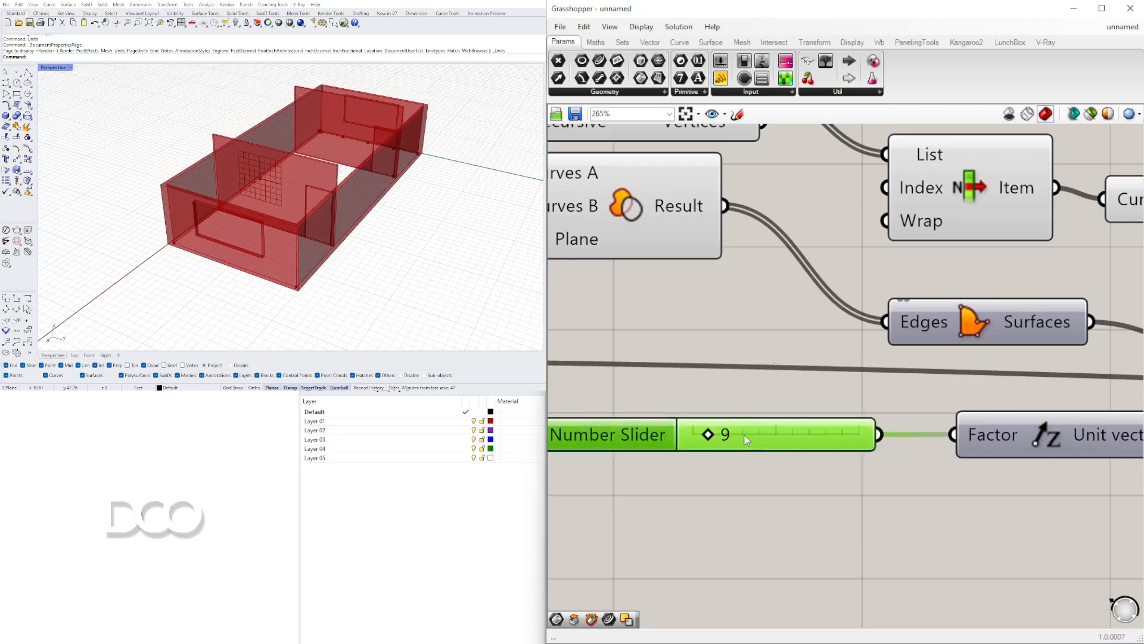
double_click(743, 441)
type("10")
key("Return")
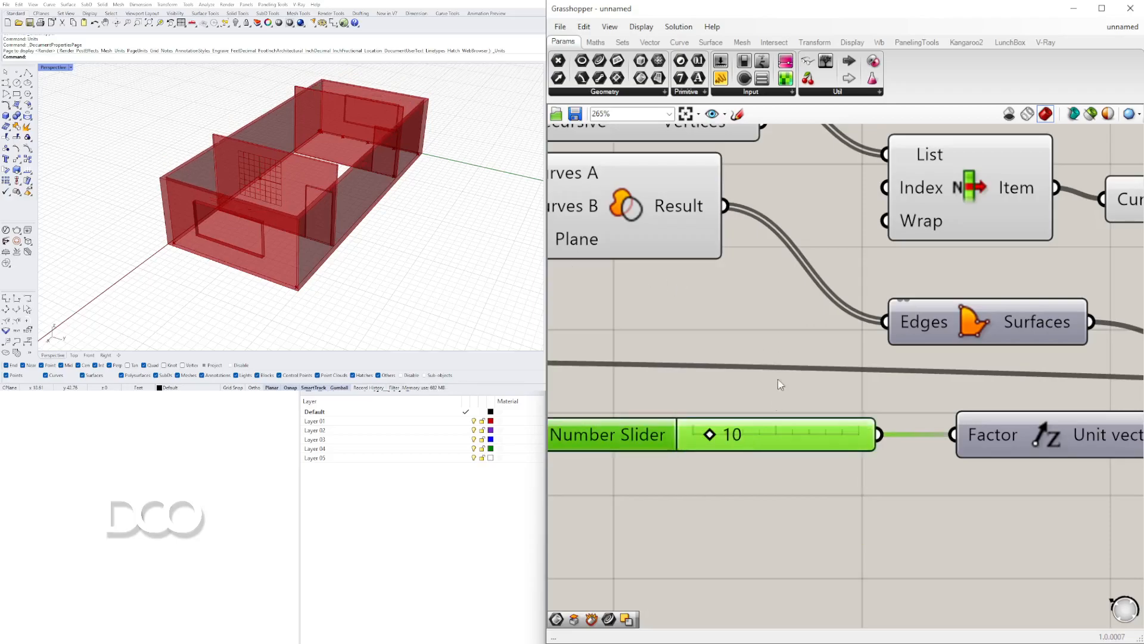
- Set the room size to 12 and check the partition walls from other angles
scroll(778, 386, "down", 5)
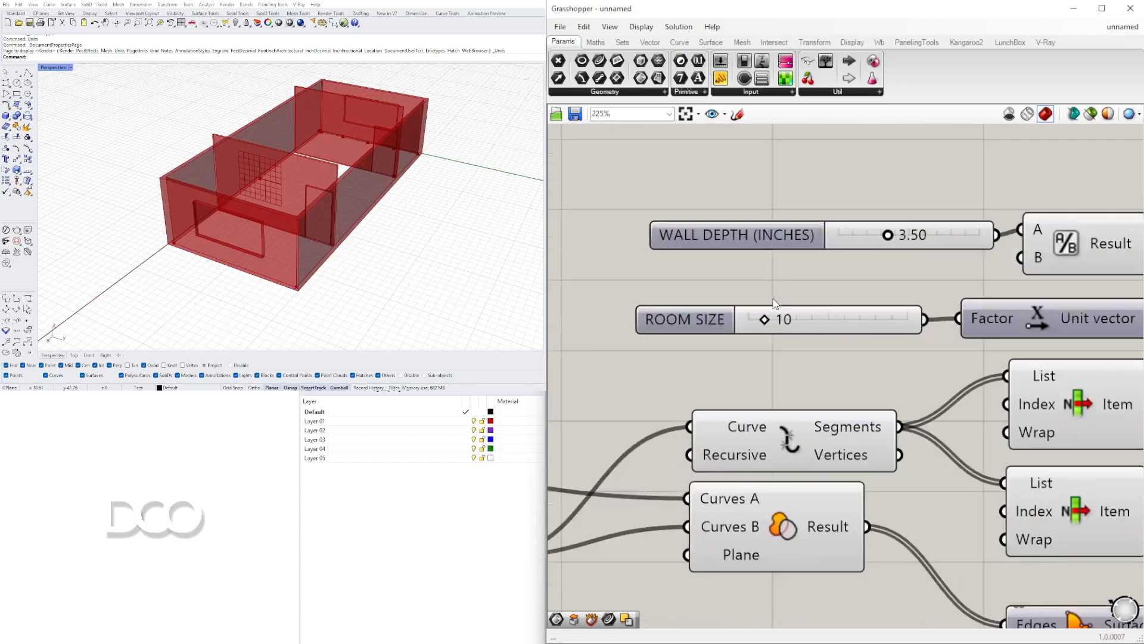
scroll(775, 303, "up", 2)
left_click_drag(766, 319, 768, 319)
right_click_drag(291, 203, 242, 180)
scroll(872, 266, "down", 3)
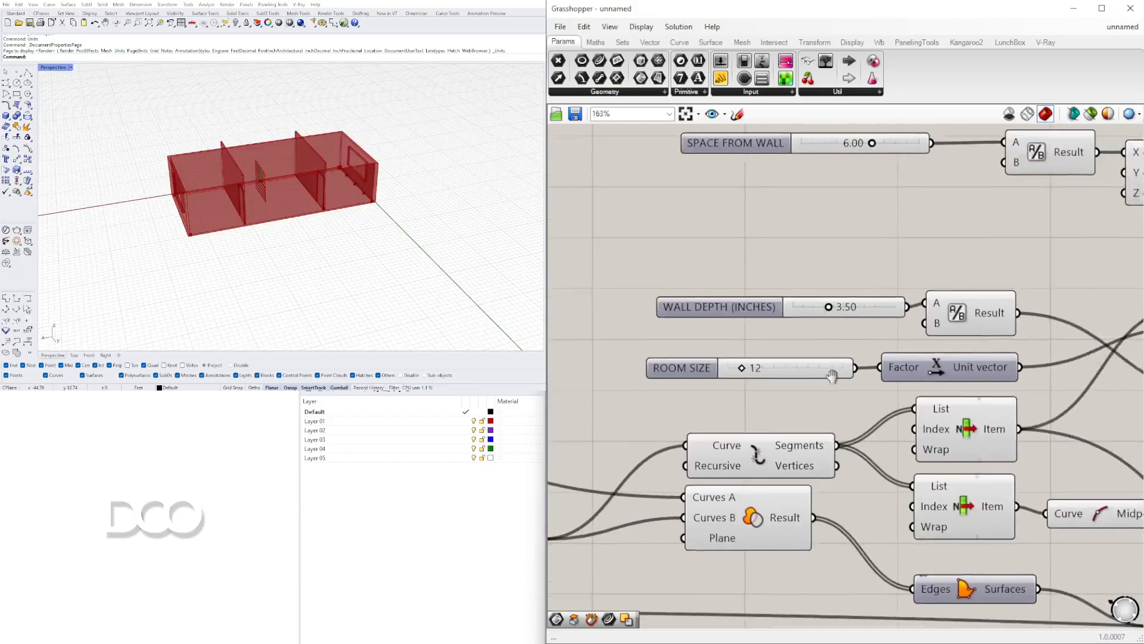
right_click_drag(286, 225, 365, 221)
- Set the exterior walls' extrusion height to 15
scroll(921, 381, "down", 5)
right_click_drag(921, 384, 859, 316)
scroll(826, 447, "up", 3)
right_click_drag(822, 448, 1010, 448)
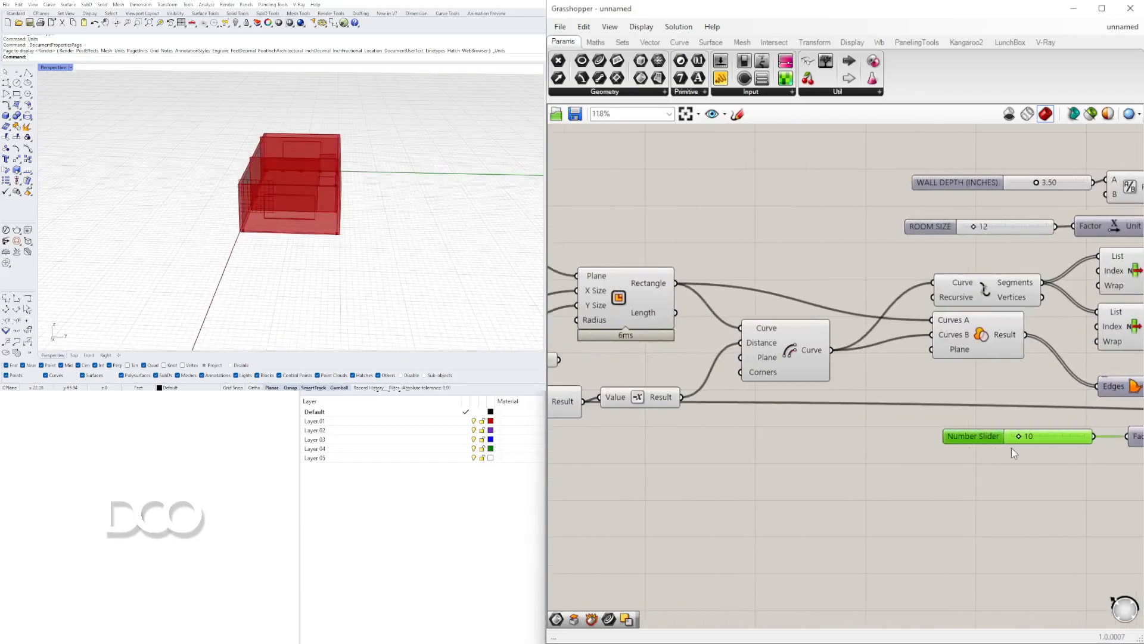
scroll(1022, 439, "up", 4)
mouse_move(1016, 432)
left_mouse_down()
mouse_move(1029, 432)
mouse_move(1006, 435)
mouse_move(1023, 435)
left_mouse_up()
- Examine the extrusion components and their height sliders to find what controls the interior walls' height
scroll(1036, 446, "down", 8)
right_click_drag(1072, 476, 793, 471)
right_click_drag(1042, 473, 859, 471)
right_click_drag(789, 439, 998, 427)
left_click(931, 316)
right_click(932, 316)
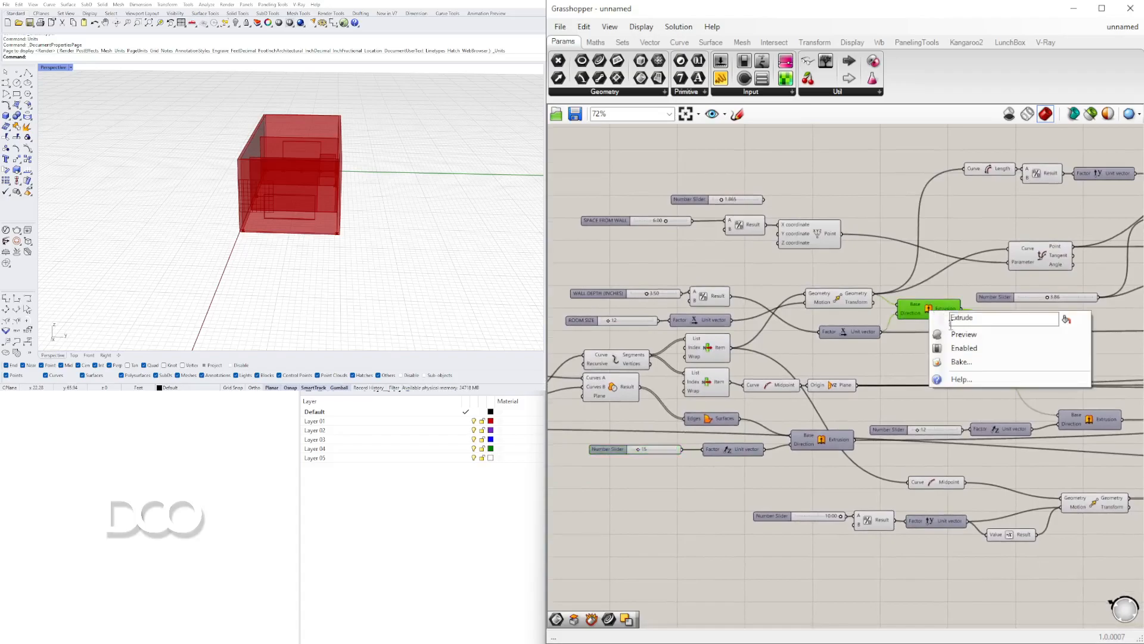
scroll(728, 240, "down", 3)
right_click_drag(1026, 186, 825, 202)
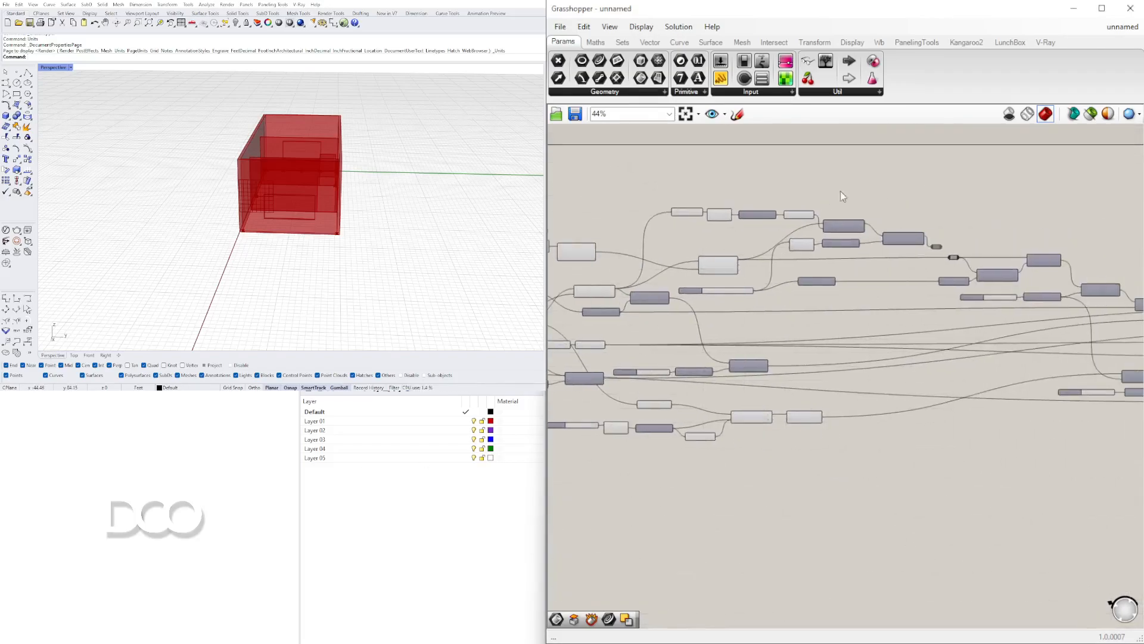
scroll(851, 201, "up", 4)
right_click_drag(592, 358, 953, 326)
right_click_drag(596, 354, 954, 326)
right_click_drag(796, 427, 582, 342)
right_click_drag(1010, 378, 871, 373)
scroll(871, 373, "down", 1)
right_click_drag(925, 410, 901, 420)
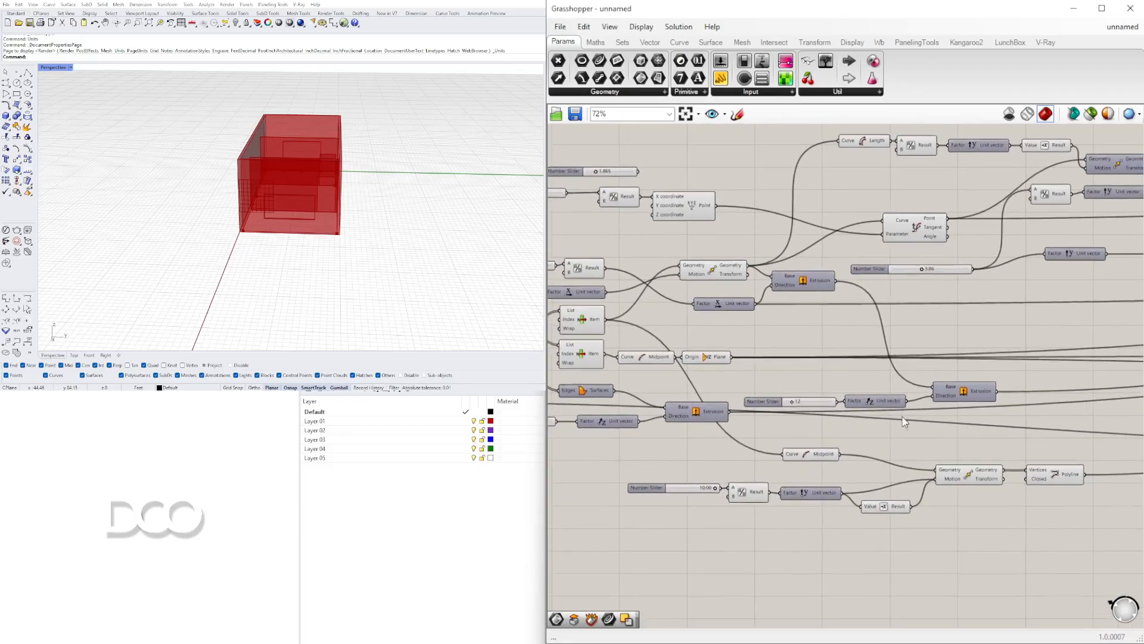
right_click_drag(747, 438, 895, 436)
scroll(963, 419, "up", 3)
right_click_drag(963, 419, 869, 413)
scroll(870, 414, "down", 1)
right_click_drag(708, 423, 864, 424)
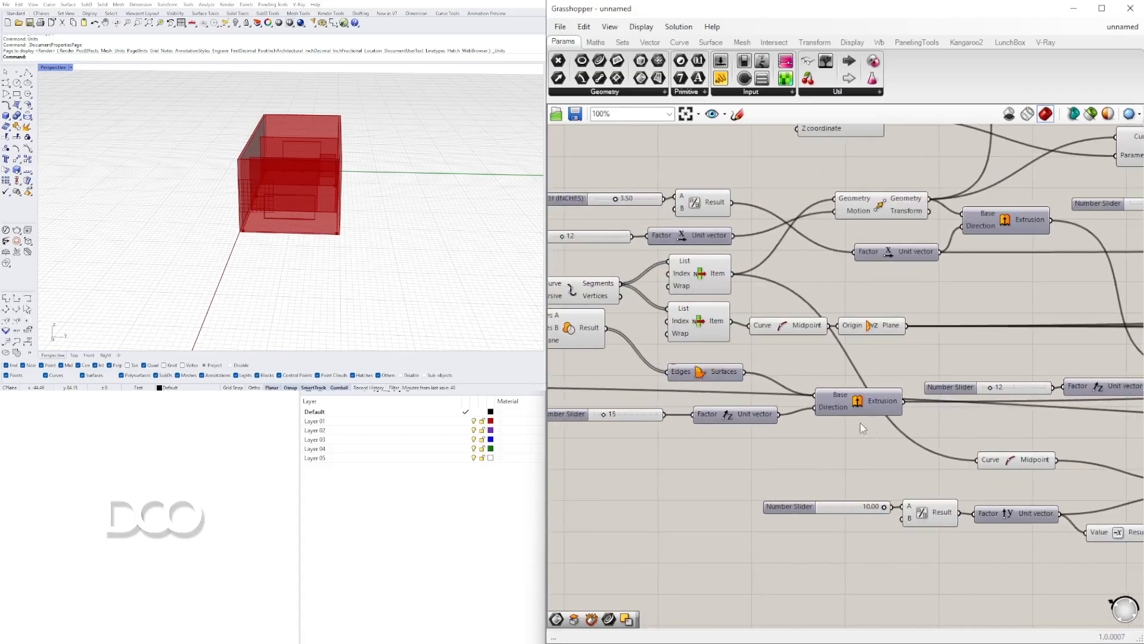
right_click_drag(937, 373, 612, 360)
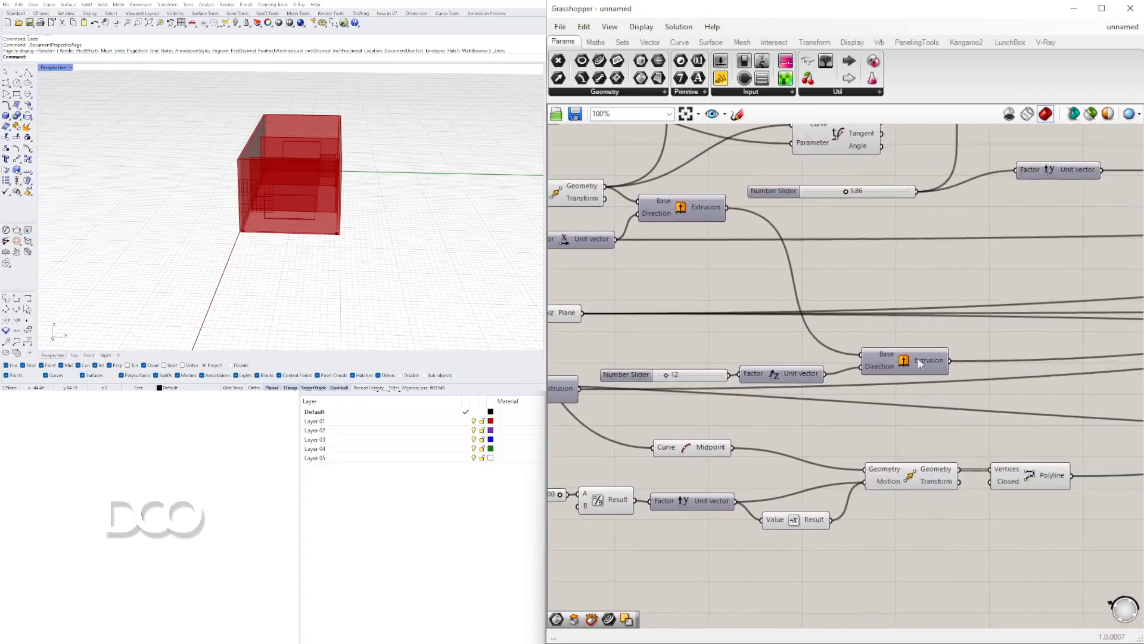
- Preview the interior wall's vertical extrusion briefly to identify it, and hide its preview again
right_click(901, 370)
left_click(918, 383)
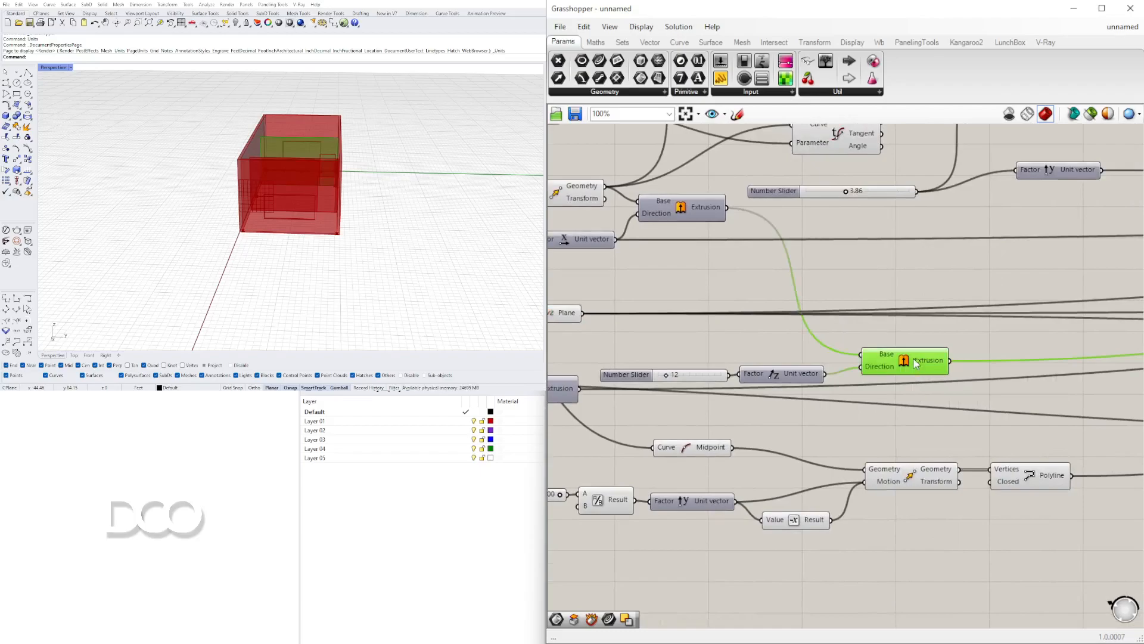
right_click(916, 364)
left_click(913, 323)
right_click(904, 360)
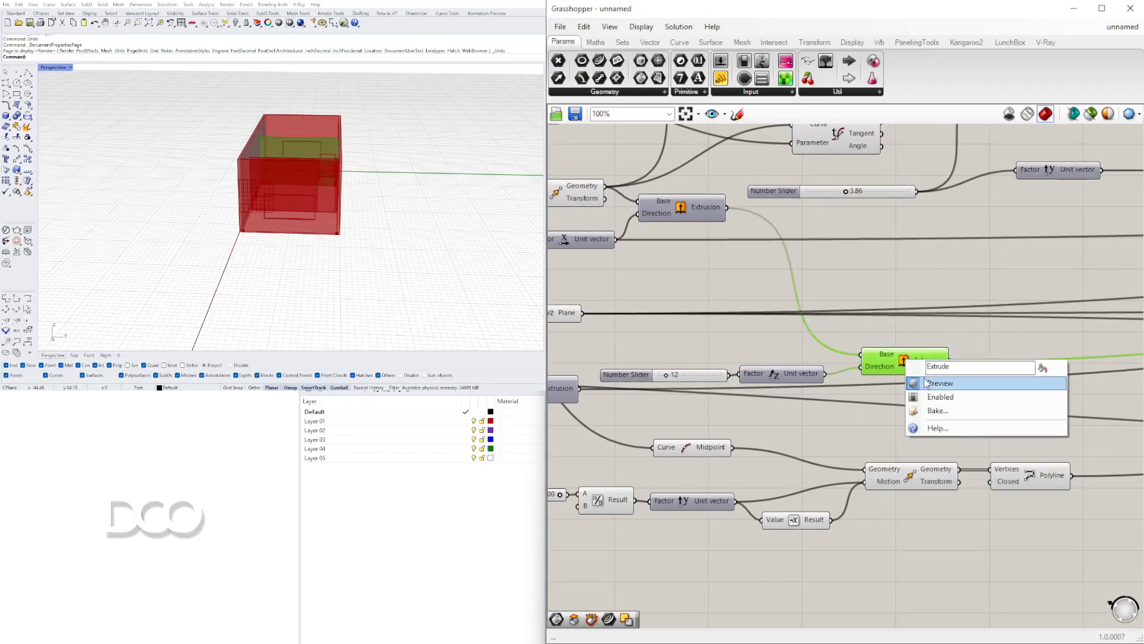
left_click(924, 382)
- Move the interior wall's height slider and Z unit vector up, closer in line with their Extrude component
right_click_drag(828, 405, 991, 395)
left_click_drag(960, 390, 815, 346)
left_click_drag(936, 366, 894, 337)
left_click(840, 368)
- Raise the interior walls' extrusion height to match the exterior walls
right_click_drag(769, 377, 936, 371)
scroll(860, 386, "down", 3)
left_click(879, 395)
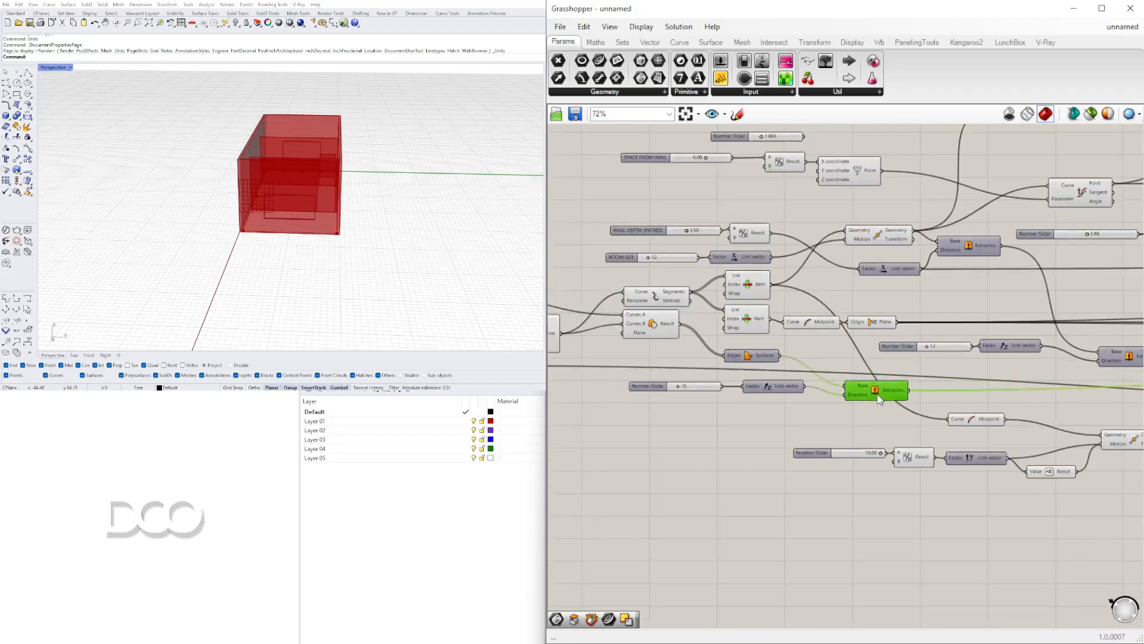
right_click_drag(817, 387, 692, 393)
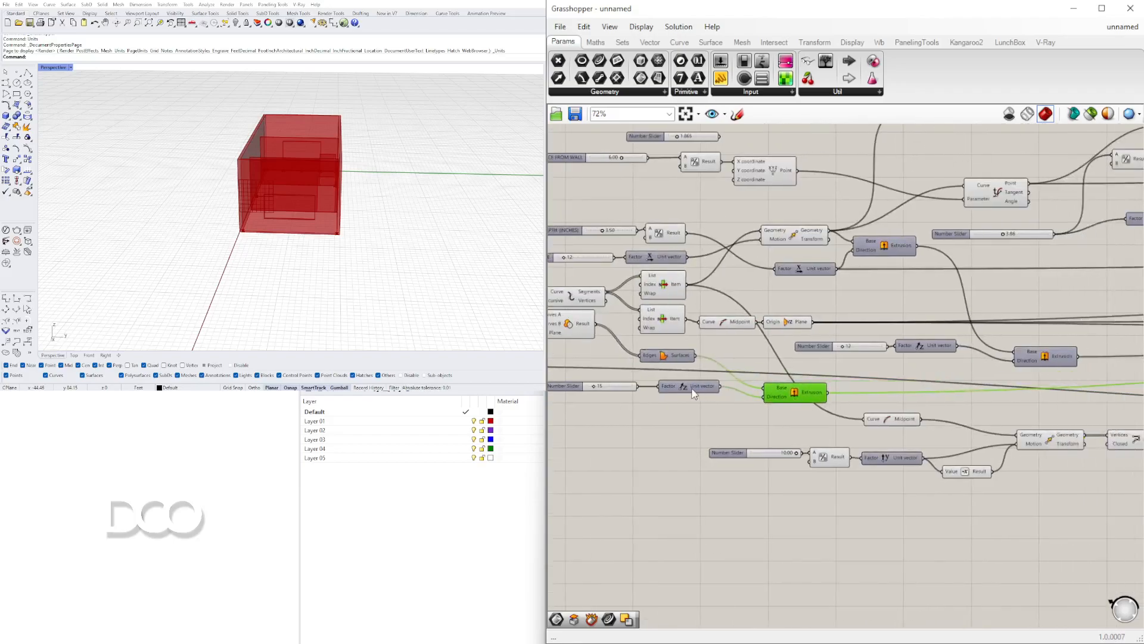
right_click_drag(1038, 366, 994, 370)
left_click(994, 367)
scroll(805, 356, "up", 3)
scroll(805, 356, "up", 1)
left_click_drag(895, 348, 909, 349)
- Set the door's space from the wall to 8.37 and check the door openings up close in the model
right_click_drag(895, 293, 687, 406)
left_click(929, 340)
scroll(897, 331, "down", 4)
right_click_drag(791, 338, 928, 336)
scroll(650, 237, "up", 7)
right_click_drag(663, 247, 878, 266)
scroll(879, 275, "up", 3)
left_click_drag(935, 260, 997, 262)
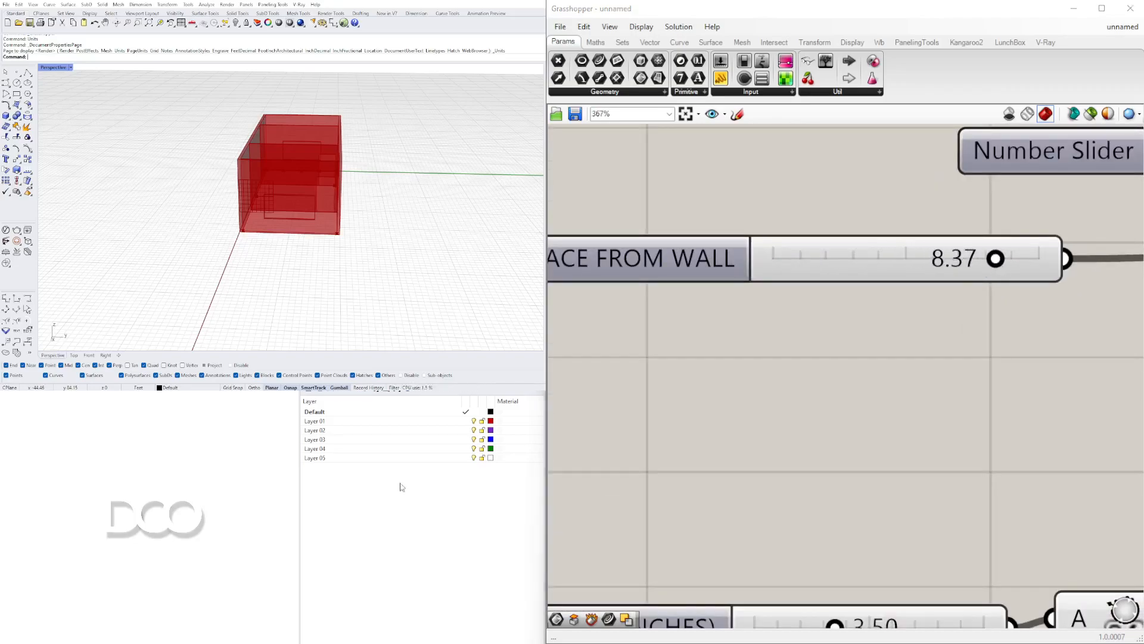
scroll(352, 184, "up", 6)
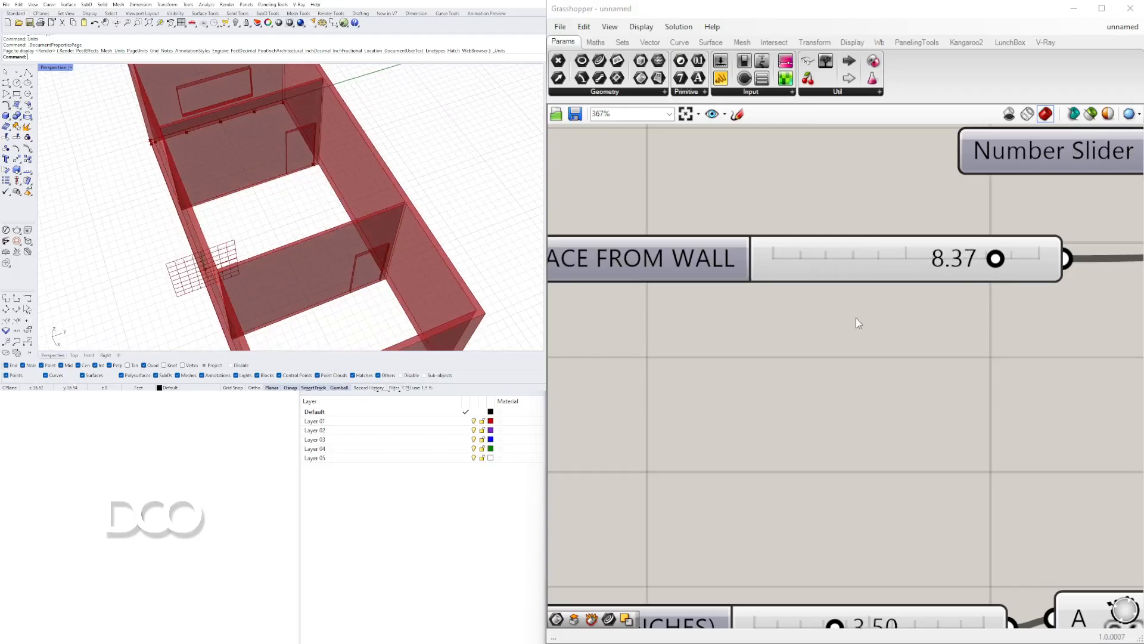
- Set the door's space from the wall to 10.00 and increase the door size slider
left_click_drag(996, 266, 1108, 261)
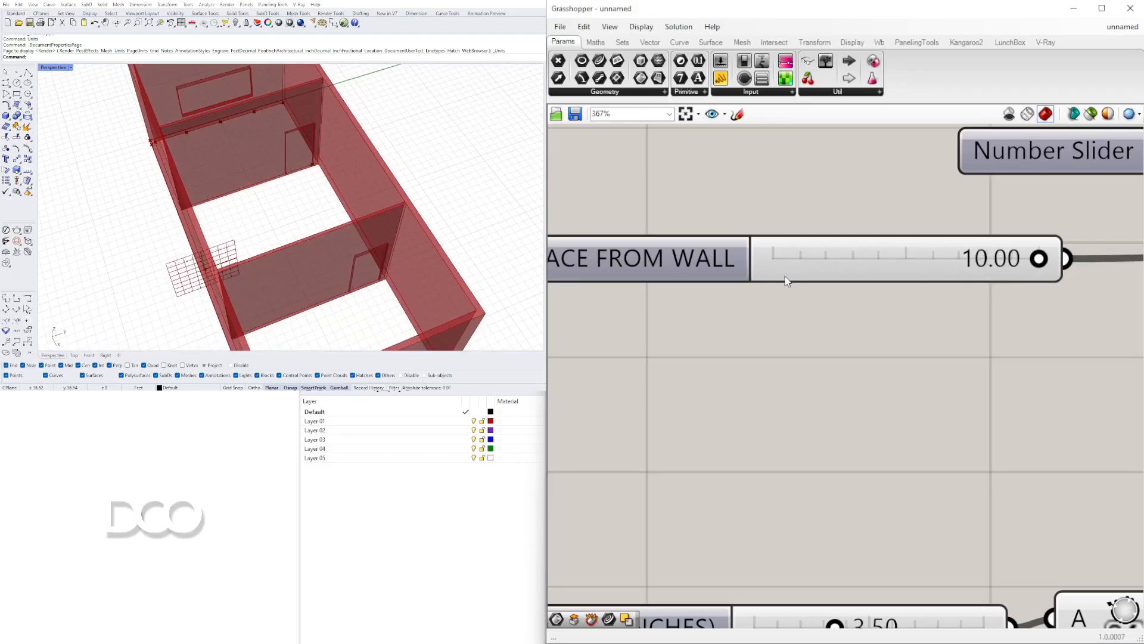
scroll(721, 327, "down", 5)
right_click_drag(1124, 407, 793, 351)
scroll(794, 350, "down", 2)
scroll(785, 353, "up", 4)
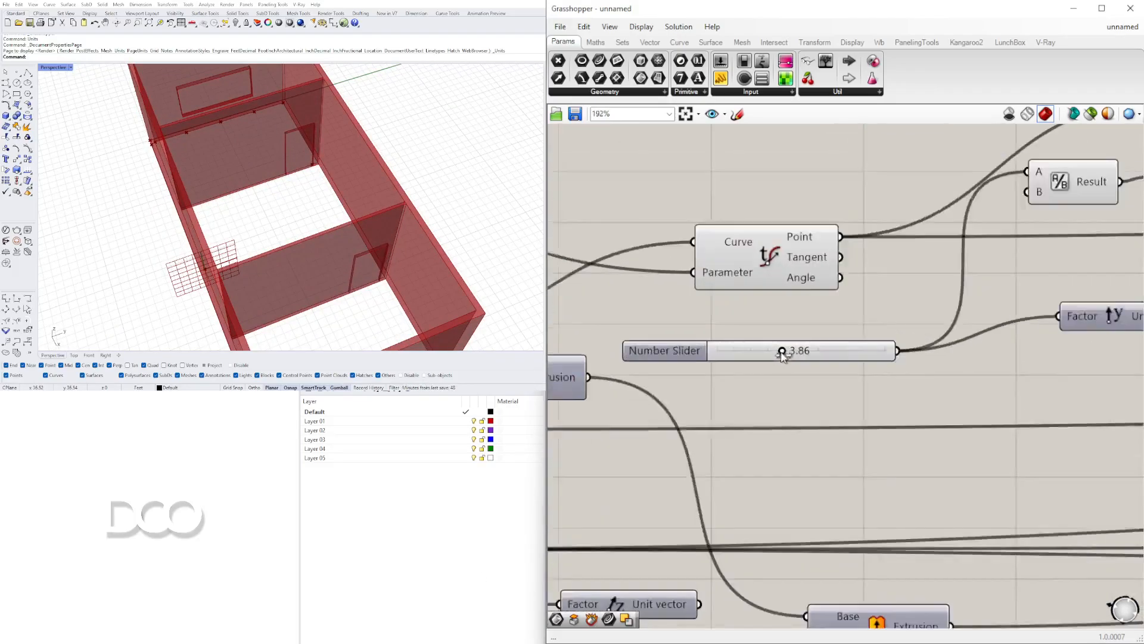
left_click_drag(783, 351, 859, 351)
- Look over the labelled sliders across the definition and inspect the building model from another angle
scroll(864, 349, "down", 5)
scroll(955, 416, "up", 2)
right_click_drag(955, 416, 727, 439)
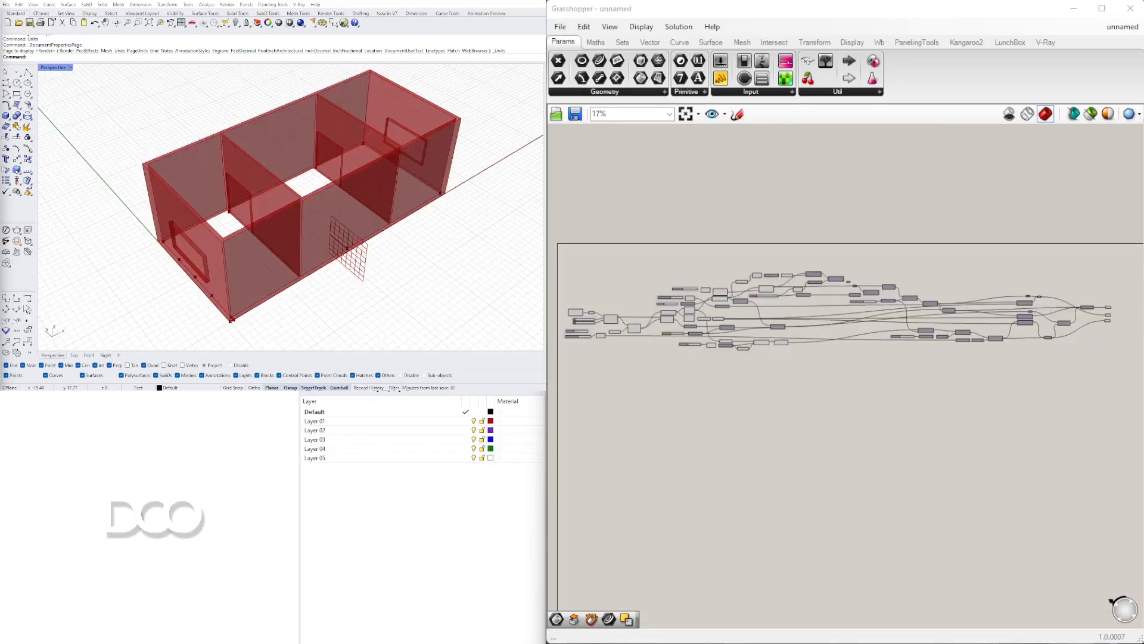
scroll(656, 319, "up", 8)
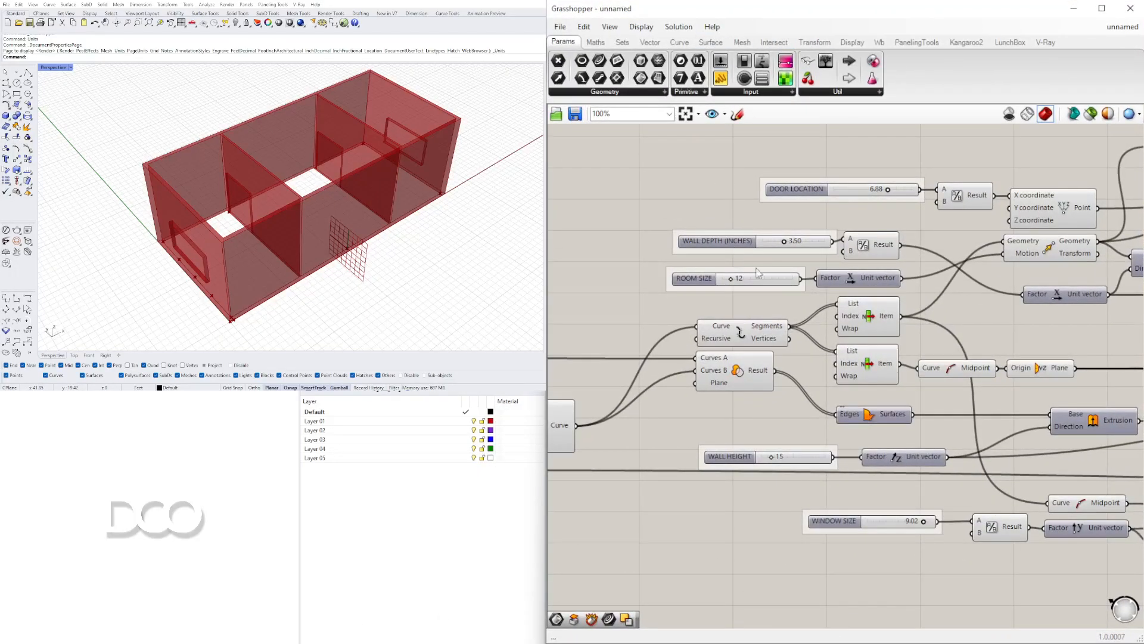
scroll(763, 310, "down", 4)
right_click_drag(977, 278, 802, 266)
scroll(804, 265, "up", 3)
right_click_drag(358, 196, 322, 257)
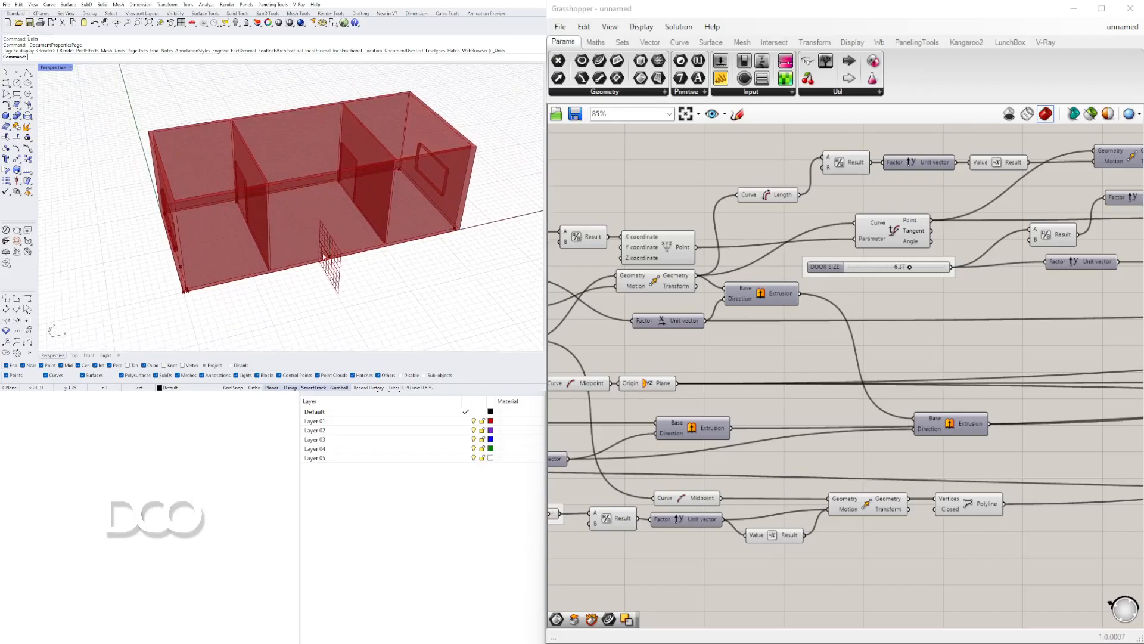
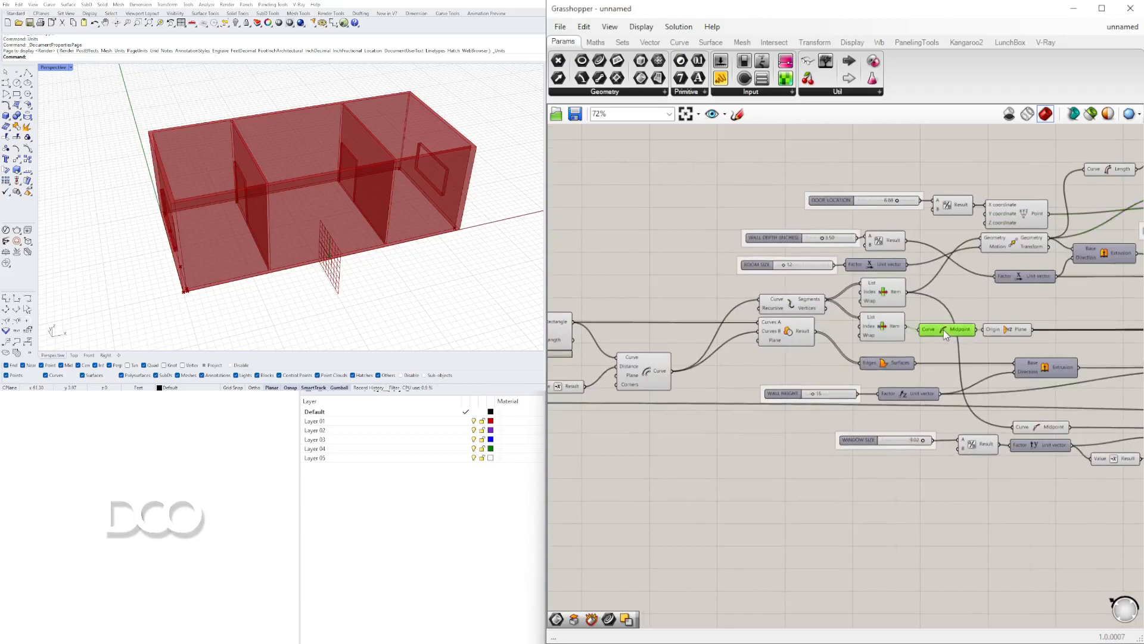
- Move the wall segment's Midpoint and YZ Plane components farther along and leave more space between them
scroll(943, 330, "up", 3)
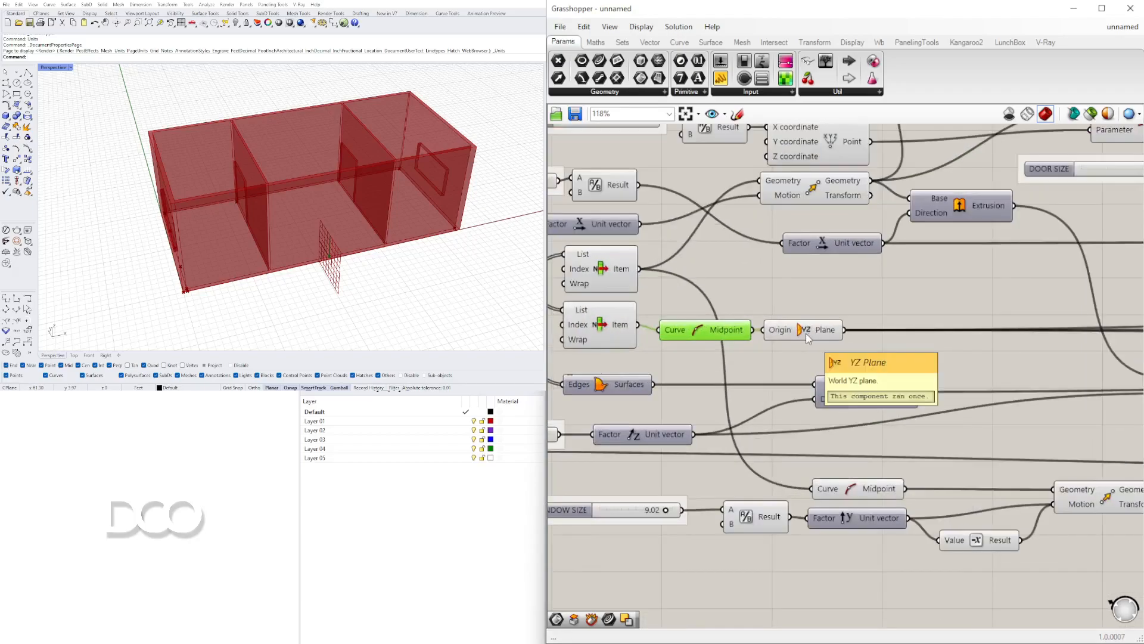
left_click_drag(859, 342, 781, 324)
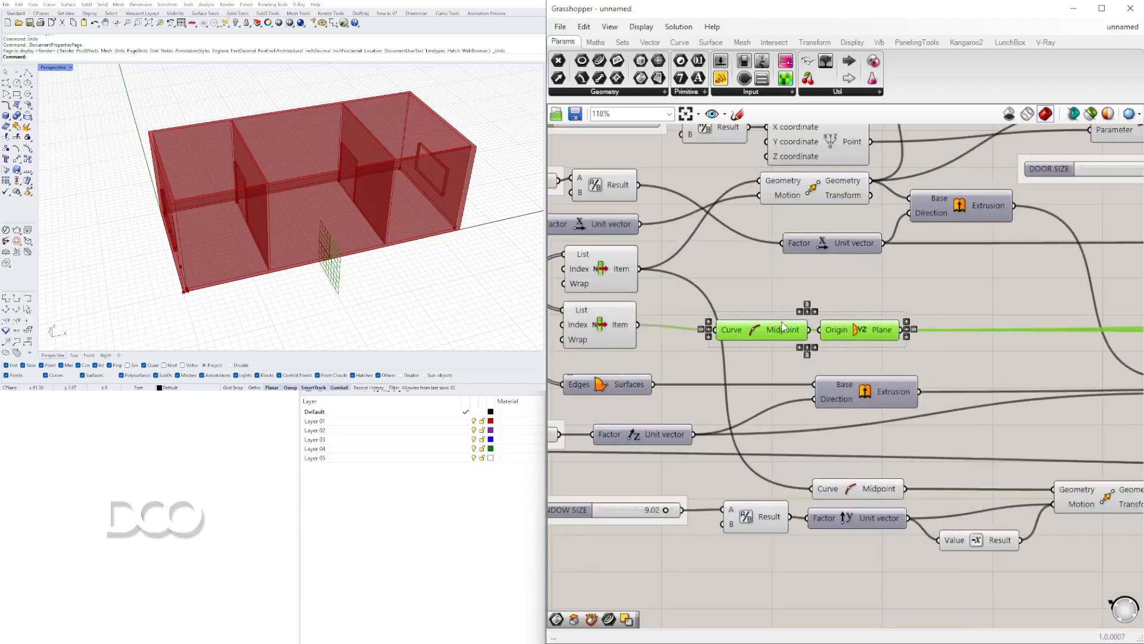
left_click(752, 334)
left_click_drag(861, 333, 904, 337)
left_click(760, 330)
scroll(305, 245, "up", 5)
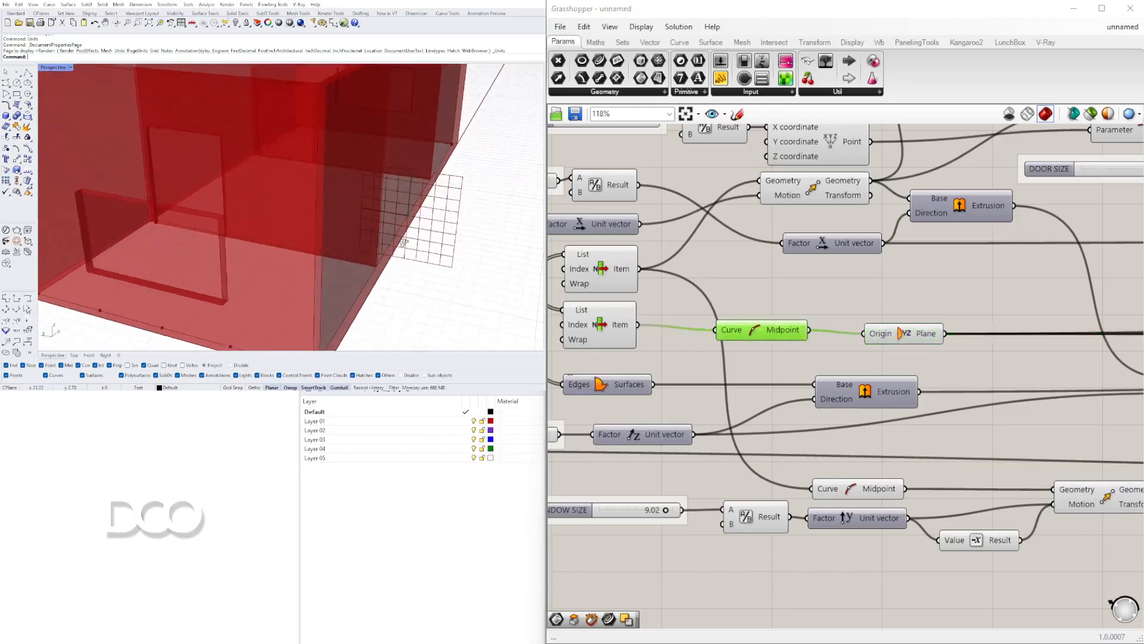
scroll(404, 243, "down", 8)
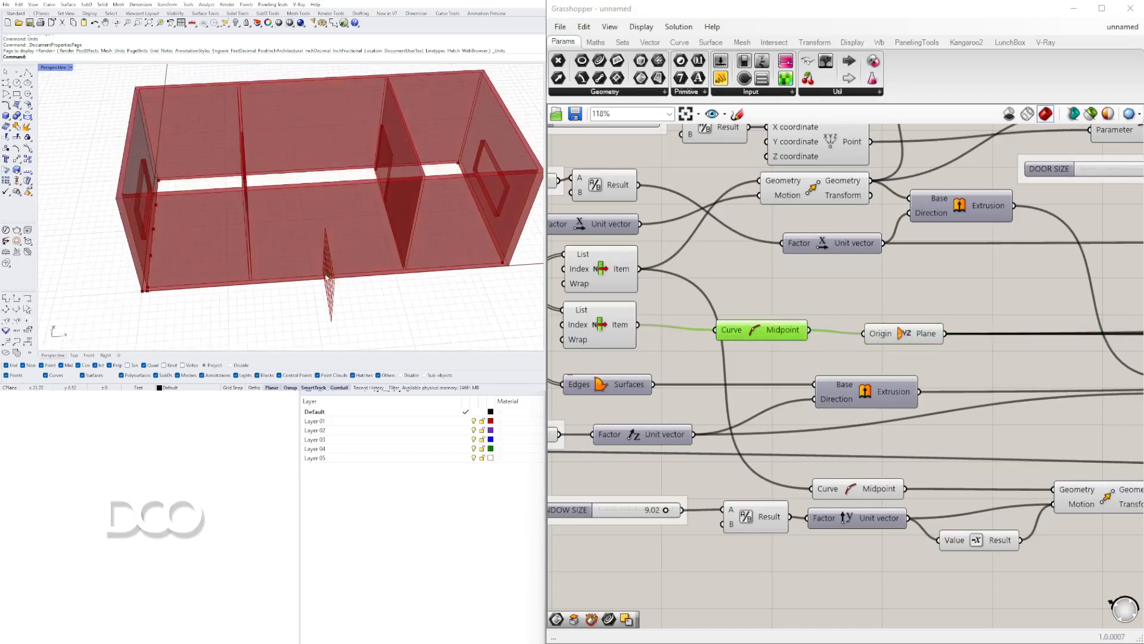
left_click(913, 332)
- Add a Move component below the window's Move and feed the wall segment's midpoint into its Geometry input
scroll(811, 278, "down", 4)
left_click_drag(888, 321, 738, 292)
left_click(818, 310)
double_click(886, 451)
type("move")
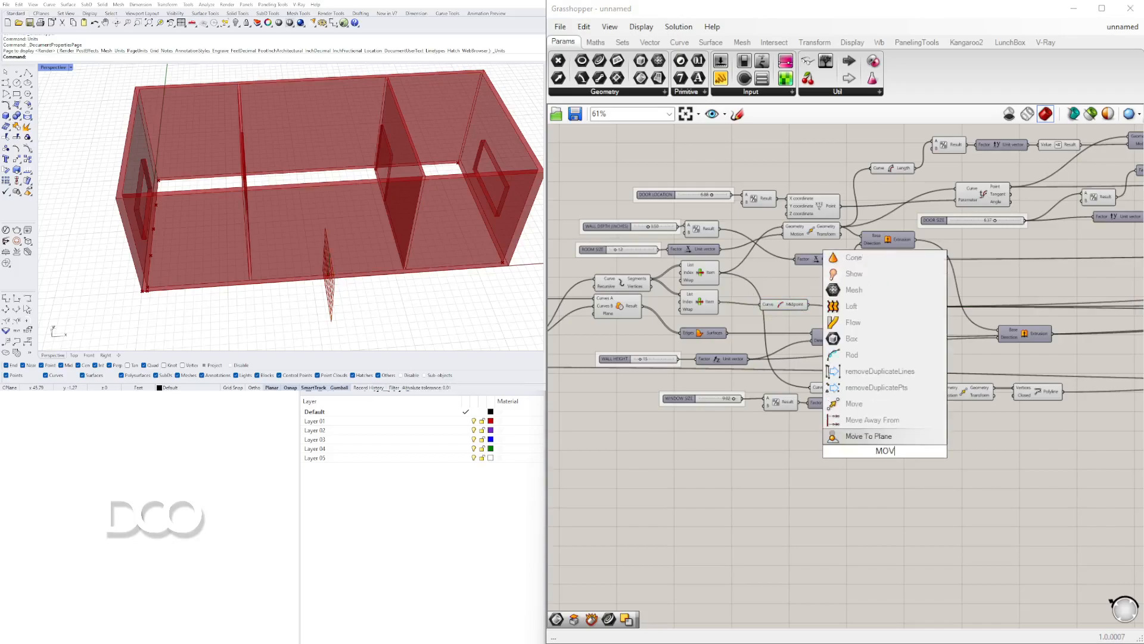
key("Return")
left_click_drag(954, 448, 961, 447)
left_click(848, 432)
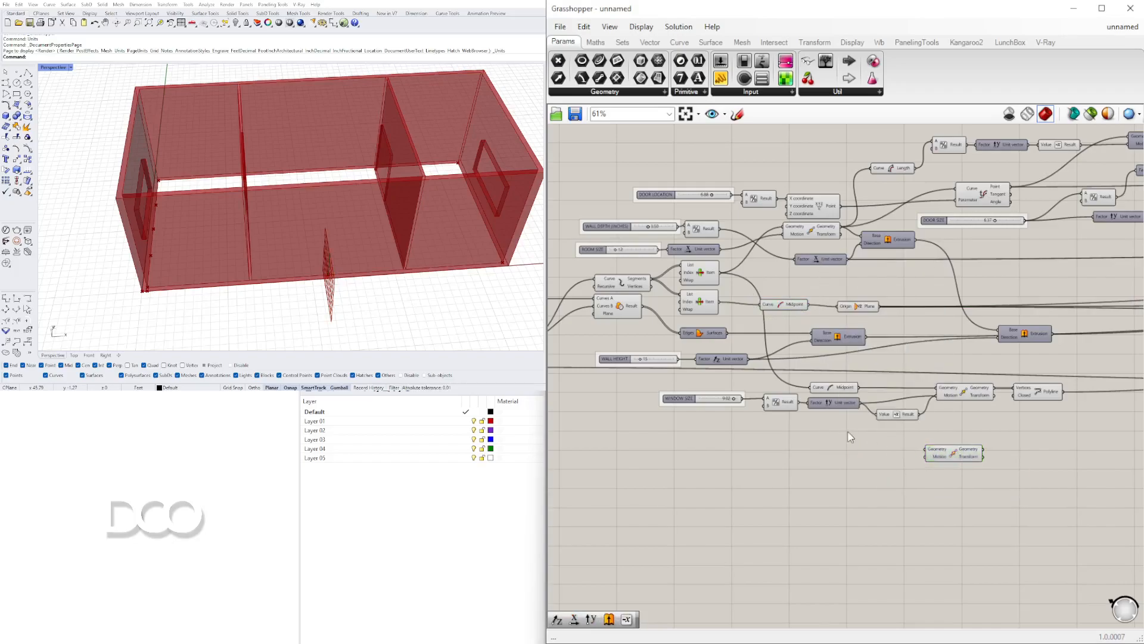
left_click_drag(886, 379, 927, 451)
left_click(947, 454)
right_click_drag(379, 262, 430, 206)
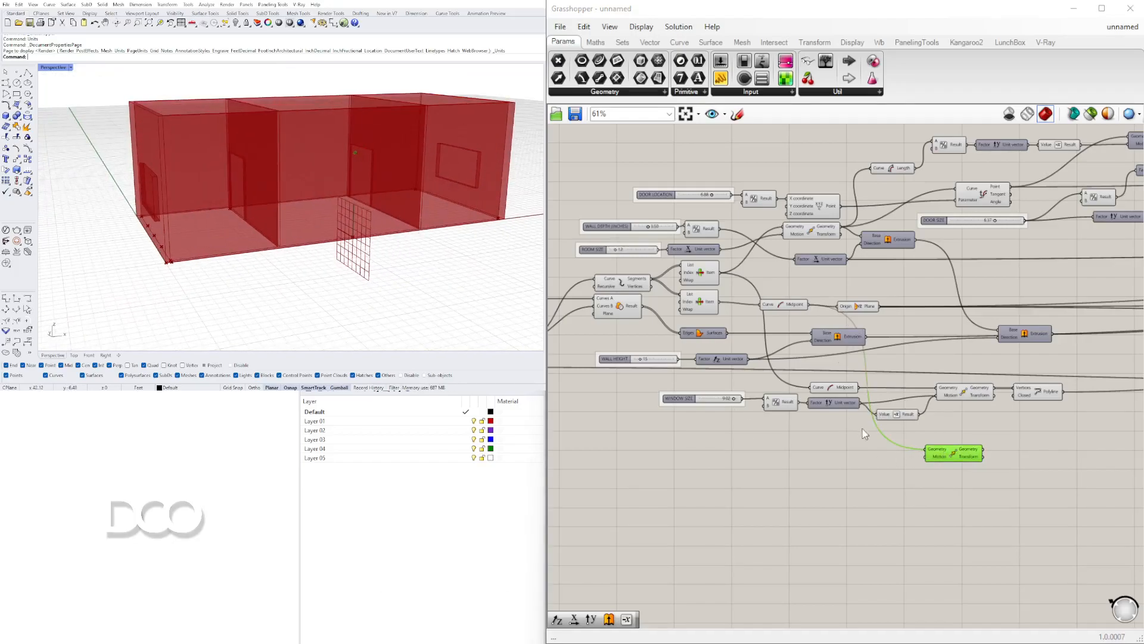
double_click(890, 478)
type("unit z")
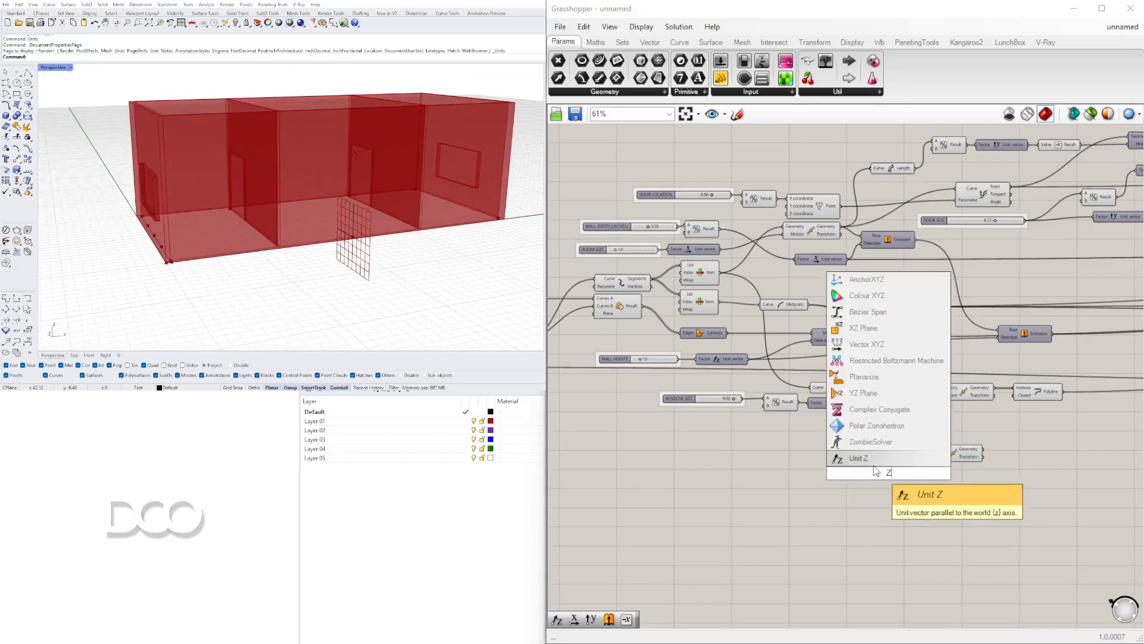
key("Return")
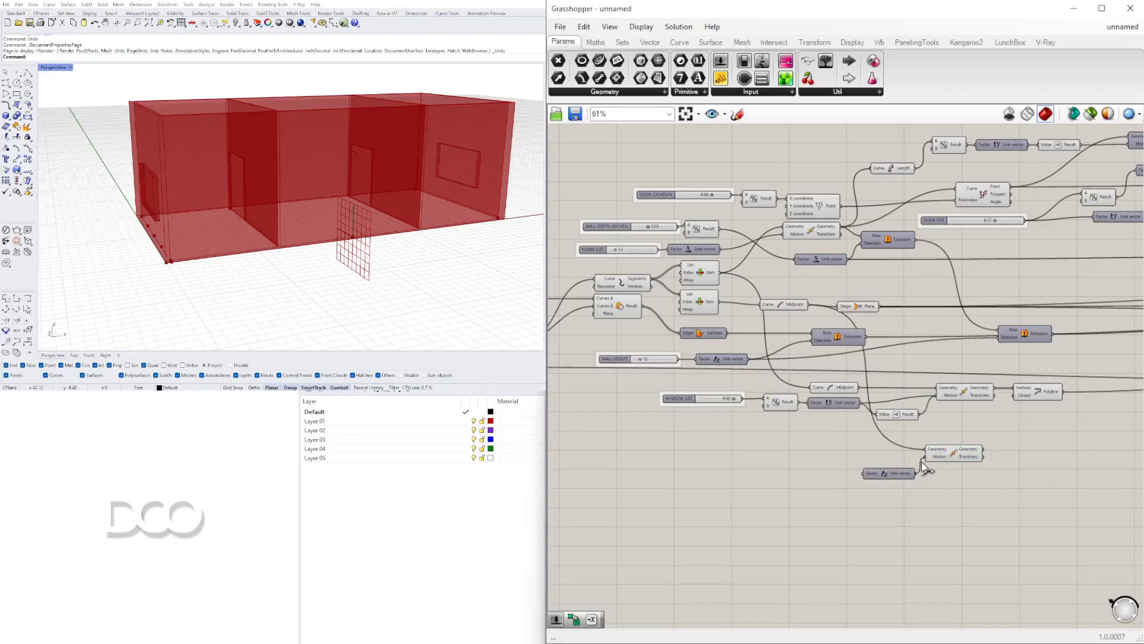
left_click(890, 473)
key("Delete")
left_click(131, 240)
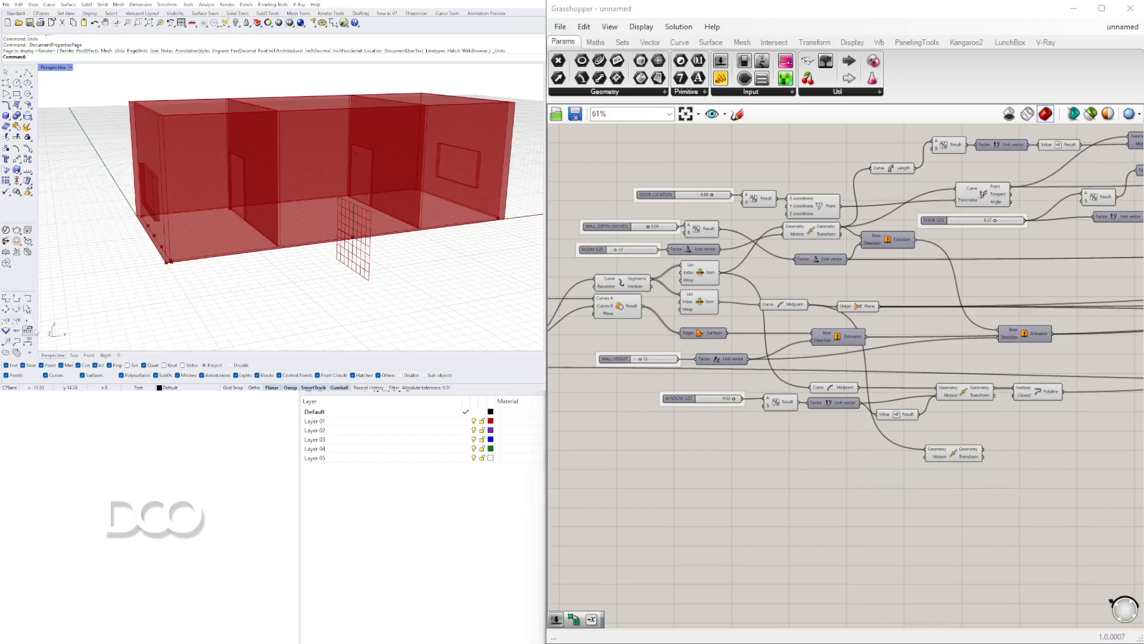
- Add a Unit X vector and connect it to the new Move component's Motion input
double_click(804, 473)
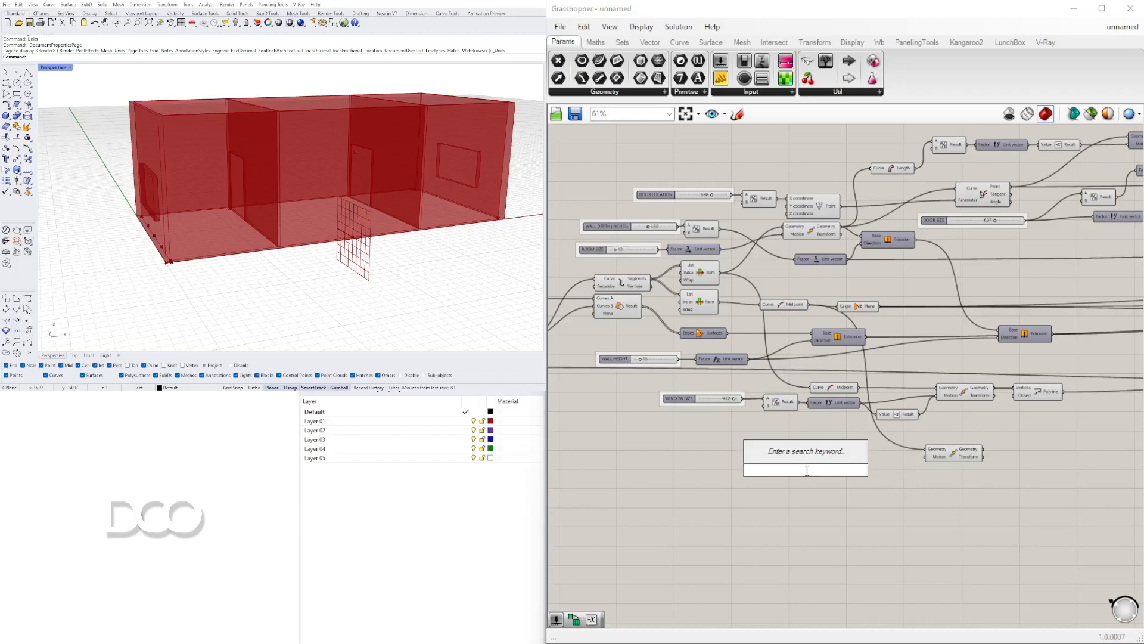
type("x")
left_click(791, 459)
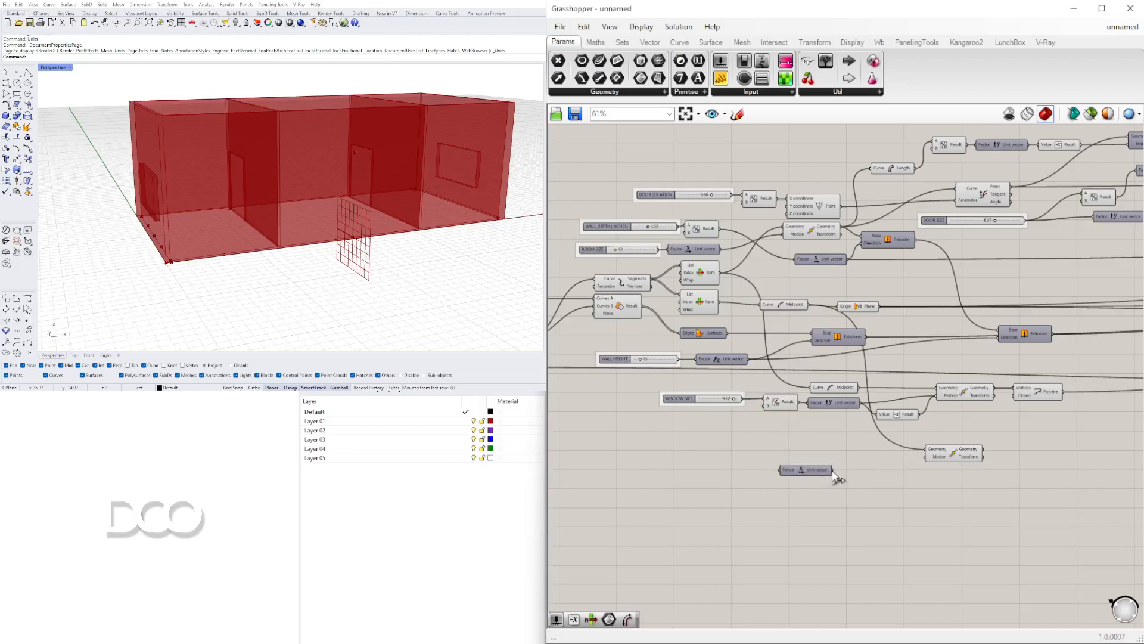
left_click_drag(921, 476, 927, 456)
left_click_drag(801, 470, 878, 461)
left_click(937, 458)
right_click_drag(393, 247, 371, 275)
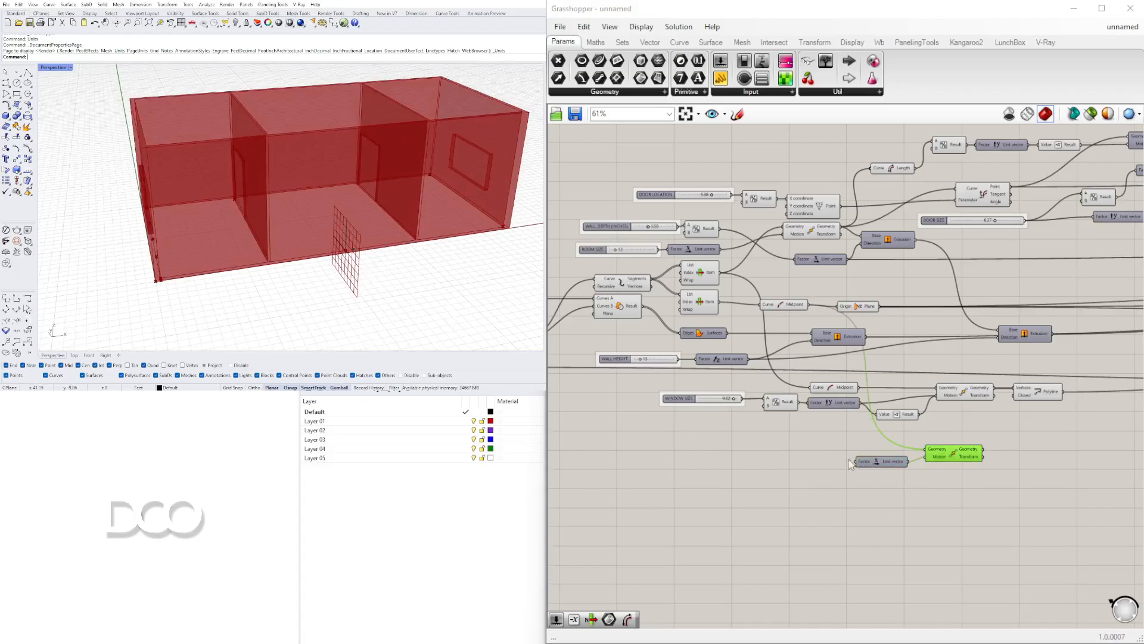
- Create a number slider set to 3.5 and connect it to the new Unit X vector's Factor
double_click(736, 455)
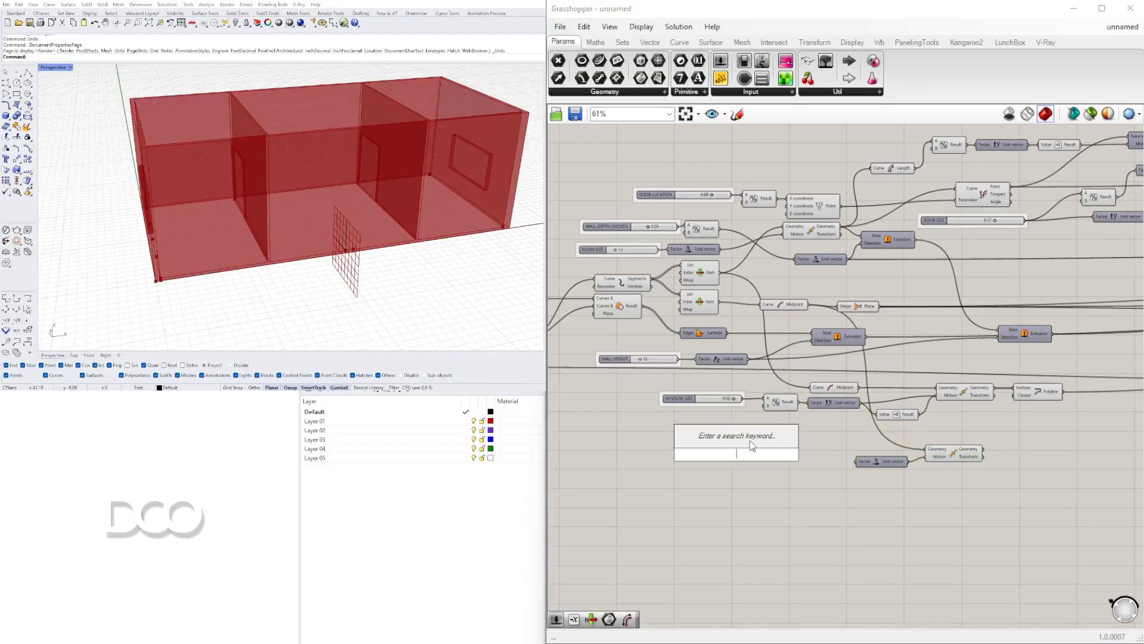
type("3.5")
key("Return")
scroll(768, 441, "up", 3)
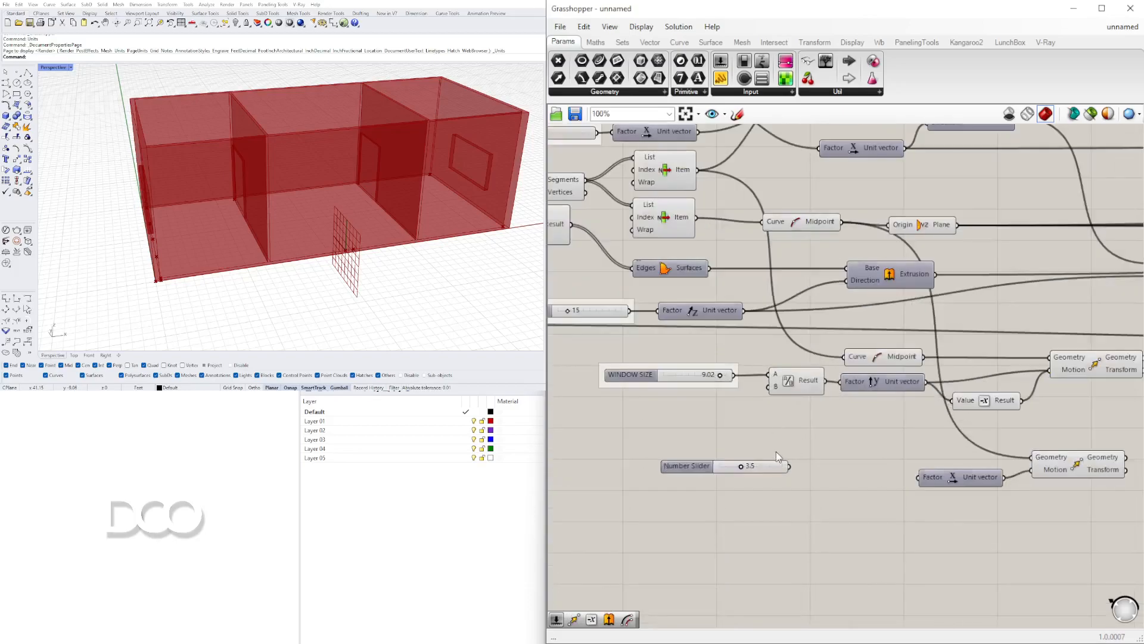
left_click_drag(783, 468, 722, 443)
scroll(828, 481, "up", 2)
left_click(805, 450)
- Insert a Division component between the 3.5 slider and the Unit X vector
double_click(829, 422)
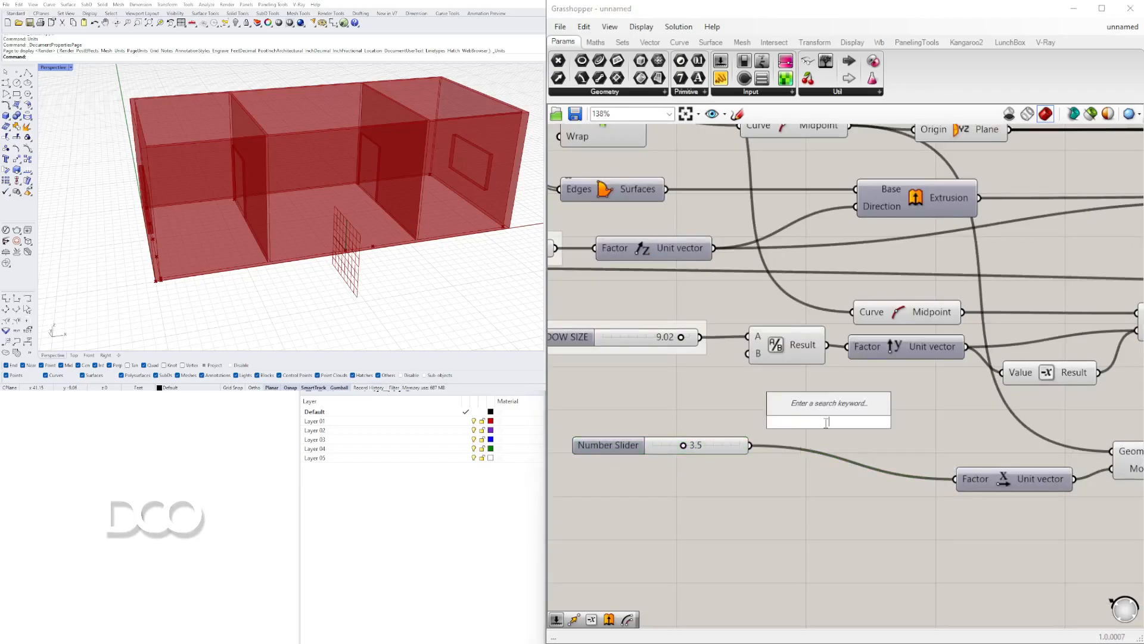
type("div")
key("Return")
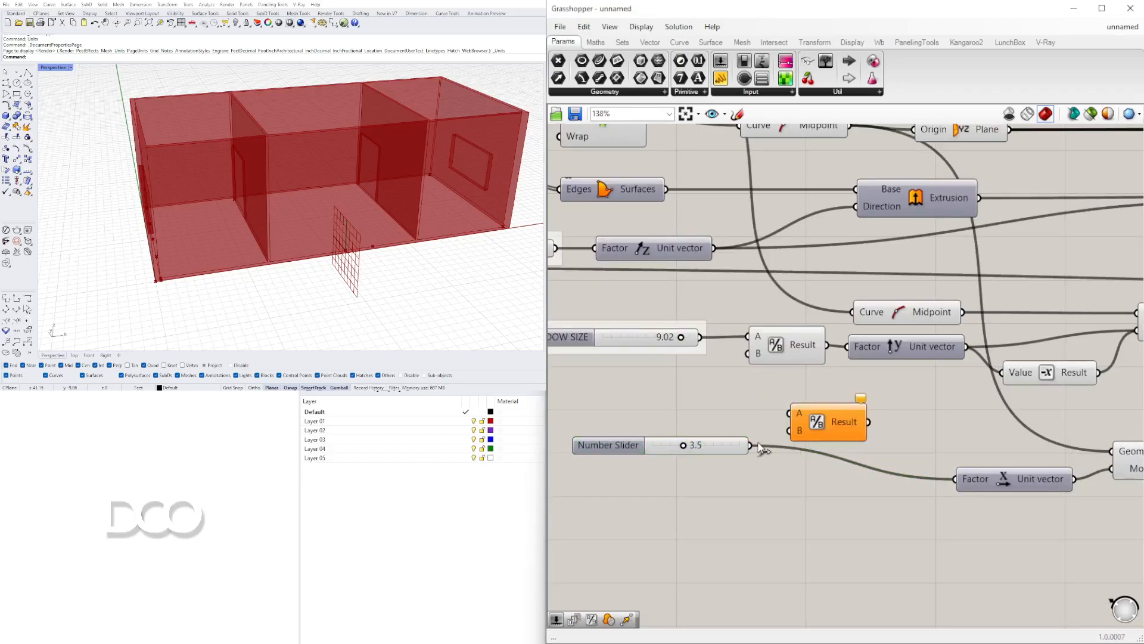
left_click_drag(831, 427, 955, 479)
left_click_drag(852, 499, 910, 482)
left_click_drag(720, 452, 809, 479)
- Line up the new slider, Division, Unit X and Move components in a row beneath the window's components
scroll(779, 417, "down", 2)
right_click_drag(769, 434, 628, 428)
left_click_drag(794, 522, 619, 438)
left_click_drag(770, 460, 696, 460)
left_click_drag(924, 447, 942, 430)
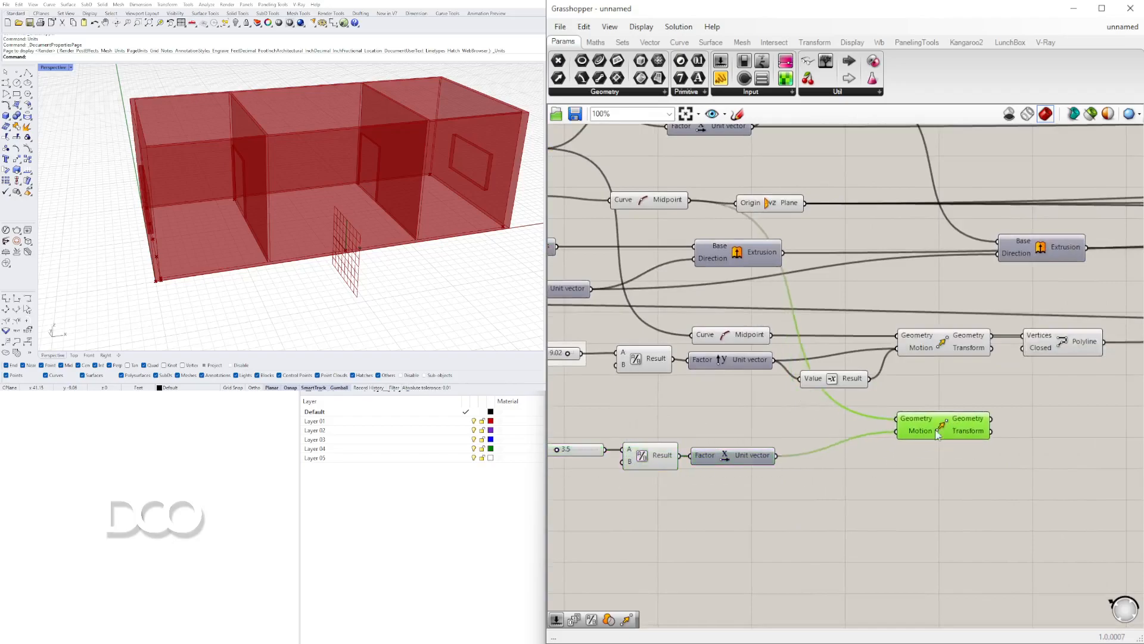
- Add a Negative component after the Unit X vector and connect its result as a second Motion of the new Move
double_click(839, 481)
type("neg")
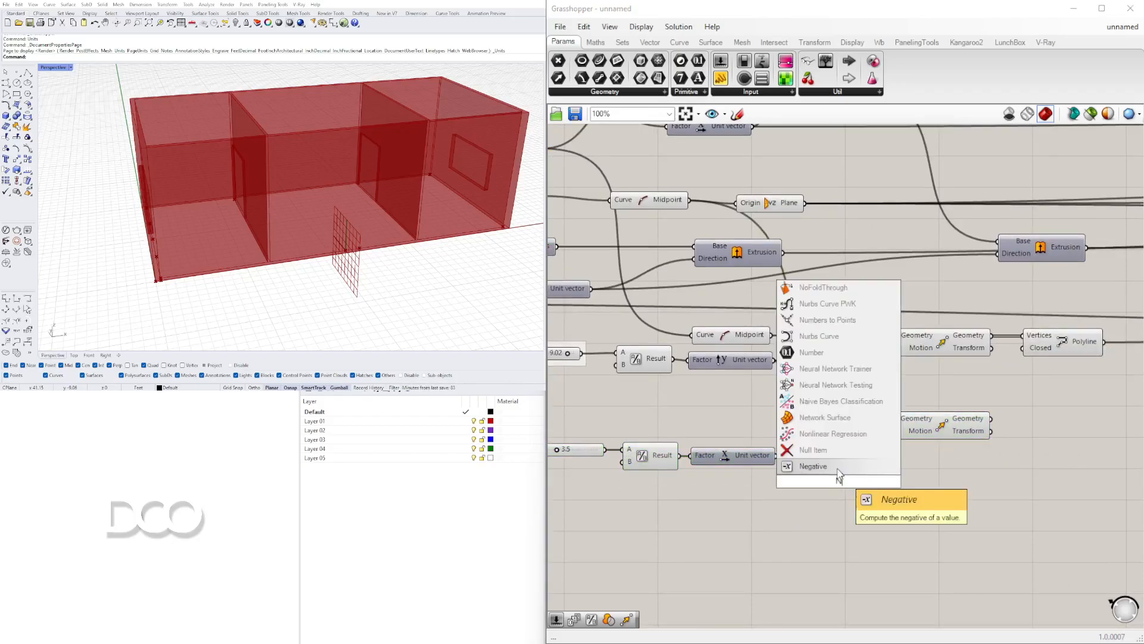
left_click(821, 466)
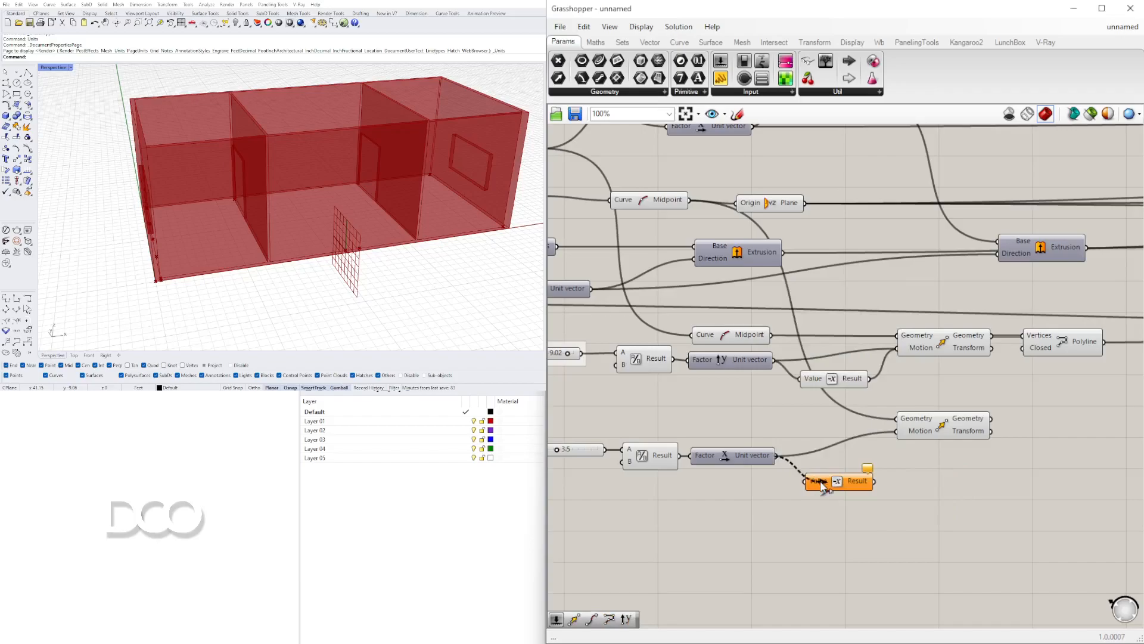
left_click_drag(776, 457, 822, 477)
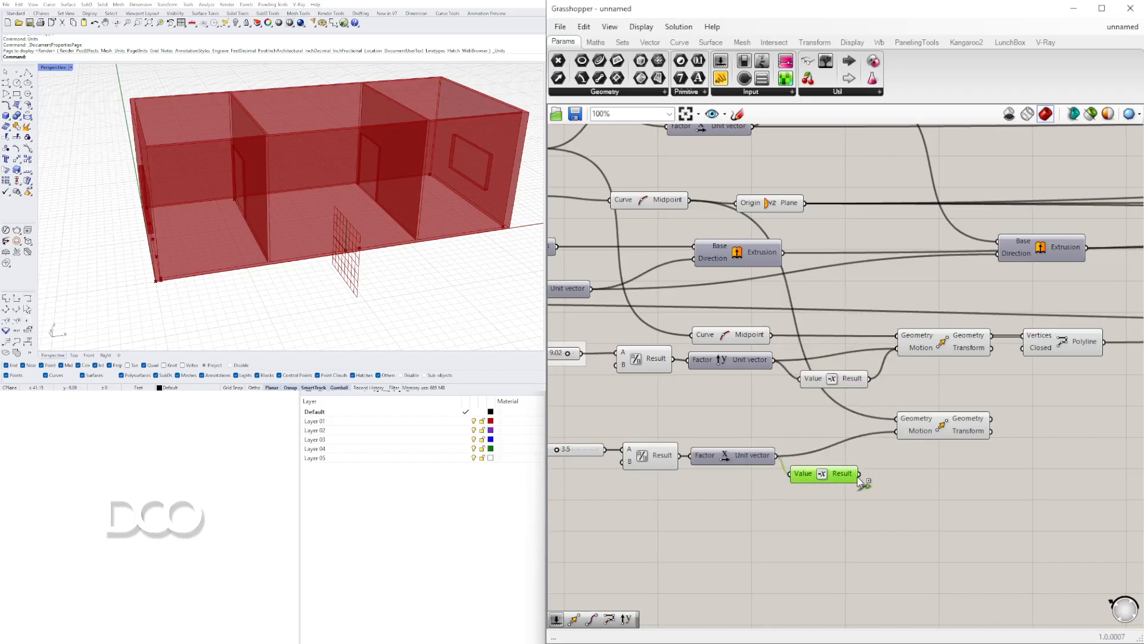
left_click_drag(940, 431, 936, 454)
left_click_drag(831, 481, 846, 480)
left_click(861, 494)
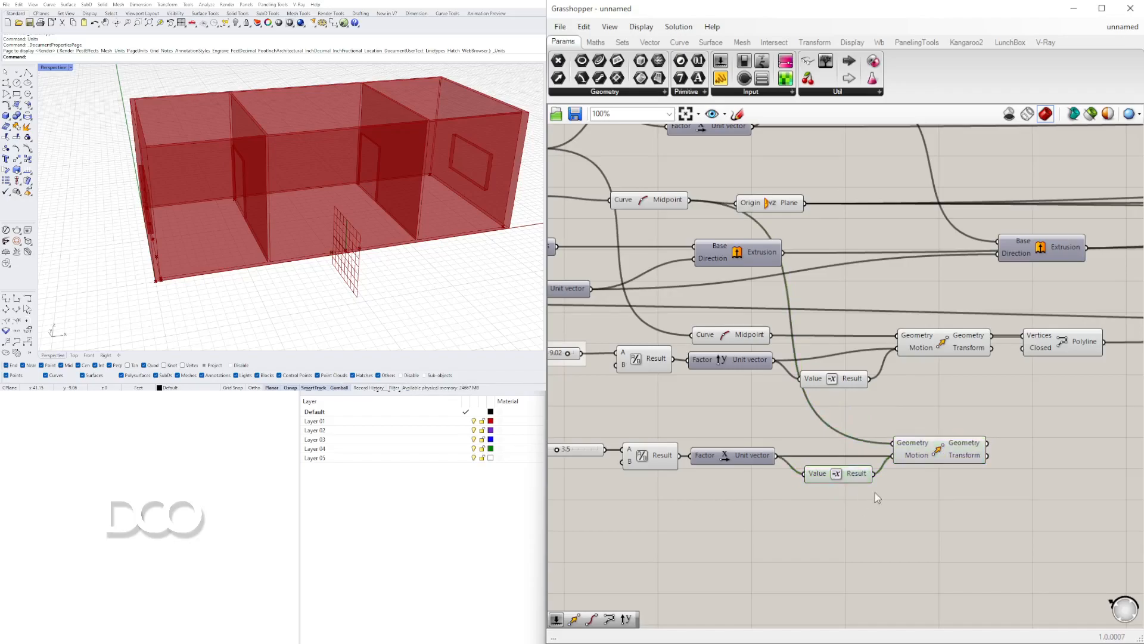
- Add a PolyLine component and connect the moved points to its Vertices input
left_click(951, 455)
right_click_drag(993, 464, 908, 452)
double_click(959, 439)
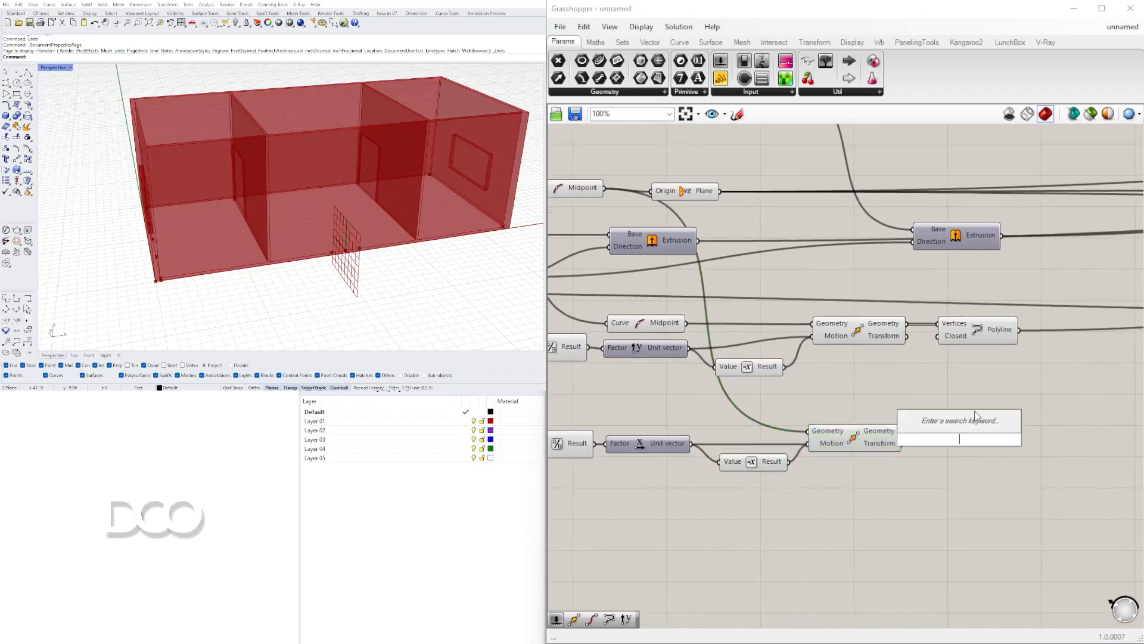
type("POLY")
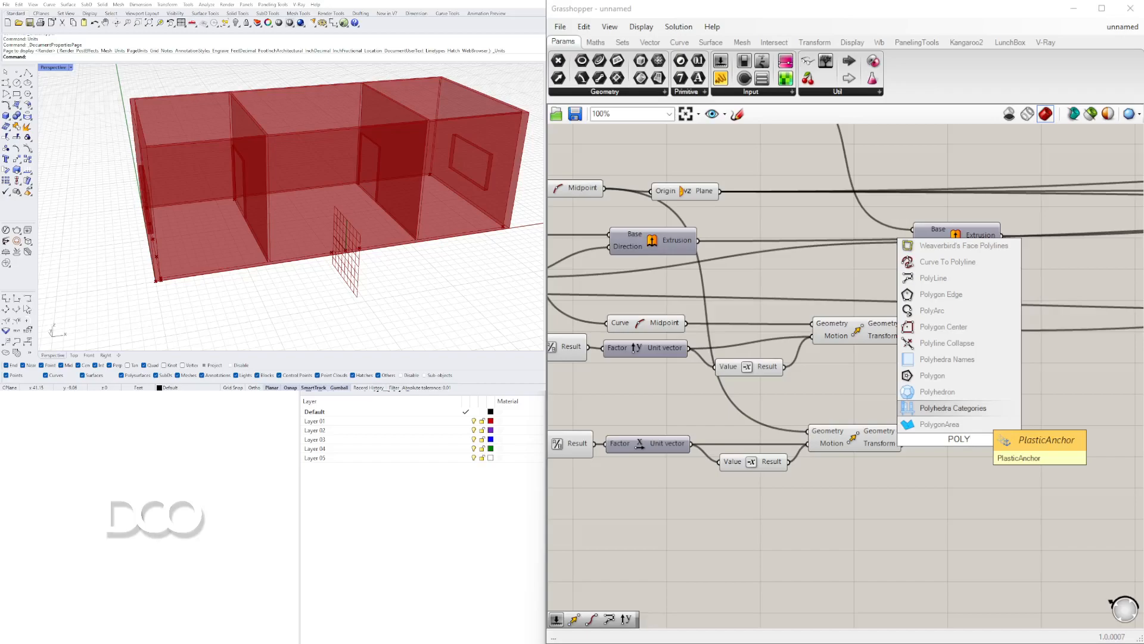
left_click(932, 277)
left_click_drag(906, 431, 987, 444)
scroll(956, 444, "down", 1)
- Add an Extrude component and connect the new polyline to its Base input
right_click_drag(328, 243, 391, 265)
right_click_drag(977, 403, 799, 390)
double_click(886, 454)
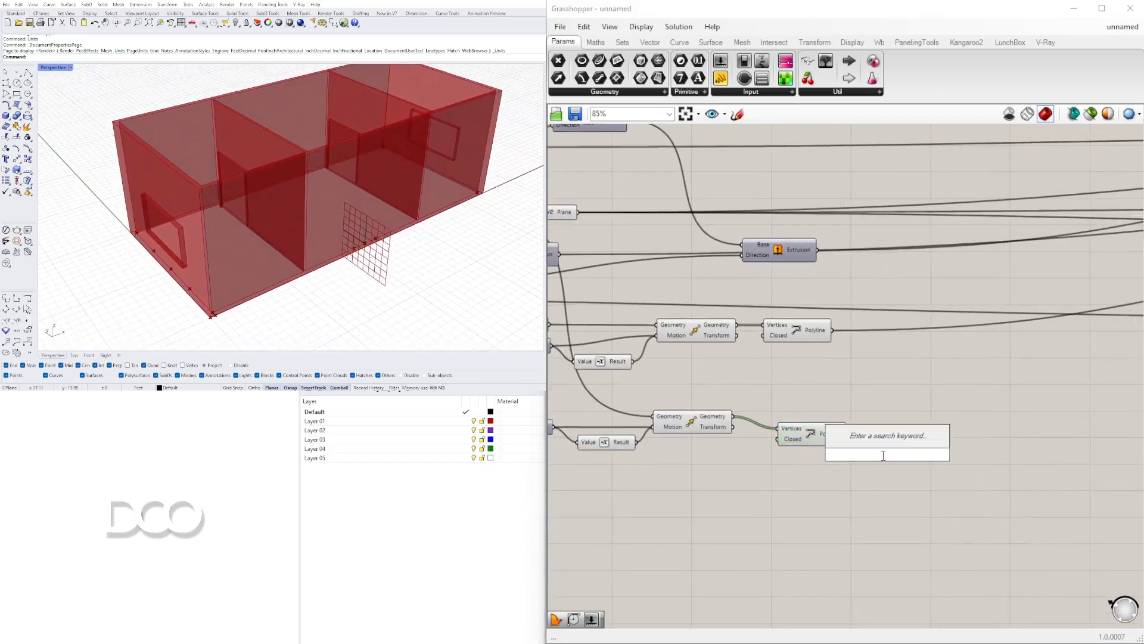
type("extru")
key("Return")
left_click_drag(883, 456, 907, 456)
left_click_drag(817, 433, 797, 421)
left_click_drag(931, 451, 958, 390)
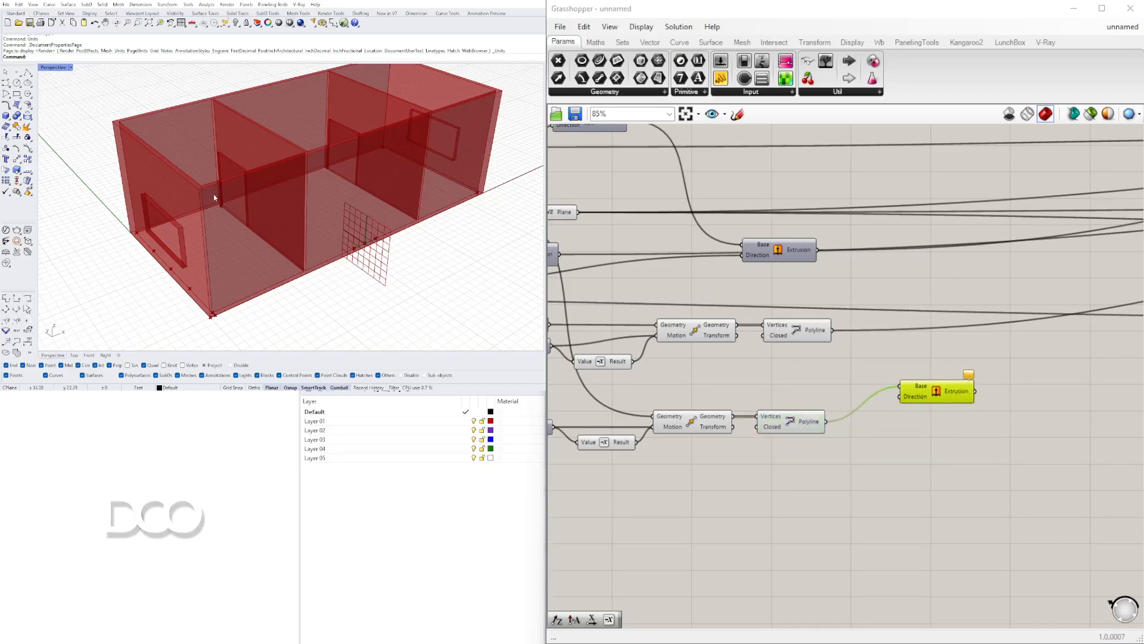
- Connect the Window/Door Head slider's Unit Z vector to the Direction input of the new Extrude
scroll(831, 302, "down", 4)
right_click_drag(831, 303, 1049, 348)
scroll(800, 335, "up", 5)
right_click_drag(800, 335, 723, 358)
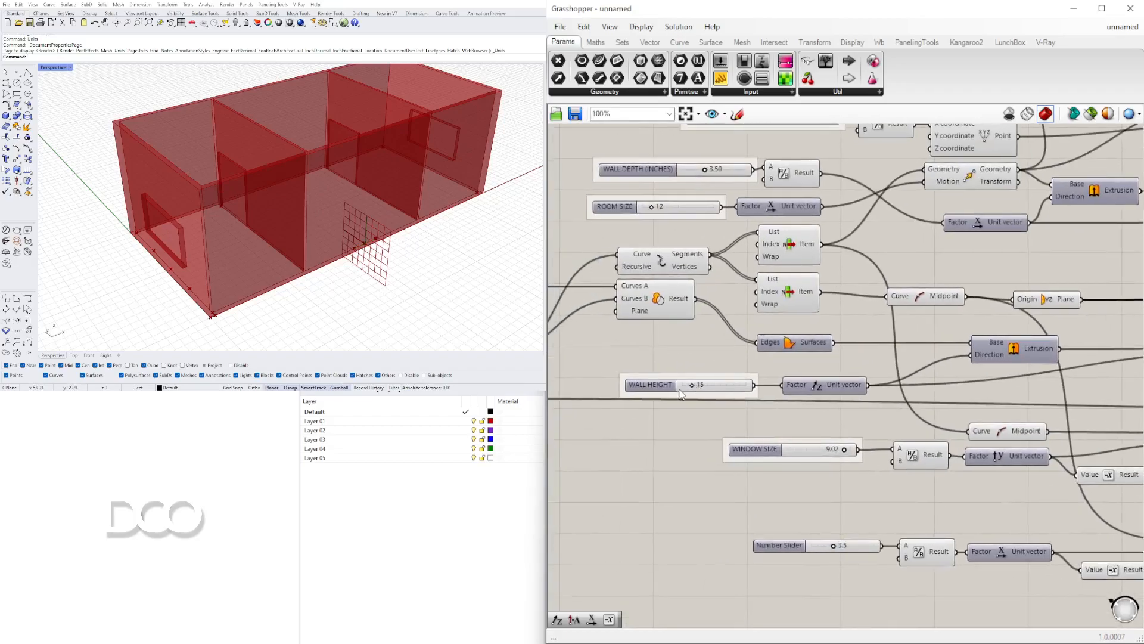
right_click_drag(781, 270, 695, 366)
mouse_move(912, 244)
right_mouse_down()
mouse_move(661, 316)
mouse_move(608, 310)
right_mouse_up()
right_click_drag(877, 318, 720, 241)
scroll(771, 250, "down", 1)
right_click_drag(797, 340, 980, 306)
left_click(958, 370)
right_click_drag(896, 385, 1044, 361)
right_click_drag(829, 370, 683, 341)
scroll(945, 317, "down", 3)
right_click_drag(929, 335, 653, 338)
scroll(1024, 253, "up", 3)
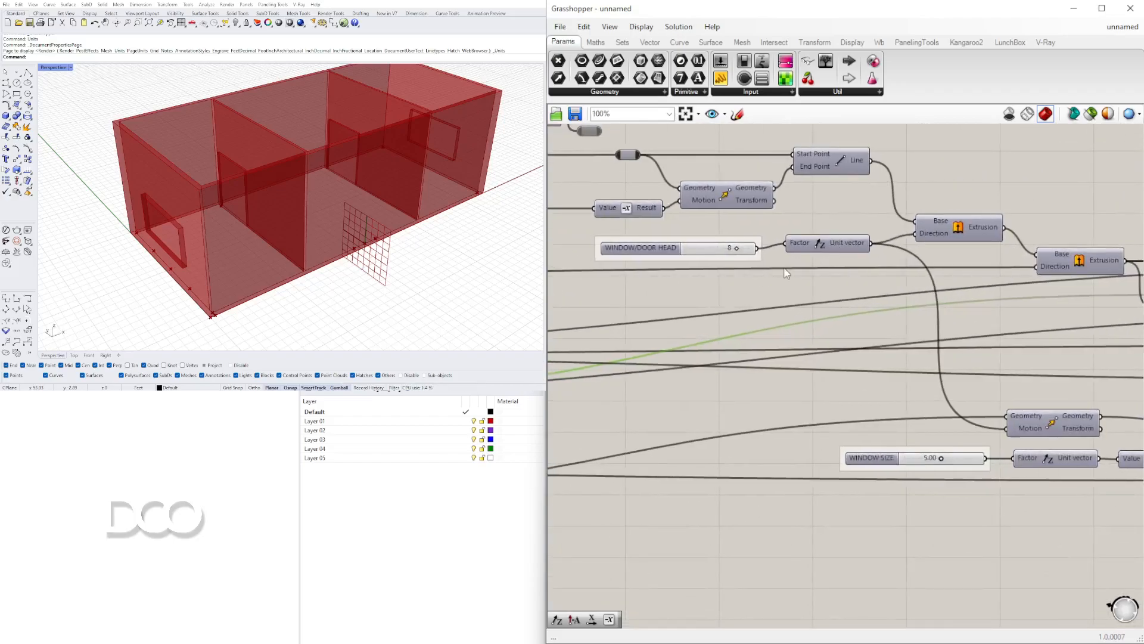
right_click_drag(832, 447, 850, 412)
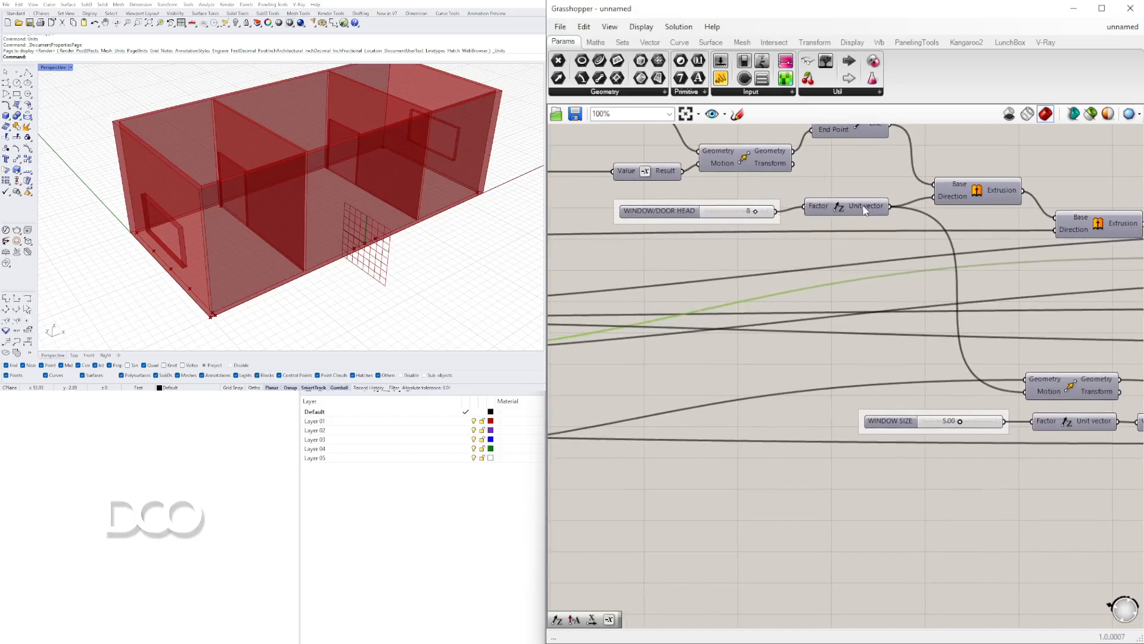
scroll(918, 215, "down", 3)
left_click_drag(888, 208, 787, 397)
scroll(673, 289, "up", 2)
mouse_move(341, 245)
right_mouse_down()
mouse_move(295, 205)
mouse_move(345, 262)
right_mouse_up()
left_click_drag(805, 392, 854, 391)
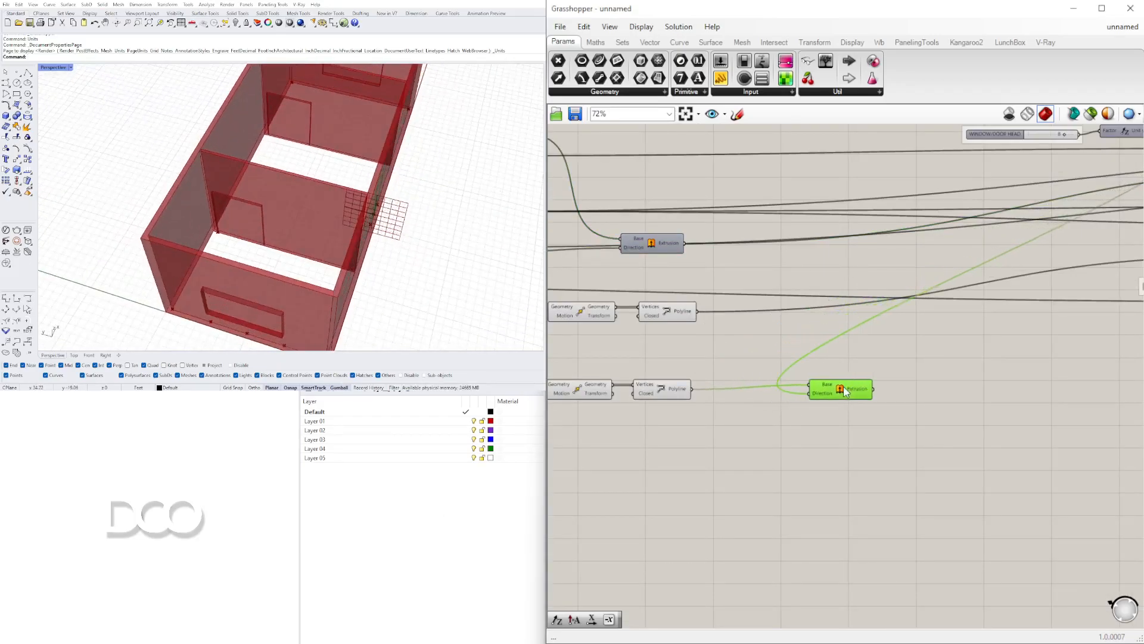
- Add a second Extrude component and connect the new vertical extrusion to its Base input
scroll(845, 392, "down", 2)
scroll(784, 396, "up", 3)
double_click(871, 398)
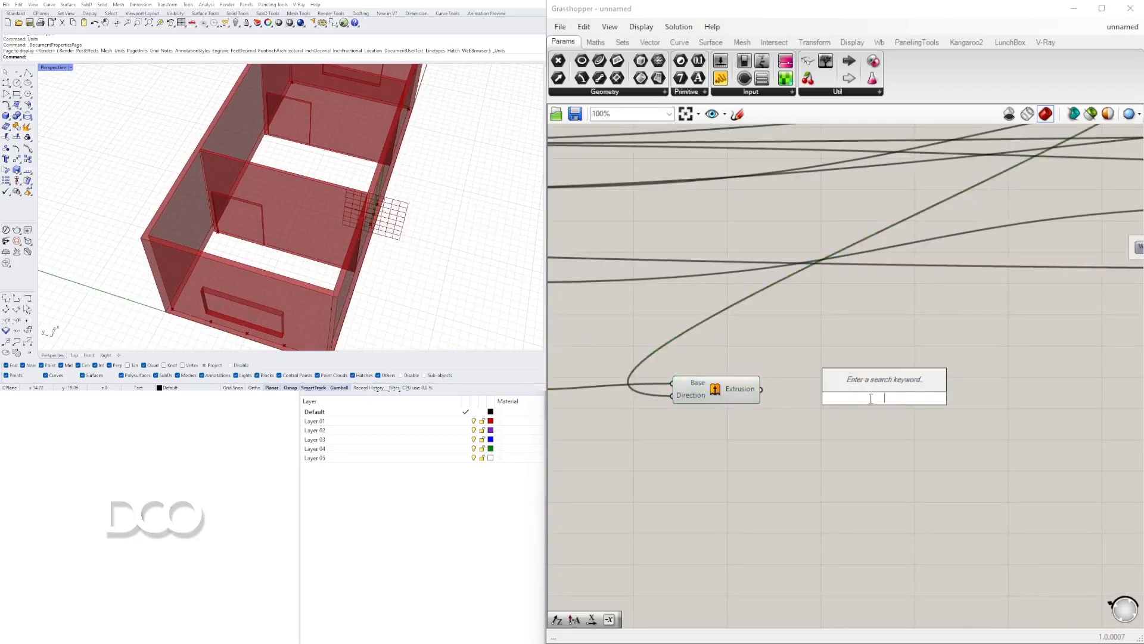
scroll(425, 204, "up", 8)
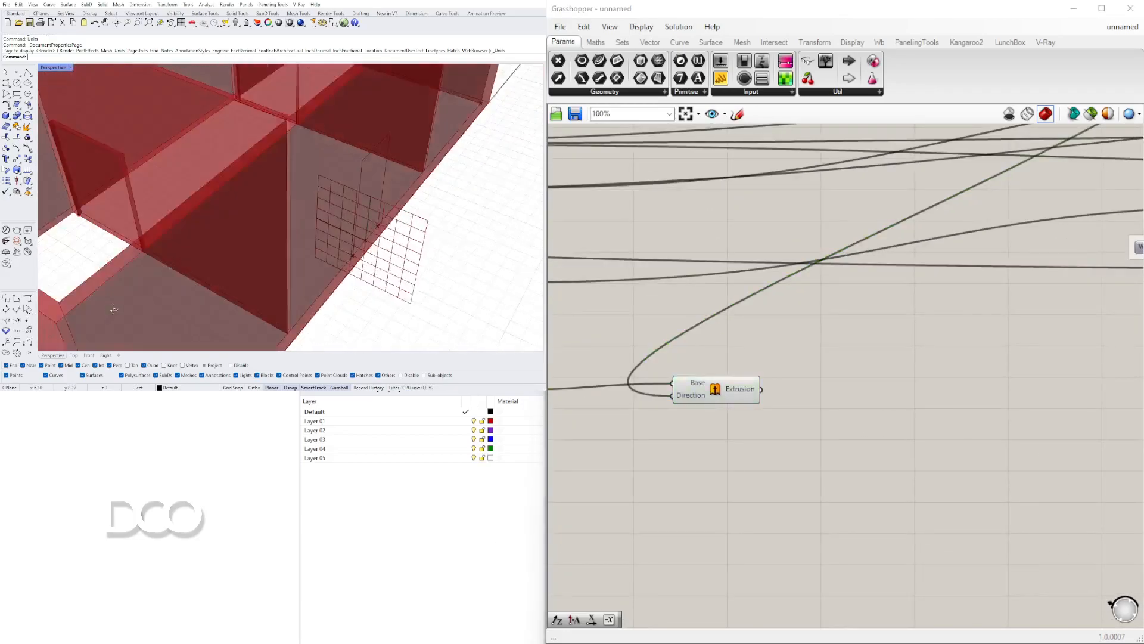
right_click_drag(113, 310, 131, 325)
scroll(745, 400, "down", 3)
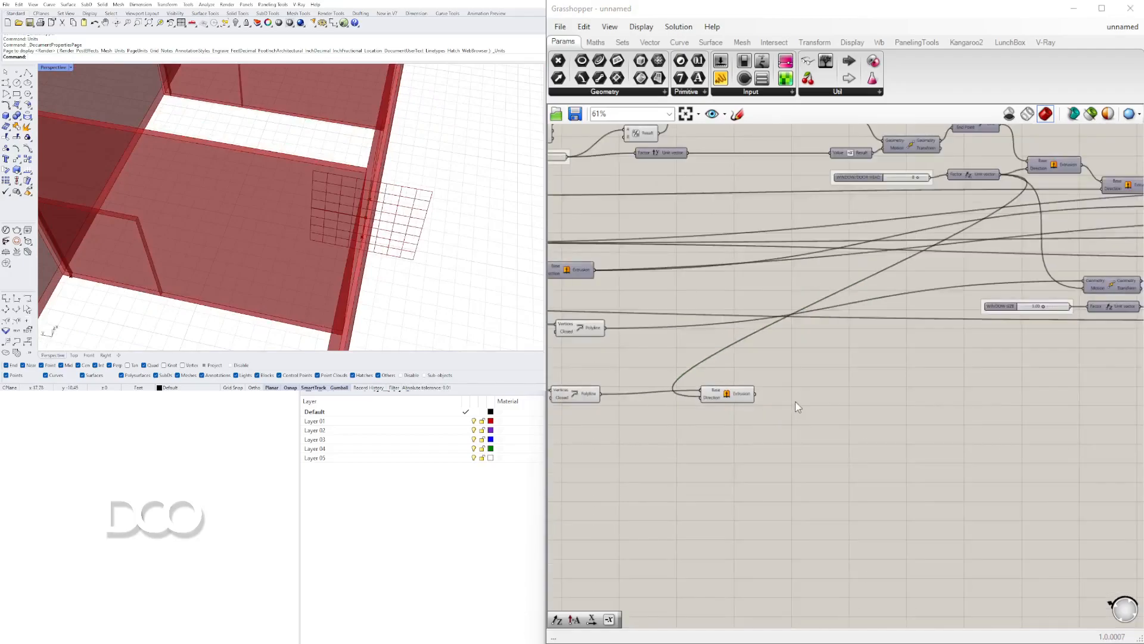
double_click(794, 402)
type("extr")
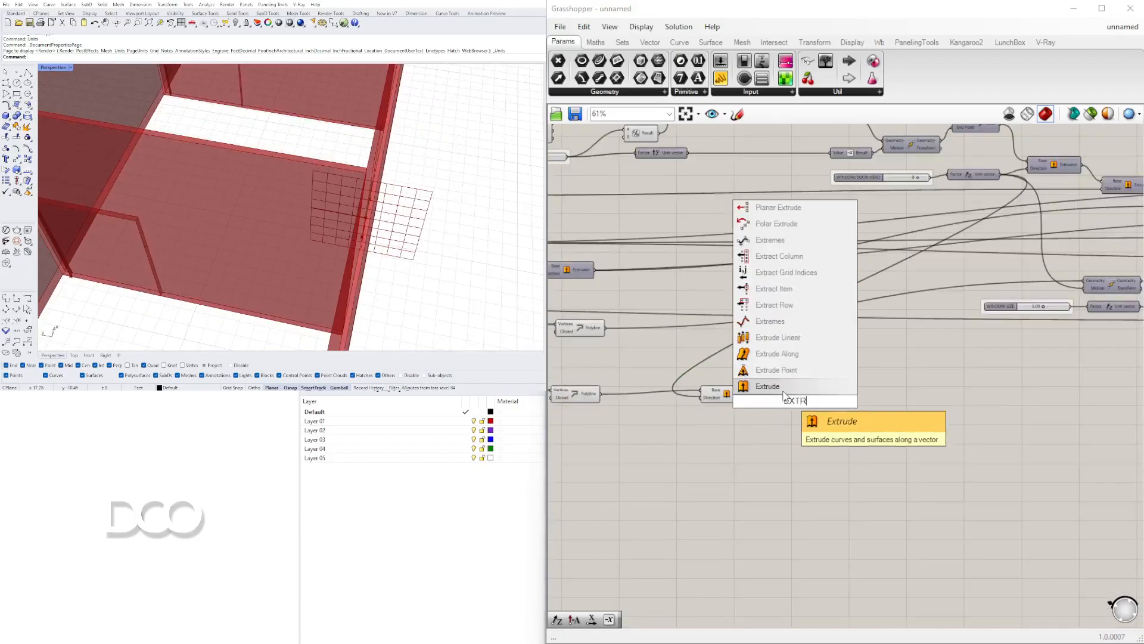
left_click(782, 387)
left_click_drag(766, 400, 796, 401)
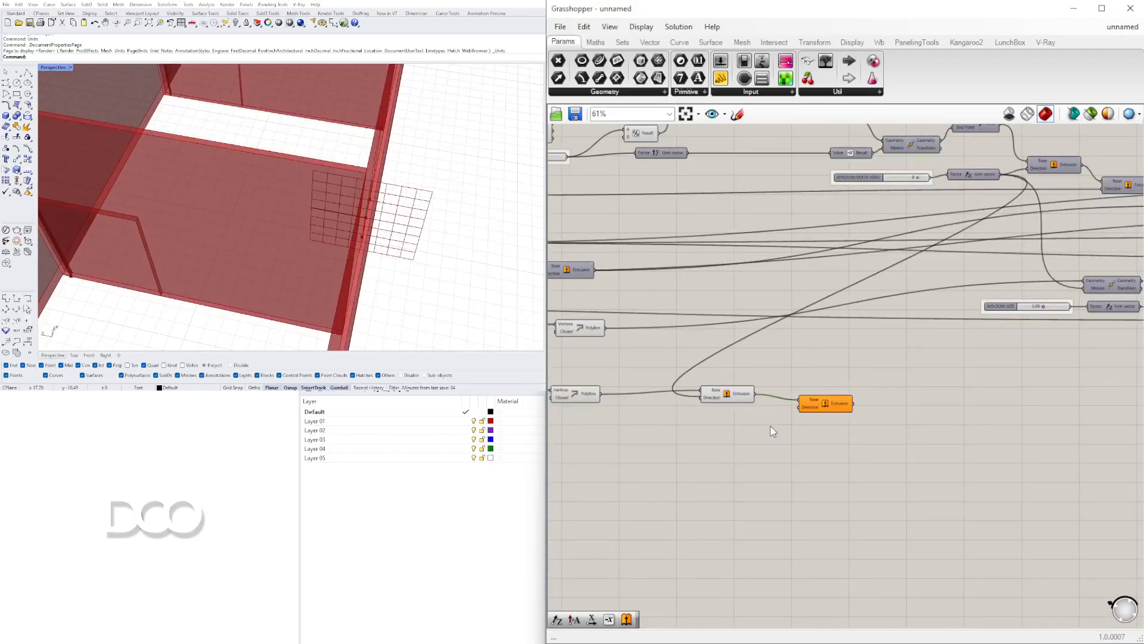
- Add a Unit Y vector below the new extrusions and connect it to the second Extrude's Direction input
double_click(770, 425)
type("y")
left_click(770, 410)
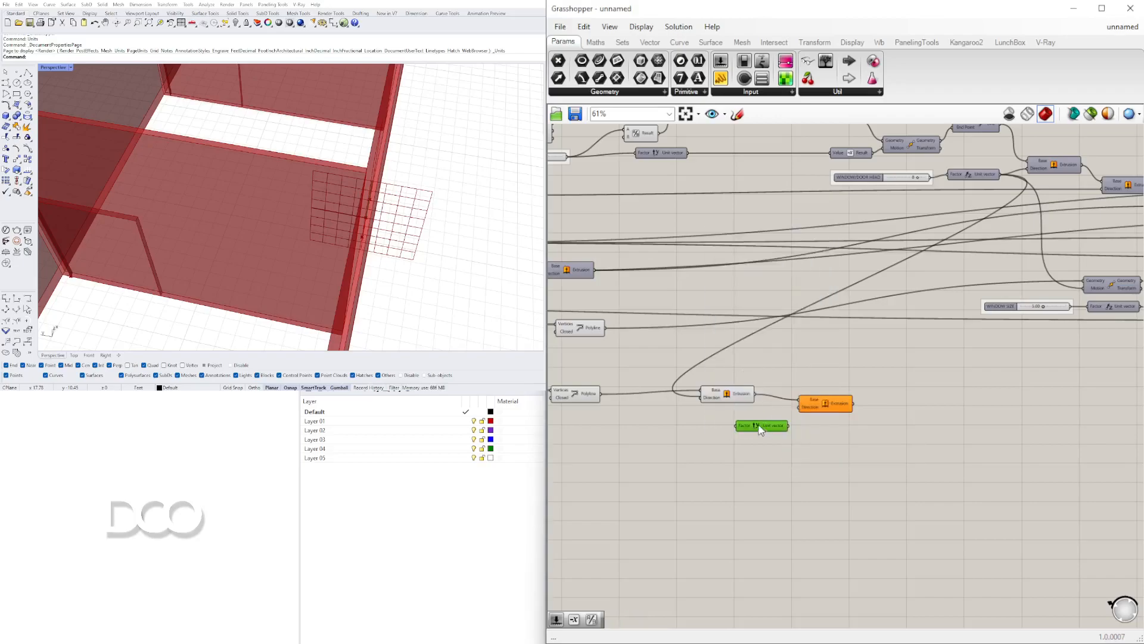
left_click_drag(790, 410, 838, 405)
right_click_drag(725, 434, 793, 435)
right_click_drag(507, 231, 470, 254)
scroll(801, 417, "up", 5)
left_click(801, 418)
- Insert a Negative component between the Unit Y vector and the second Extrude's Direction input
double_click(858, 456)
type("neg")
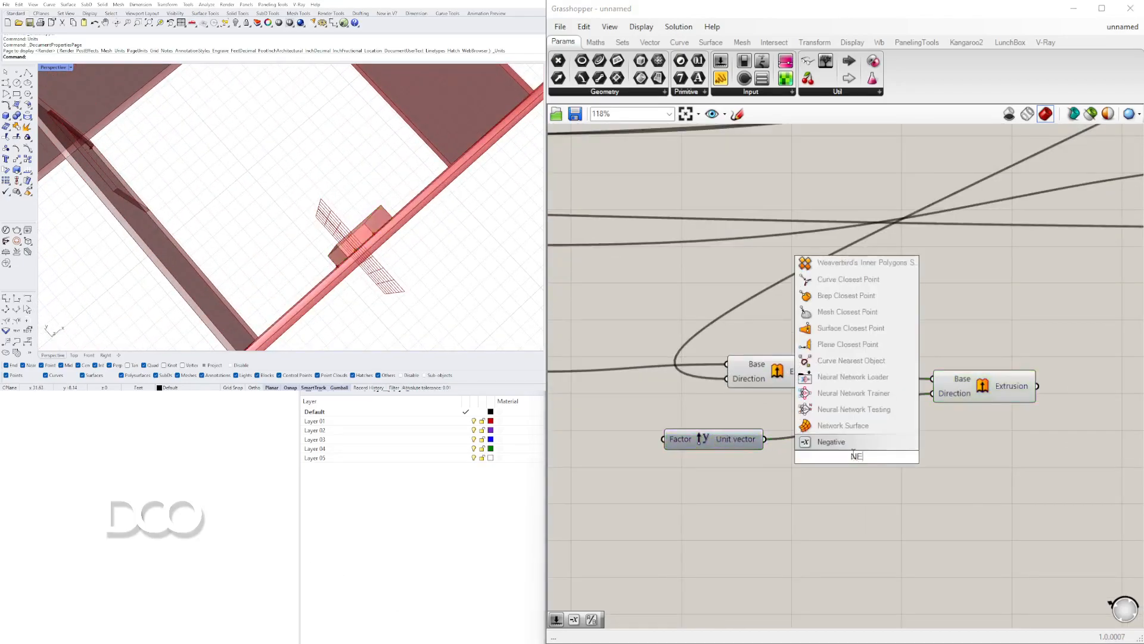
key("Return")
left_click_drag(800, 455, 816, 456)
left_click_drag(860, 458, 839, 444)
left_click_drag(923, 395, 932, 393)
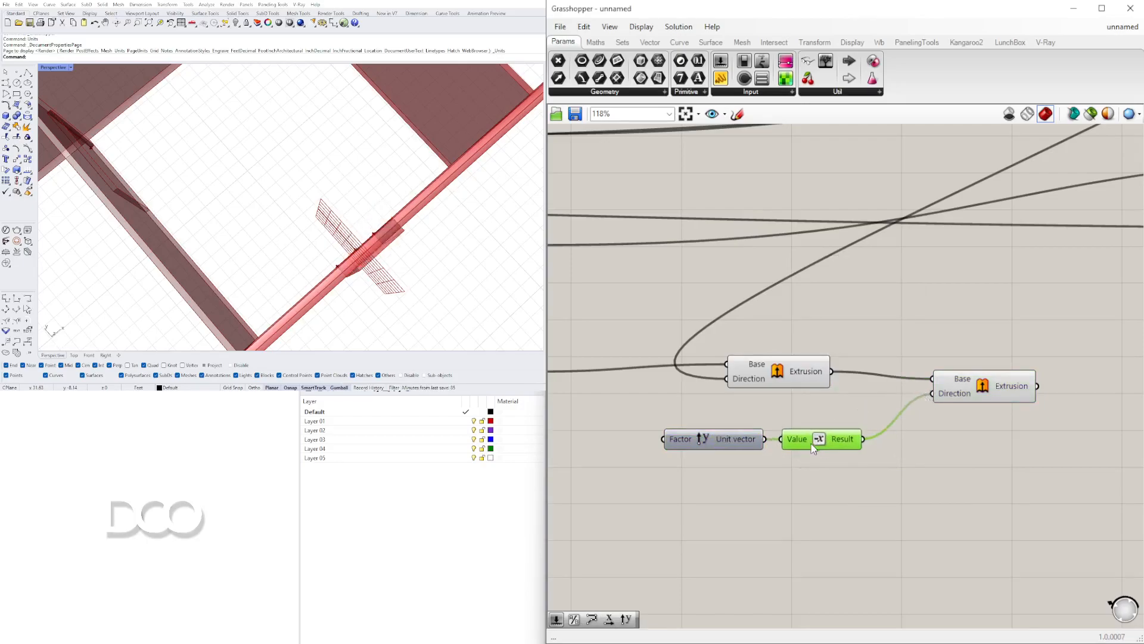
- Connect the Division result of the exterior wall's depth in inches to the Factor input of the new Unit Y vector
scroll(799, 434, "down", 4)
scroll(966, 434, "up", 1)
left_click_drag(996, 469, 1038, 373)
left_click(999, 466)
scroll(1018, 399, "up", 4)
left_click(476, 216)
scroll(478, 215, "down", 6)
scroll(689, 326, "down", 5)
right_click_drag(581, 337, 836, 329)
scroll(715, 341, "down", 2)
right_click_drag(715, 340, 919, 352)
scroll(861, 365, "up", 7)
right_click_drag(695, 367, 824, 404)
right_click_drag(794, 305, 822, 397)
right_click_drag(749, 381, 922, 403)
right_click_drag(821, 348, 1062, 408)
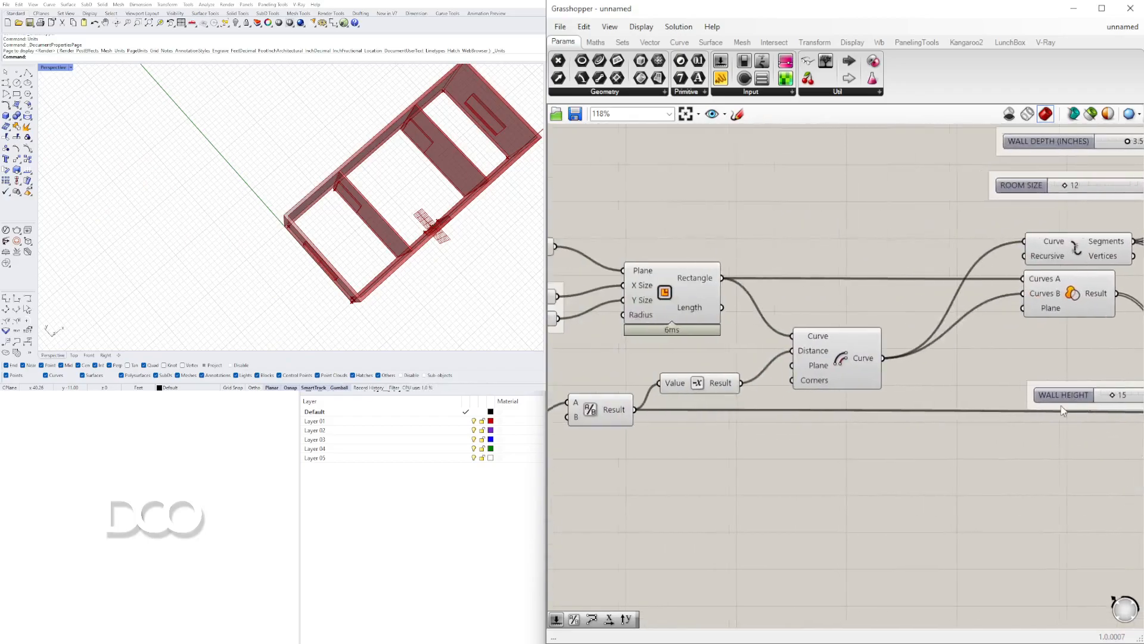
right_click_drag(796, 381, 1052, 382)
right_click_drag(941, 396, 850, 398)
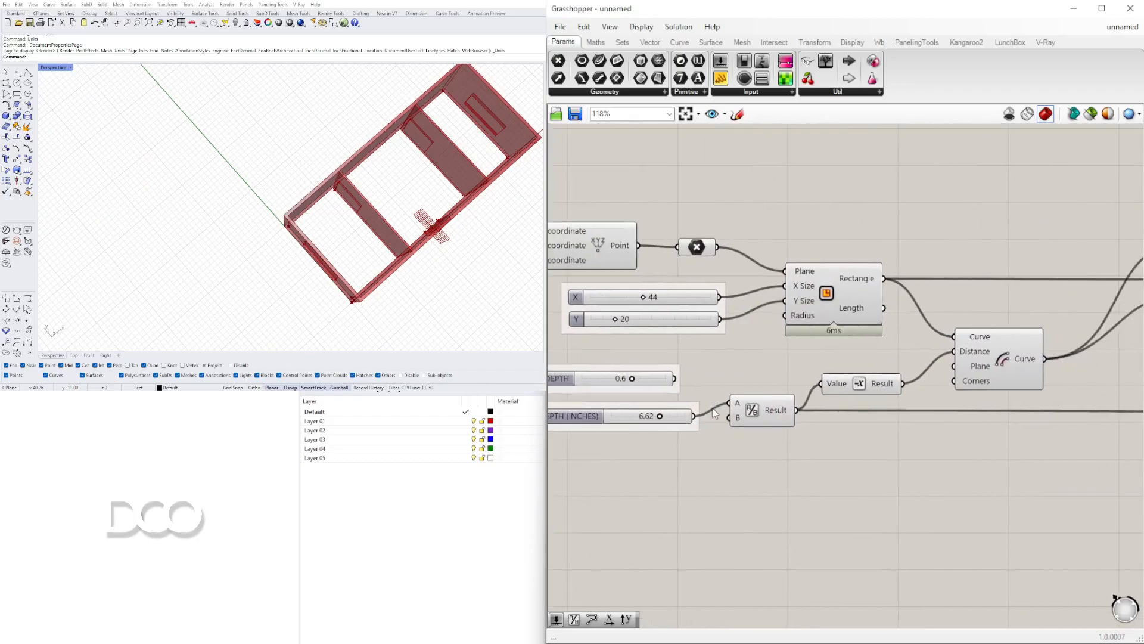
right_click_drag(672, 427, 719, 424)
scroll(760, 412, "up", 4)
right_click_drag(380, 243, 339, 255)
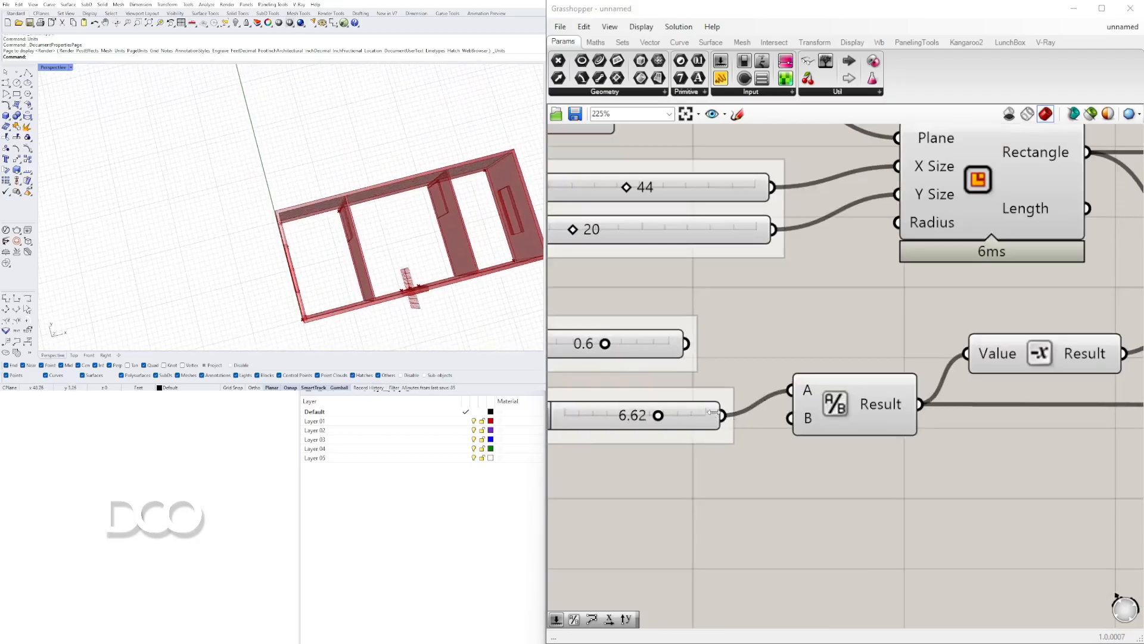
right_click_drag(930, 415, 772, 412)
left_click_drag(773, 404, 837, 417)
scroll(699, 397, "down", 11)
right_click_drag(955, 436, 837, 417)
scroll(945, 414, "up", 8)
left_click_drag(838, 417, 871, 390)
scroll(941, 409, "up", 2)
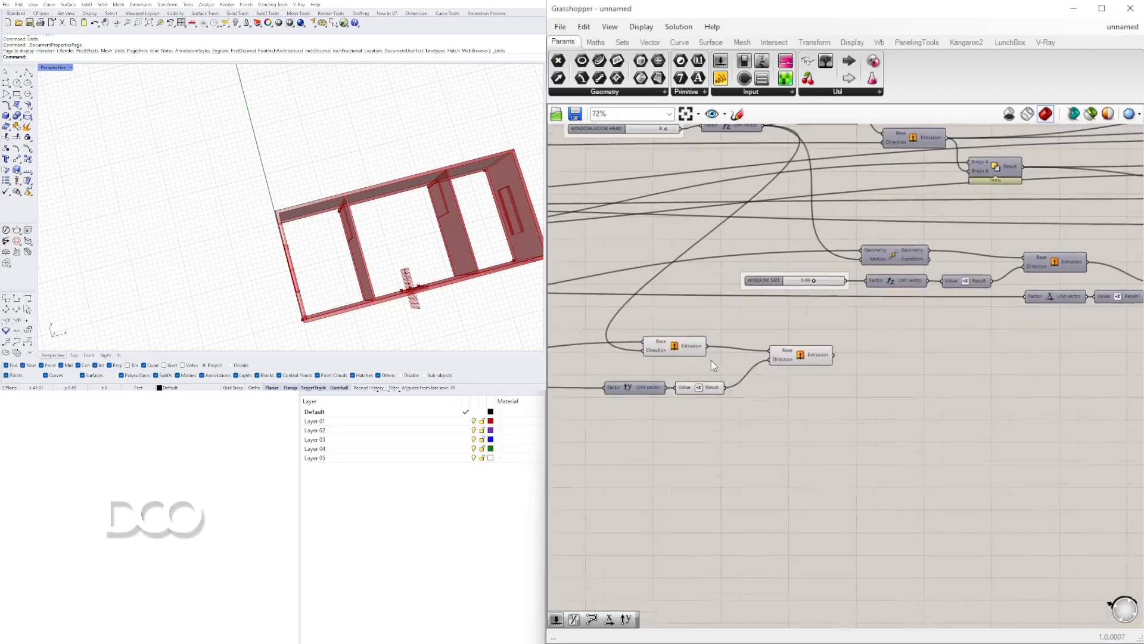
- Turn off the preview of the first new Extrude so only the thickened opening solid is displayed
right_click_drag(399, 280, 409, 210)
scroll(436, 213, "up", 5)
right_click_drag(537, 216, 485, 223)
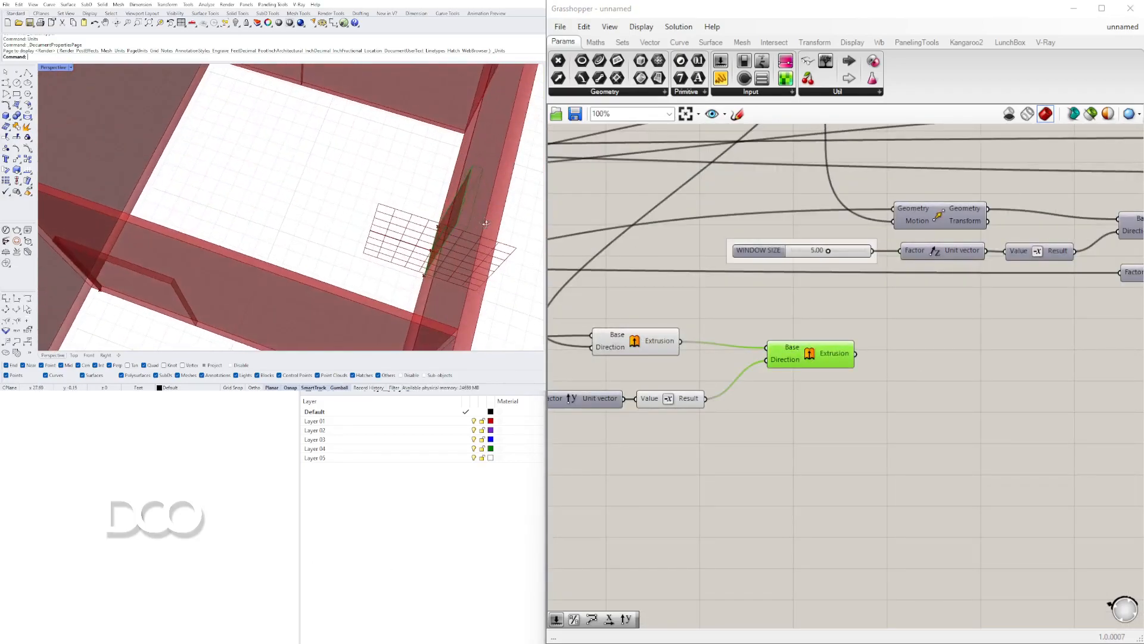
right_click_drag(710, 391, 872, 398)
left_click_drag(833, 455, 691, 332)
middle_click(761, 311)
left_click(799, 277)
right_click_drag(984, 344, 691, 380)
- Shift the second Extrude farther along the canvas and feed it into a new Brep parameter placed beneath the other Brep outputs
left_click_drag(680, 391, 961, 391)
scroll(958, 393, "down", 4)
right_click_drag(1114, 404, 698, 421)
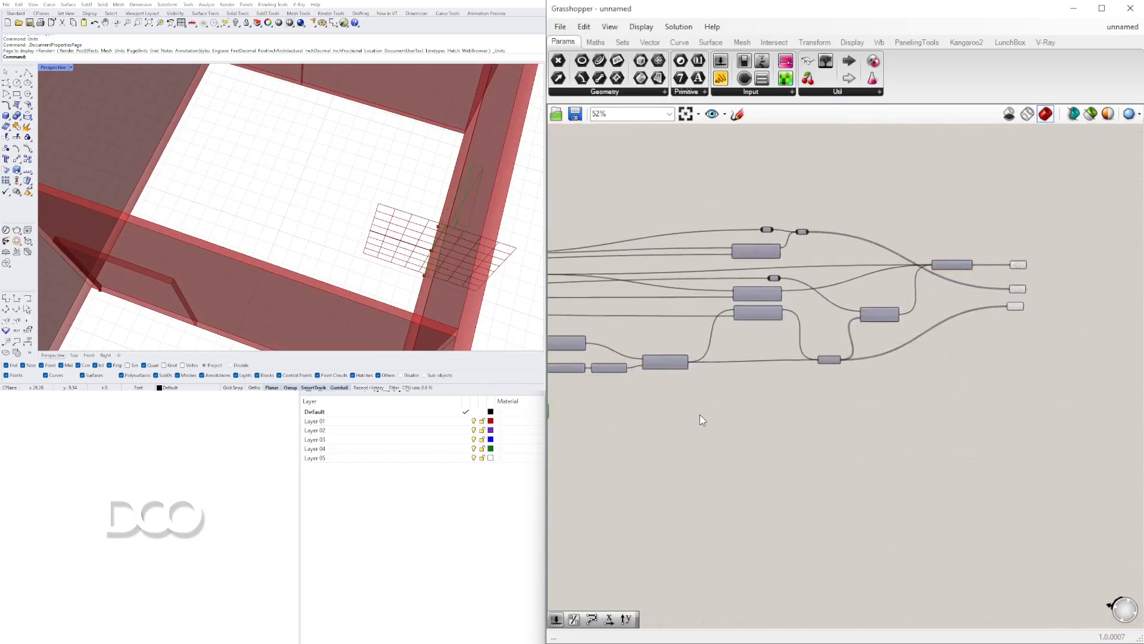
scroll(755, 403, "up", 4)
double_click(835, 399)
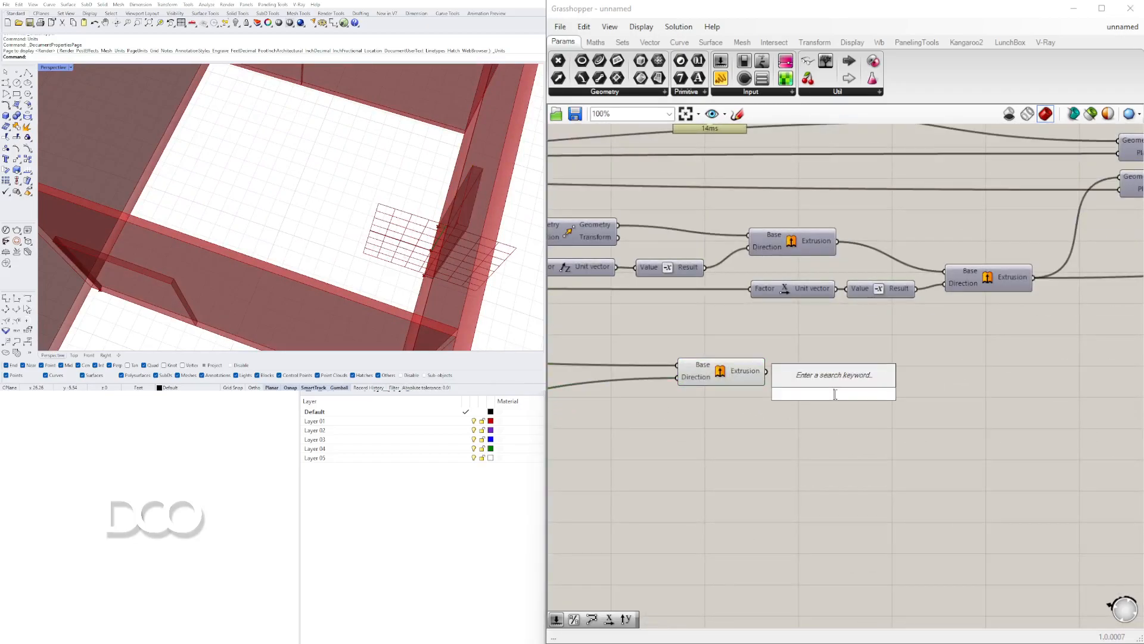
type("Brep")
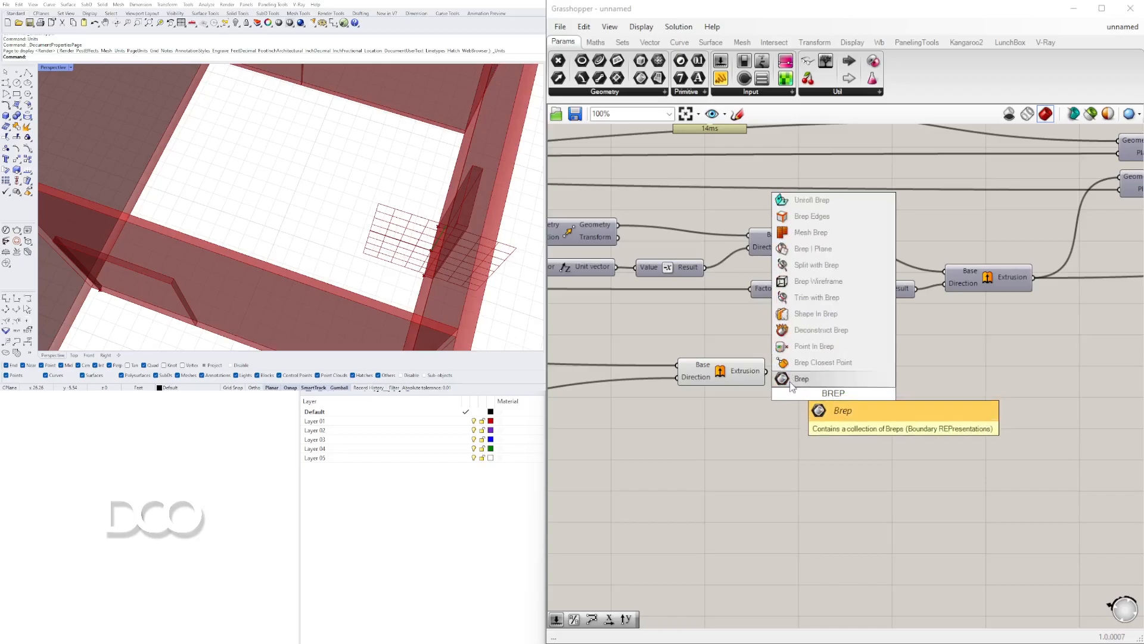
left_click(771, 382)
left_click_drag(818, 400, 957, 359)
scroll(816, 382, "down", 5)
scroll(957, 358, "up", 2)
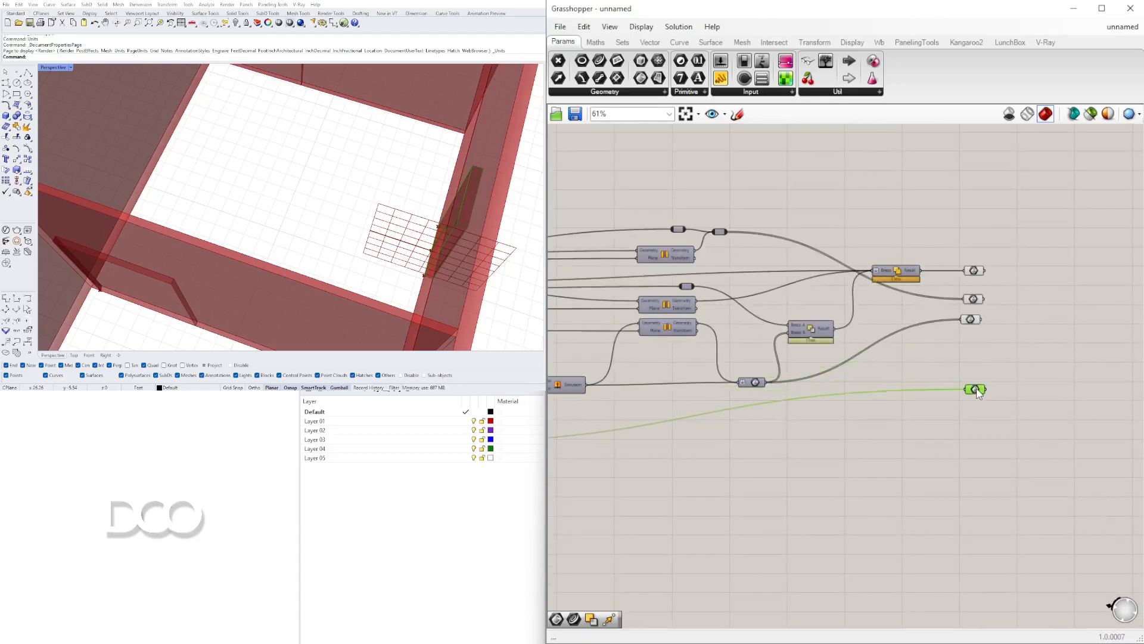
- Turn off the preview of the second Extrude feeding the new Brep output
scroll(851, 424, "up", 3)
left_click_drag(866, 481, 740, 439)
middle_click(749, 418)
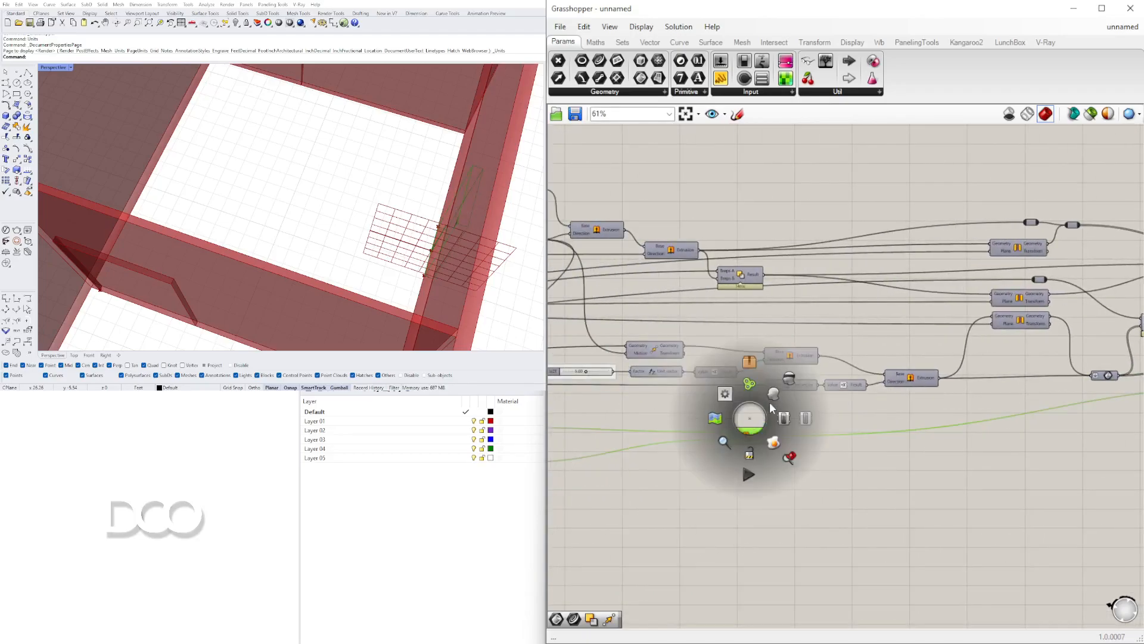
left_click(792, 377)
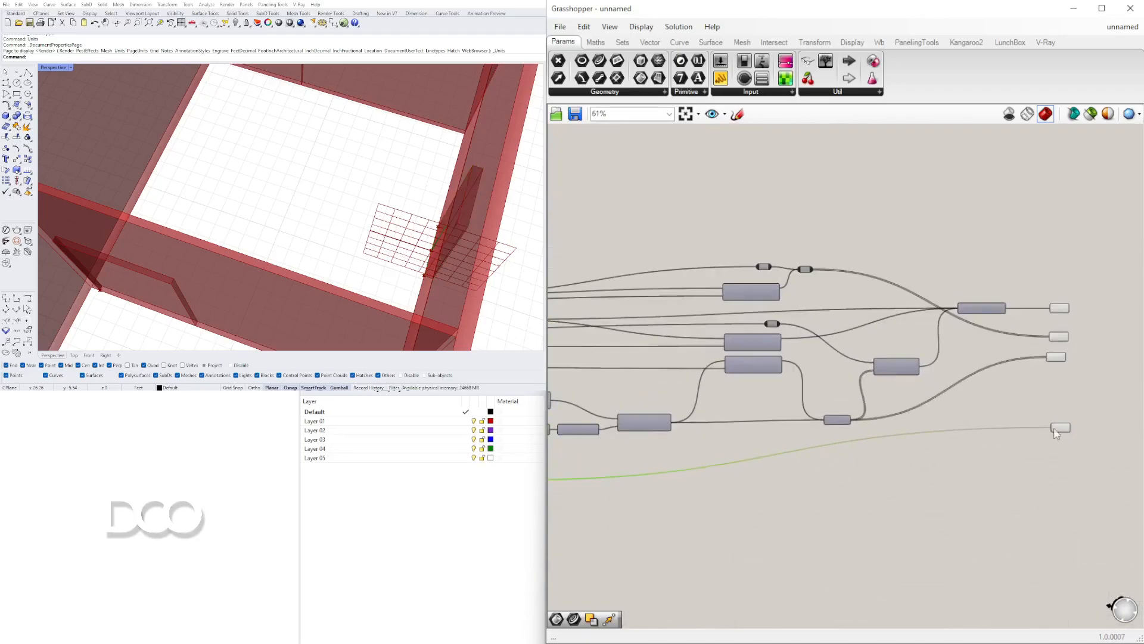
right_click_drag(683, 467, 877, 412)
- Turn on the preview of the exterior walls' Solid Difference and of the flattened window Brep
right_click_drag(504, 254, 411, 209)
scroll(420, 200, "down", 5)
right_click_drag(918, 333, 782, 332)
right_click(951, 311)
left_click(971, 334)
left_click_drag(949, 311, 955, 311)
right_click_drag(721, 395, 827, 412)
right_click(984, 366)
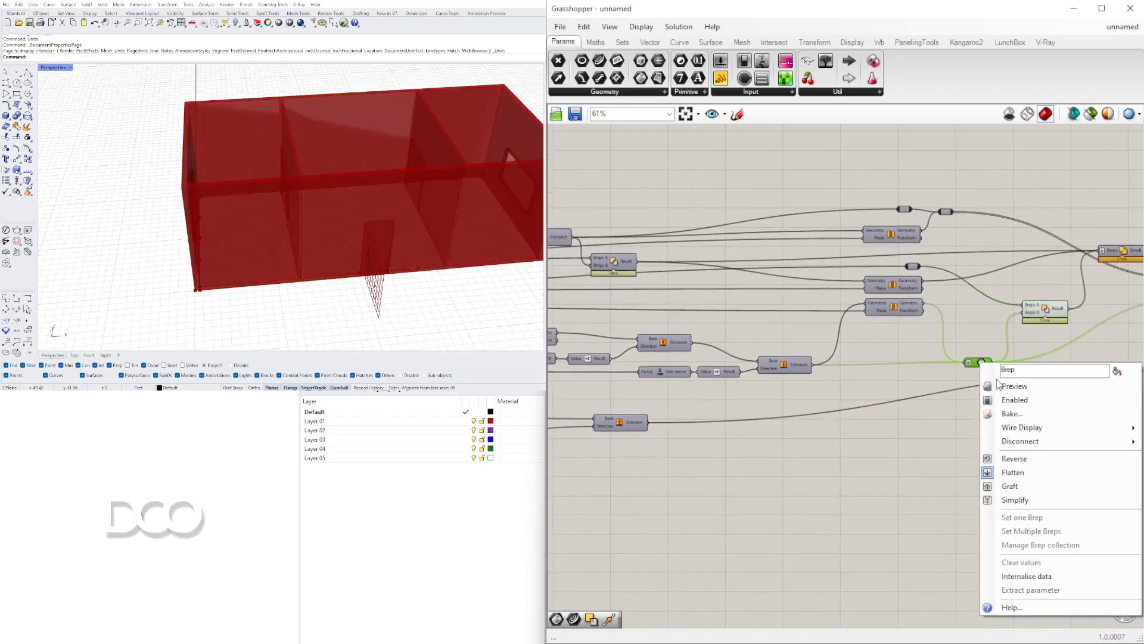
left_click(1000, 383)
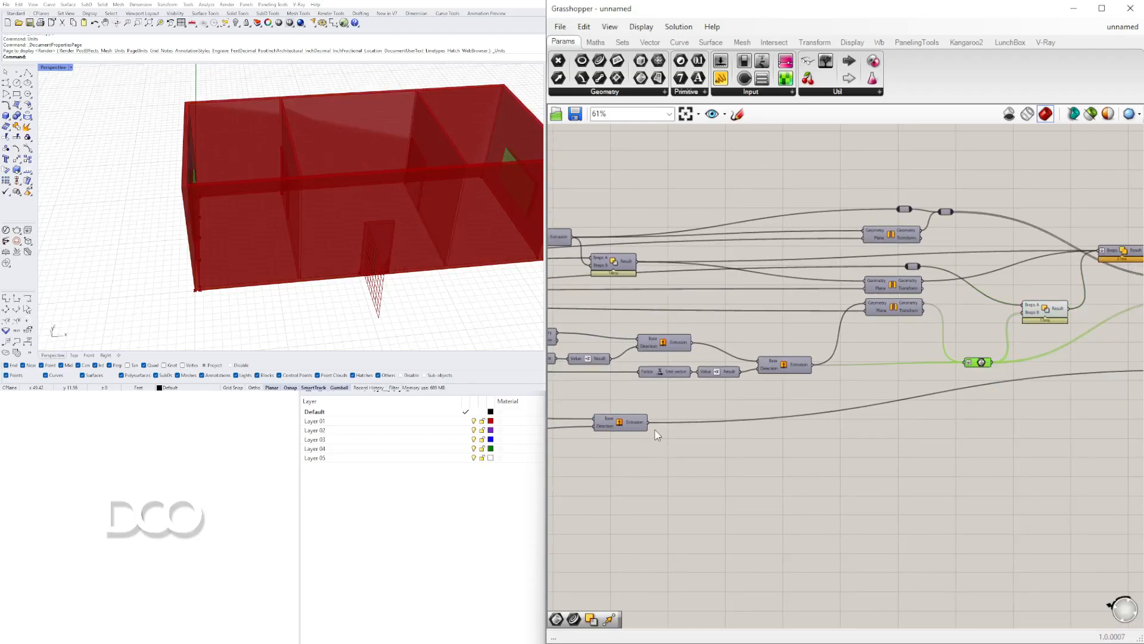
- Try to add the new opening's extrusion as another source of the flattened window Brep
left_click_drag(648, 423, 970, 367)
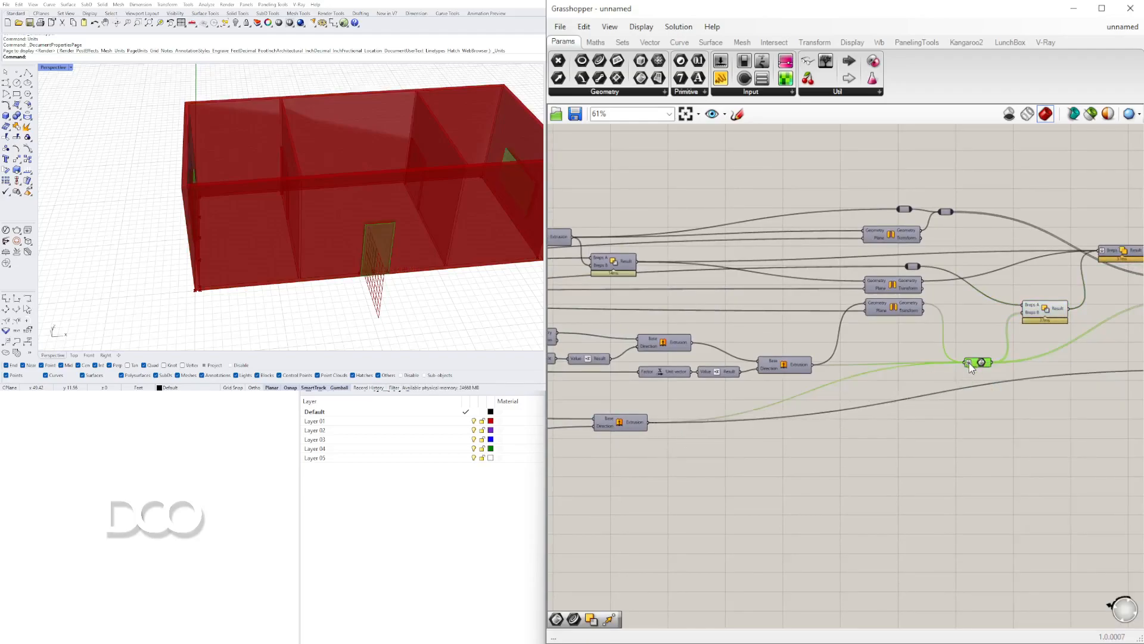
right_click_drag(968, 417, 831, 421)
left_click(858, 376)
left_click(845, 368)
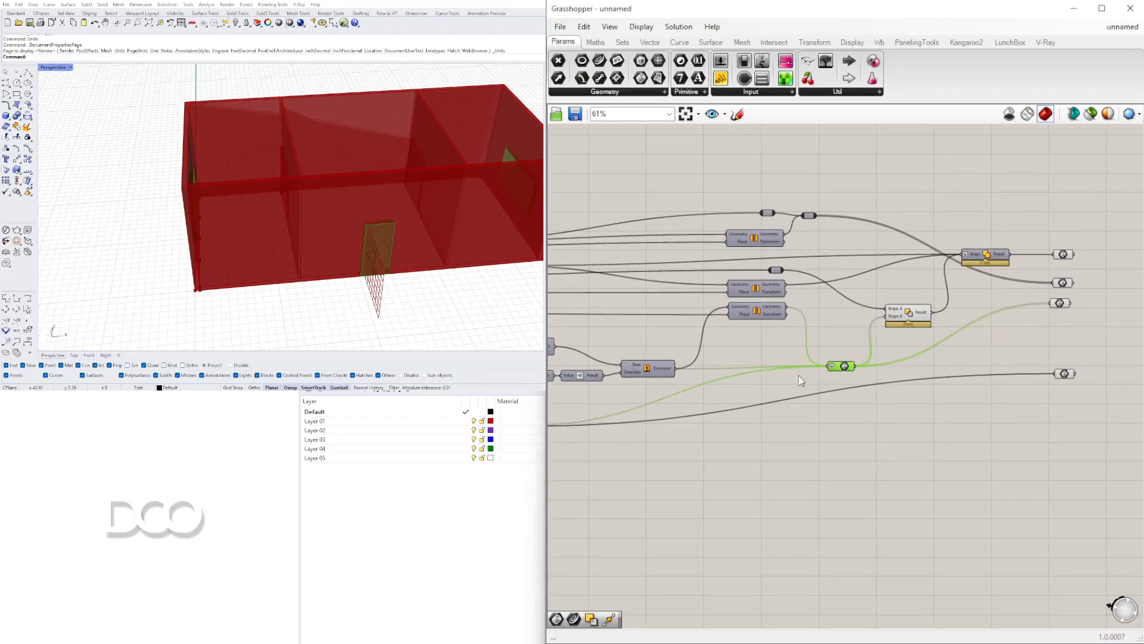
right_click_drag(803, 376, 816, 372)
left_click(850, 348)
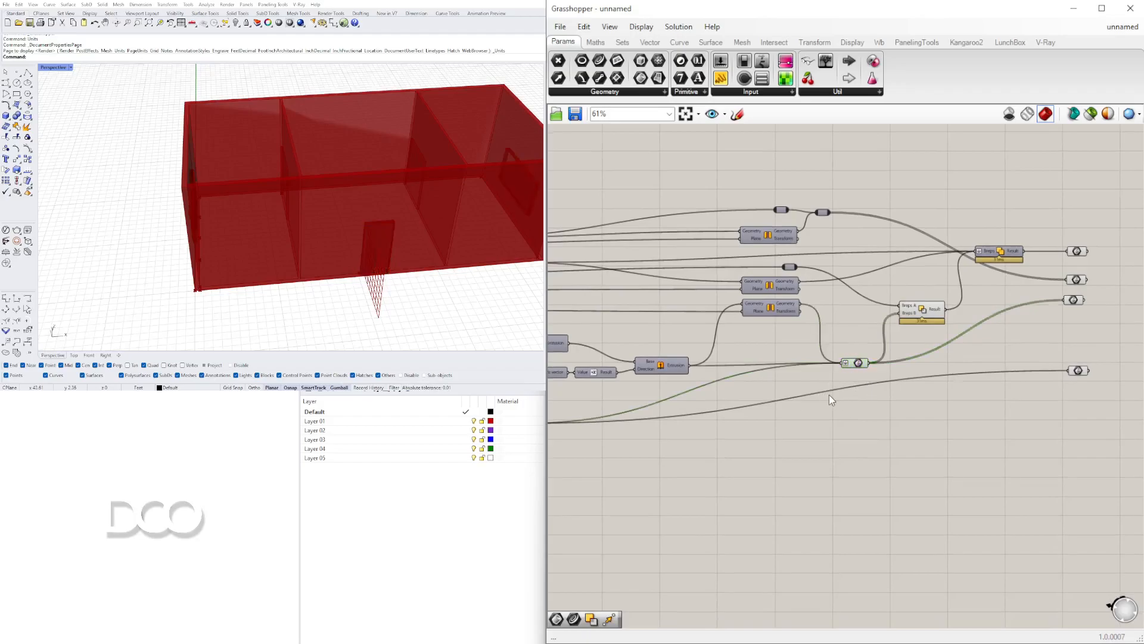
scroll(858, 382, "up", 2)
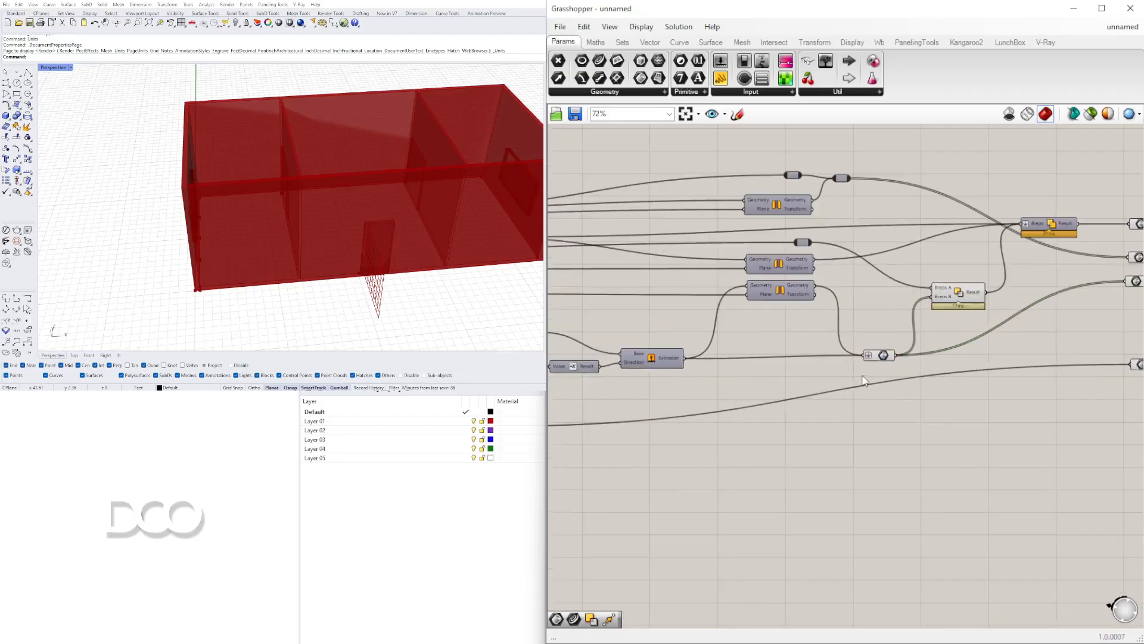
- Connect the new opening's extrusion as an additional Breps B source of the exterior walls' Solid Difference and flatten that input
scroll(795, 384, "down", 2)
right_click_drag(766, 390, 802, 389)
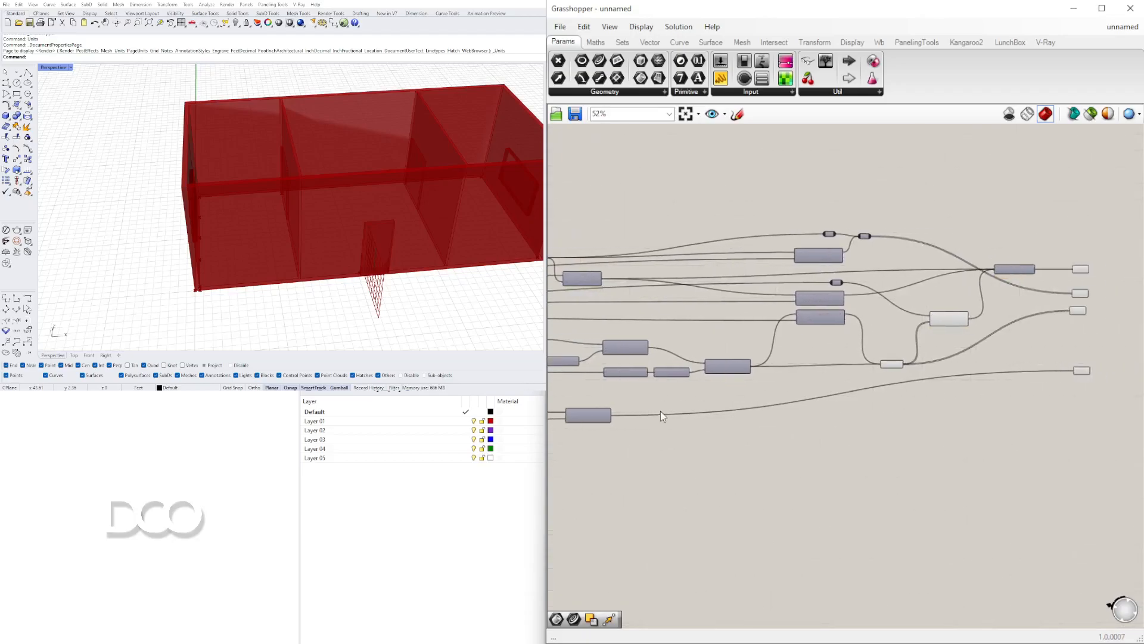
scroll(627, 415, "up", 2)
left_click_drag(603, 416, 1044, 285)
scroll(1036, 324, "up", 2)
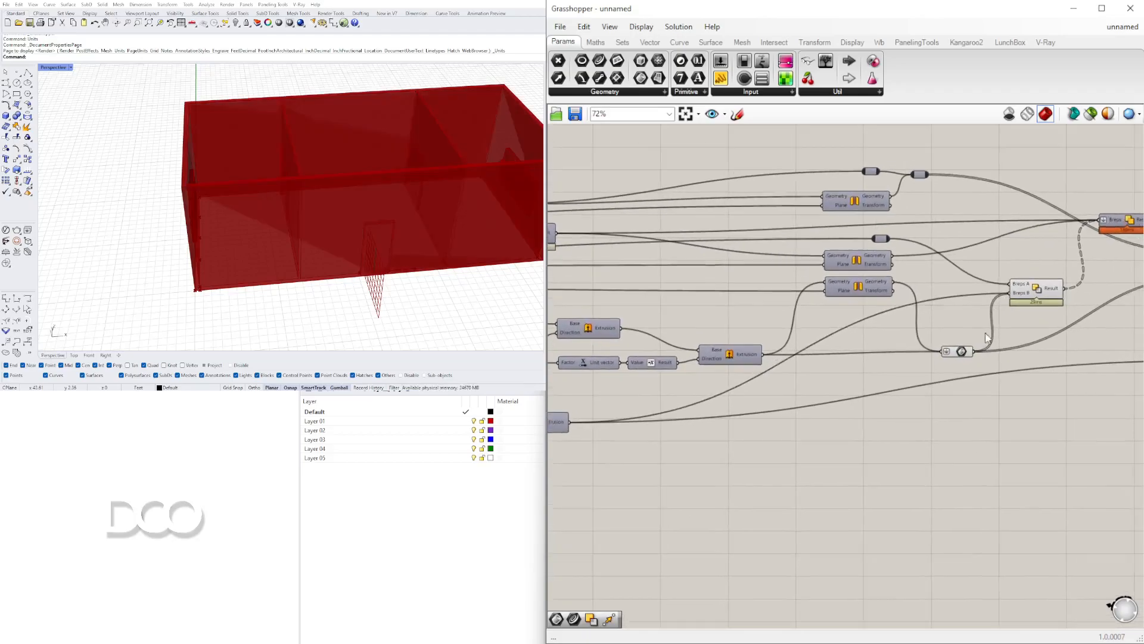
right_click(1020, 287)
left_click(1056, 382)
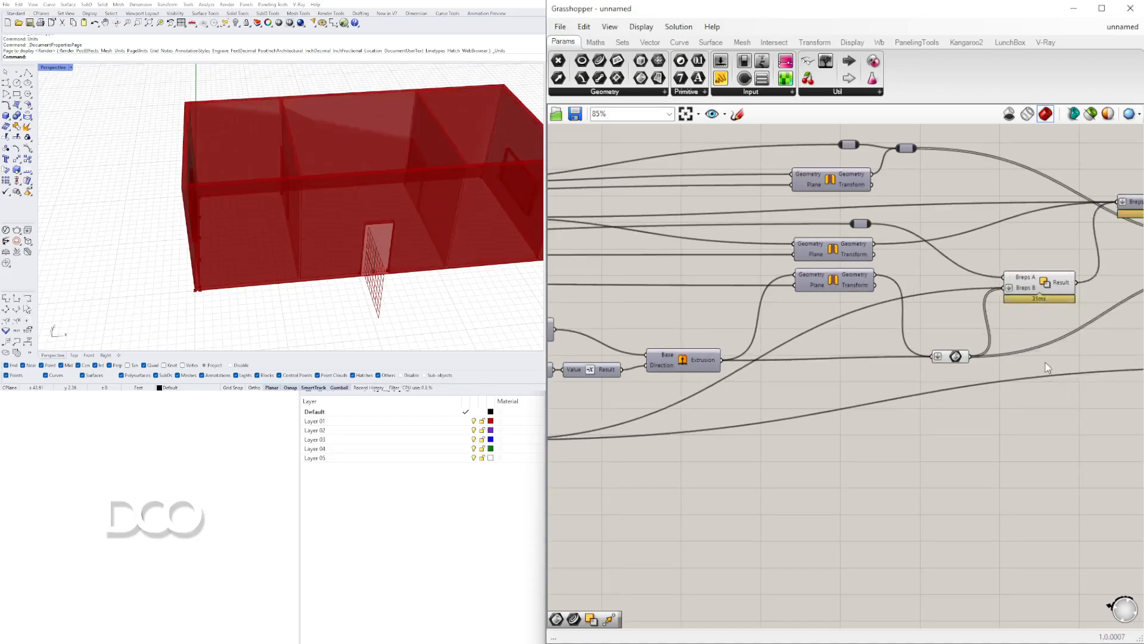
right_click_drag(1021, 328, 925, 328)
left_click(947, 281)
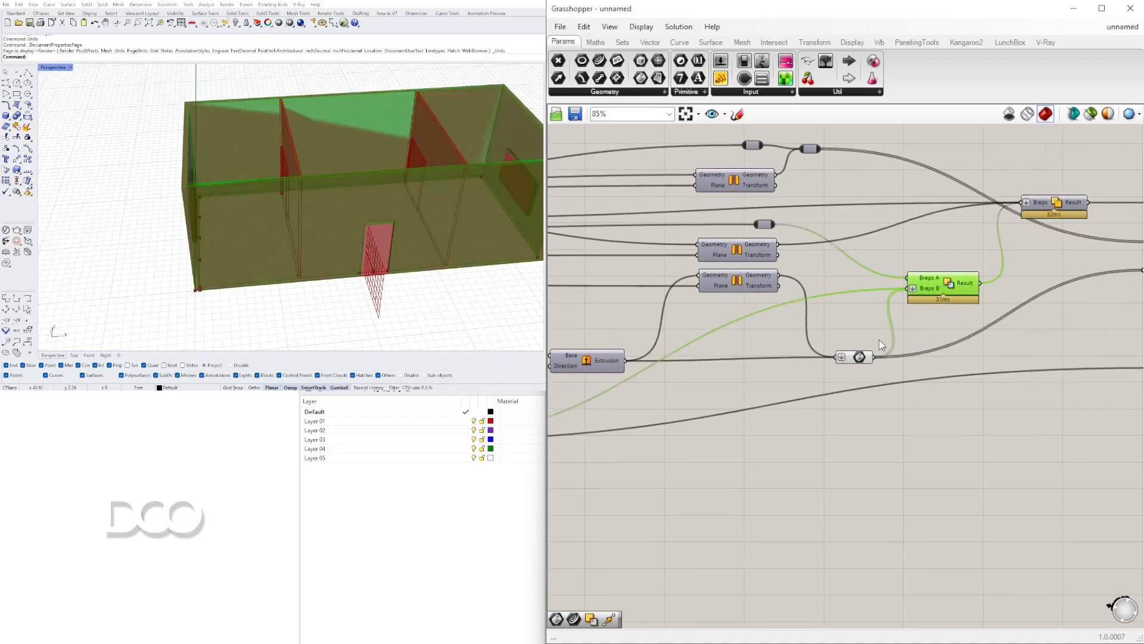
left_click(487, 207)
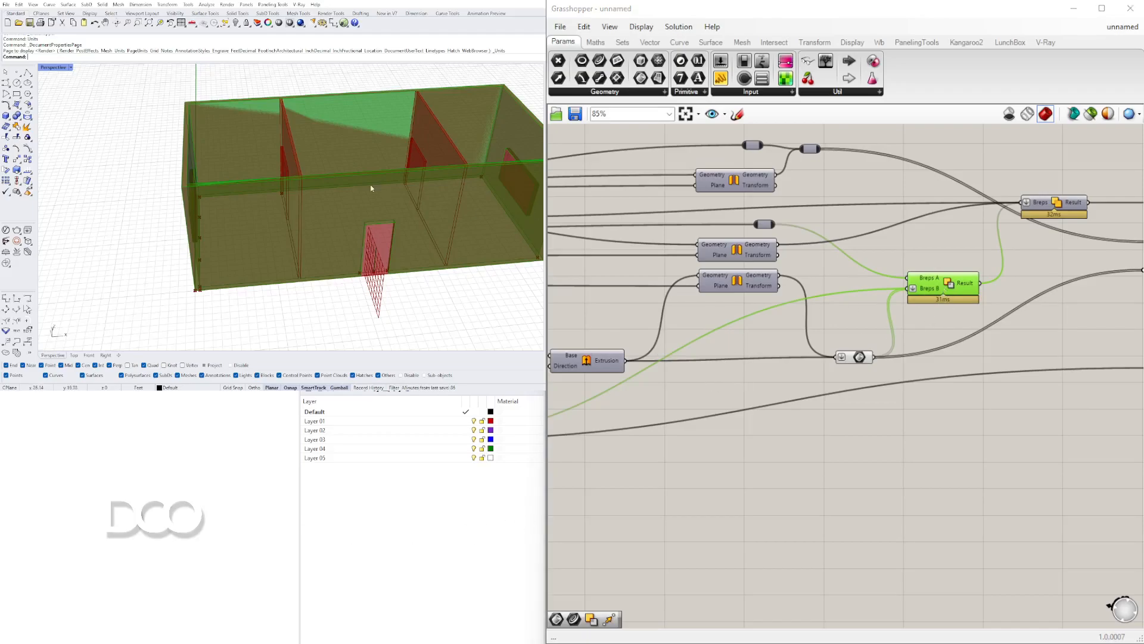
scroll(894, 289, "down", 2)
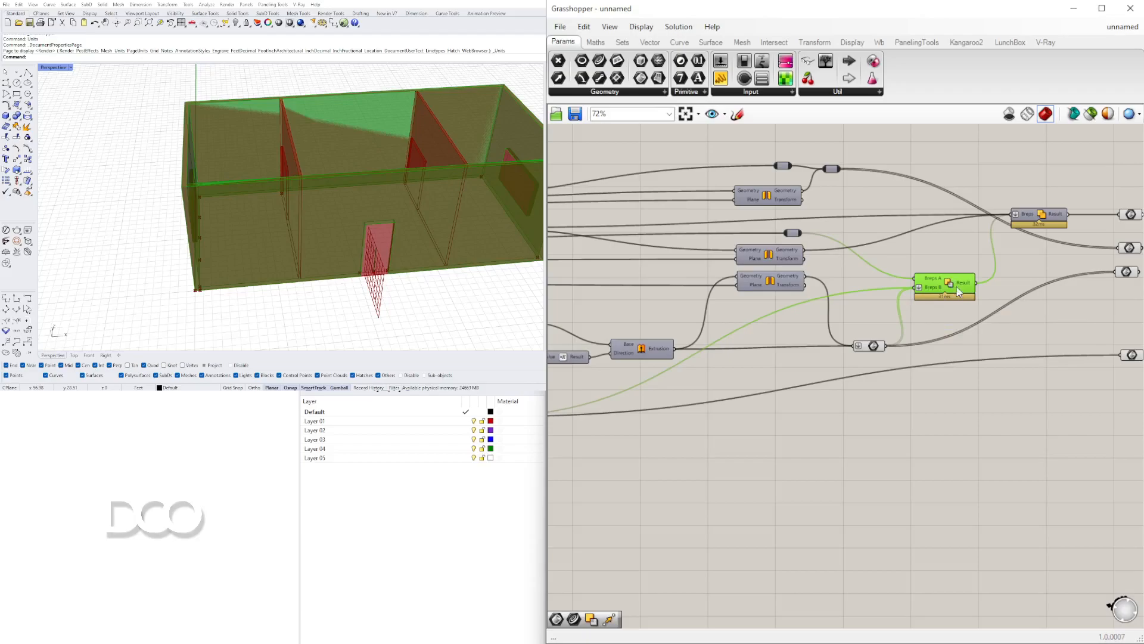
- Turn off the preview of the exterior walls' Solid Difference
scroll(949, 288, "down", 2)
scroll(949, 288, "up", 1)
right_click(949, 288)
left_click(974, 306)
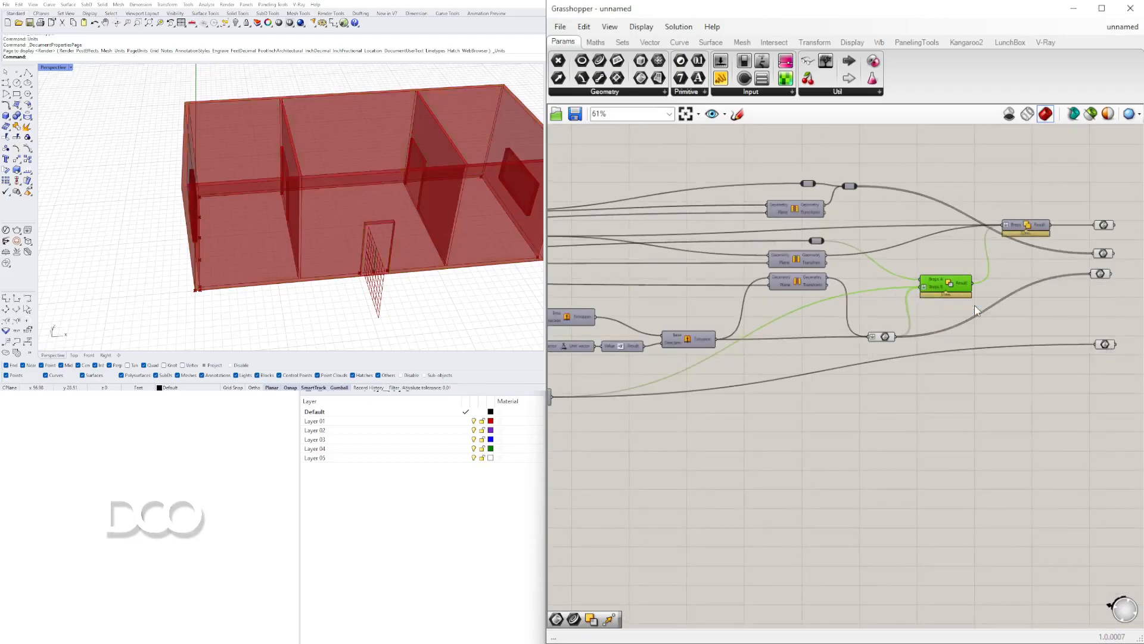
scroll(1076, 346, "up", 1)
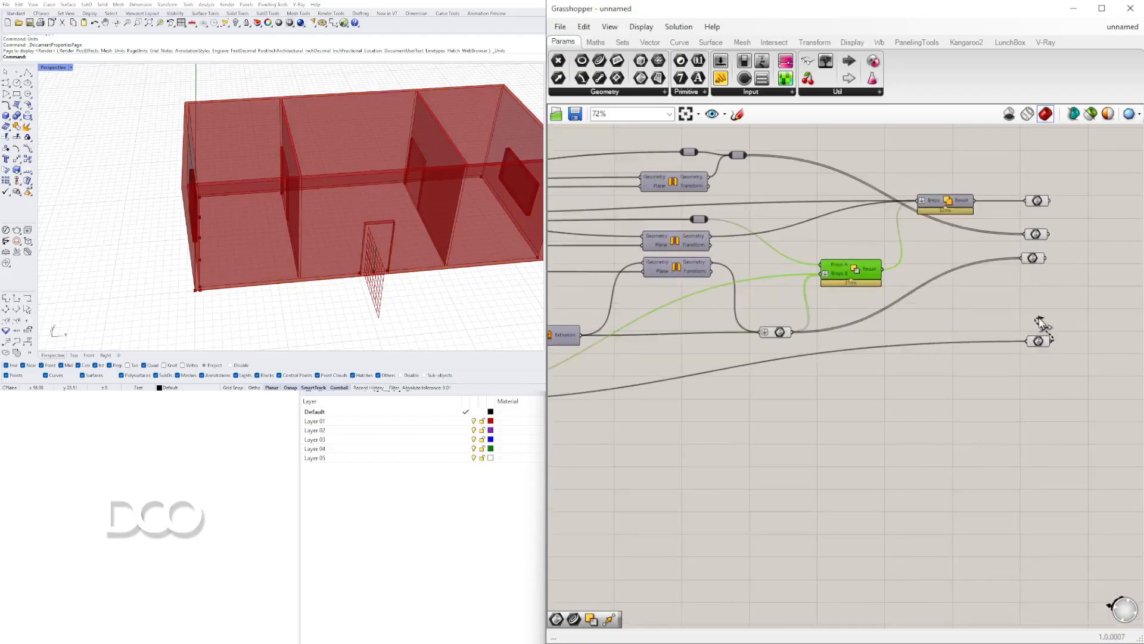
- Line up the entry opening's Brep output beneath the other outputs and turn off the preview of the flattened window Brep
left_click_drag(1043, 347, 1037, 300)
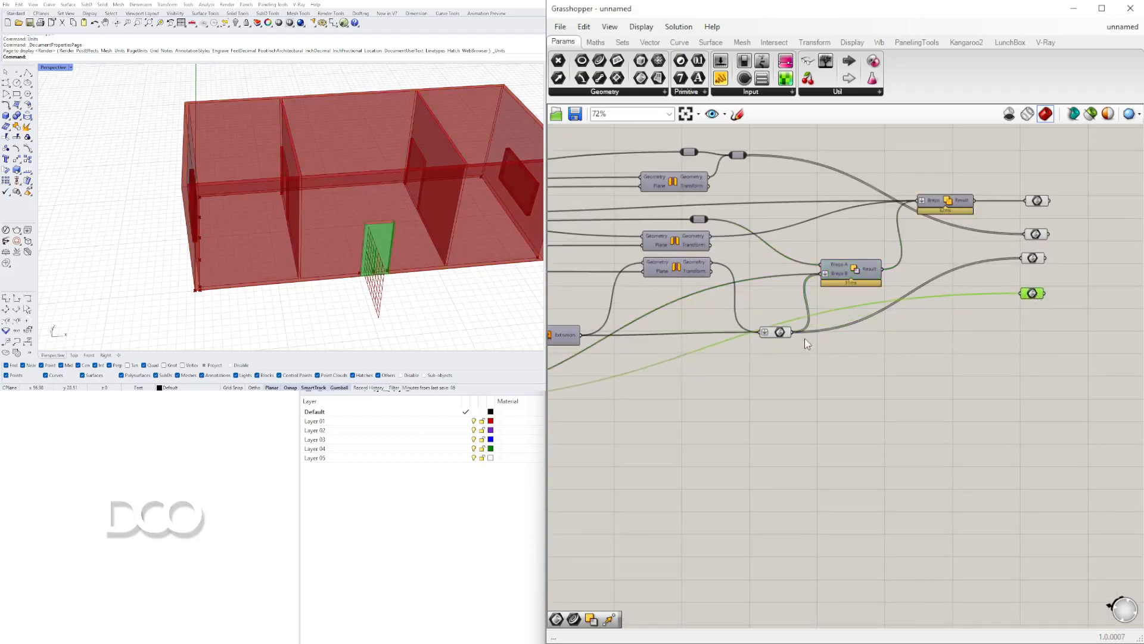
left_click(777, 332)
right_click(771, 330)
left_click(793, 354)
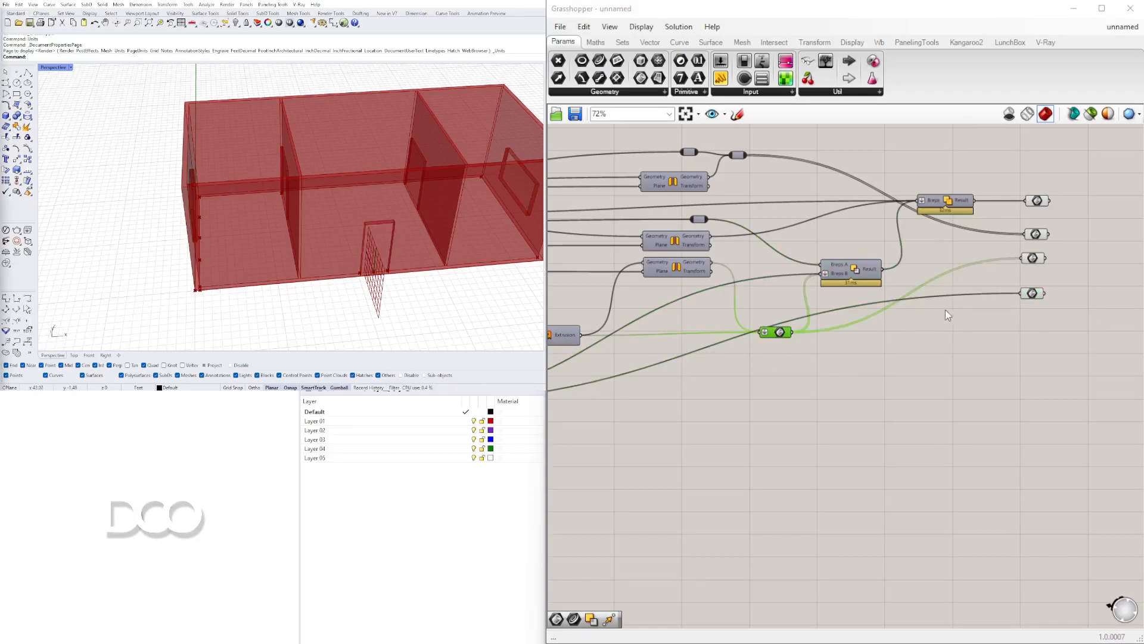
- Highlight the window and entry opening Brep outputs in turn to check their geometry in the model view
left_click(967, 348)
left_click(1034, 260)
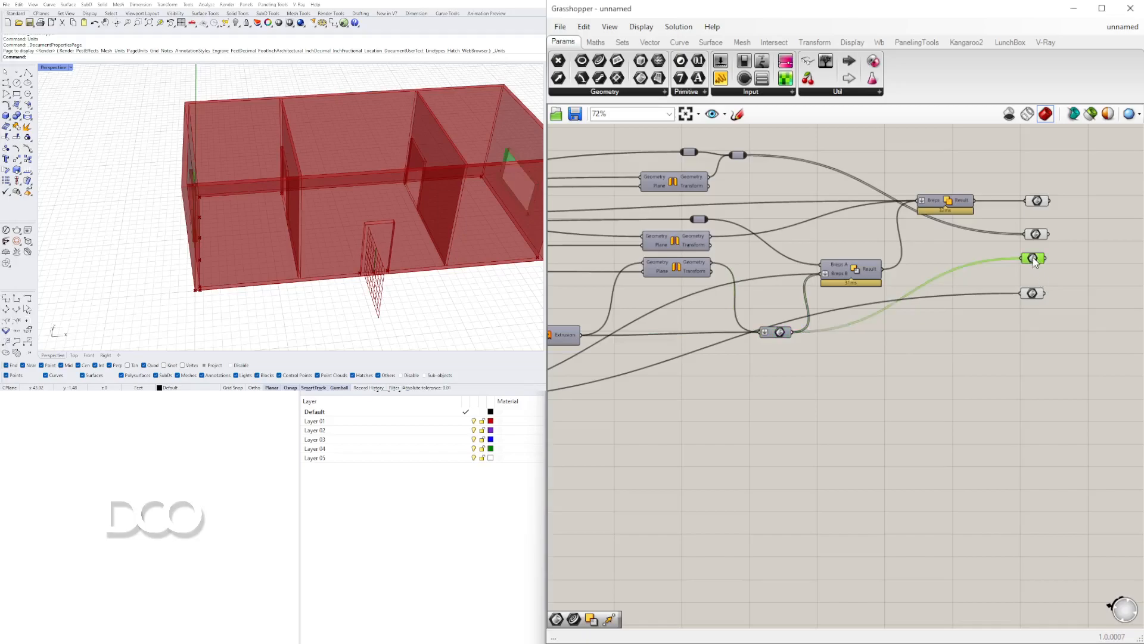
left_click(1032, 297)
right_click_drag(441, 230, 448, 170)
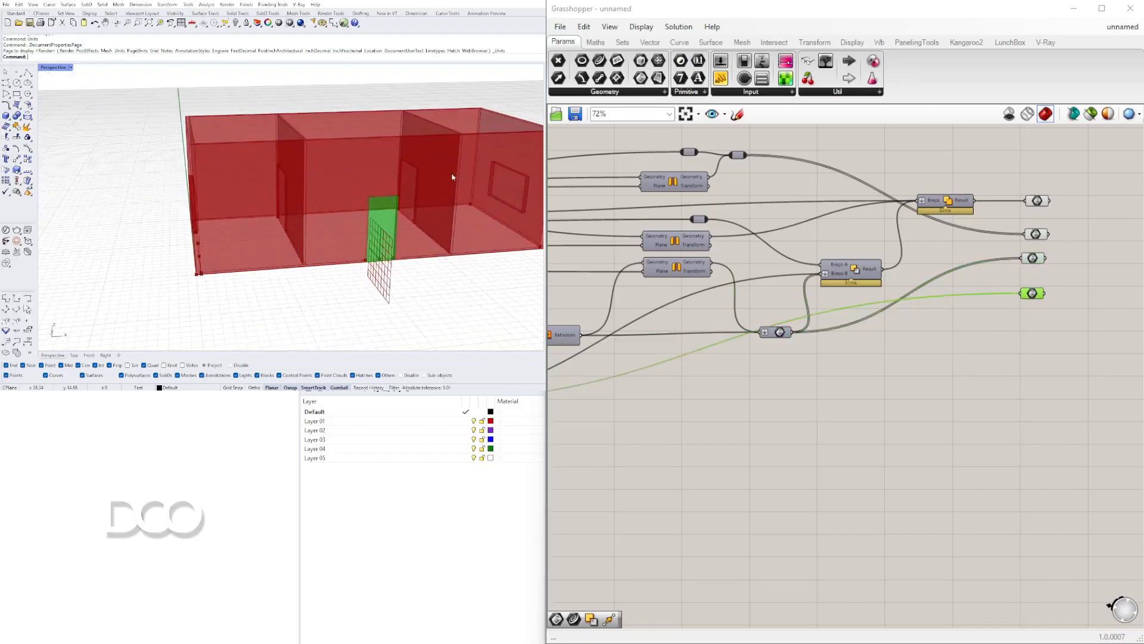
- Widen the entry opening by setting its width slider to 6.5
scroll(873, 337, "down", 3)
right_click_drag(797, 350, 1069, 345)
scroll(752, 405, "up", 4)
right_click_drag(657, 406, 917, 411)
right_click_drag(608, 411, 1127, 414)
scroll(709, 404, "down", 2)
right_click_drag(708, 403, 821, 395)
right_click_drag(931, 447, 752, 386)
scroll(752, 387, "up", 5)
left_click_drag(720, 367, 768, 362)
- Move the entry opening's Unit Y and Negative components together, closer to the second Extrude
scroll(765, 361, "down", 4)
right_click_drag(915, 364, 715, 371)
right_click_drag(999, 379, 803, 381)
scroll(739, 383, "down", 3)
scroll(803, 382, "up", 3)
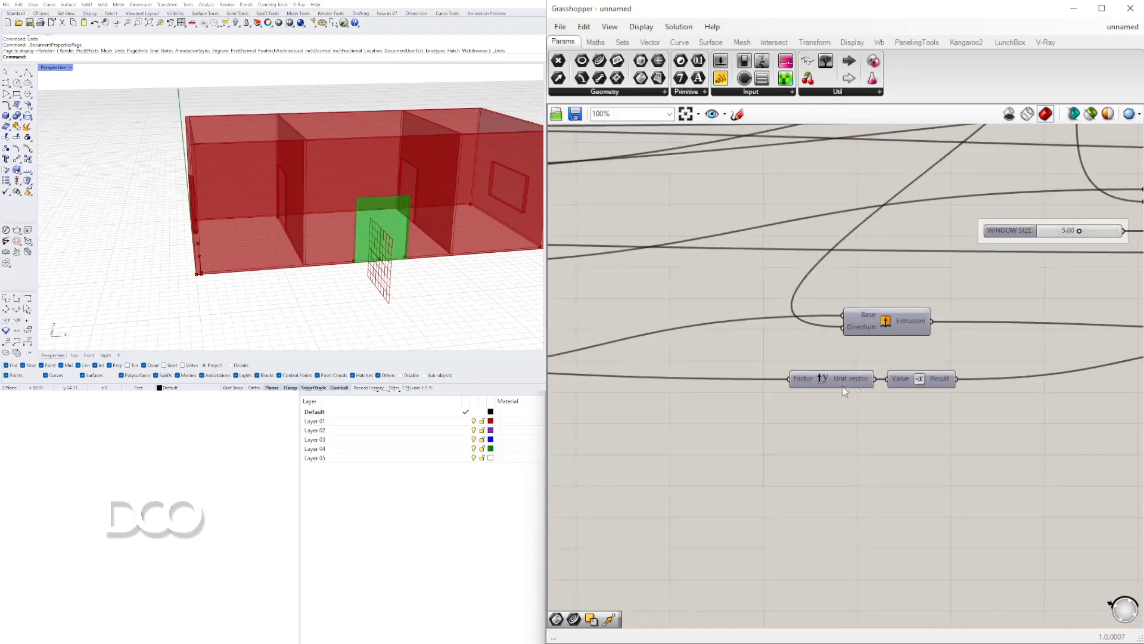
scroll(893, 400, "down", 1)
left_click_drag(923, 411, 833, 376)
right_click_drag(939, 389, 815, 389)
scroll(808, 390, "down", 2)
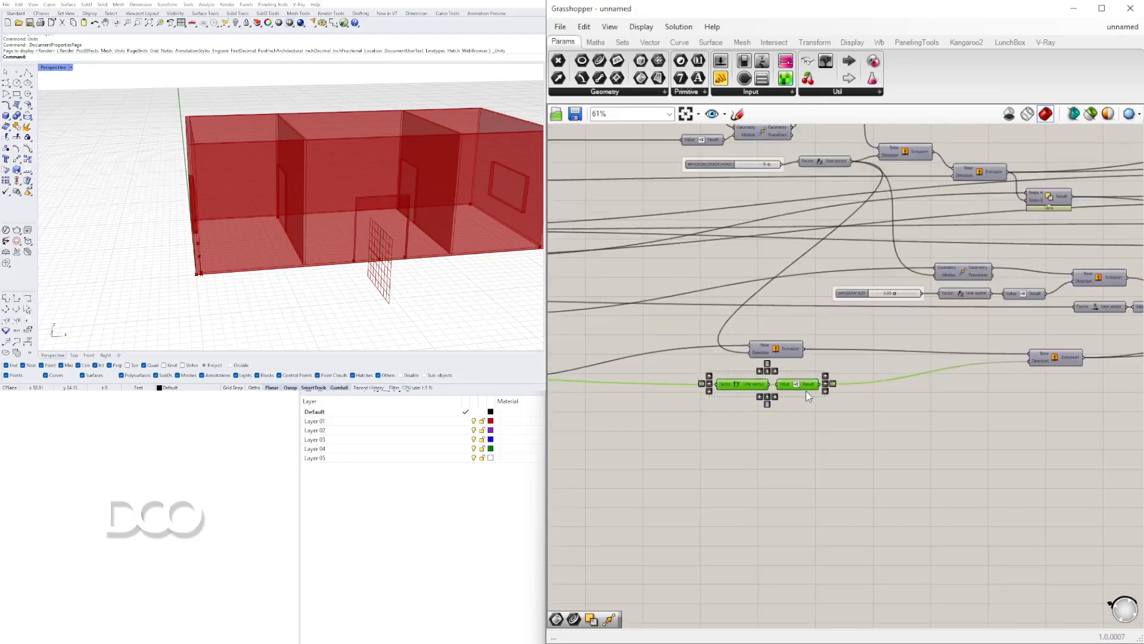
left_click(806, 392)
left_click_drag(855, 403, 694, 379)
left_click_drag(789, 385, 966, 381)
left_click(1016, 389)
right_click(1057, 352)
left_click(1066, 375)
right_click(1054, 355)
left_click(1067, 375)
- Move the entry opening's first Extrude nearer the second one, and shift the WINDOW/DOOR HEAD slider with its Unit Z away from the neighbouring components
scroll(815, 415, "down", 3)
scroll(814, 414, "up", 4)
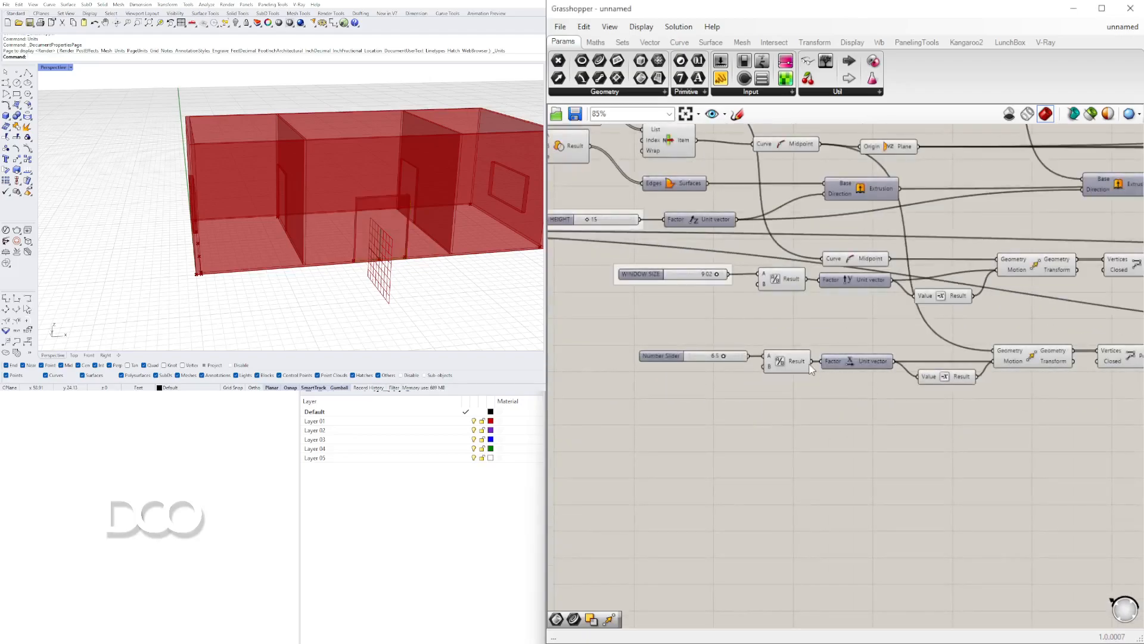
right_click_drag(890, 373, 659, 385)
scroll(939, 379, "down", 1)
right_click_drag(977, 382, 829, 391)
right_click_drag(1024, 395, 651, 403)
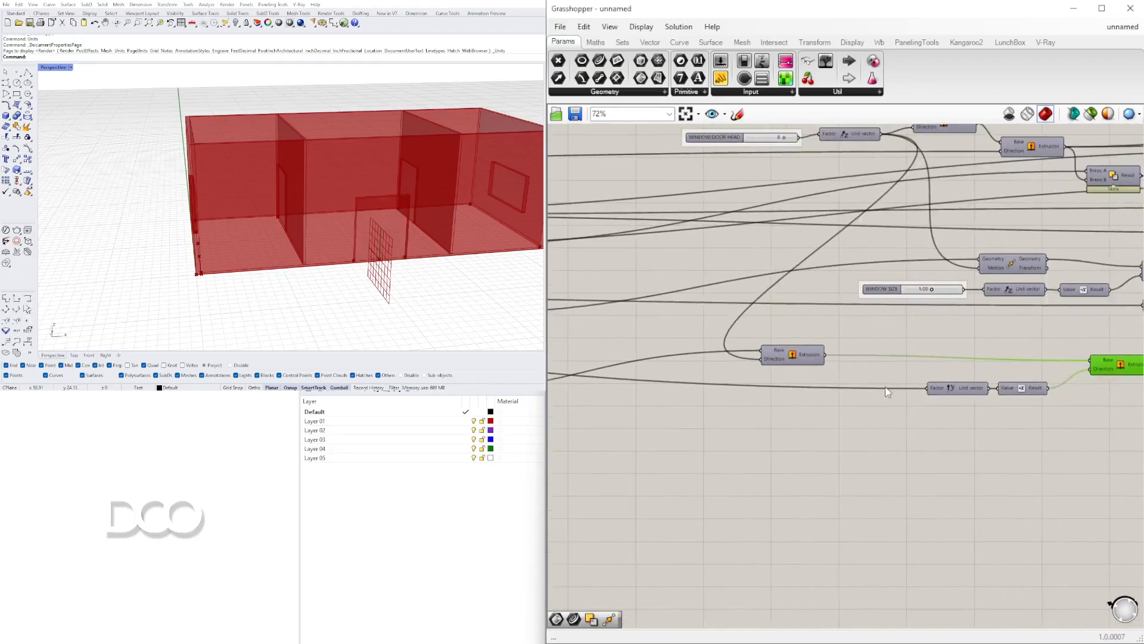
left_click_drag(805, 362, 940, 357)
right_click_drag(763, 221, 823, 295)
left_click_drag(923, 242, 807, 208)
left_click_drag(909, 205, 742, 211)
- Duplicate the WINDOW/DOOR HEAD slider with its Unit Z and use the copy as the Direction of the entry opening's first Extrude
left_click(727, 228)
left_click_drag(742, 259, 601, 210)
left_click_drag(740, 213, 986, 430, "alt")
left_click(917, 455)
- Set the copied height slider to 10 and rename it FRONT DOOR SIZE
scroll(890, 421, "up", 2)
scroll(752, 411, "up", 3)
left_click_drag(787, 413, 812, 415)
right_click_drag(761, 418, 972, 419)
left_click_drag(812, 419, 708, 408)
right_click(721, 401)
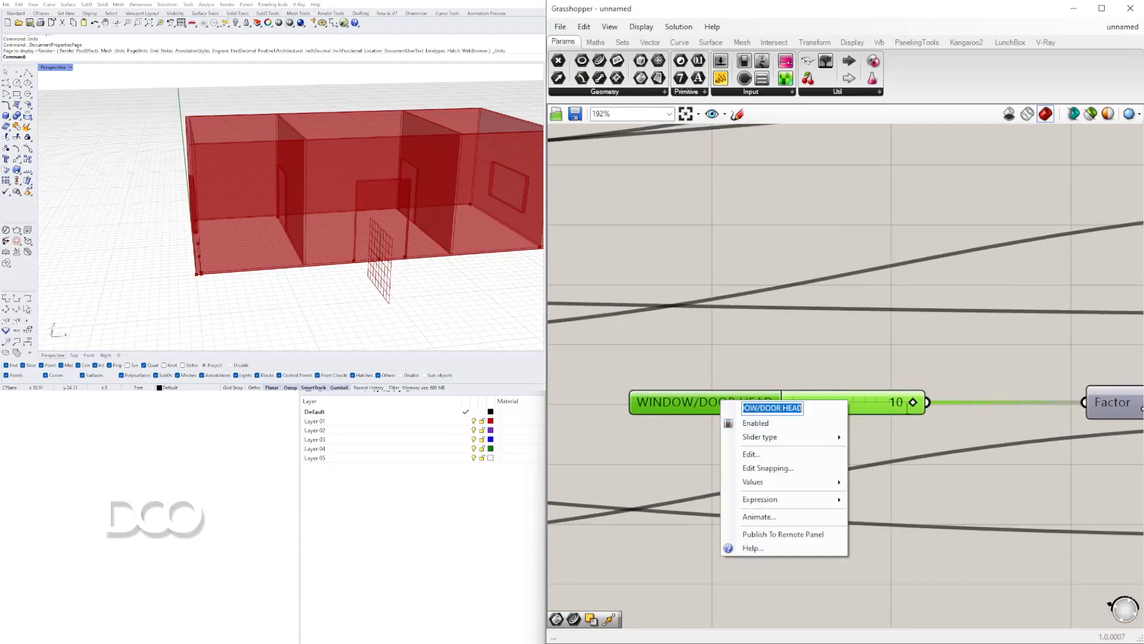
type("FRONT DOOR SIZE")
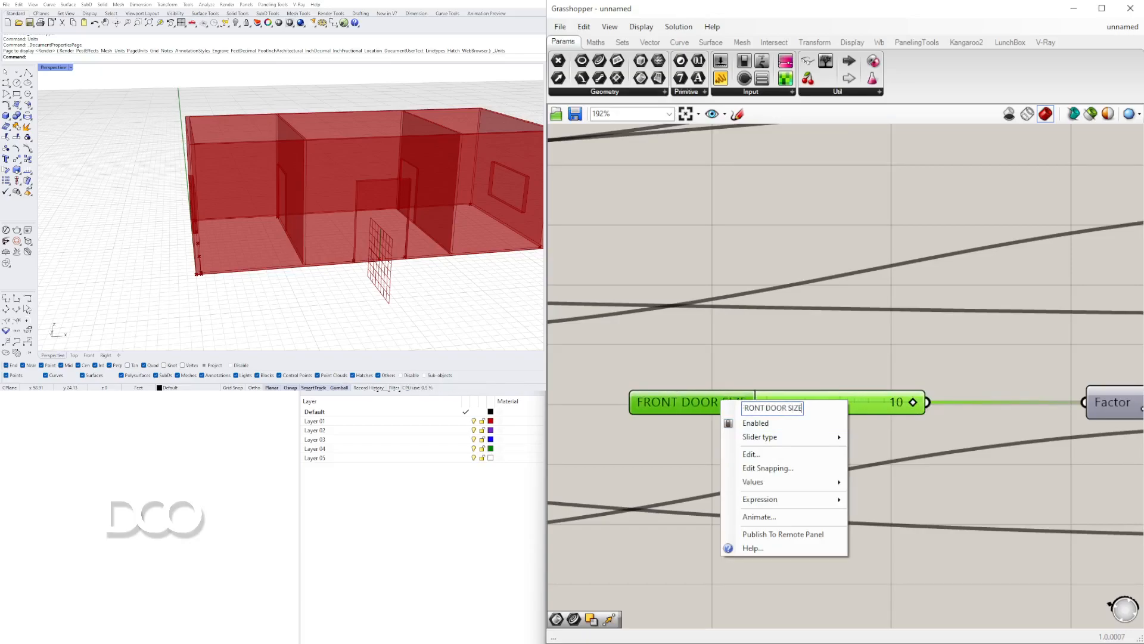
key("Return")
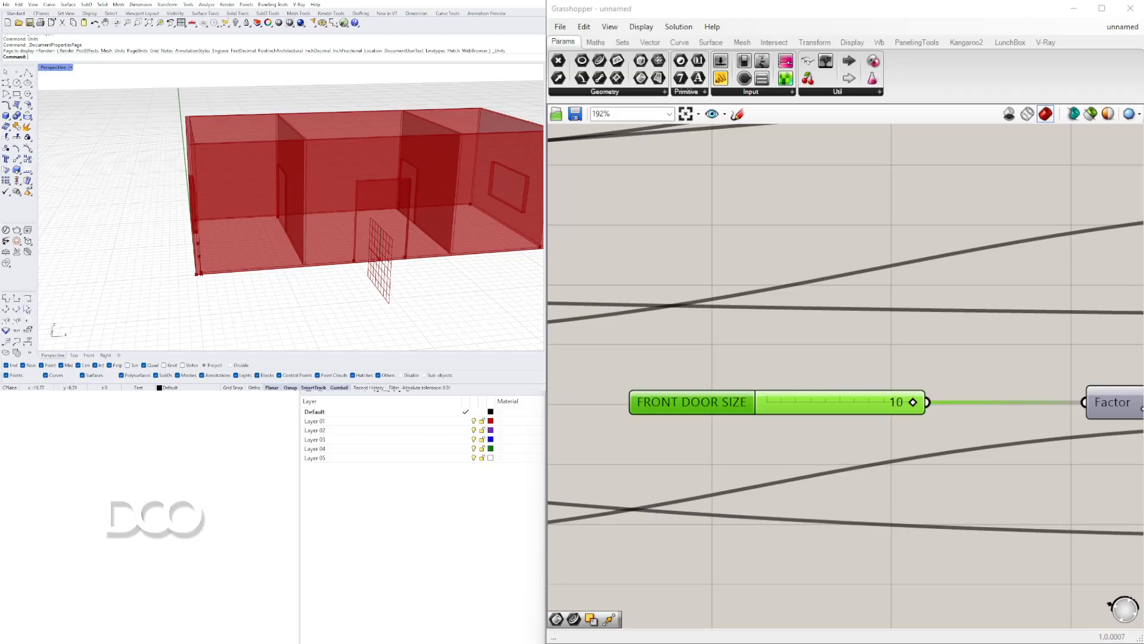
- Try lowering the front door's height slider to 6 while viewing the opening from the entry side
right_click_drag(171, 279, 276, 252)
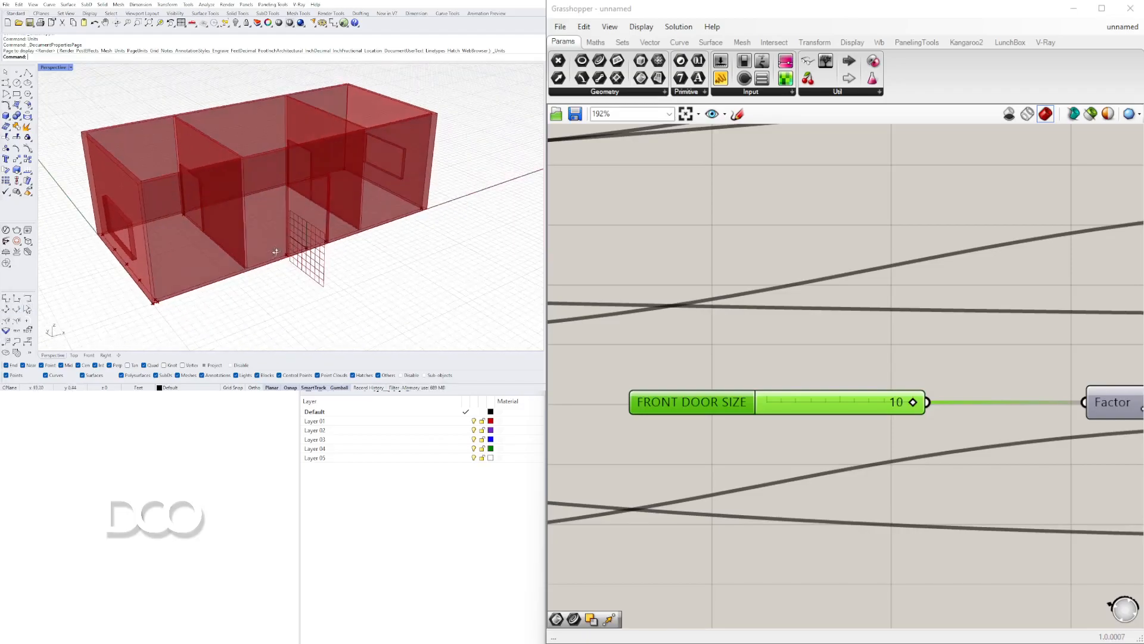
scroll(862, 415, "up", 2)
left_click_drag(940, 394, 870, 395)
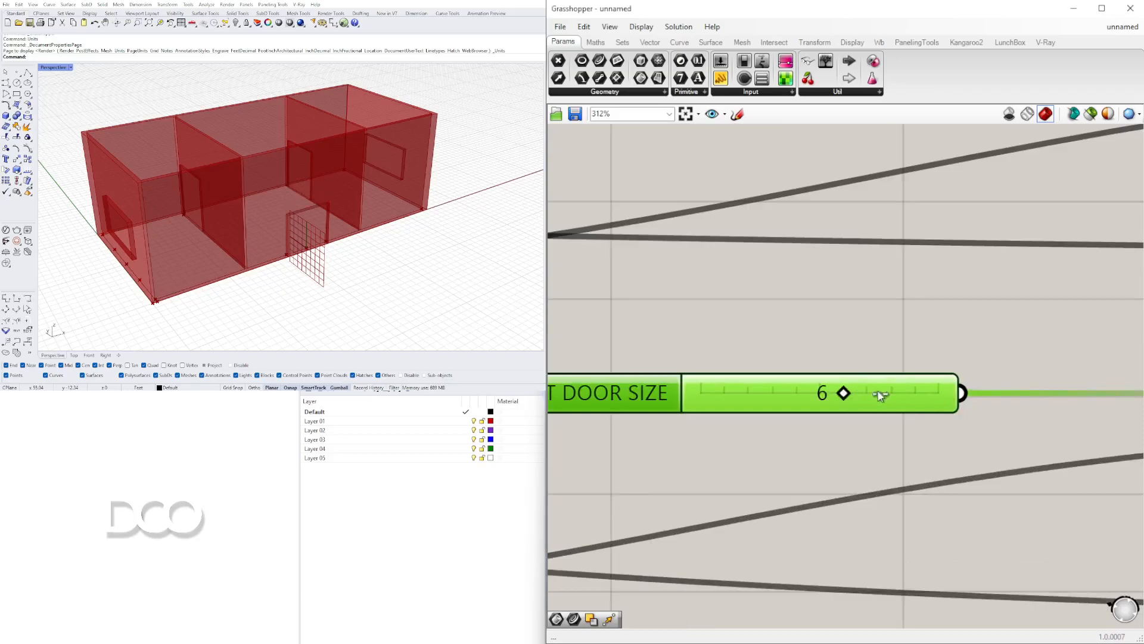
mouse_move(358, 251)
right_mouse_down()
mouse_move(288, 196)
mouse_move(341, 238)
right_mouse_up()
- Set the WINDOW SIZE slider that controls the window height to about 5.2
scroll(828, 411, "down", 6)
right_click_drag(827, 422, 812, 457)
scroll(866, 422, "down", 4)
scroll(811, 454, "up", 5)
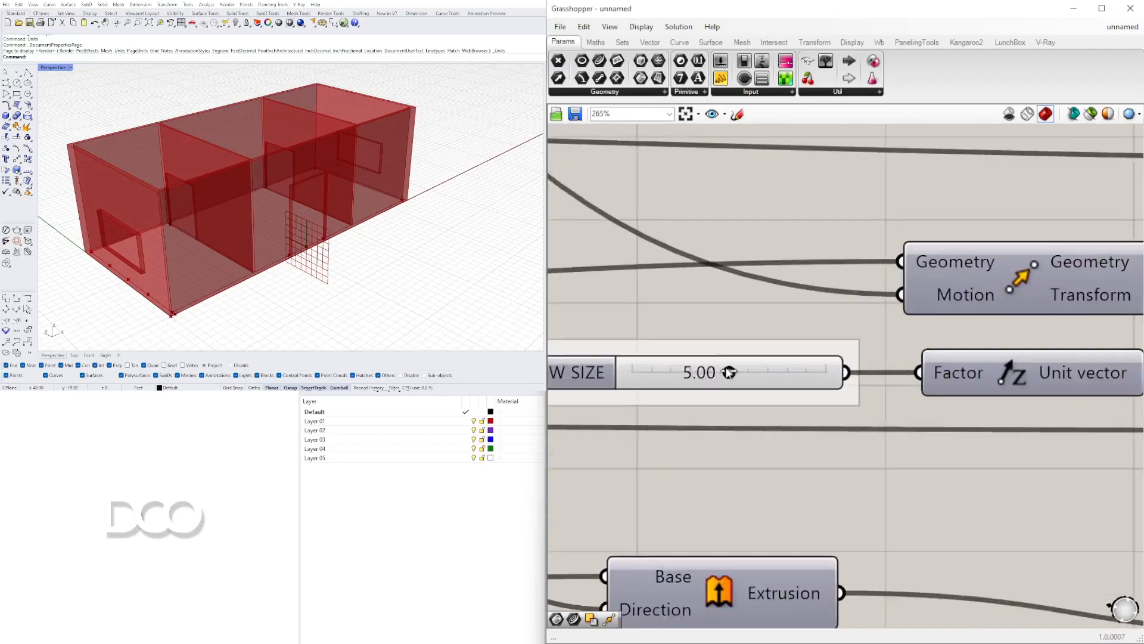
left_click_drag(673, 372, 727, 372)
scroll(727, 381, "down", 6)
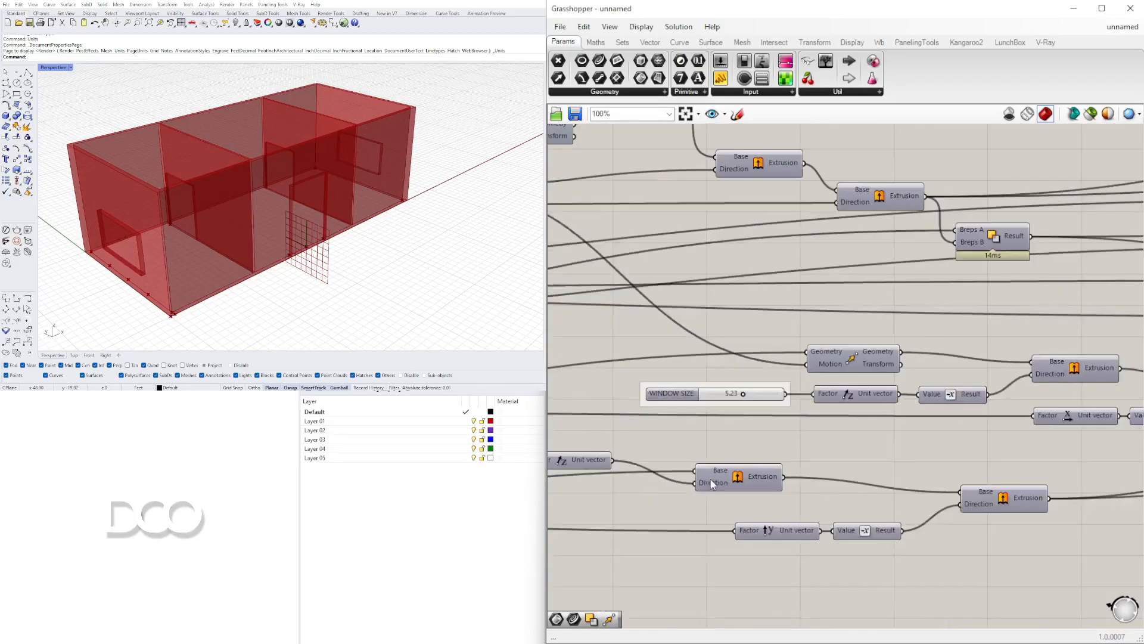
- Set the unnamed number slider that controls the entry opening's width to 7.4
scroll(775, 430, "up", 6)
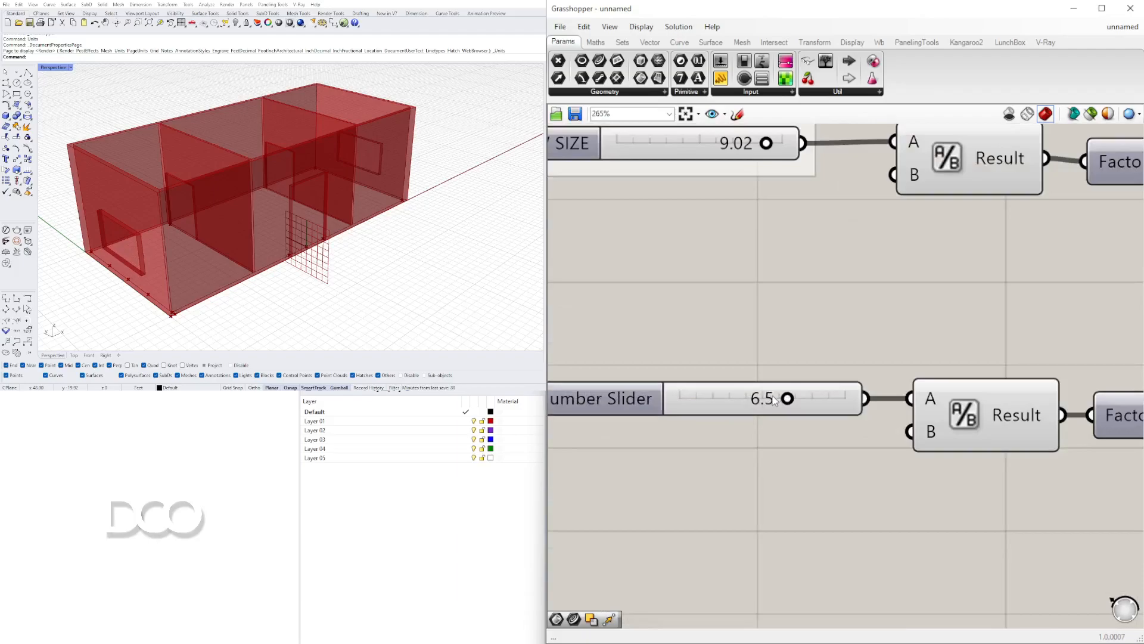
left_click_drag(724, 398, 802, 398)
scroll(682, 440, "down", 2)
right_click_drag(682, 440, 744, 448)
- Rename the entry opening's width slider FRONT DOOR SIZE
right_click(713, 423)
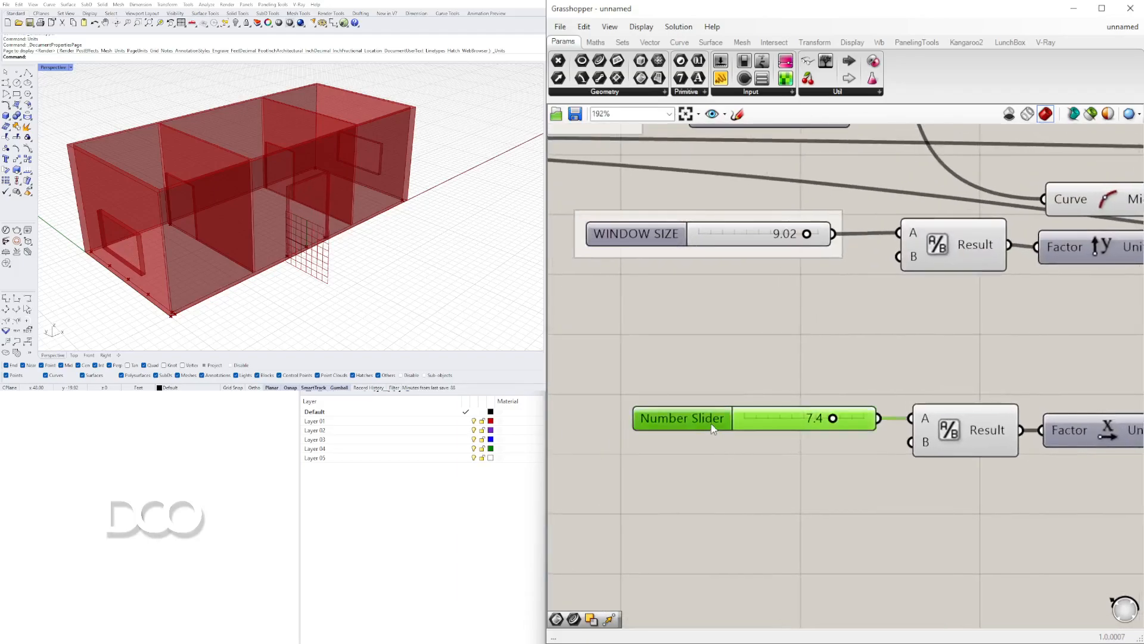
left_click(775, 429)
type("FRONT DO")
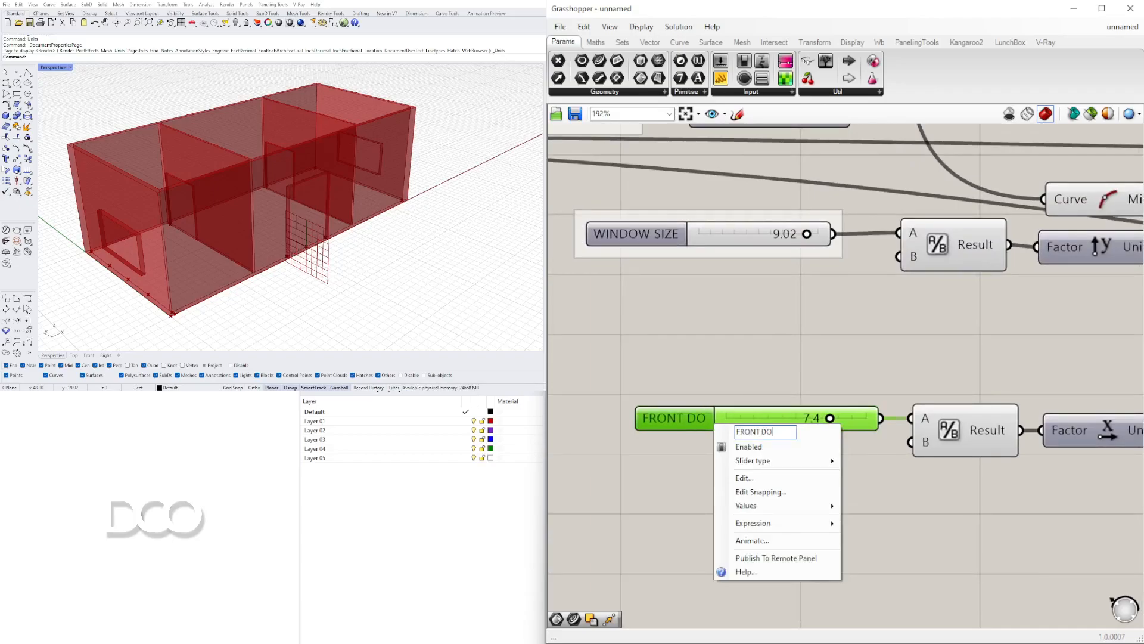
type("OR SIZE")
key("Return")
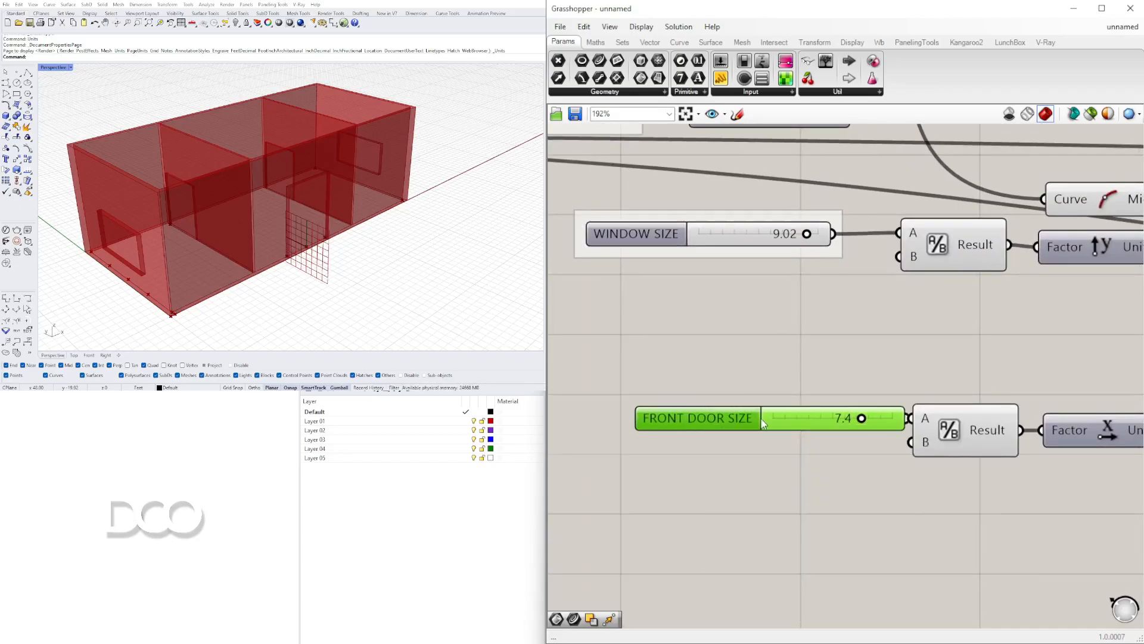
left_click(746, 367)
- Rename the front door's height slider FRONT DOOR HEIGHT and put the front door sliders in groups of their own
scroll(746, 367, "down", 10)
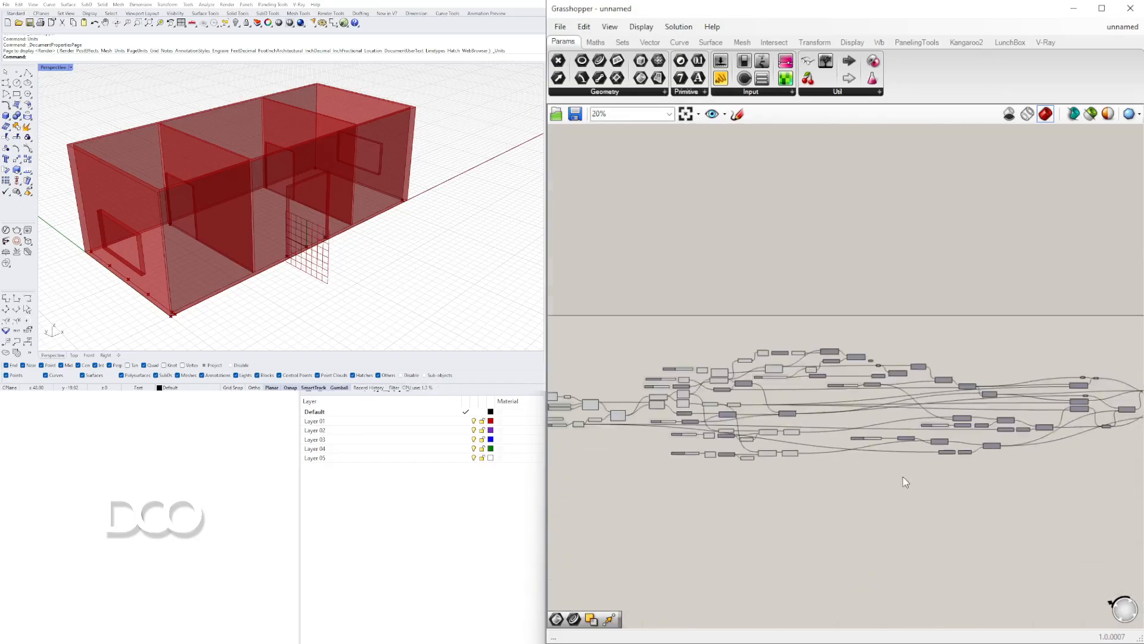
scroll(840, 466, "up", 6)
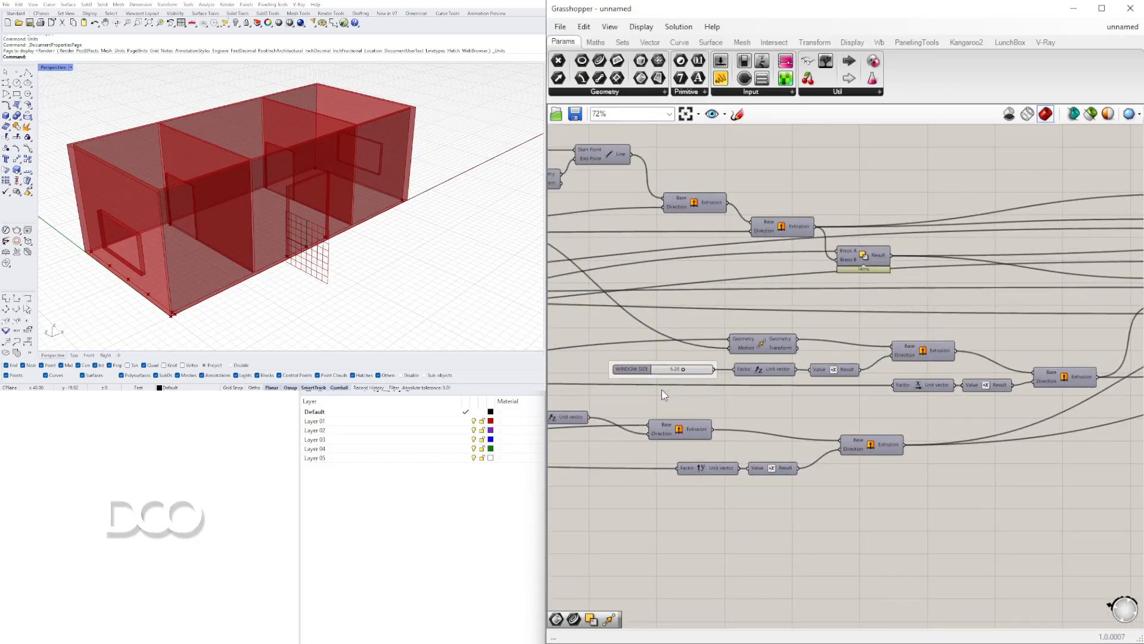
right_click_drag(845, 420, 1129, 396)
right_click_drag(776, 441, 990, 429)
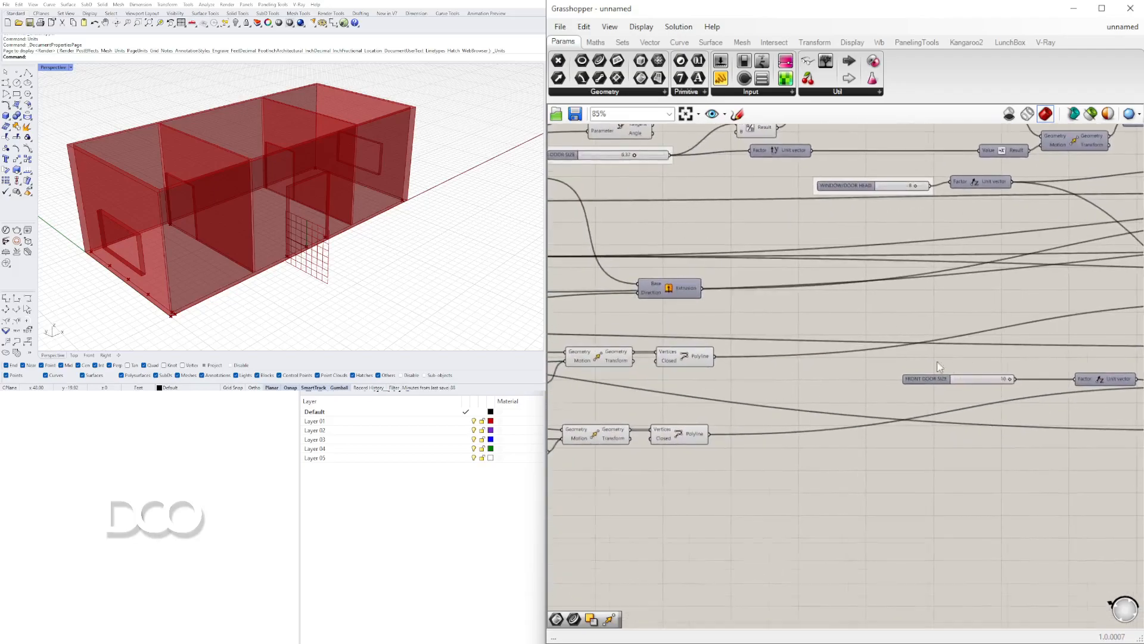
scroll(930, 376, "up", 4)
left_click(910, 398)
right_click(912, 401)
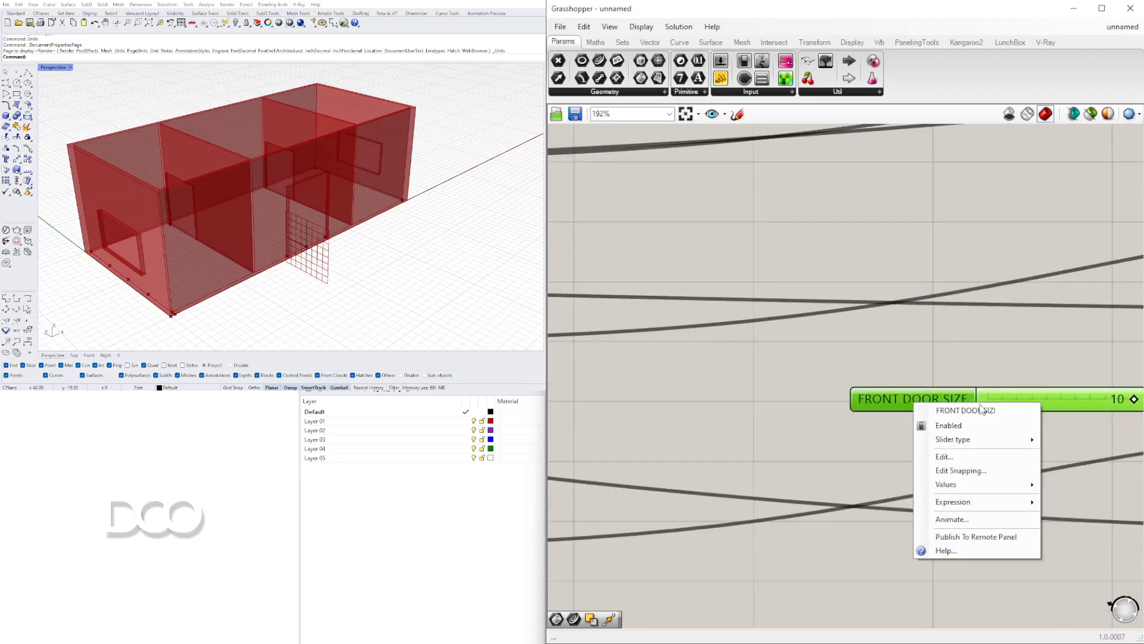
type("HEIGHT")
key("Return")
scroll(1020, 419, "down", 5)
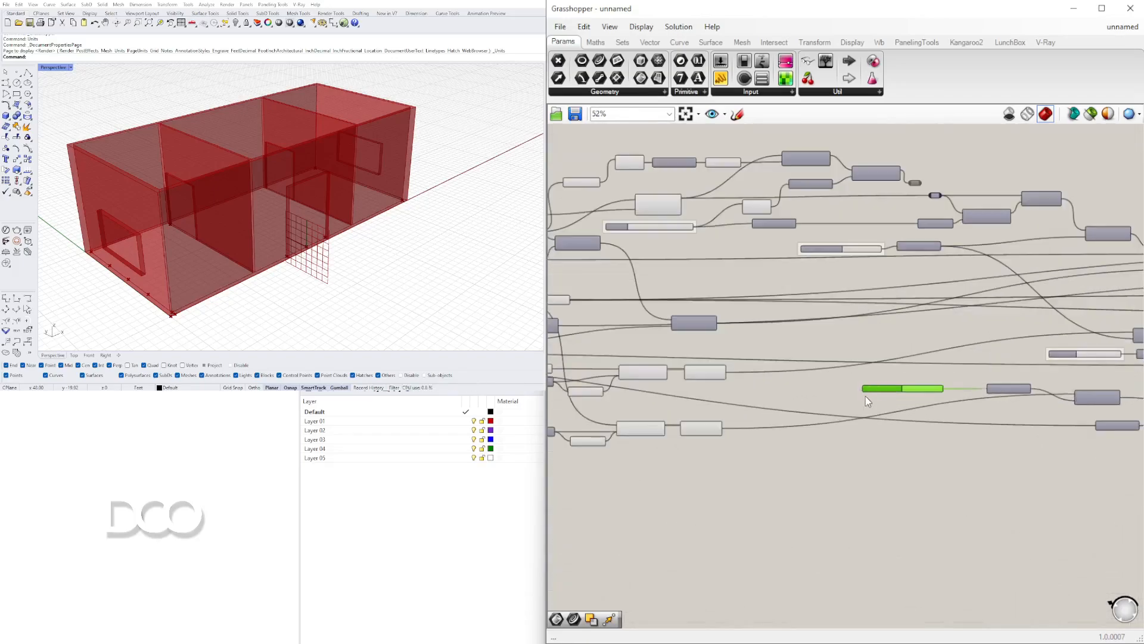
scroll(861, 398, "up", 3)
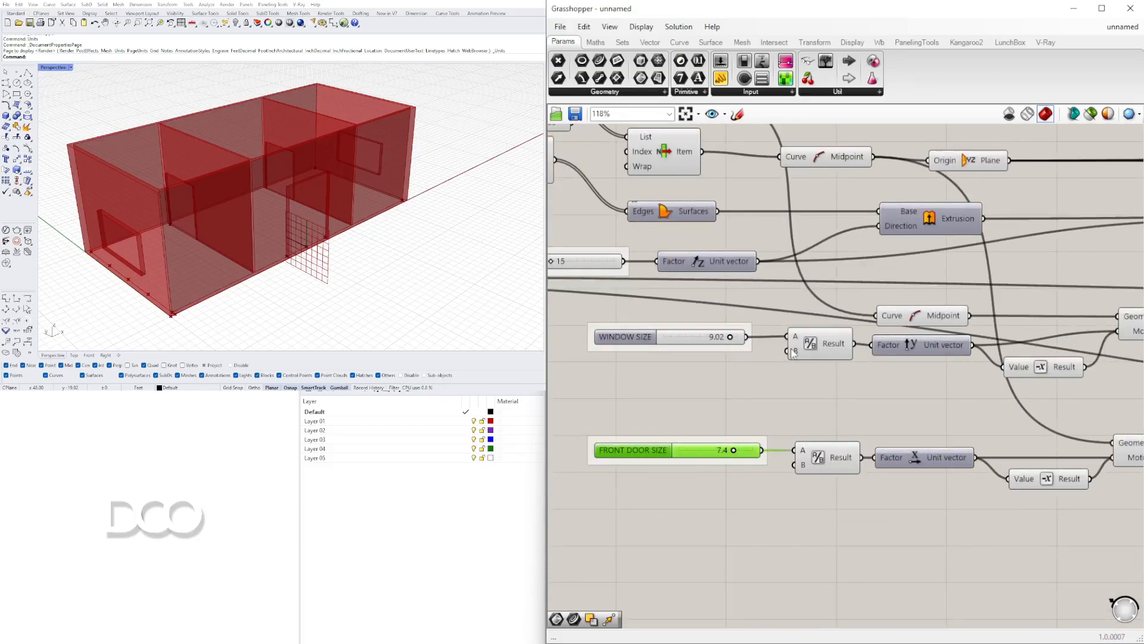
- Look over the whole definition, from the input sliders through to the separate Brep outputs
scroll(783, 354, "down", 4)
right_click_drag(783, 356, 684, 360)
right_click_drag(1077, 419, 640, 412)
right_click_drag(1035, 405, 617, 434)
right_click_drag(1006, 390, 594, 379)
scroll(866, 381, "down", 4)
right_click_drag(744, 383, 1080, 378)
right_click_drag(792, 376, 848, 322)
scroll(888, 363, "down", 2)
left_click(812, 388)
scroll(737, 341, "up", 4)
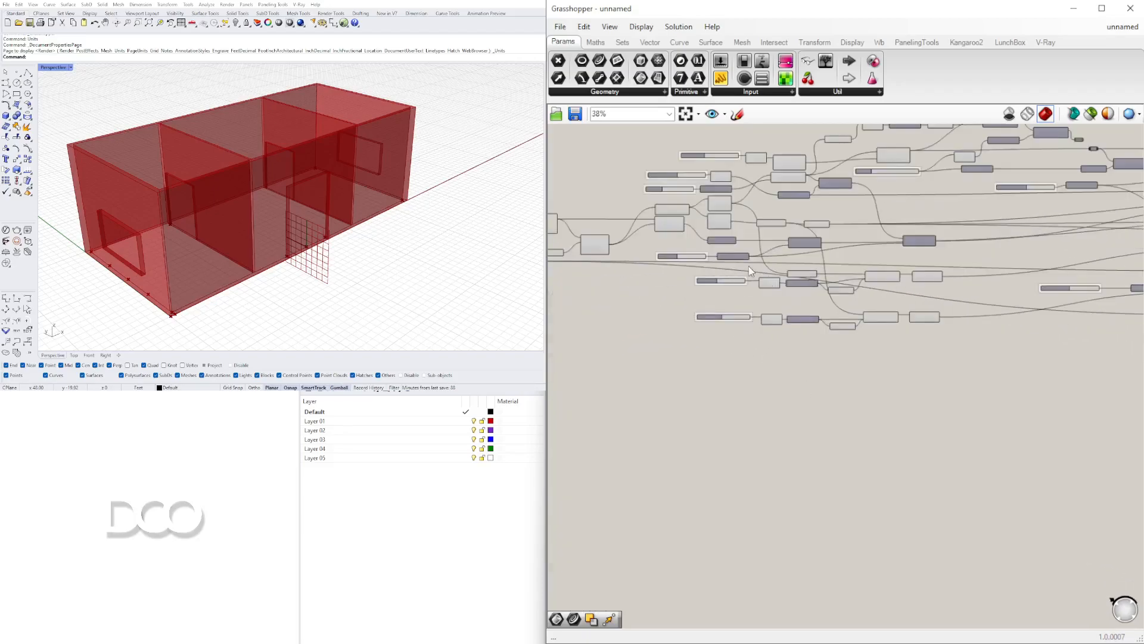
scroll(757, 271, "up", 3)
mouse_move(758, 300)
right_mouse_down()
mouse_move(1080, 309)
mouse_move(745, 316)
right_mouse_up()
scroll(735, 288, "down", 4)
right_click_drag(894, 318, 810, 279)
scroll(867, 301, "down", 2)
scroll(825, 285, "down", 2)
scroll(813, 277, "up", 2)
scroll(811, 256, "up", 1)
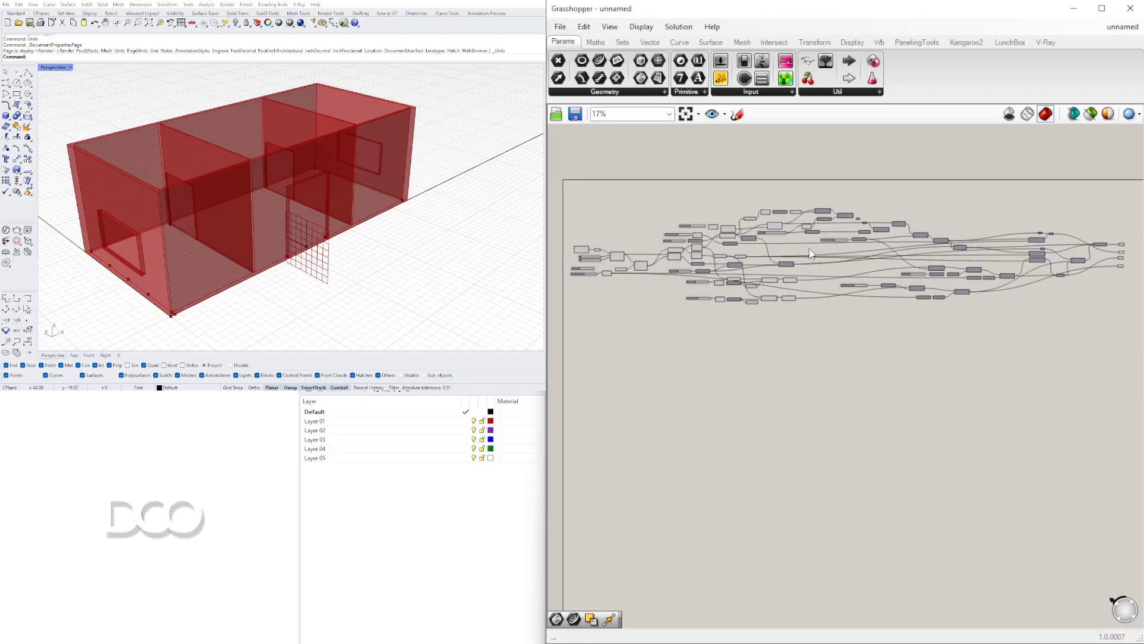
left_click(315, 309)
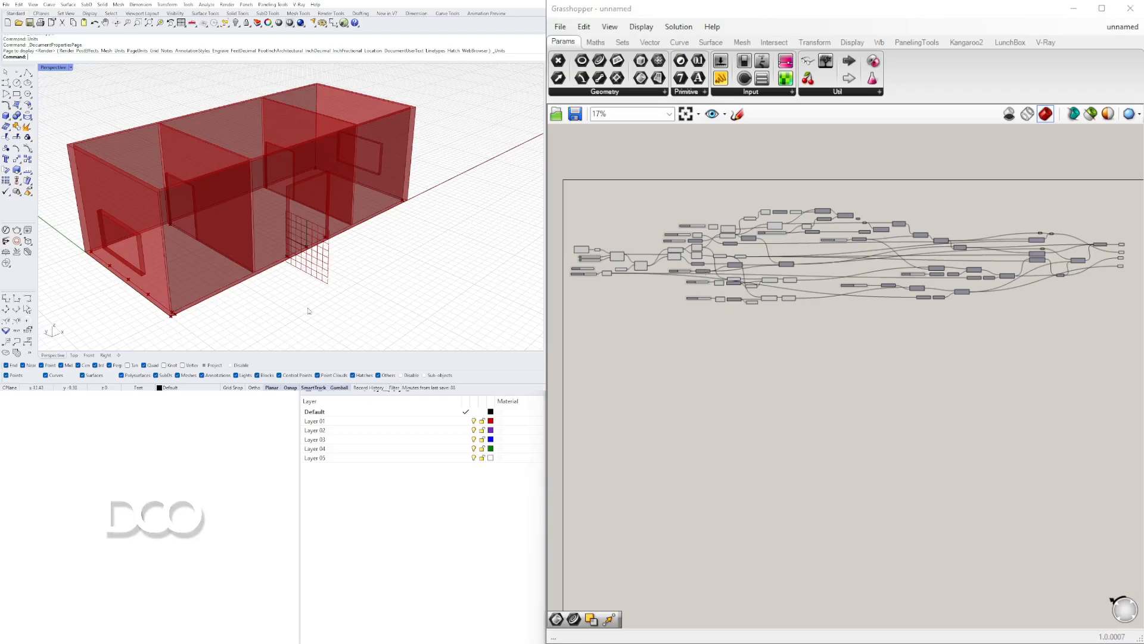
- Rename the SPACE FROM WALL slider DOOR LOCATION
scroll(777, 266, "up", 10)
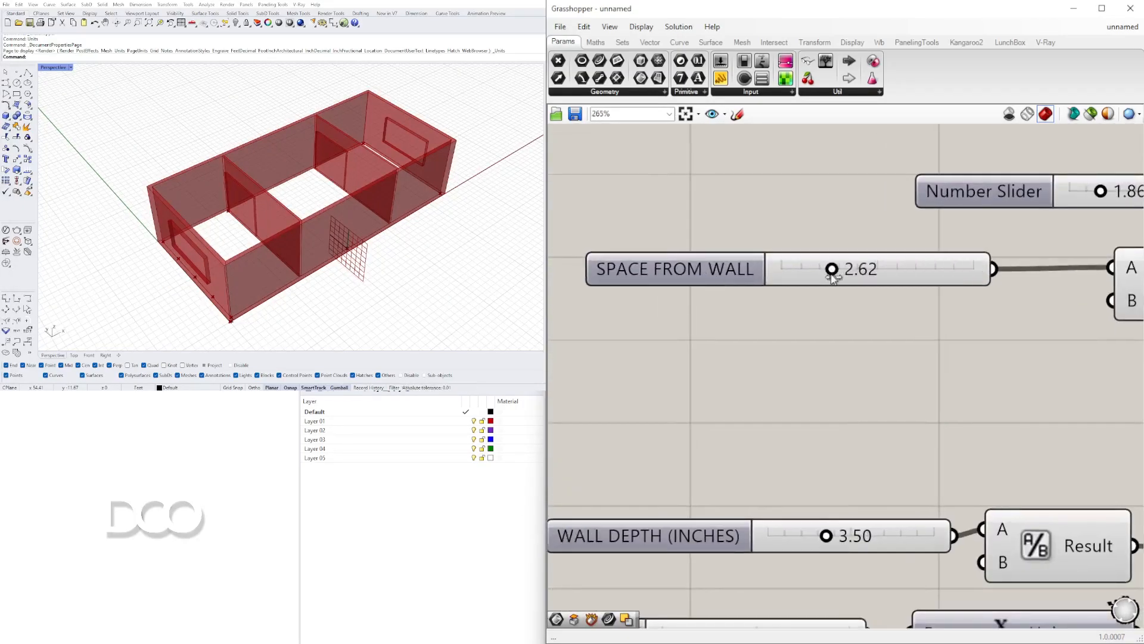
right_click(733, 272)
type("DOOR LOCATION")
key("Return")
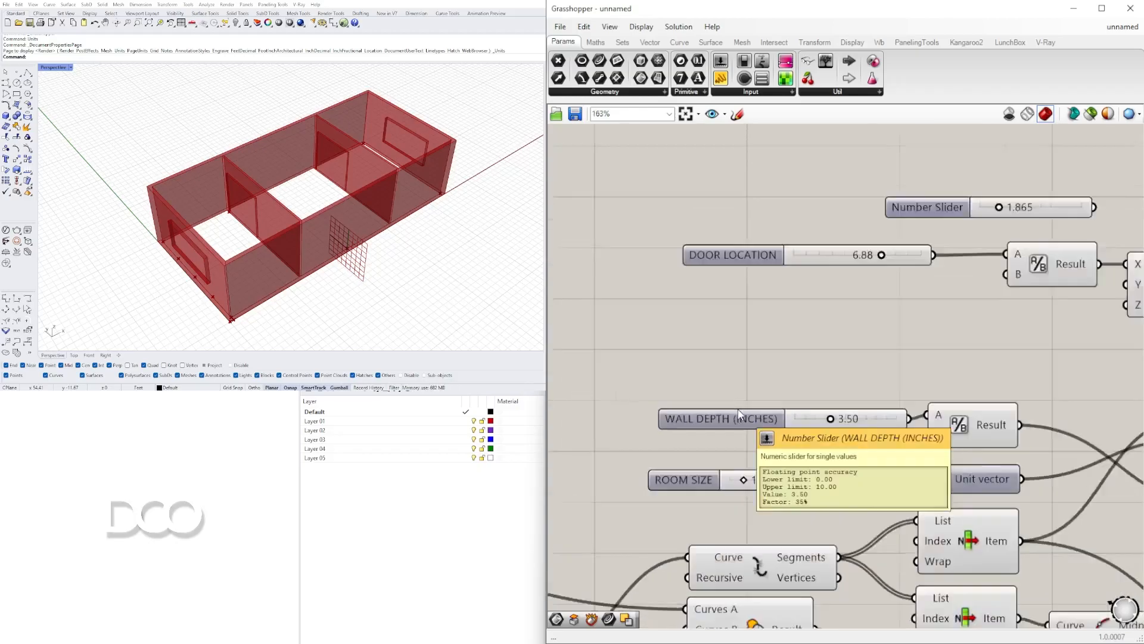
- Rename the number slider that drives the wall extrusion's height WALL HEIGHT
scroll(739, 413, "down", 3)
left_click(690, 412)
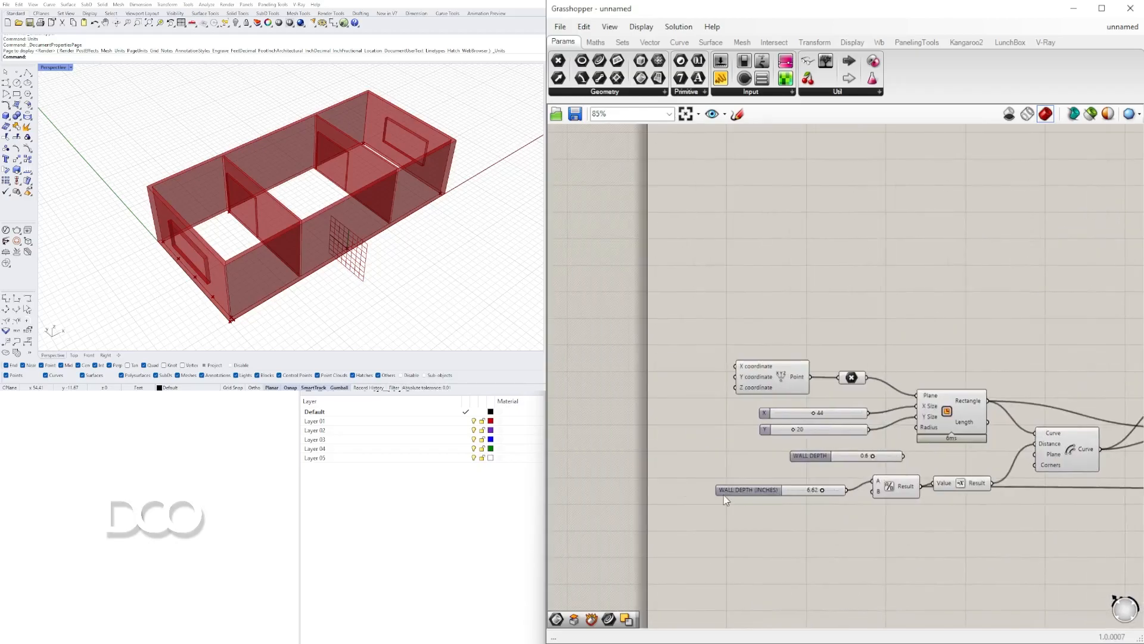
scroll(846, 424, "up", 3)
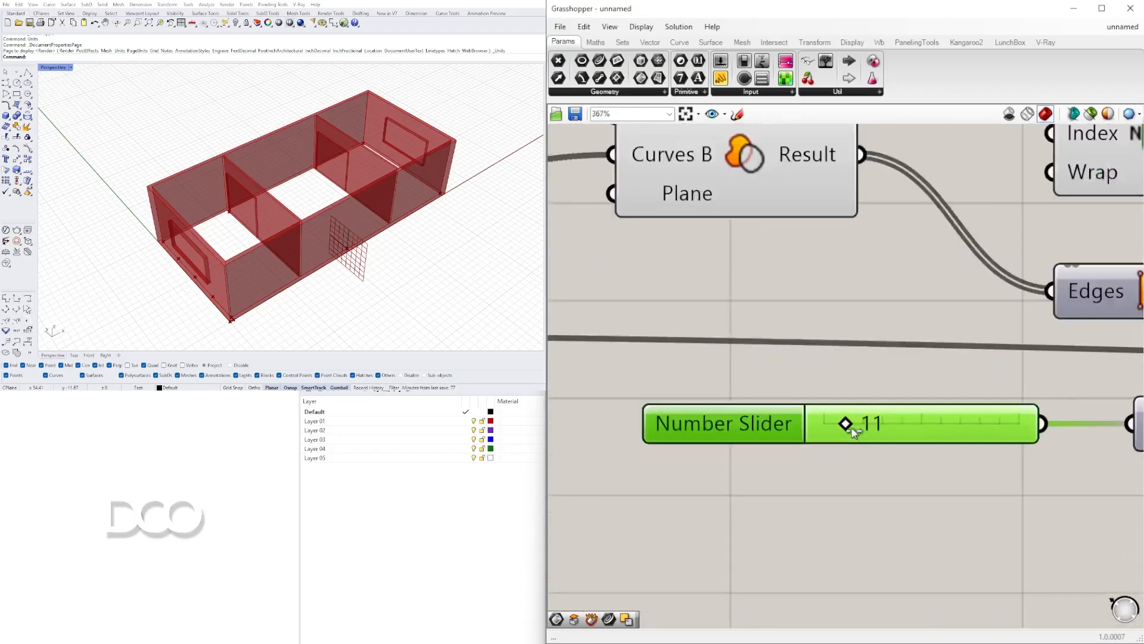
right_click(633, 433)
type("WALL HEIGHT")
key("Return")
- Set the unnamed number slider feeding the window width's Division to 9.02
scroll(918, 529, "down", 3)
right_click_drag(918, 530, 631, 441)
left_click_drag(974, 554, 949, 554)
scroll(656, 450, "up", 6)
left_click_drag(831, 480, 819, 480)
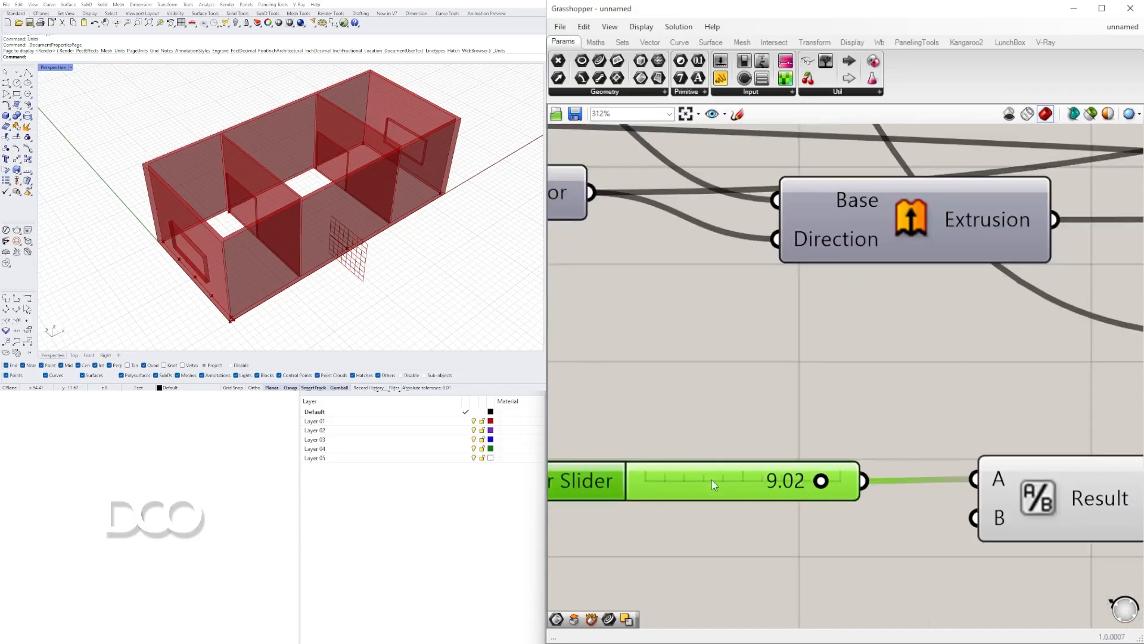
- Rename the number slider feeding the window width's Division WINDOW SIZE
scroll(820, 481, "down", 3)
right_click(754, 486)
type("WINDOW SIZE")
key("Return")
- Delete the unconnected number slider above DOOR LOCATION and put the WINDOW SIZE slider in a group
scroll(816, 369, "down", 4)
right_click_drag(778, 164, 736, 347)
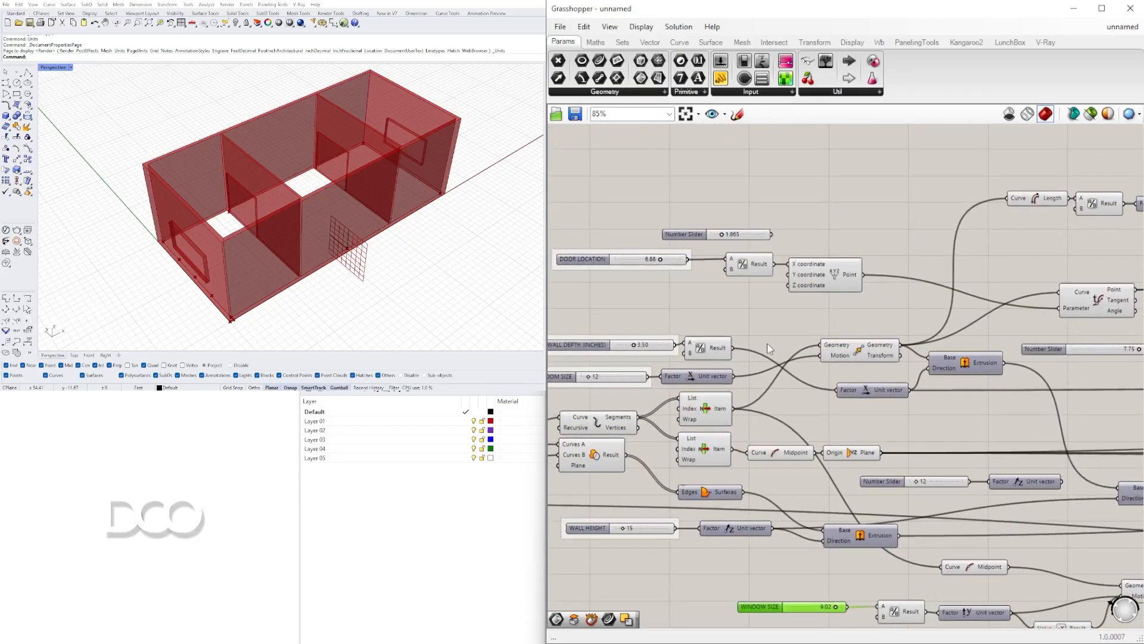
key("Delete")
right_click_drag(932, 370, 935, 277)
left_click(763, 511)
key("ctrl+g")
- Rename the number slider that controls the door's size DOOR SIZE and put it in a group
scroll(914, 391, "up", 10)
left_click_drag(931, 364, 943, 365)
scroll(943, 364, "down", 10)
scroll(743, 410, "down", 3)
right_click_drag(821, 445, 810, 455)
scroll(947, 262, "up", 4)
left_click_drag(686, 370, 669, 349)
scroll(799, 344, "up", 6)
left_click_drag(886, 336, 827, 335)
scroll(1007, 405, "down", 3)
right_click(671, 367)
key("ctrl+g")
- Reposition the component clusters around the DOOR SIZE slider to tidy the canvas
left_click(922, 460)
scroll(922, 459, "down", 5)
left_click_drag(563, 268, 915, 325)
scroll(1043, 381, "up", 3)
left_click_drag(1007, 363, 769, 292)
left_click_drag(942, 334, 945, 352)
right_click_drag(978, 404, 789, 378)
scroll(798, 419, "down", 6)
scroll(632, 340, "up", 5)
left_click_drag(665, 256, 1025, 328)
right_click_drag(743, 435, 834, 372)
left_click(835, 372)
- Rename the grouped number slider set to 8, below the Move component, WINDOW/DOOR HEAD
right_click_drag(1121, 453, 596, 405)
left_click(867, 410)
scroll(867, 410, "up", 6)
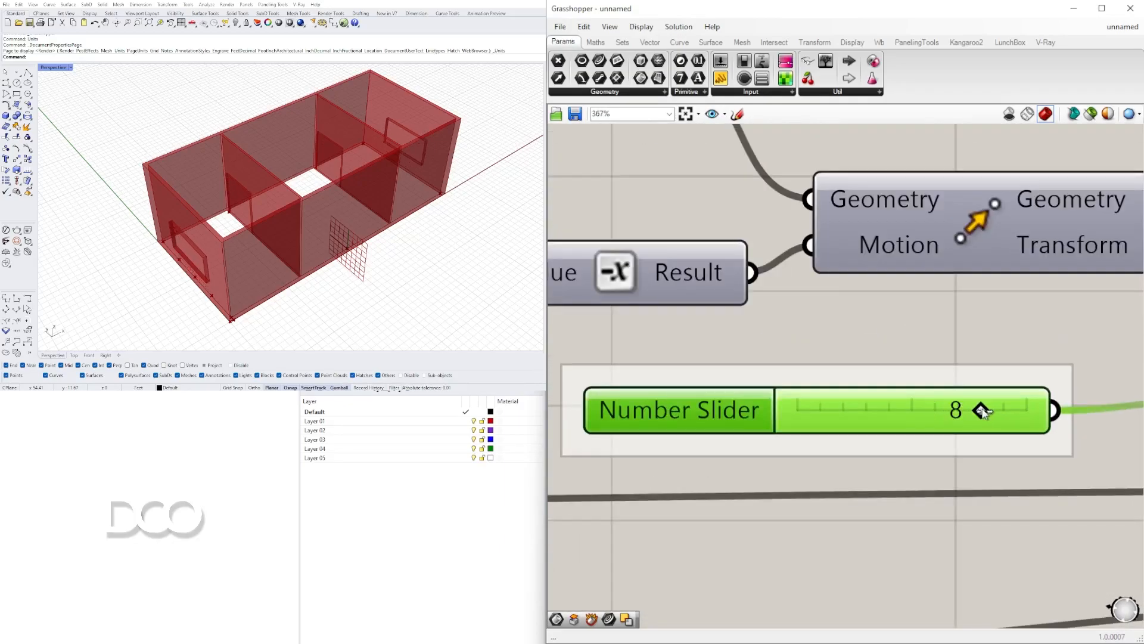
right_click(867, 410)
type("WINDOW/DOOR HEAD")
key("Return")
- Shift the remaining unnamed window slider slightly and rename it WINDOW SIZE
scroll(888, 475, "down", 6)
left_click(750, 395)
right_click_drag(1007, 616, 882, 460)
left_click_drag(933, 469, 917, 470)
right_click(790, 473)
left_click_drag(786, 478, 778, 477)
right_click(779, 476)
type("WINDOW SIZE")
key("Return")
- Reposition the components along the upper part of the definition to tighten its layout
scroll(820, 459, "up", 2)
scroll(834, 357, "down", 7)
right_click_drag(1073, 381, 886, 391)
right_click_drag(686, 393, 953, 416)
scroll(798, 249, "up", 5)
right_click_drag(797, 248, 989, 358)
left_click_drag(1016, 333, 673, 277)
left_click_drag(677, 296, 664, 324)
left_click(664, 306)
right_click_drag(664, 306, 922, 314)
left_click_drag(909, 335, 887, 389)
- Move the DOOR LOCATION slider with its Division and Construct Point components closer to the wall's Move component
right_click_drag(750, 381, 949, 381)
left_click(770, 379)
left_click(892, 405, "shift")
left_click_drag(893, 404, 943, 460)
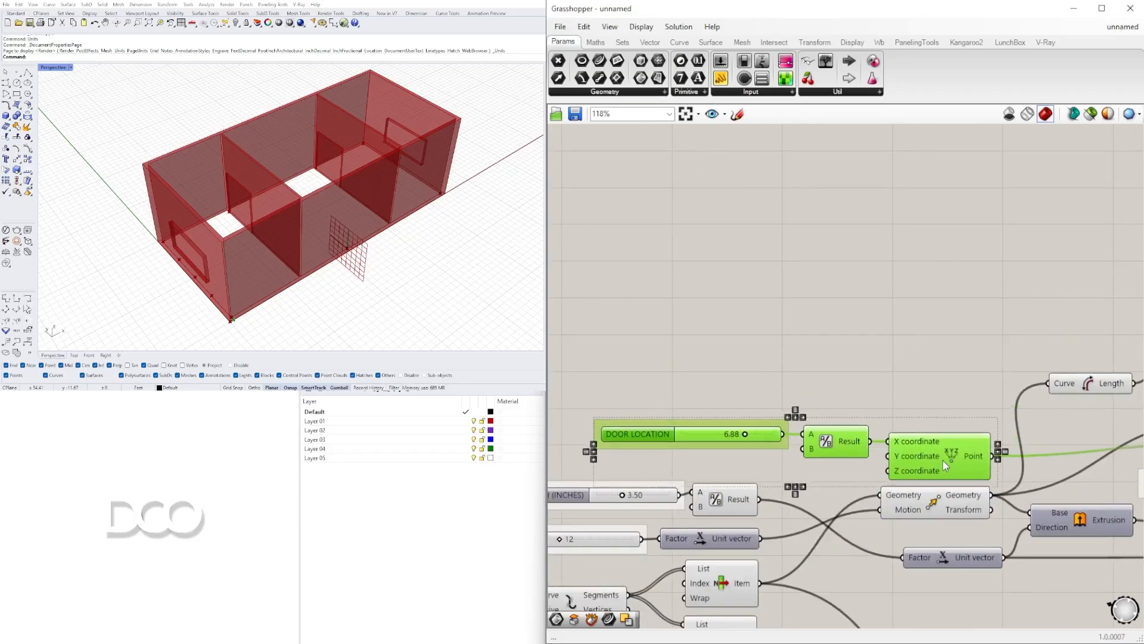
- Select the WINDOW SIZE slider with its division, unit vector, midpoint, negative and move components, excluding the extrusion, and reposition them
scroll(945, 441, "down", 4)
right_click_drag(965, 513, 757, 340)
scroll(643, 498, "up", 4)
left_click_drag(641, 498, 1037, 441)
scroll(834, 464, "down", 3)
left_click(820, 465)
right_click_drag(820, 465, 999, 466)
left_click_drag(1103, 486, 614, 413)
scroll(730, 435, "up", 2)
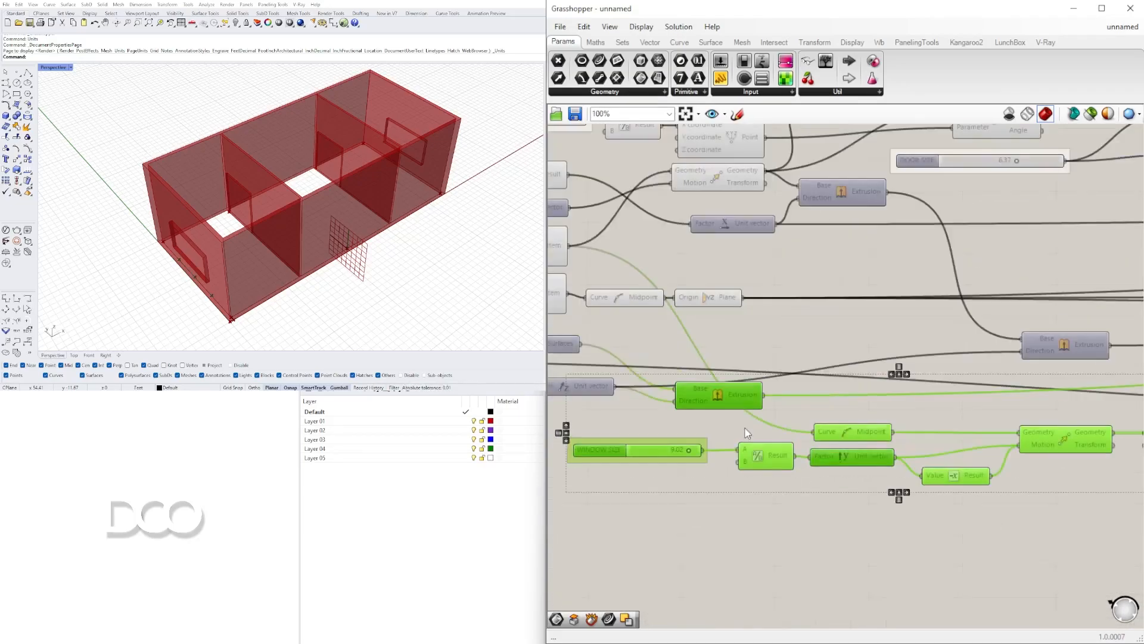
left_click(724, 398, "ctrl")
scroll(767, 430, "down", 1)
scroll(773, 360, "down", 4)
left_click_drag(1108, 485, 814, 425)
mouse_move(859, 493)
right_mouse_down()
mouse_move(881, 523)
mouse_move(953, 527)
right_mouse_up()
scroll(685, 411, "up", 6)
left_click_drag(828, 444, 835, 435)
- Shift the remaining component clusters slightly to finish tidying the definition's layout
scroll(835, 417, "down", 4)
left_click_drag(971, 471, 667, 328)
left_click_drag(820, 368, 797, 384)
scroll(798, 382, "up", 1)
right_click_drag(822, 334, 894, 388)
left_click_drag(912, 317, 709, 460)
scroll(876, 428, "up", 4)
left_click_drag(857, 433, 861, 416)
left_click_drag(705, 475, 651, 479)
scroll(814, 356, "down", 5)
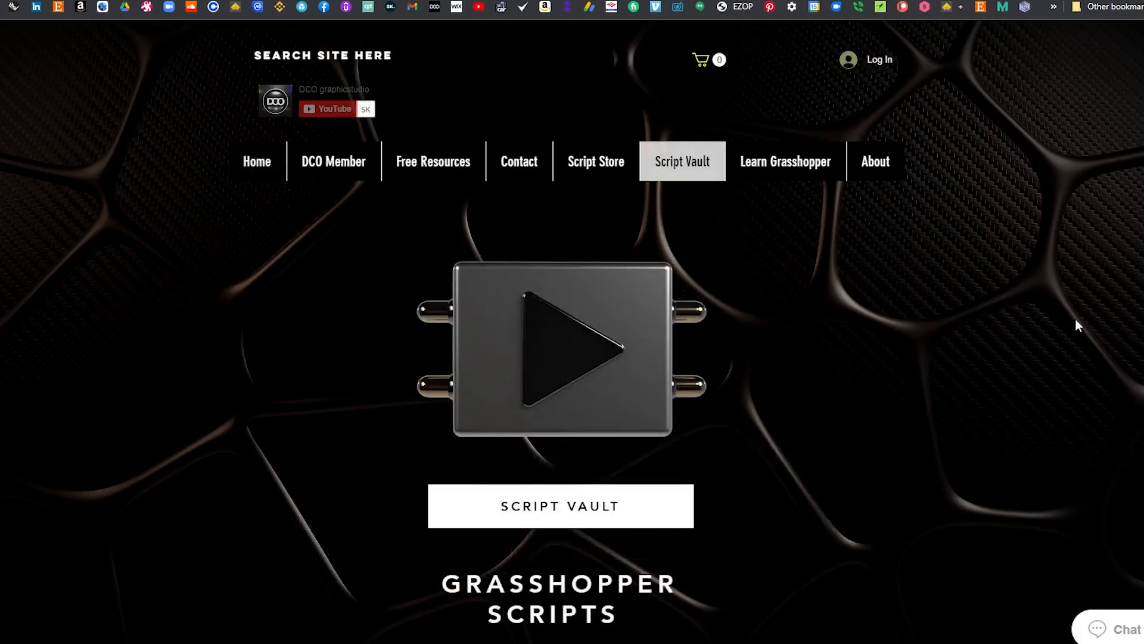
- Switch to the DCO website in the browser, open the Script Vault from its page and sign up with a Google account
scroll(1077, 323, "down", 4)
scroll(1077, 342, "down", 3)
scroll(1029, 363, "up", 5)
left_click(641, 370)
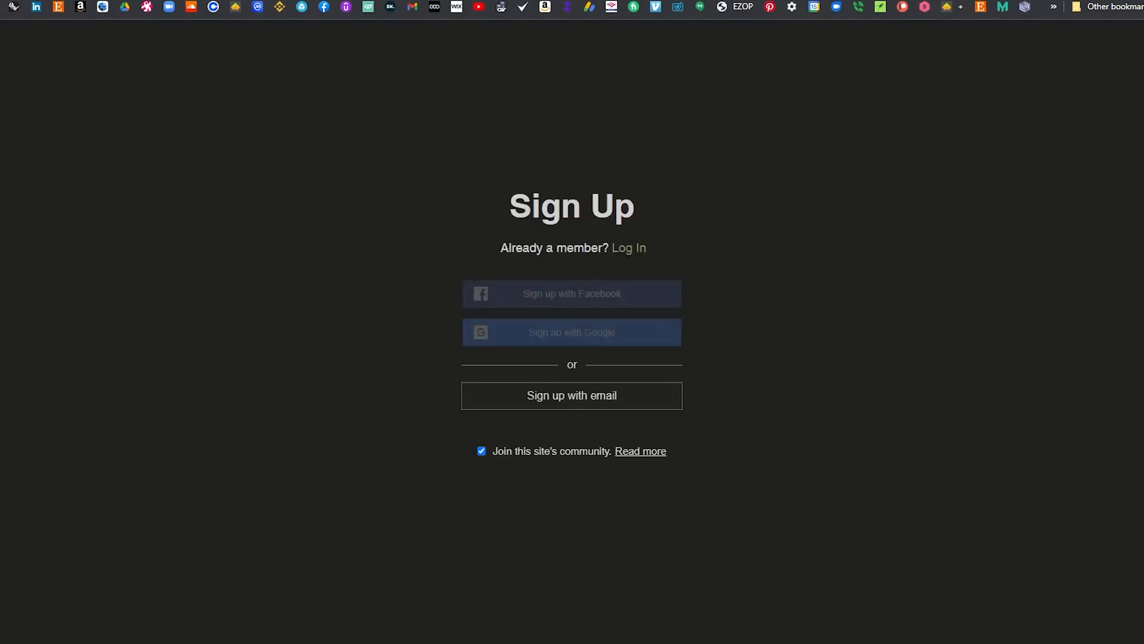
left_click(625, 339)
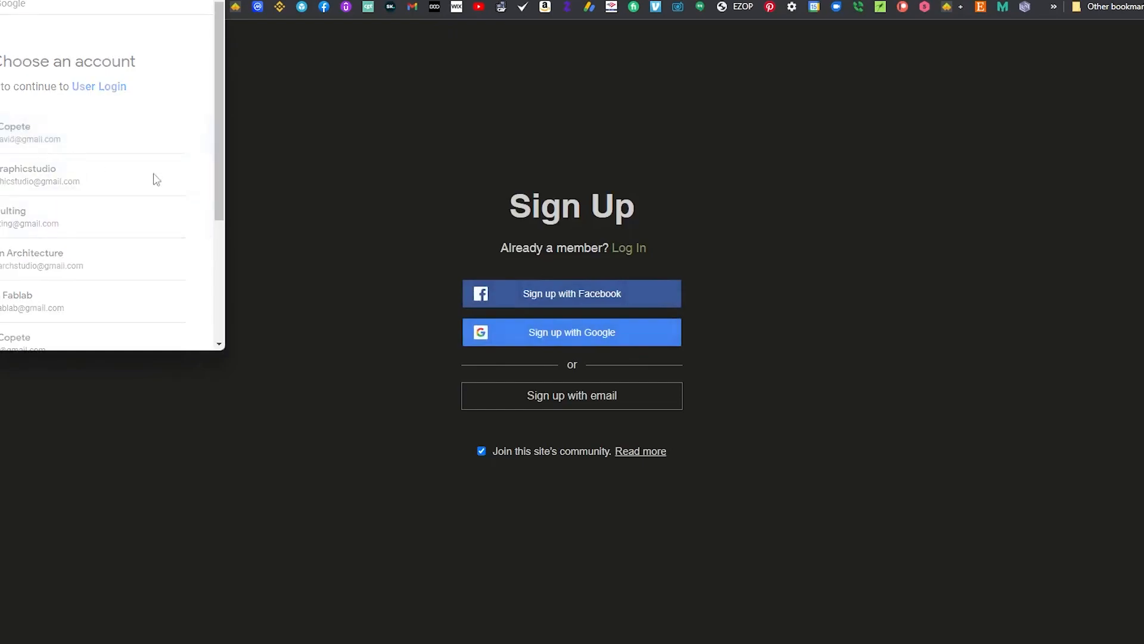
scroll(883, 362, "down", 1)
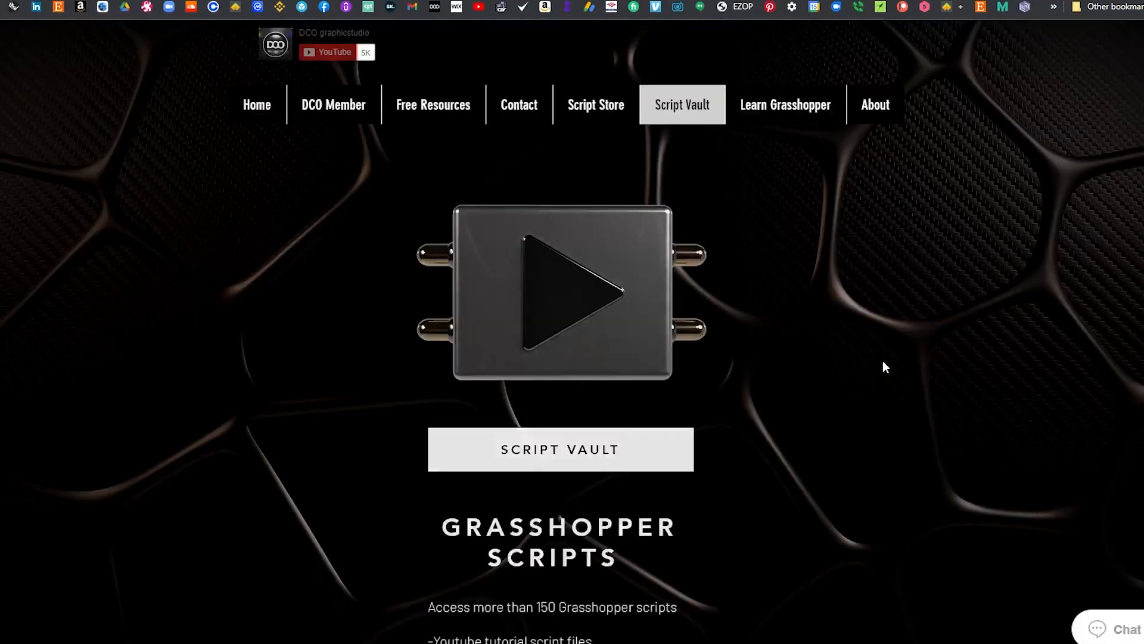
- Look over the Script Vault page and the page of Grasshopper tutorial videos
scroll(982, 374, "down", 3)
scroll(982, 374, "up", 5)
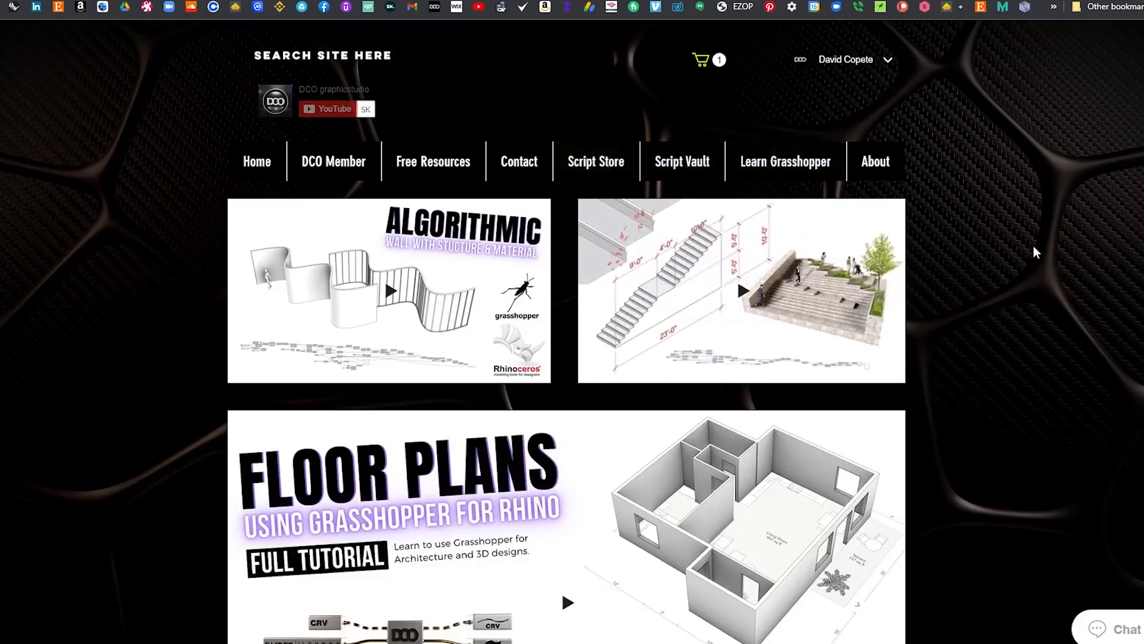
scroll(1037, 255, "down", 5)
scroll(1040, 260, "up", 6)
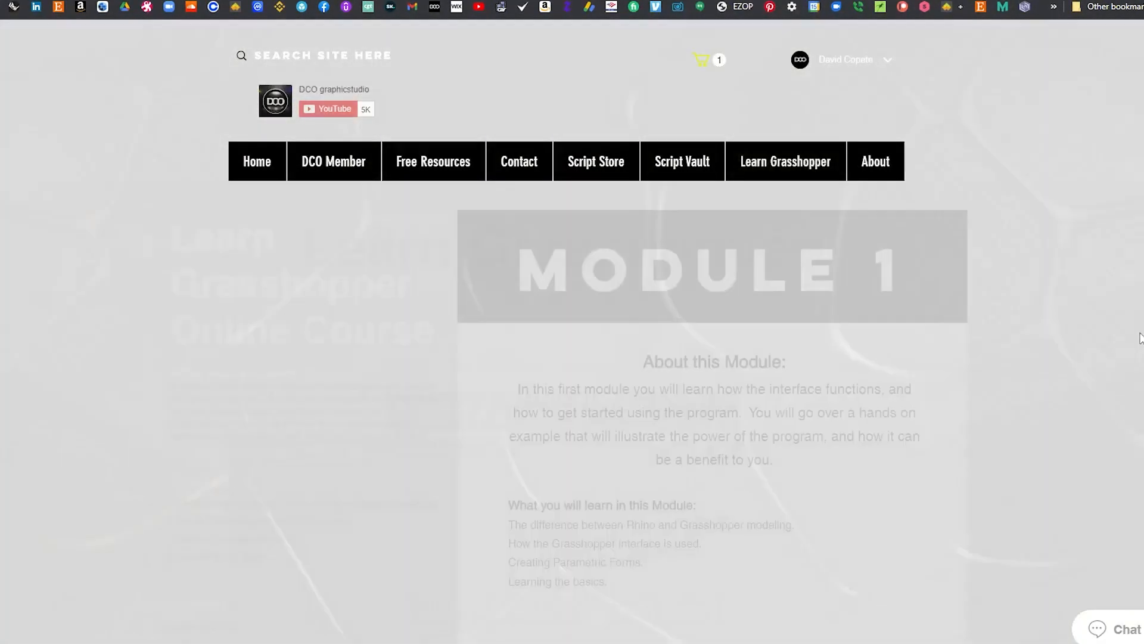
- Look through the Learn Grasshopper online course from Module 1 to Module 4, including its files and videos
scroll(1138, 338, "down", 5)
scroll(1138, 338, "down", 20)
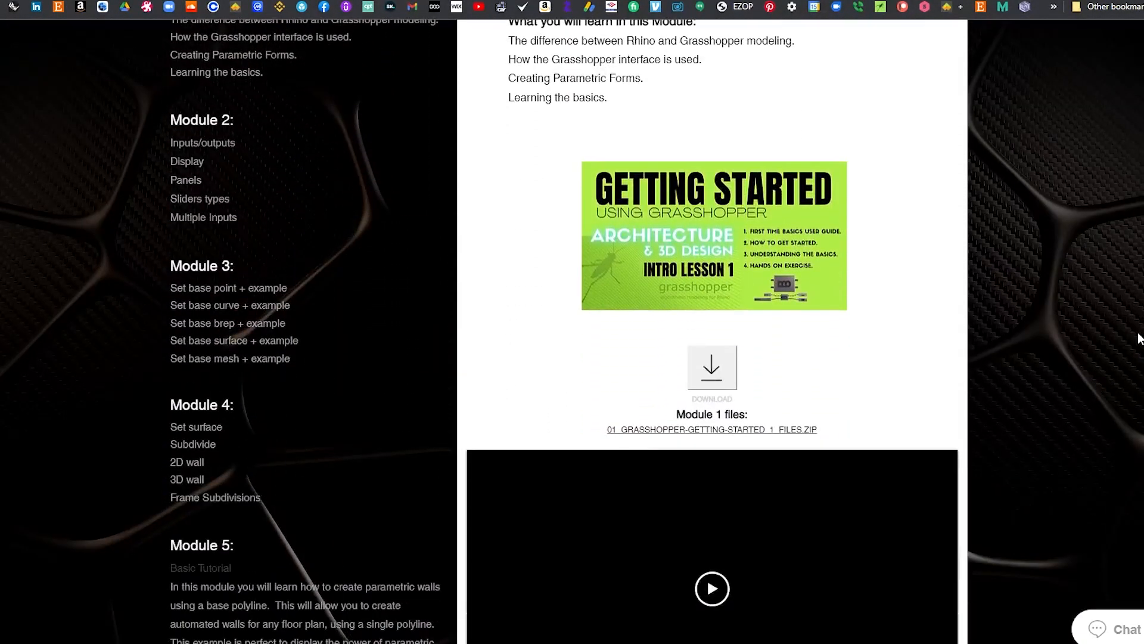
scroll(1119, 312, "down", 12)
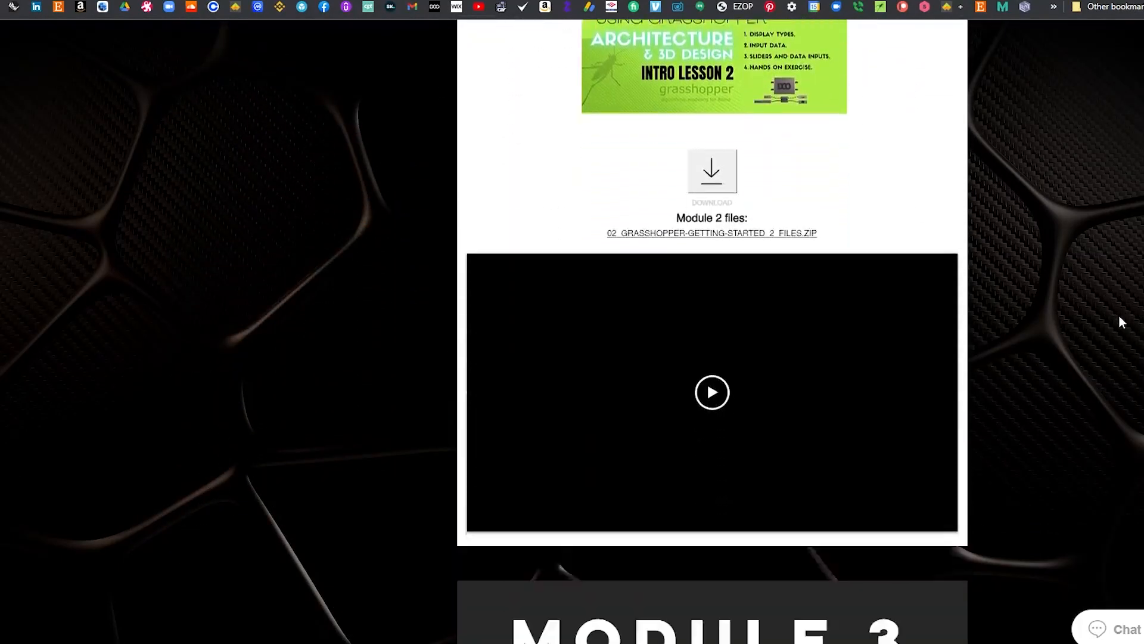
scroll(712, 334, "down", 20)
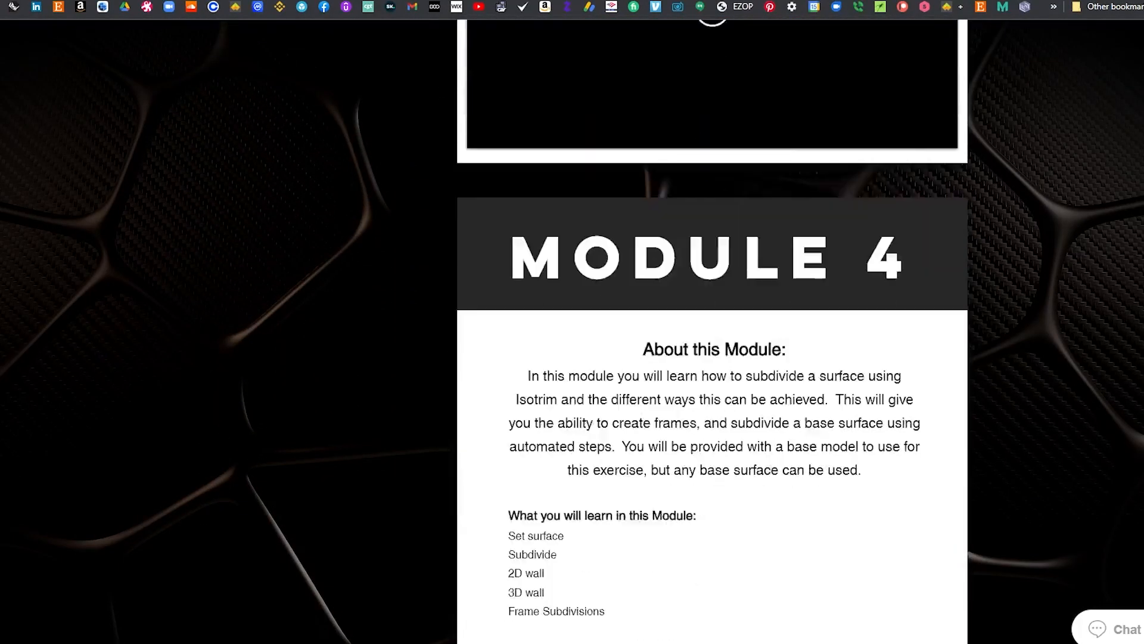
scroll(713, 334, "up", 20)
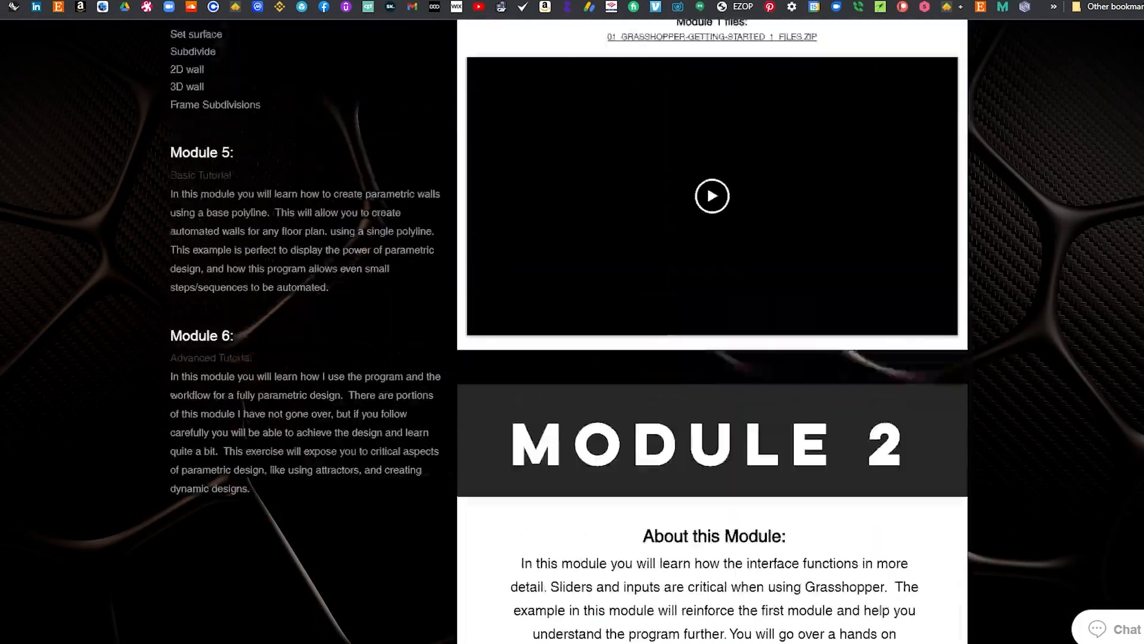
scroll(831, 309, "up", 15)
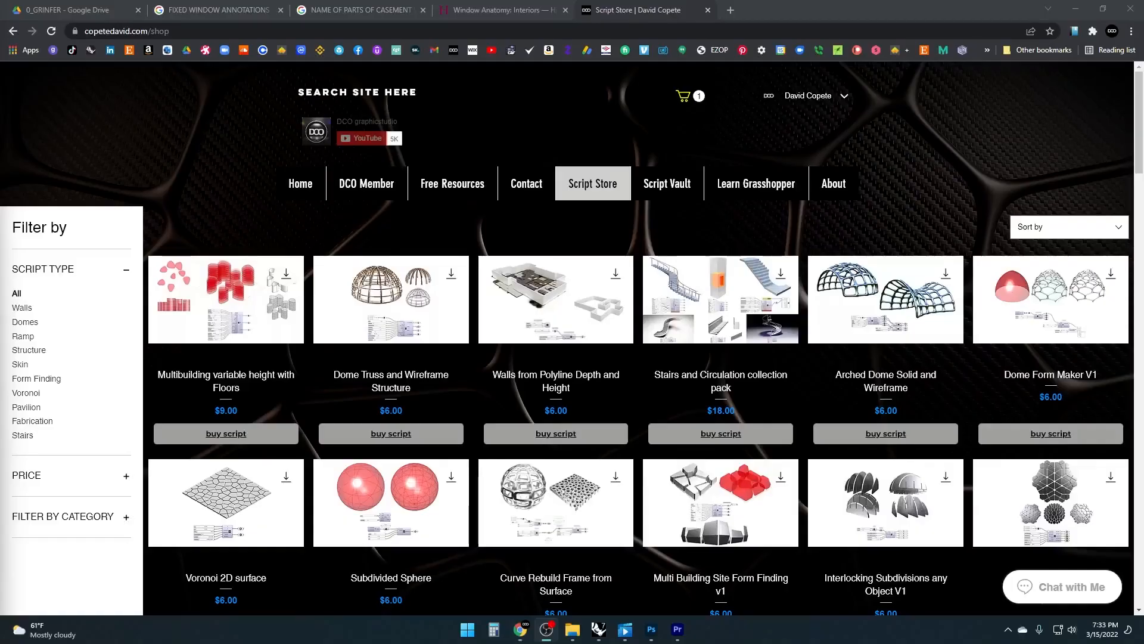
- Filter the Script Store by the Stairs script type
mouse_move(1137, 122)
left_mouse_down()
mouse_move(1138, 256)
mouse_move(1138, 109)
left_mouse_up()
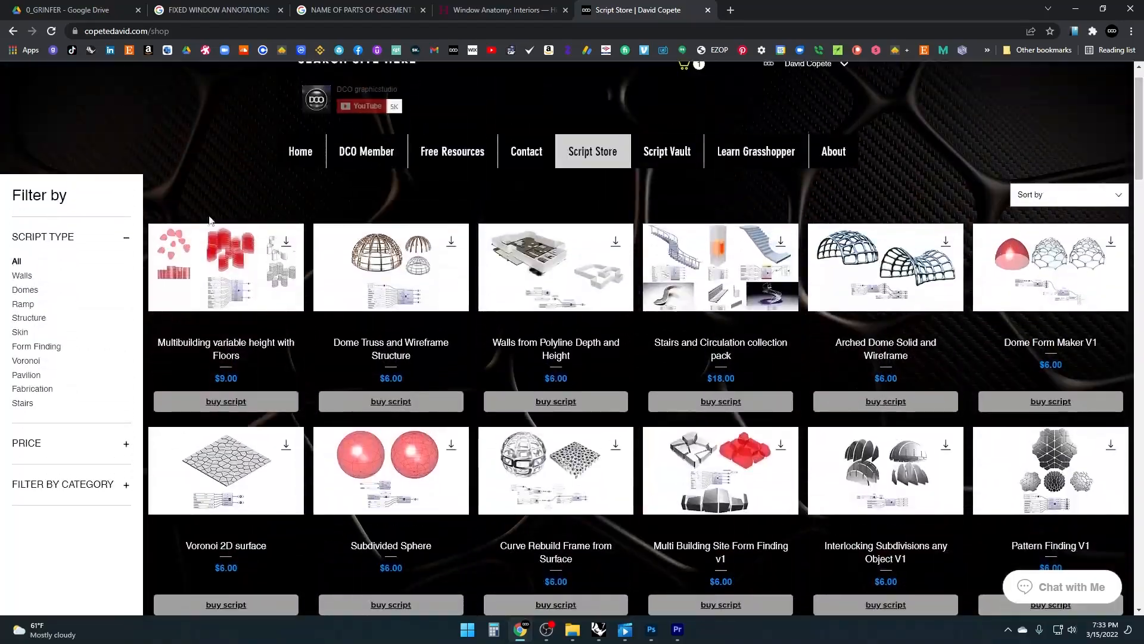
left_click(23, 404)
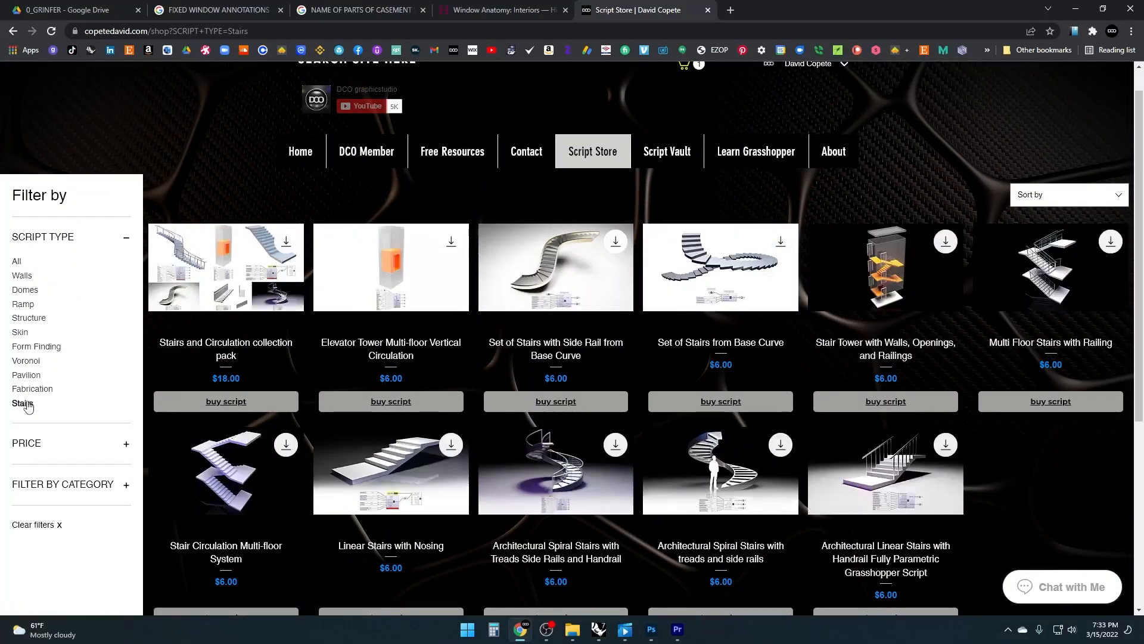